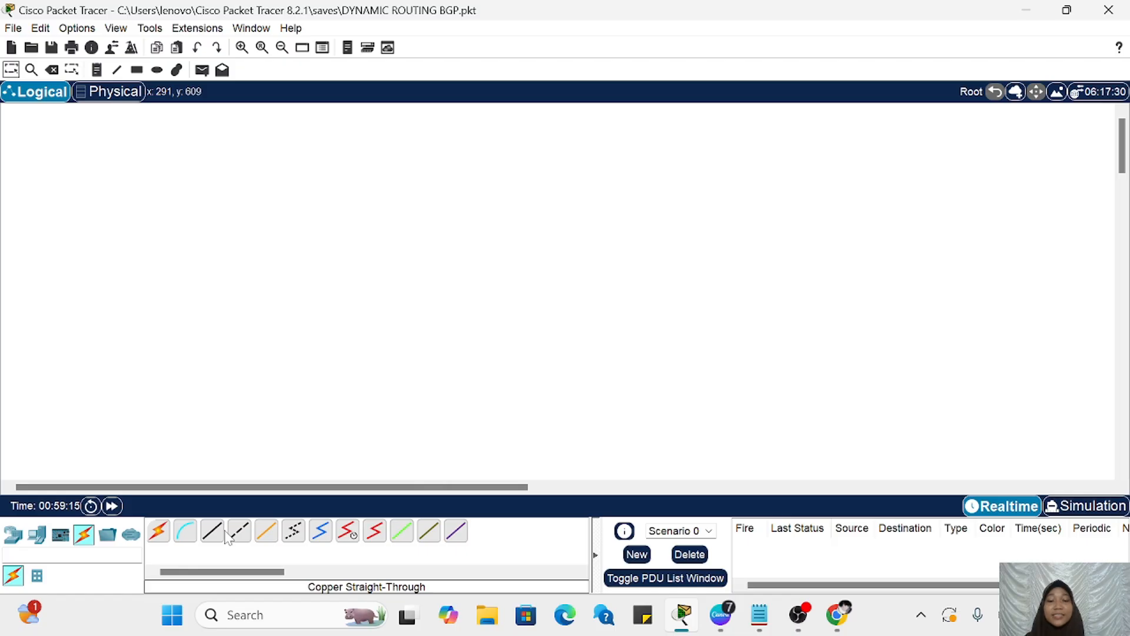
Step: Place two 2911 routers side by side in the upper part of the logical workspace
click(37, 534)
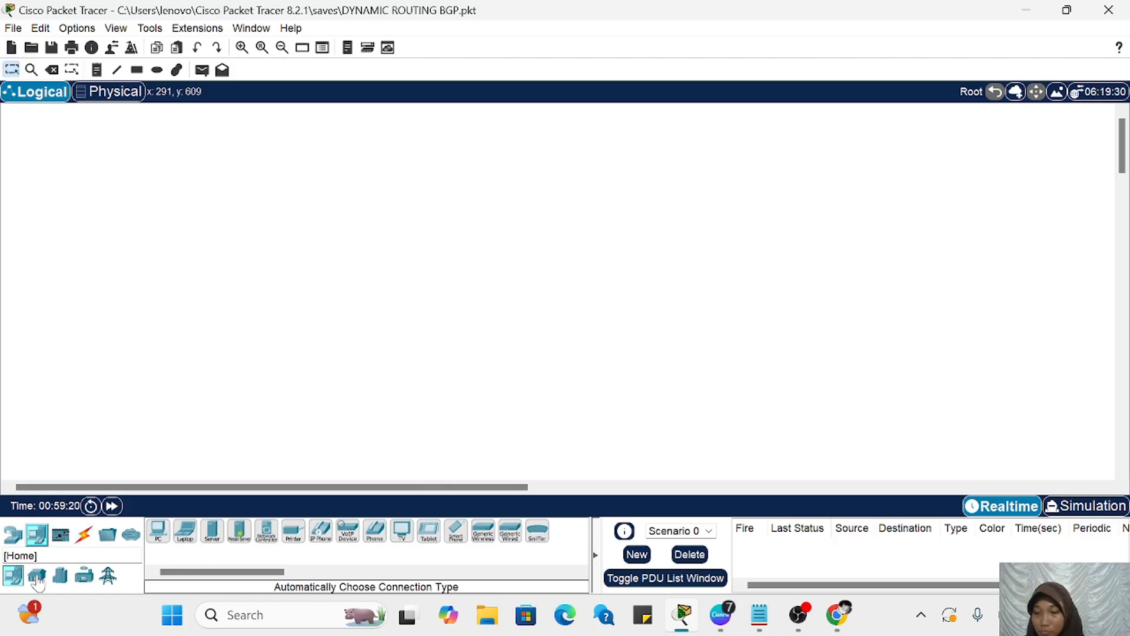
click(13, 534)
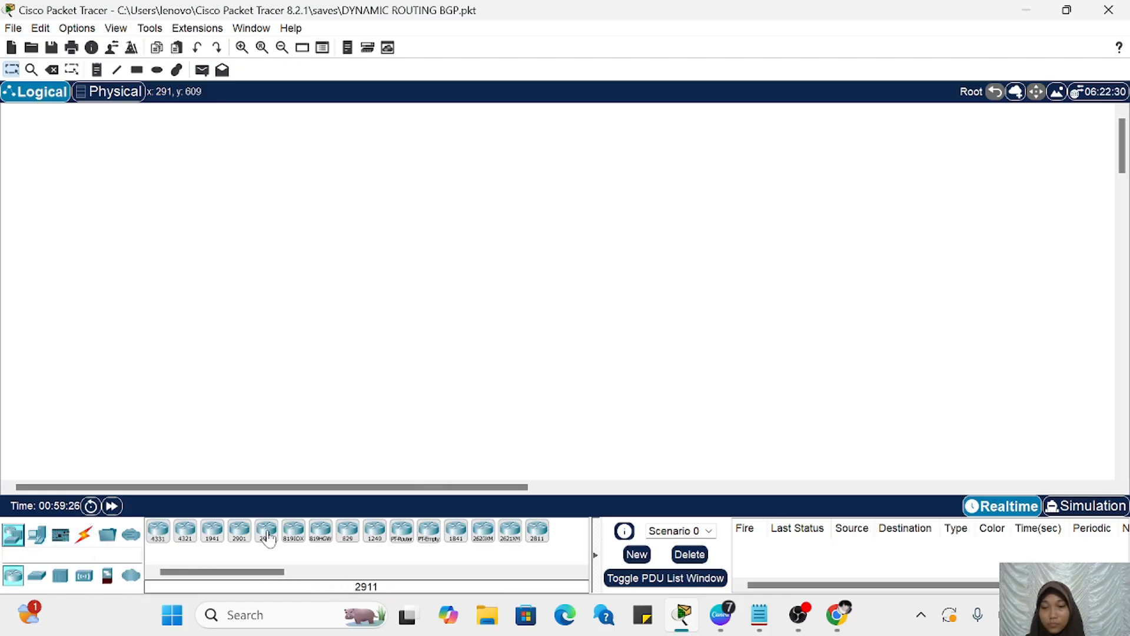
click(266, 532)
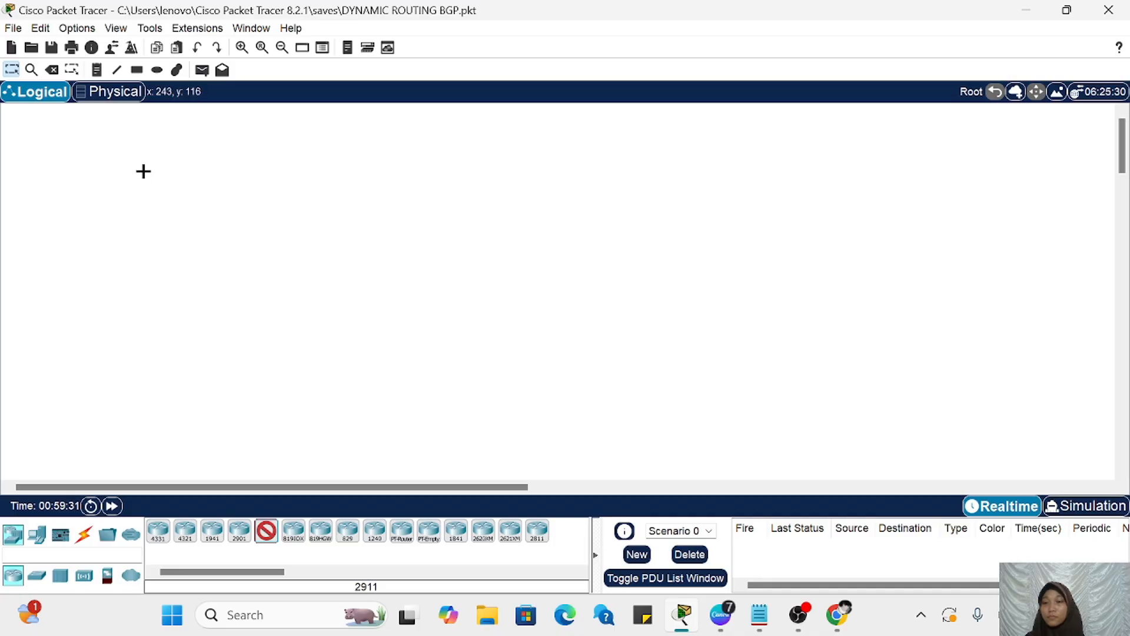
click(166, 177)
click(397, 178)
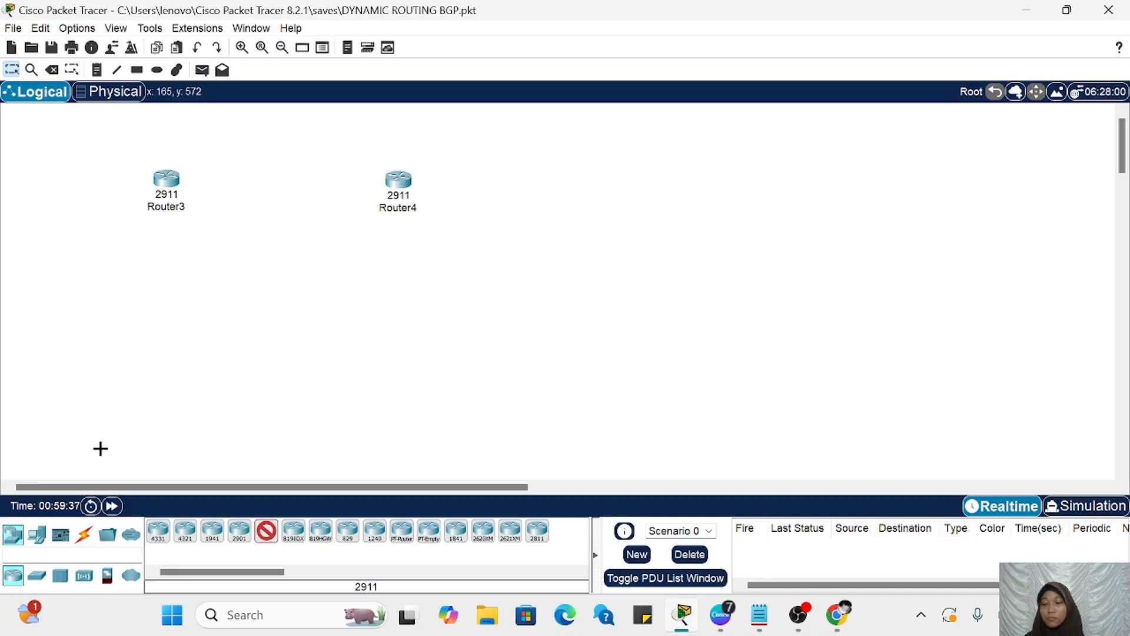
Step: Add two 2960 switches, one below each router
click(36, 575)
click(158, 532)
click(159, 333)
click(159, 531)
click(404, 325)
Step: Rearrange the routers and switches so that each switch sits directly beneath its own router
click(37, 534)
click(282, 48)
drag(348, 158, 485, 170)
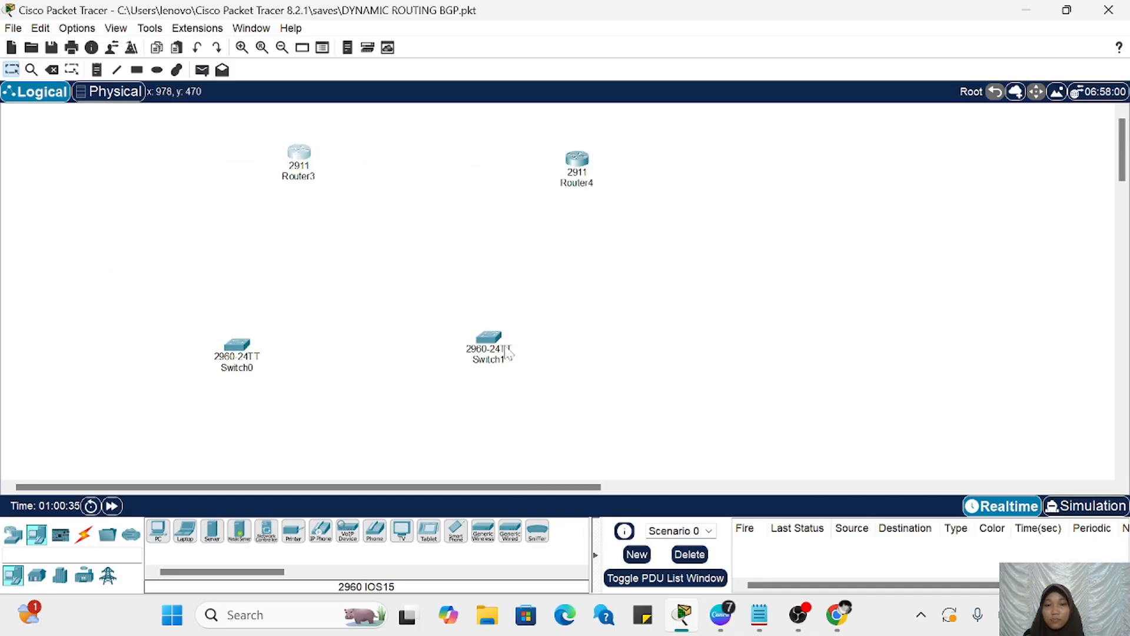
drag(491, 338, 586, 331)
drag(237, 345, 304, 325)
Step: Place six PCs around the first switch and three servers around the second switch
click(158, 532)
click(149, 342)
click(159, 532)
click(144, 395)
click(212, 532)
Step: Rename the routers as Router1 and Router2 and the switches as Switch 1 and Switch 2
click(311, 349)
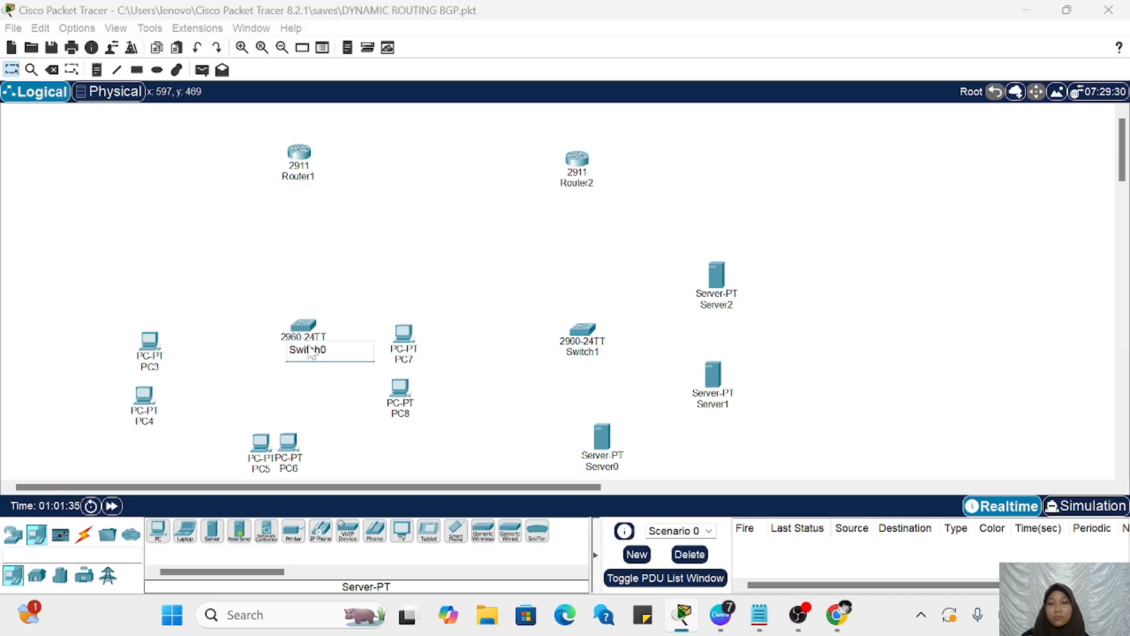
key(BackSpace)
text(1)
click(583, 352)
key(BackSpace)
text(2)
Step: Rename the PCs as PC1 to PC6 and the servers as Server 1, Server 2 and Server 3
drag(289, 443, 298, 444)
click(399, 387)
click(721, 210)
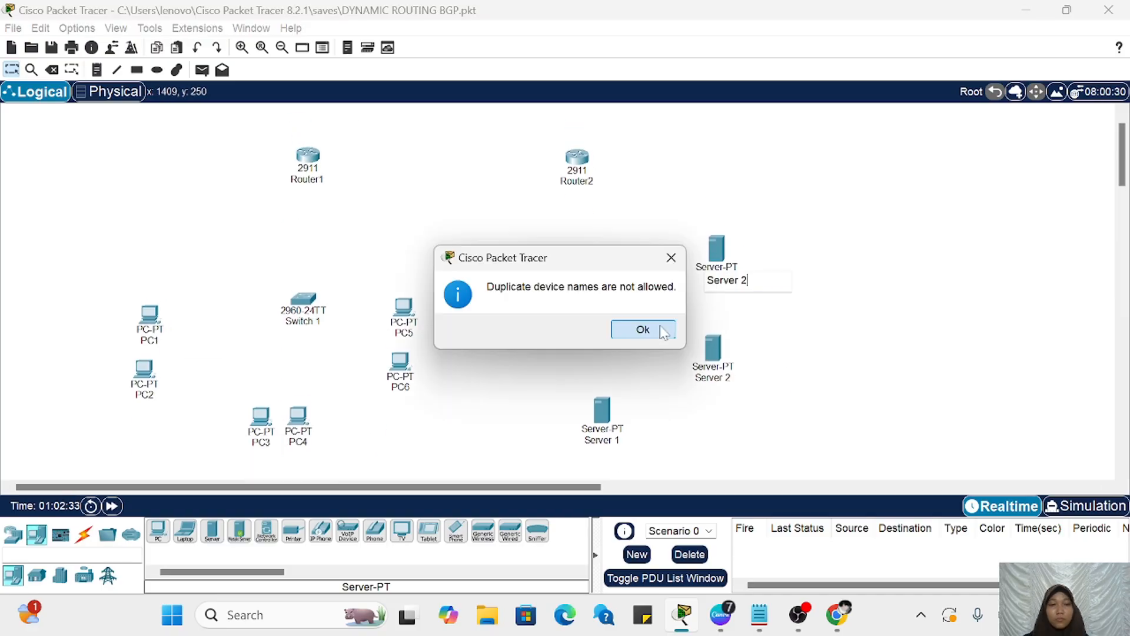
click(663, 332)
key(BackSpace)
text(3)
Step: Use automatic connections to link Router1 to Router2, each router to its switch, and every PC and server to its switch
click(84, 534)
click(159, 531)
click(308, 155)
click(577, 157)
Step: Reposition PC2, PC4, PC5 and Router2 to spread out the topology
drag(143, 371, 137, 341)
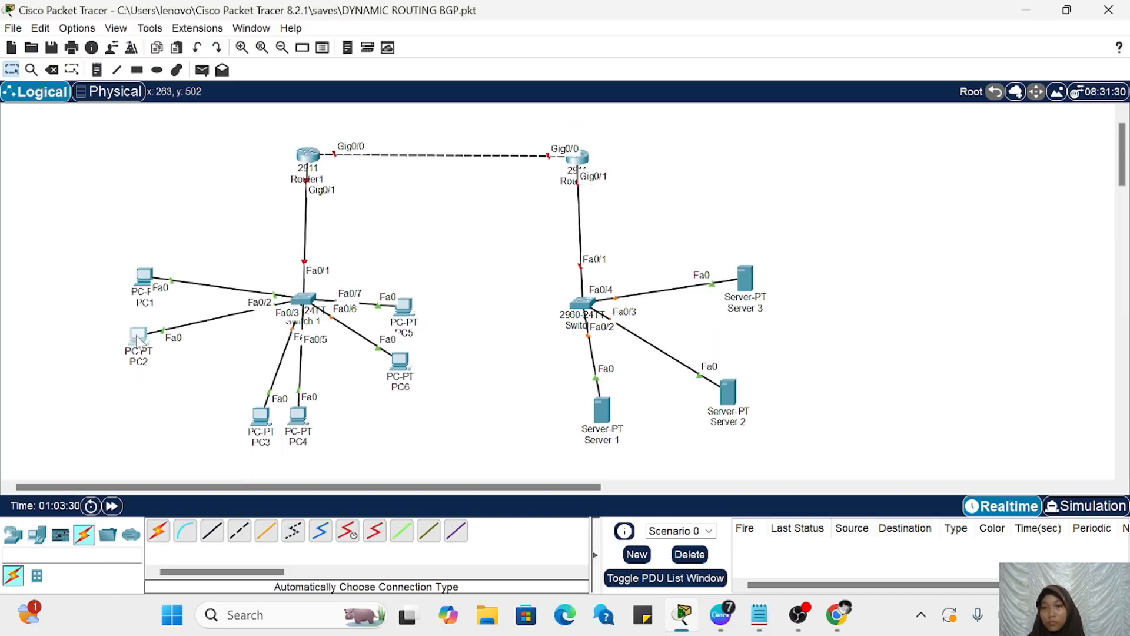
drag(299, 415, 326, 415)
drag(405, 306, 440, 327)
drag(577, 157, 618, 157)
Step: Draw a yellow filled rectangle around PC1 and PC2 and a green one around PC3 and PC4
click(137, 69)
click(640, 102)
drag(84, 225, 203, 397)
click(640, 101)
drag(226, 354, 400, 479)
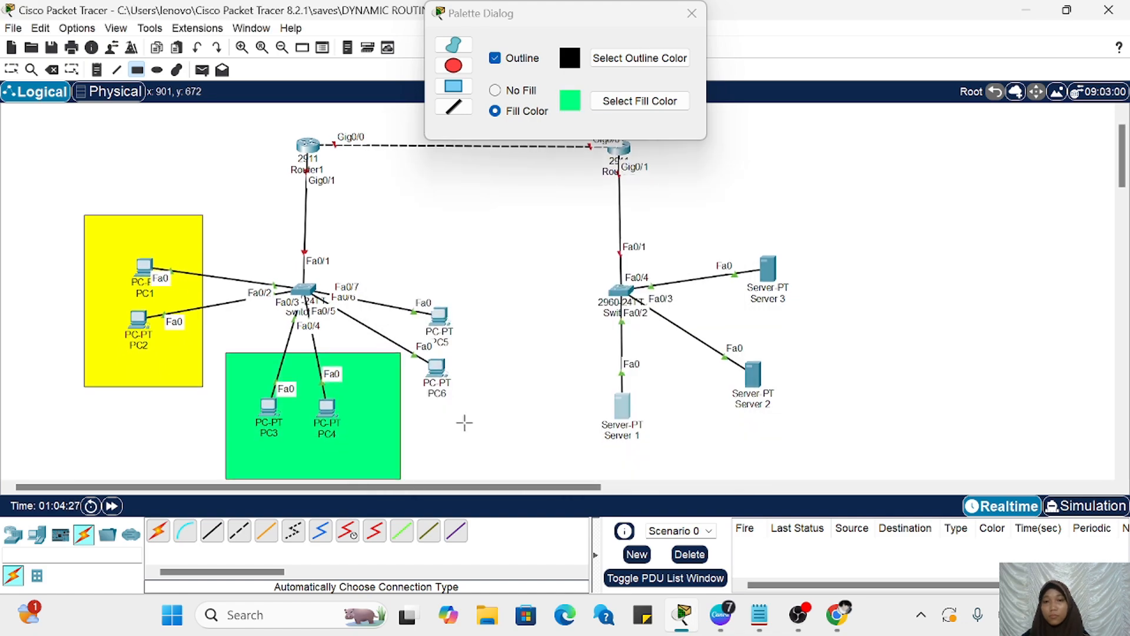
Step: Move PC5 and PC6 away from the green area and draw a cyan filled rectangle around them
drag(439, 316, 461, 316)
drag(437, 368, 458, 377)
click(613, 101)
drag(407, 263, 536, 459)
Step: Label the yellow area vlan 10, the green area vlan 20 and the cyan area vlan 30 with notes
click(97, 70)
text(vlan 10vlan 20vlan 30)
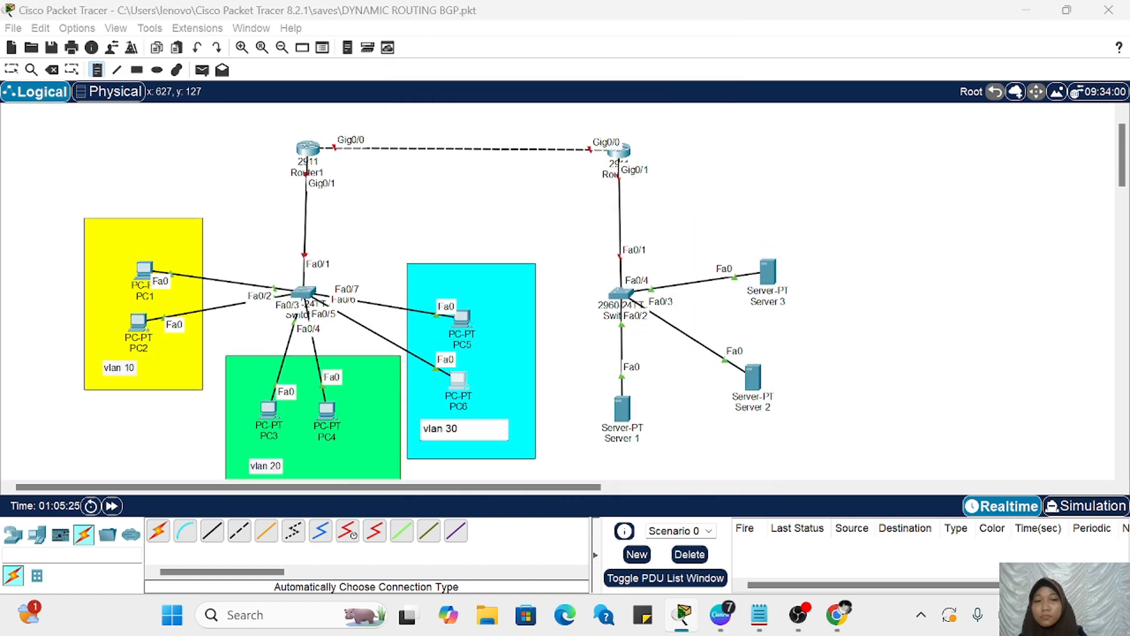
Step: Add address notes: 10.10.10.1/24 and 10.10.10.2/24 for the router link, 192.168.1.1 for Router2's LAN side, and 192.168.1.0/24 for the servers
click(316, 130)
text(10.10.10.1/24)
click(555, 131)
text(10.10.10.2/24)
click(627, 193)
text(192.168.1.1)
click(710, 412)
text(192.168.1.0/24)
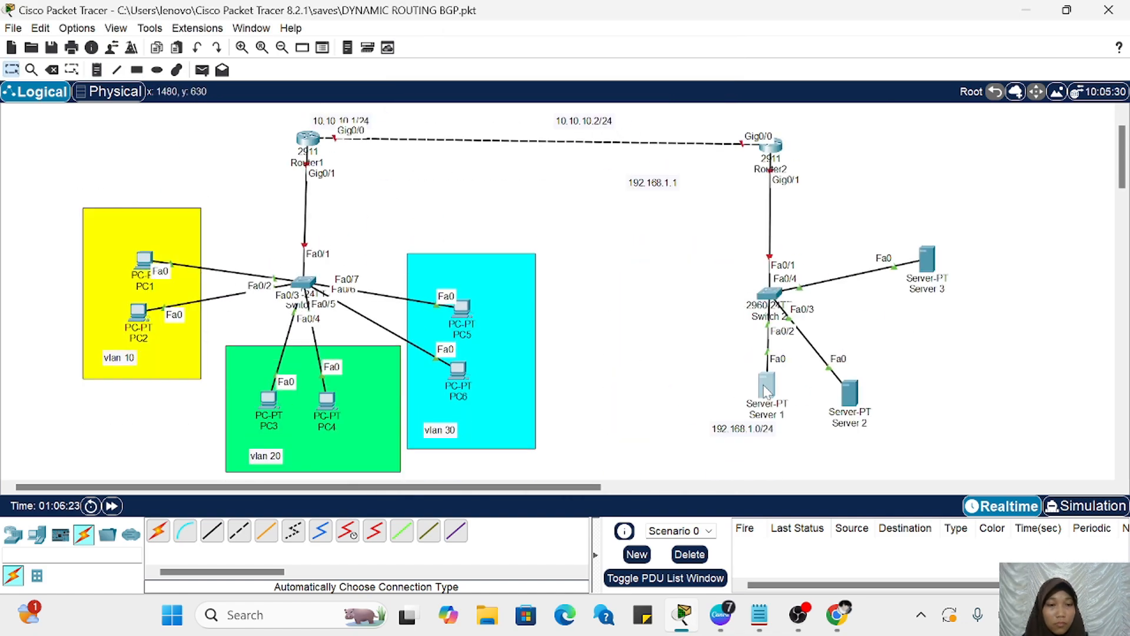
Step: Move Server 3 closer to Server 2 and place the 10.10.10.2/24 note above Router2
drag(927, 259, 896, 306)
drag(583, 121, 769, 120)
Step: Add a note listing VLAN 10 = 192.168.10.0/24, VLAN 20 = 192.168.20.0/24 and VLAN 30 = 192.168.30.0/24
click(430, 355)
text(VLAN 10 = 192.168.10.0/24)
key(Return)
text(VLAN 20 = 192.168.20.0/24)
key(Return)
text(VLAN 30 = 192.168.30.0/24)
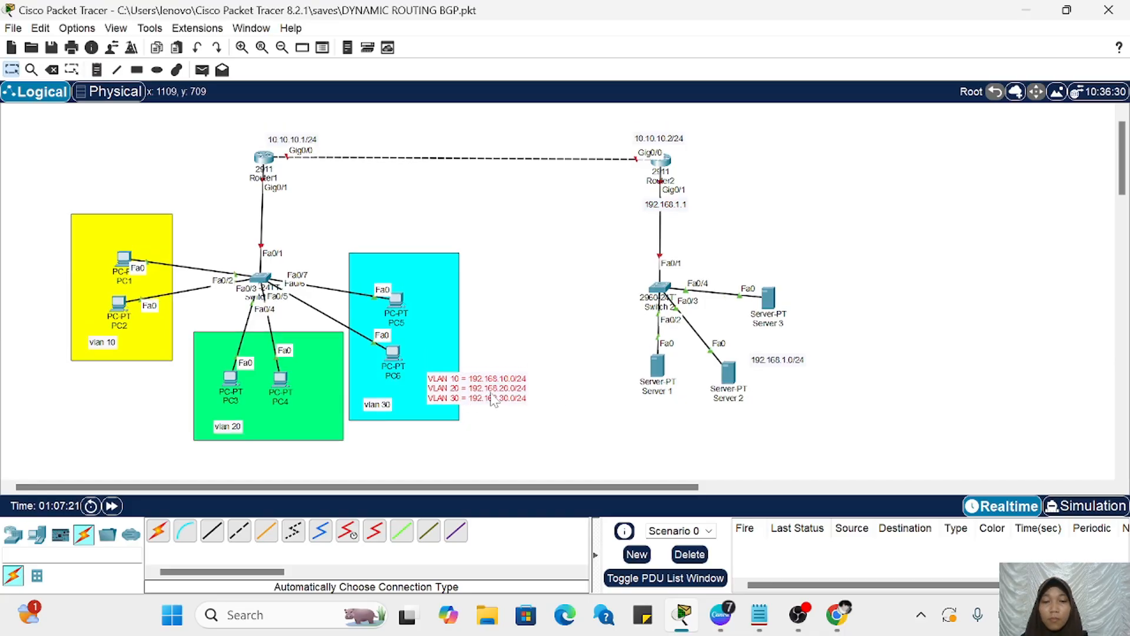
Step: Move the vlan 30 label above PC5, vlan 20 beside PC4 and vlan 10 above PC1, and adjust the VLAN address note
scroll(491, 392, up, 1)
drag(440, 437, 495, 285)
drag(266, 462, 363, 398)
drag(120, 363, 111, 234)
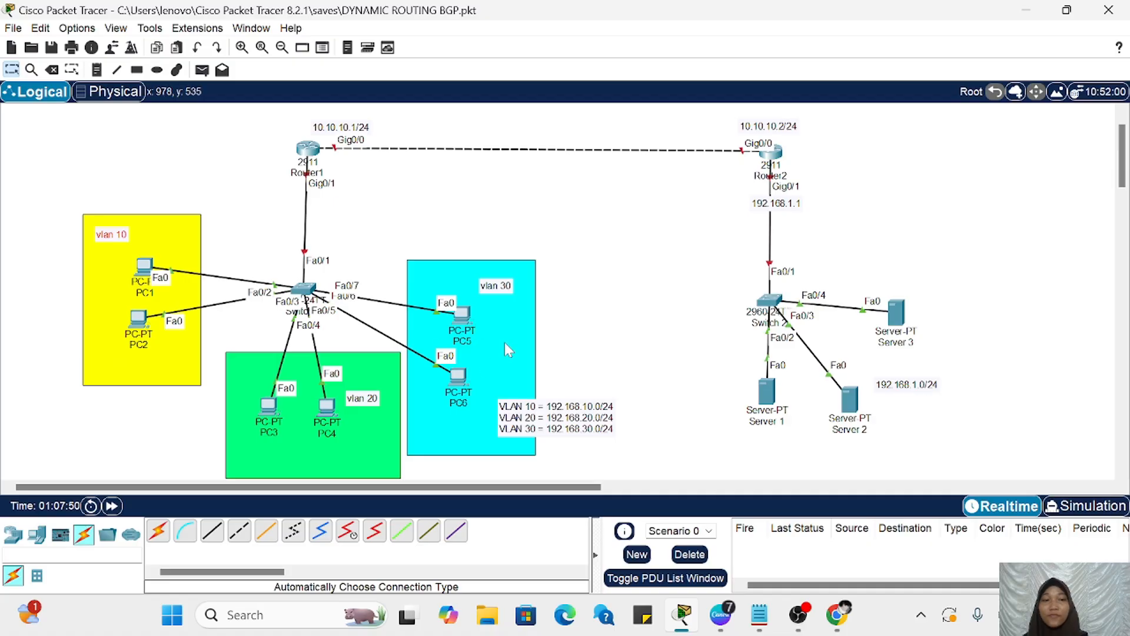
mouse_move(581, 410)
mouse_down()
mouse_move(597, 412)
mouse_move(584, 409)
mouse_up()
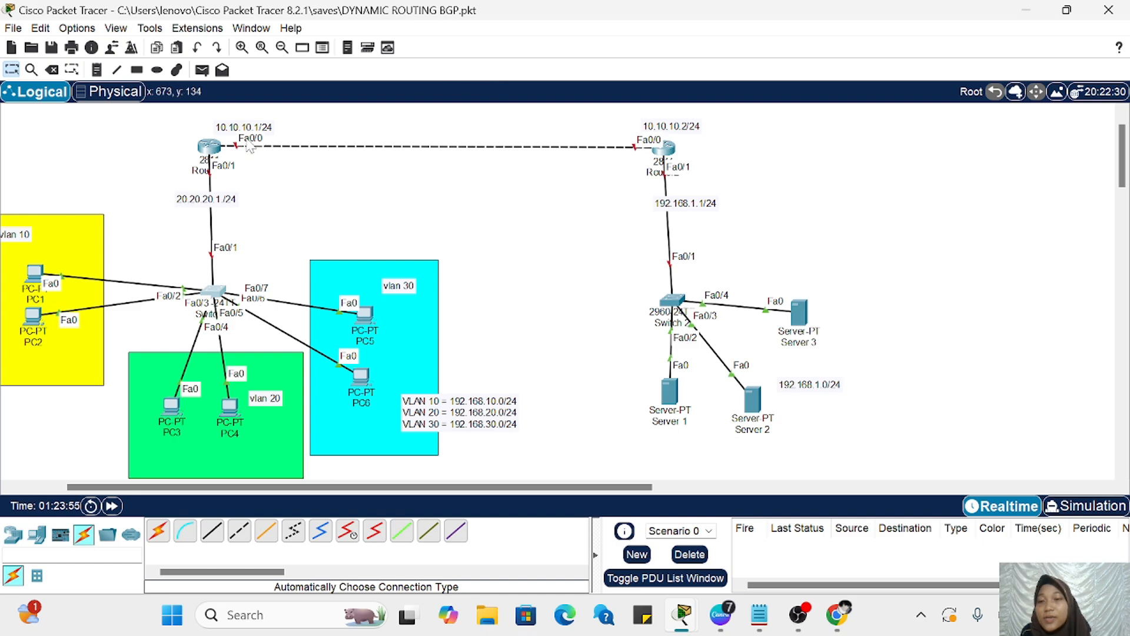
drag(210, 152, 217, 152)
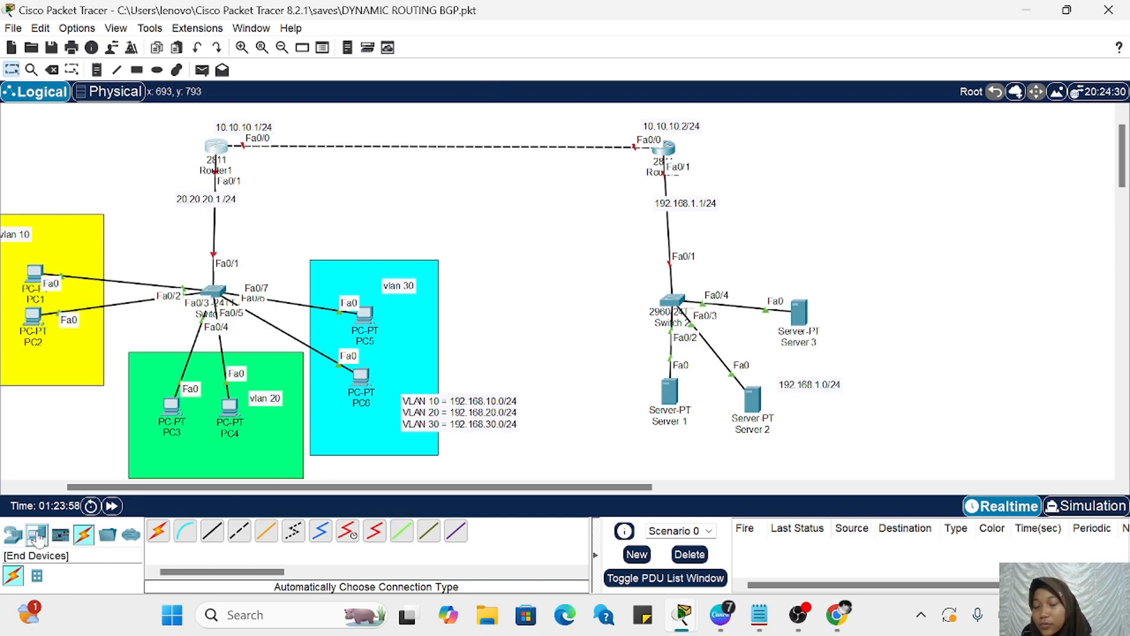
click(38, 535)
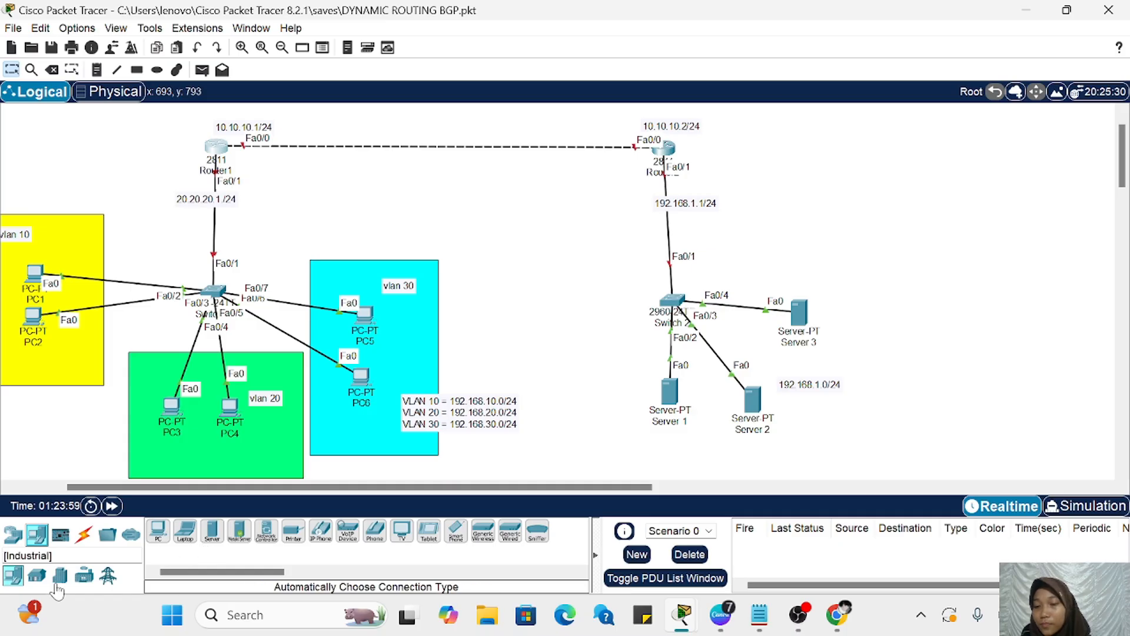
click(36, 575)
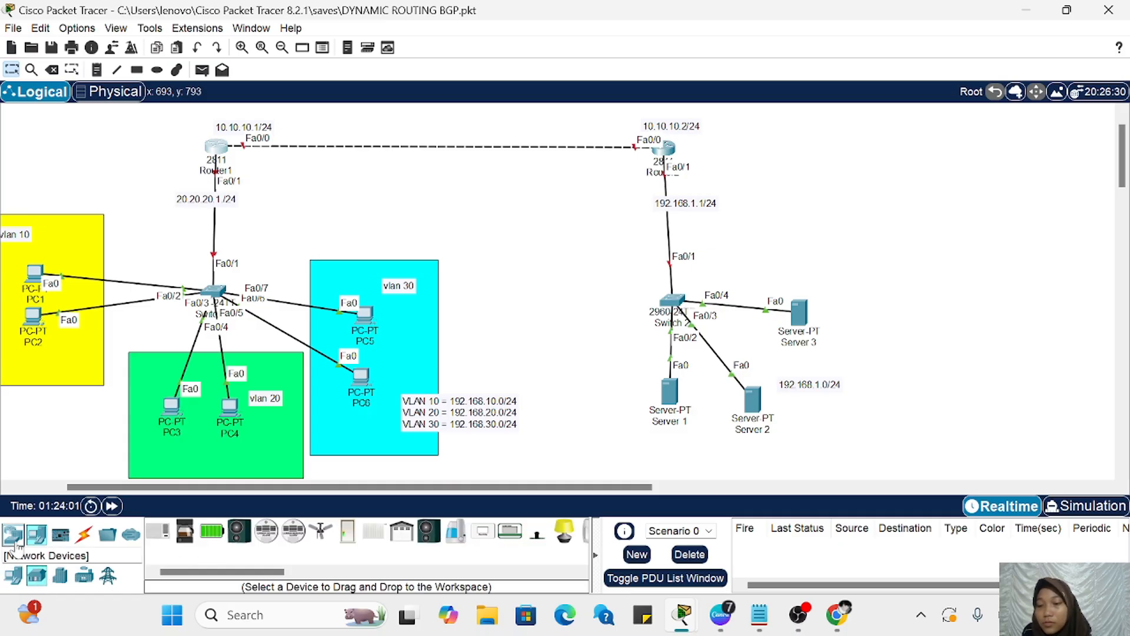
click(13, 534)
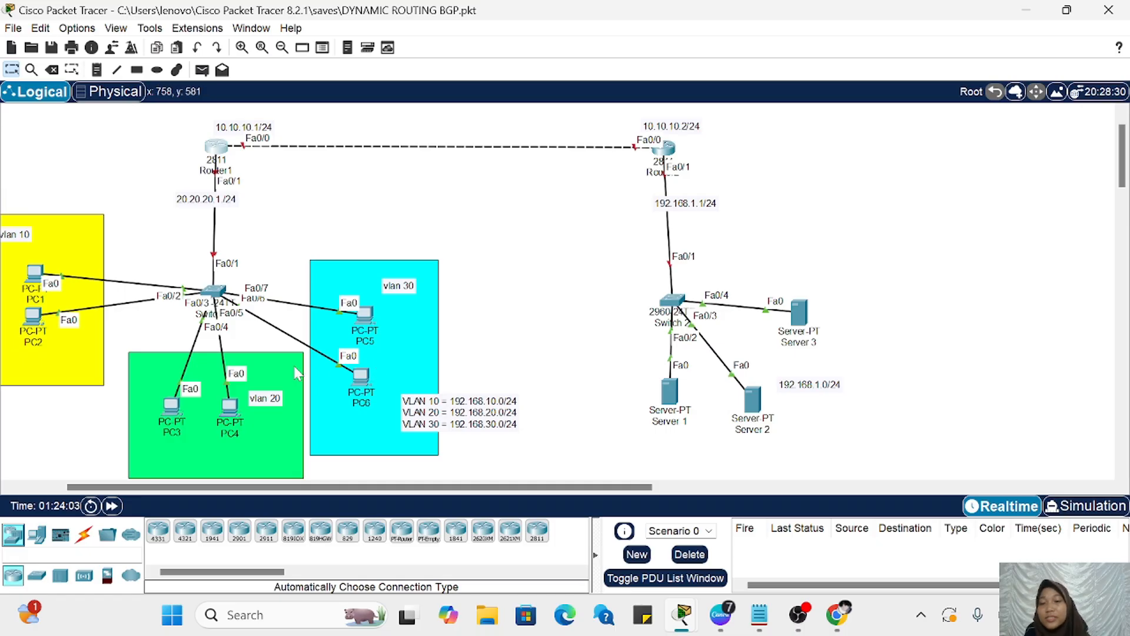
scroll(375, 363, left, 2)
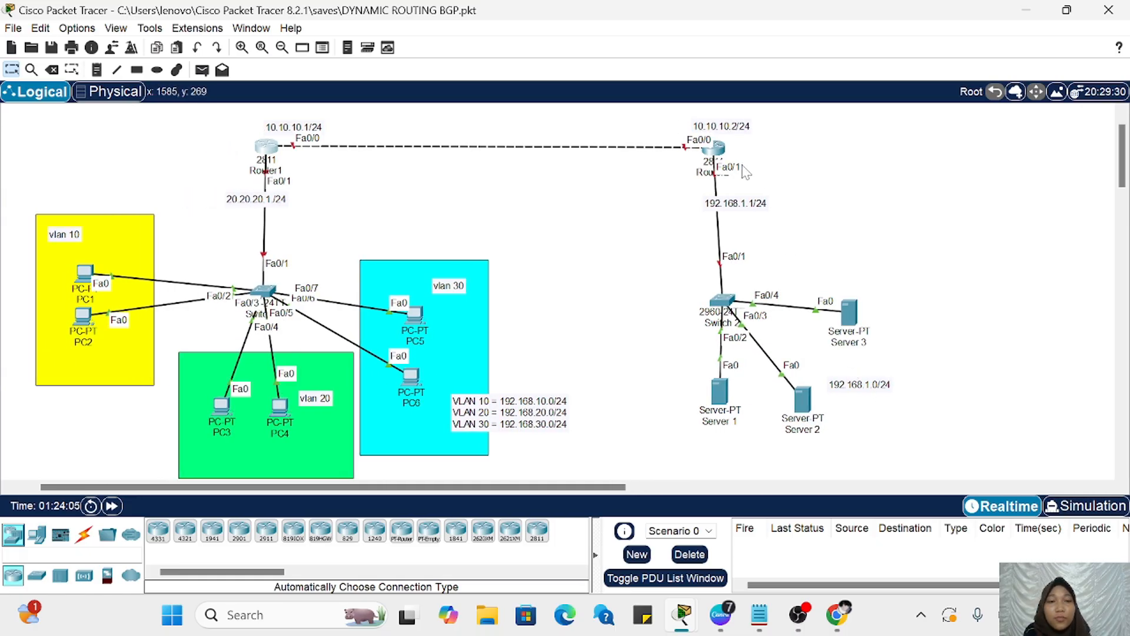
drag(735, 207, 725, 200)
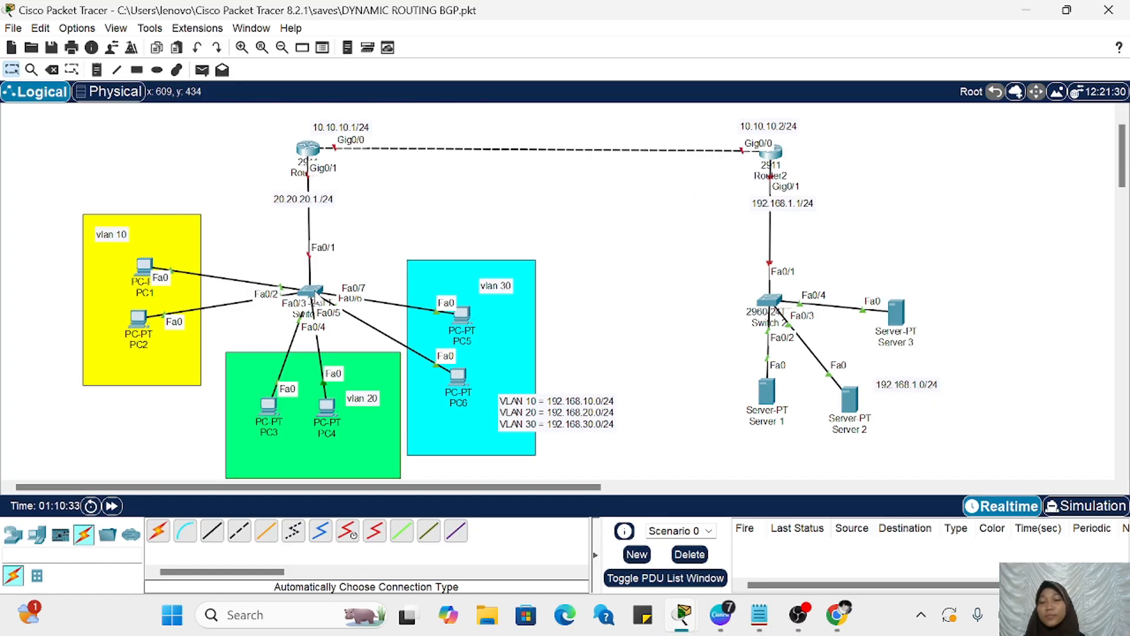
scroll(448, 292, right, 2)
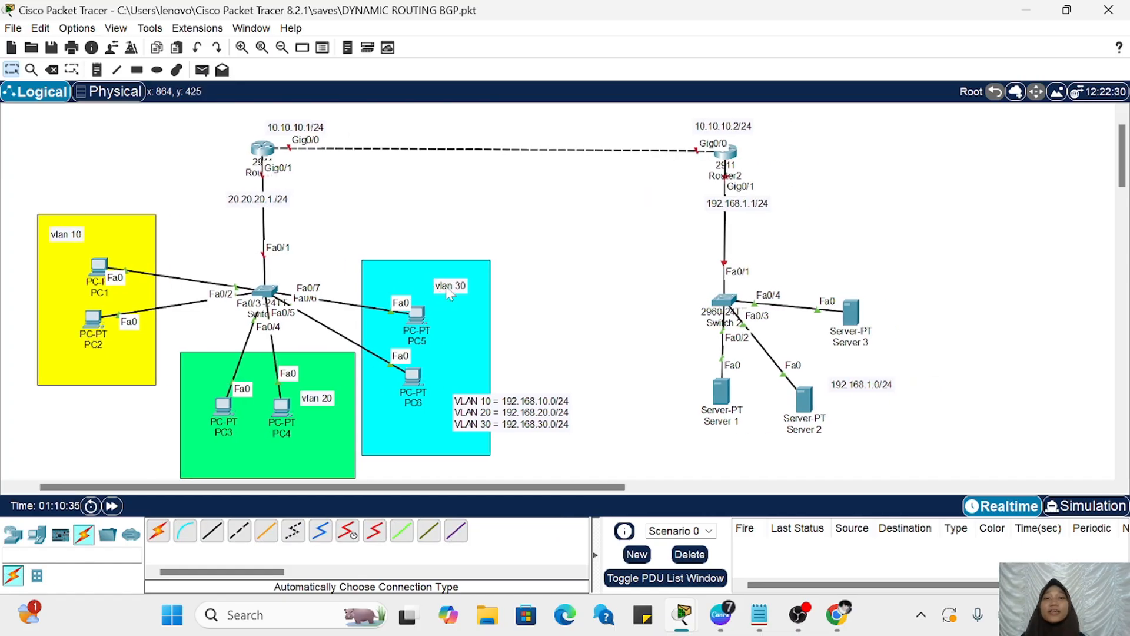
drag(161, 107, 536, 474)
Step: Open Switch 1's command line and enter global configuration mode with en and conf t
click(310, 268)
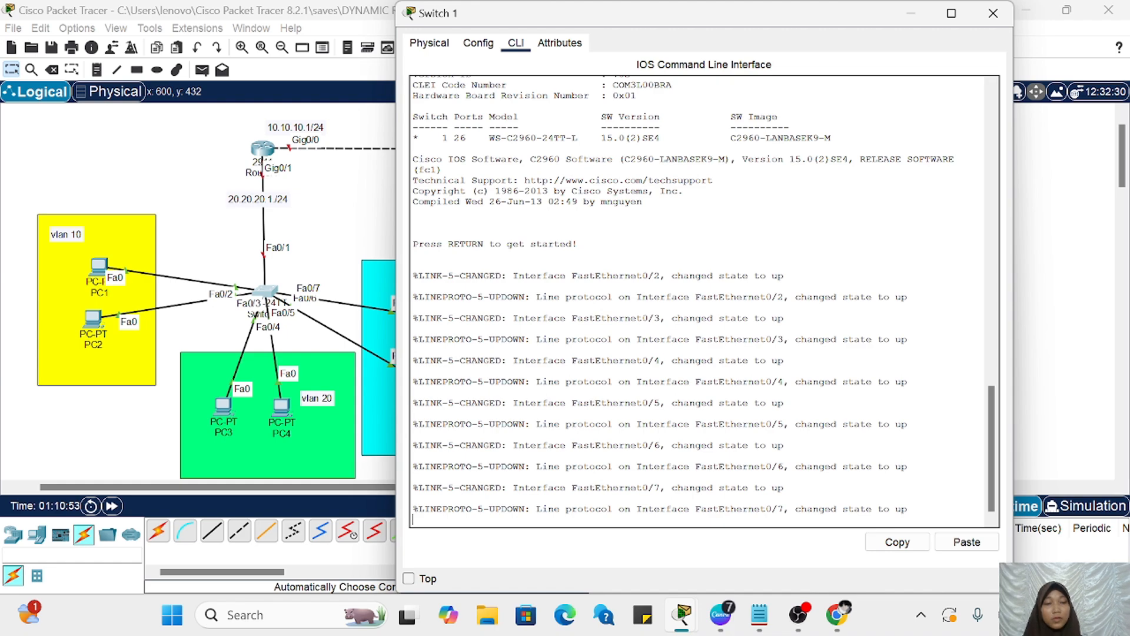
key(Return)
key(Return)
key(Return)
key(Return)
text(en)
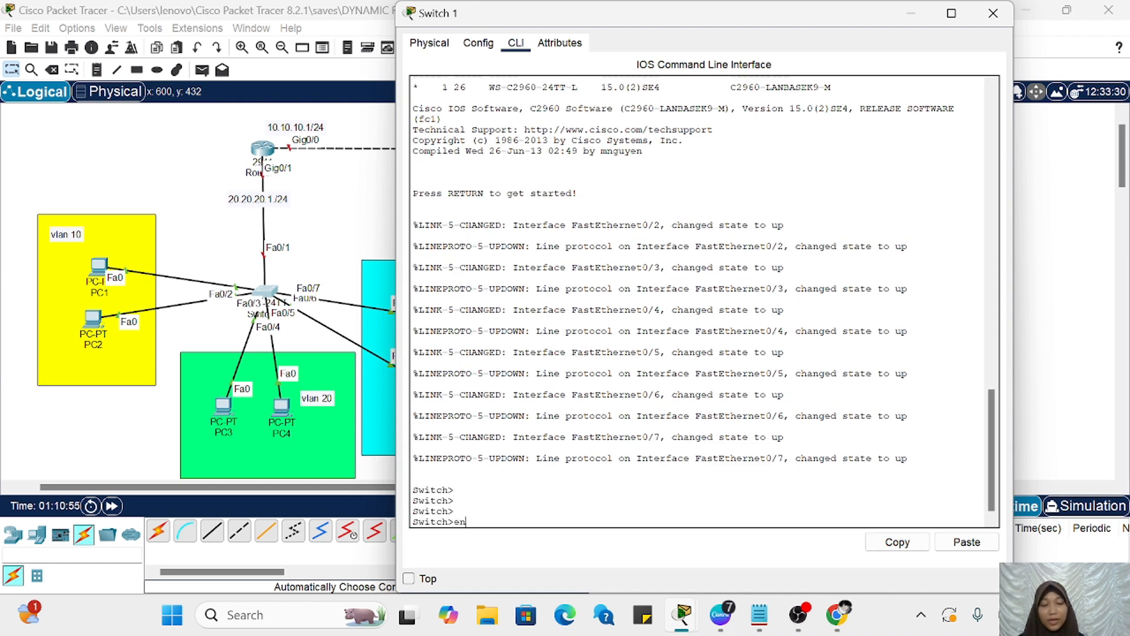
key(Return)
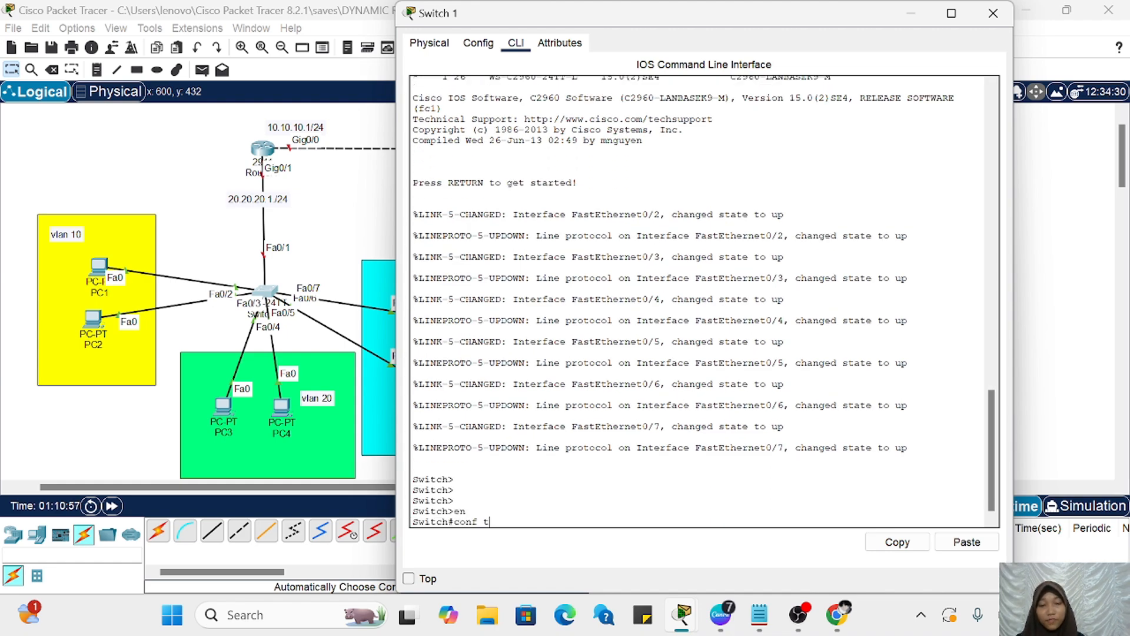
key(Return)
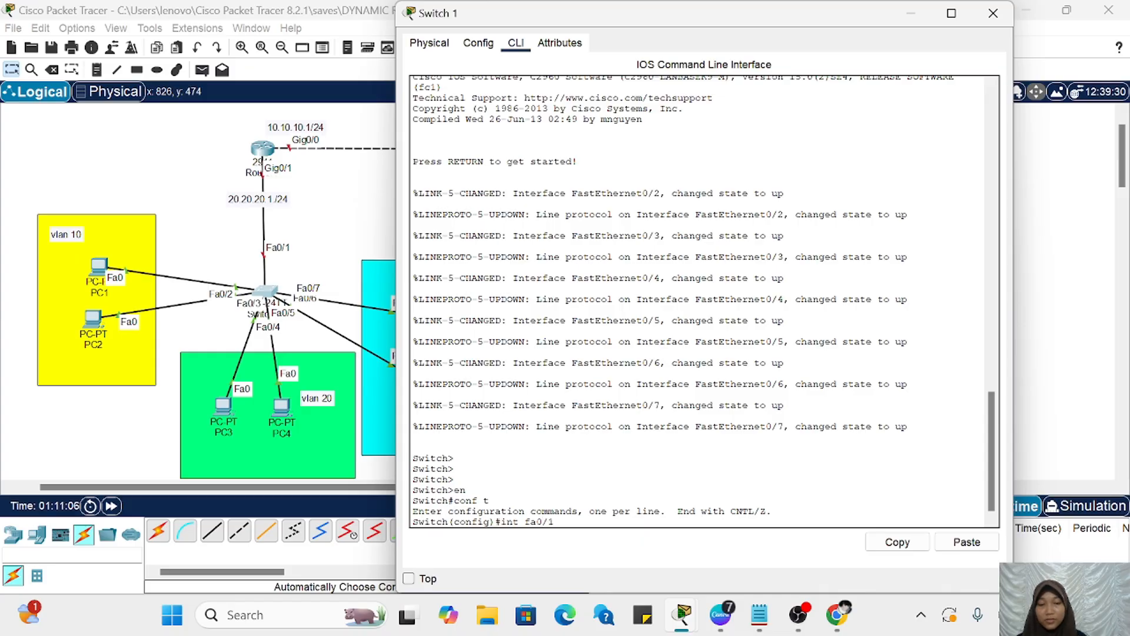
Step: Configure interface fa0/1 of Switch 1 as a trunk with switchport m t
key(Return)
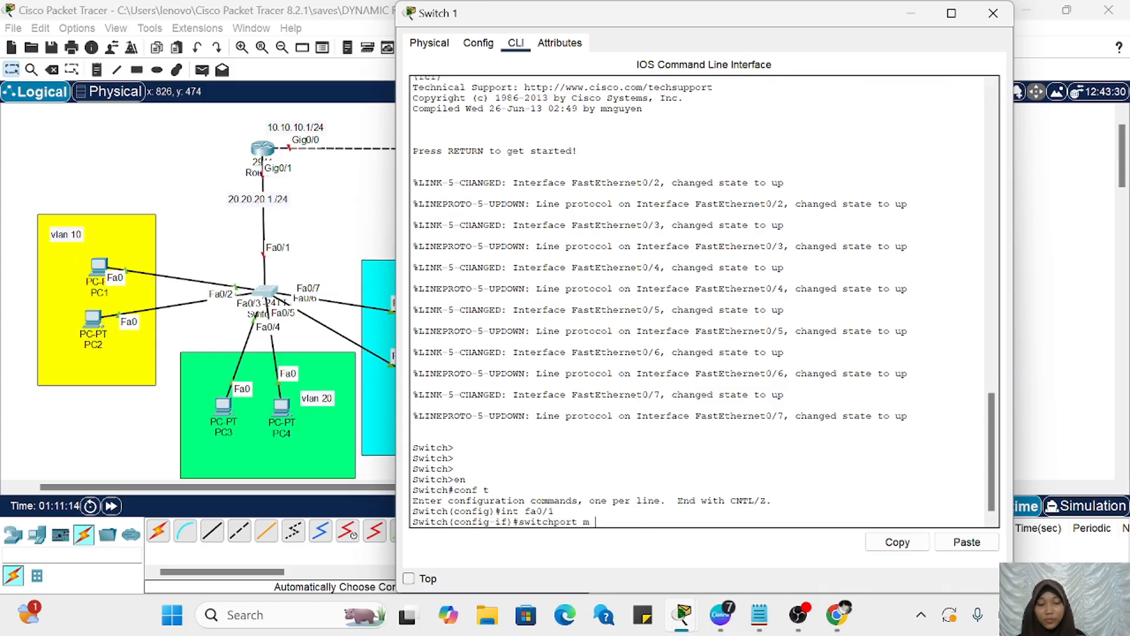
key(Return)
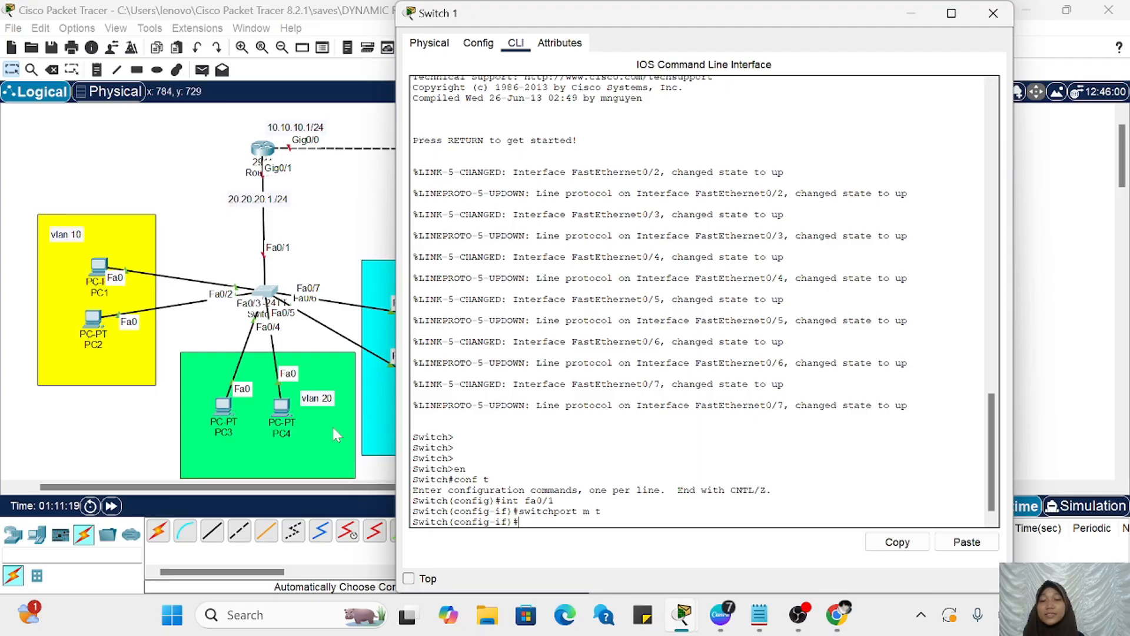
Step: Create VLANs 10, 20 and 30 on Switch 1 and return to global configuration mode
scroll(320, 421, right, 2)
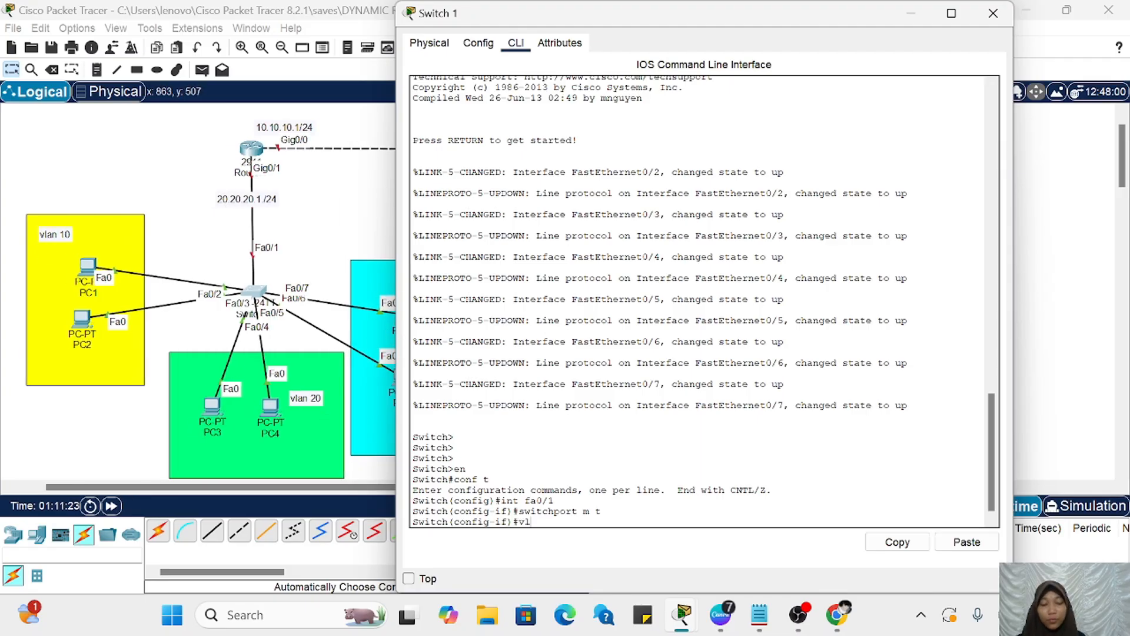
text(vlan 10)
key(Return)
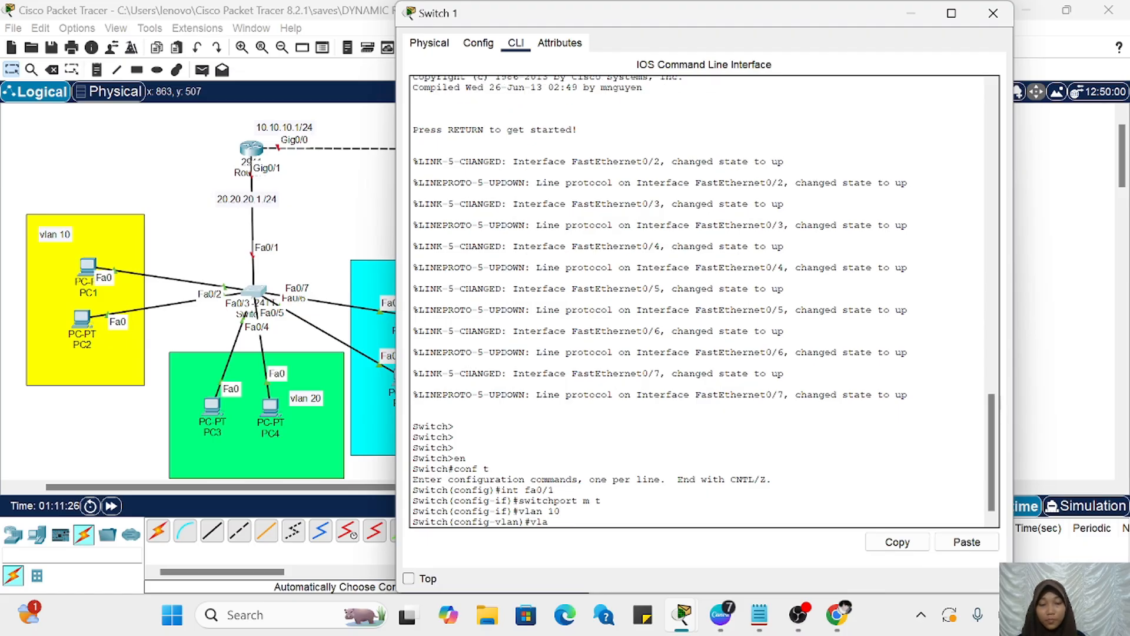
key(Return)
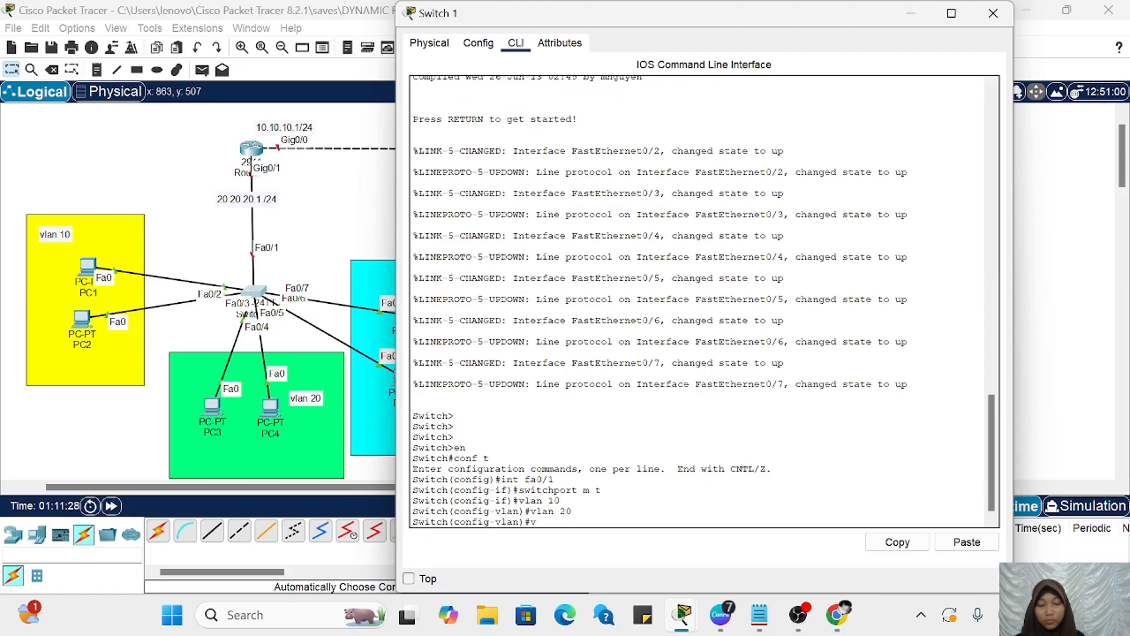
key(Return)
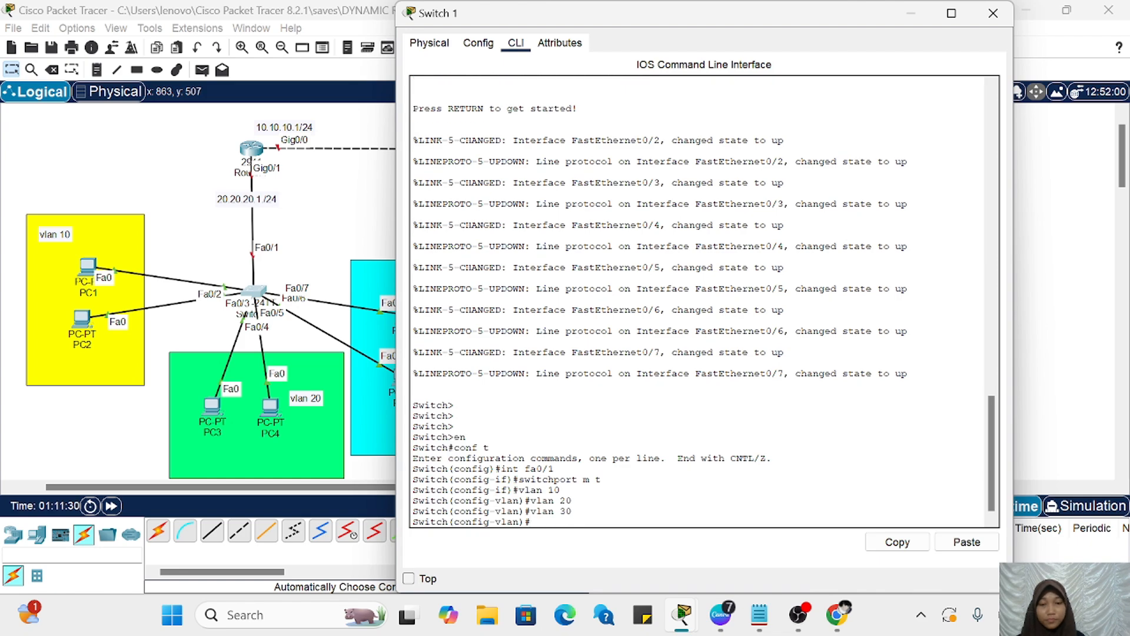
text(ex)
key(Return)
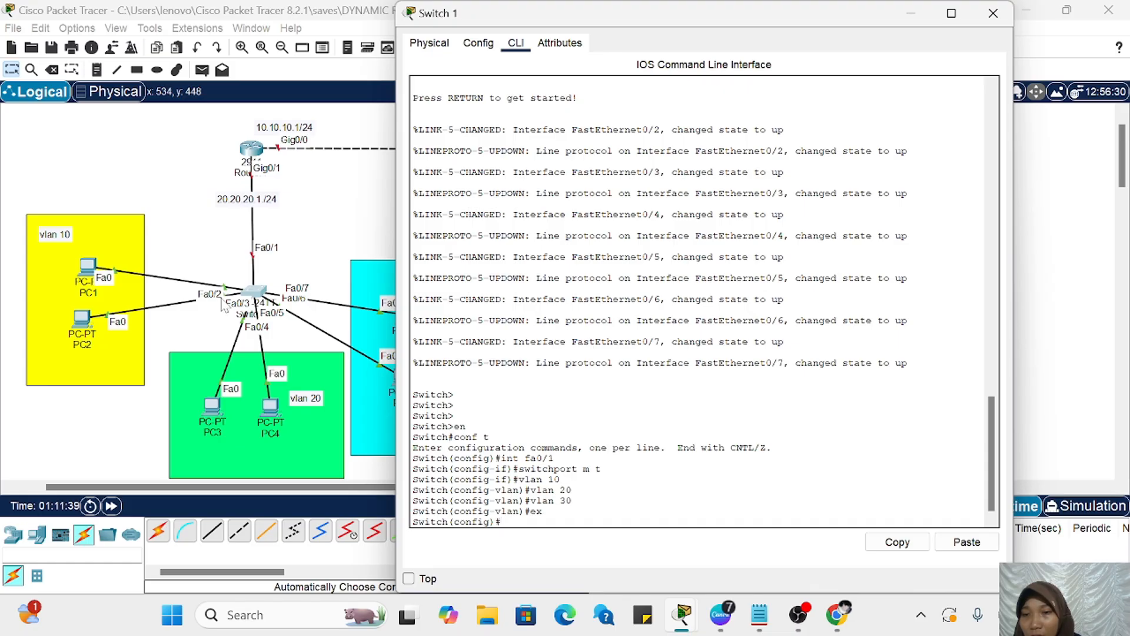
Step: Shift PC1 and PC2 slightly away from Switch 1 within the yellow area and bring Switch 1's command line back up
click(911, 13)
mouse_move(86, 269)
mouse_down()
mouse_move(115, 170)
mouse_move(62, 272)
mouse_move(75, 274)
mouse_up()
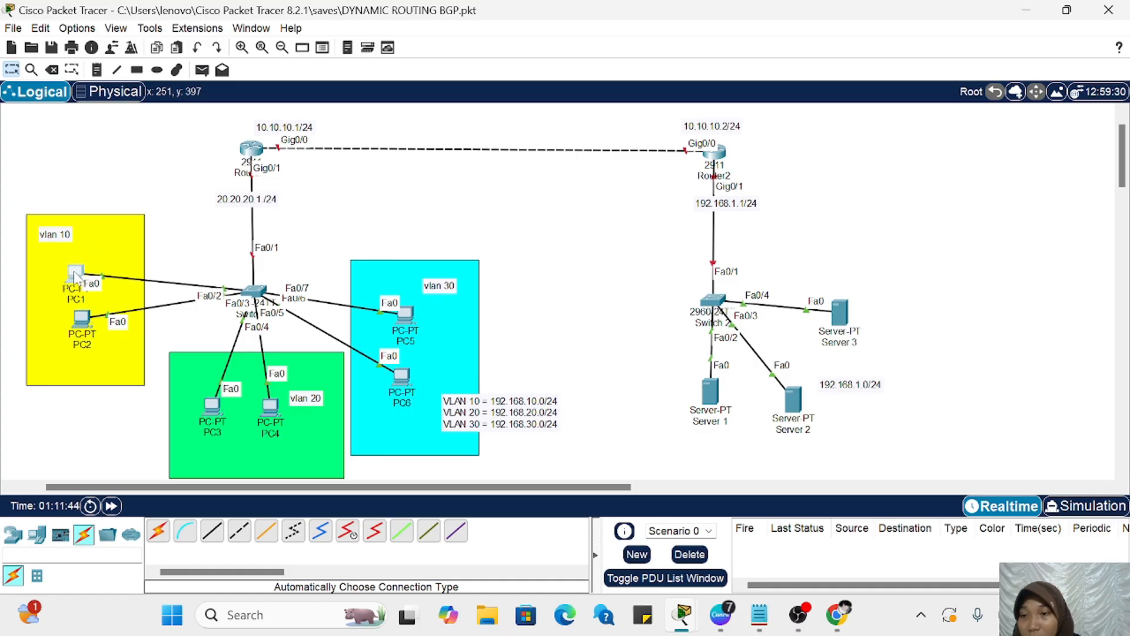
mouse_move(85, 321)
mouse_down()
mouse_move(74, 323)
mouse_move(68, 259)
mouse_move(77, 319)
mouse_up()
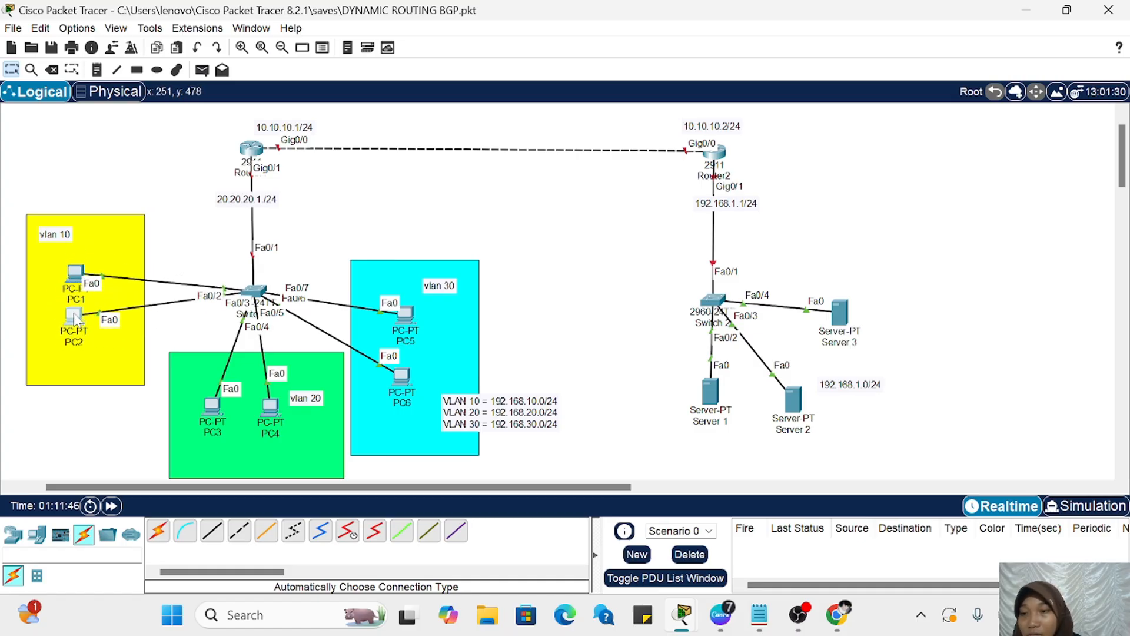
click(253, 291)
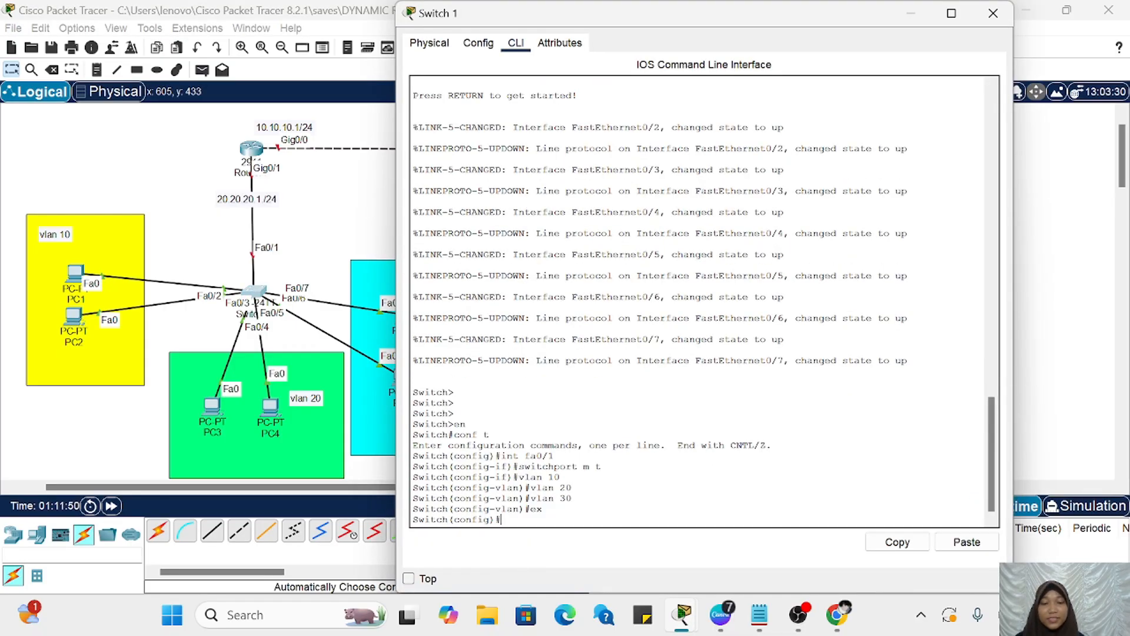
Step: Select interface range fa0/2-3 on Switch 1 and set it to access mode with switchport m a
text(int range fa0/2-3)
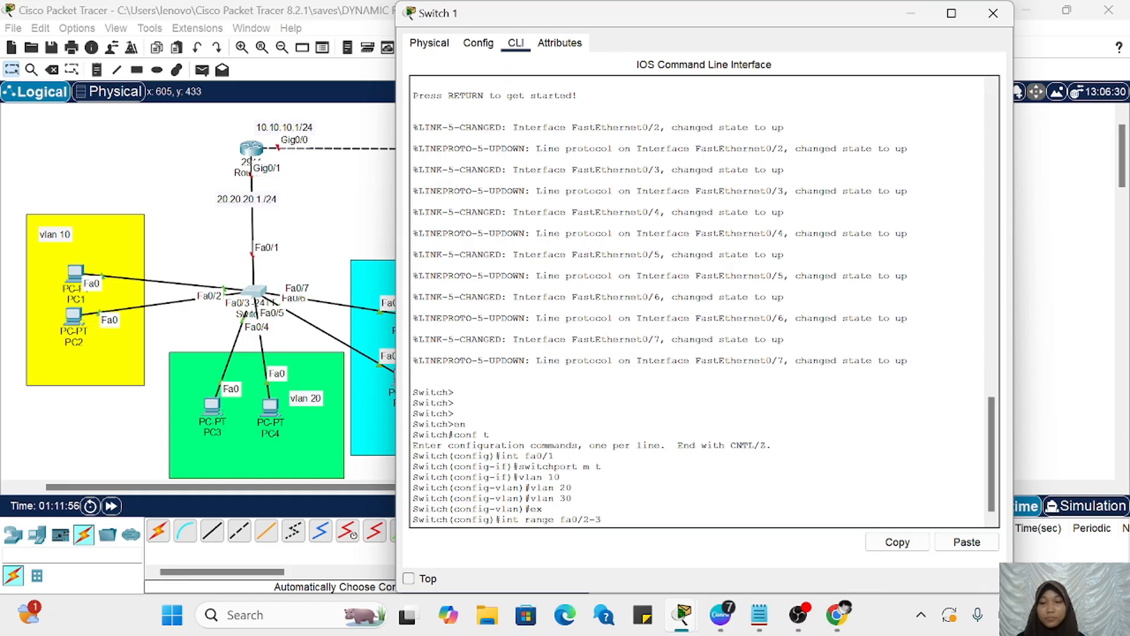
key(Return)
text(sw)
text(it)
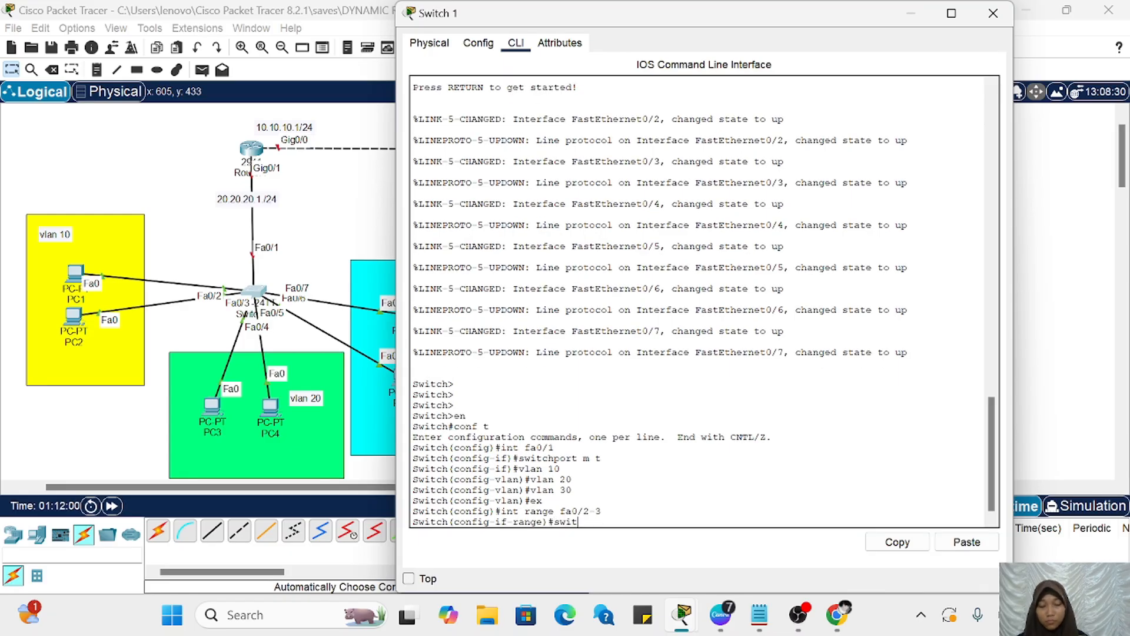
text(chport)
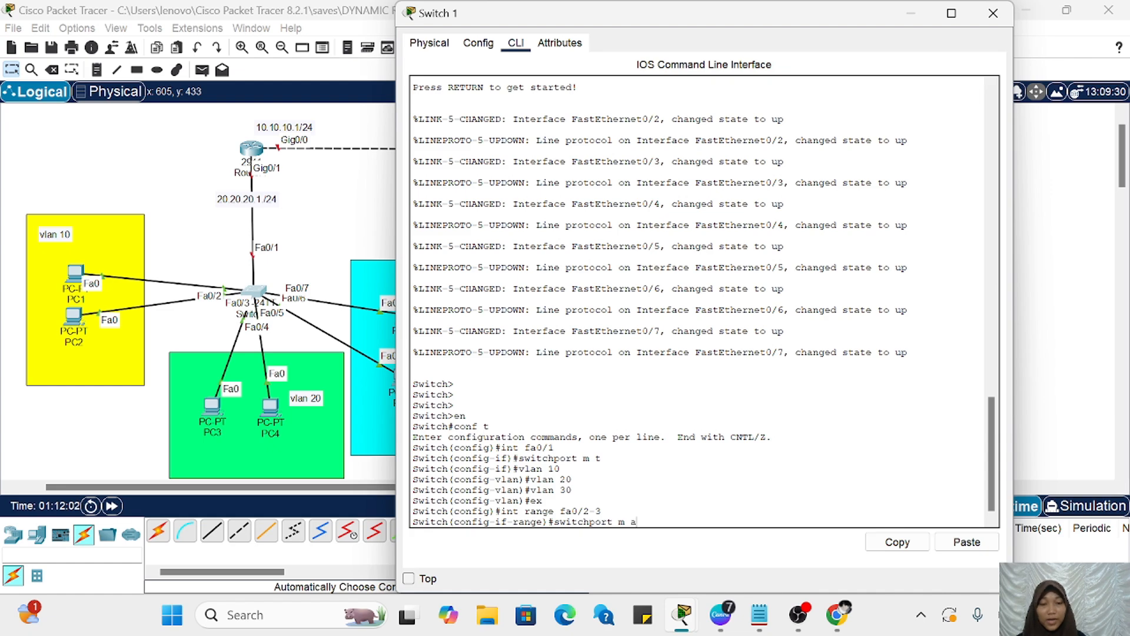
text( m a)
key(Return)
Step: Assign the fa0/2-3 range to VLAN 10 with switchport a vlan 10 and exit to global configuration mode
key(Up)
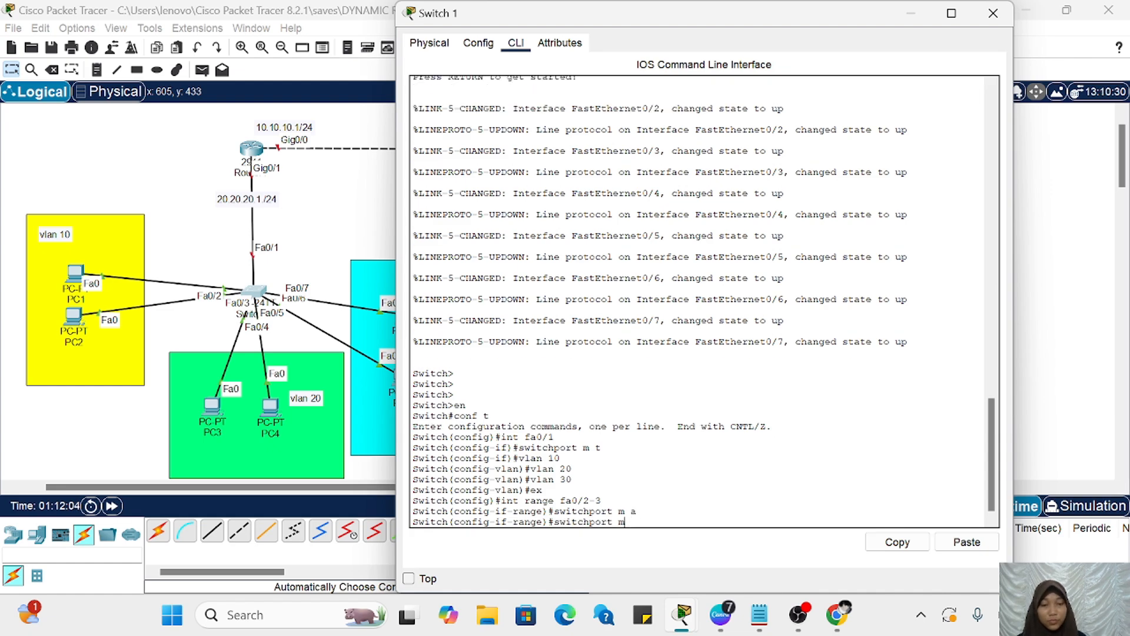
text(a c)
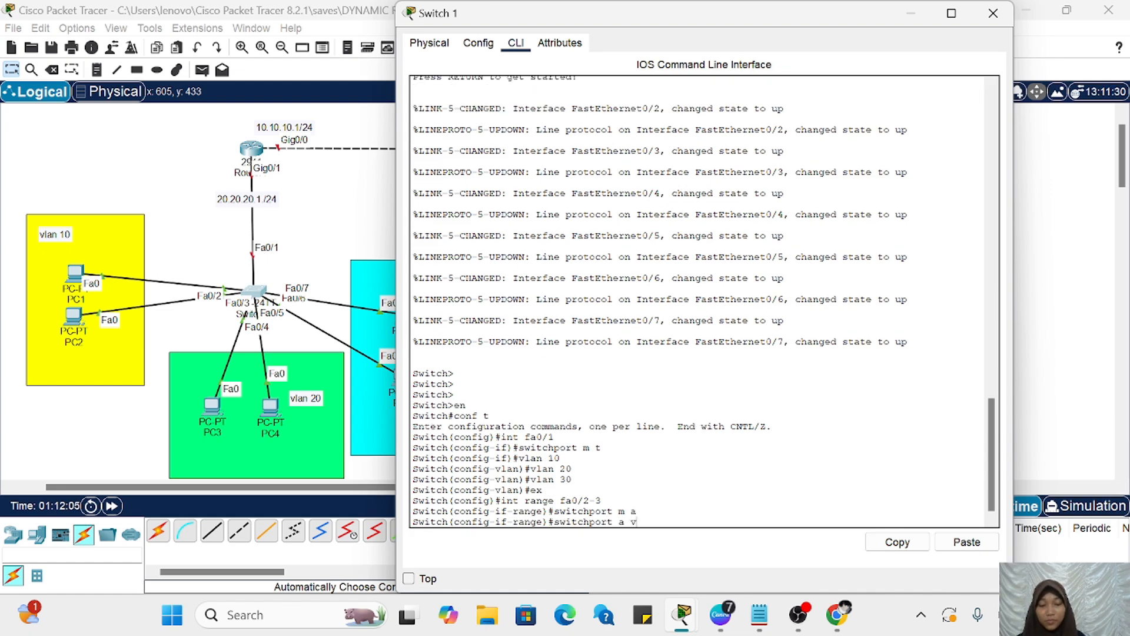
text(lan 10)
key(Return)
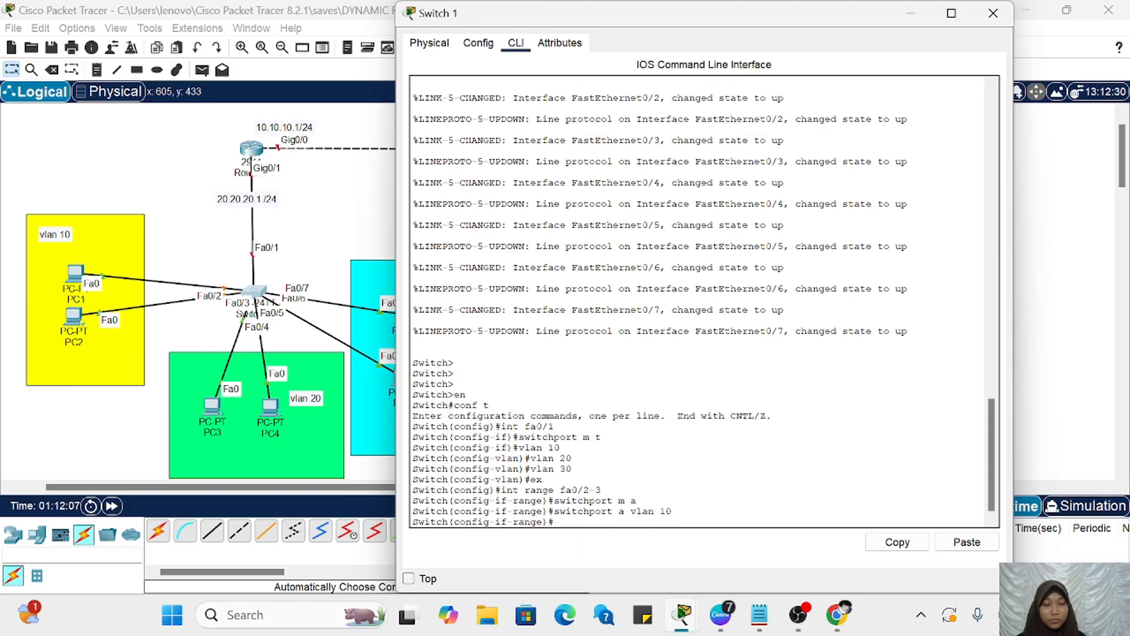
text(ex)
key(Return)
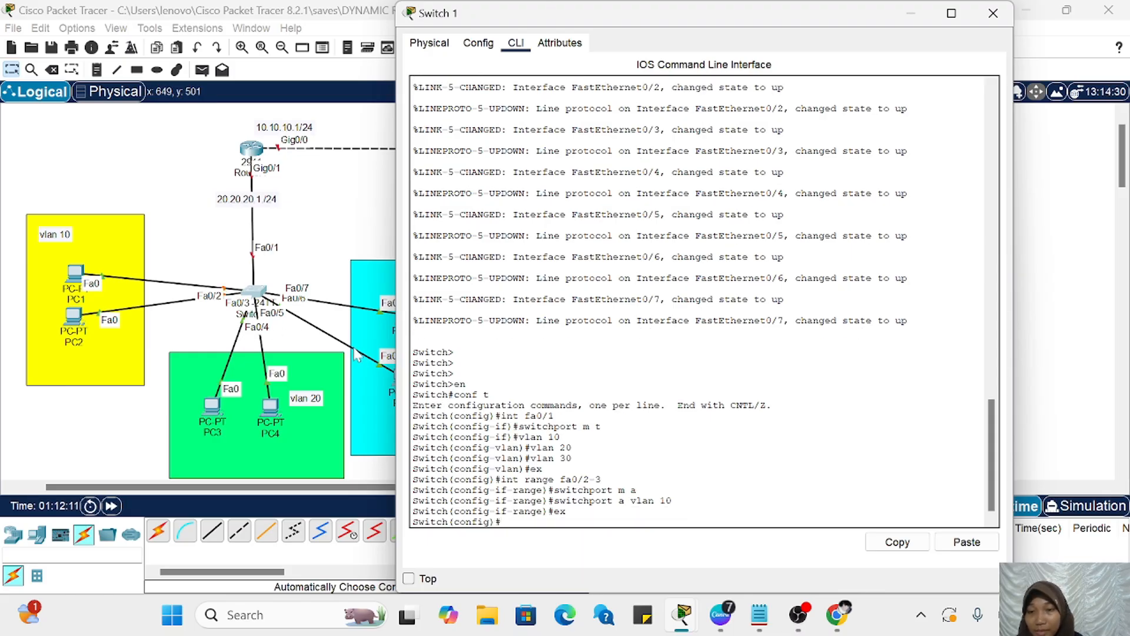
Step: Select interface range fa0/4-5 on Switch 1 and set it to access mode with switchport m a
text(i)
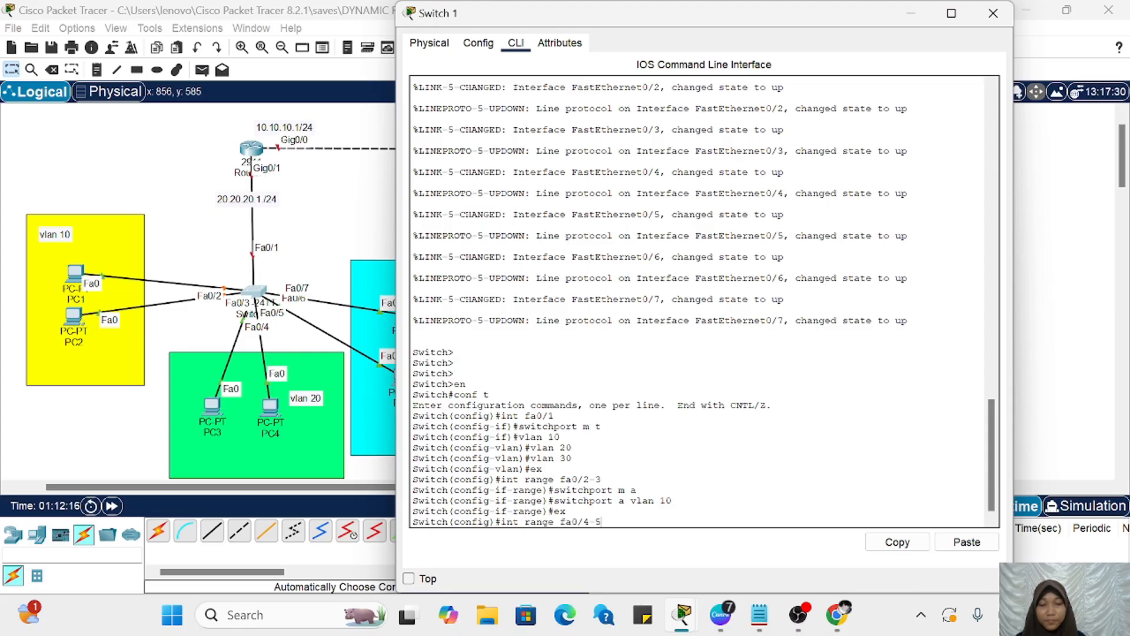
text(nt range fa0/4-5)
key(Return)
key(Up)
key(Up)
key(Up)
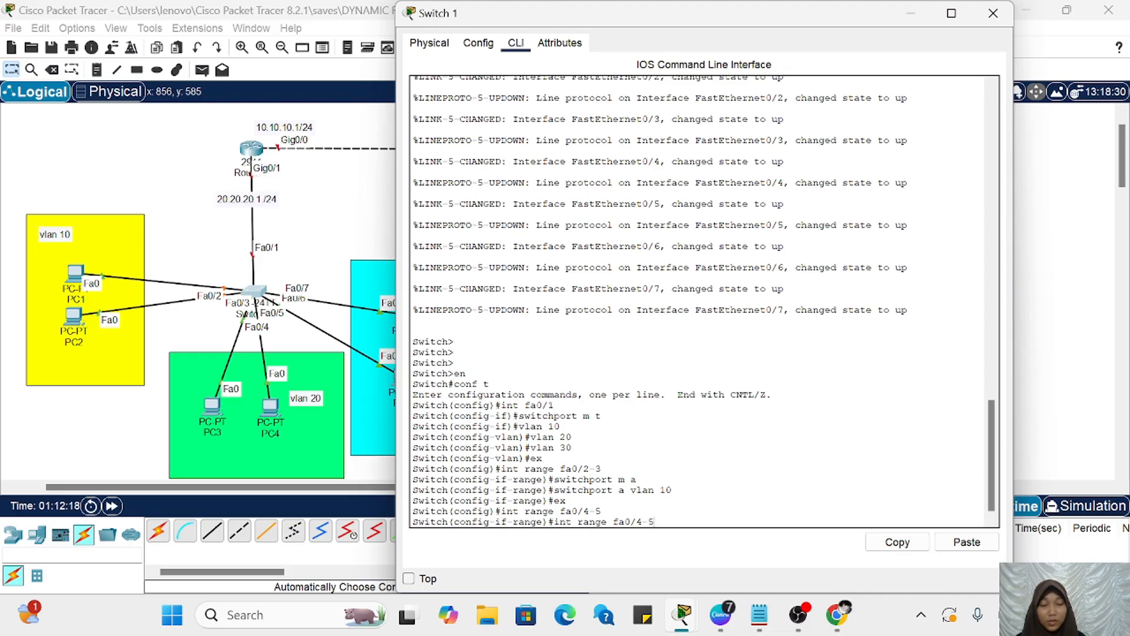
key(Up)
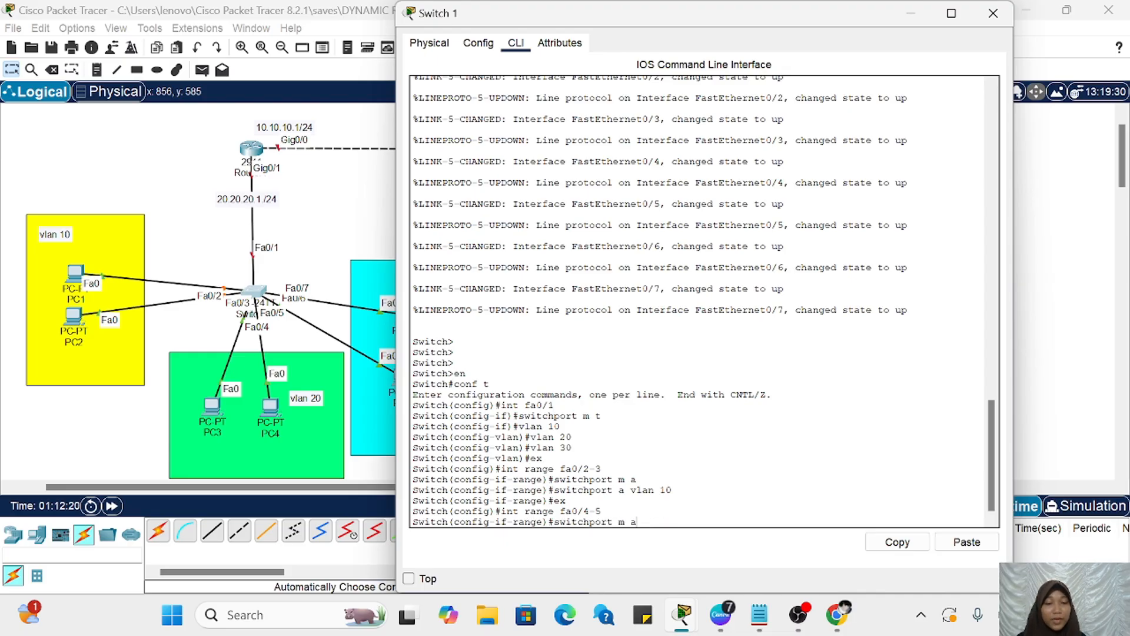
key(Return)
Step: Assign the fa0/4-5 range to VLAN 20 with switchport a vlan 20 and exit to global configuration mode
key(Up)
key(Up)
key(Up)
key(Up)
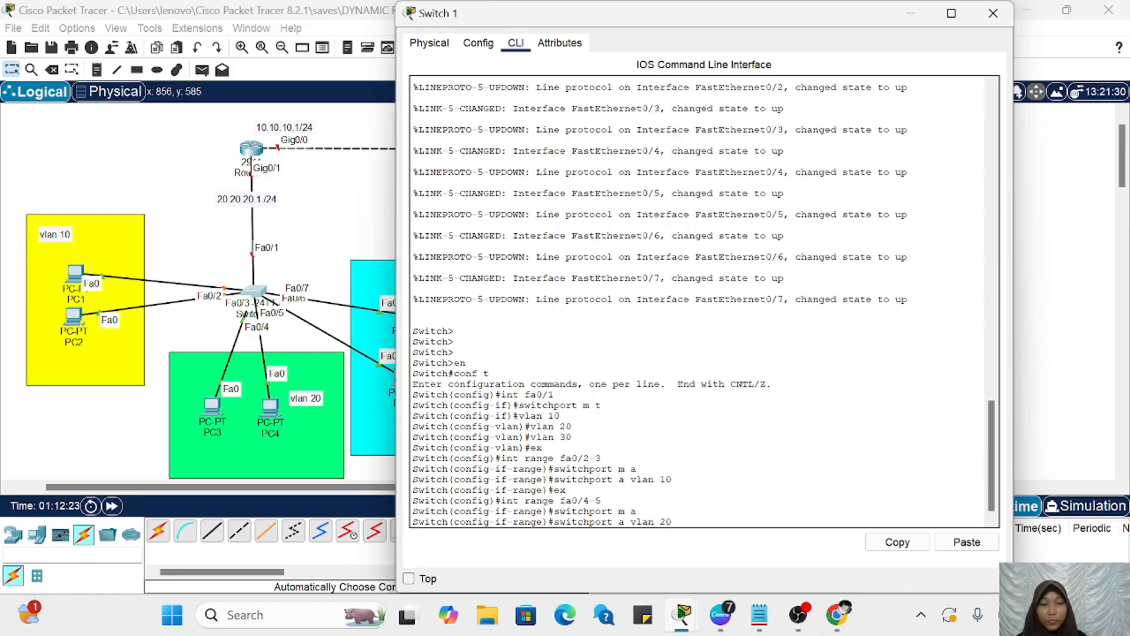
key(Return)
text(ex)
key(Return)
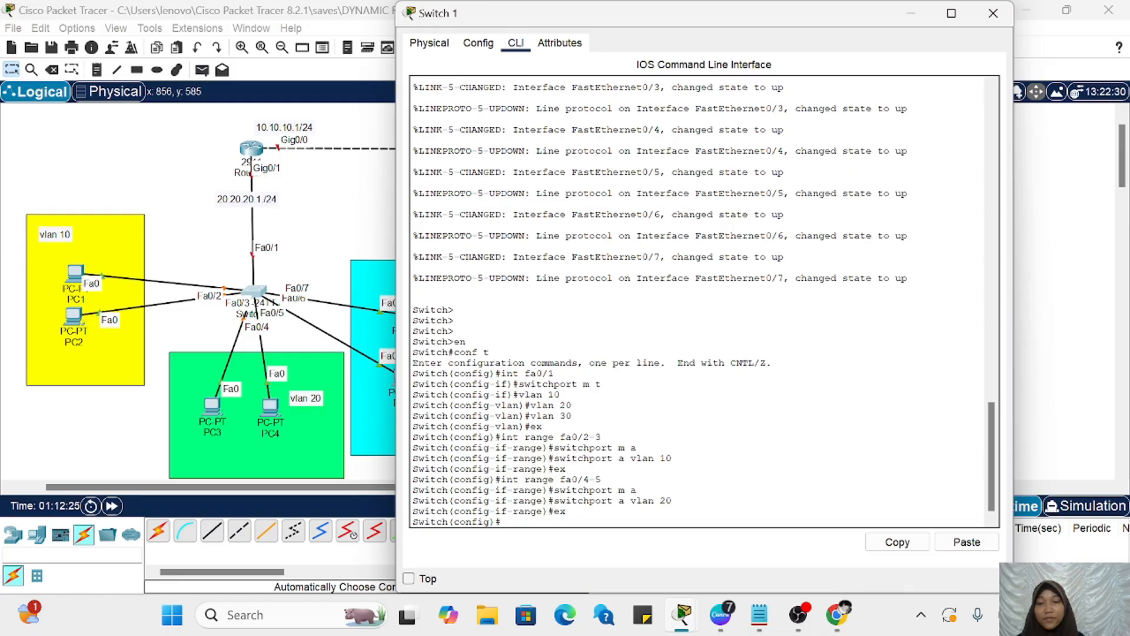
Step: Select interface range fa0/6-7 on Switch 1 and set it to access mode with switchport m a
scroll(197, 294, right, 3)
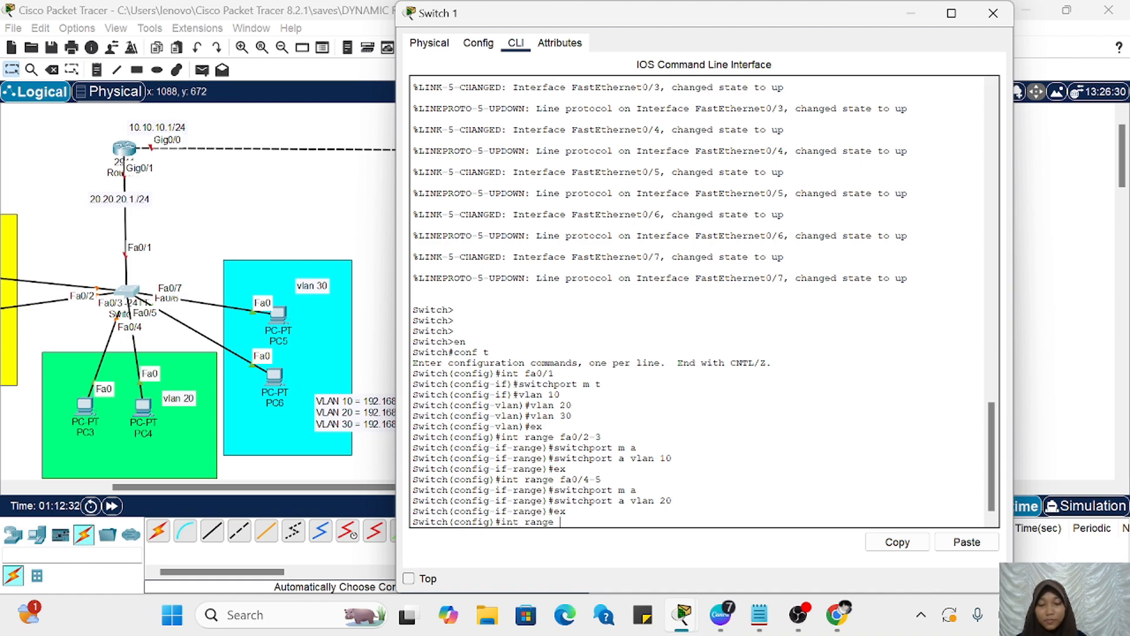
text(0/6)
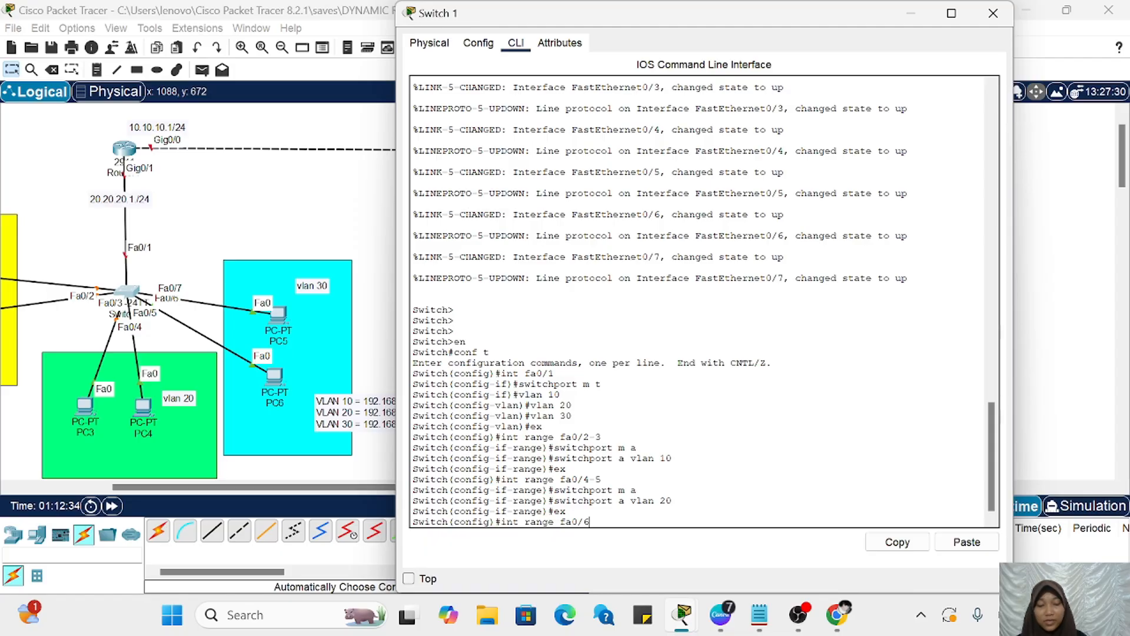
text(-7)
key(Return)
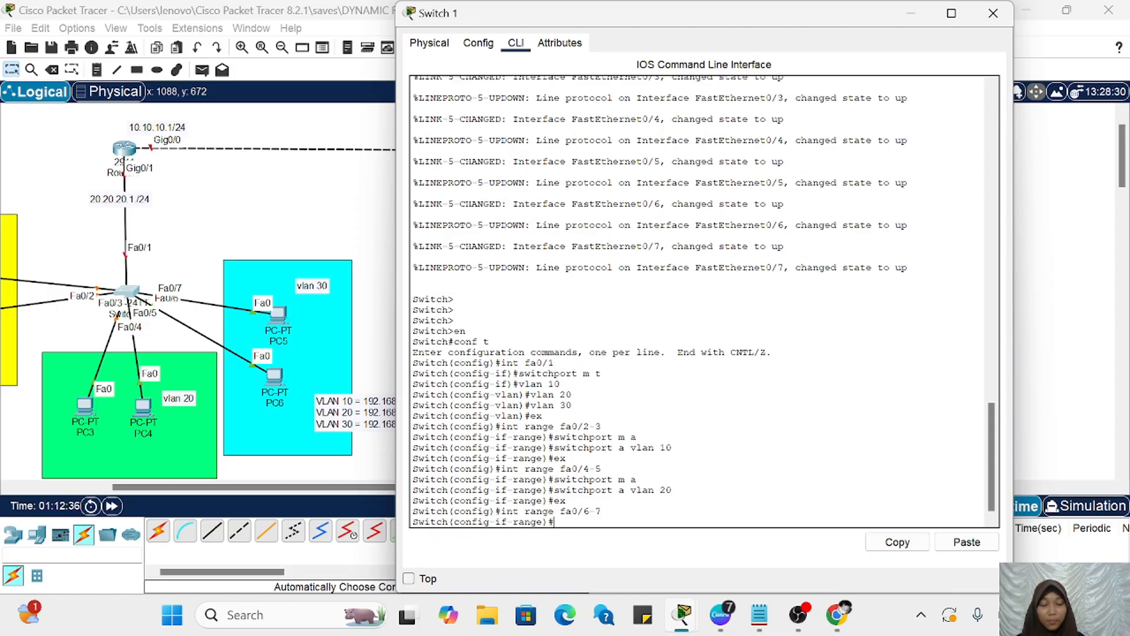
key(Up)
key(Up)
key(Up)
Step: Assign the fa0/6-7 range to VLAN 30 with switchport a vlan 30
key(Up)
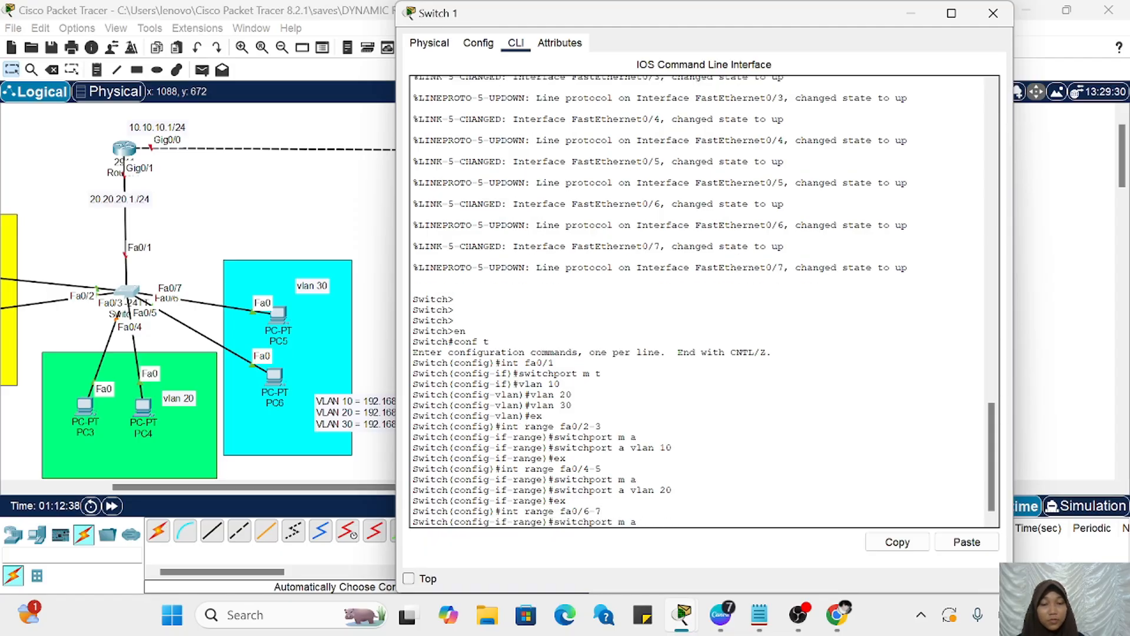
key(Return)
key(Up)
key(Up)
key(Up)
key(Up)
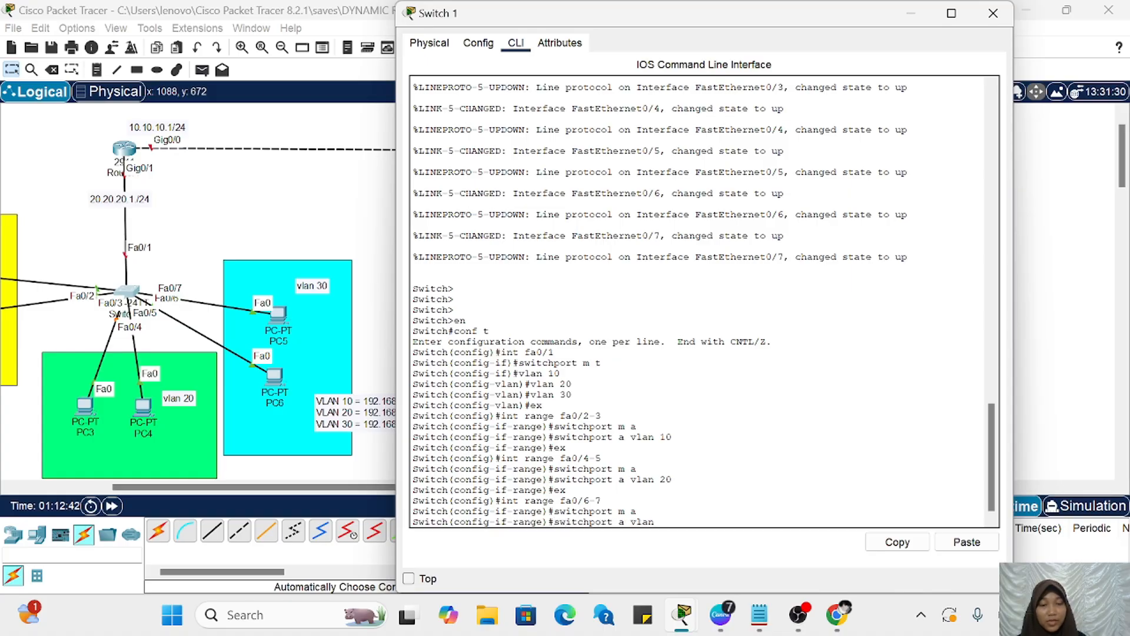
key(Return)
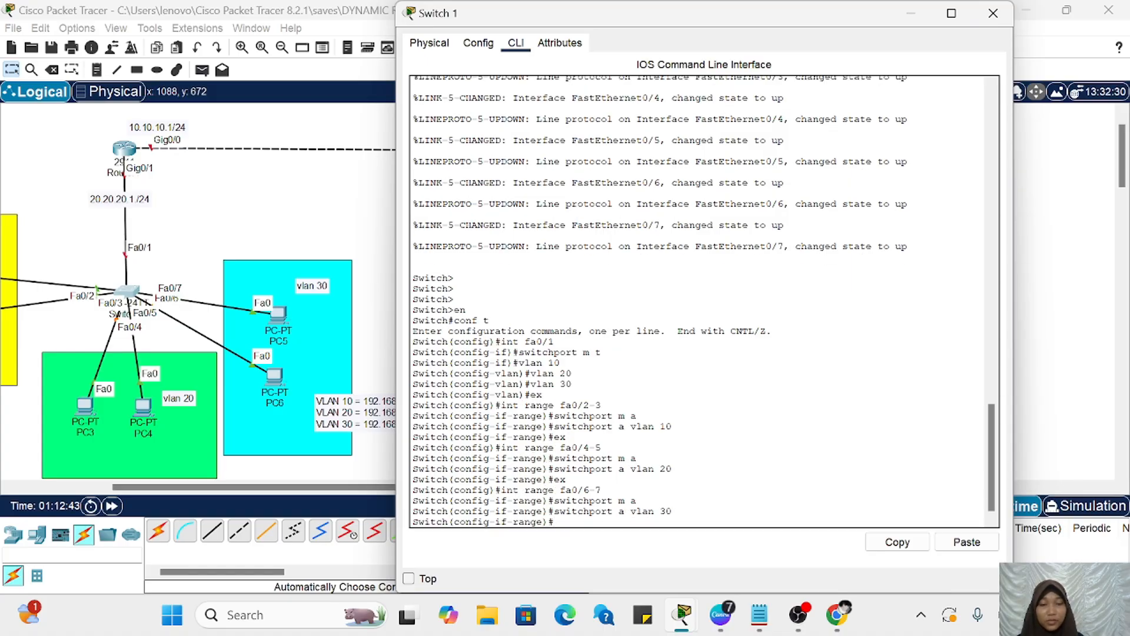
Step: Check the VLAN port assignments on Switch 1 with do sh vlan brief
text(do sh vlan brief)
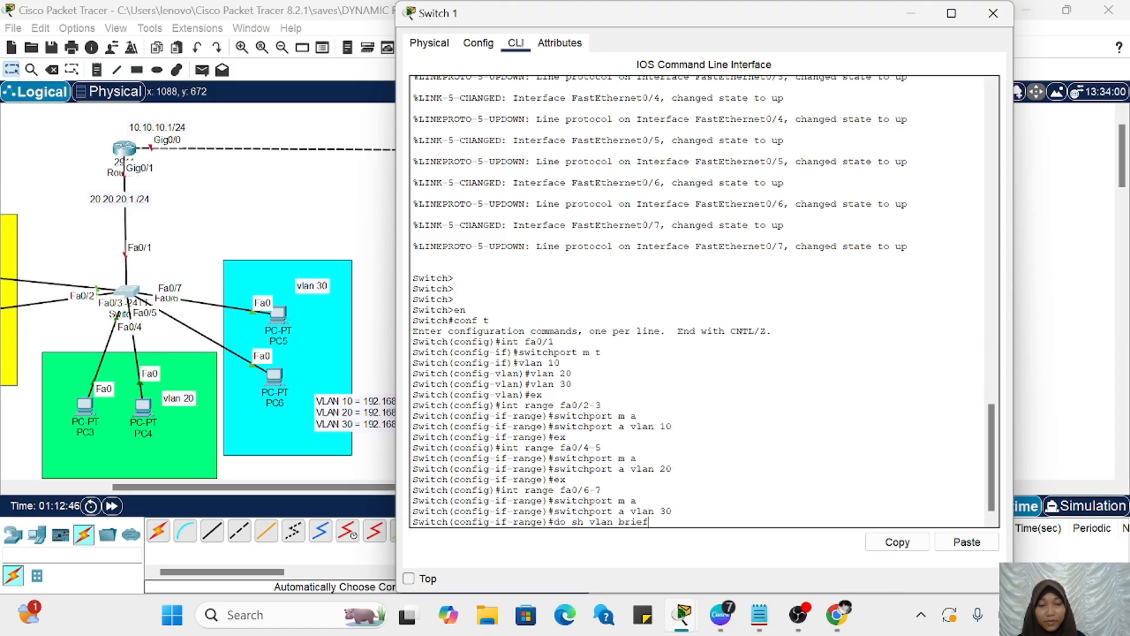
key(Return)
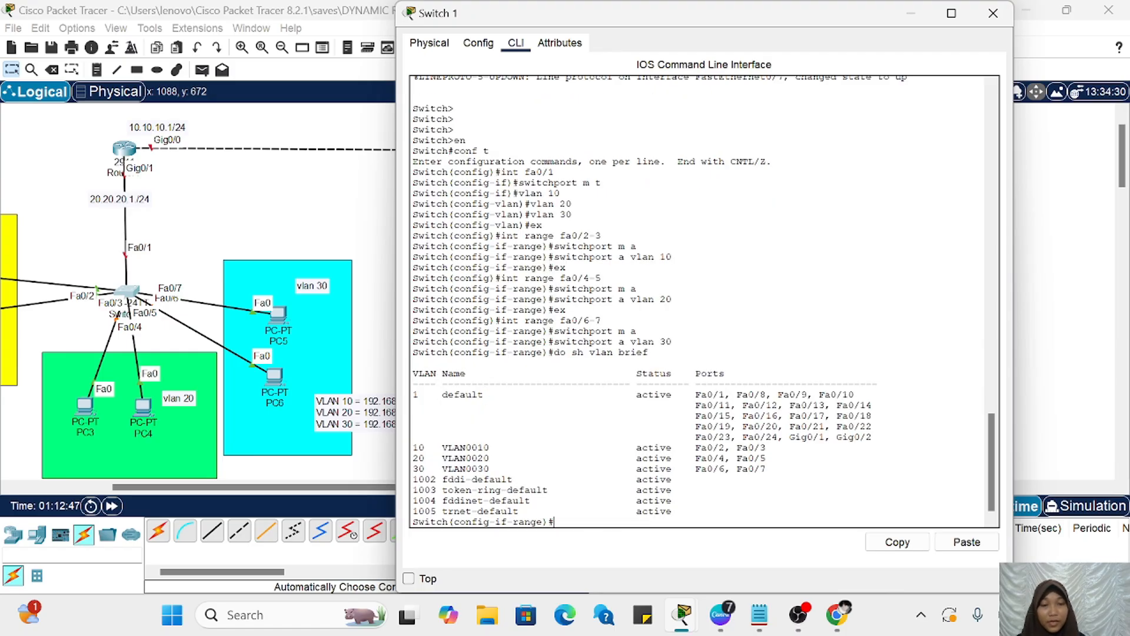
drag(412, 447, 696, 479)
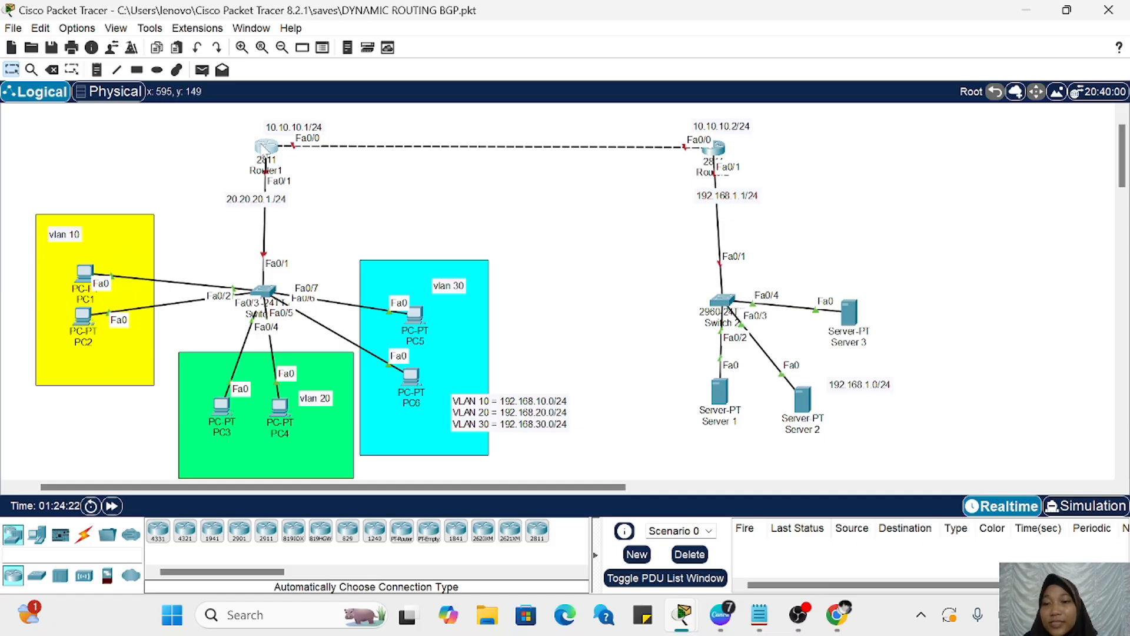
Step: Open Router1's physical device view and switch the router's power off
click(265, 147)
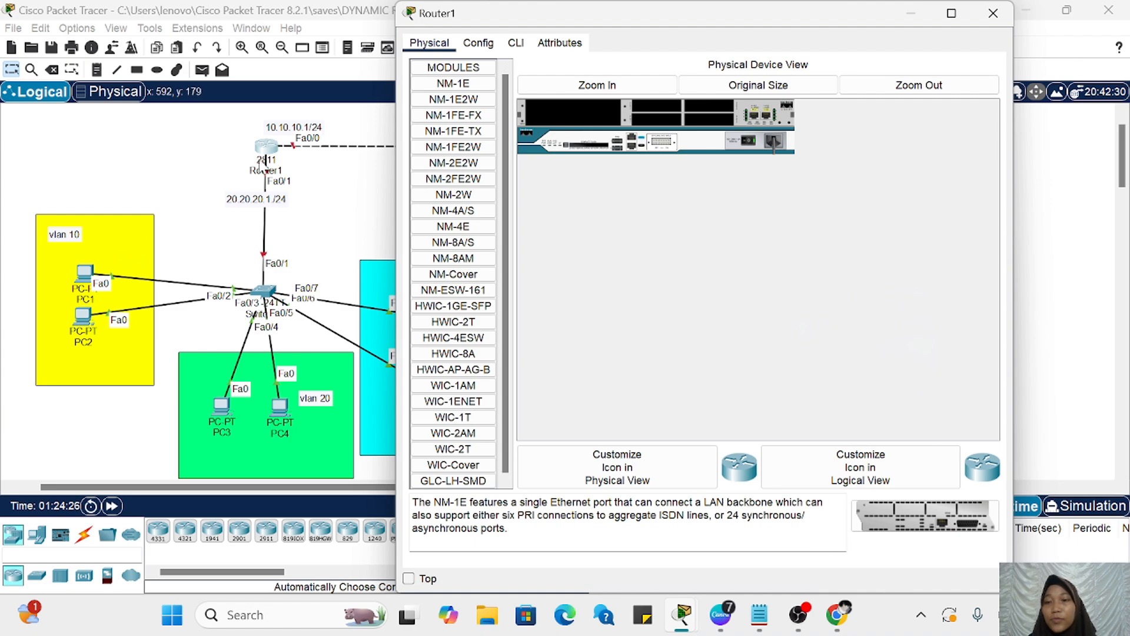
click(609, 93)
scroll(686, 219, left, 1)
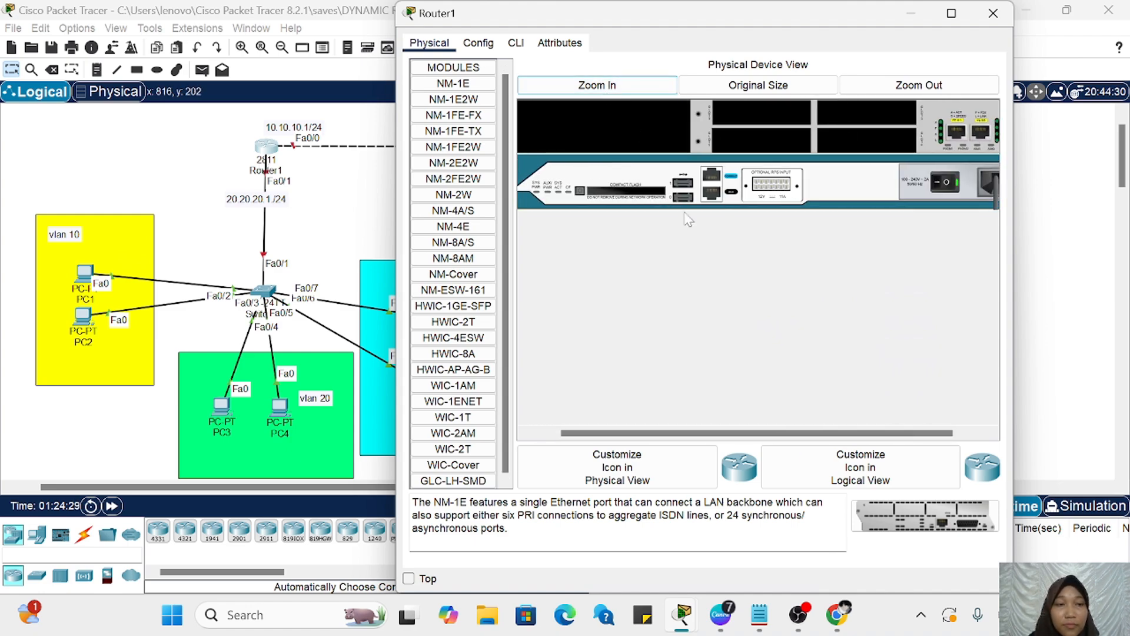
scroll(686, 219, right, 1)
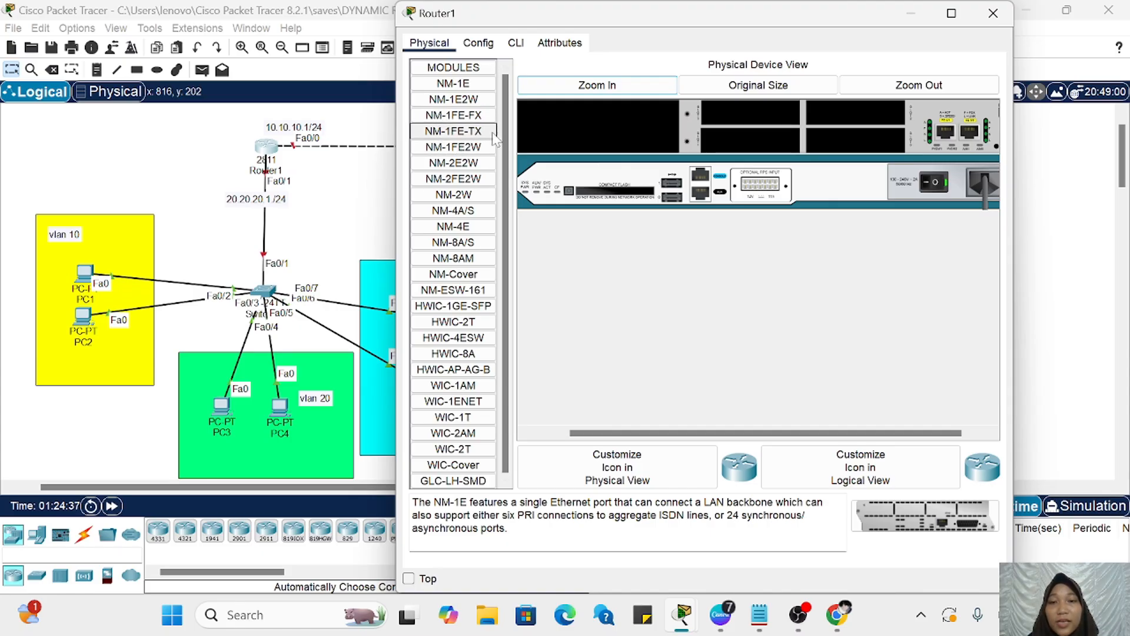
scroll(655, 161, left, 2)
scroll(655, 160, right, 2)
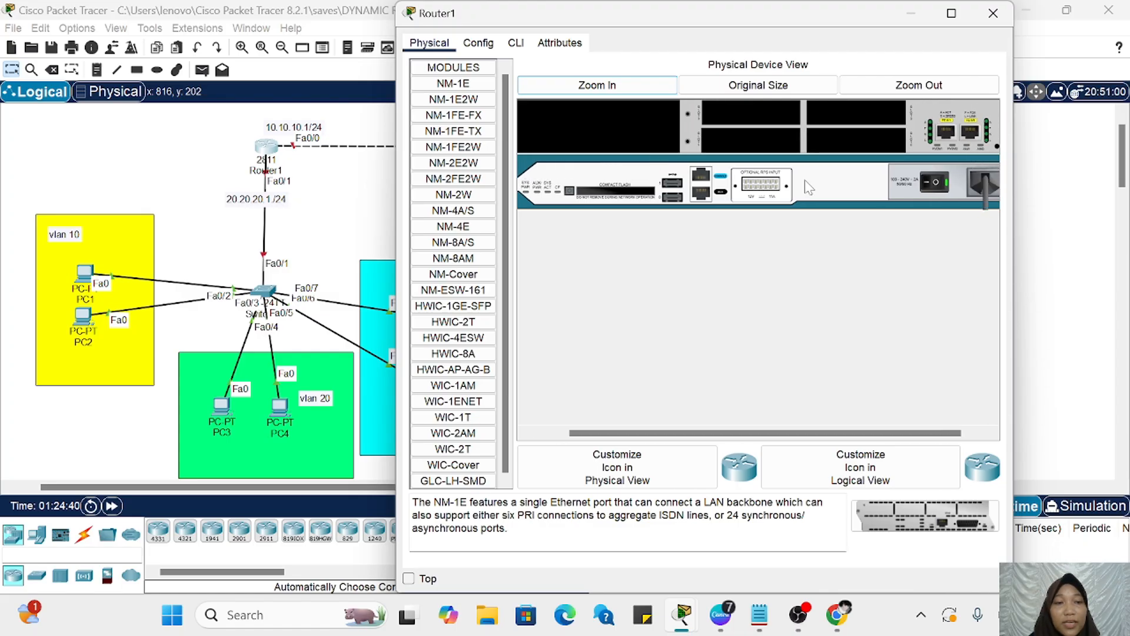
click(939, 186)
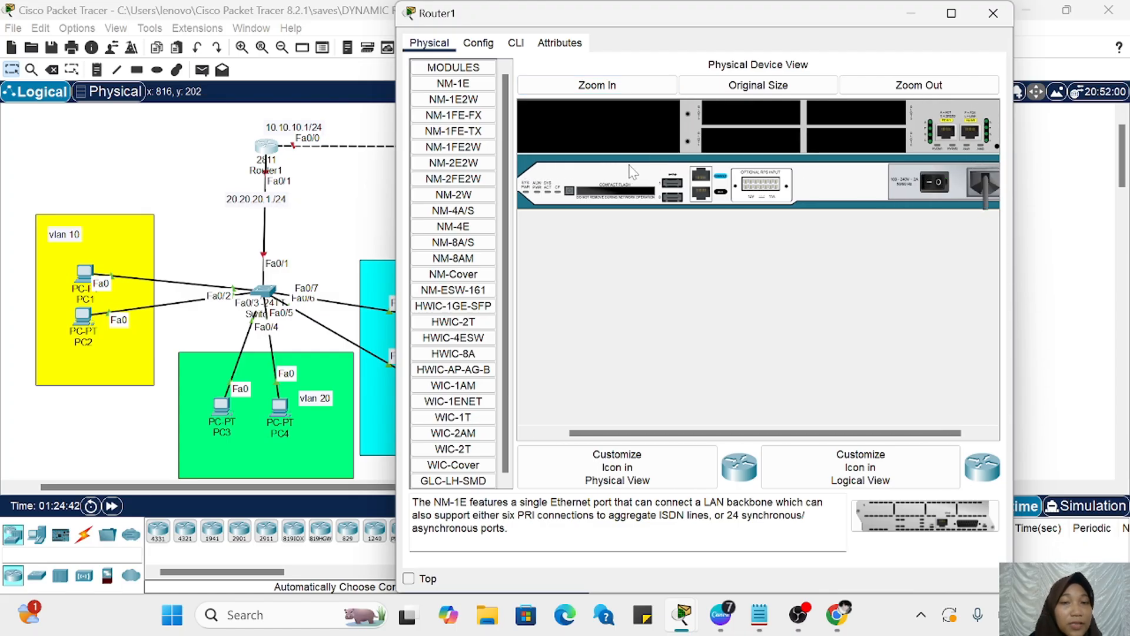
Step: Install an NM-1FE-TX module in Router1's large empty slot and switch the router back on
drag(461, 142, 605, 136)
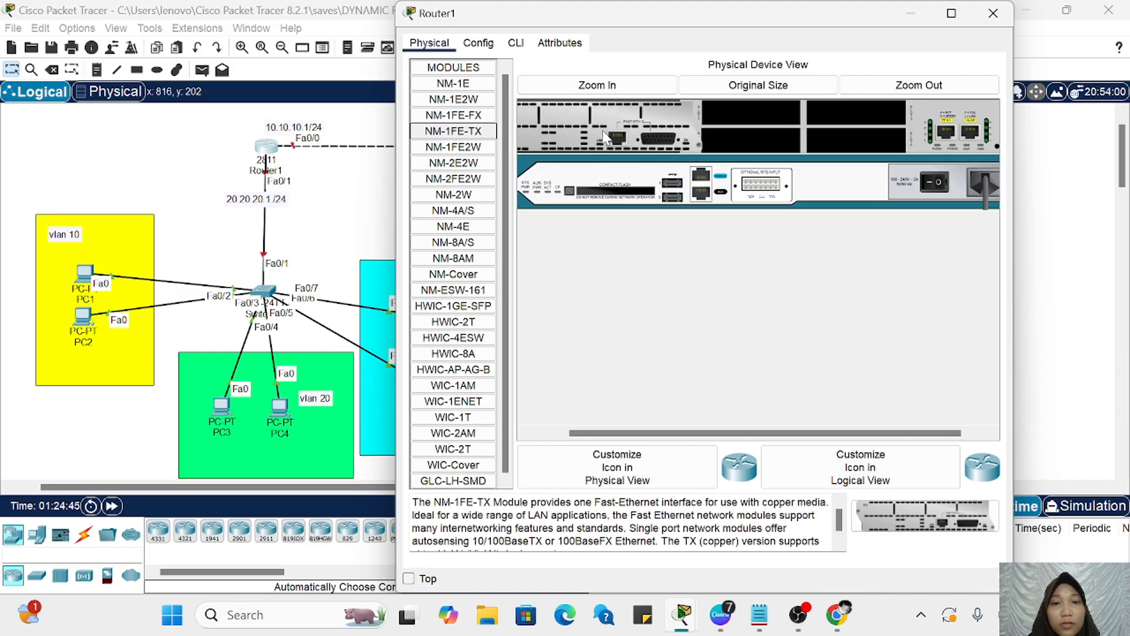
scroll(602, 130, left, 1)
scroll(873, 217, right, 2)
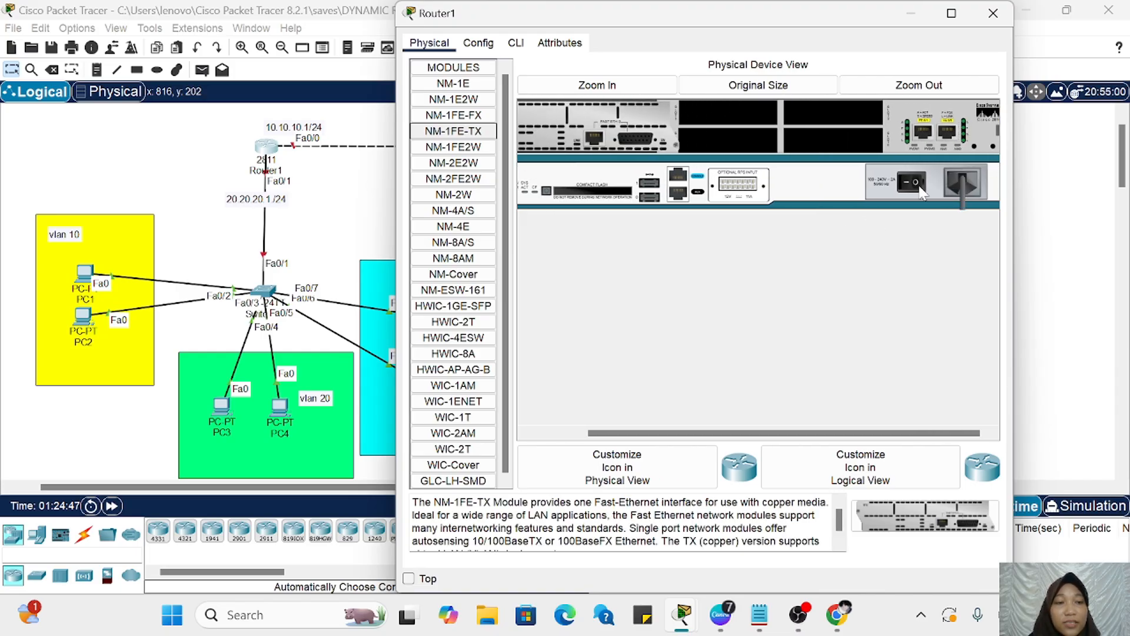
click(914, 185)
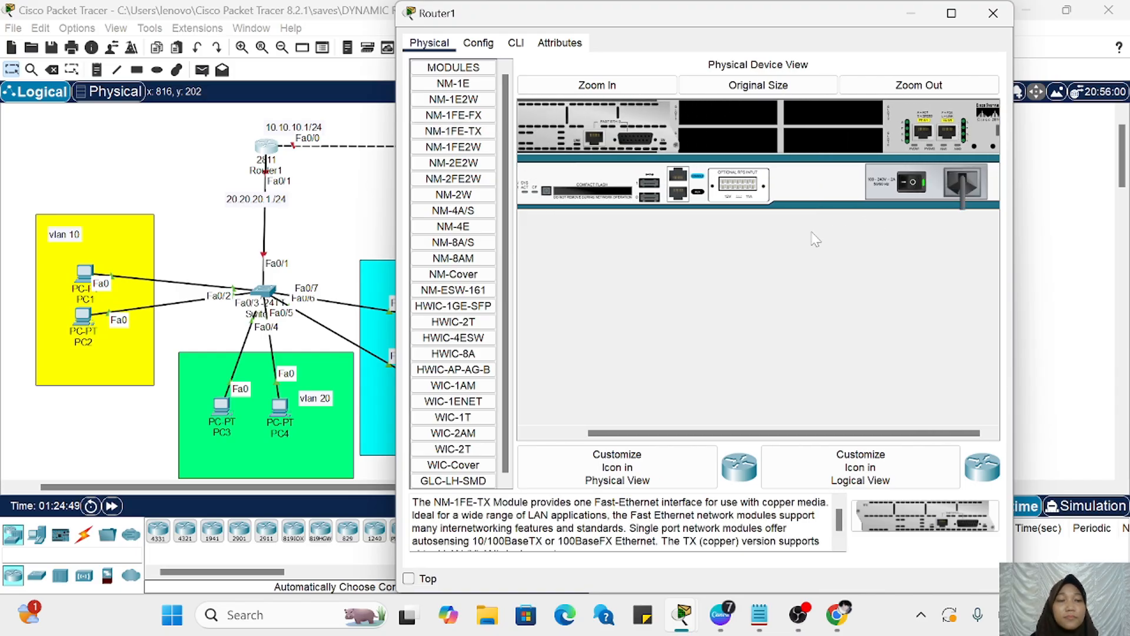
click(927, 87)
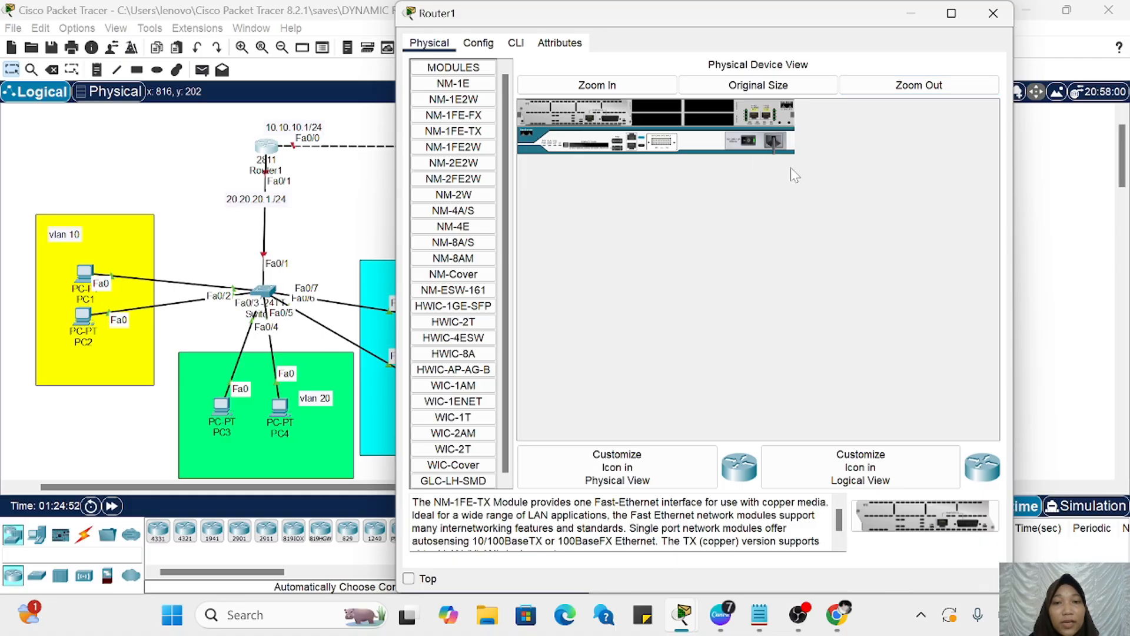
Step: Open Router1's command line, decline the initial configuration dialog and enter global configuration mode with en and conf t
click(515, 43)
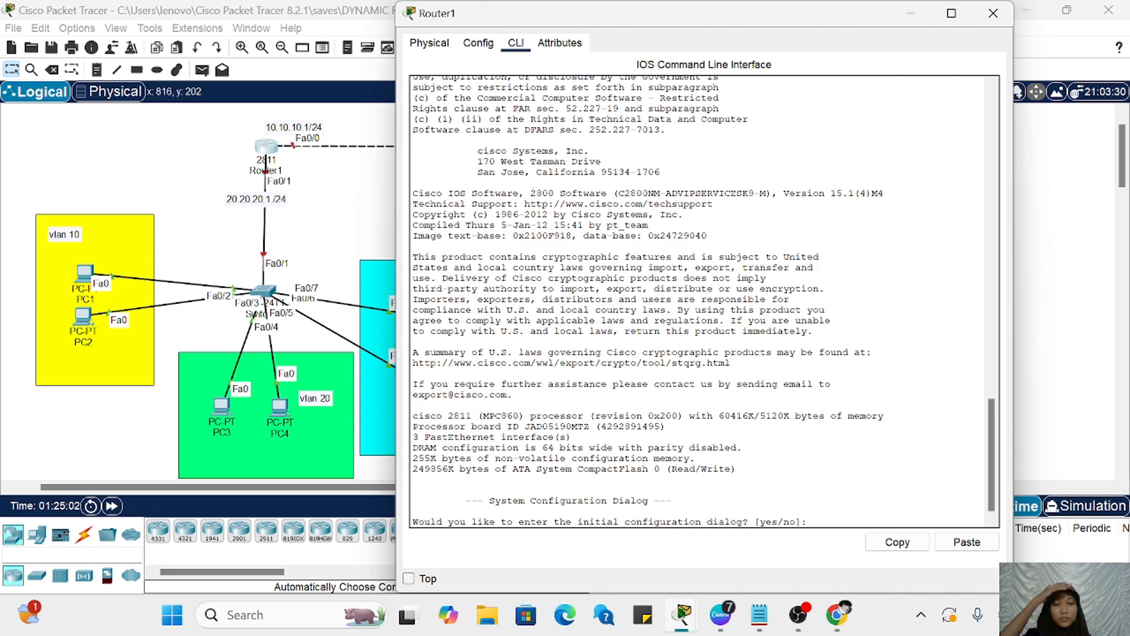
text(n)
key(Return)
key(Return)
text(en)
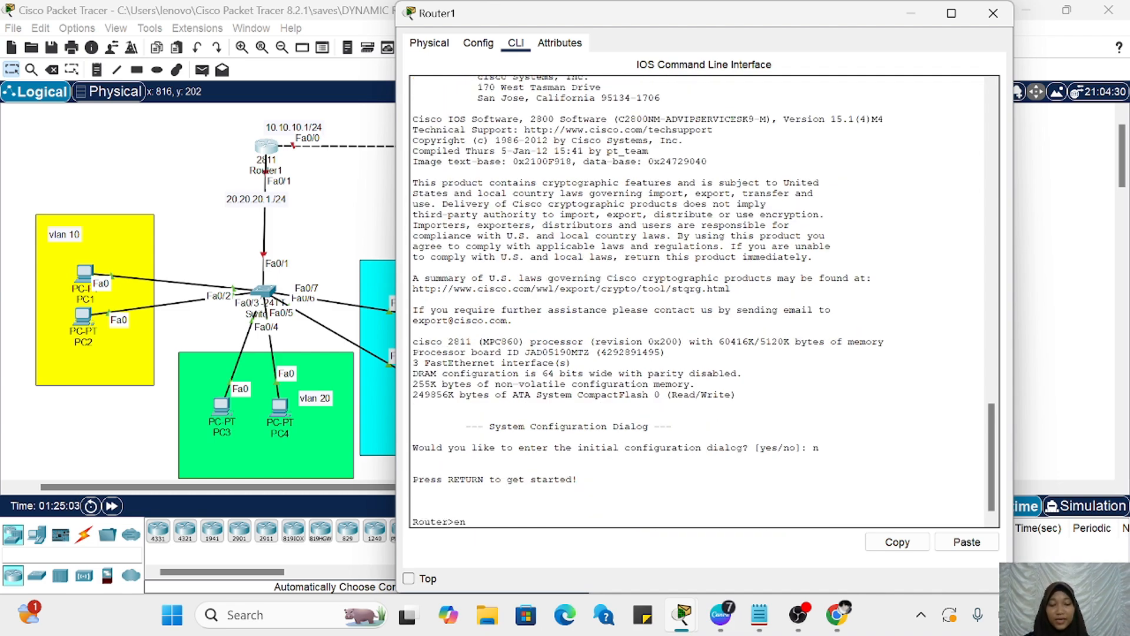
key(Return)
text(conf t)
key(Return)
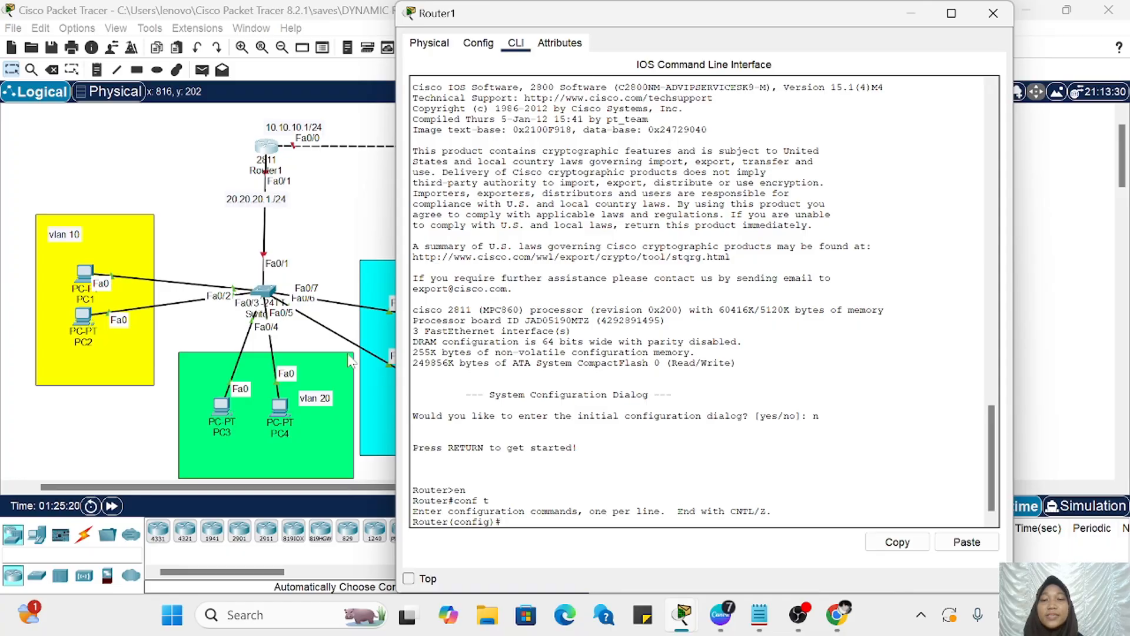
Step: Enter Router1's fa0/1 interface configuration and assign it IP address 20.20.20.1 with mask 255.255.255.0
scroll(283, 314, right, 3)
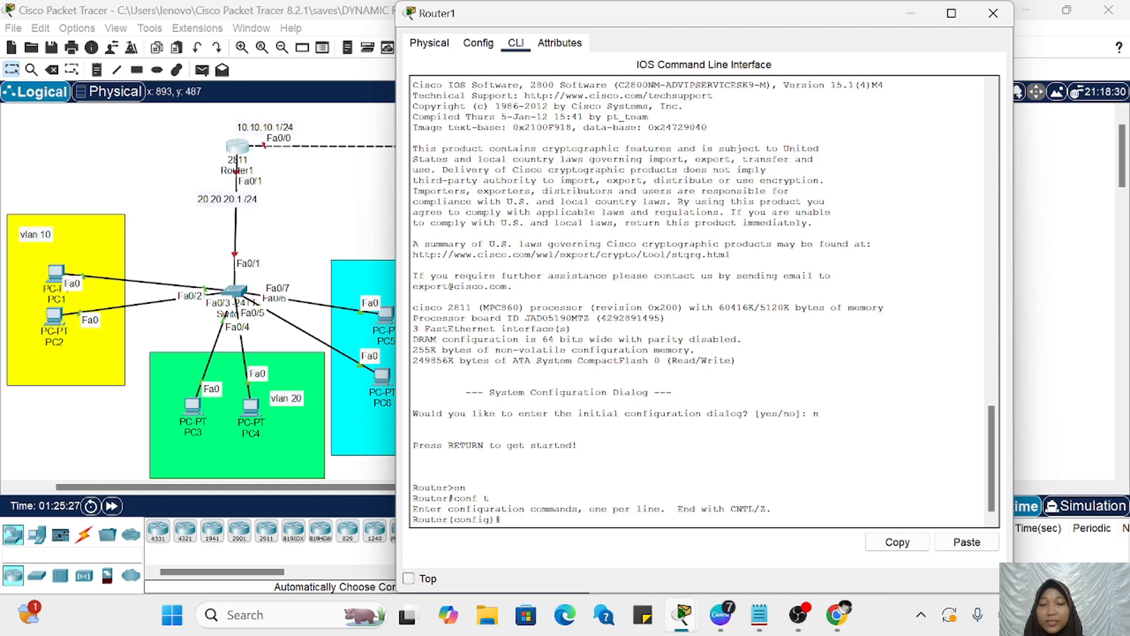
text(nt)
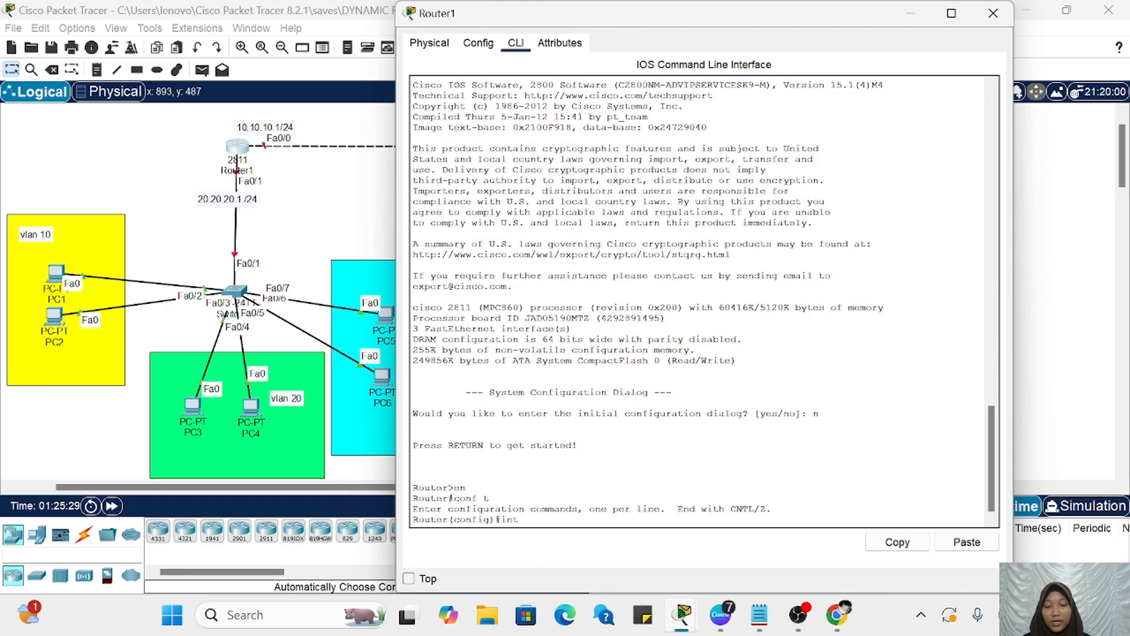
text( fa0/1)
key(Return)
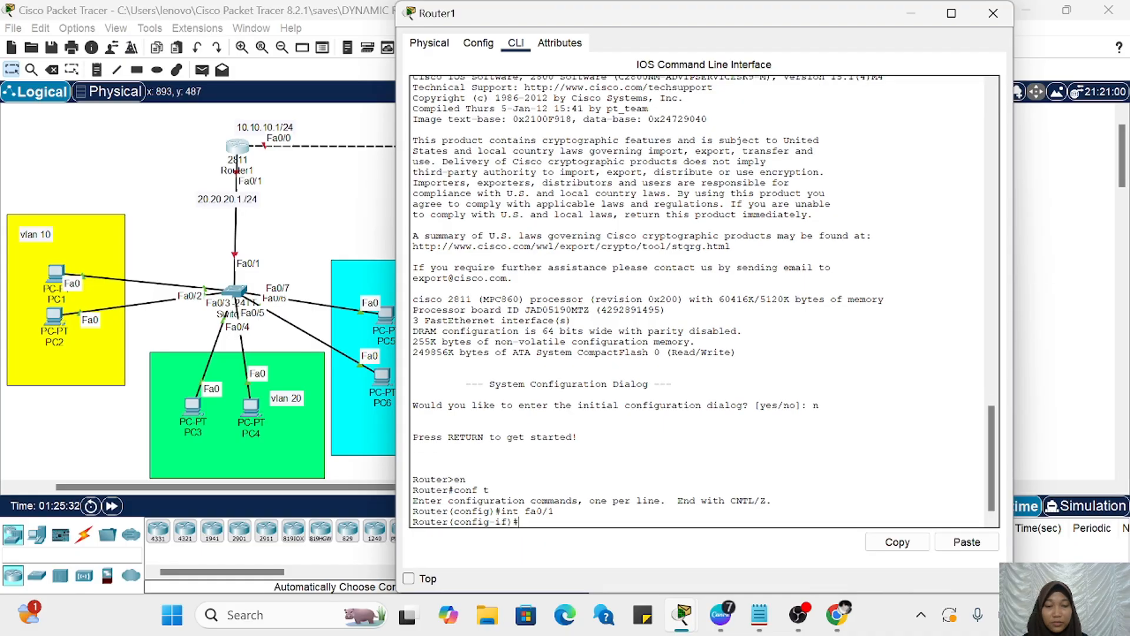
text(ip add)
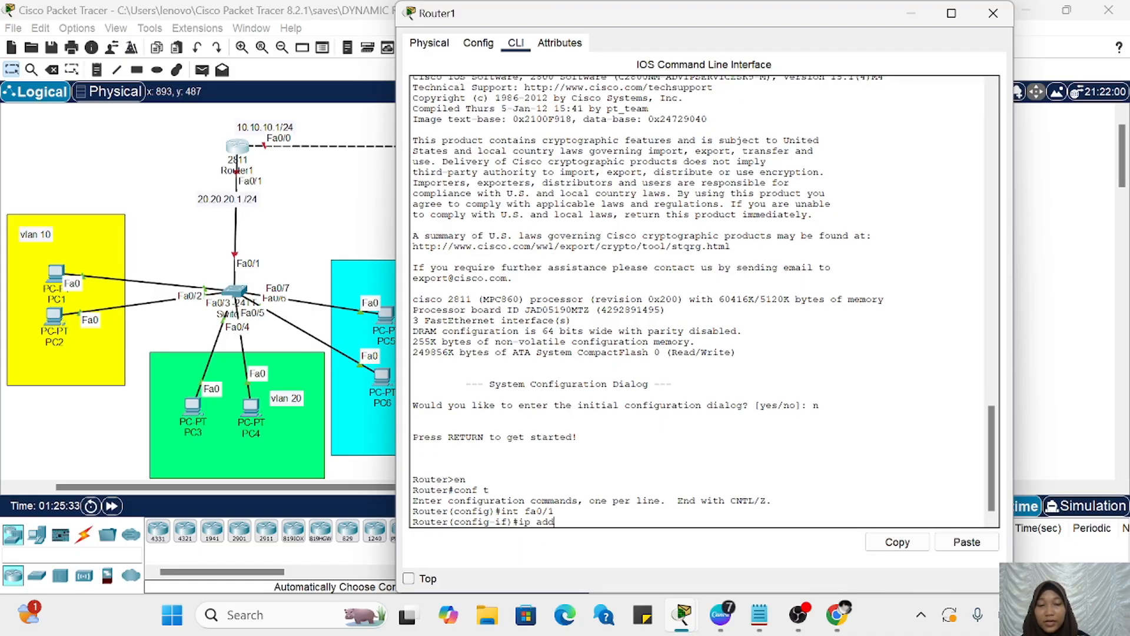
text( 20.20.)
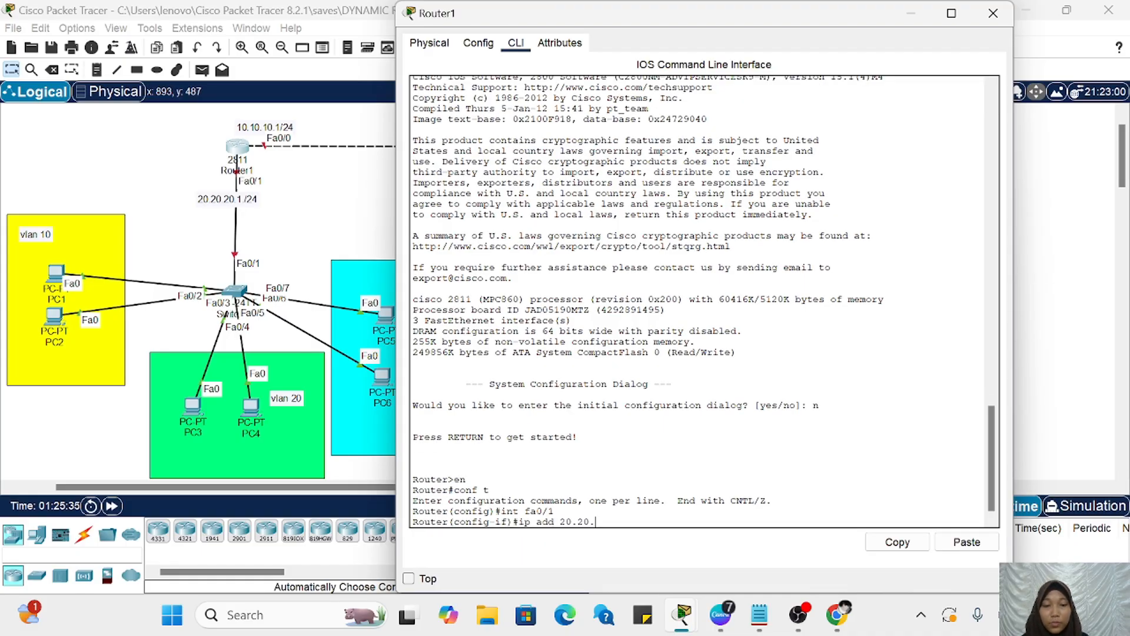
text(20.1 255)
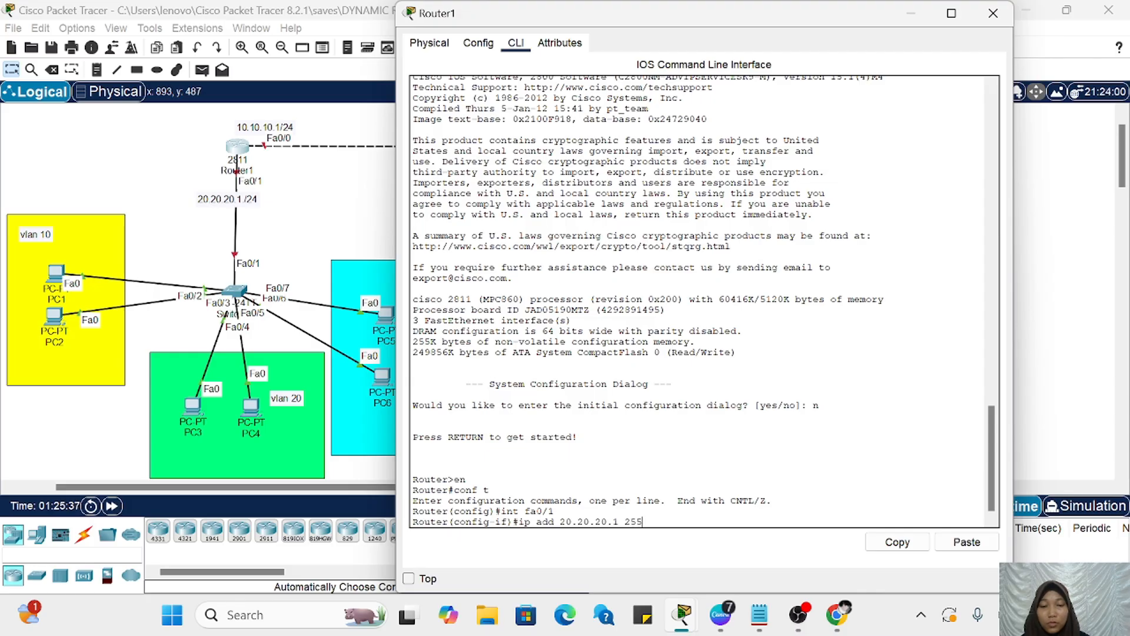
text(.255.2)
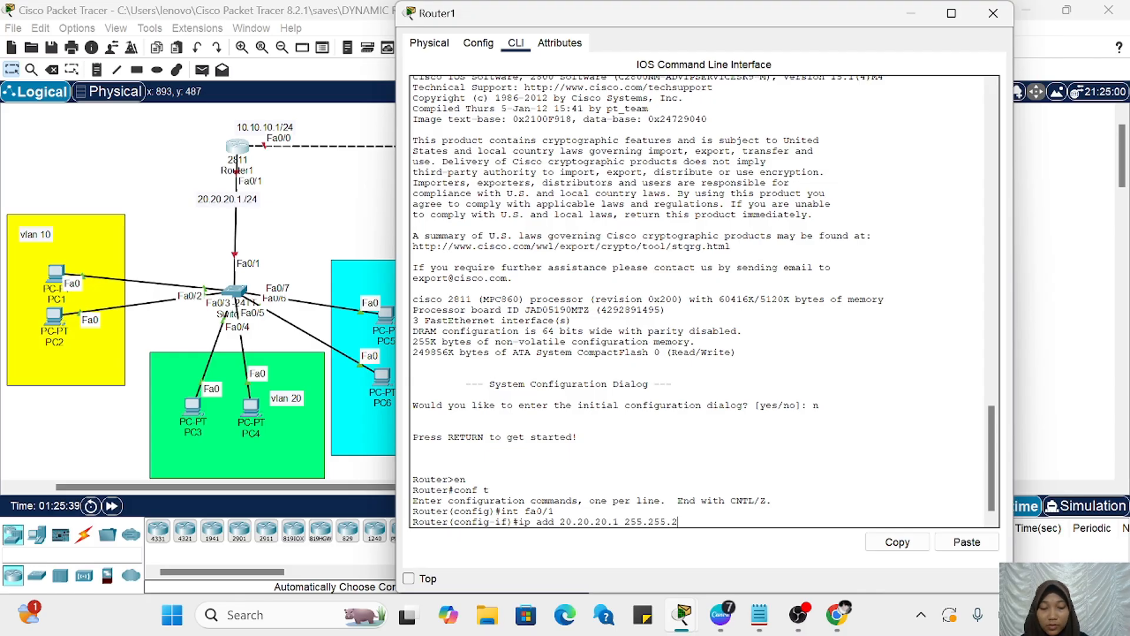
text(55.0)
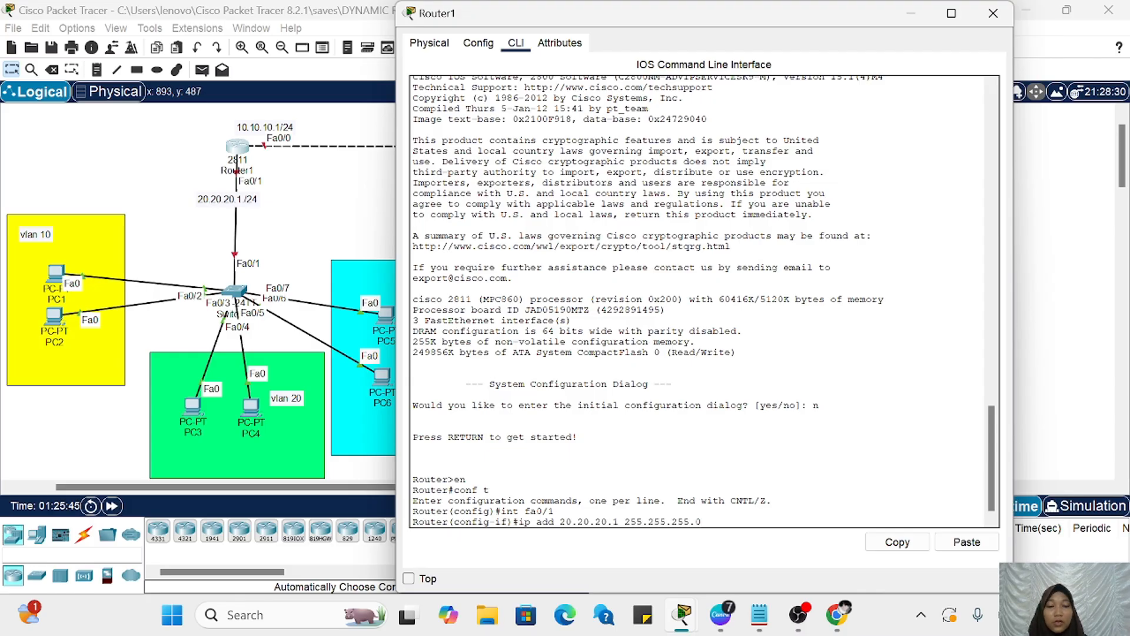
key(Return)
Step: Enable Router1's fa0/1 interface with no sh
text(no)
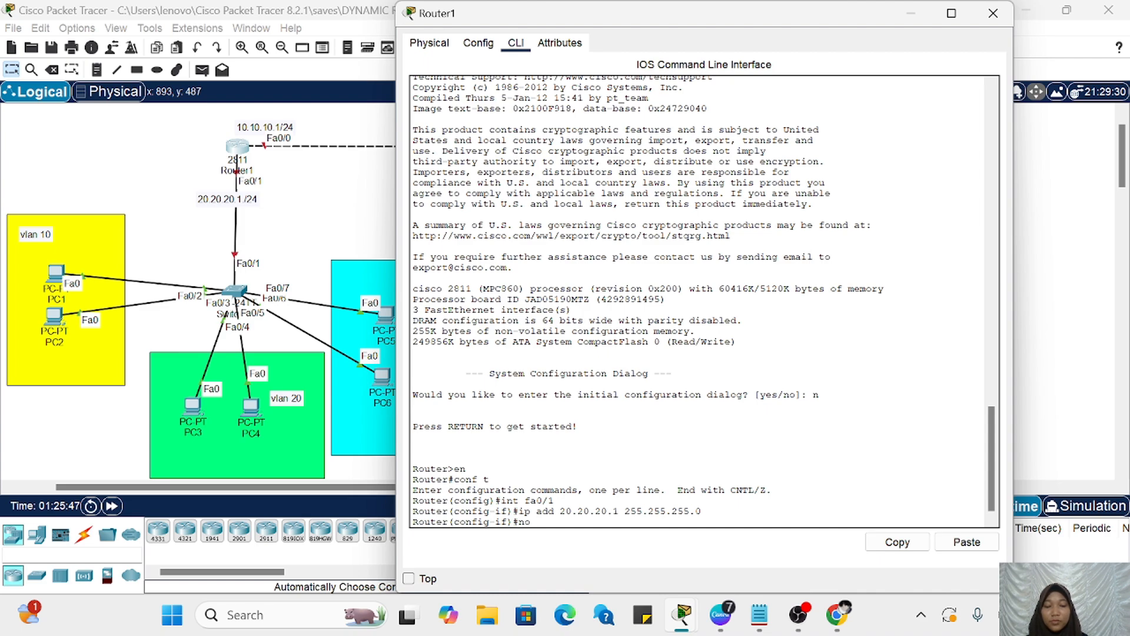
text( sh)
key(Return)
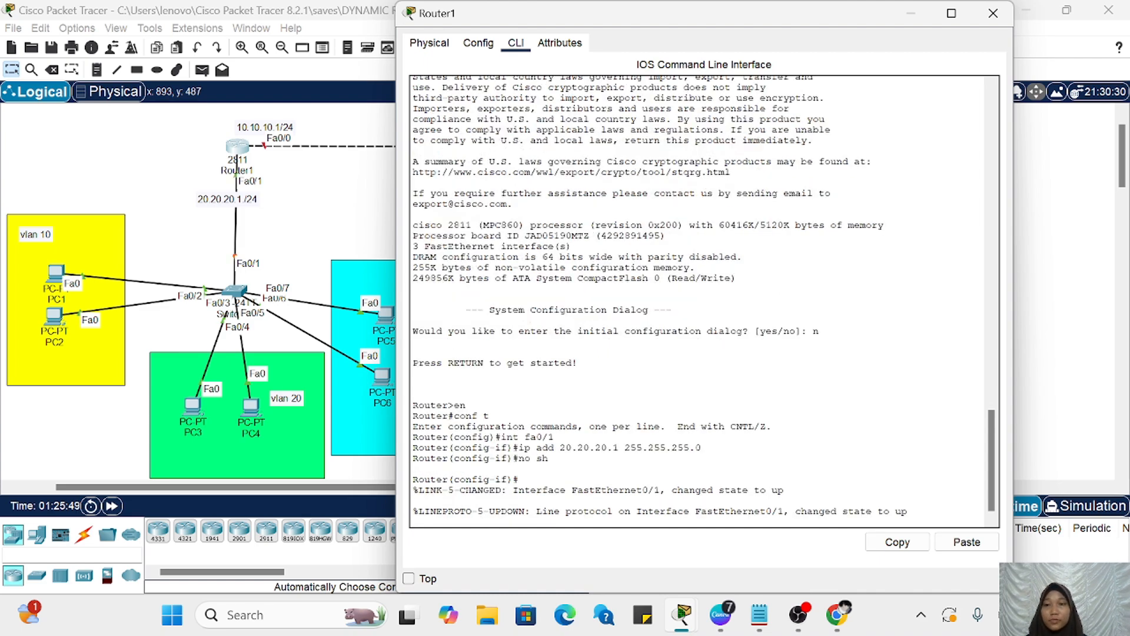
key(Return)
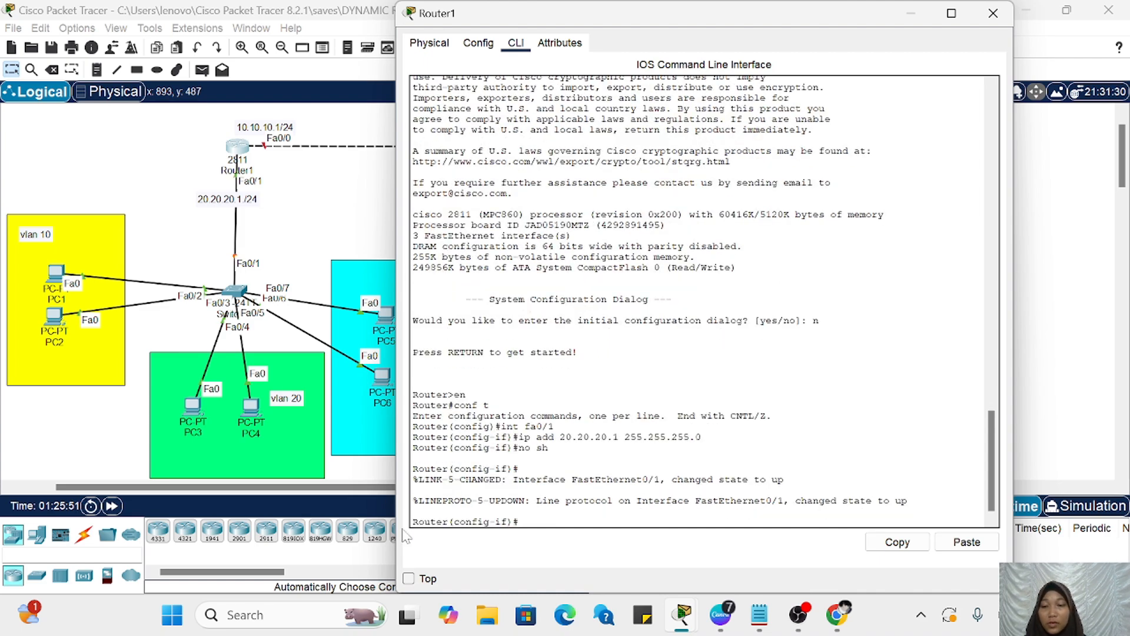
Step: Fast-forward the simulation time in the topology workspace and return to Router1's command line
click(112, 507)
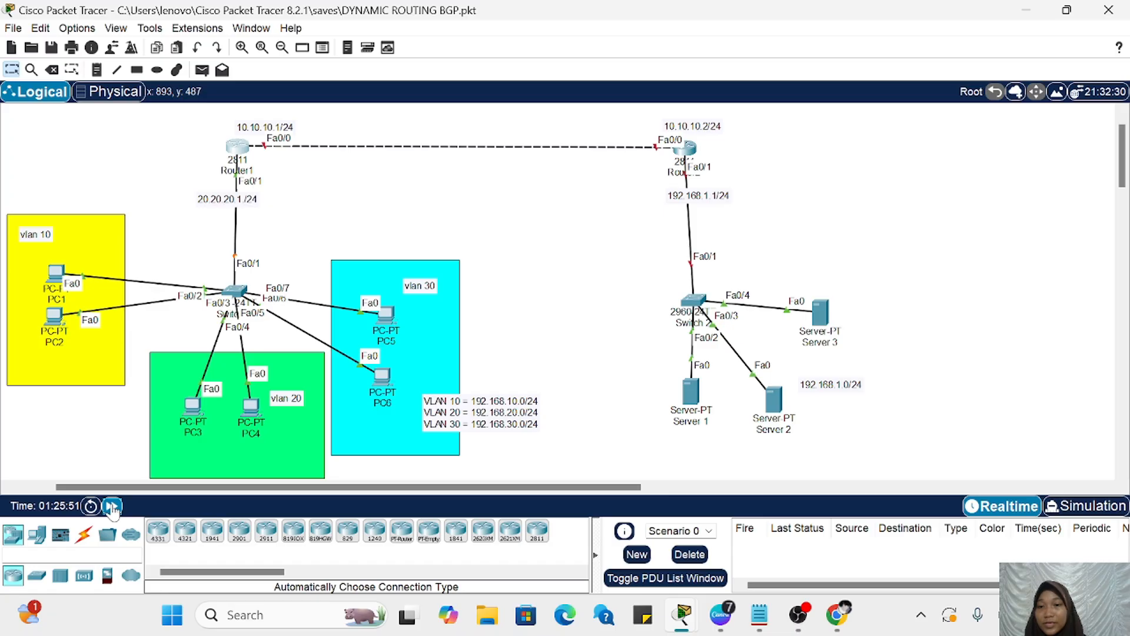
click(113, 507)
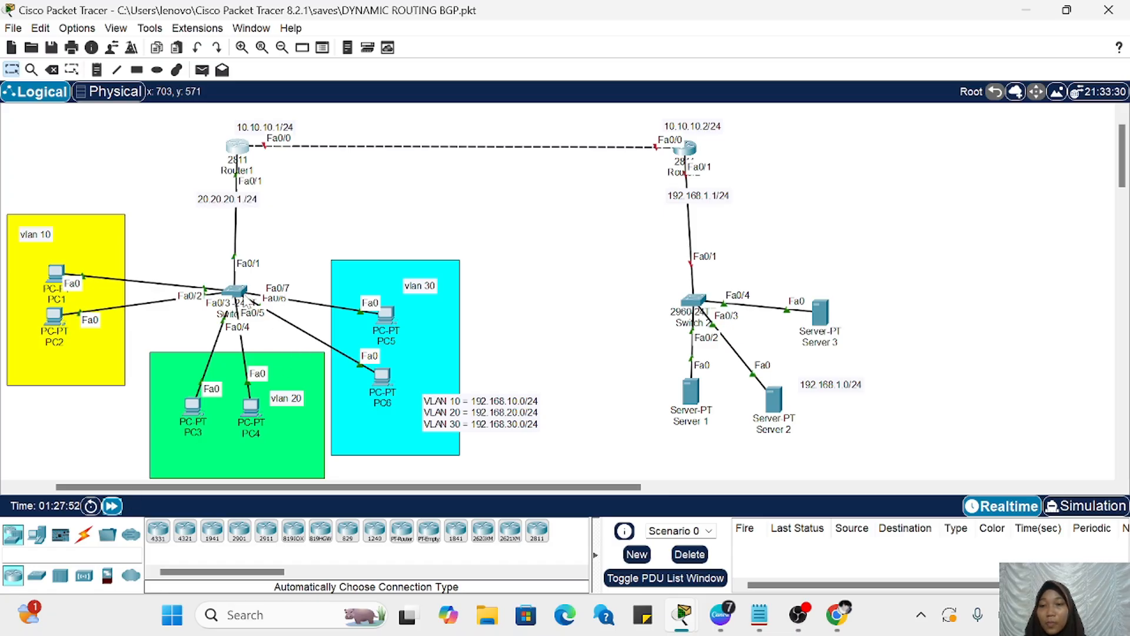
click(234, 290)
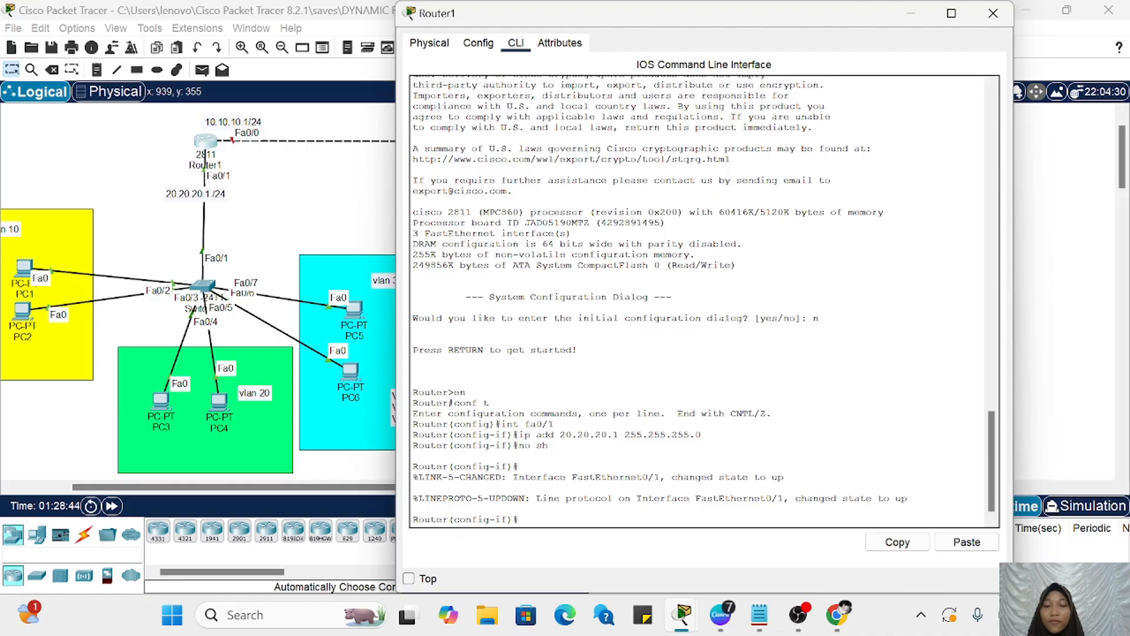
Step: Leave the fa0/1 configuration with ex and enter interface configuration for fa0/0
text(x)
key(Return)
text(ig)#i)
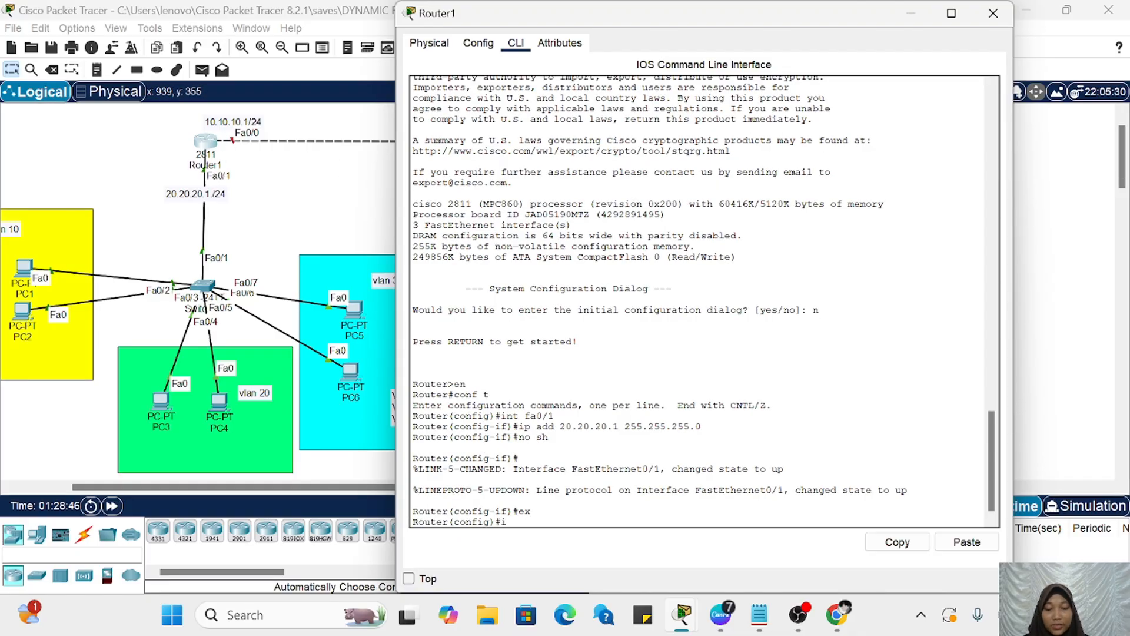
text(nt fa)
text(0/0)
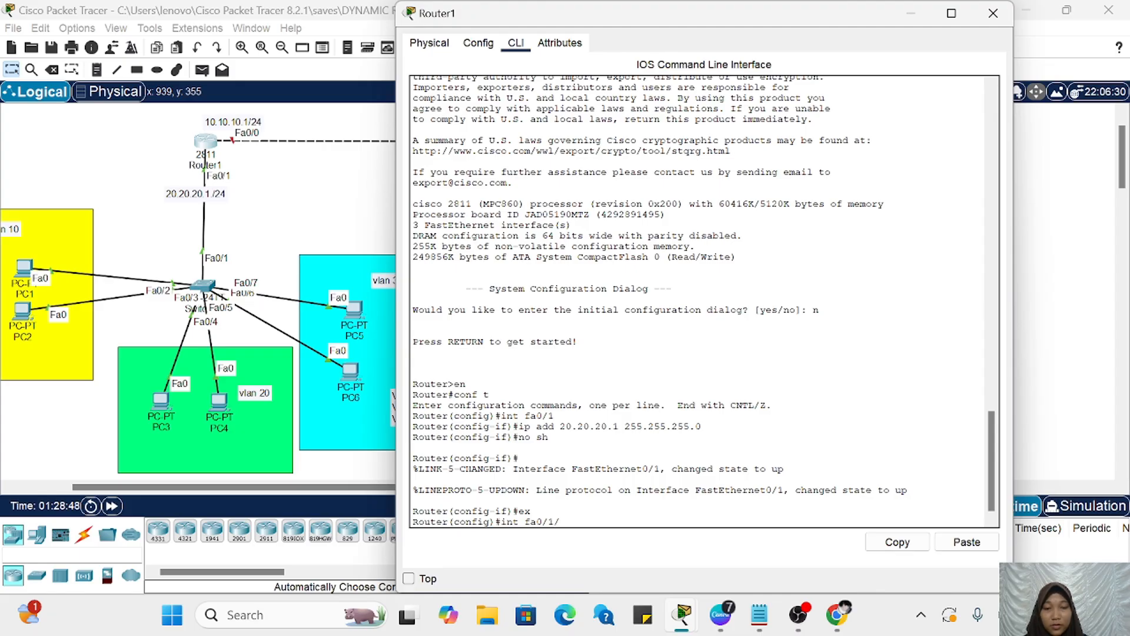
key(Return)
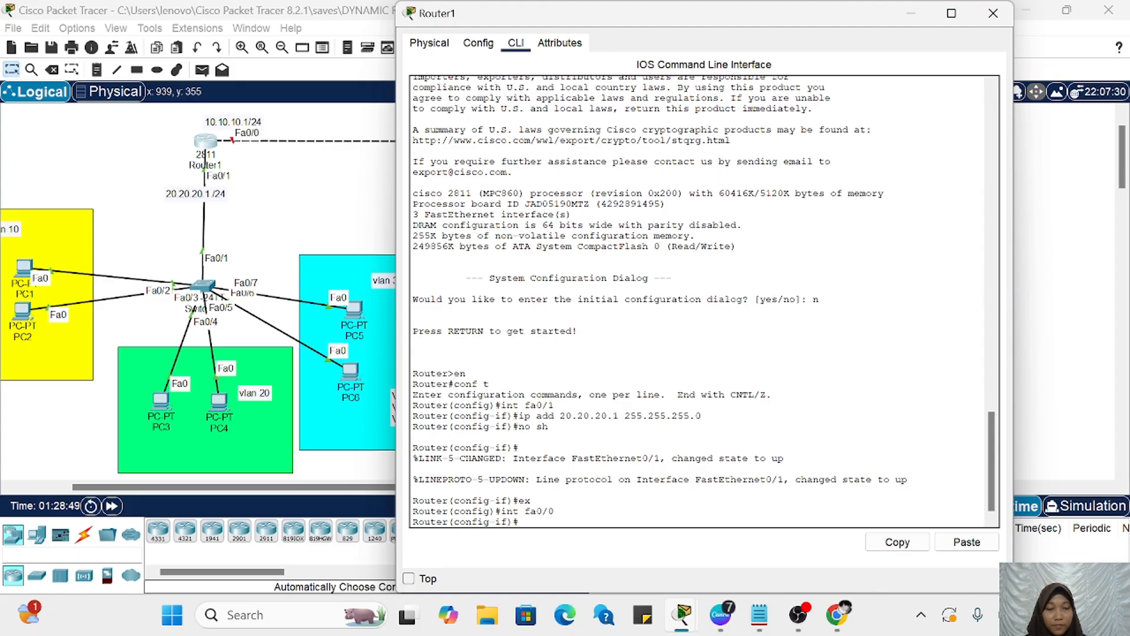
Step: Assign IP address 10.10.10.1 with mask 255.255.255.0 to Router1's fa0/0 interface
text(ip add)
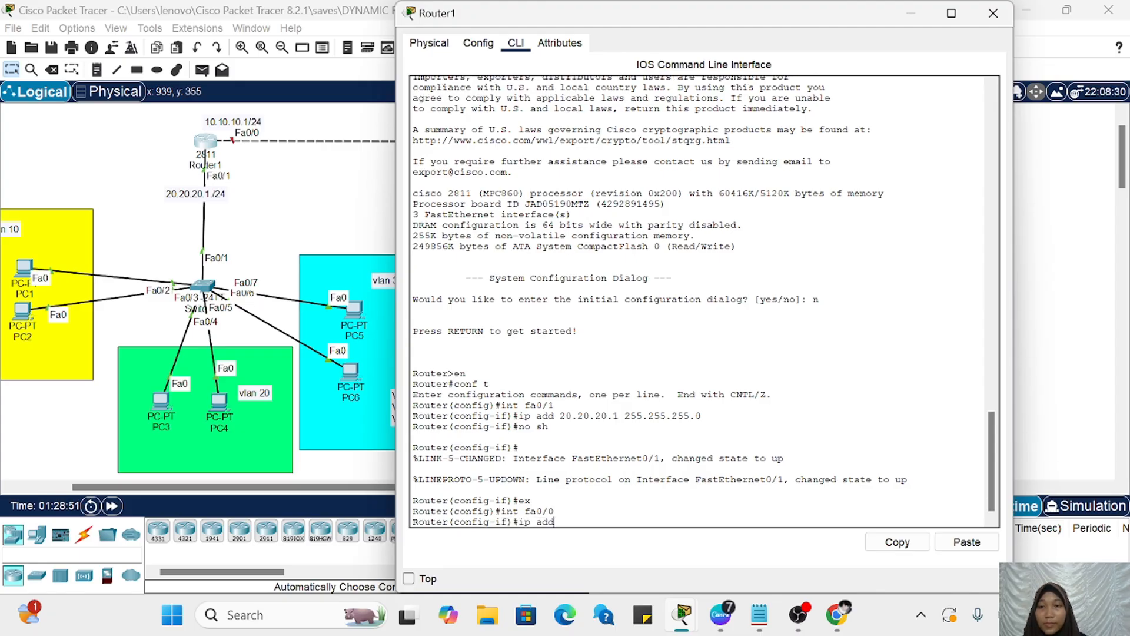
text( 10.10.)
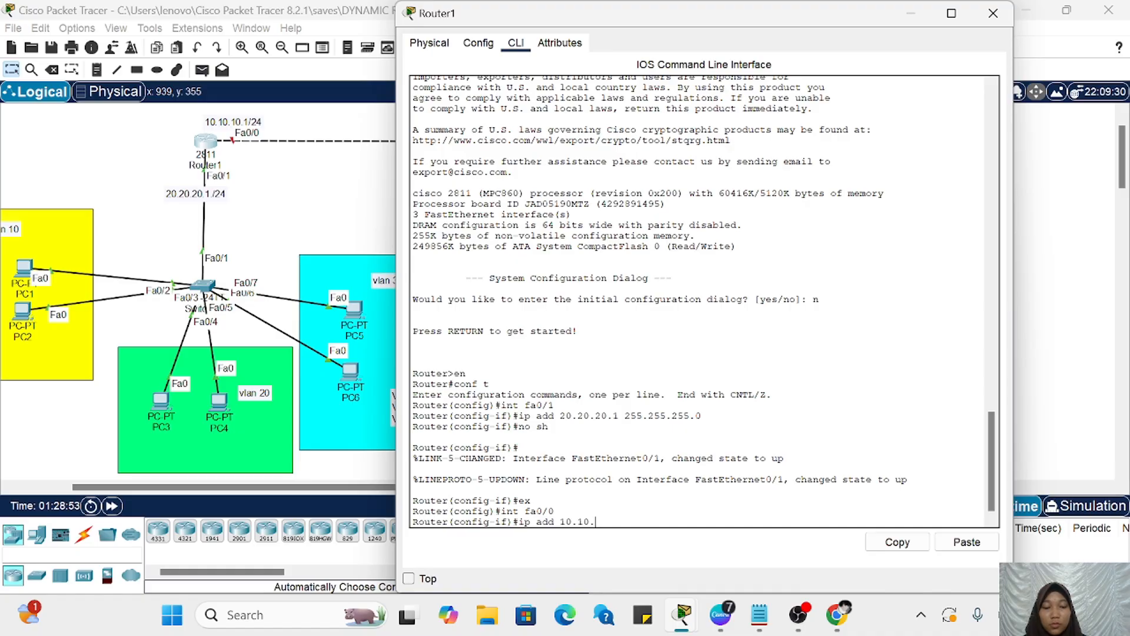
text(10.21)
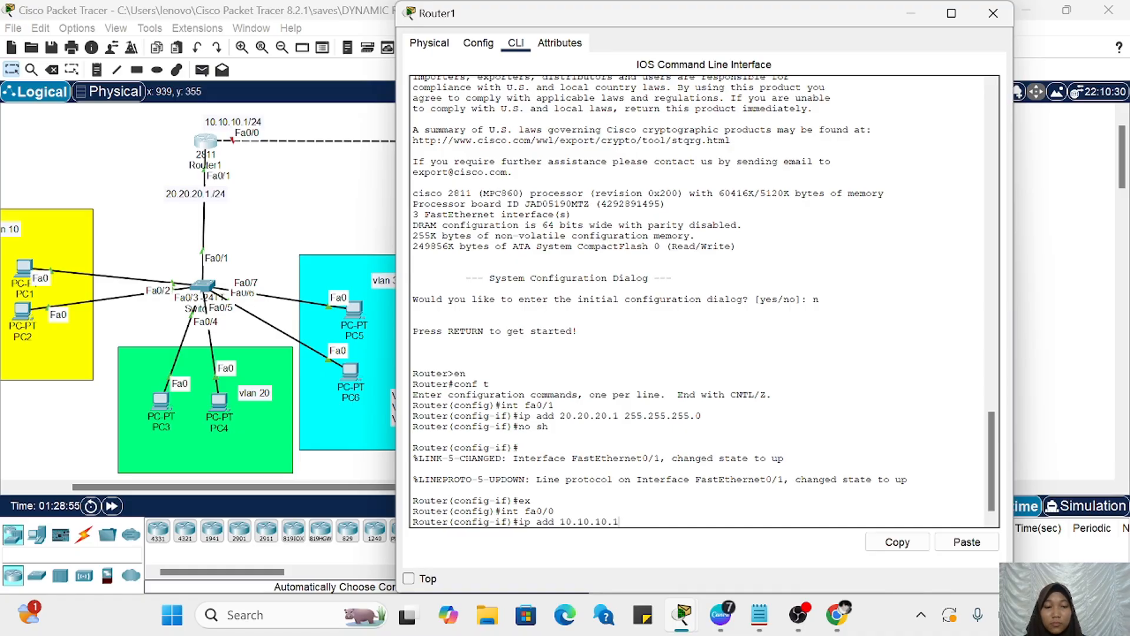
key(Return)
key(Up)
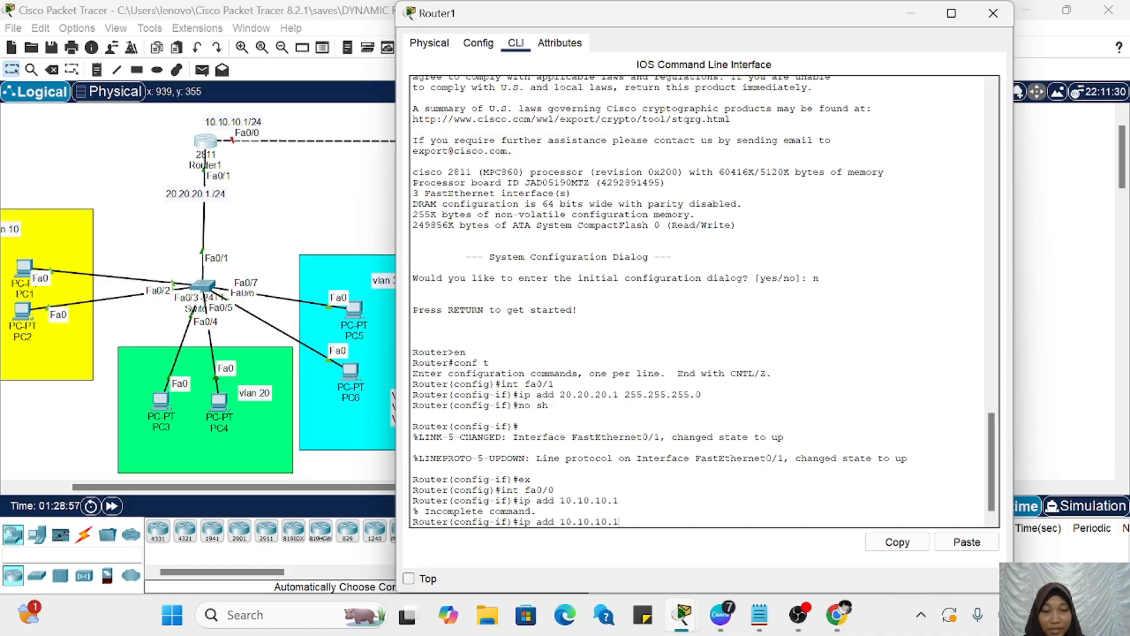
click(967, 541)
key(Return)
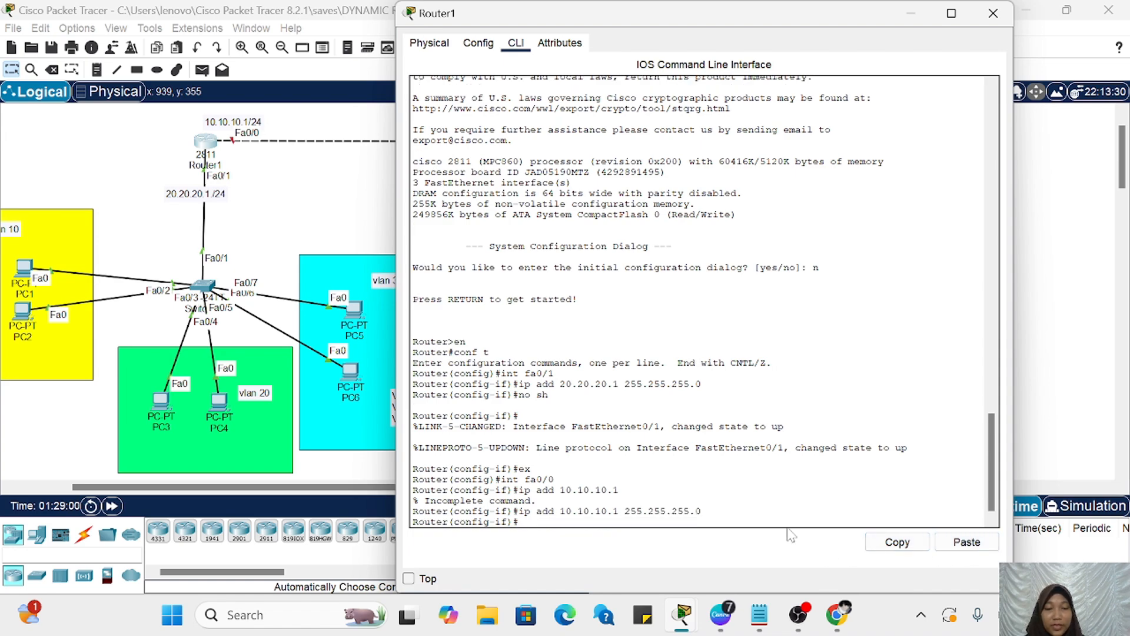
Step: Enable Router1's fa0/0 interface with no sh and return to global configuration mode with ex
text(no sh)
key(Return)
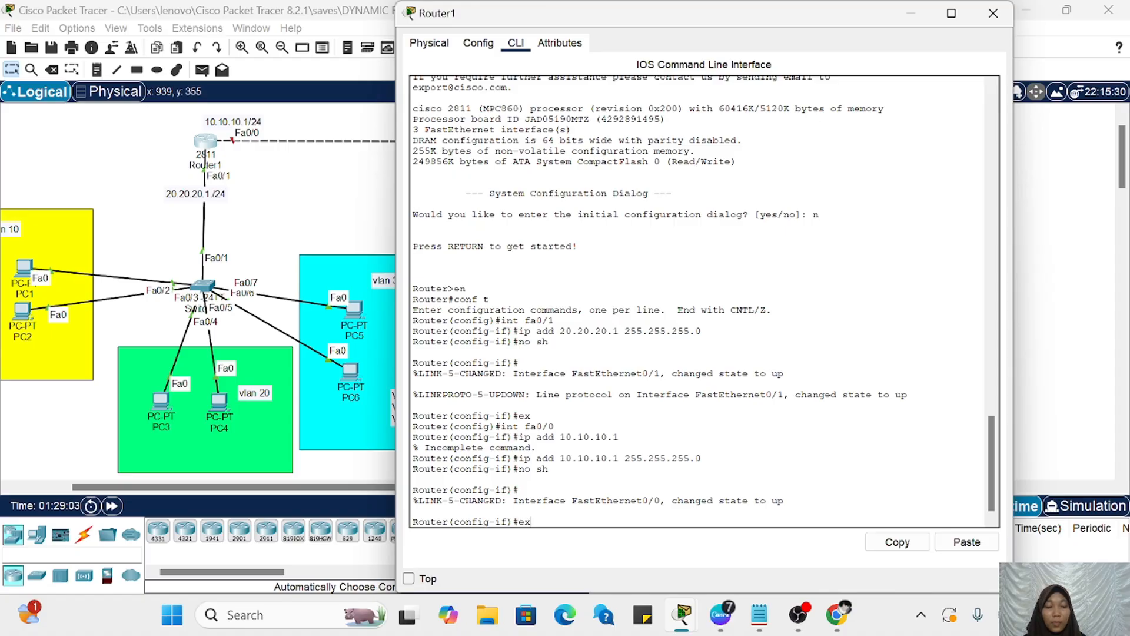
text(ex)
key(Return)
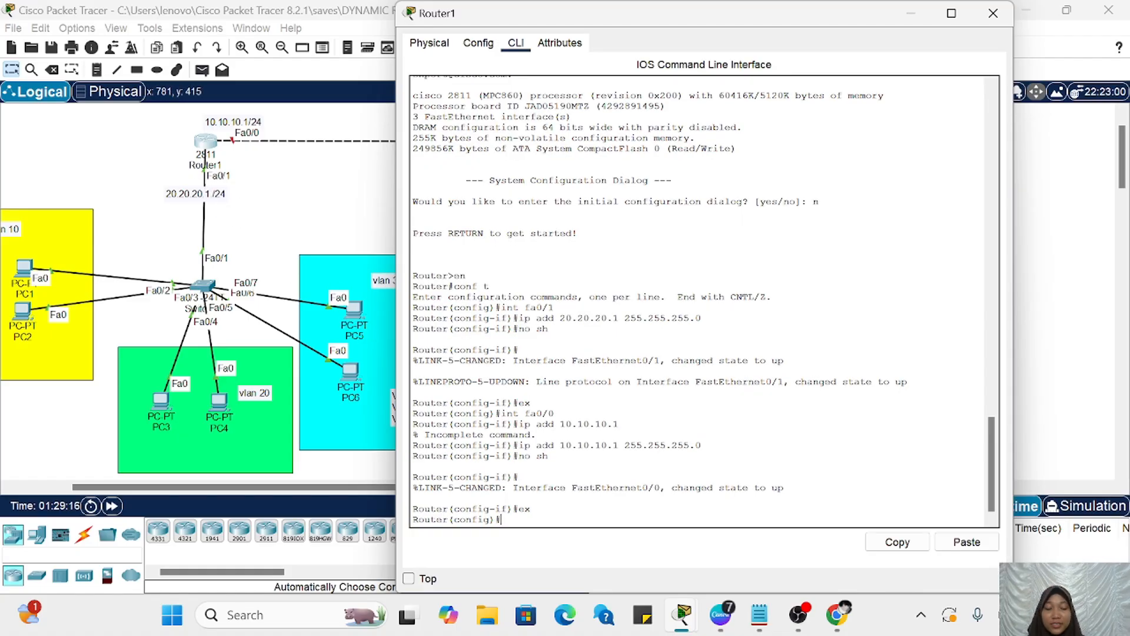
Step: Create subinterface fa0/1.10 on Router1 with the int command
text(t fa)
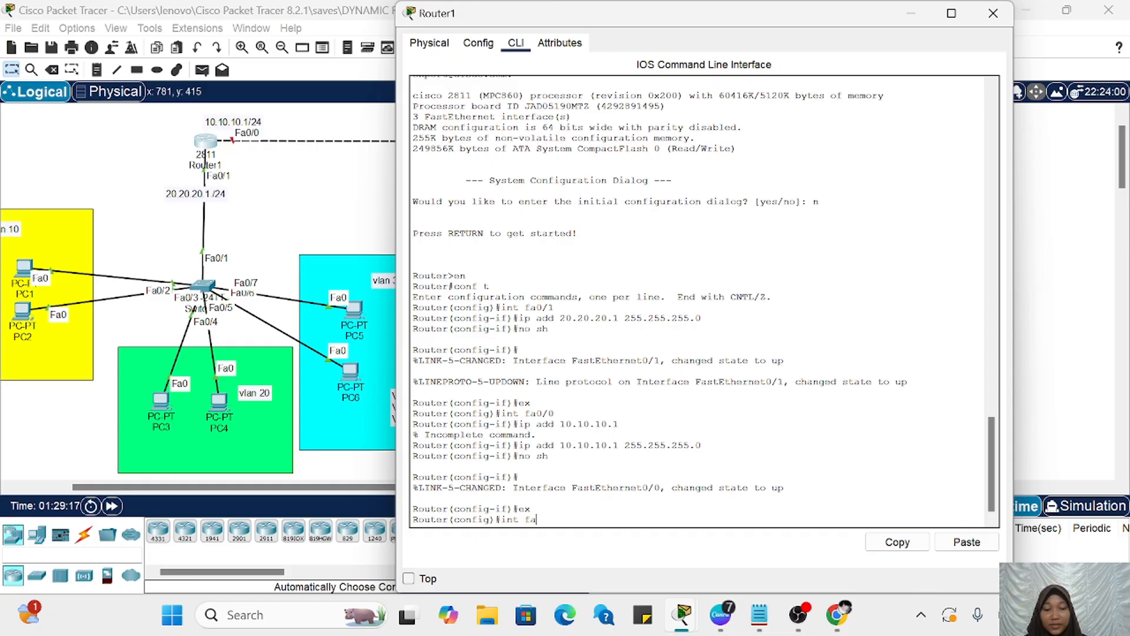
text(0/1)
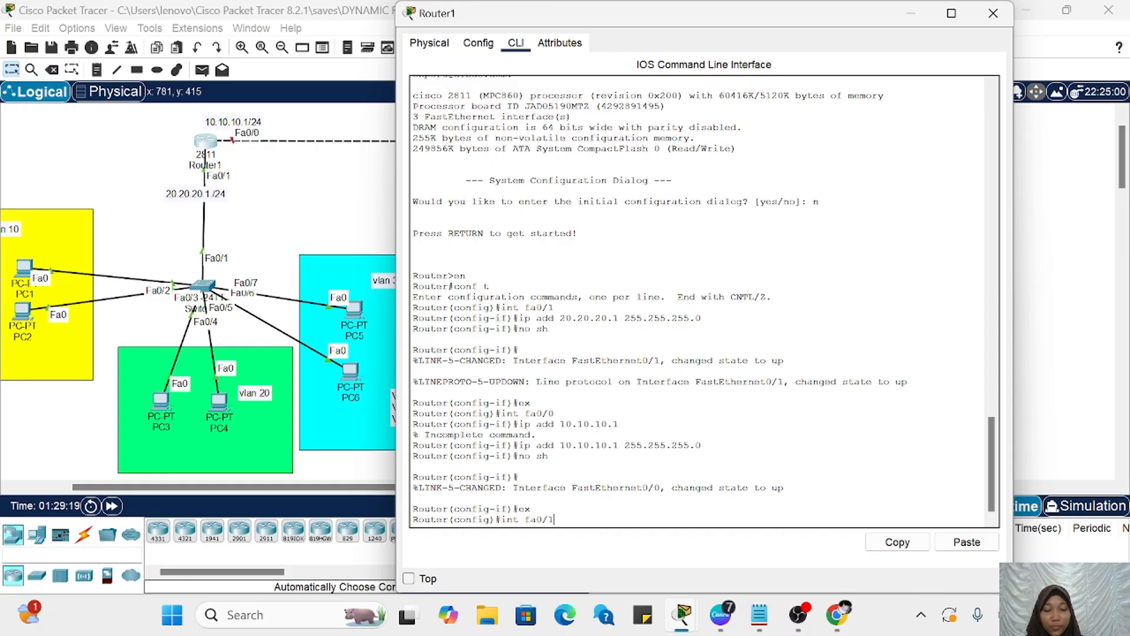
text(.10)
key(Return)
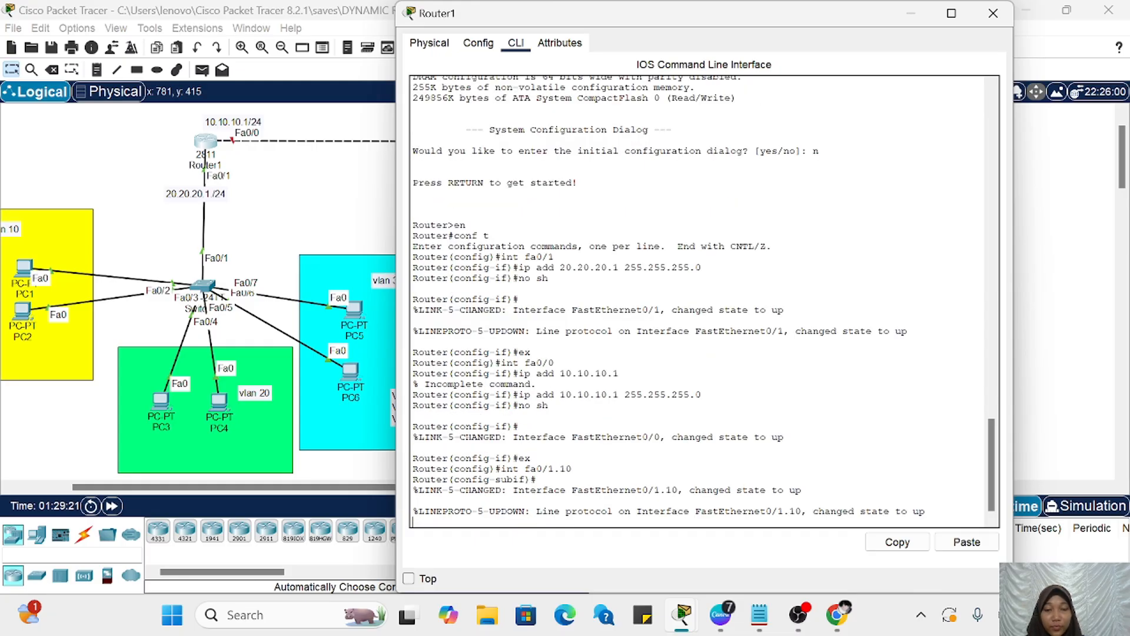
Step: Set 802.1Q encapsulation for VLAN 10 on subinterface fa0/1.10 with encapsulation dot1q 10
text(er(config-subif)#e)
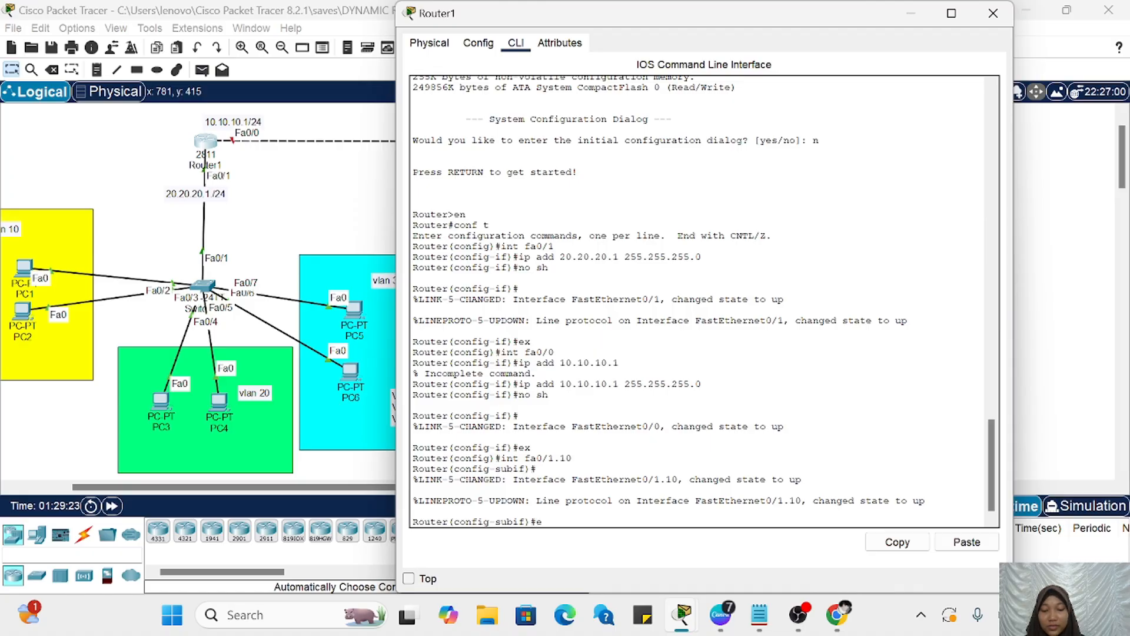
text(ncapsulati)
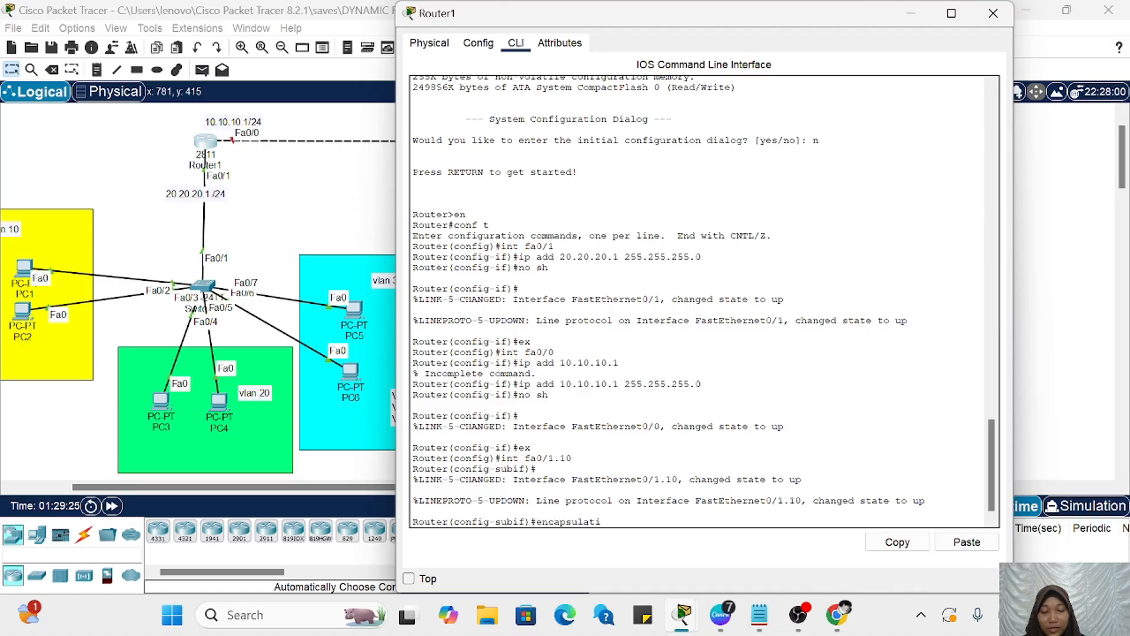
text(on dot1q )
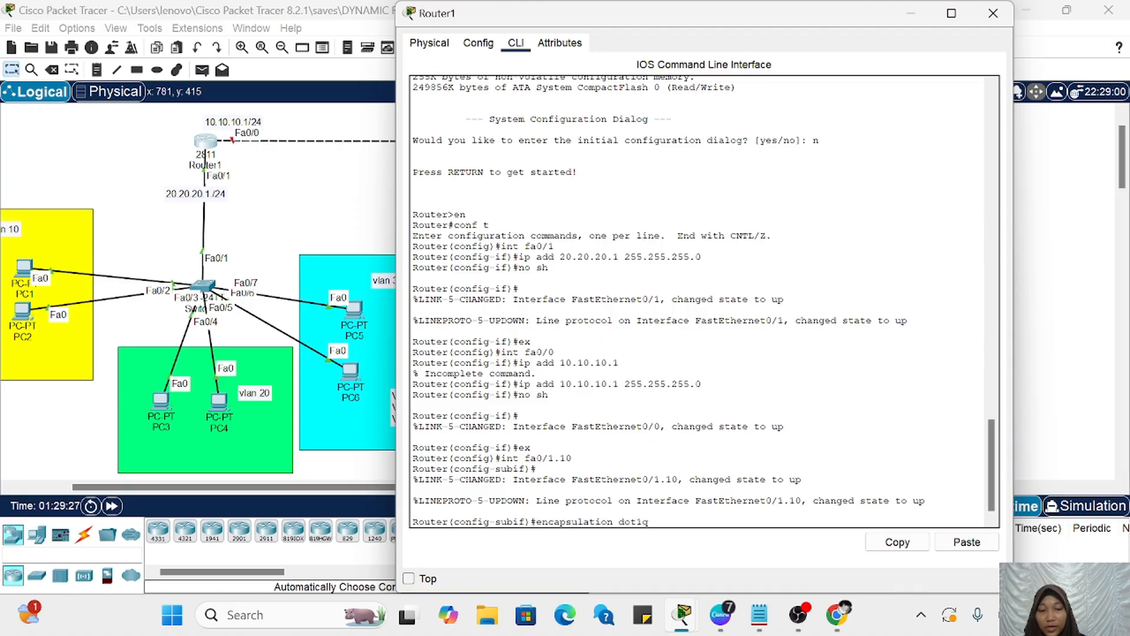
text(v)
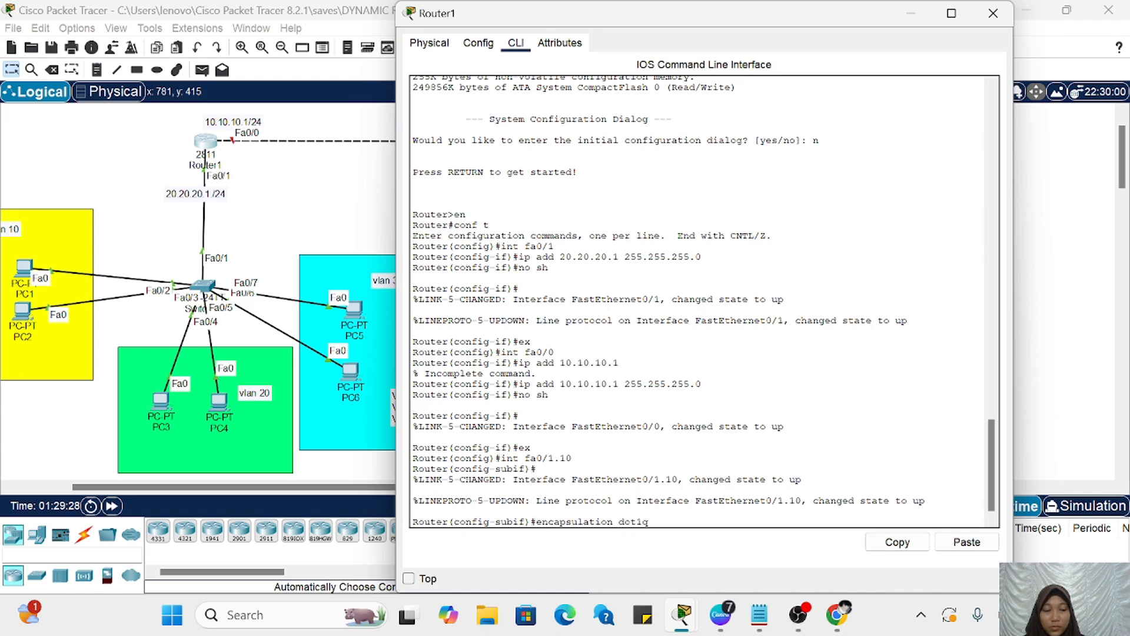
text(10)
key(Return)
Step: Assign IP address 192.168.10.1 with mask 255.255.255.0 to Router1's subinterface fa0/1.10
text(ip a)
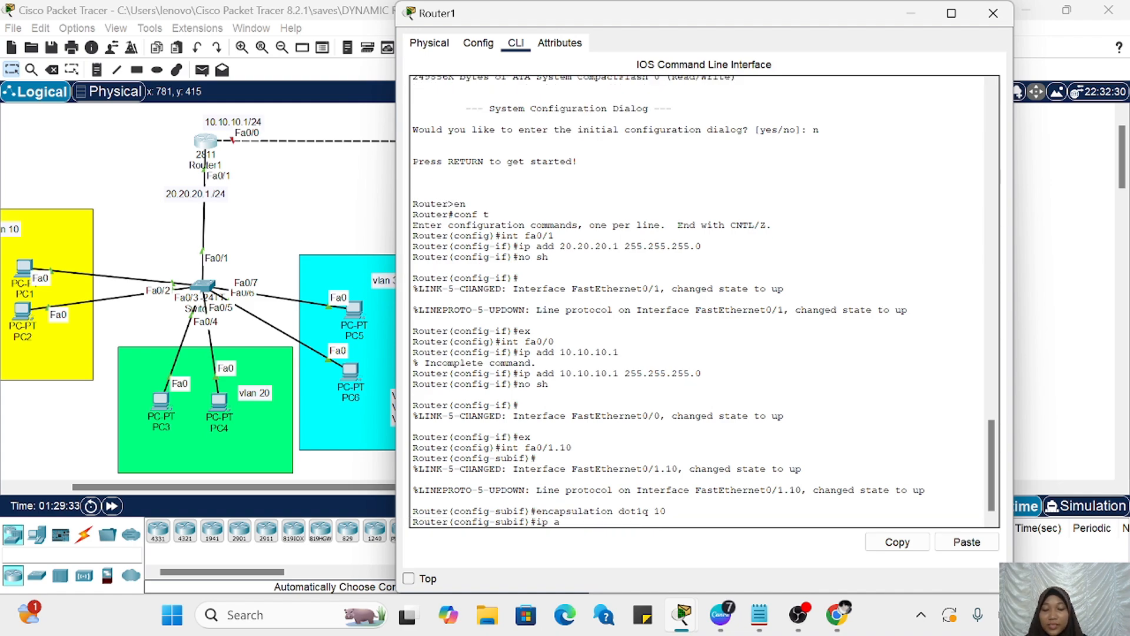
text(dd)
scroll(300, 409, right, 6)
scroll(299, 409, left, 1)
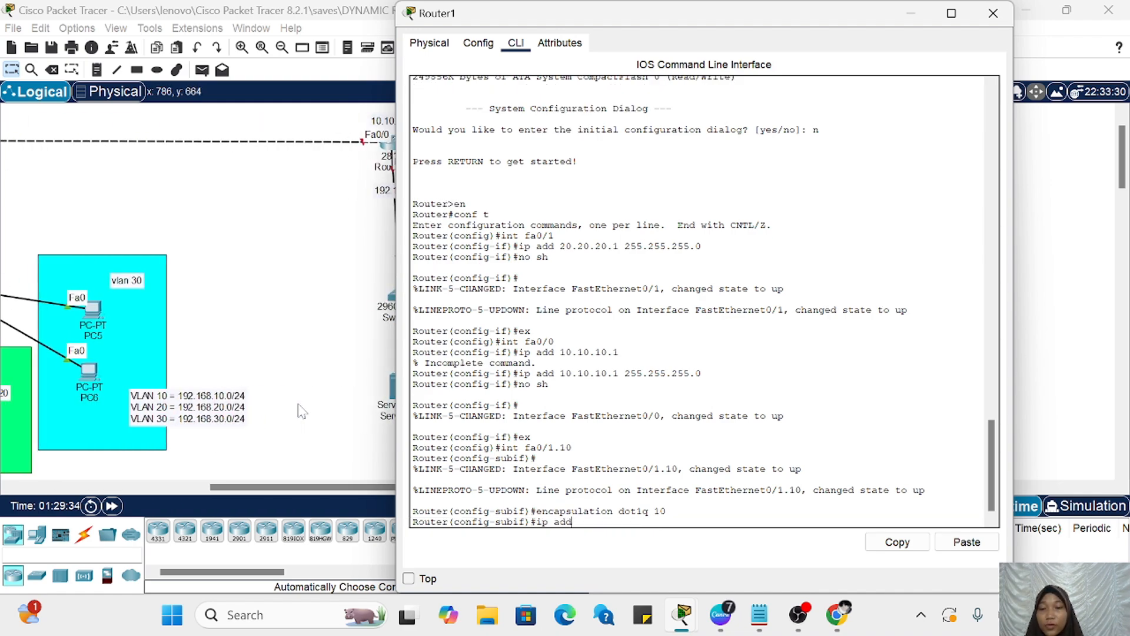
text(192.)
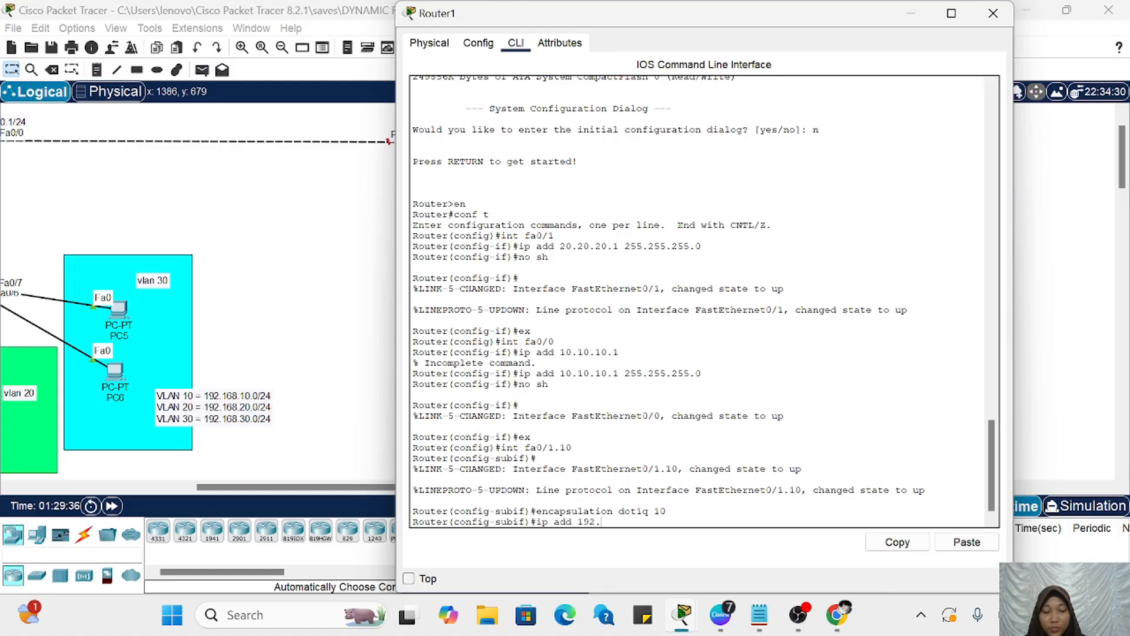
text(168.10)
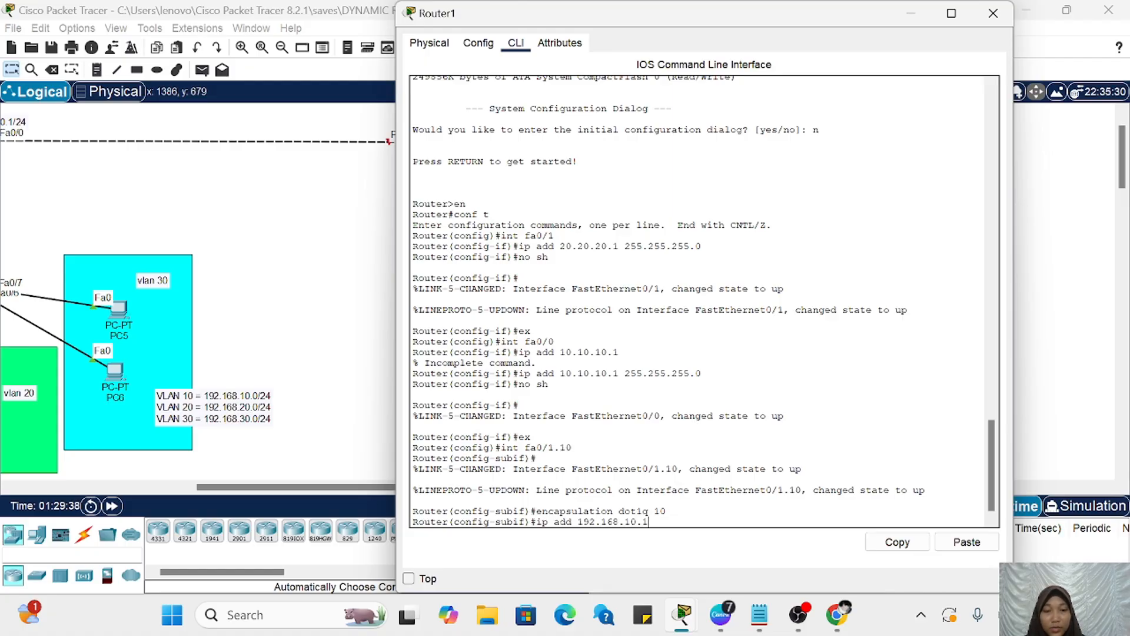
text(.1)
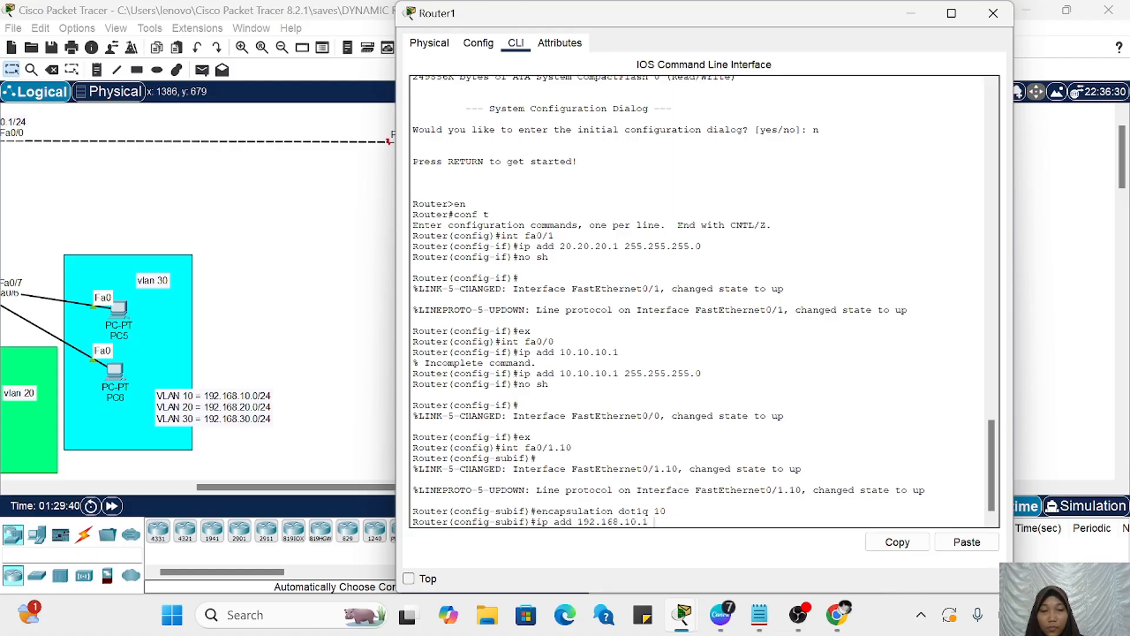
click(974, 544)
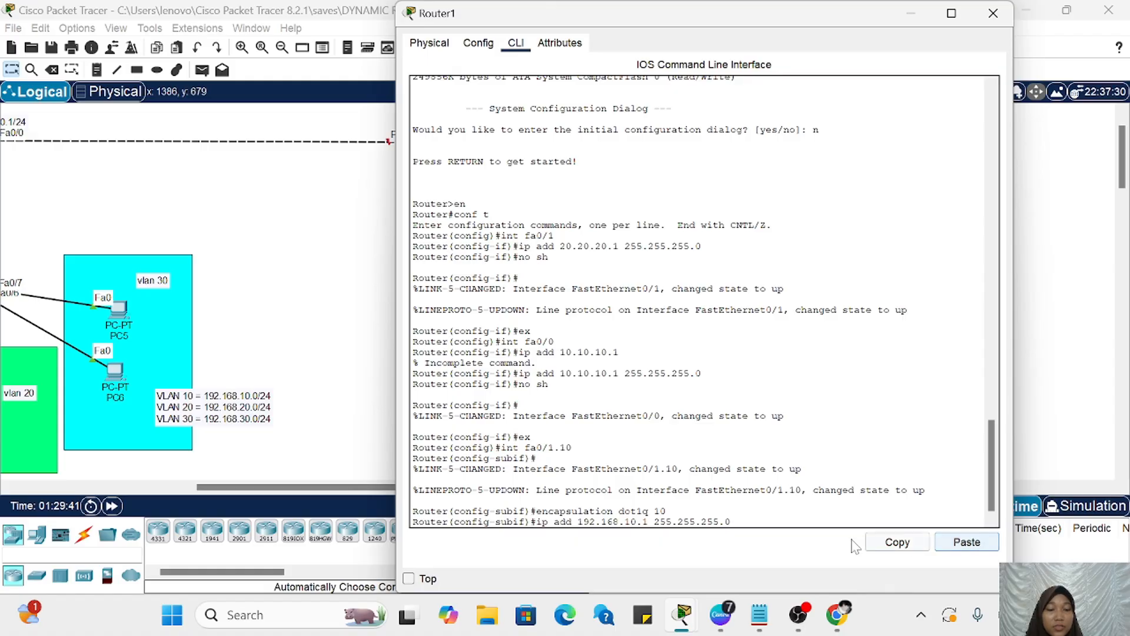
key(Return)
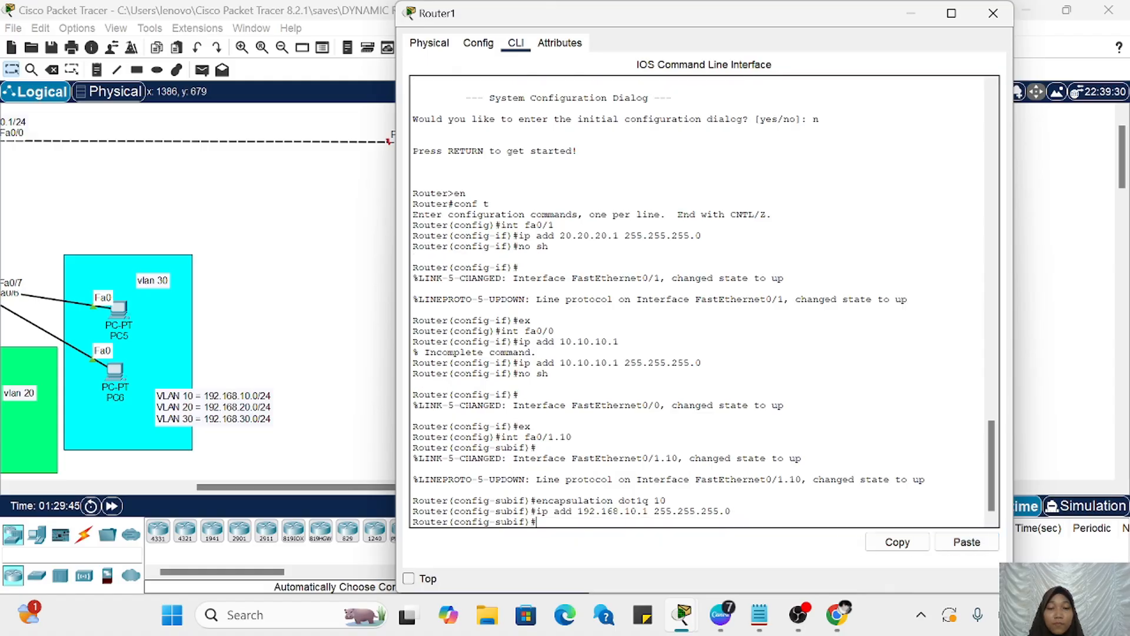
Step: Leave subinterface fa0/1.10 with ex and create subinterface fa0/1.20 on Router1 with the int command
text(ex)
key(Return)
key(Up)
key(Up)
key(Up)
key(Up)
key(Up)
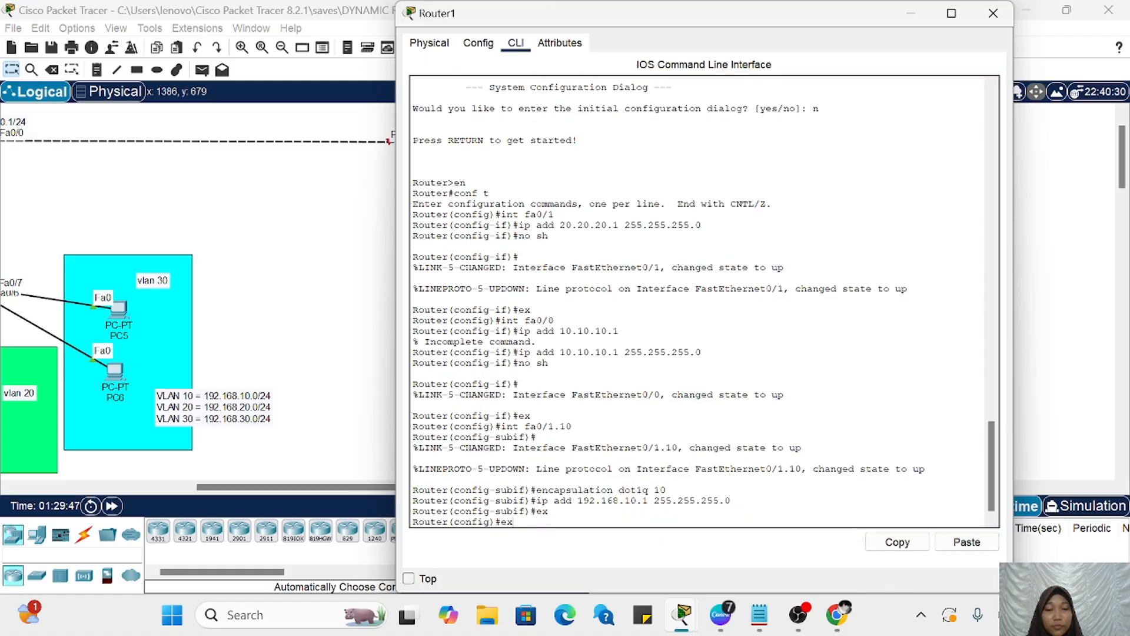
key(Up)
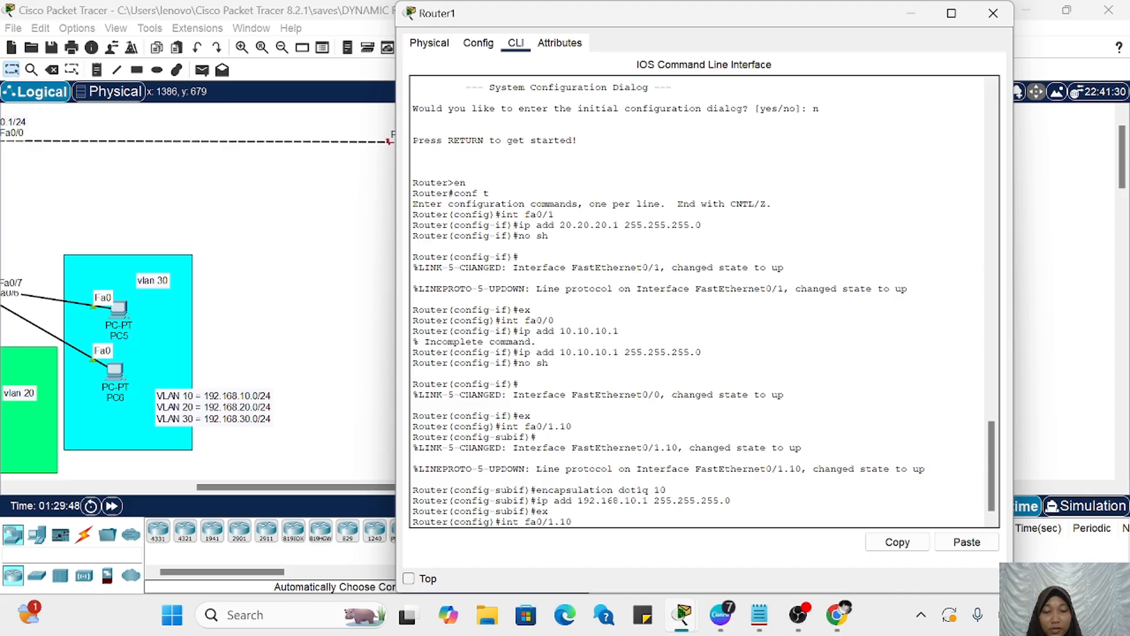
key(BackSpace)
key(BackSpace)
text(20)
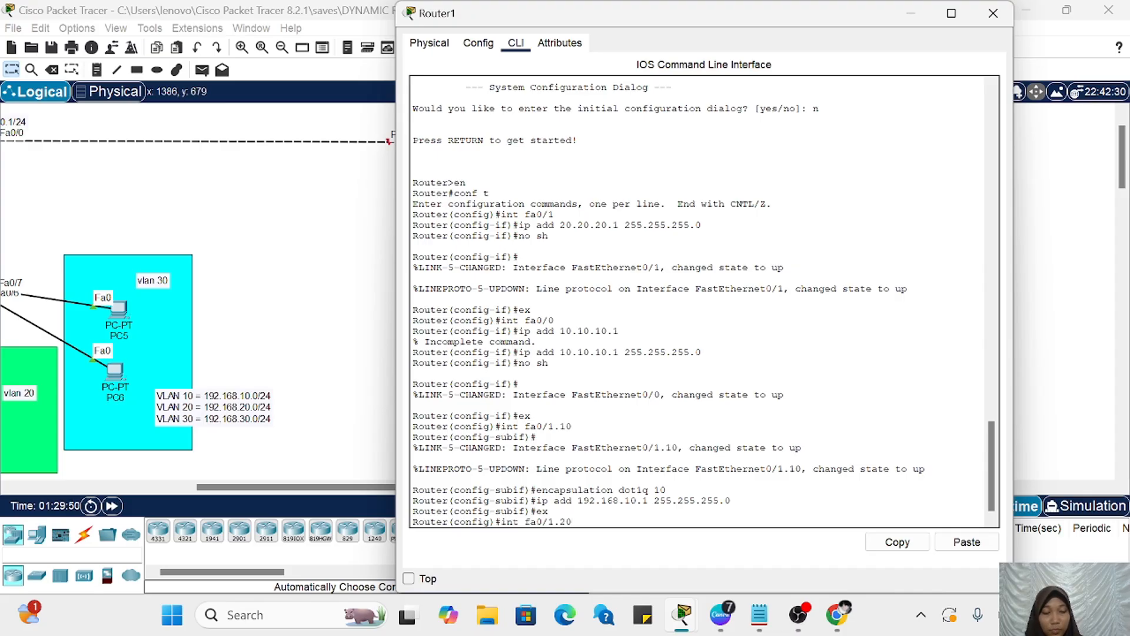
key(Return)
Step: Set 802.1Q encapsulation for VLAN 20 on subinterface fa0/1.20 with encapsulation dot1q 20
key(Up)
key(Up)
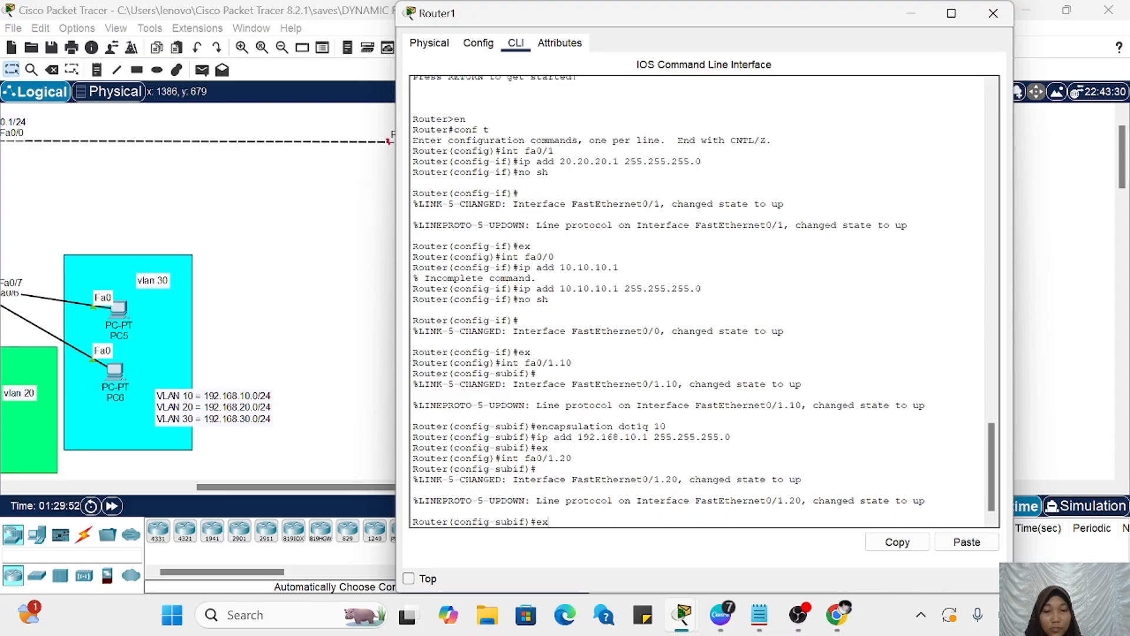
key(Up)
key(Up)
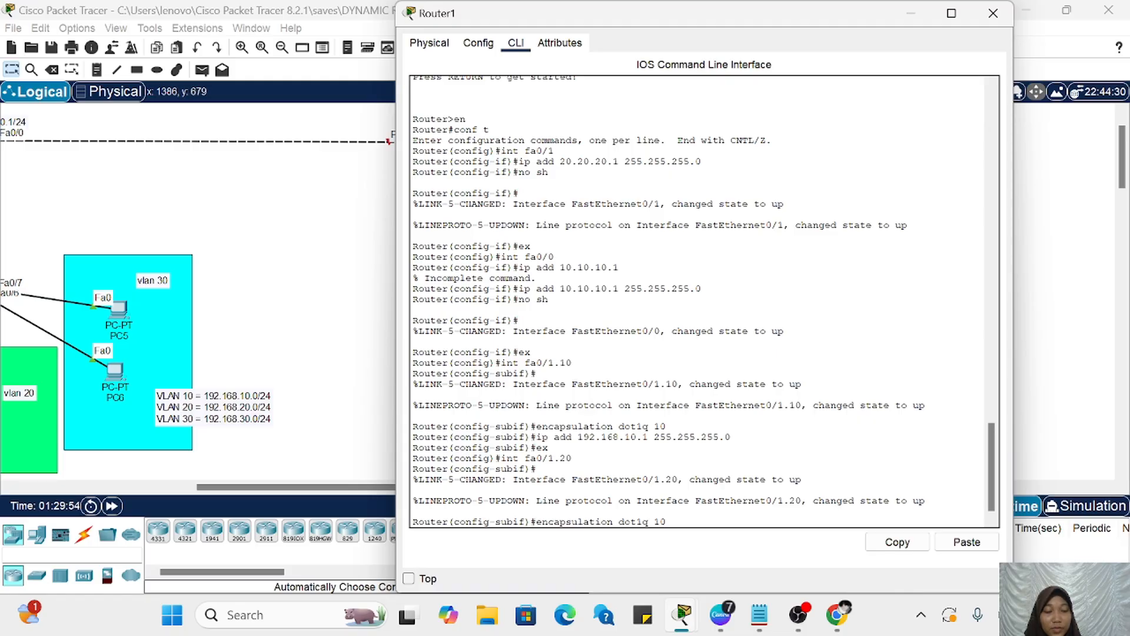
key(BackSpace)
key(BackSpace)
key(Return)
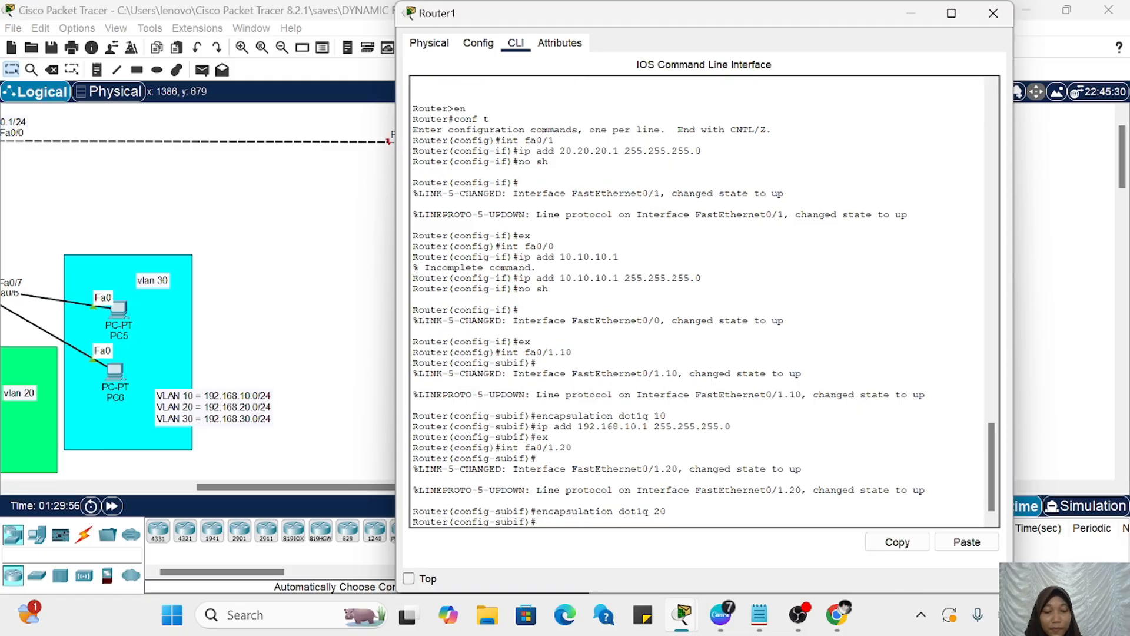
Step: Assign IP address 192.168.20.1 with mask 255.255.255.0 to Router1's subinterface fa0/1.20
key(Up)
key(Up)
key(Up)
key(Up)
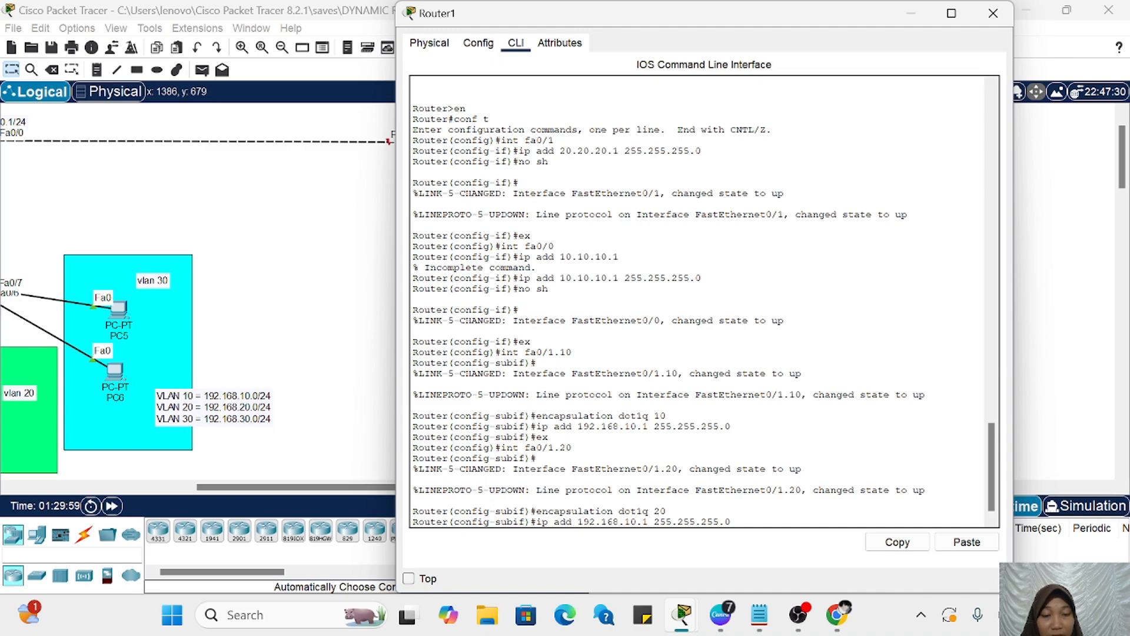
key(BackSpace)
text(2)
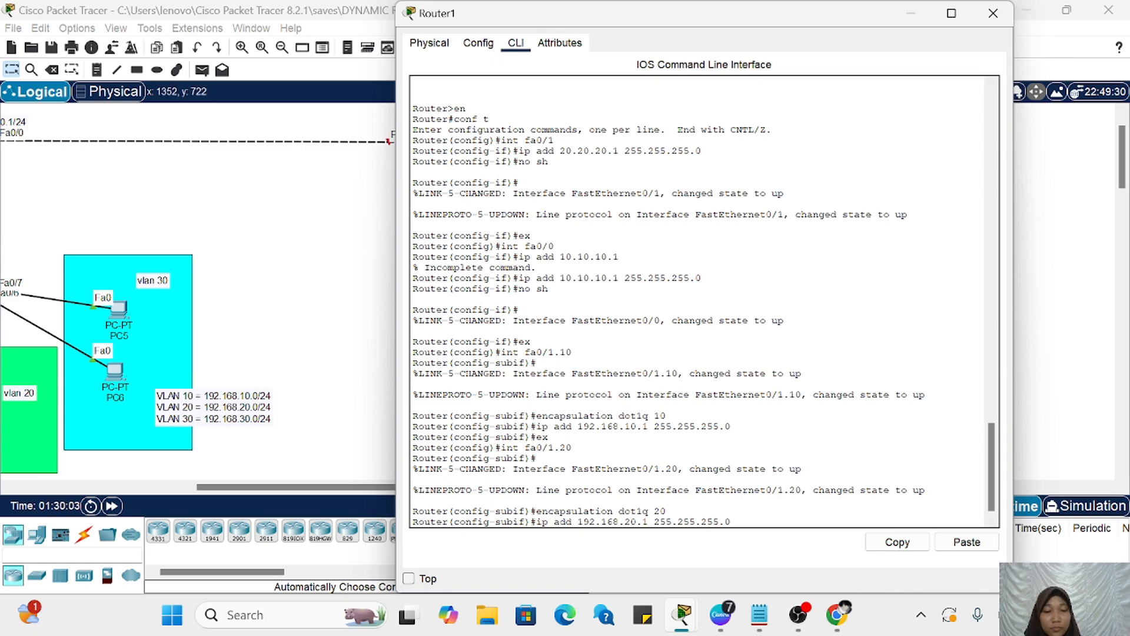
key(Return)
Step: Leave subinterface fa0/1.20 with ex and create subinterface fa0/1.30 on Router1 with the int command
key(Return)
text(ex)
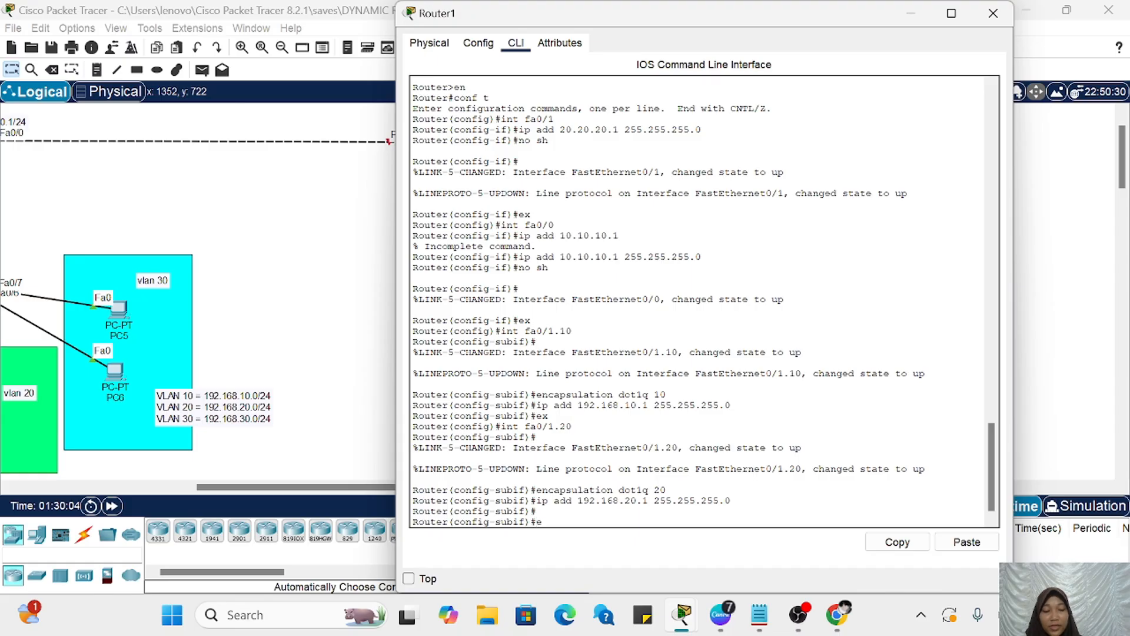
key(Return)
text(ex)
key(Up)
key(Up)
key(Up)
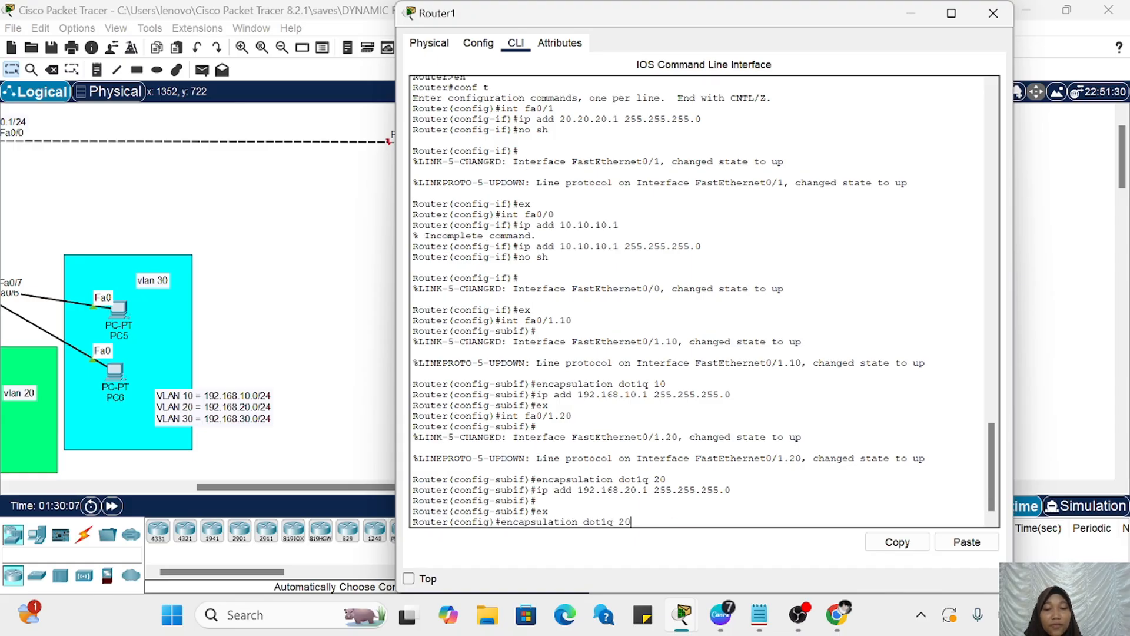
key(Up)
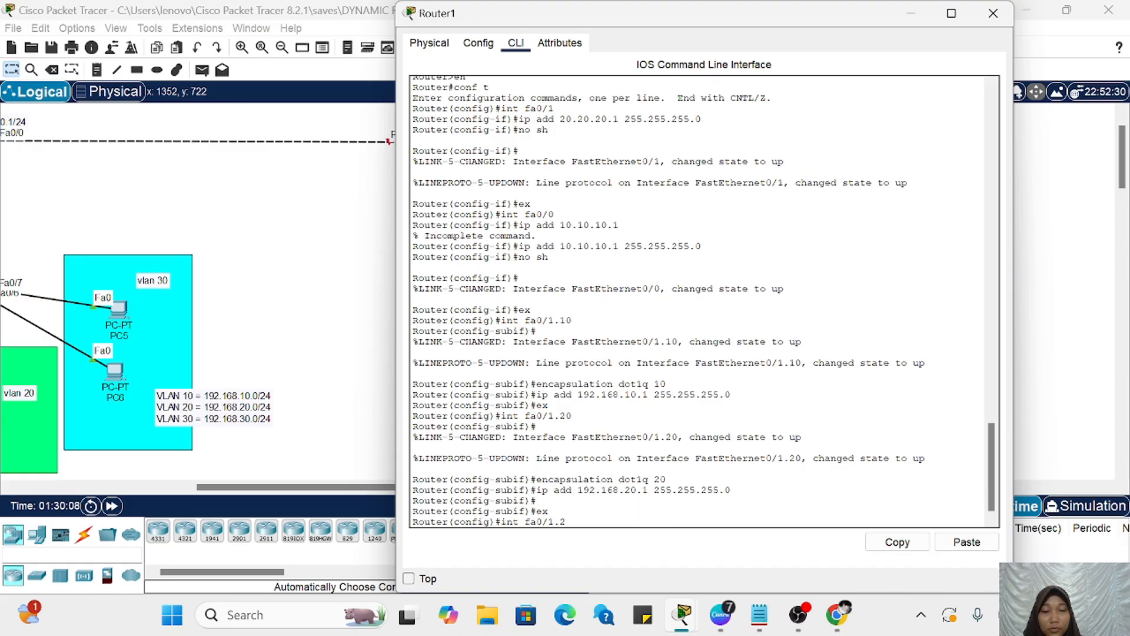
text(30)
key(Return)
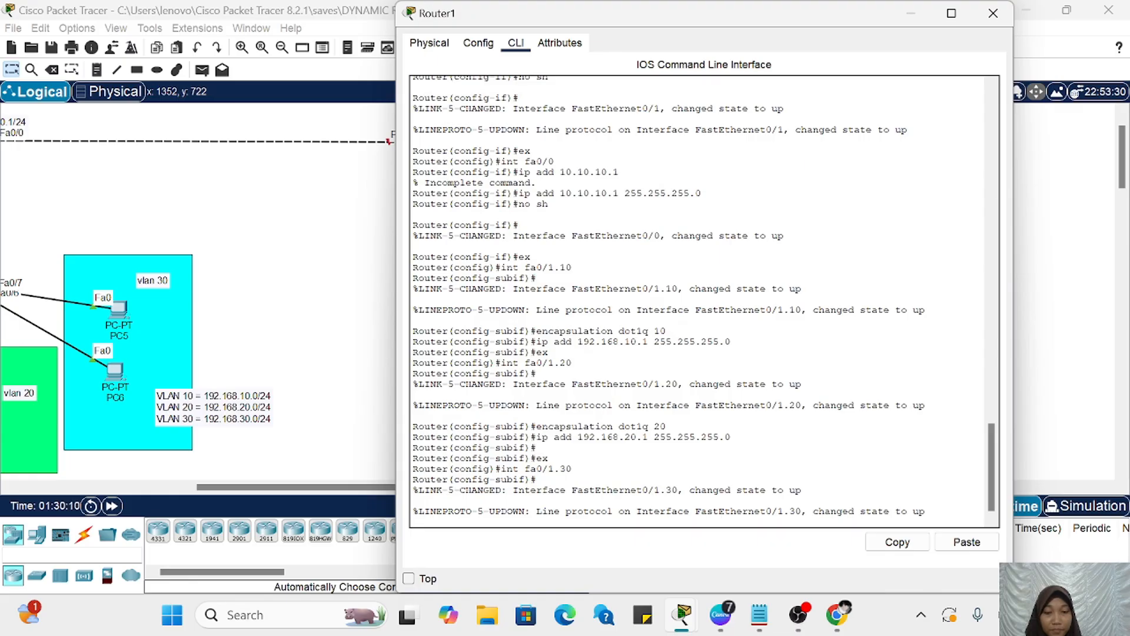
key(Up)
key(Return)
Step: Set 802.1Q encapsulation for VLAN 30 on subinterface fa0/1.30 with encapsulation dot1q 30
key(Up)
key(Up)
key(Up)
key(Up)
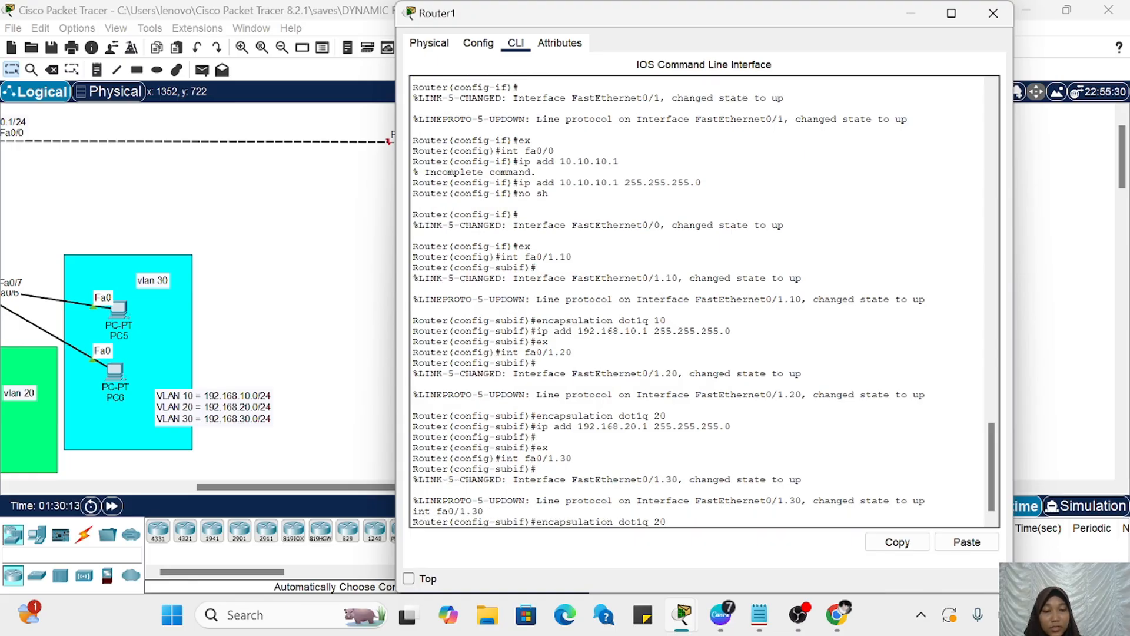
key(BackSpace)
key(BackSpace)
text(30)
key(Return)
Step: Assign IP address 192.168.30.1 with mask 255.255.255.0 to Router1's subinterface fa0/1.30
key(Up)
key(Up)
key(Up)
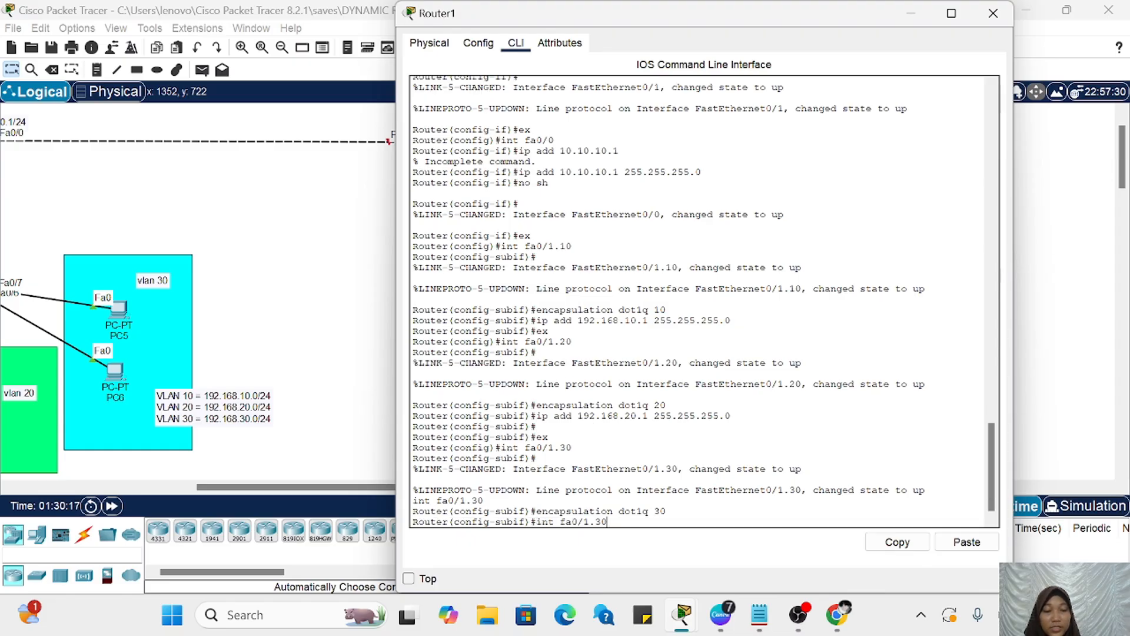
key(Up)
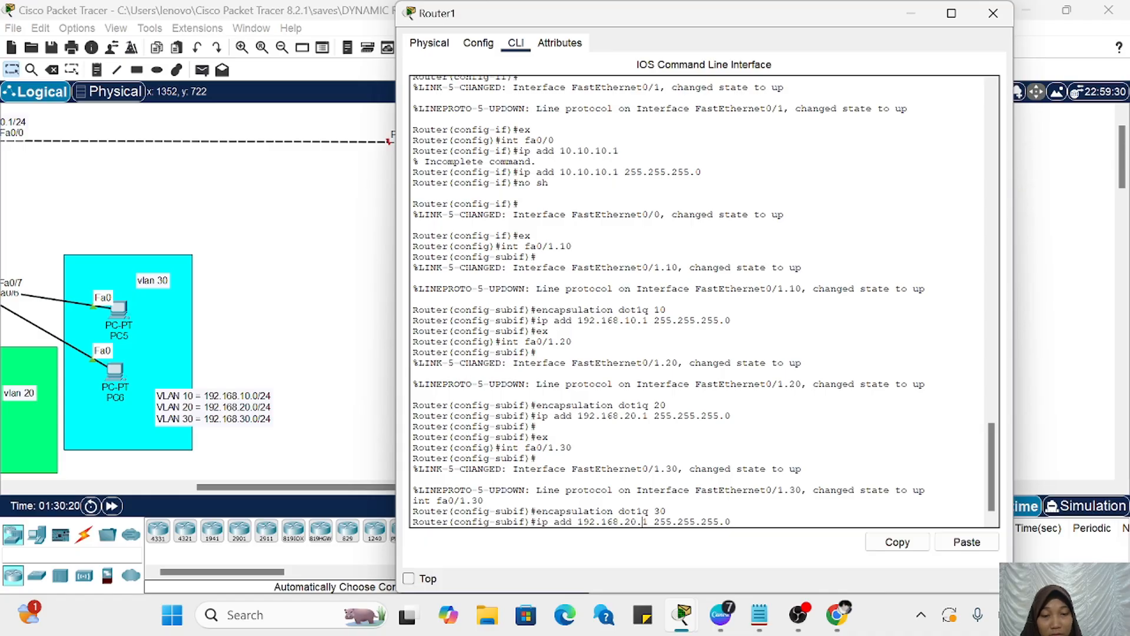
key(BackSpace)
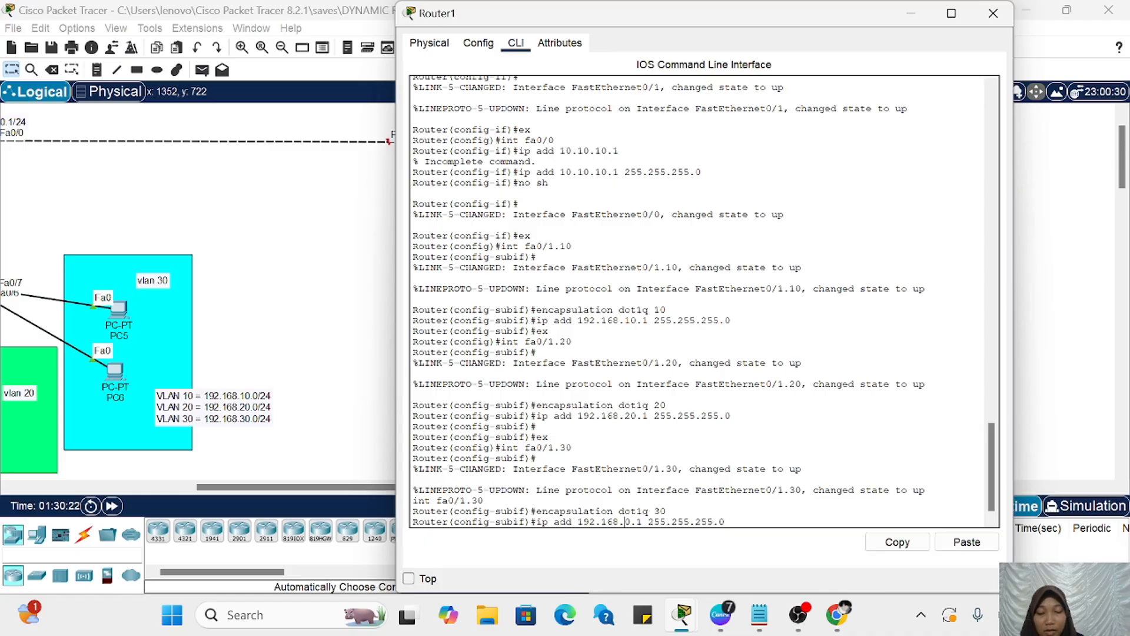
text(3)
key(Return)
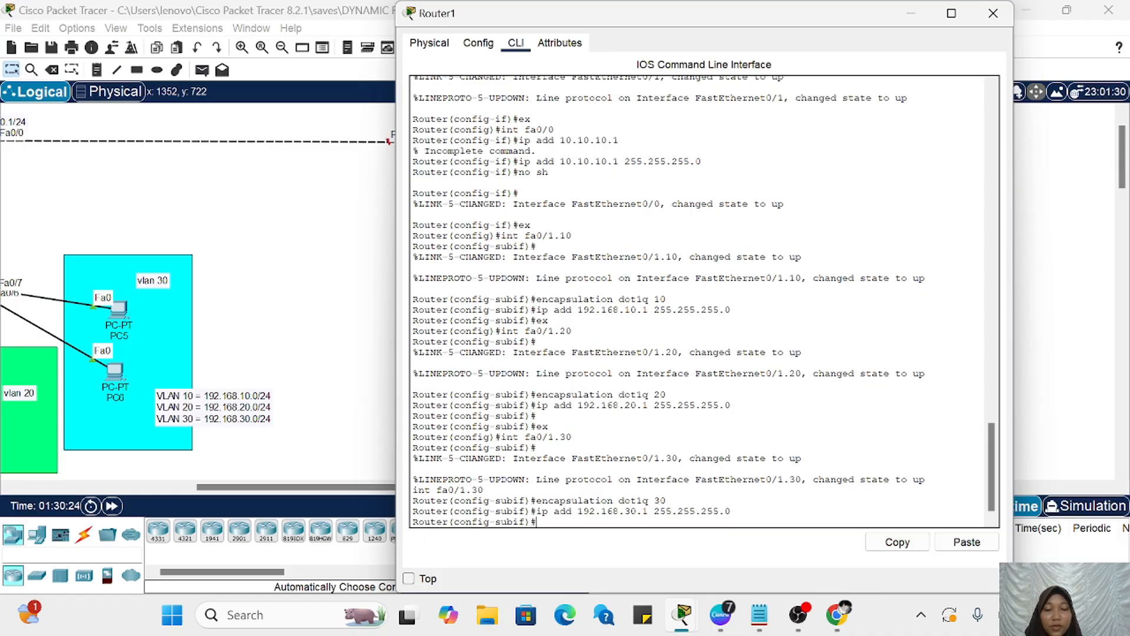
Step: Return Router1 to global configuration mode with ex and minimize its configuration window
text(ex)
key(Return)
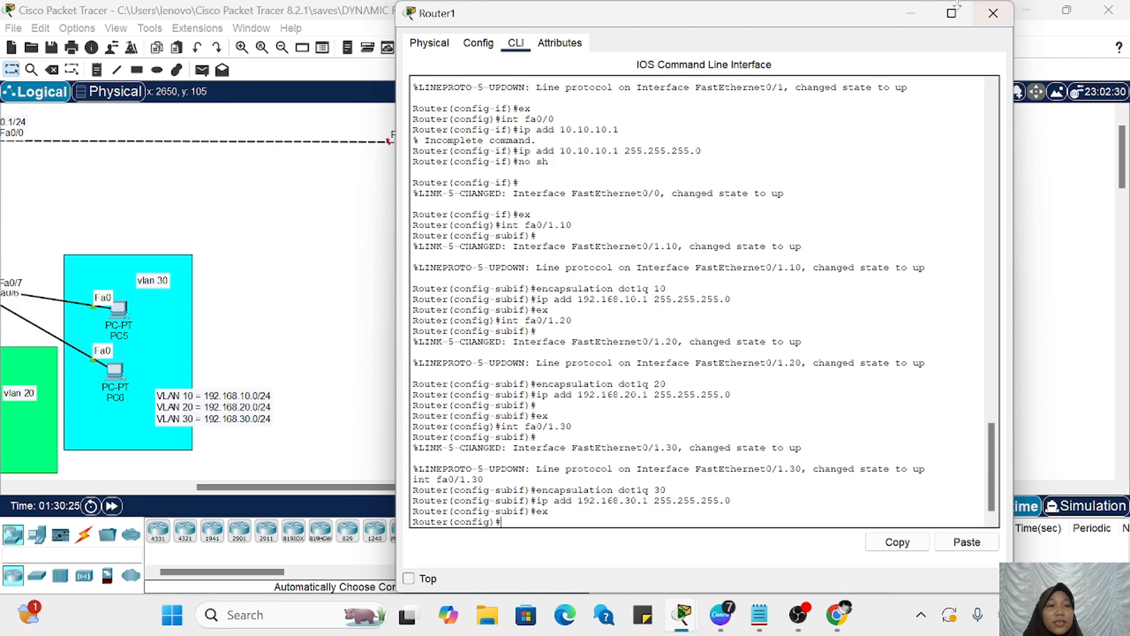
click(917, 12)
scroll(621, 318, left, 5)
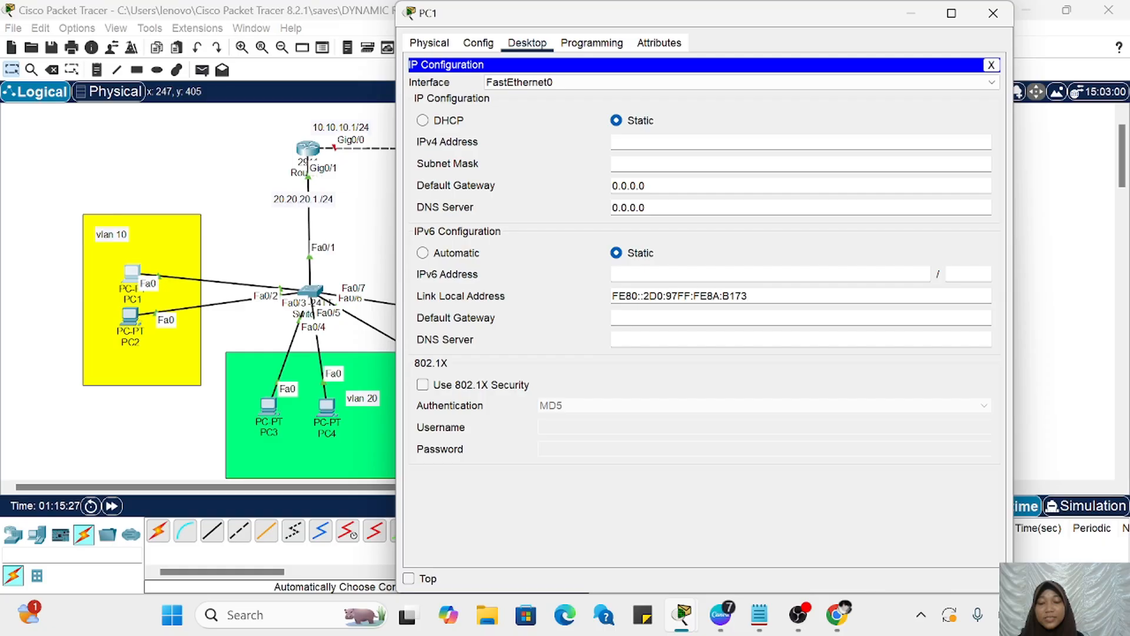
Step: Set PC1's static IPv4 address to 192.168.10.2 with subnet mask 255.255.255.0
text(192.168)
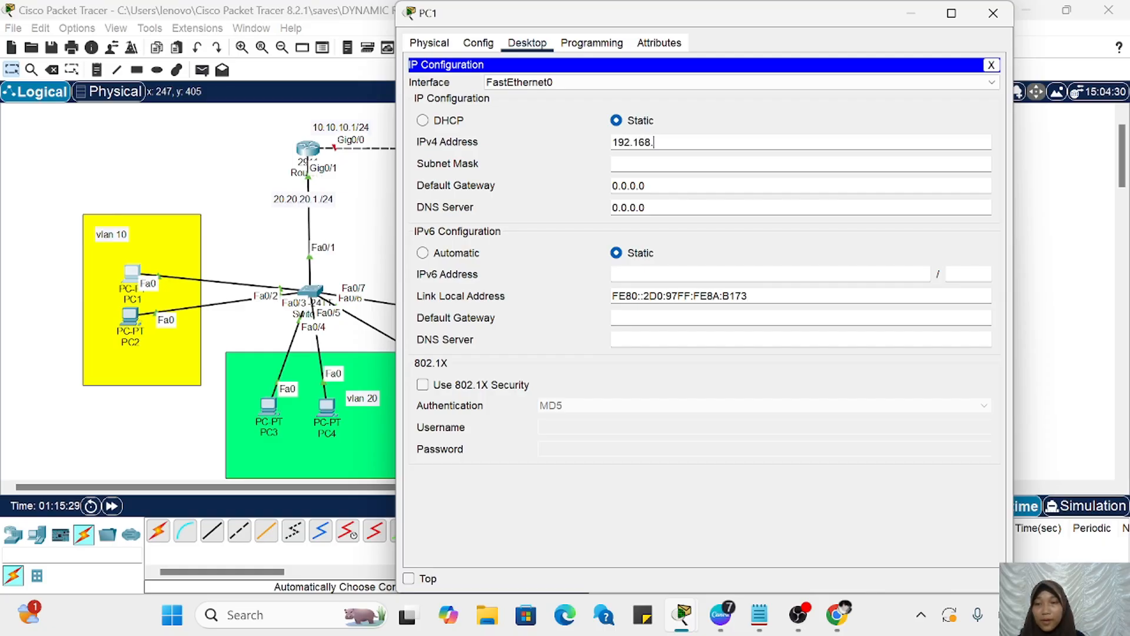
text(.10.2)
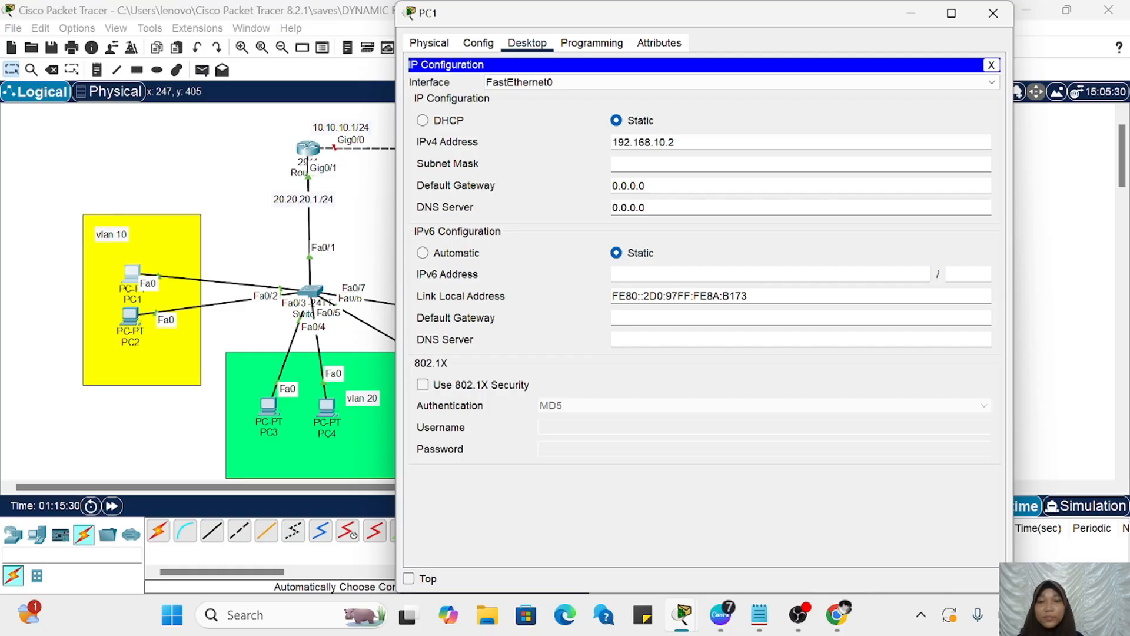
scroll(318, 290, right, 5)
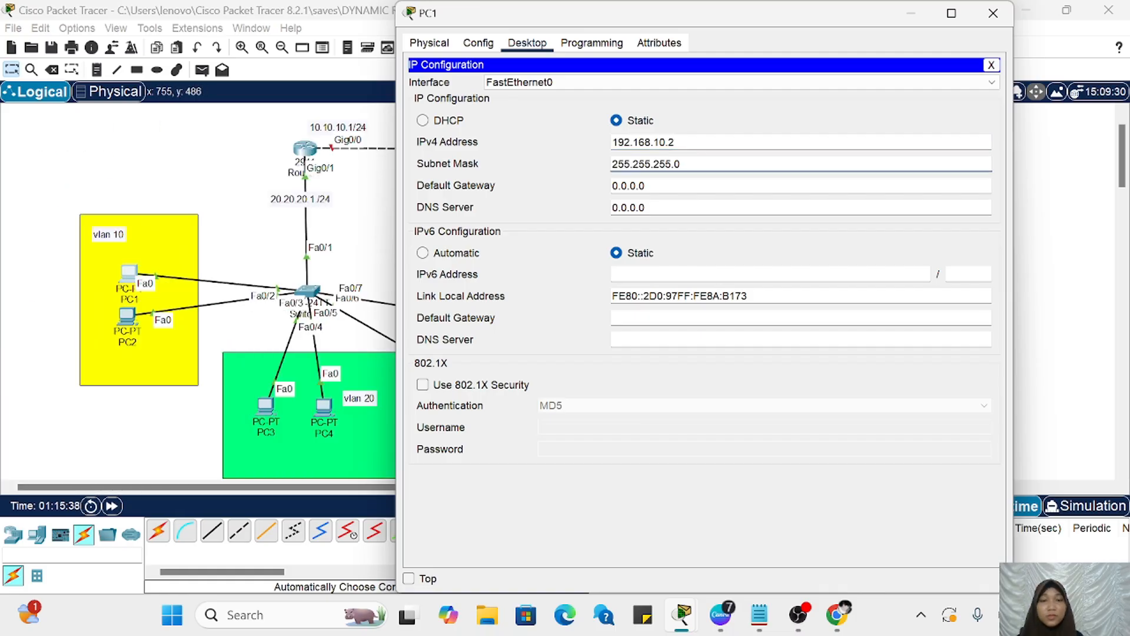
Step: Set PC1's default gateway to 192.168.10.1 and minimize its configuration window
key(Tab)
key(BackSpace)
key(BackSpace)
key(BackSpace)
key(BackSpace)
key(BackSpace)
key(BackSpace)
key(BackSpace)
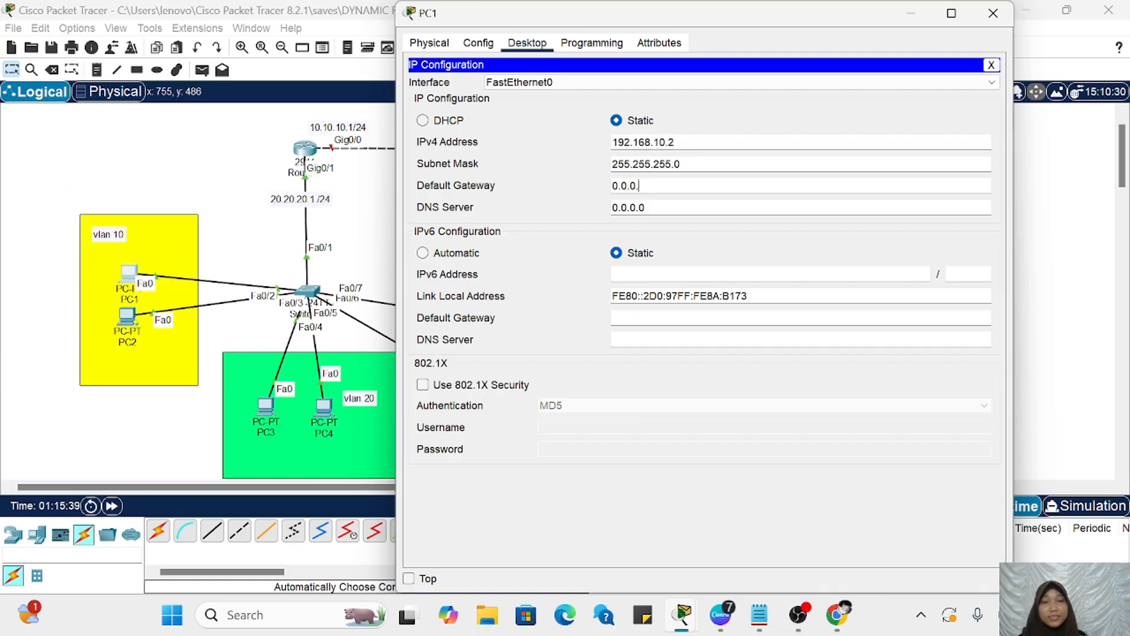
text(192.168.10.1)
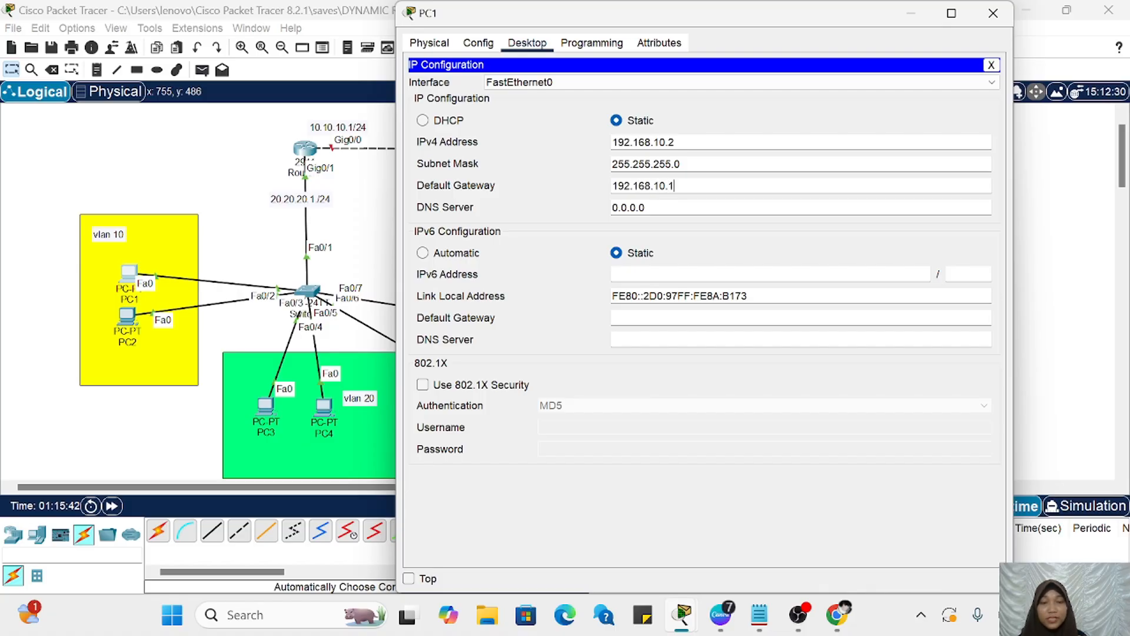
key(ctrl+a)
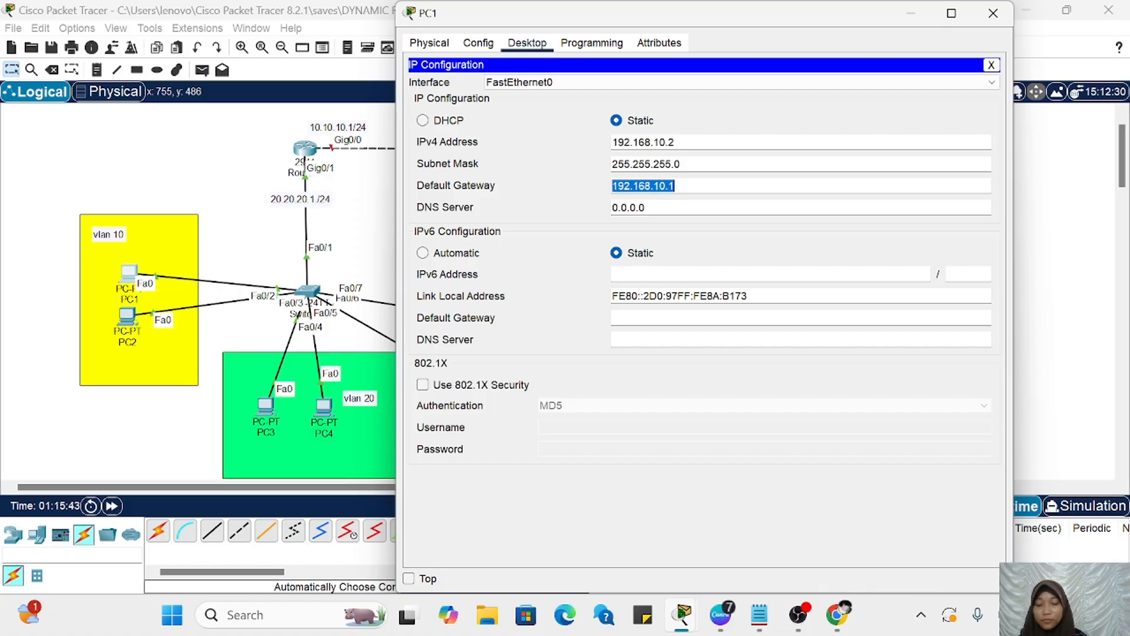
click(706, 186)
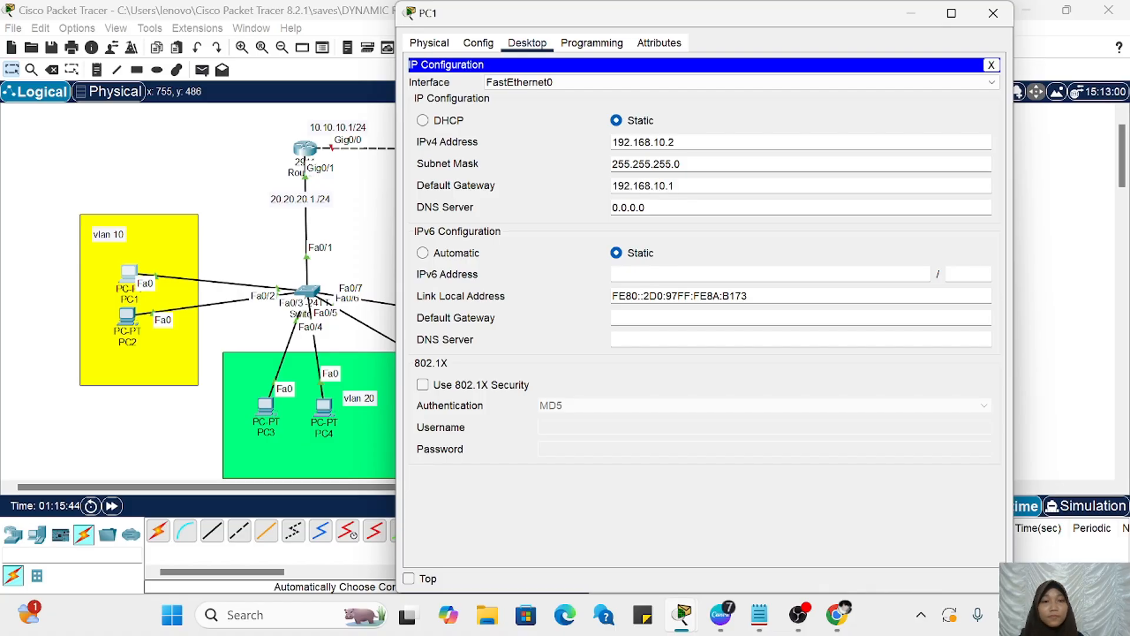
click(917, 14)
Step: Set PC2's static IPv4 address to 192.168.10.3 with subnet mask 255.255.255.0
click(127, 318)
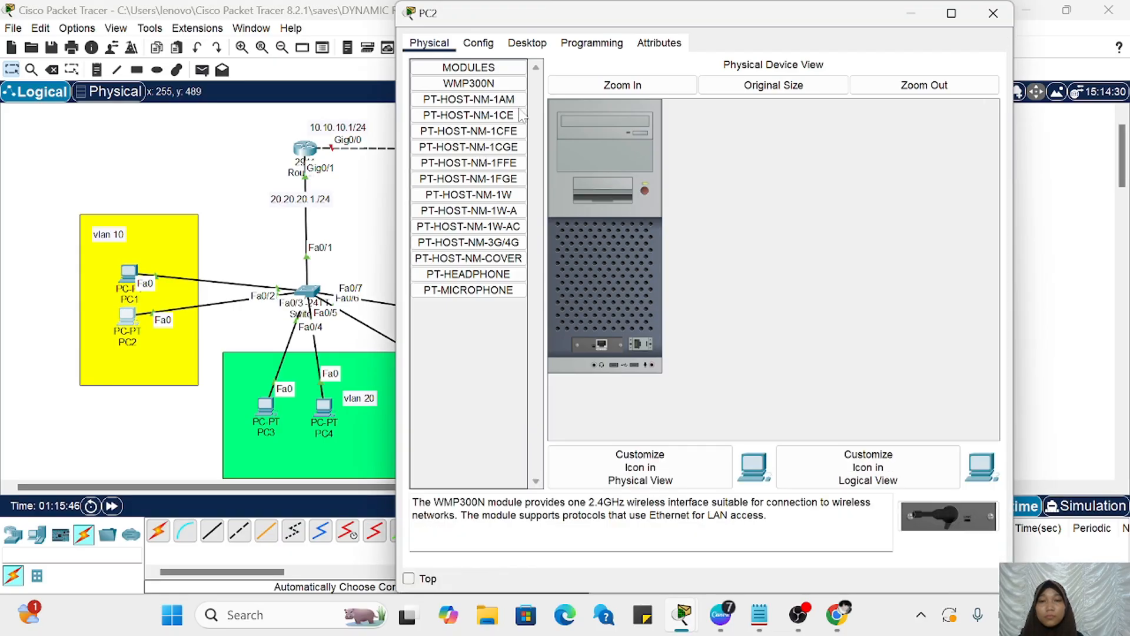
click(522, 44)
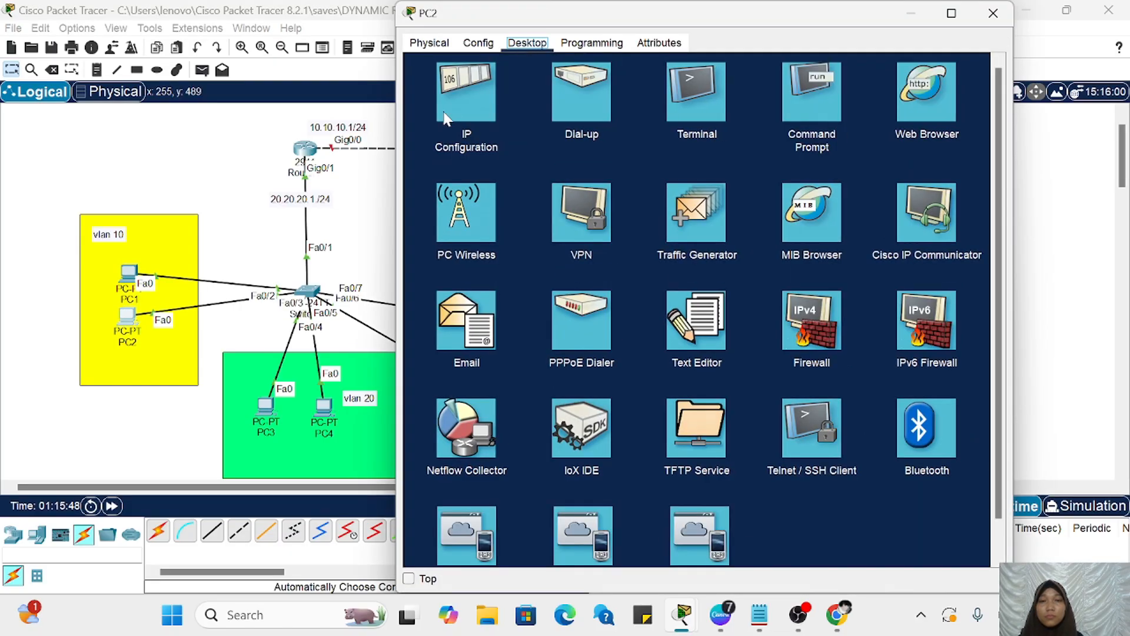
click(468, 94)
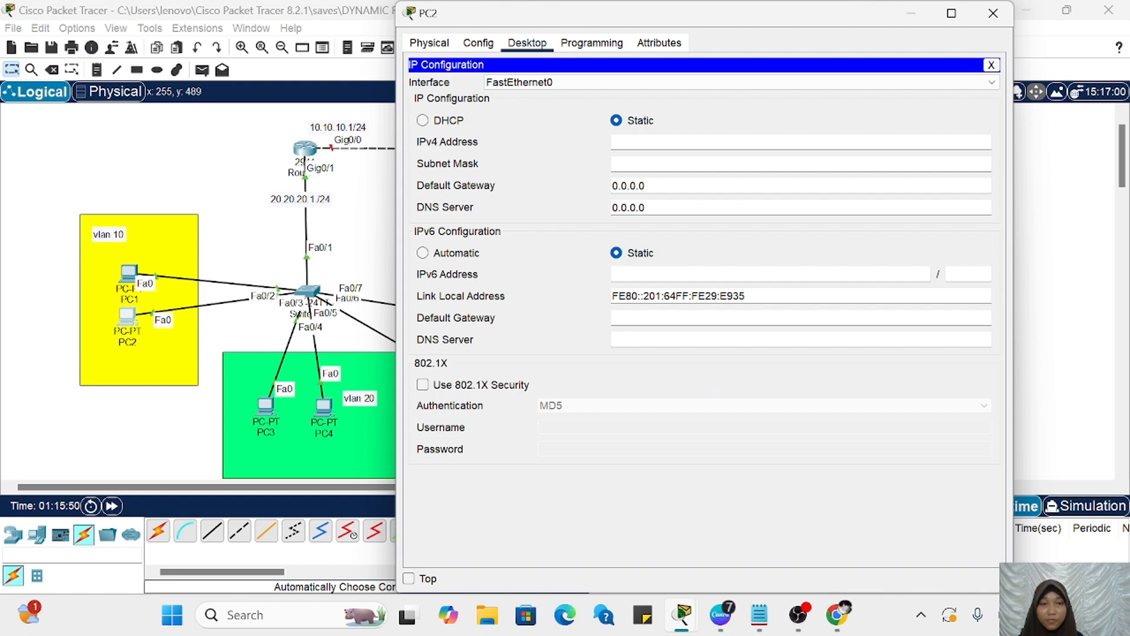
click(641, 142)
text(192.168.10.1)
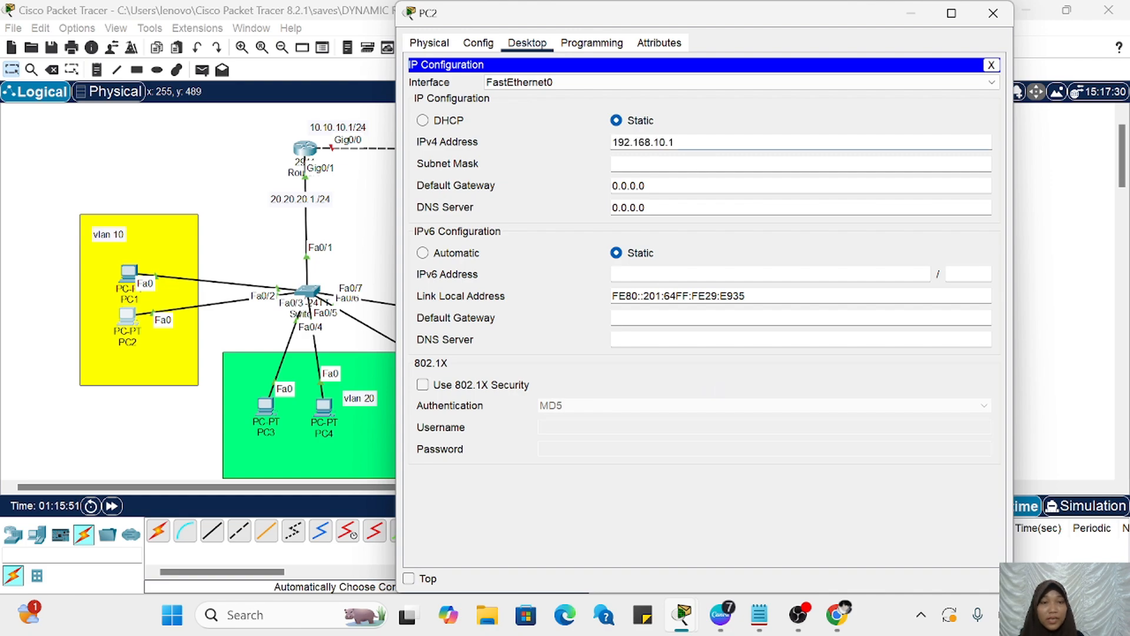
key(BackSpace)
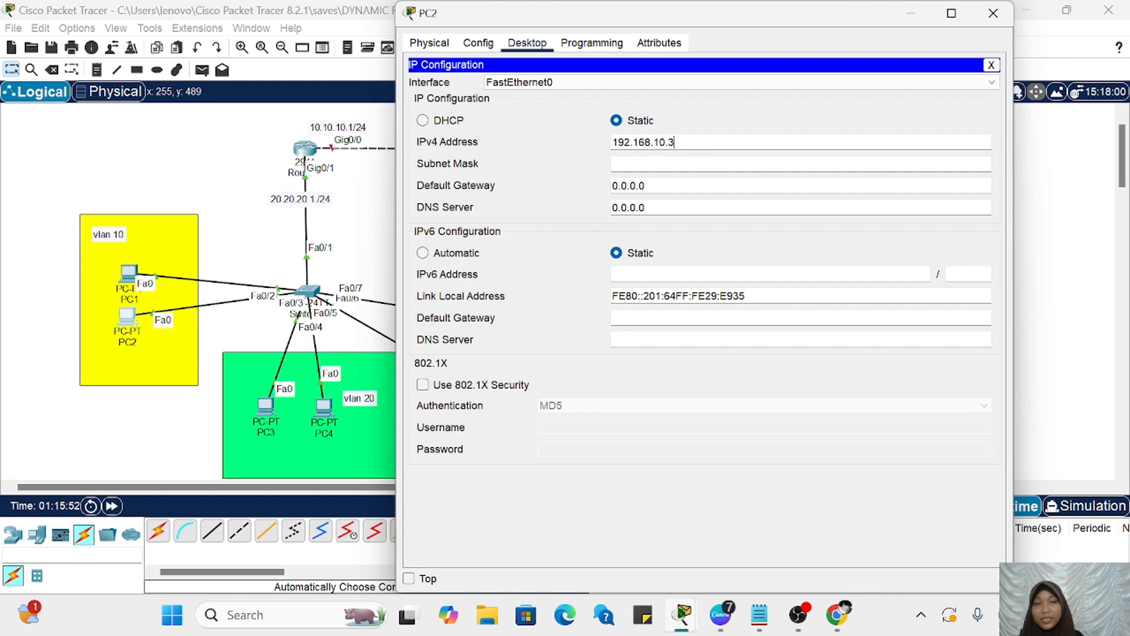
click(681, 164)
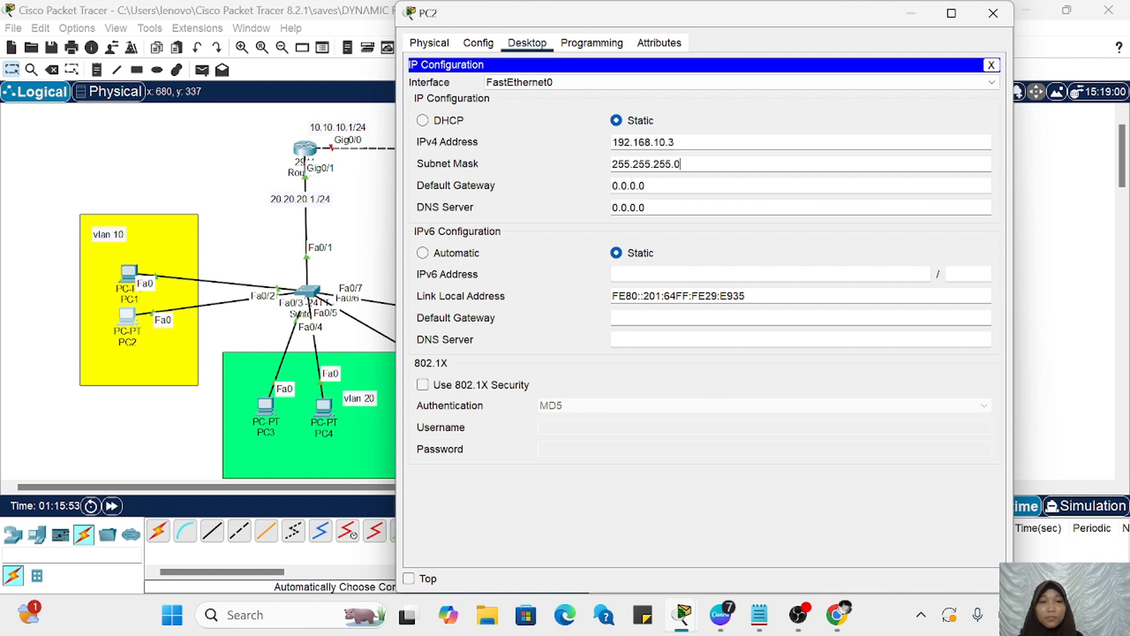
Step: Set PC2's default gateway to 192.168.10.1 and minimize its configuration window
key(Tab)
text(192.168.10.1)
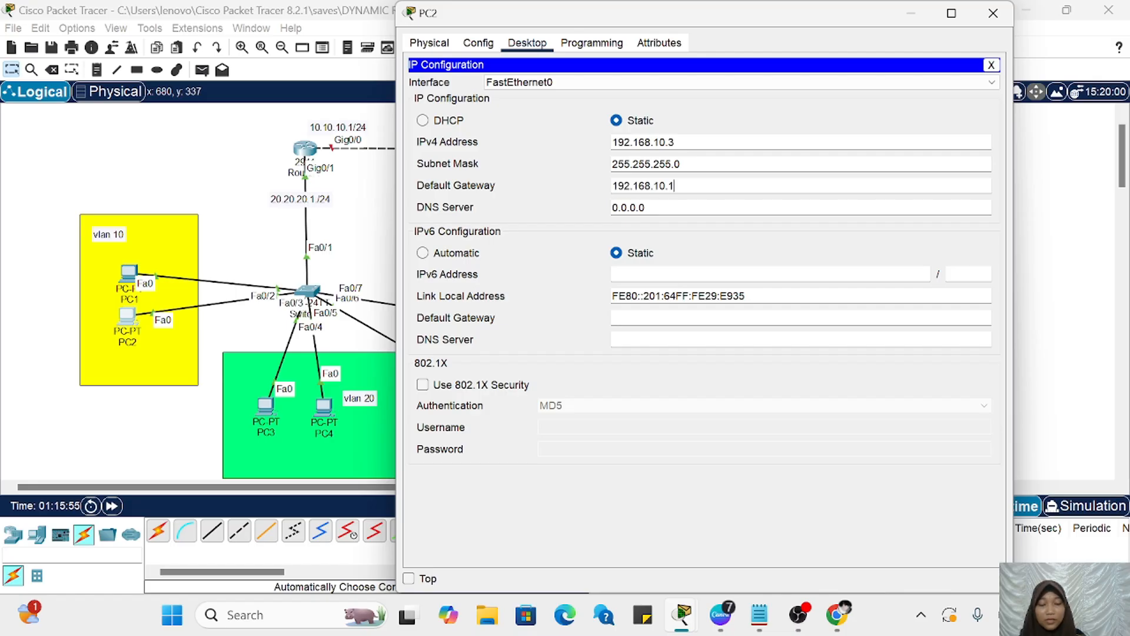
click(915, 13)
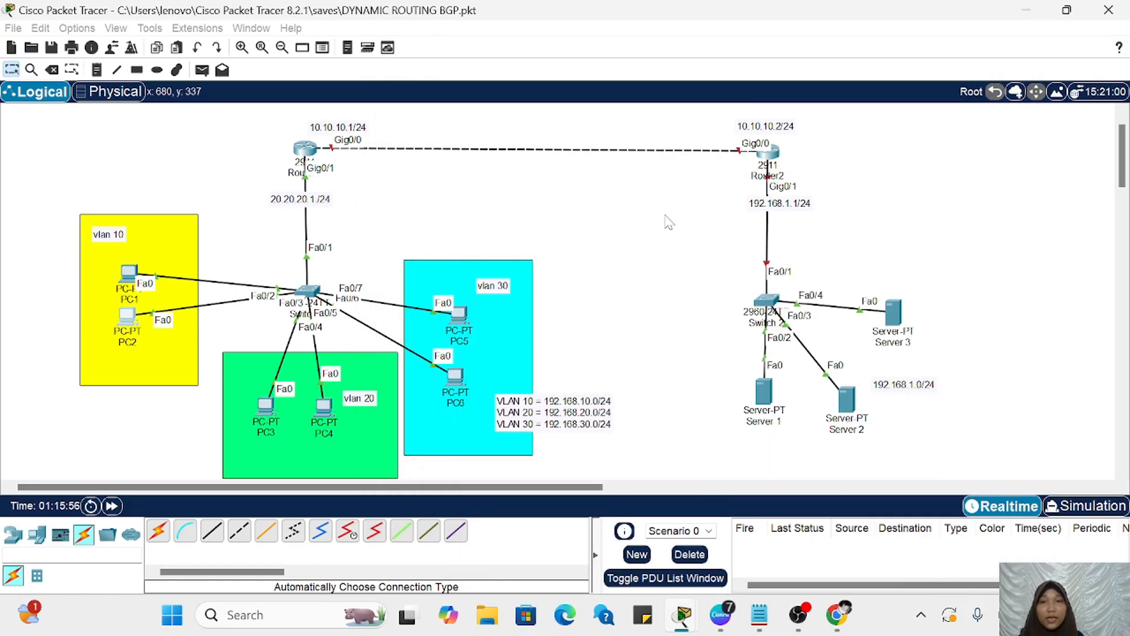
Step: Set PC3's static IPv4 address to 192.168.20.2 with subnet mask 255.255.255.0
scroll(668, 222, right, 3)
click(146, 413)
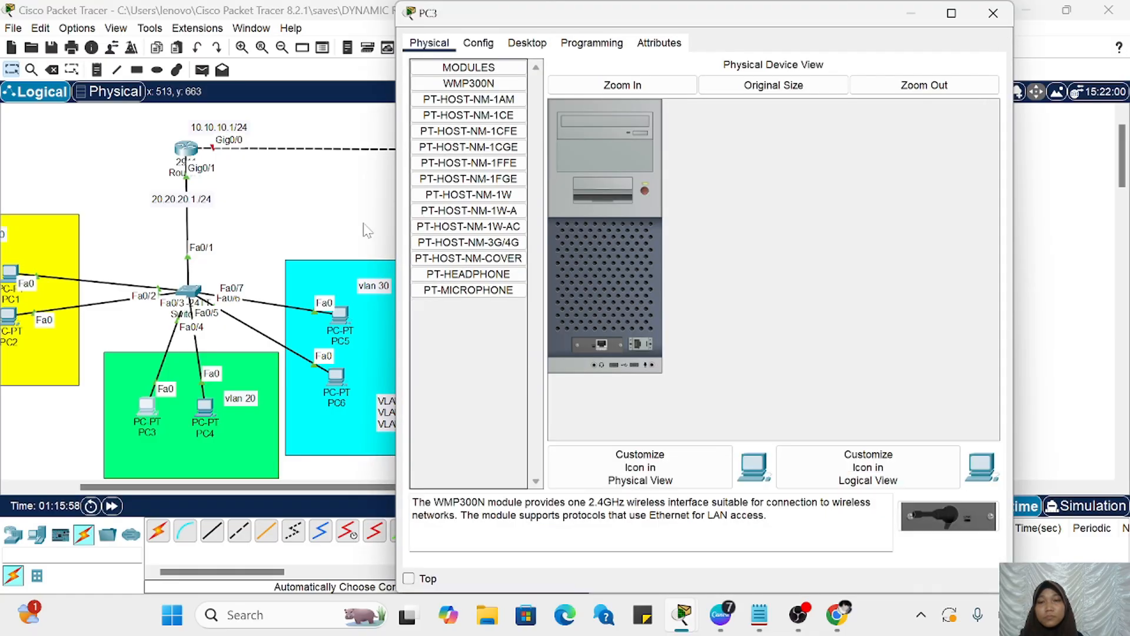
click(527, 43)
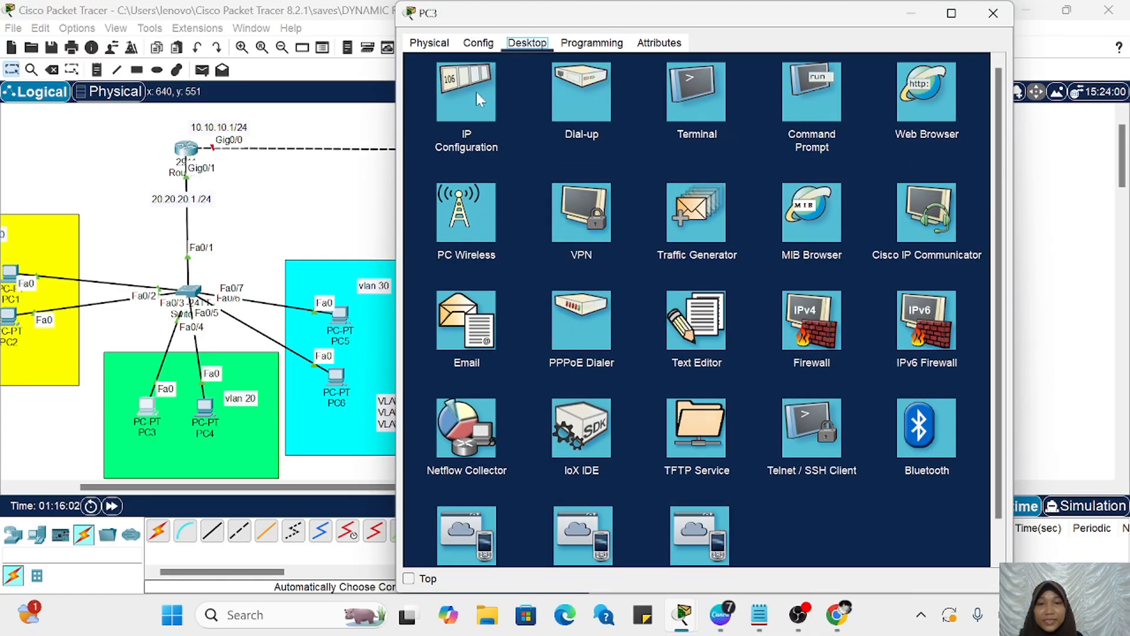
click(474, 90)
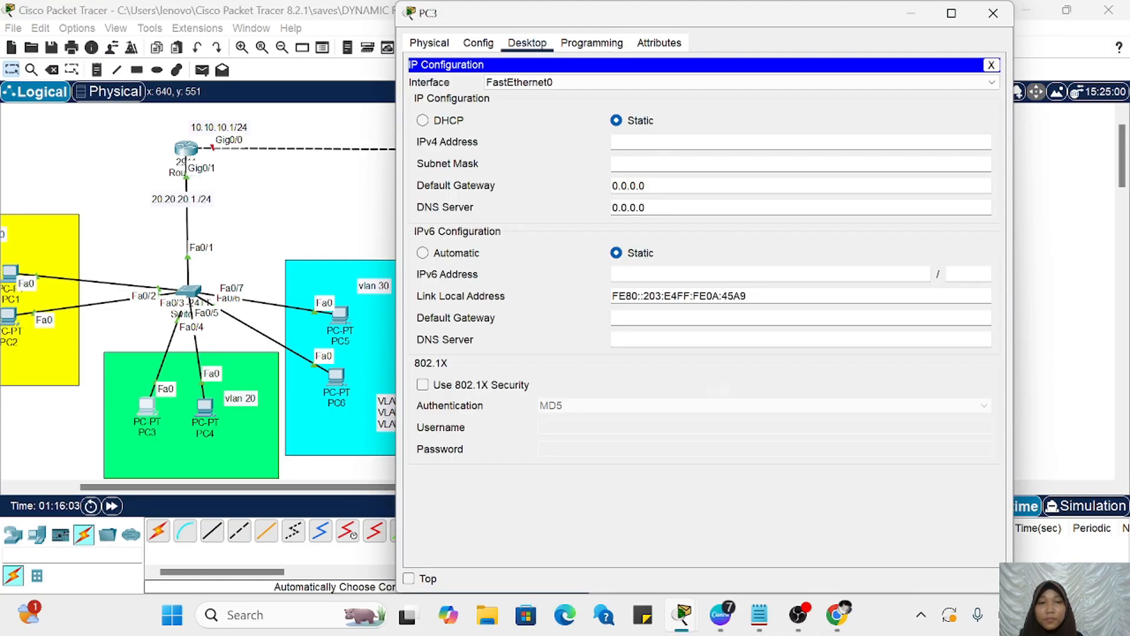
click(618, 142)
text(192.)
scroll(387, 411, right, 2)
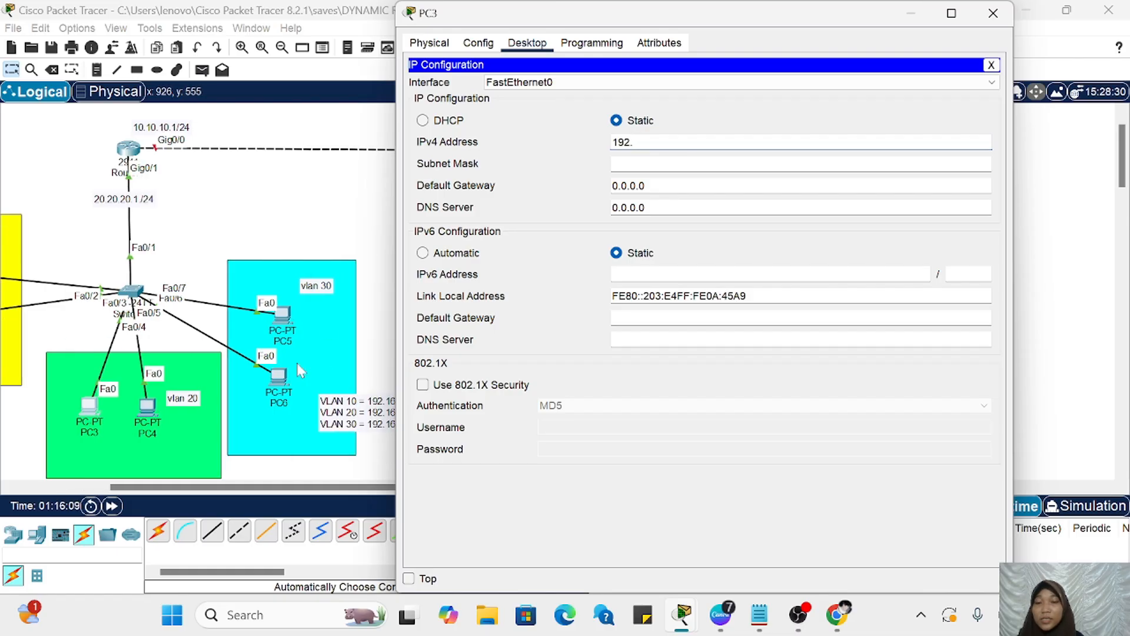
scroll(296, 362, left, 1)
click(679, 144)
text(168.20.2)
click(682, 165)
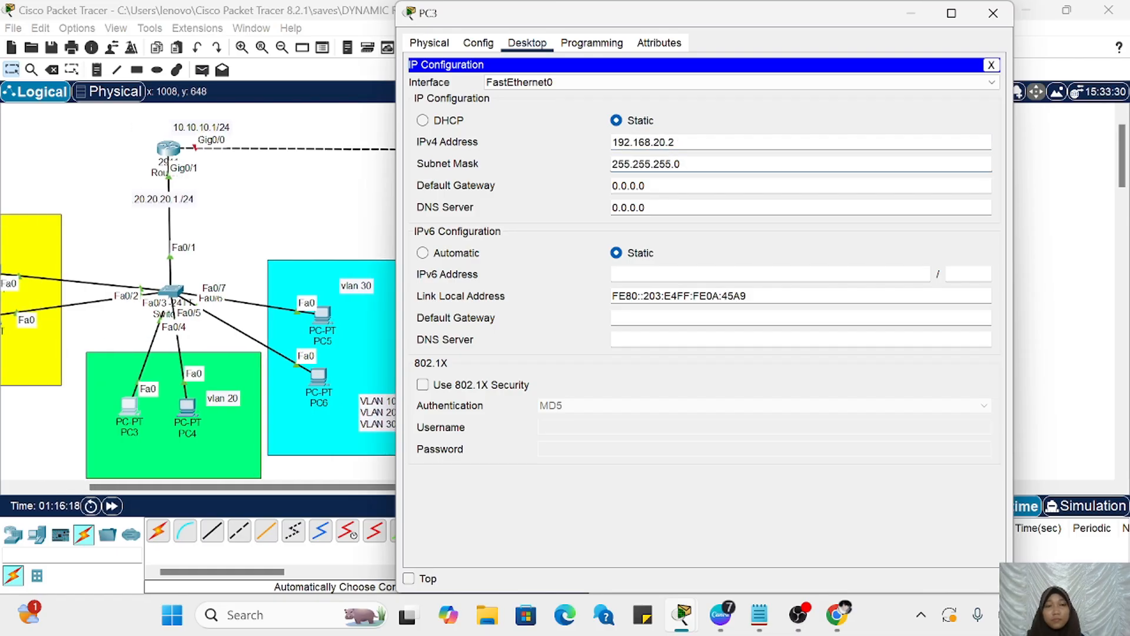
Step: Reuse PC3's copied IPv4 address to set its default gateway to 192.168.20.1, and dismiss its configuration window
drag(647, 186, 611, 186)
key(BackSpace)
drag(677, 142, 611, 143)
key(ctrl+c)
click(633, 186)
key(ctrl+v)
key(BackSpace)
text(1)
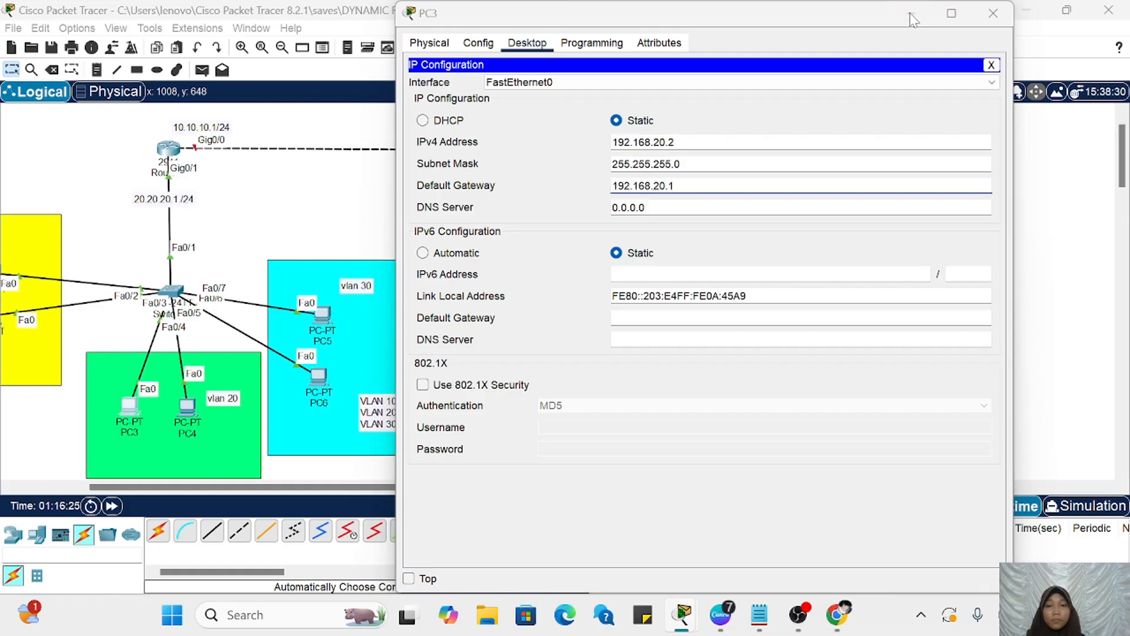
click(993, 13)
Step: Set PC4's static IPv4 address to 192.168.20.3 with subnet mask 255.255.255.0, starting from the copied address
click(187, 407)
click(482, 46)
click(527, 43)
click(469, 111)
click(654, 141)
key(ctrl+v)
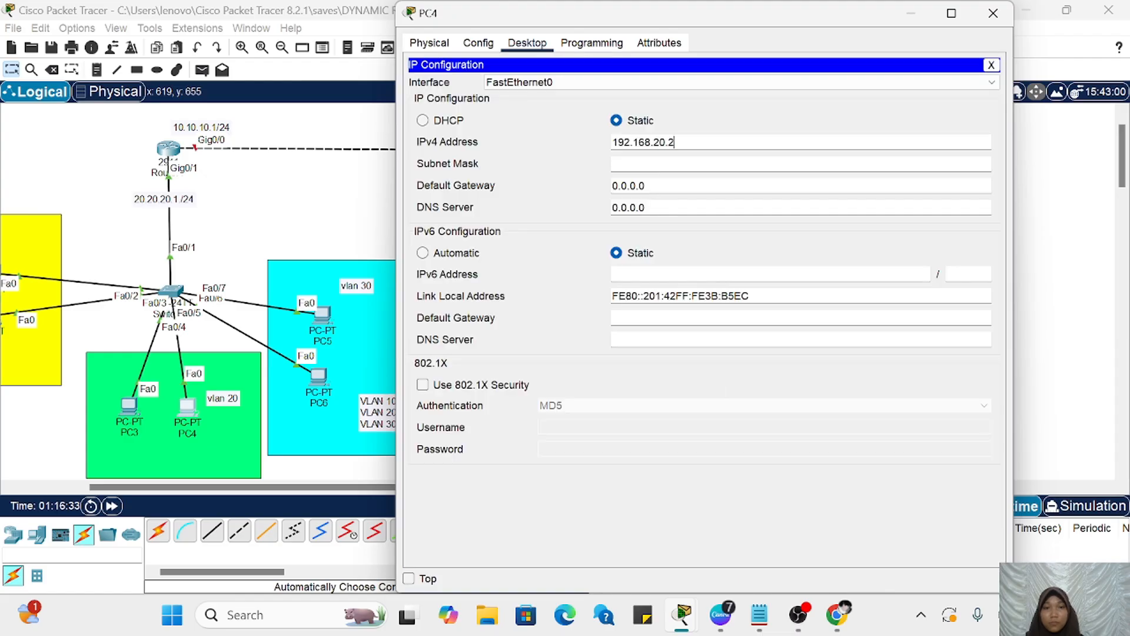
key(BackSpace)
text(3)
click(676, 164)
Step: Set PC4's default gateway to 192.168.20.1 and dismiss its configuration window
key(ctrl+v)
key(BackSpace)
text(1)
click(795, 86)
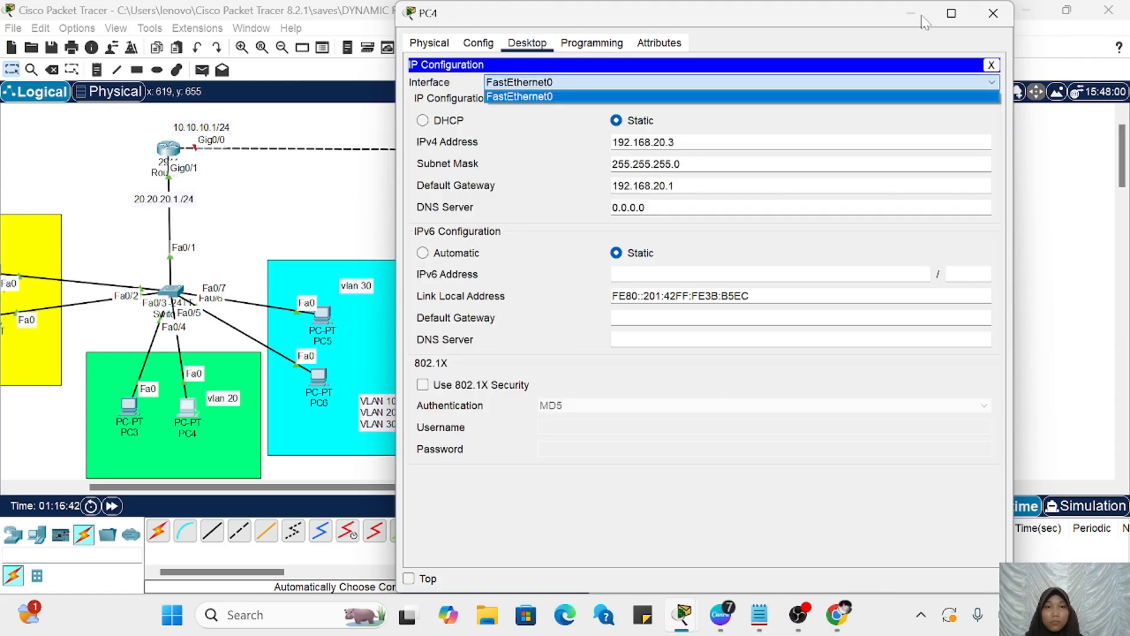
click(993, 12)
click(993, 12)
Step: Set PC5's static IPv4 address to 192.168.30.2, adapting the copied VLAN 20 address
click(322, 318)
click(526, 44)
click(470, 107)
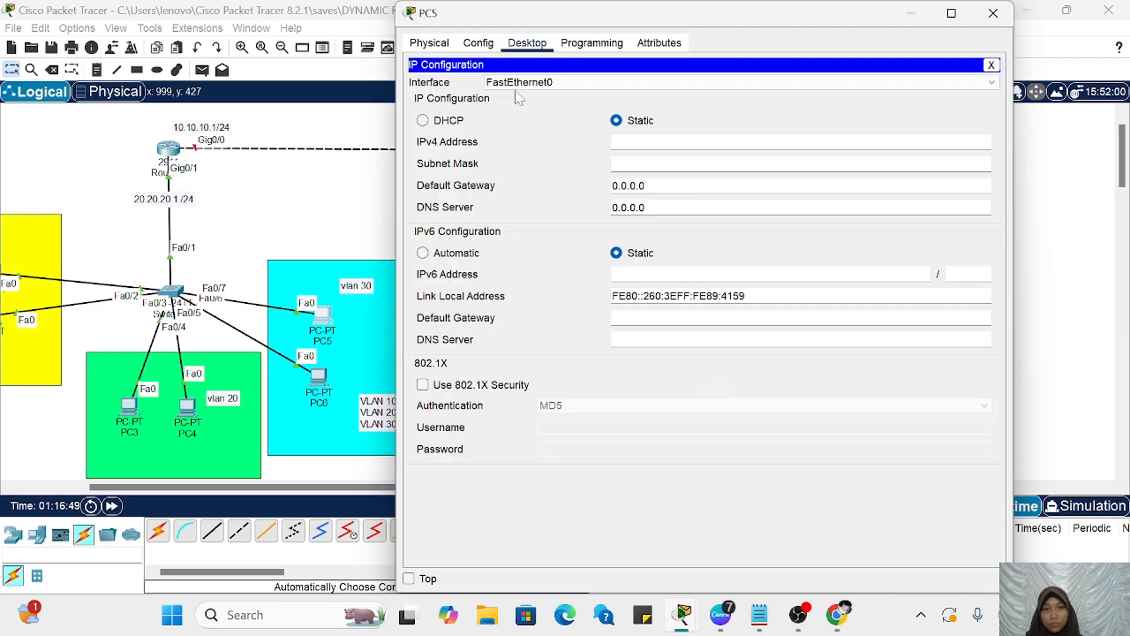
click(654, 141)
key(ctrl+v)
key(BackSpace)
key(BackSpace)
key(BackSpace)
key(BackSpace)
text(30.2)
Step: Give PC5 subnet mask 255.255.255.0, copy its IPv4 address 192.168.30.2 into the default gateway, and dismiss its configuration window
drag(612, 141, 1009, 132)
key(ctrl+c)
key(Tab)
key(Tab)
key(ctrl+v)
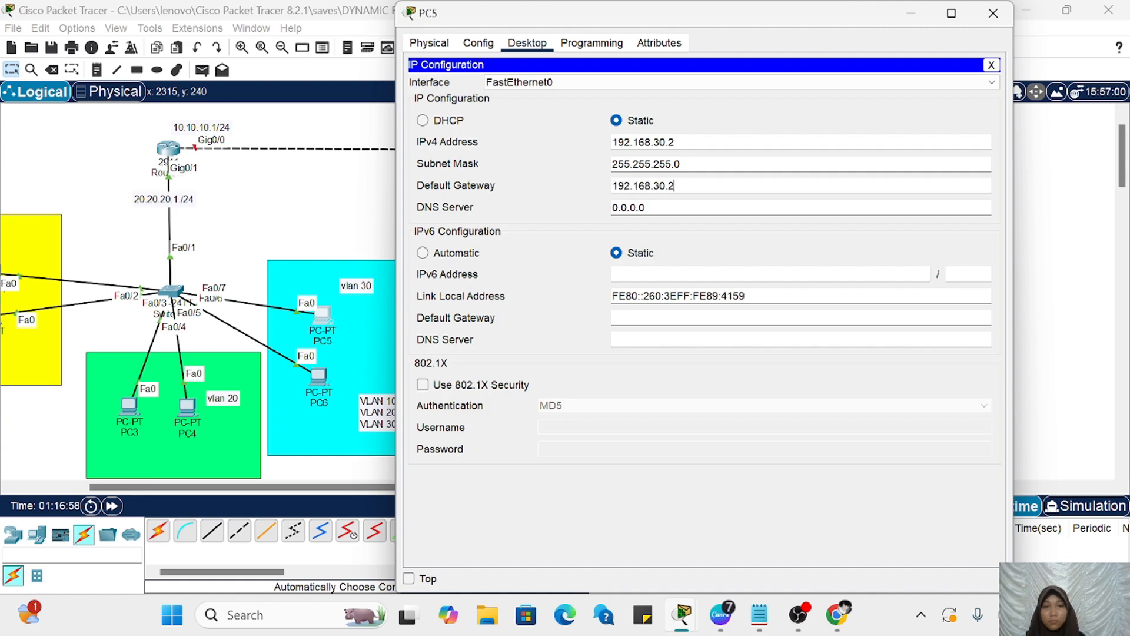
click(993, 12)
Step: Open PC6's IP configuration and try to assign it the static IPv4 address 192.168.30.2
click(319, 376)
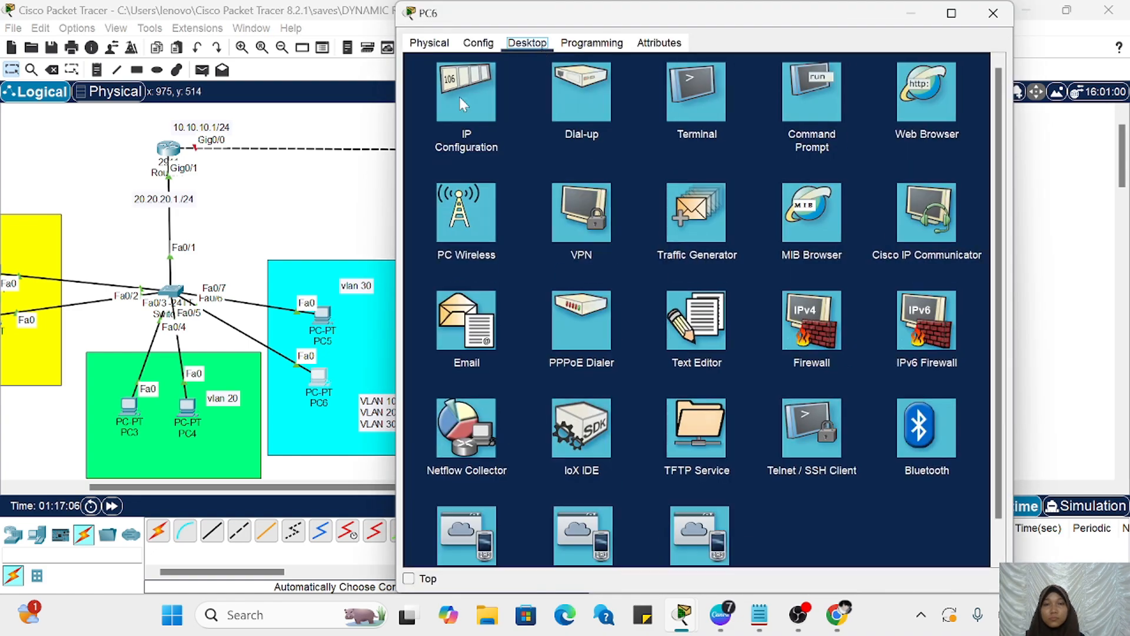
click(462, 97)
text(192.168.30.2)
key(ctrl+a)
key(Tab)
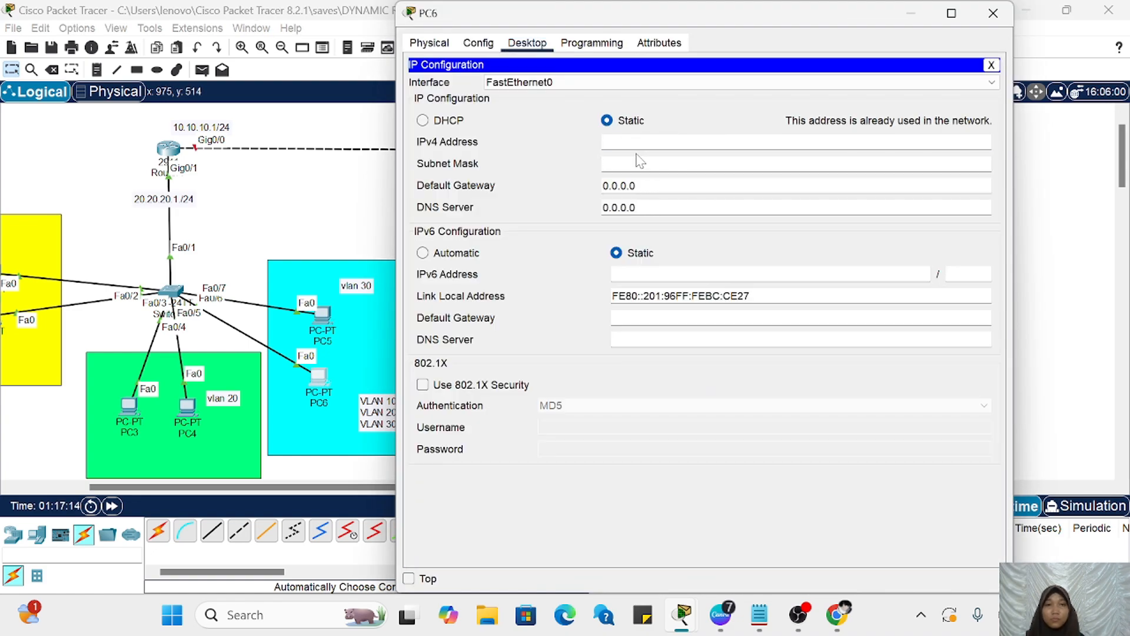
Step: Set PC6's IPv4 address to 192.168.30.3 and paste the copied address into its default gateway
key(ctrl+v)
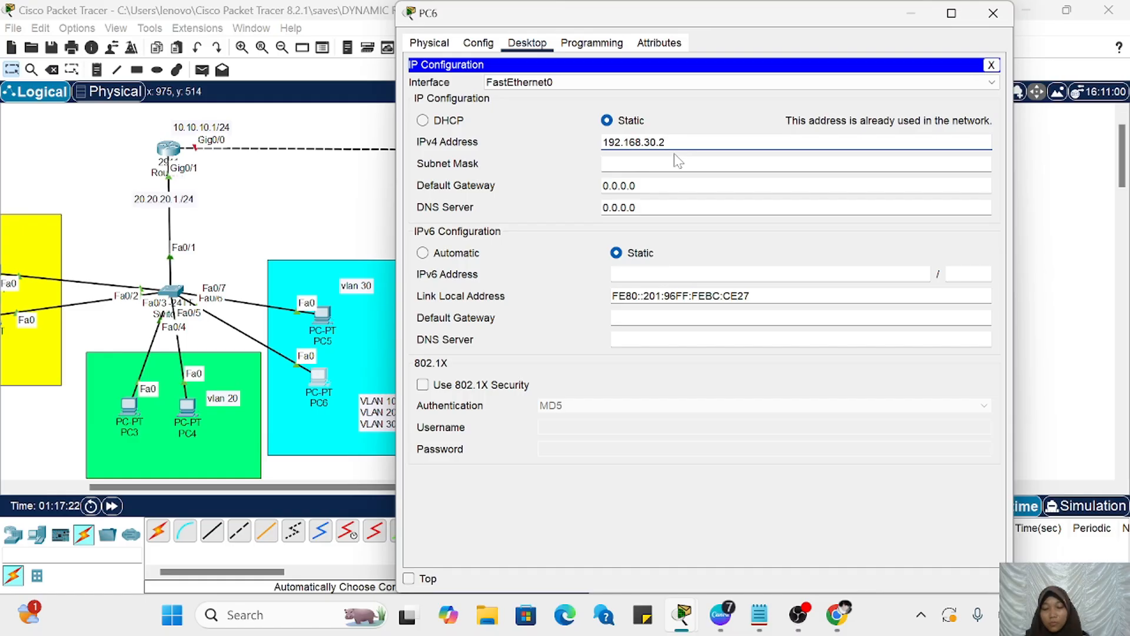
key(BackSpace)
text(3)
key(Tab)
key(Tab)
key(ctrl+v)
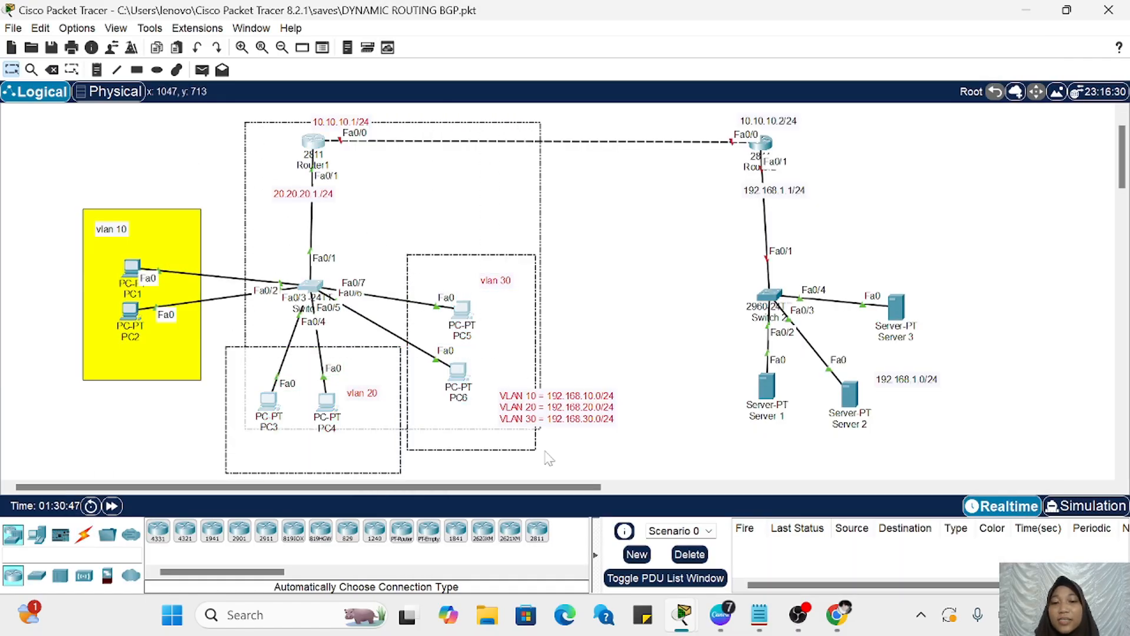
drag(701, 113, 928, 387)
click(843, 229)
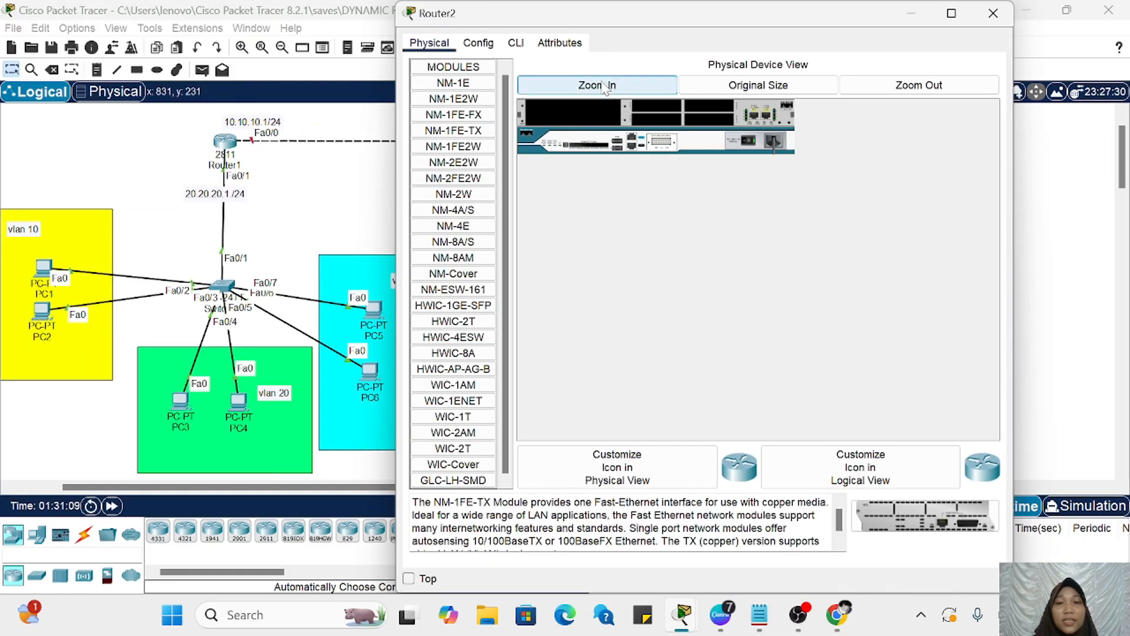
Step: Enlarge Router2's physical device view and switch the router's power off
click(604, 86)
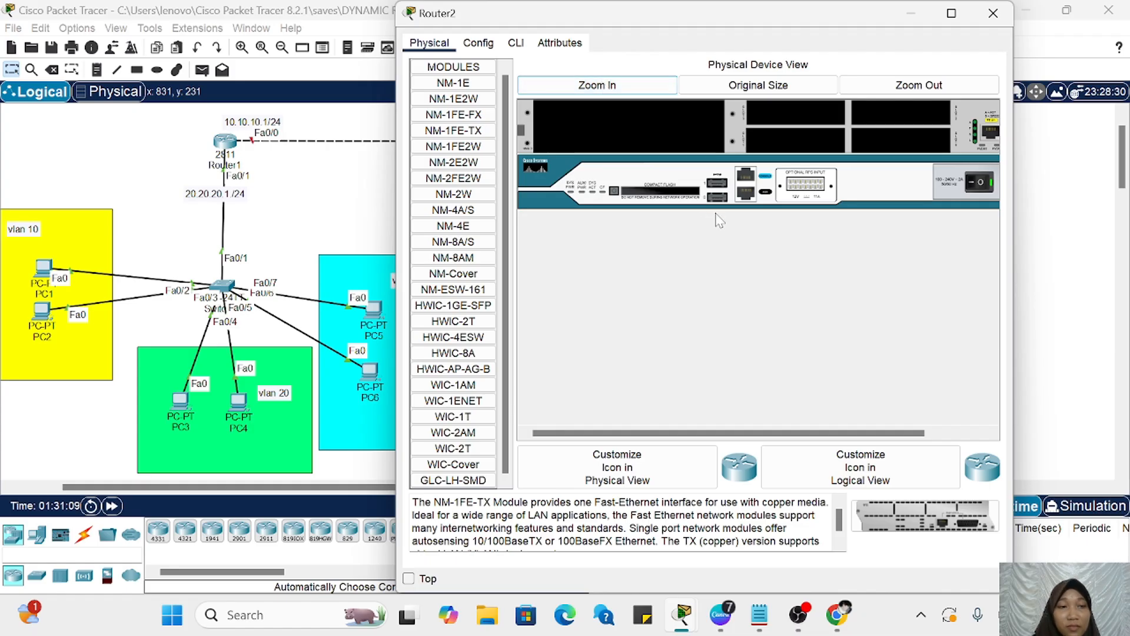
scroll(716, 219, right, 3)
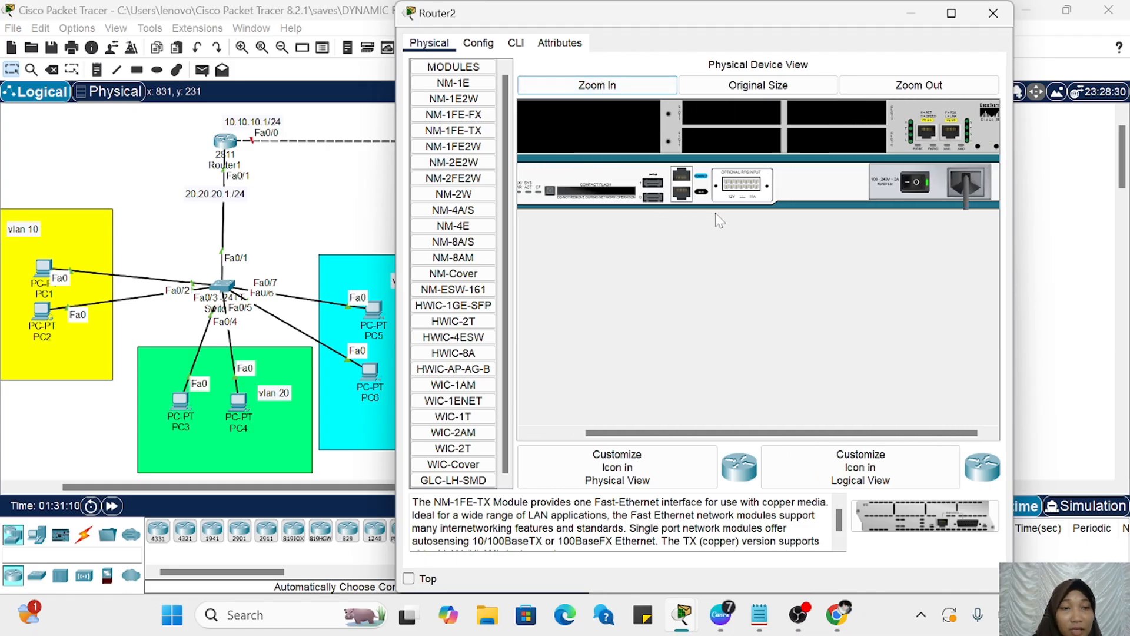
click(906, 183)
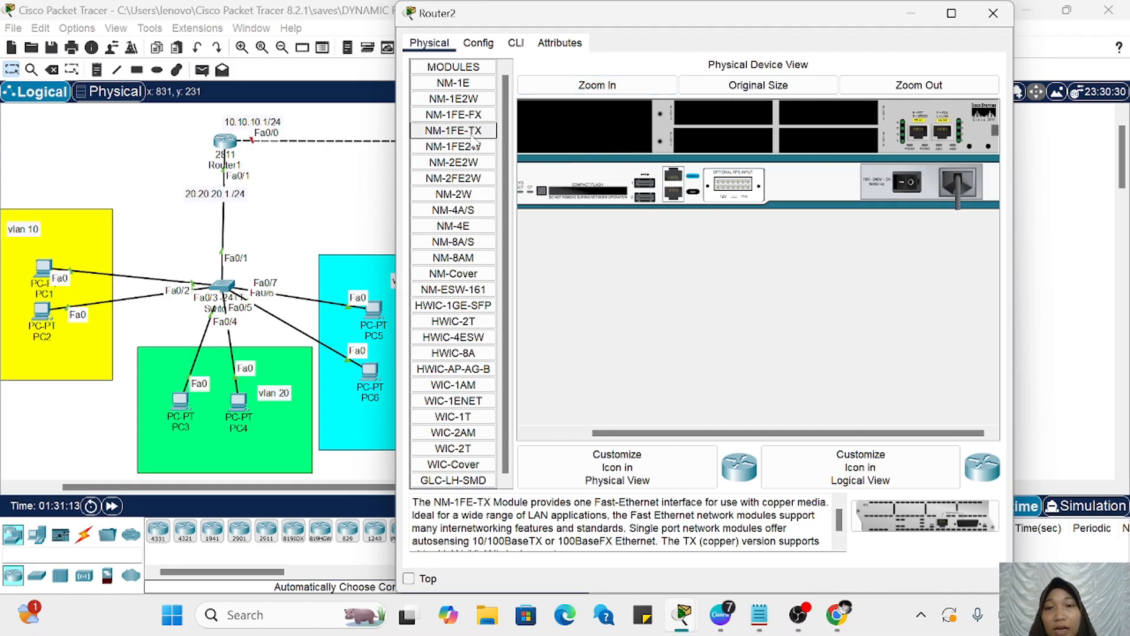
Step: Install an NM-1FE-TX module in Router2's large empty slot and switch the router's power back on
scroll(580, 172, left, 3)
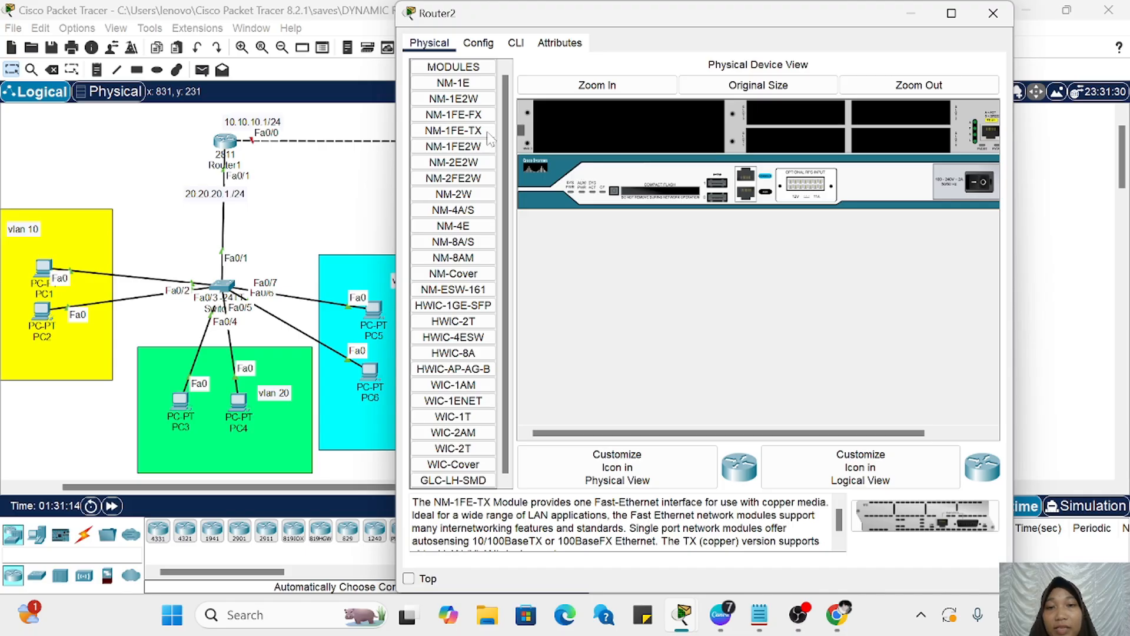
drag(487, 138, 633, 125)
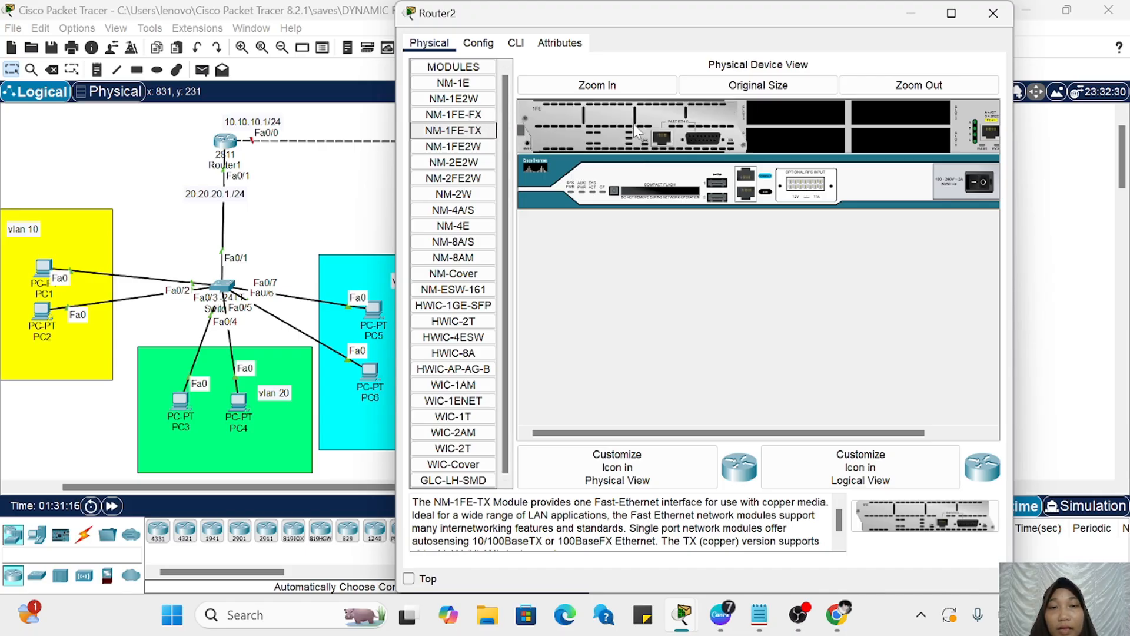
click(982, 186)
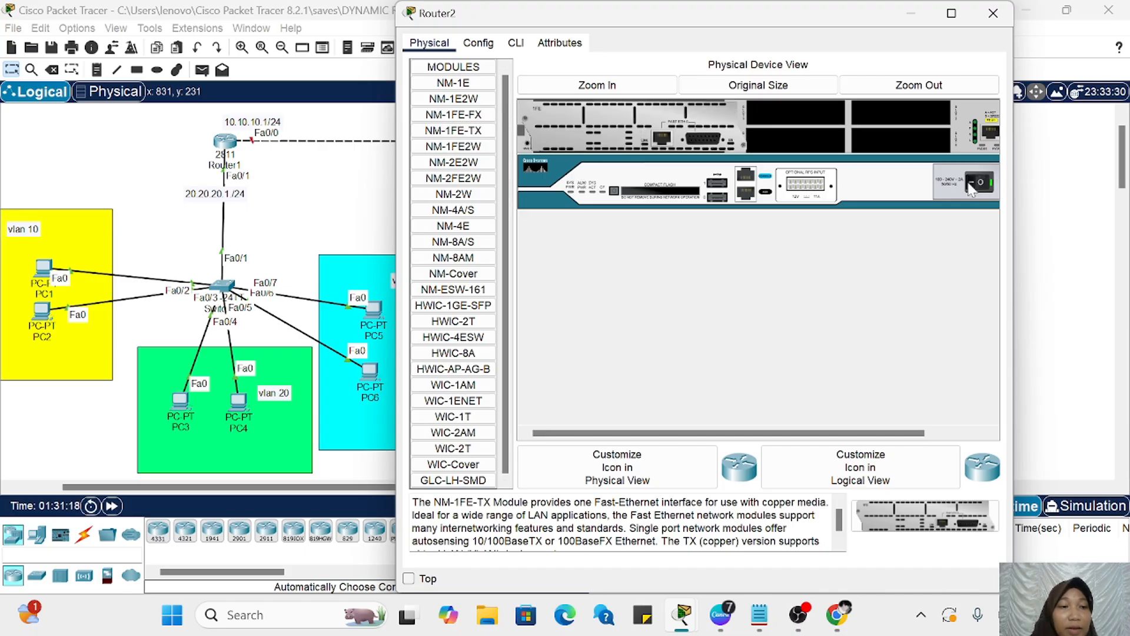
click(899, 89)
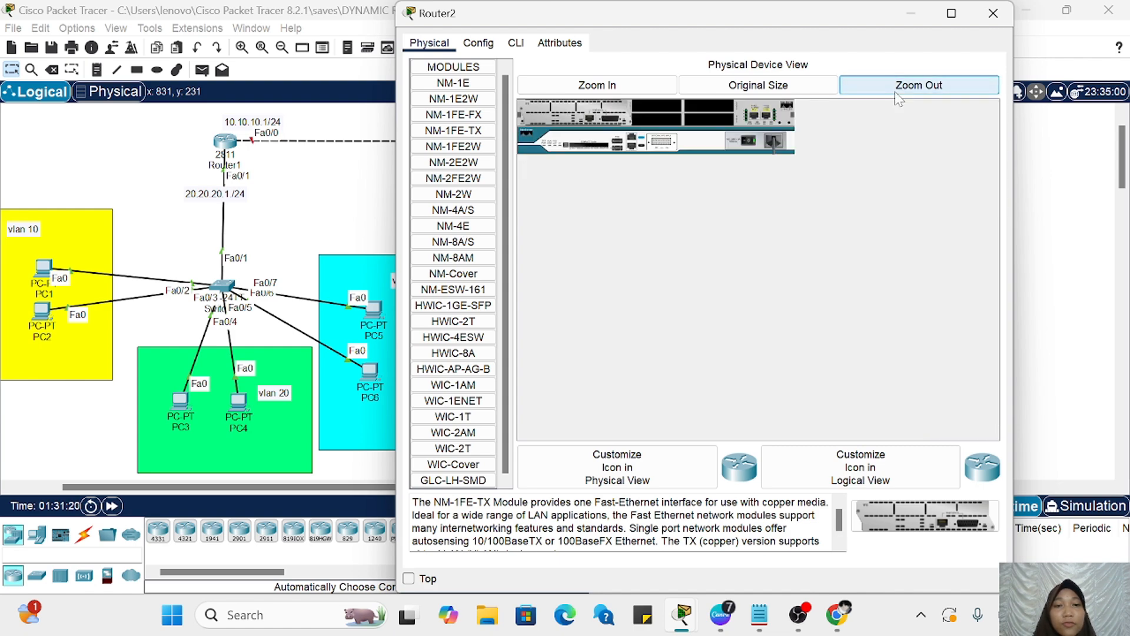
Step: Open Router2's command line and answer n to the initial configuration dialog to reach the user prompt
click(516, 44)
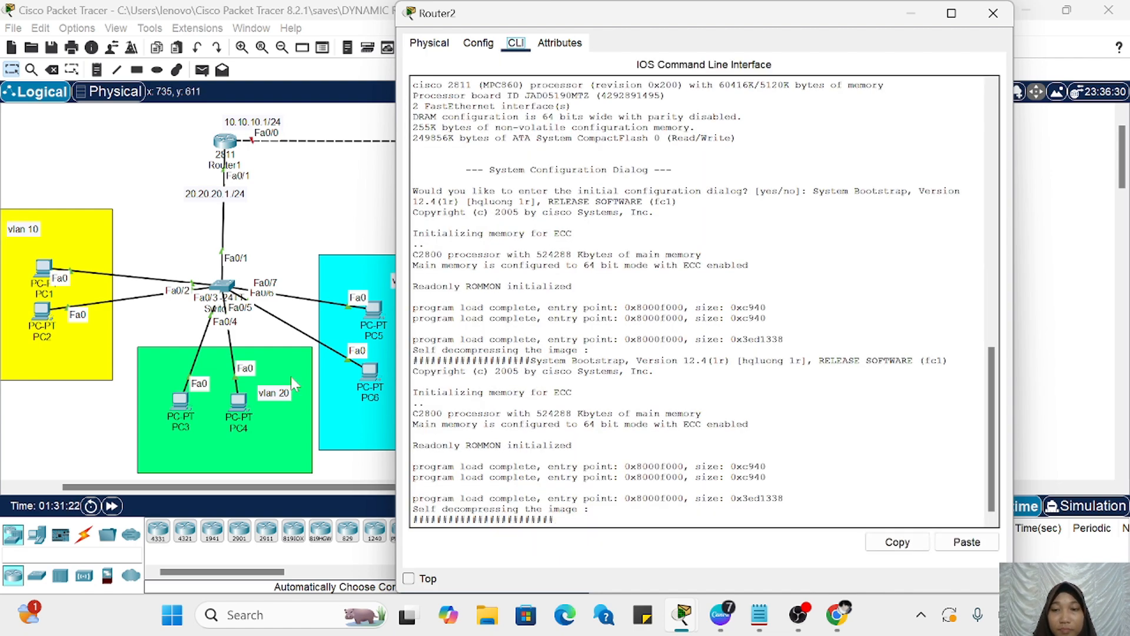
scroll(291, 376, right, 5)
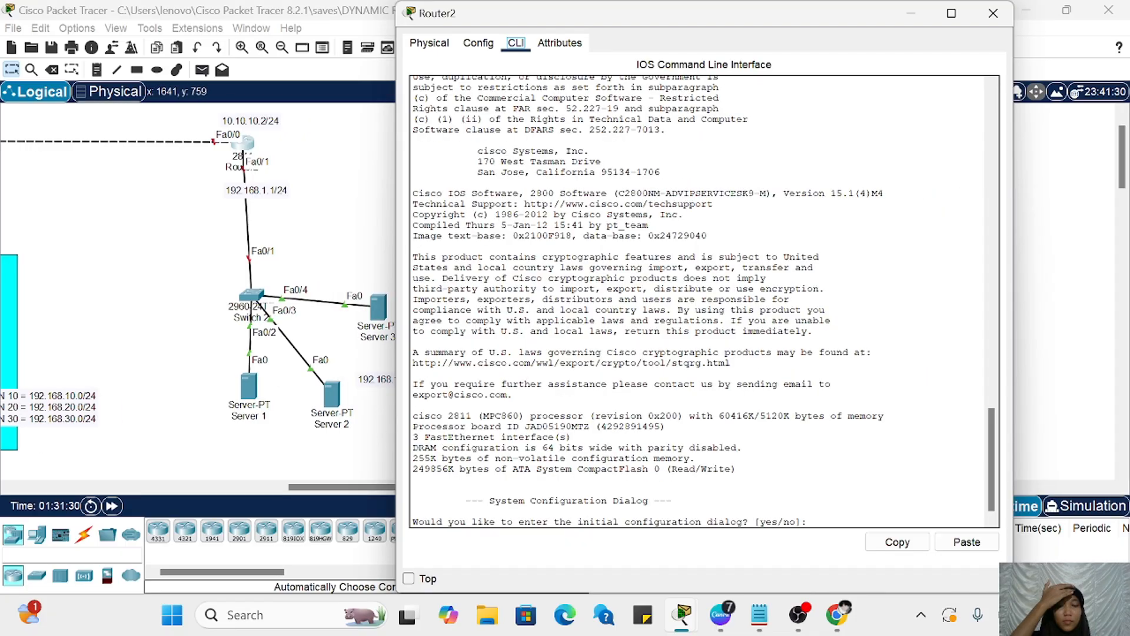
click(813, 521)
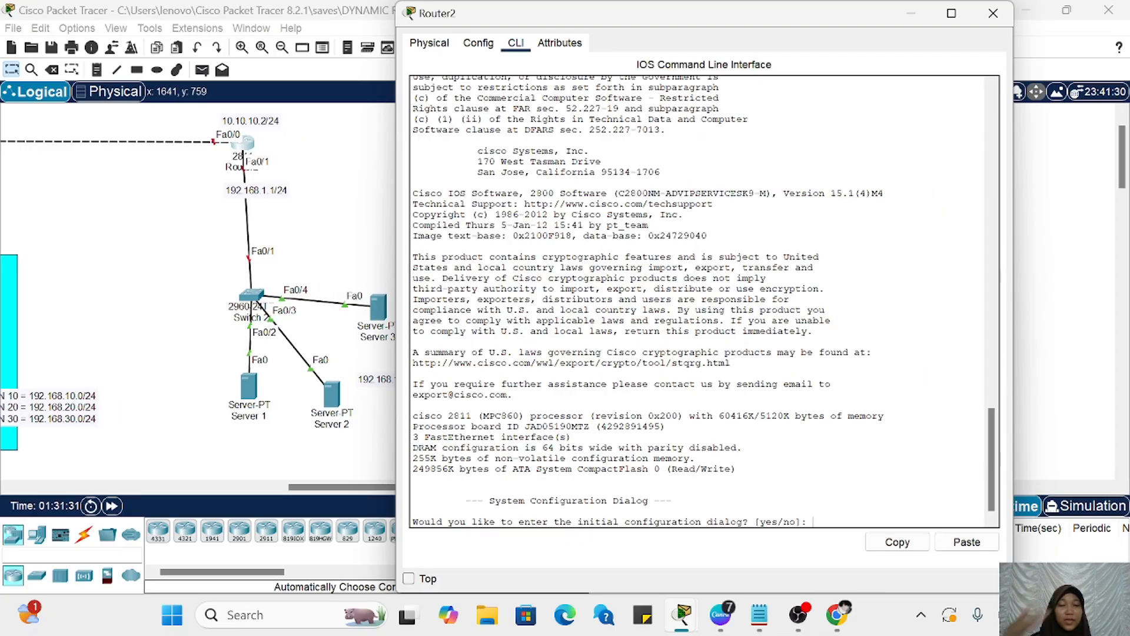
text(n)
key(Return)
key(Return)
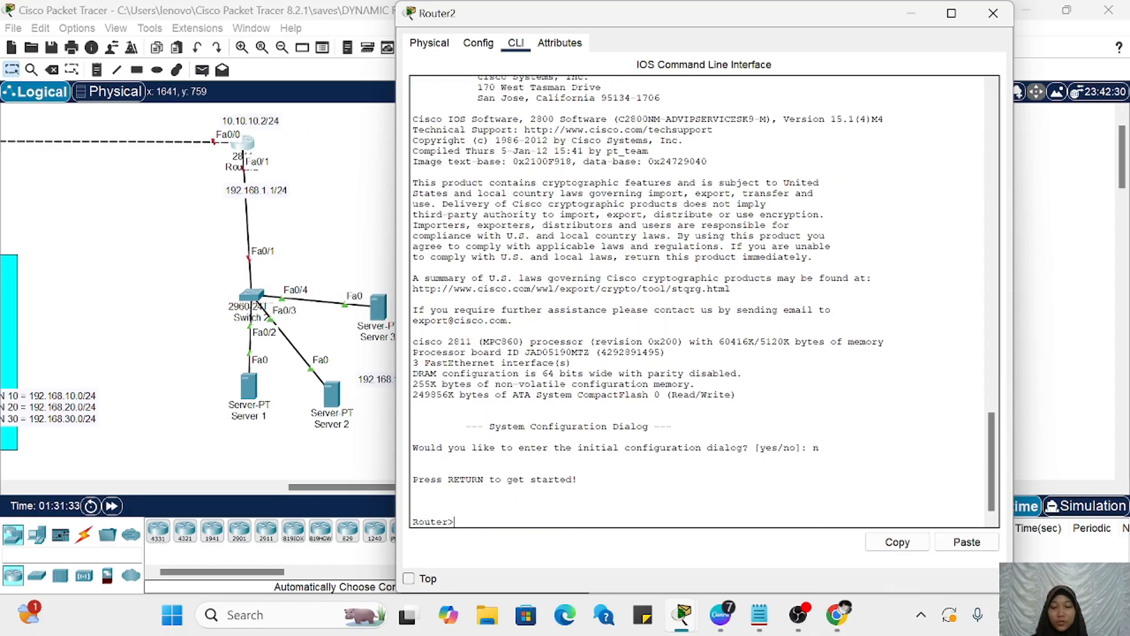
Step: Enter privileged mode with en and global configuration mode with conf t on Router2
text(en)
key(Return)
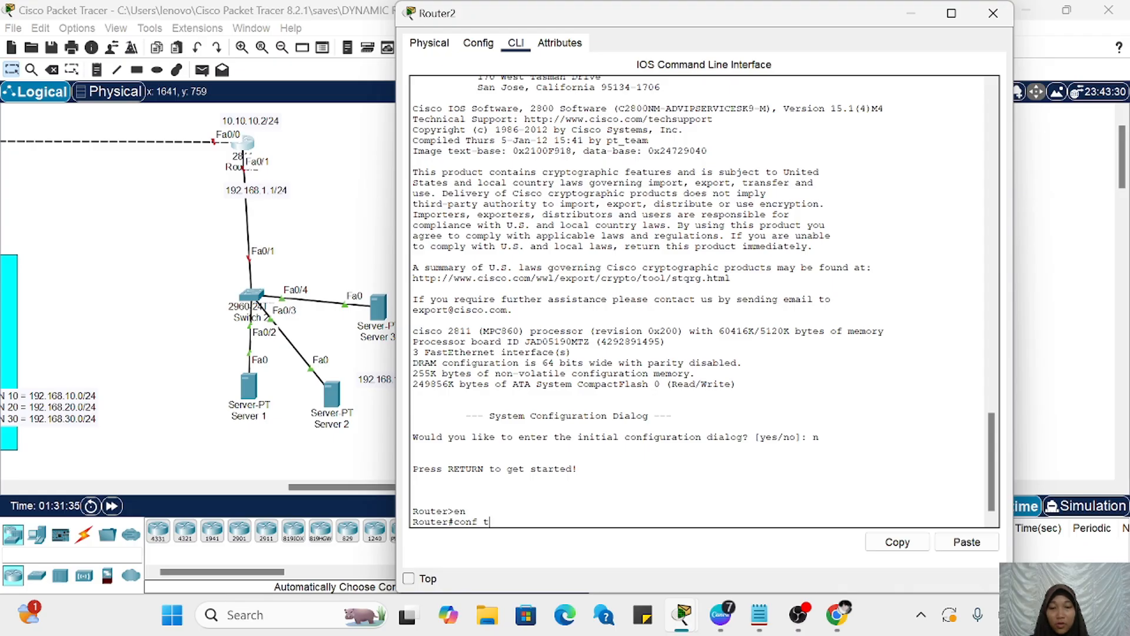
text(conf t)
key(Return)
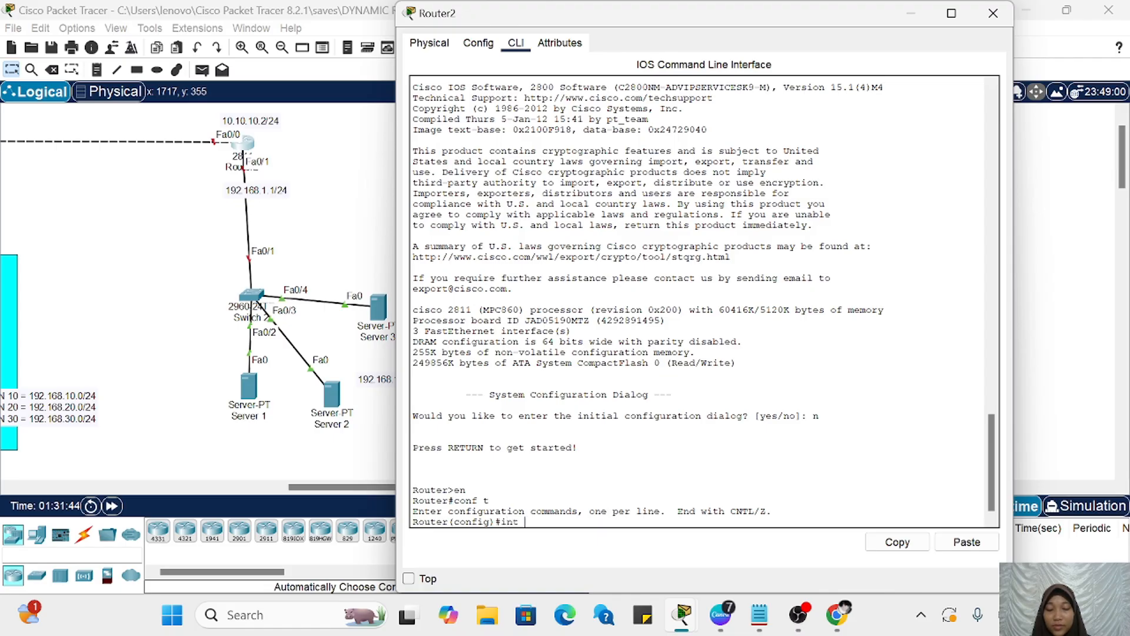
Step: Assign 10.10.10.2 255.255.255.0 to Router2's interface fa0/0 and enable it with no sh
text(int fa0/0)
key(Return)
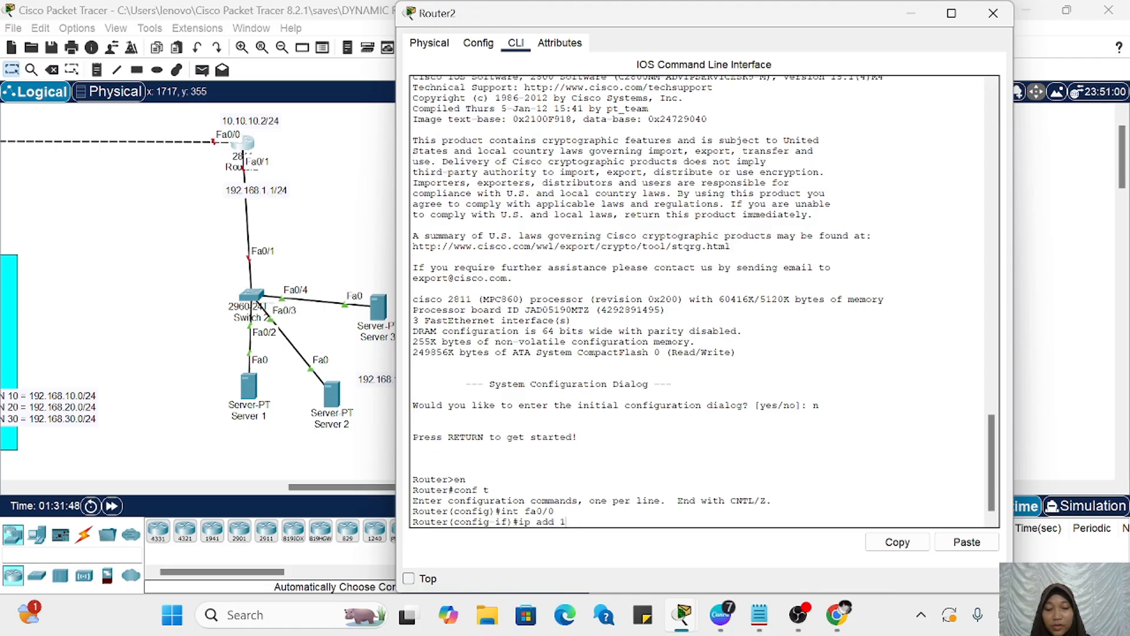
text(ip add 10.10.10)
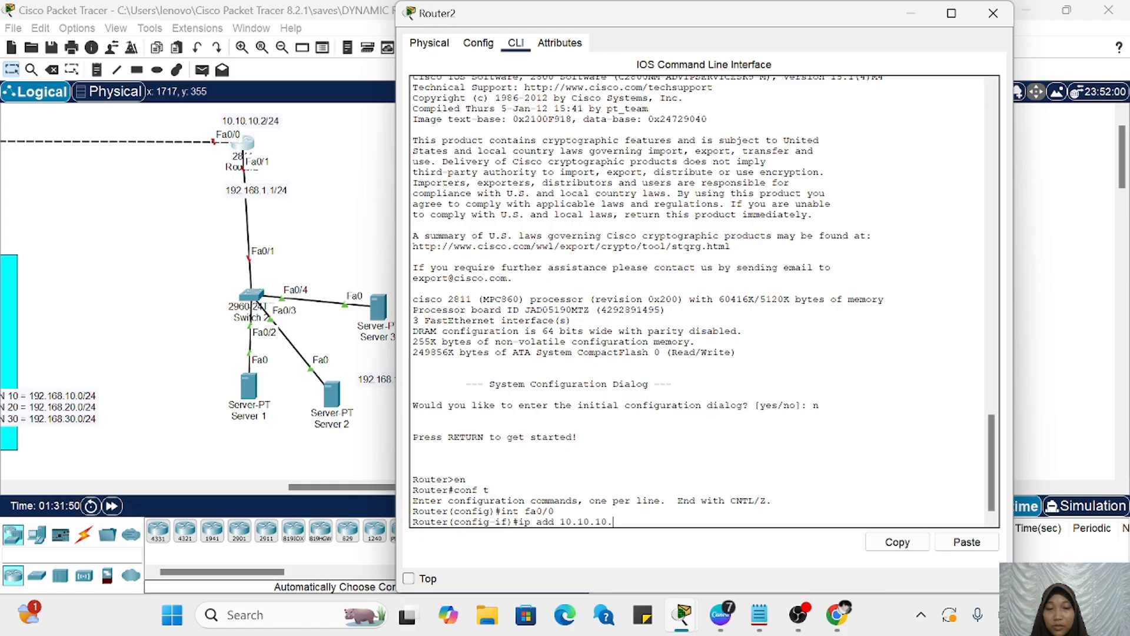
text(.2)
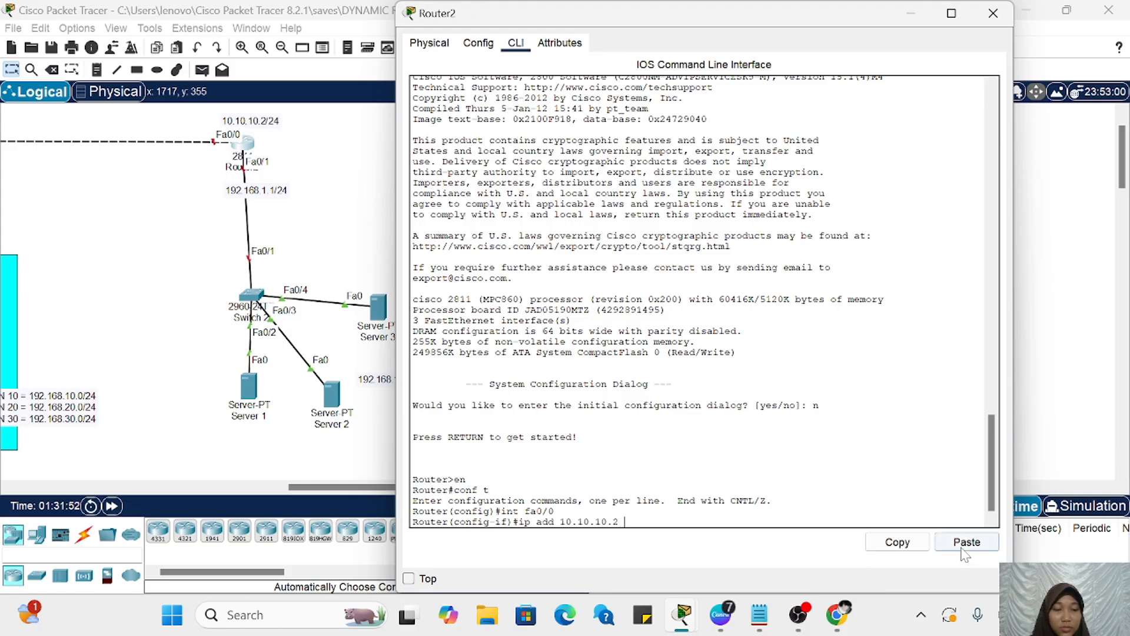
click(966, 541)
key(Return)
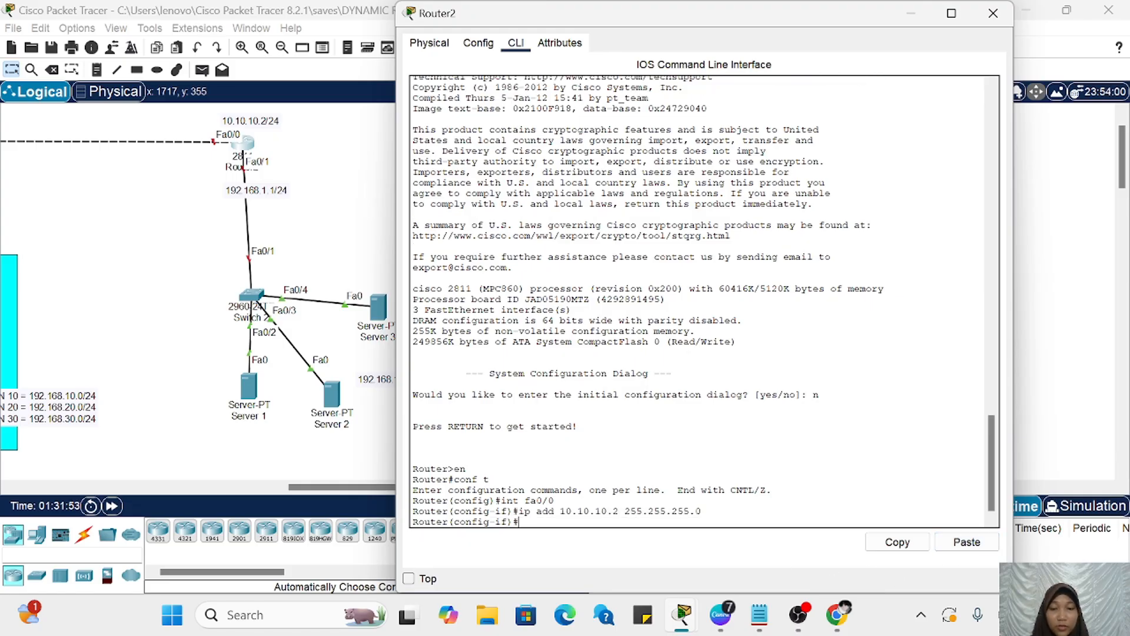
key(Return)
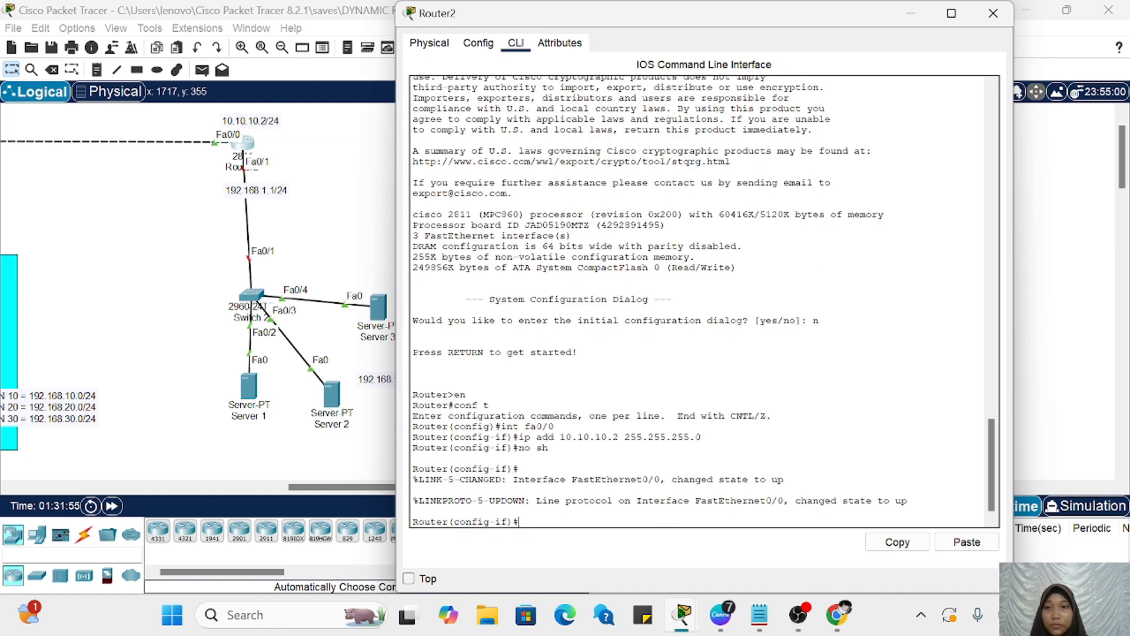
Step: Exit fa0/0, assign 192.168.1.1 255.255.255.0 to Router2's interface fa0/1 and enable it with no sh
scroll(343, 401, left, 5)
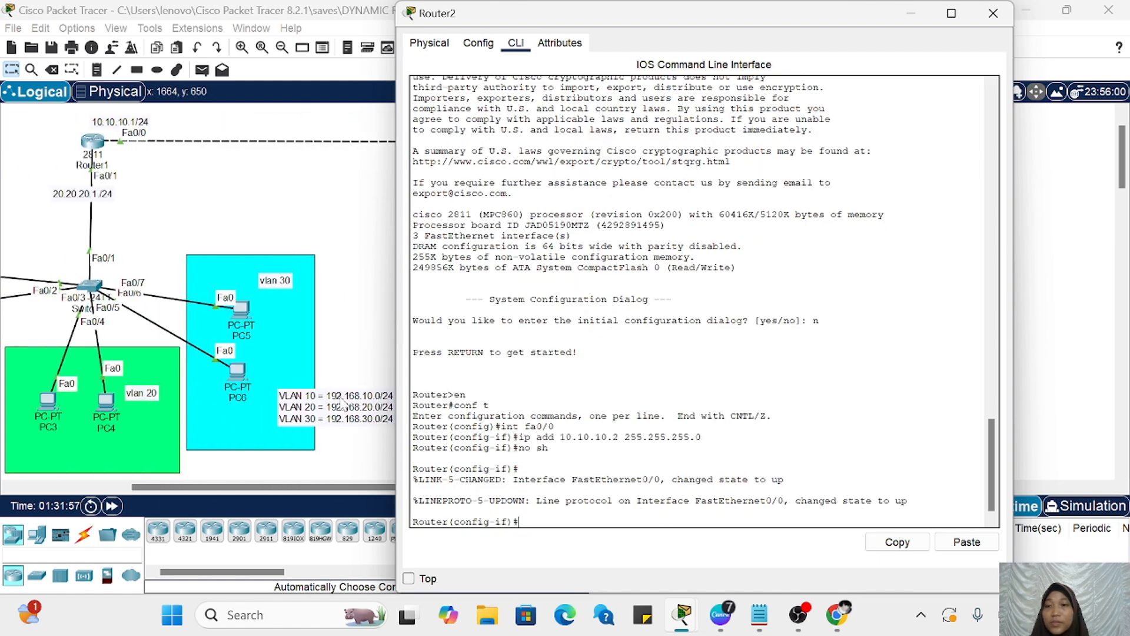
scroll(344, 405, right, 6)
scroll(344, 404, left, 3)
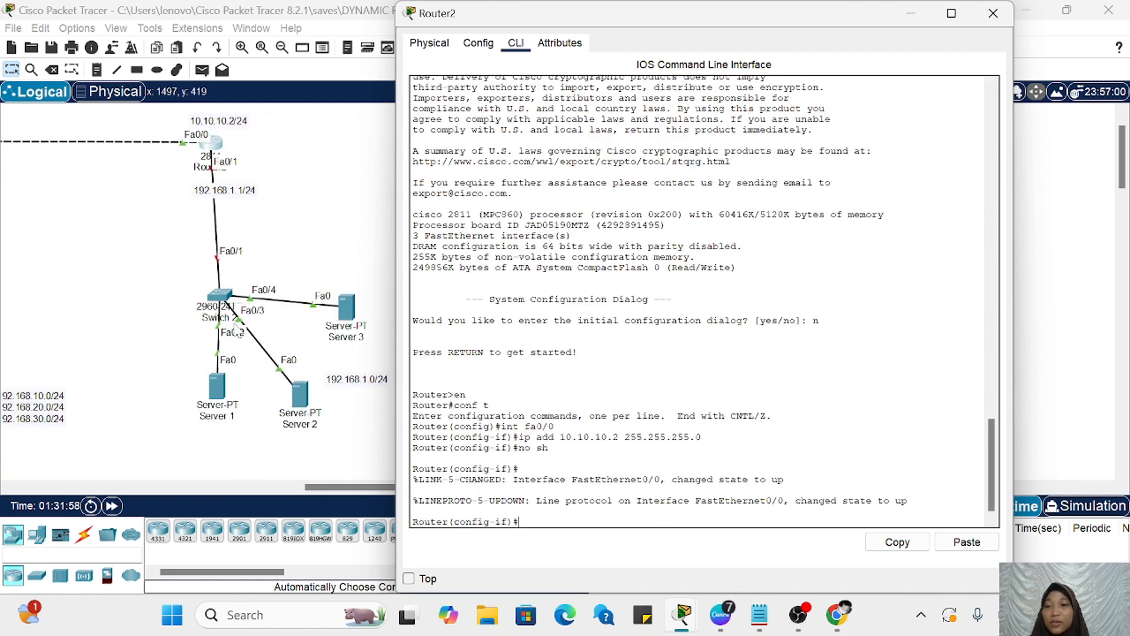
text(ex)
key(Return)
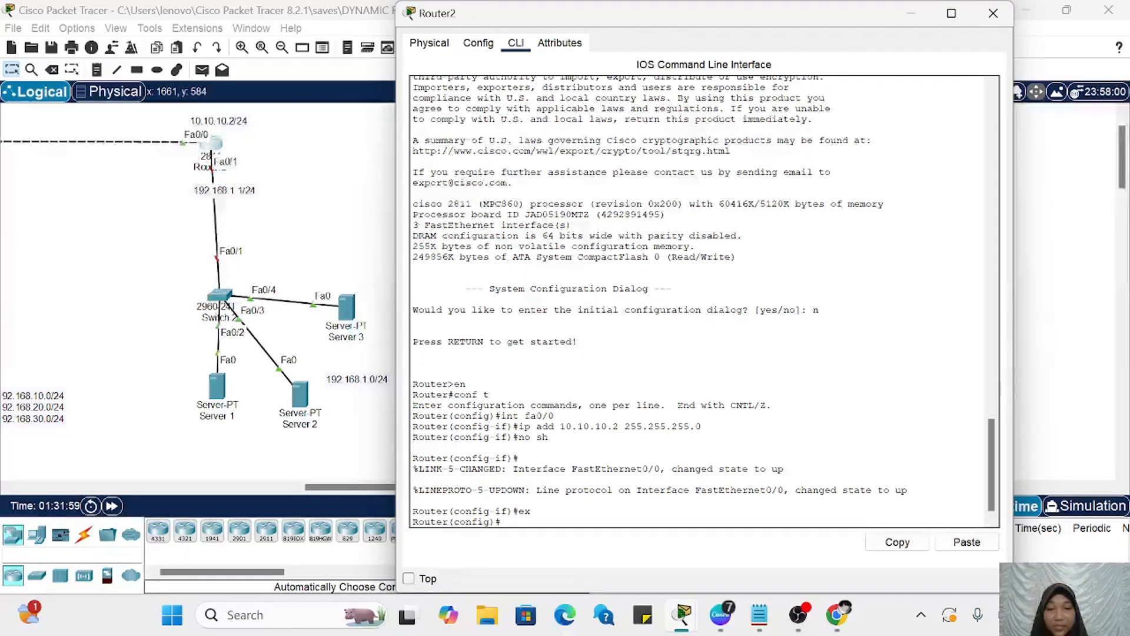
text(int fa)
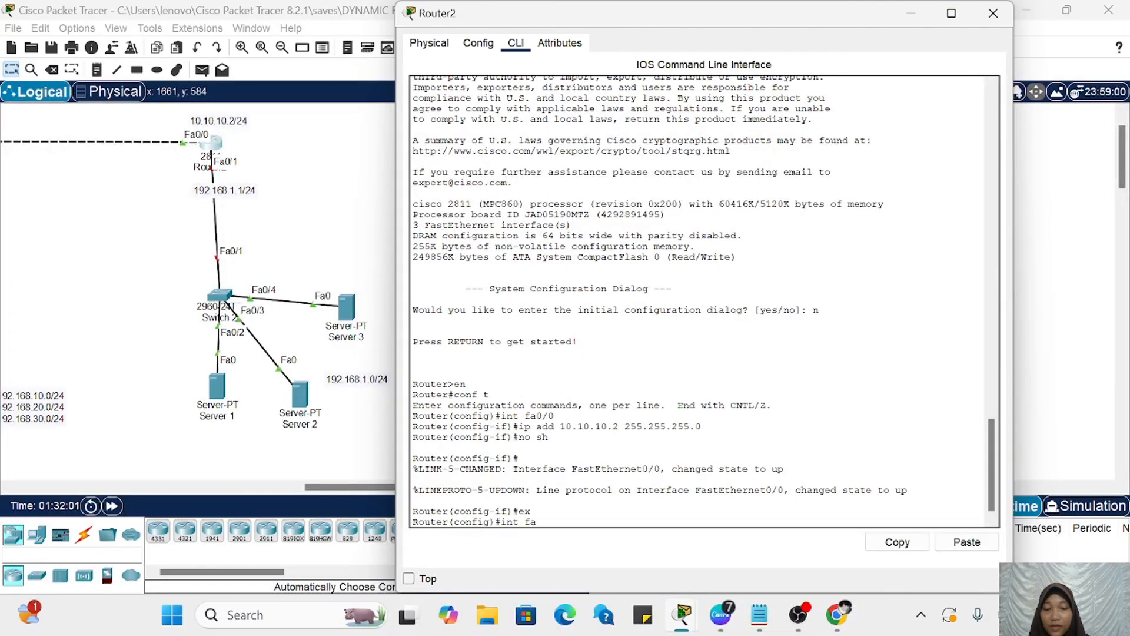
text(0/1)
key(Return)
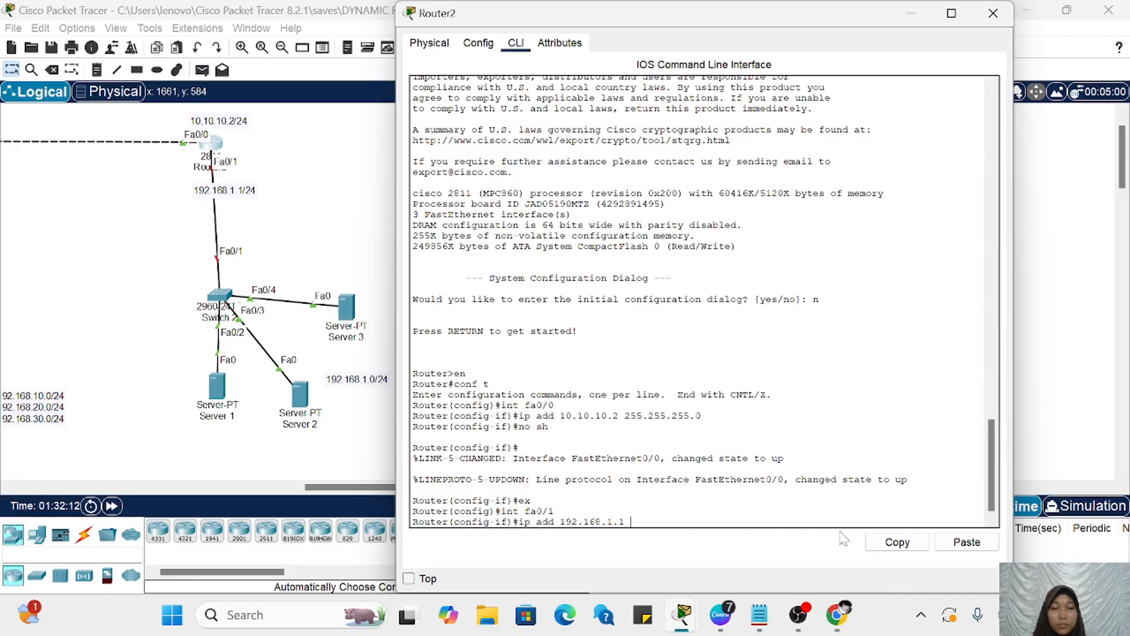
click(967, 542)
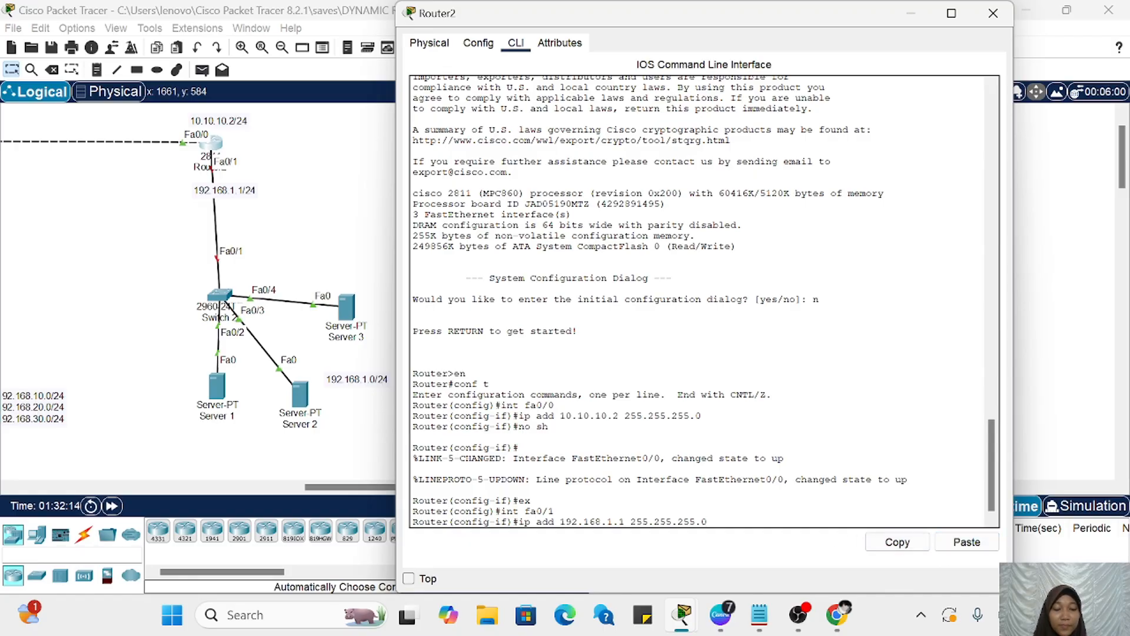
key(Return)
text(no sh)
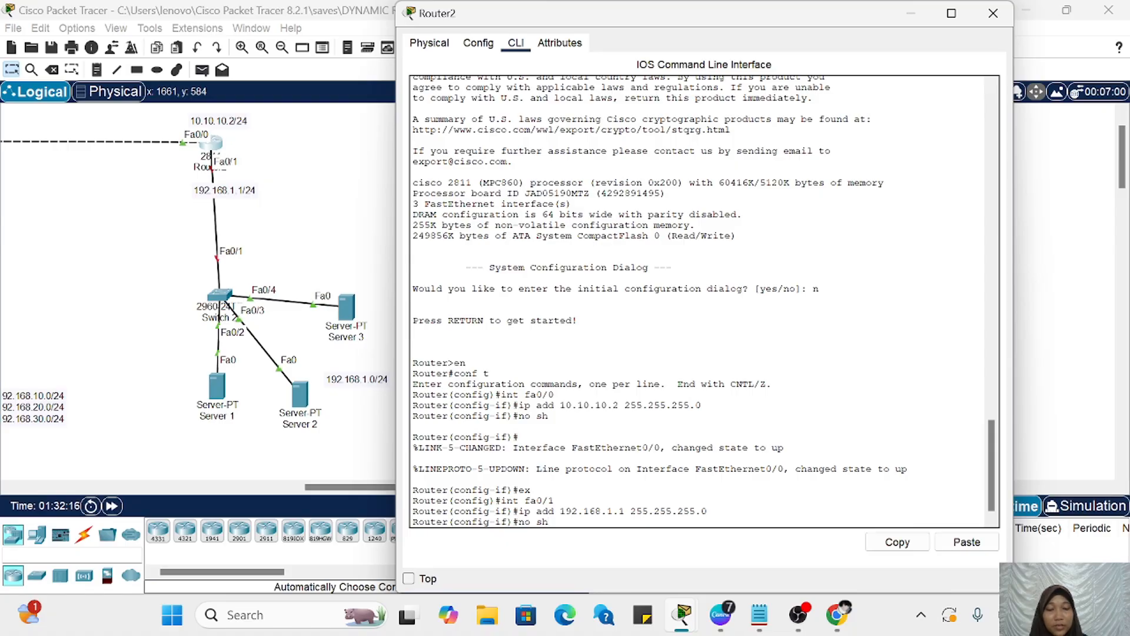
key(Return)
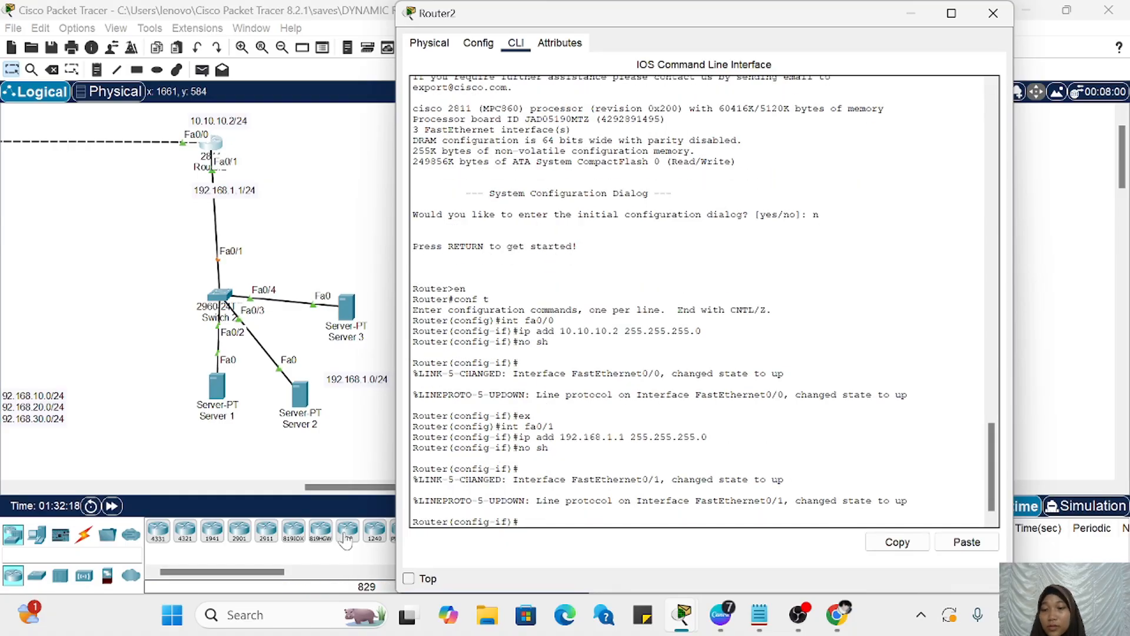
Step: Fast-forward the simulation time to bring up the link between Router2 and the server switch
click(111, 507)
click(112, 508)
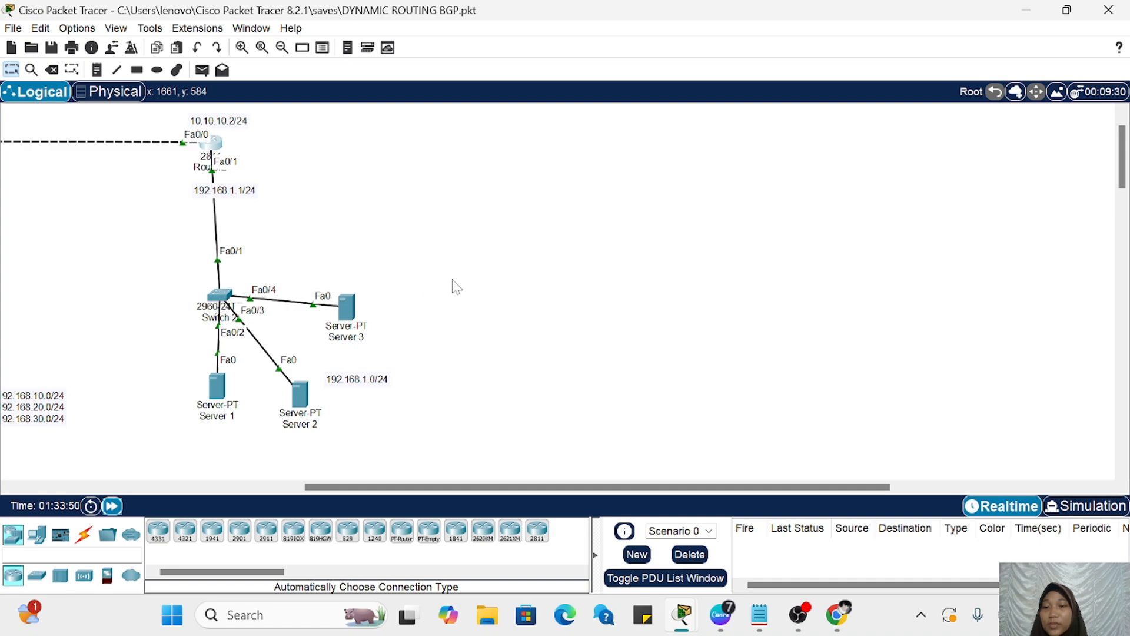
scroll(454, 285, left, 10)
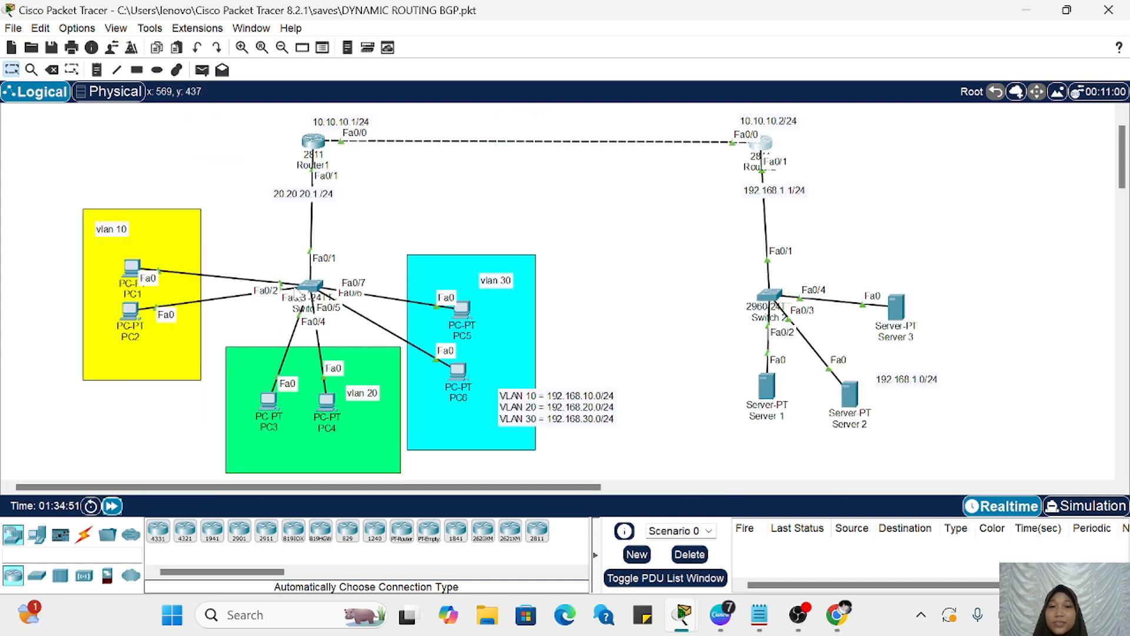
scroll(296, 288, up, 1)
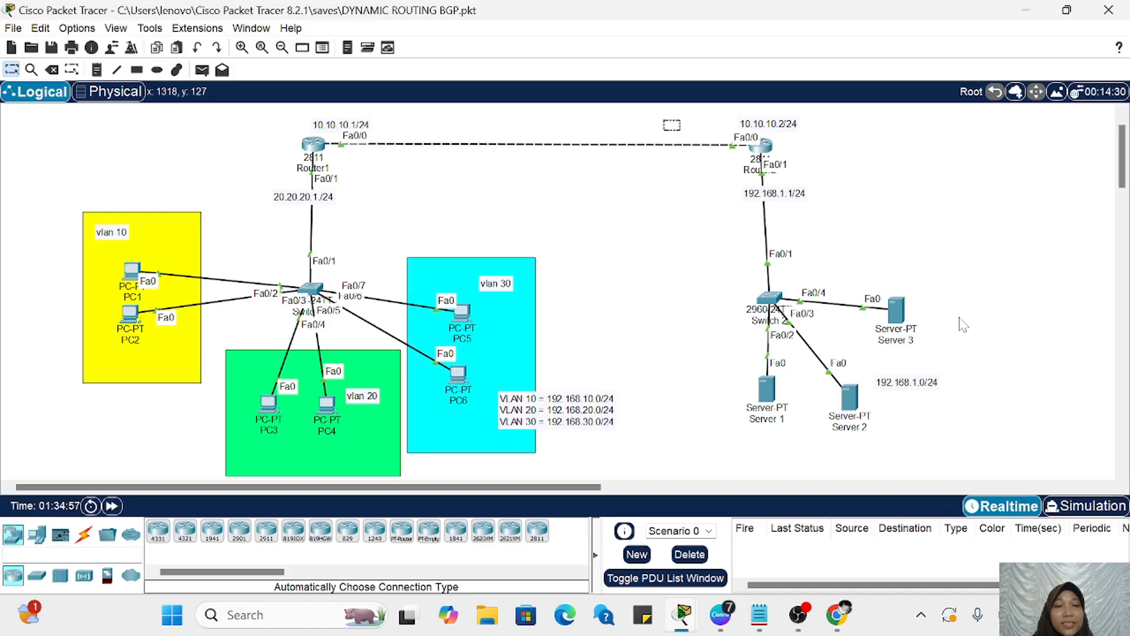
drag(963, 324, 1008, 467)
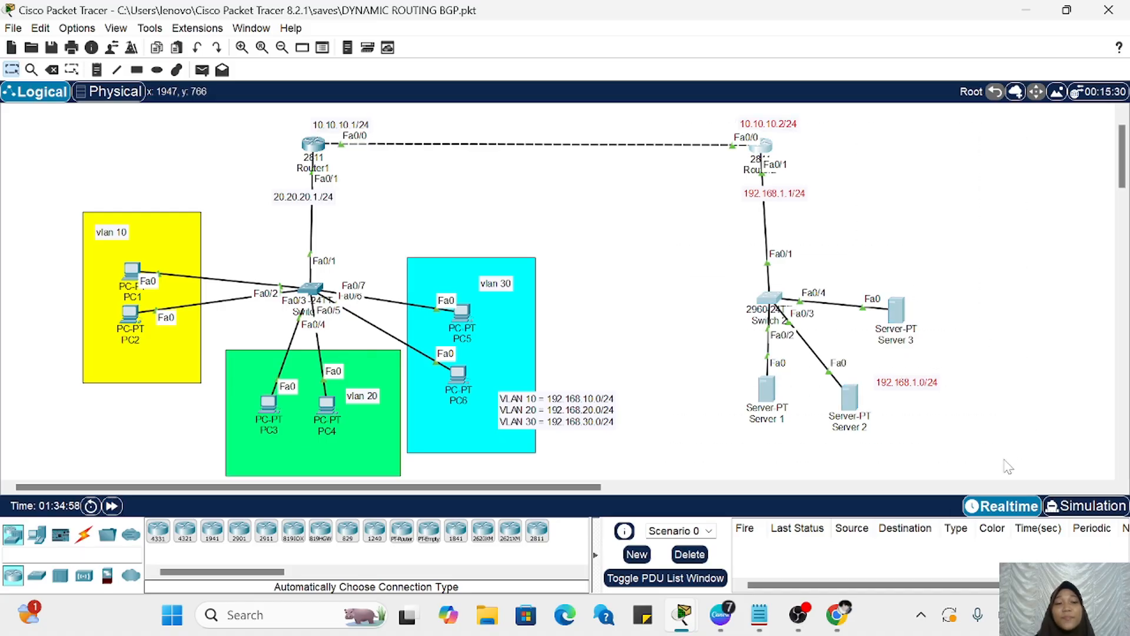
click(1004, 457)
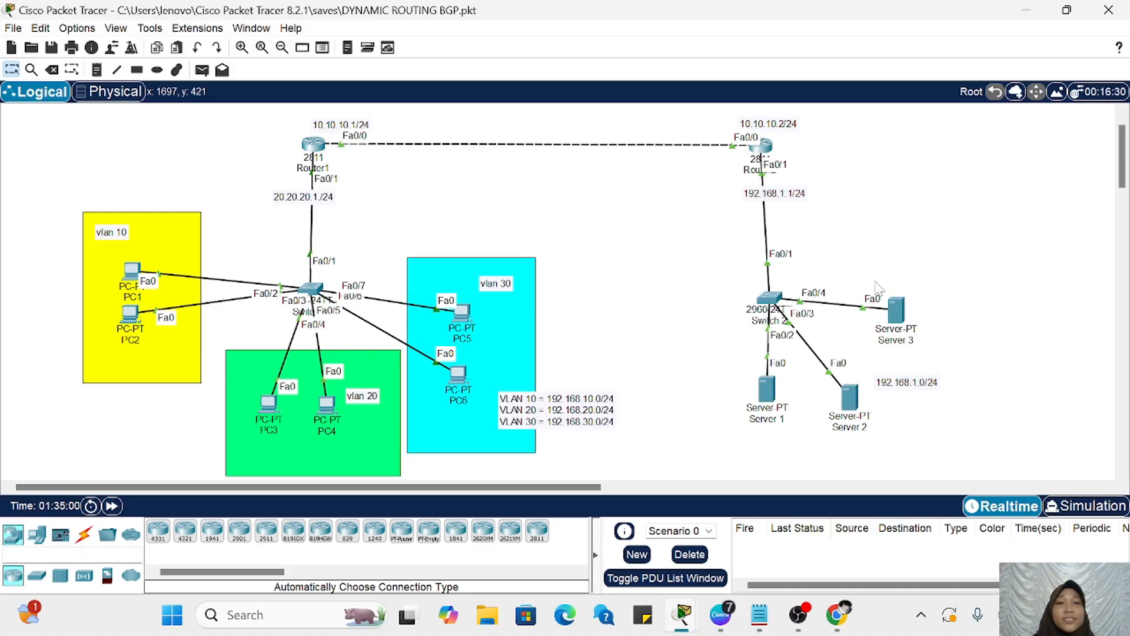
scroll(878, 287, right, 5)
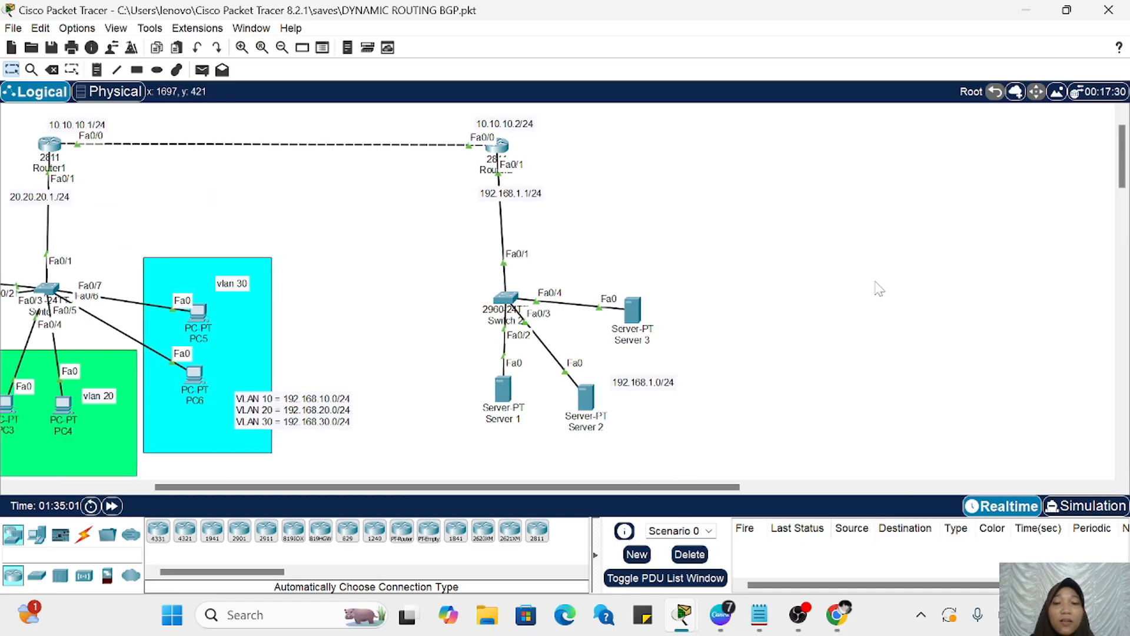
scroll(879, 287, left, 2)
mouse_move(40, 194)
mouse_down()
mouse_move(348, 313)
mouse_move(389, 335)
mouse_move(397, 355)
mouse_up()
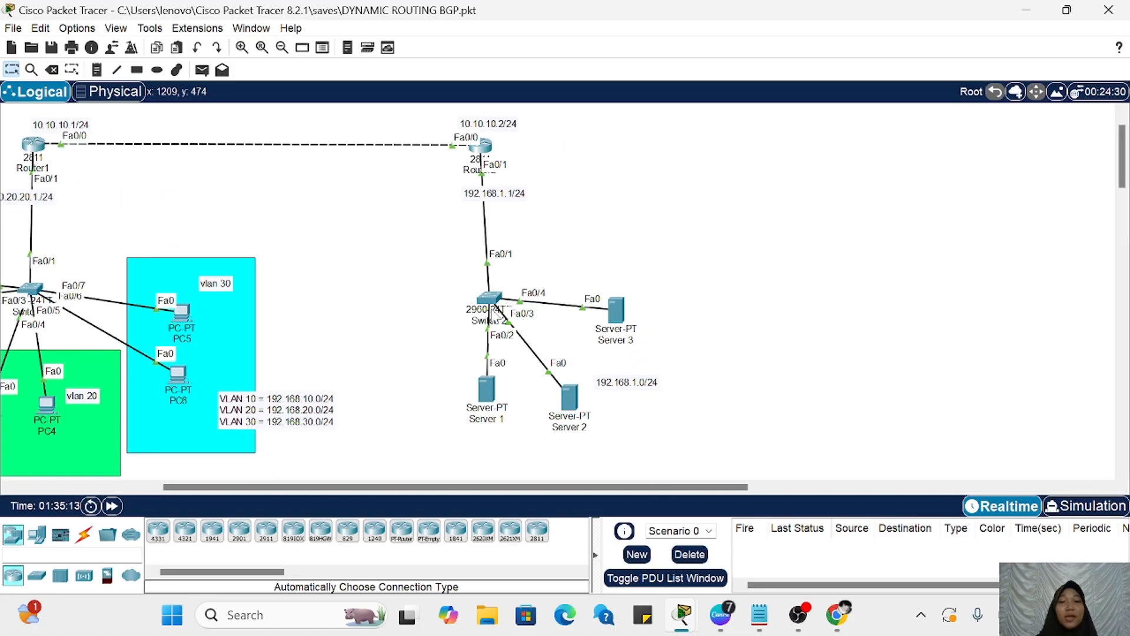
Step: Reopen Router2's command line, exit interface configuration and create a DHCP pool named server
click(487, 150)
scroll(370, 282, right, 10)
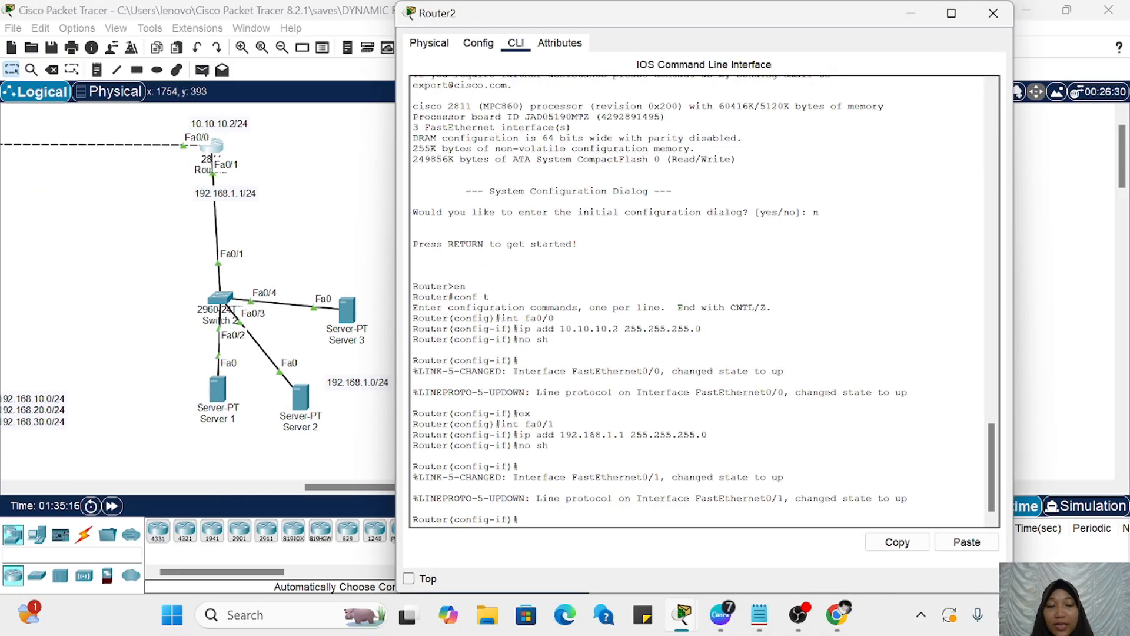
key(Return)
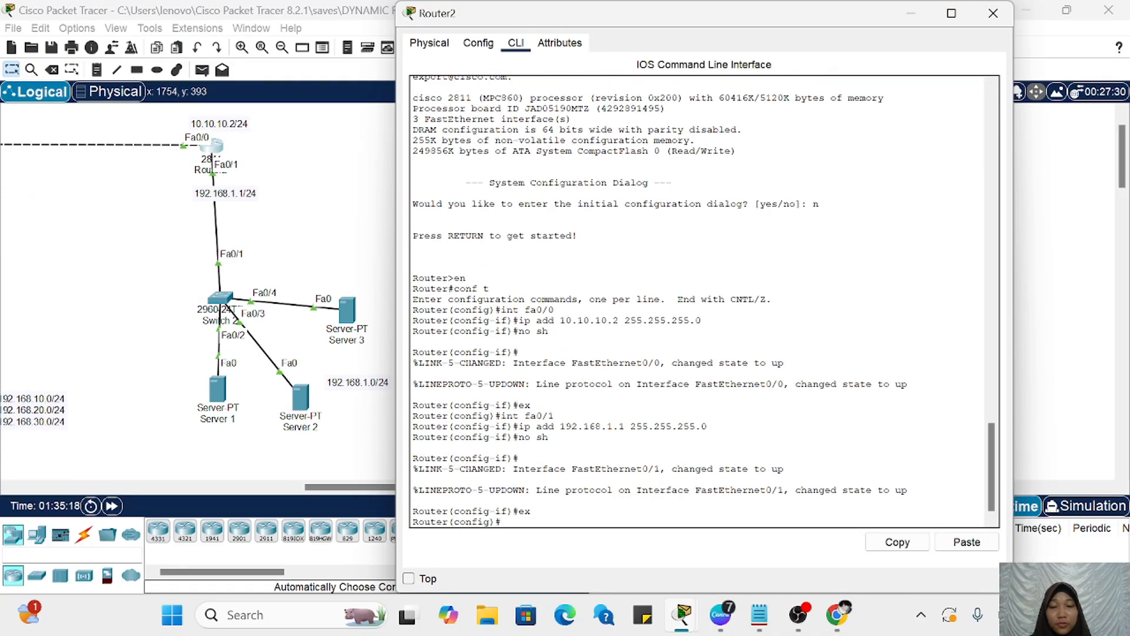
key(Return)
text(ip dhcp pool)
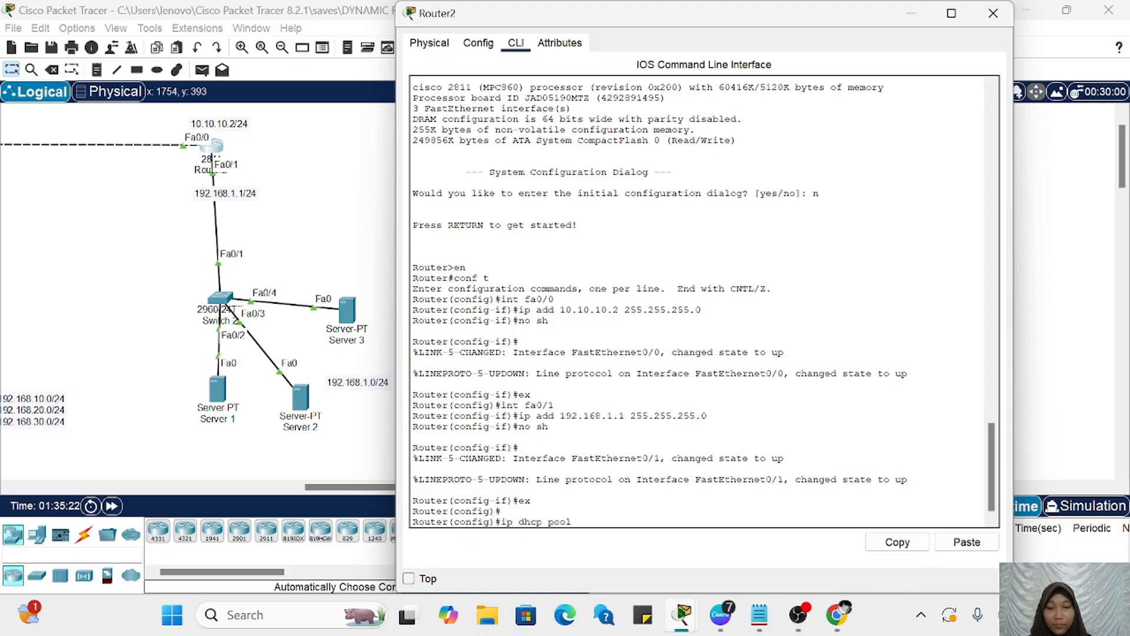
key(Return)
key(Up)
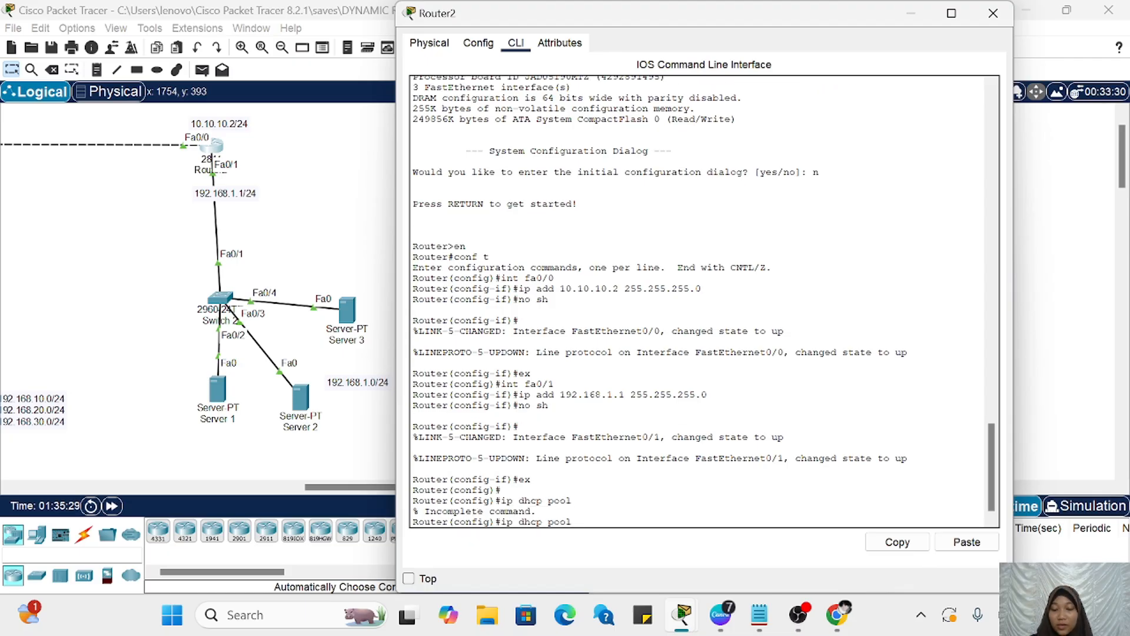
text(serve)
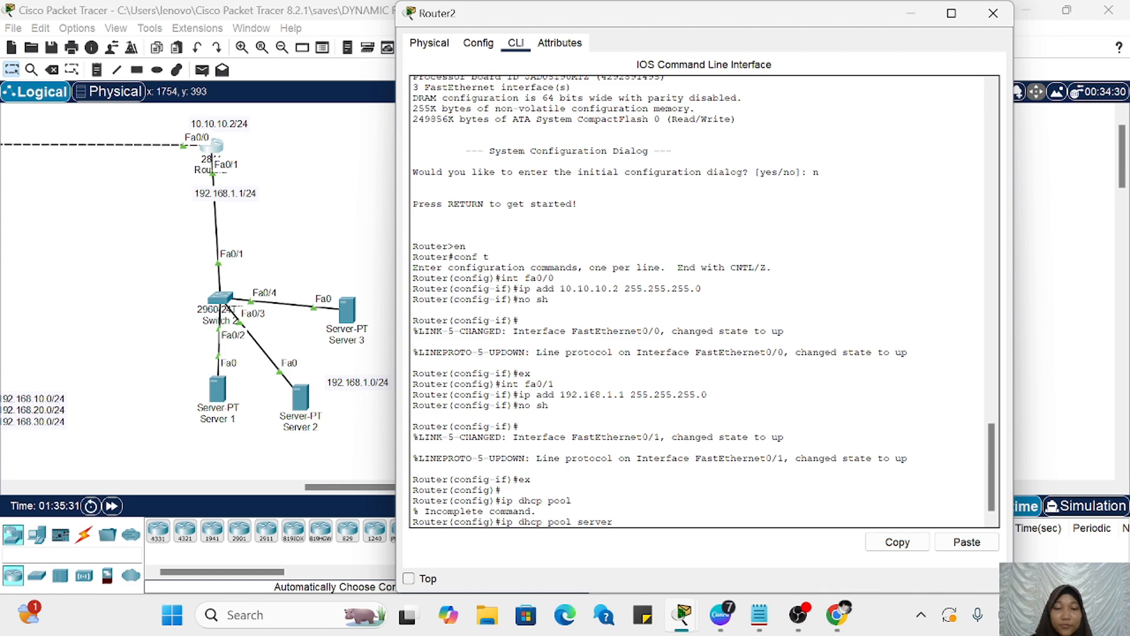
text(r)
key(Return)
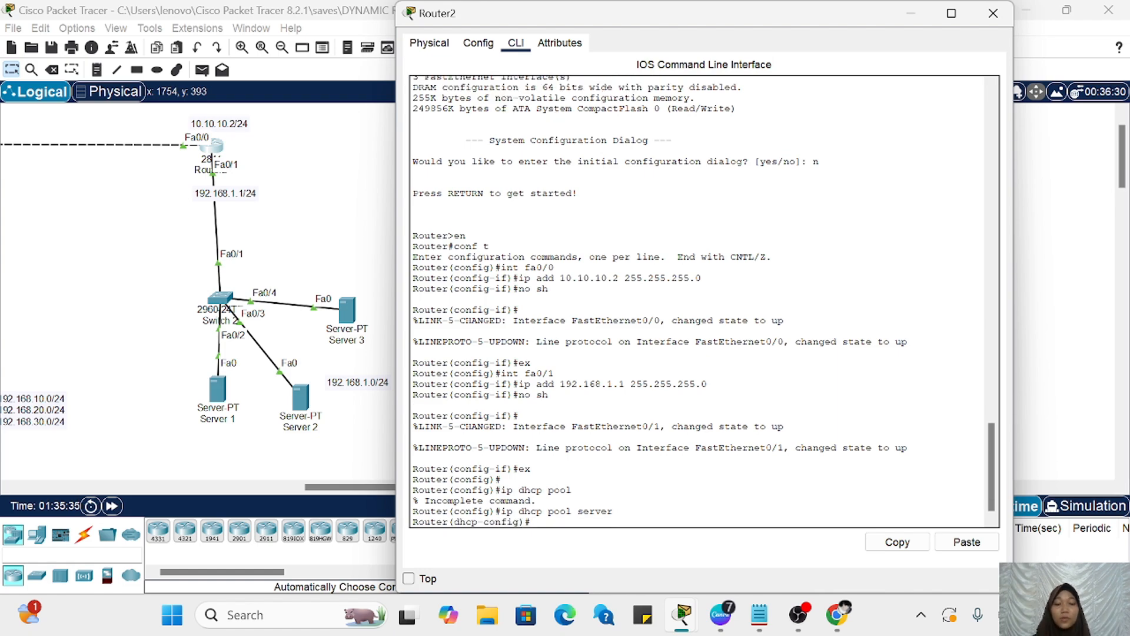
Step: Set the DHCP pool's network to 192.168.1.0 with mask 255.255.255.0
text(netw 192.168.1.0)
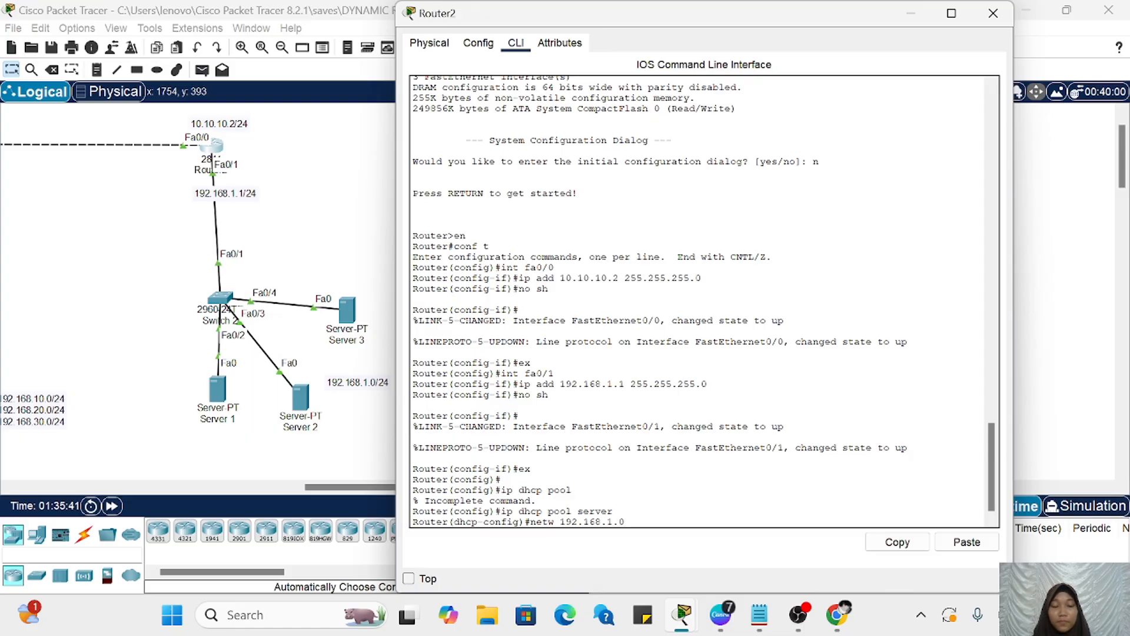
click(967, 542)
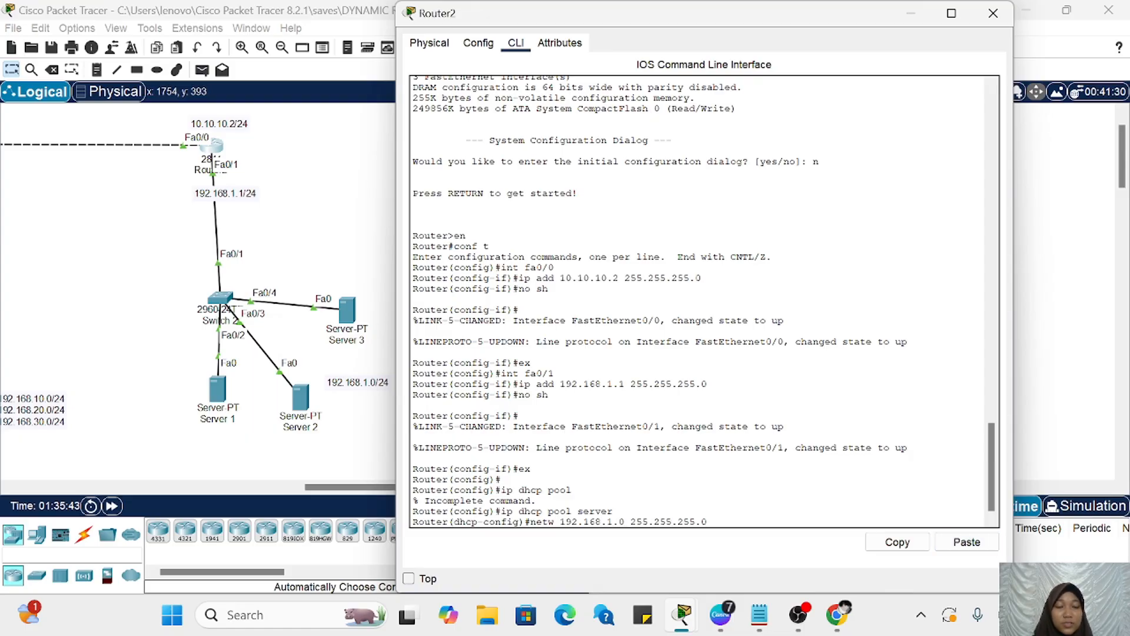
key(Return)
Step: Set the default router of the server DHCP pool to 192.168.1.1
text(default)
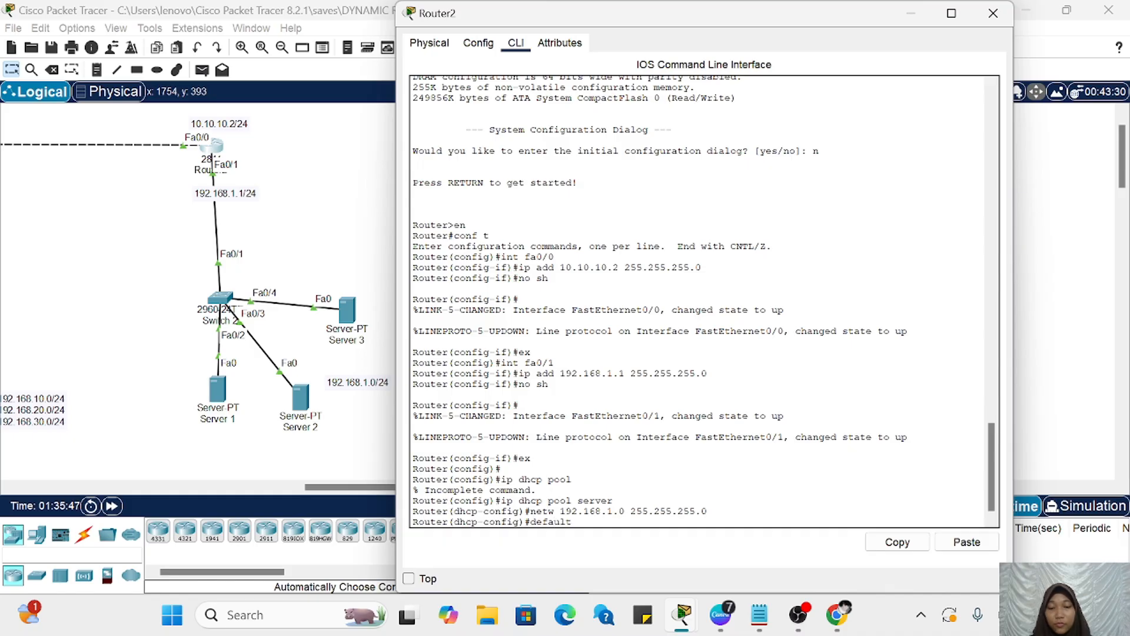
text(-rou)
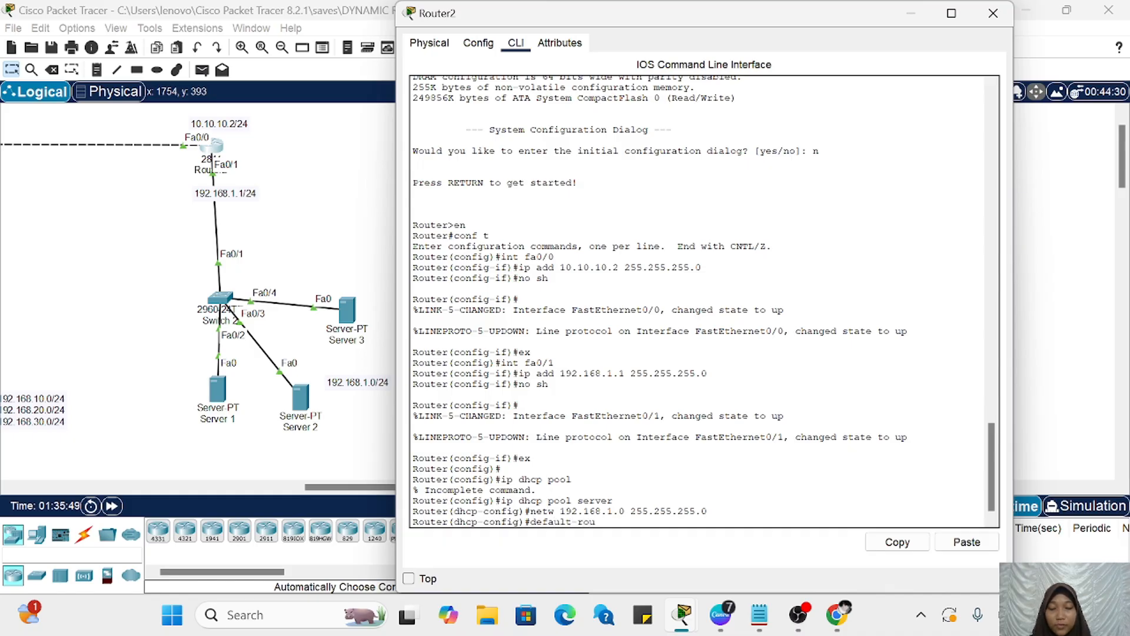
text(ter)
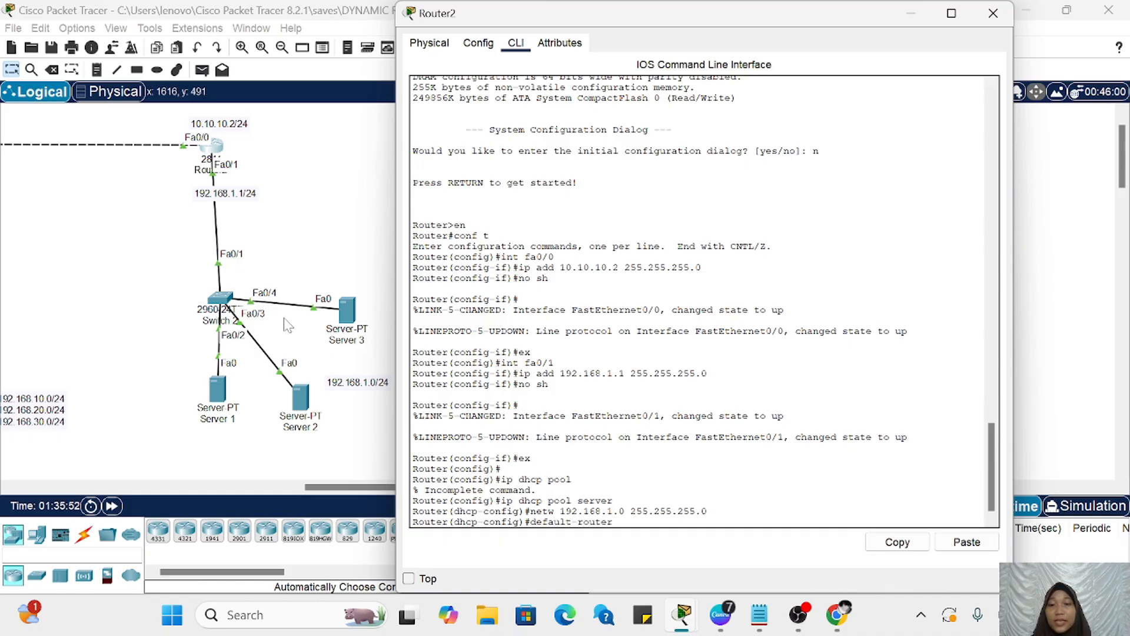
text( 19)
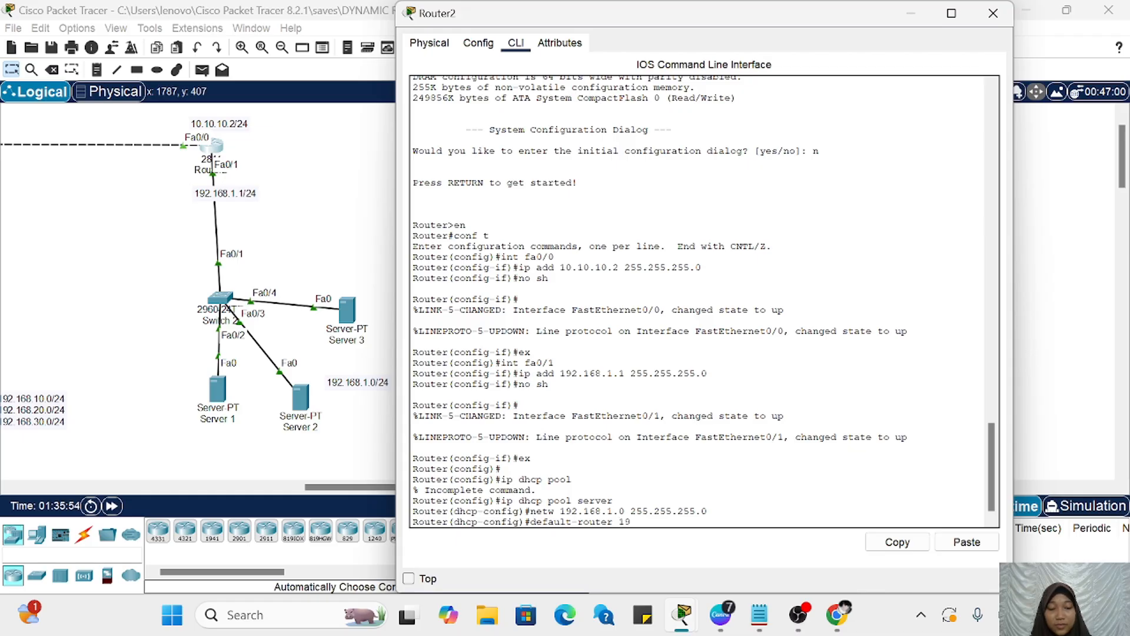
text(2.168.1)
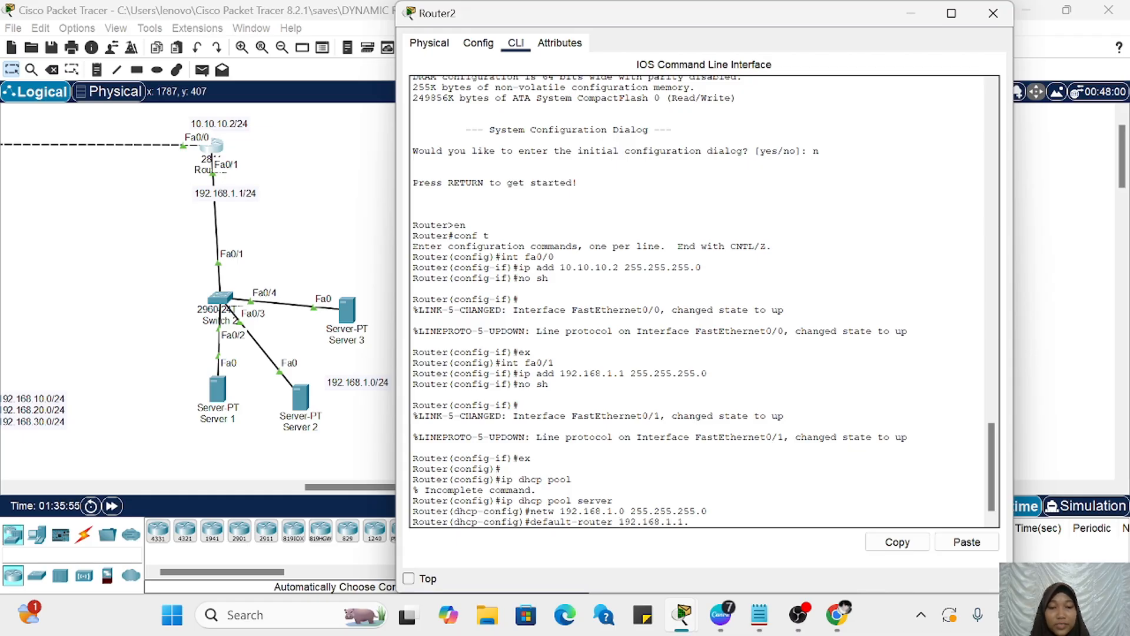
text(.1)
key(Return)
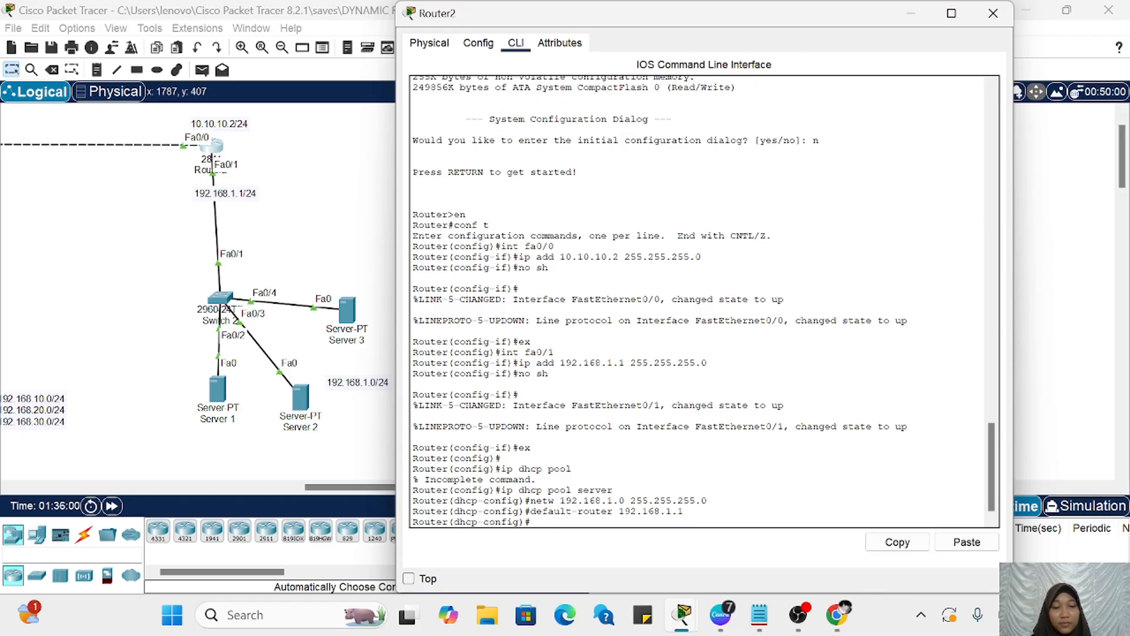
Step: Set the DNS server of Router2's server DHCP pool to 8.8.8.8 and put the router's window away
text(dns s)
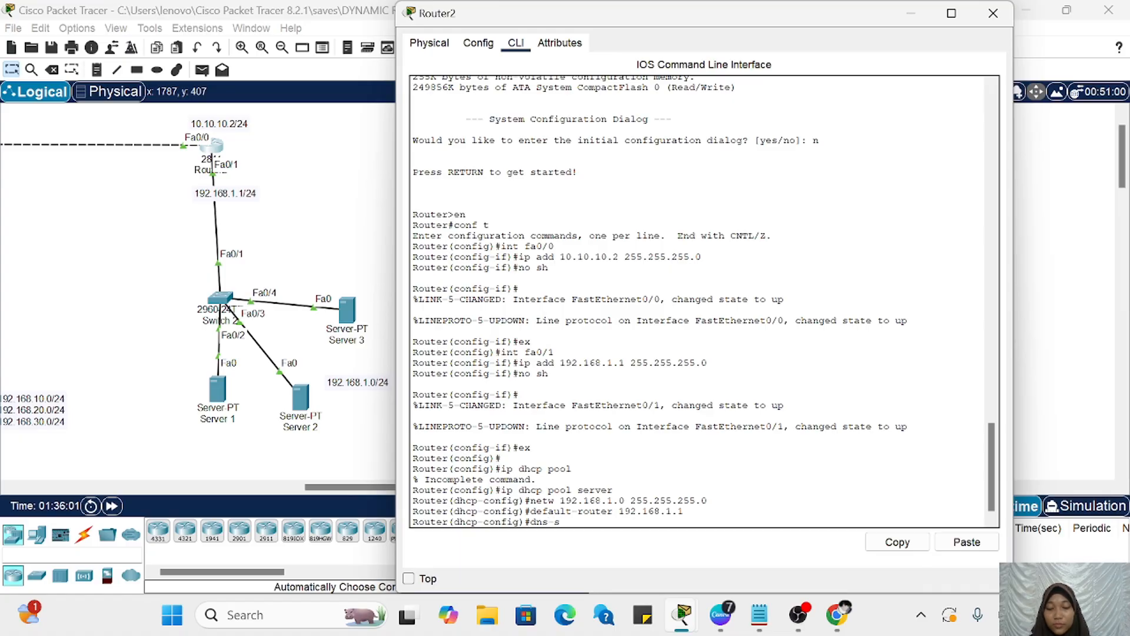
text(erver 8.8.8.)
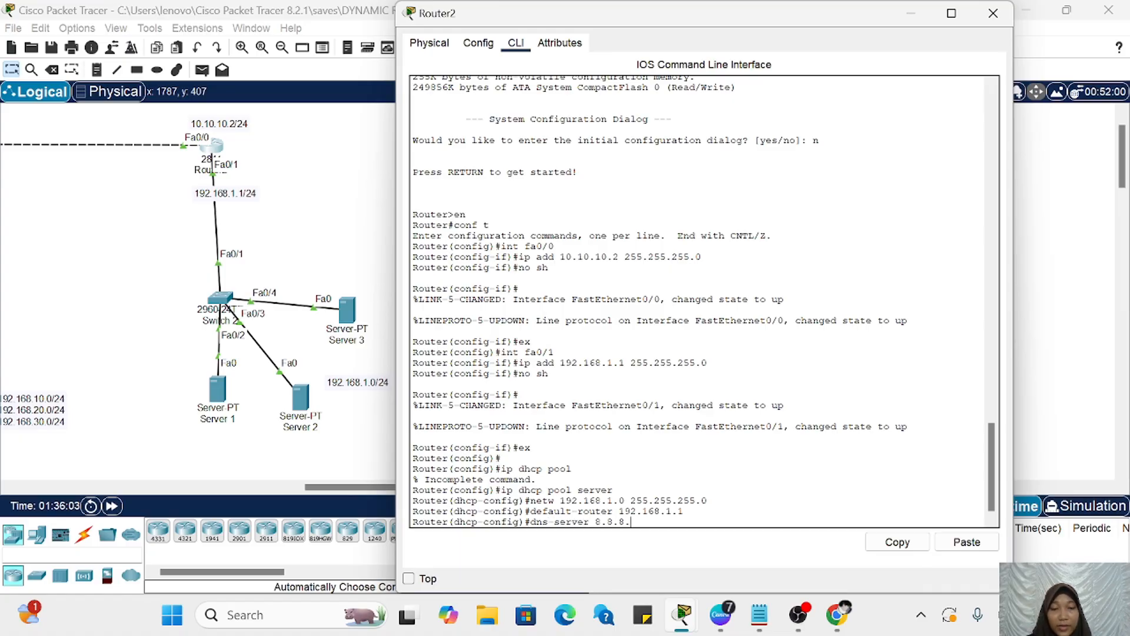
text(8)
key(Return)
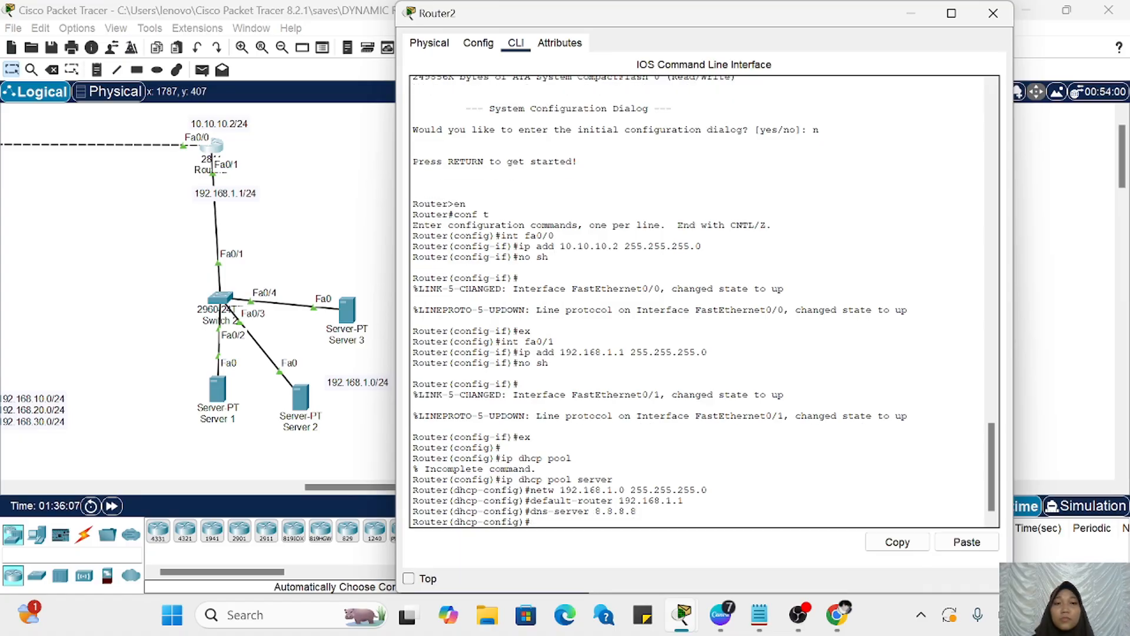
click(910, 13)
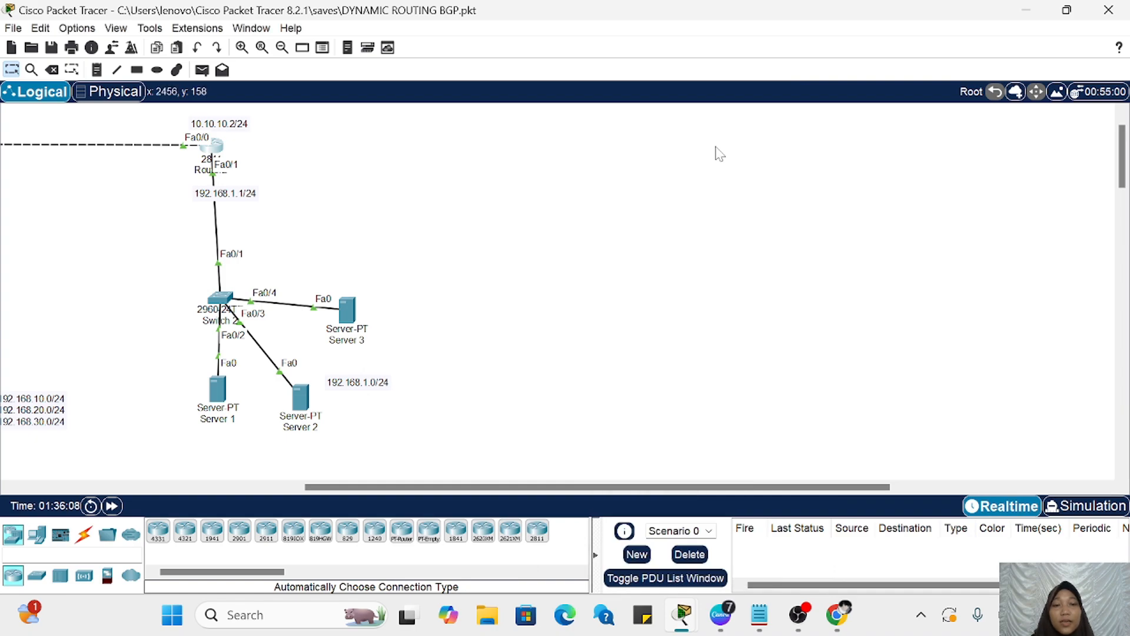
Step: Open the command line of Switch 2 in the server LAN and enter global configuration mode
scroll(716, 147, left, 4)
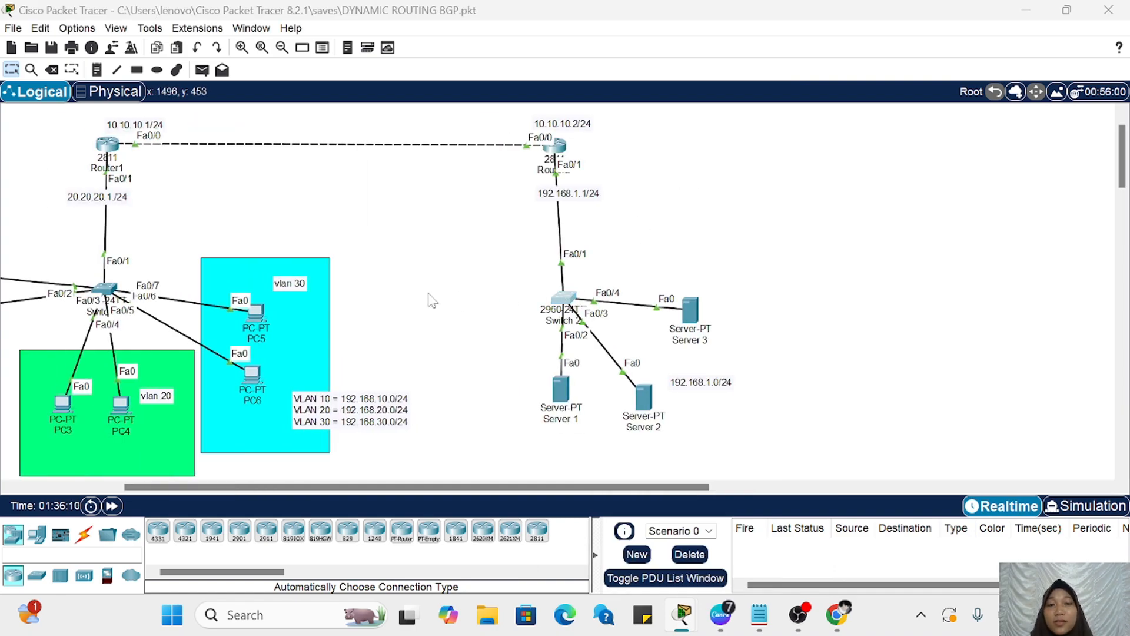
scroll(287, 312, right, 6)
scroll(287, 309, left, 1)
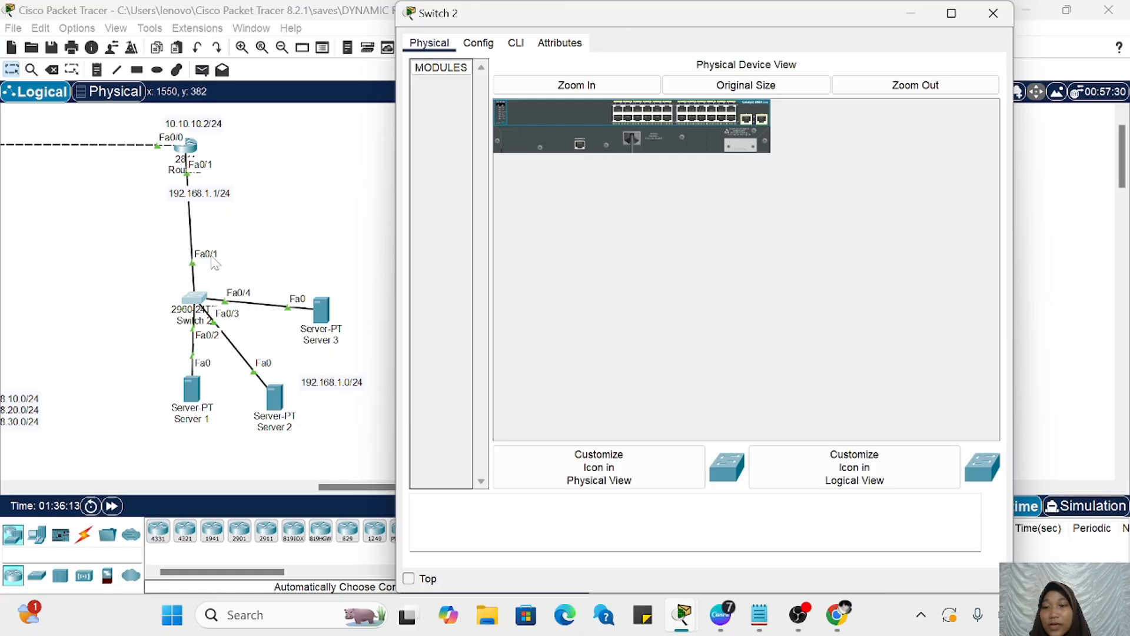
click(515, 45)
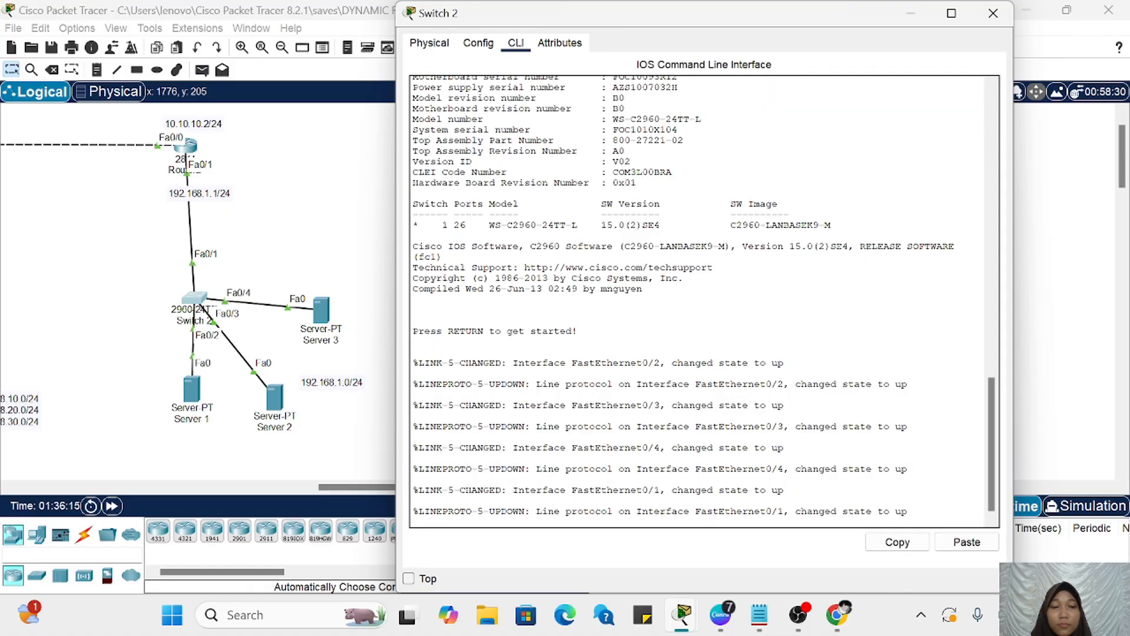
key(Return)
key(Return)
key(Return)
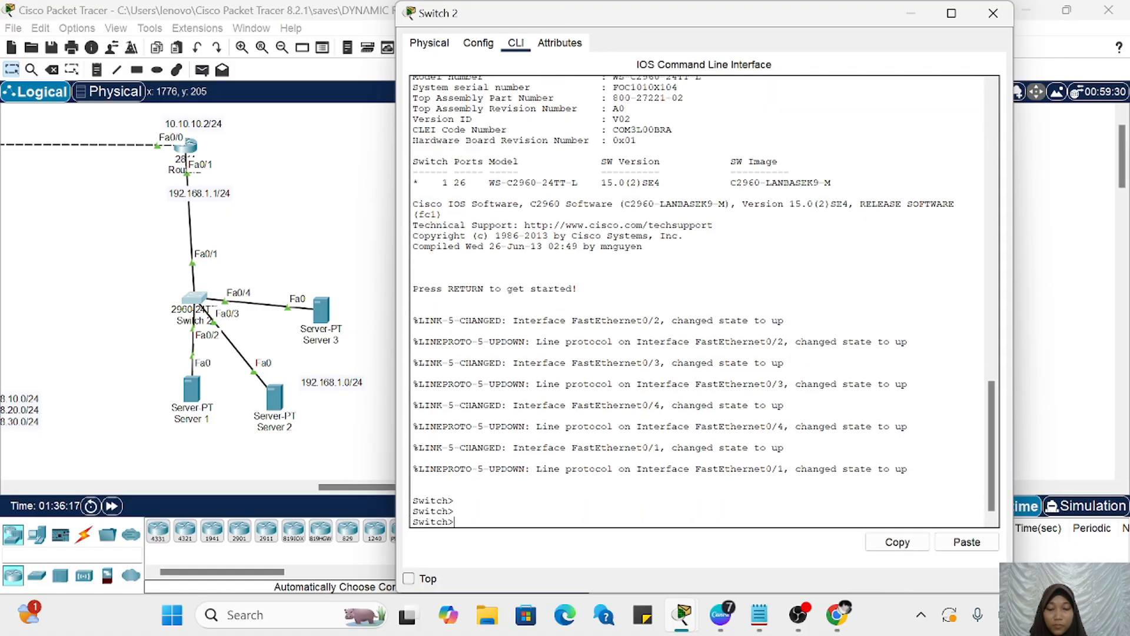
text(en)
key(Return)
key(Return)
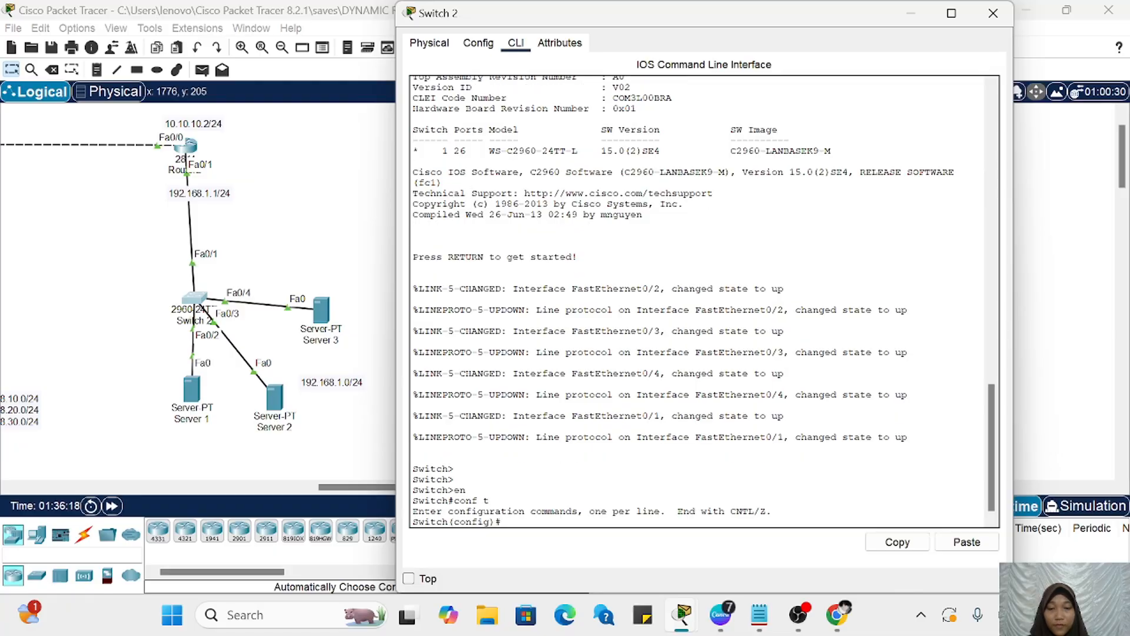
Step: Set interface fa0/1 of Switch 2 to trunk mode and put the switch's window away
text(int fa0)
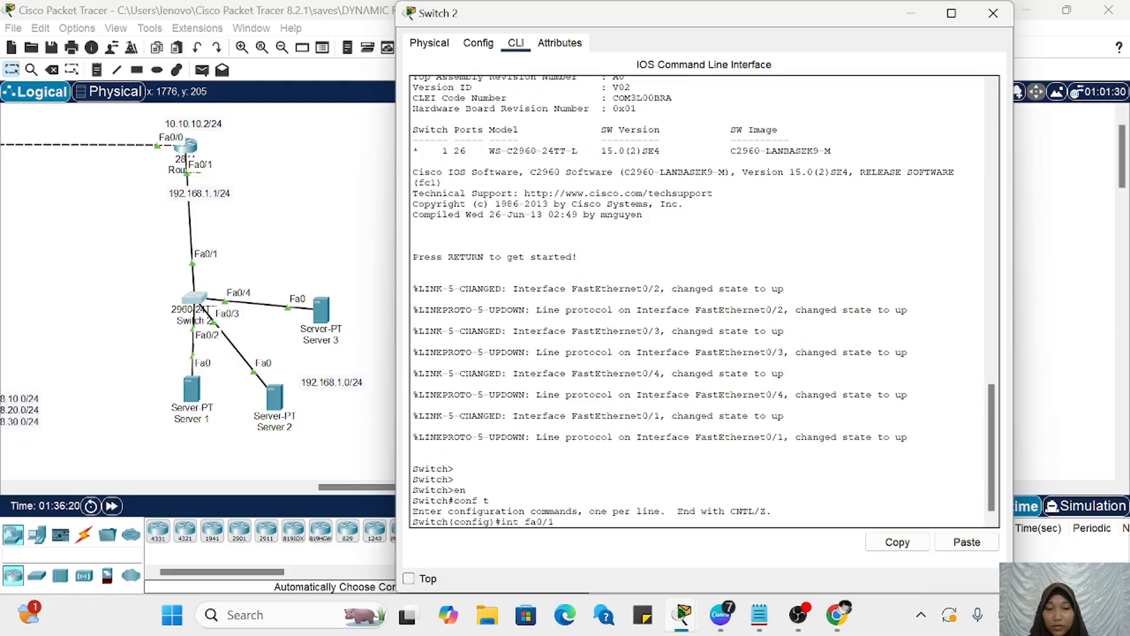
text(/1)
key(Return)
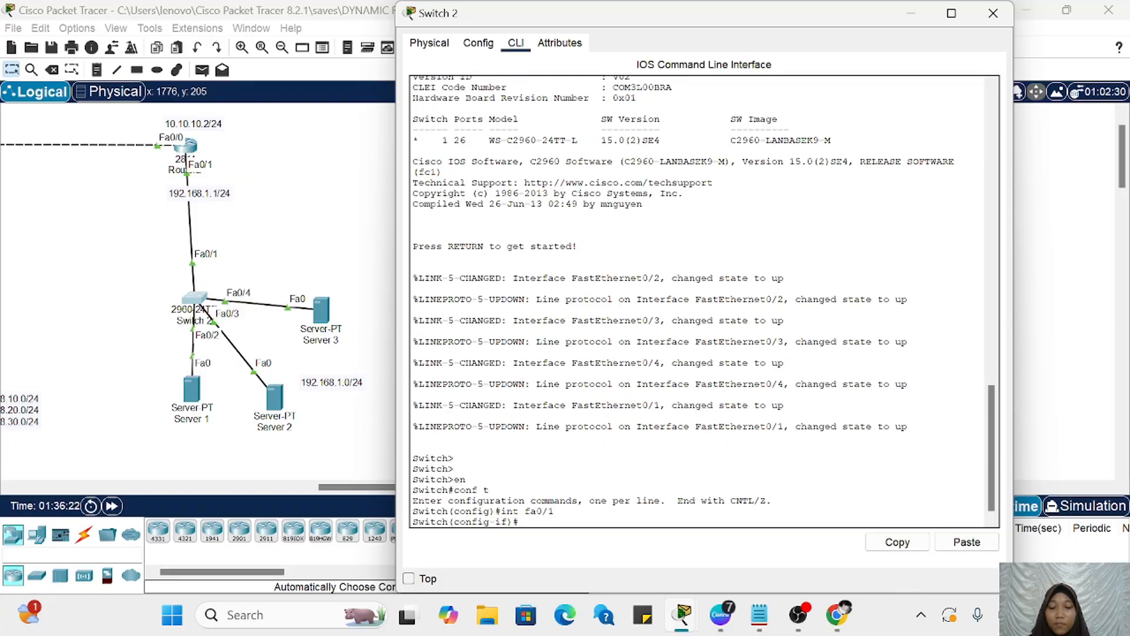
text(switchport)
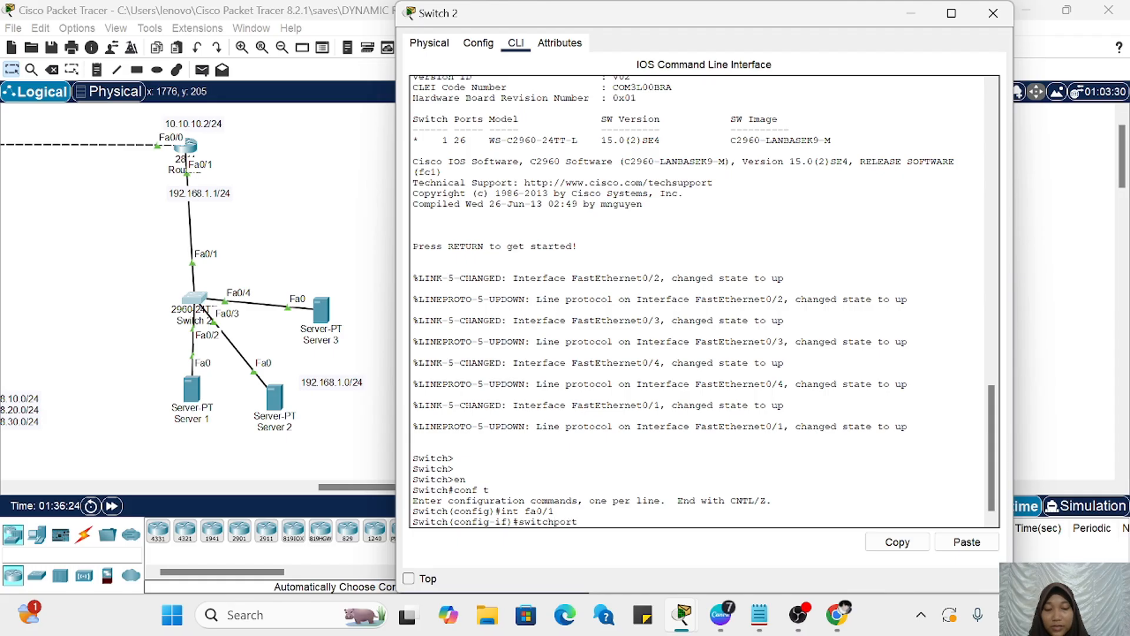
text( m t)
key(Return)
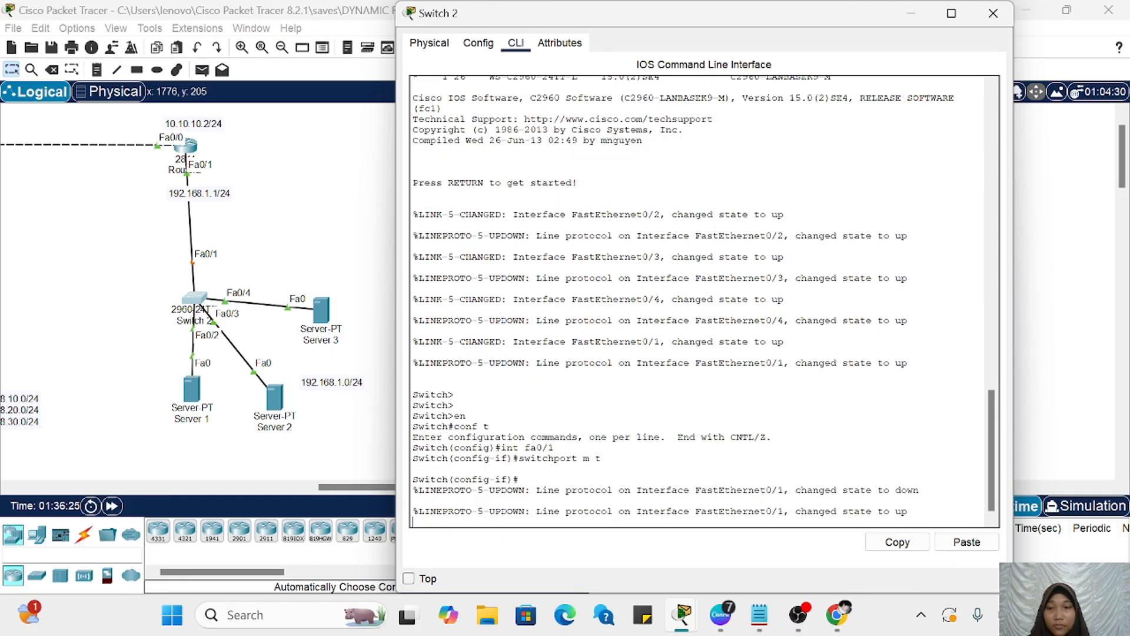
key(Return)
key(Return)
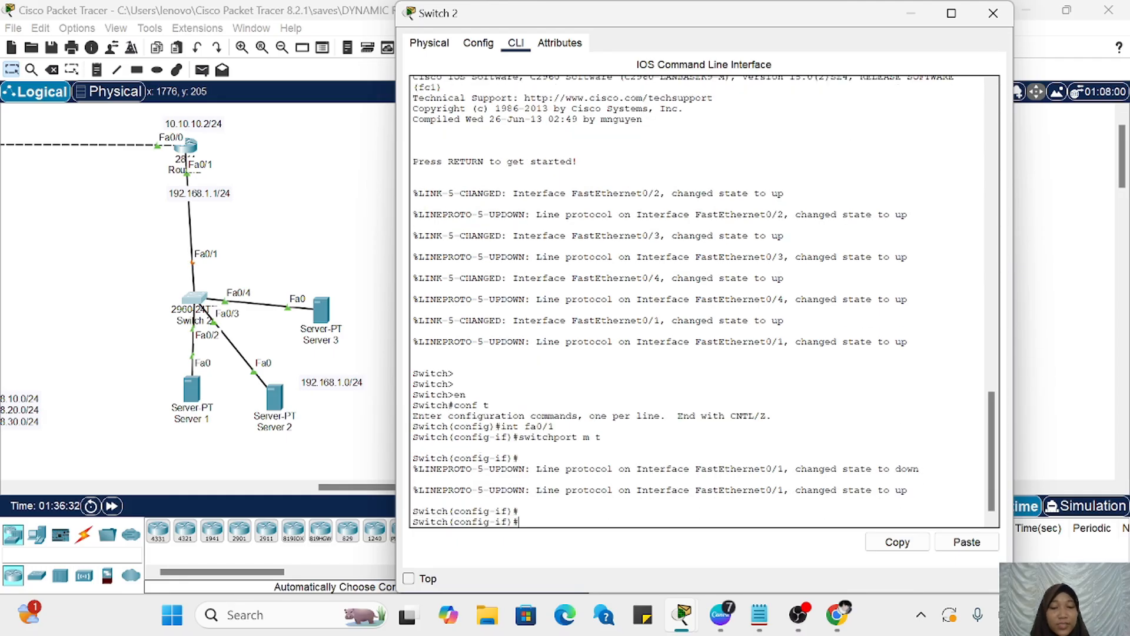
click(918, 18)
Step: Switch Server 1's IPv4 configuration to DHCP so it requests an address from the server pool
scroll(714, 240, left, 5)
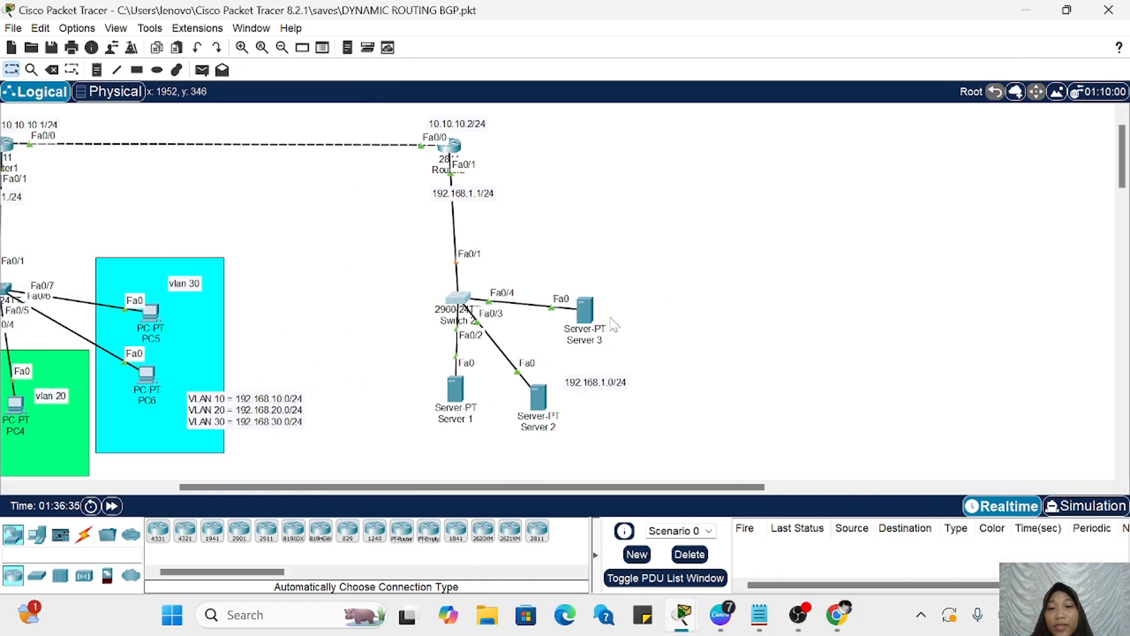
scroll(530, 396, left, 2)
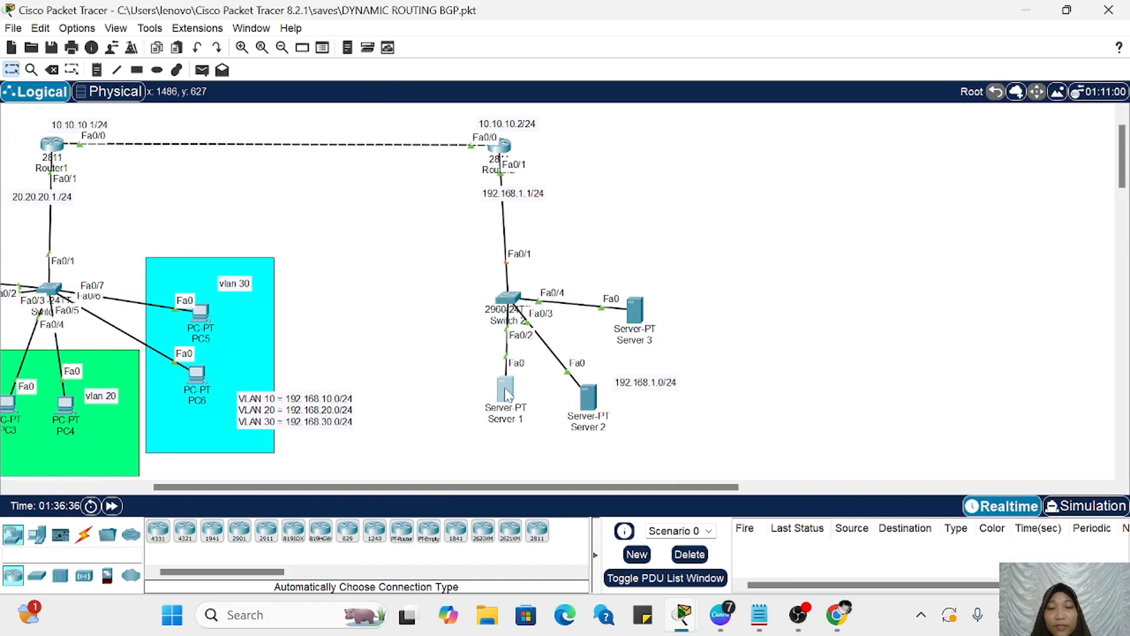
click(505, 389)
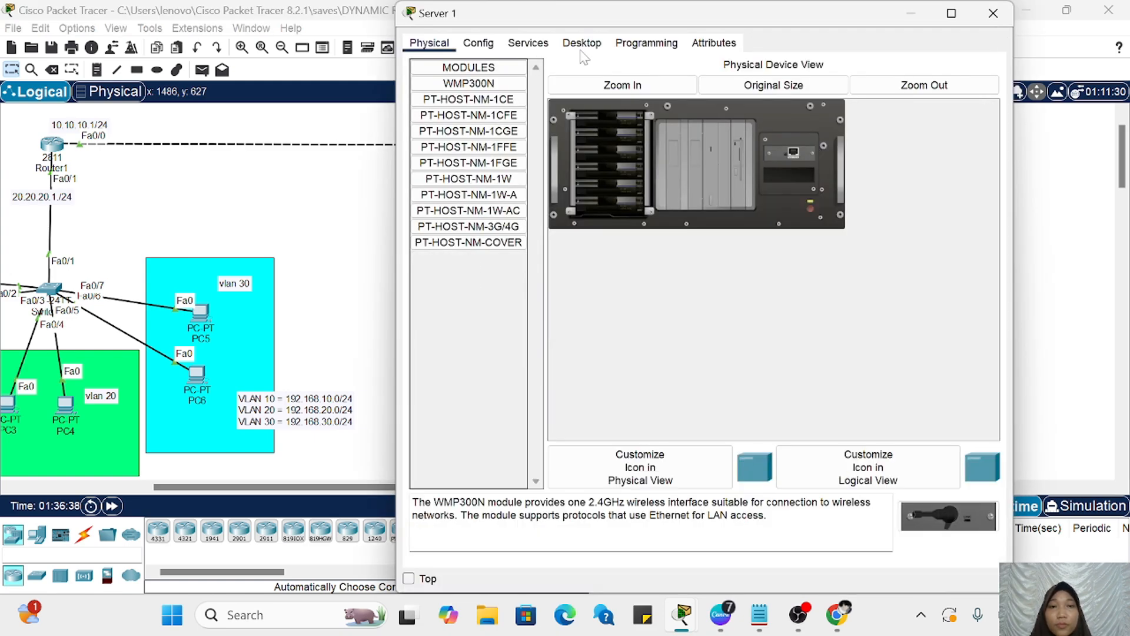
click(582, 43)
click(479, 108)
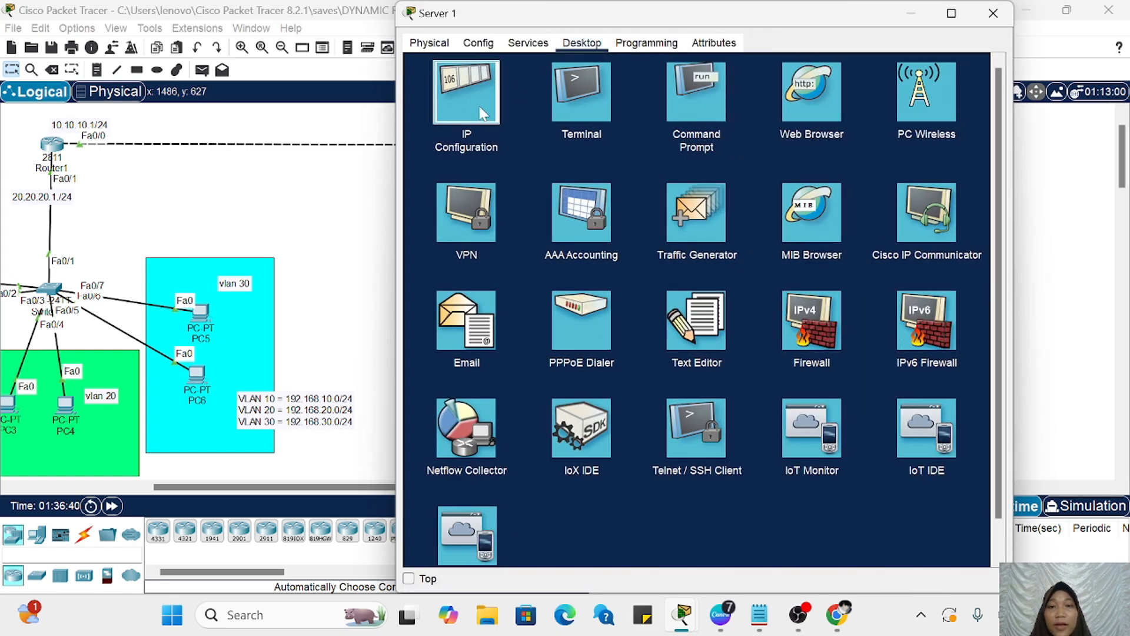
scroll(375, 240, right, 4)
scroll(375, 240, right, 1)
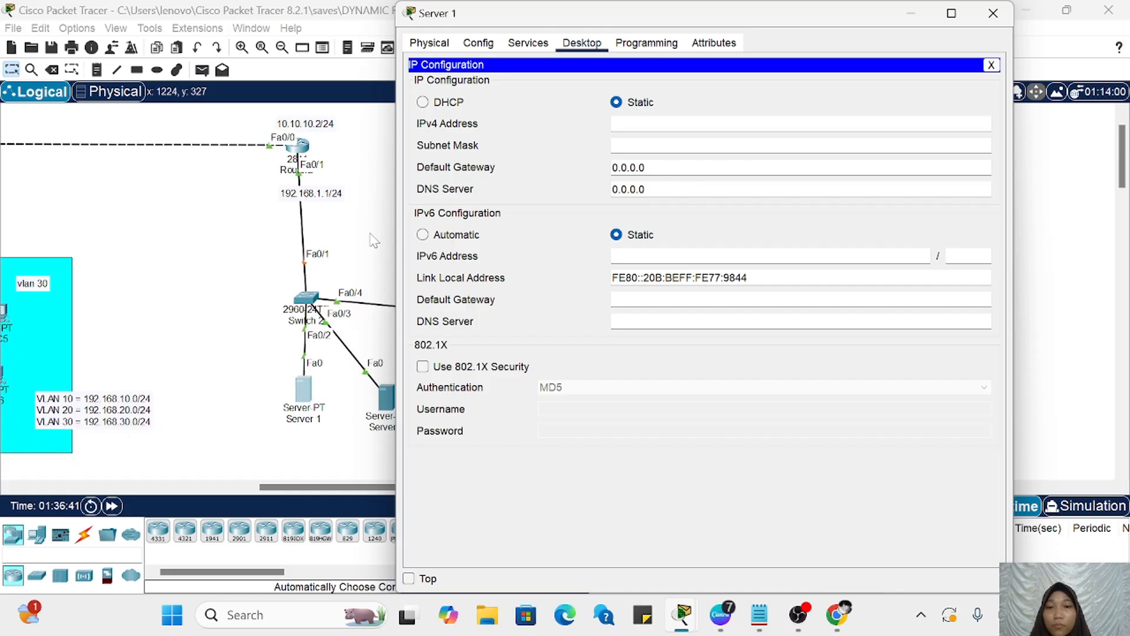
click(422, 102)
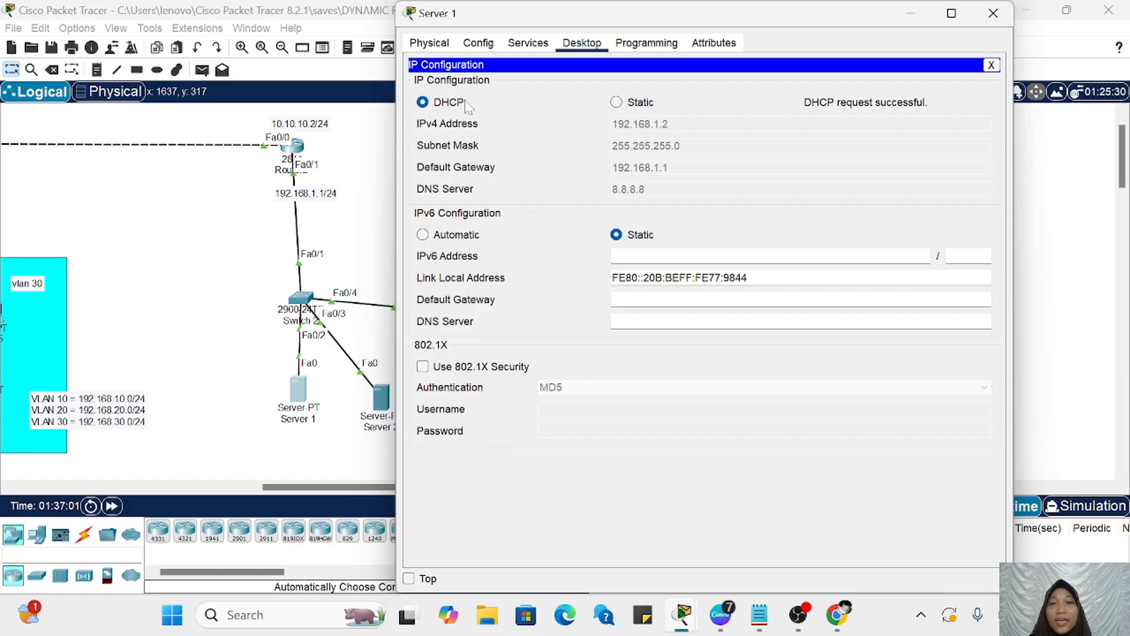
click(911, 22)
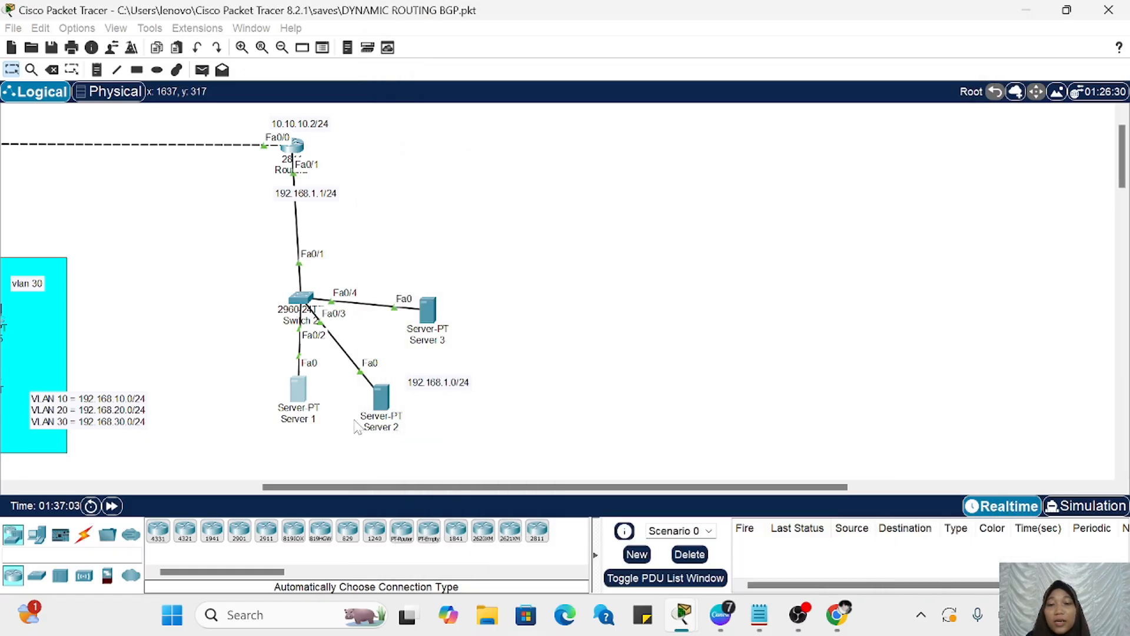
Step: Switch Server 2's IPv4 configuration from static to DHCP
click(380, 394)
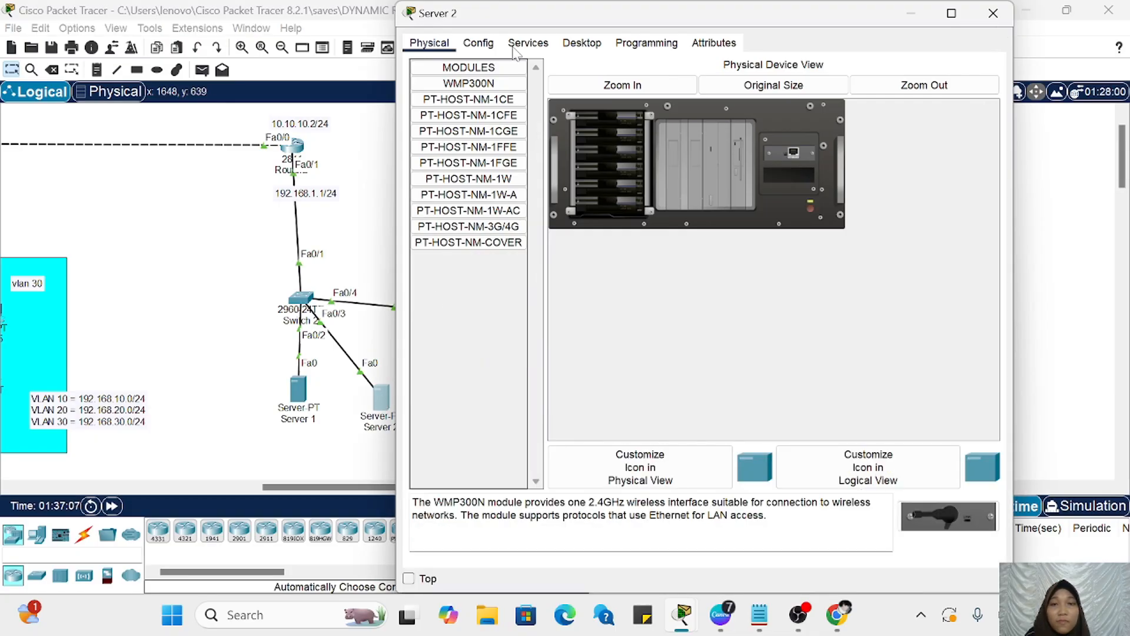
click(581, 43)
click(478, 87)
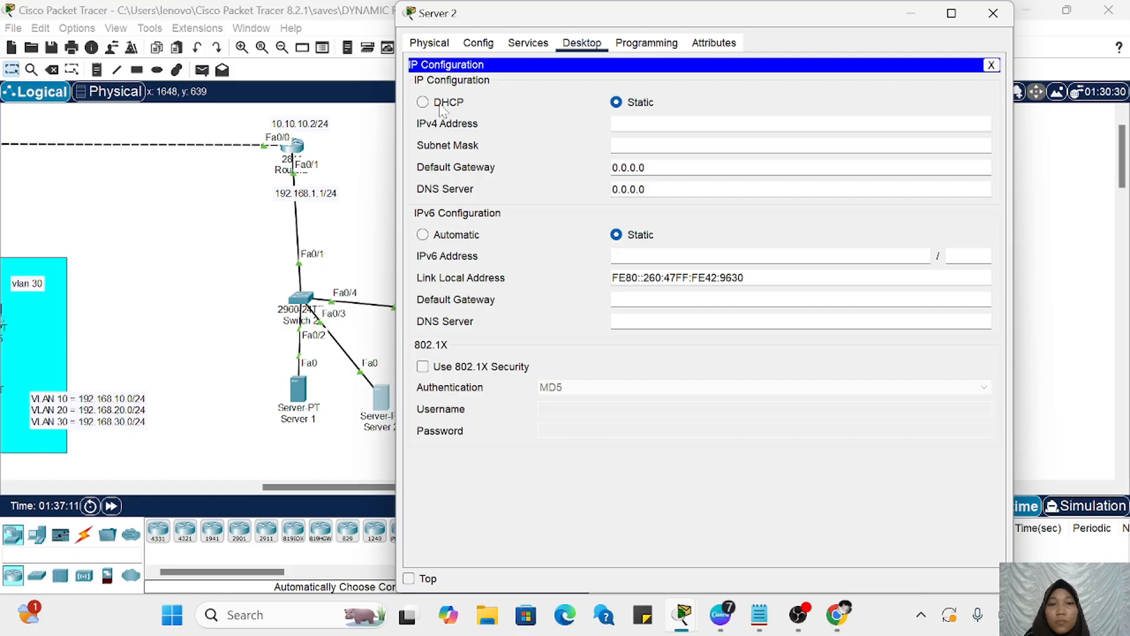
click(423, 103)
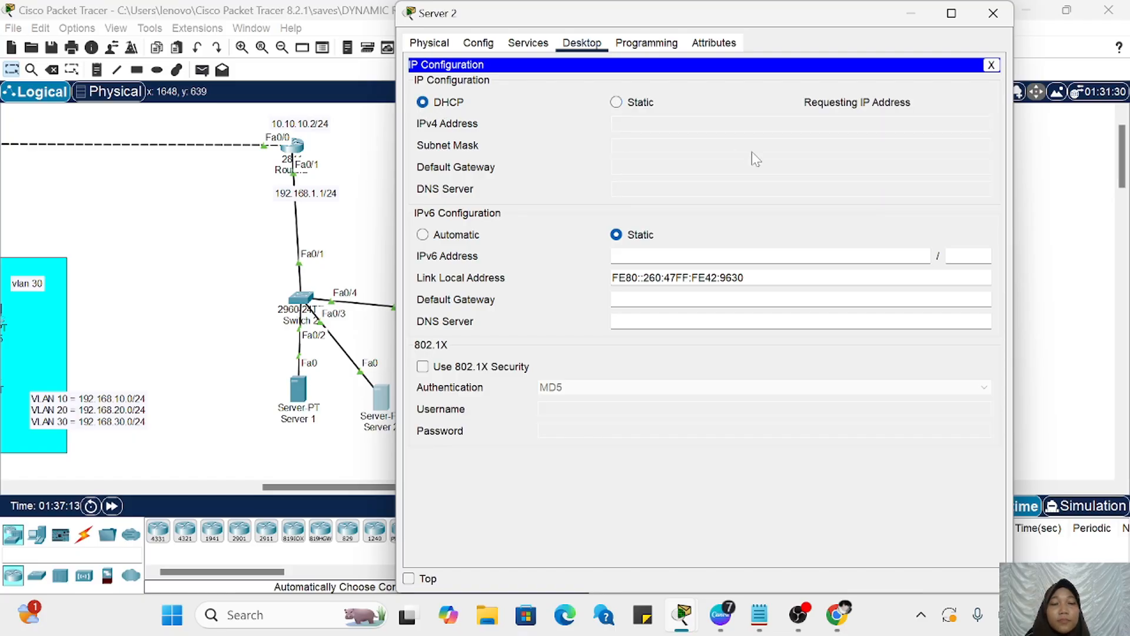
click(910, 17)
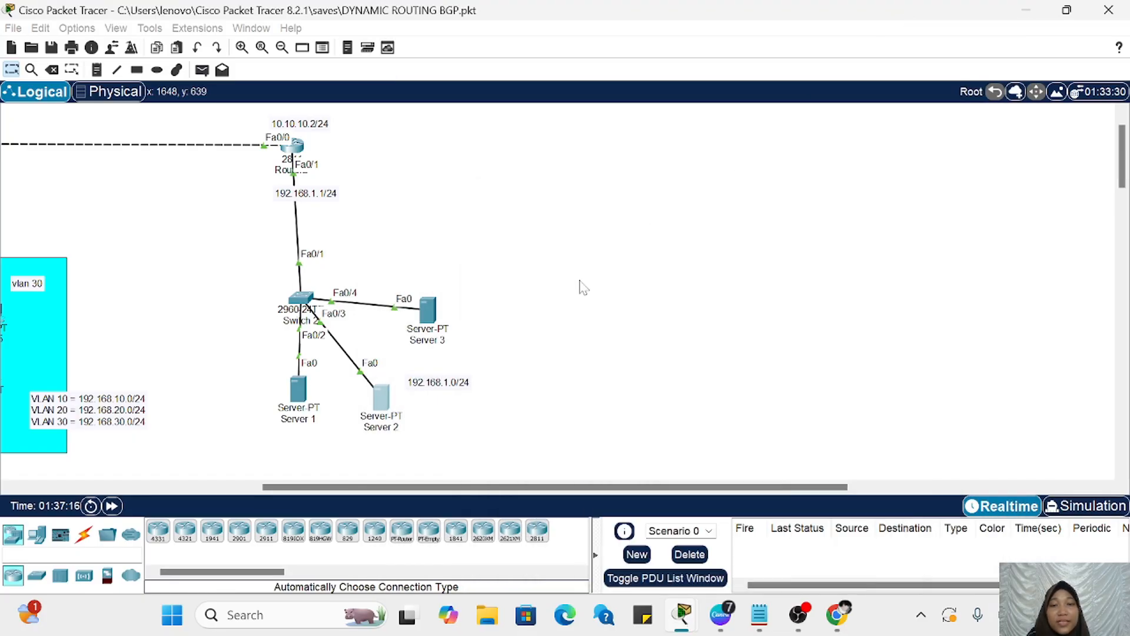
Step: Switch Server 3's IPv4 configuration from static to DHCP
click(436, 318)
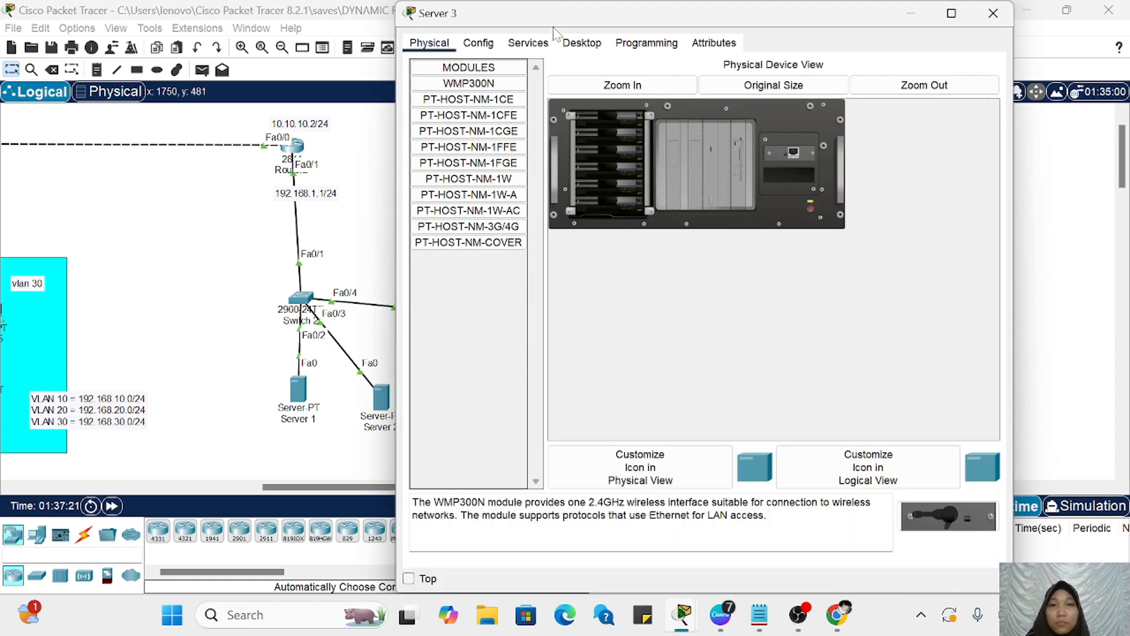
click(580, 43)
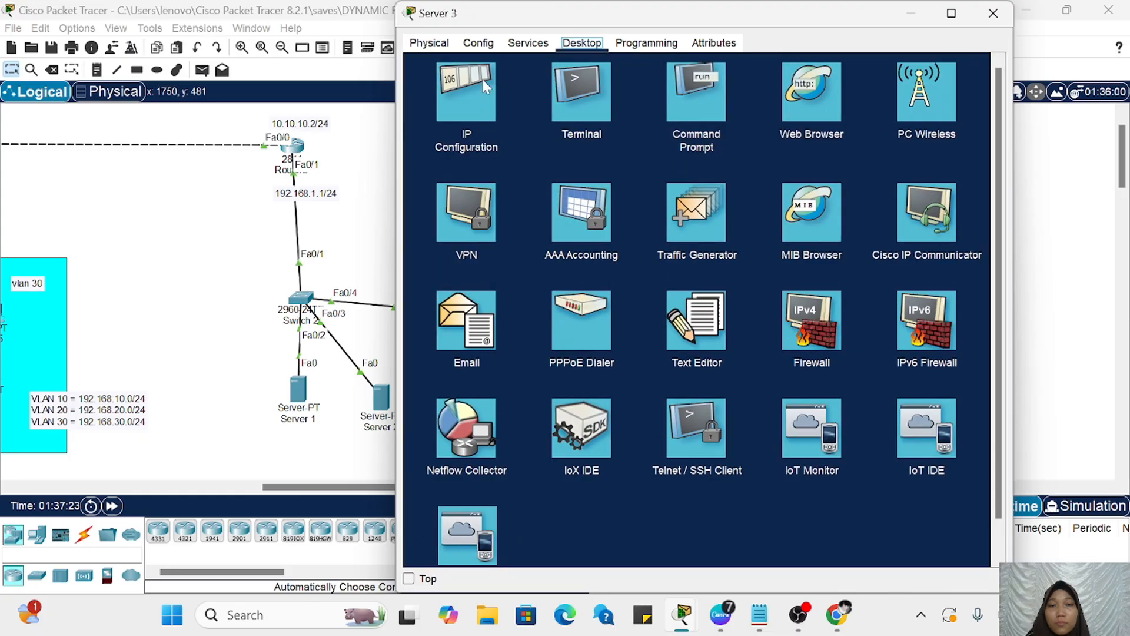
click(482, 79)
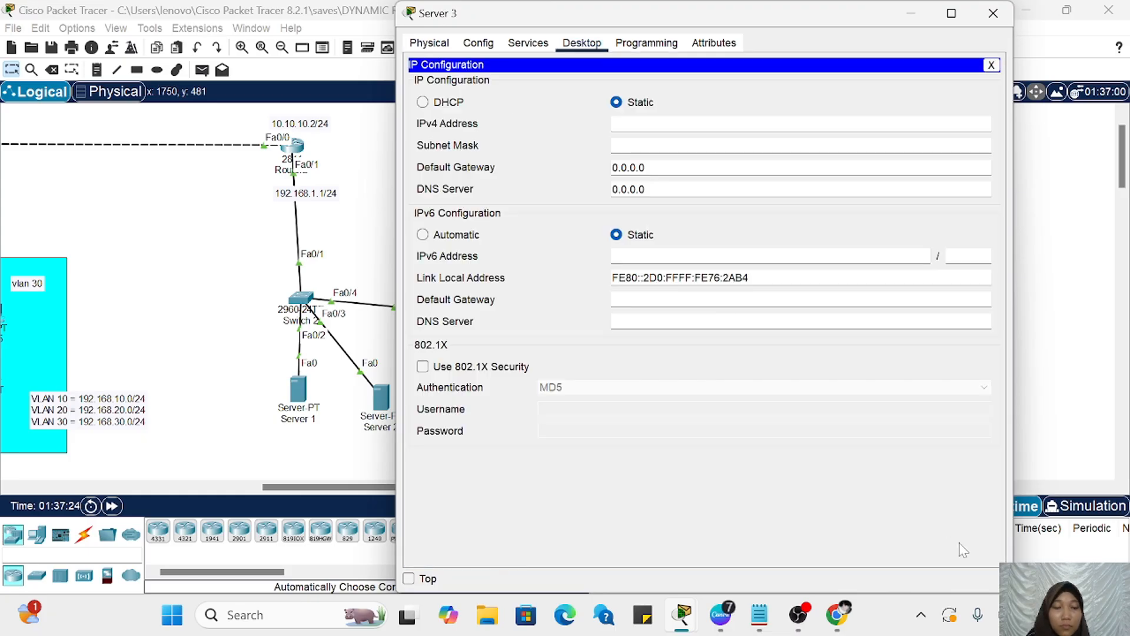
click(422, 102)
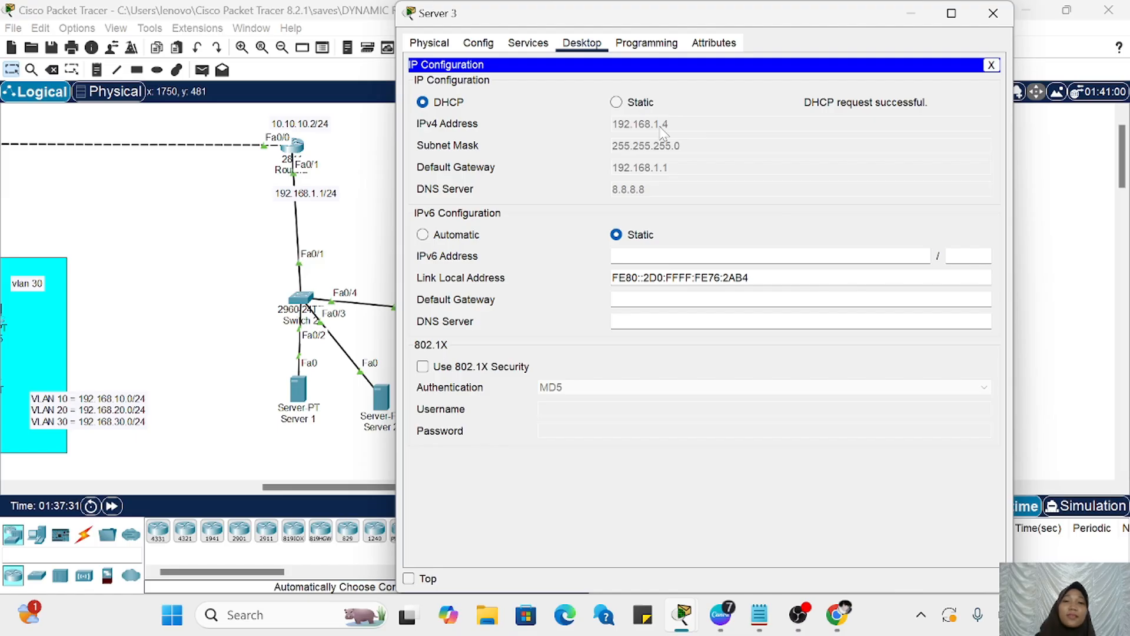
click(923, 9)
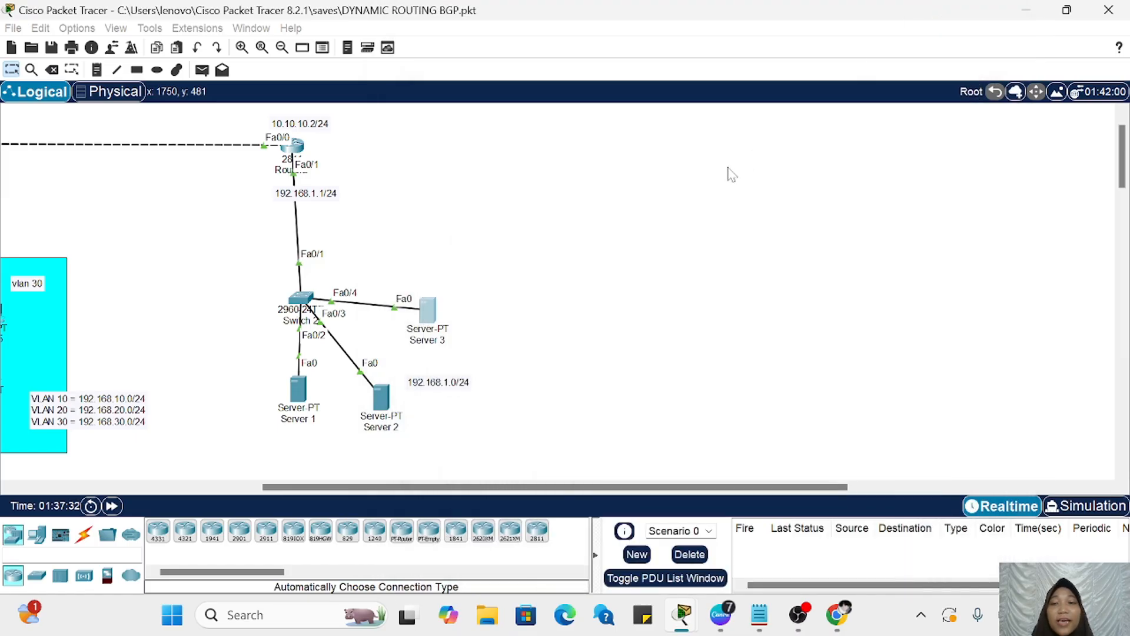
Step: Start OSPF routing process 1 in Router1's command line
scroll(677, 189, left, 5)
scroll(550, 248, left, 3)
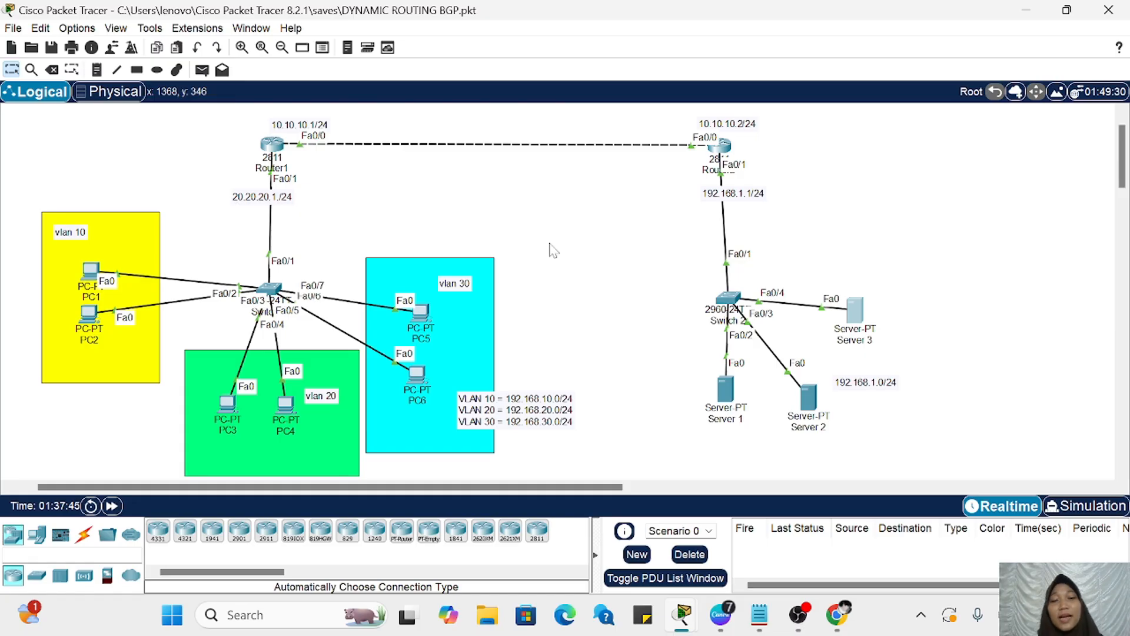
scroll(553, 250, left, 3)
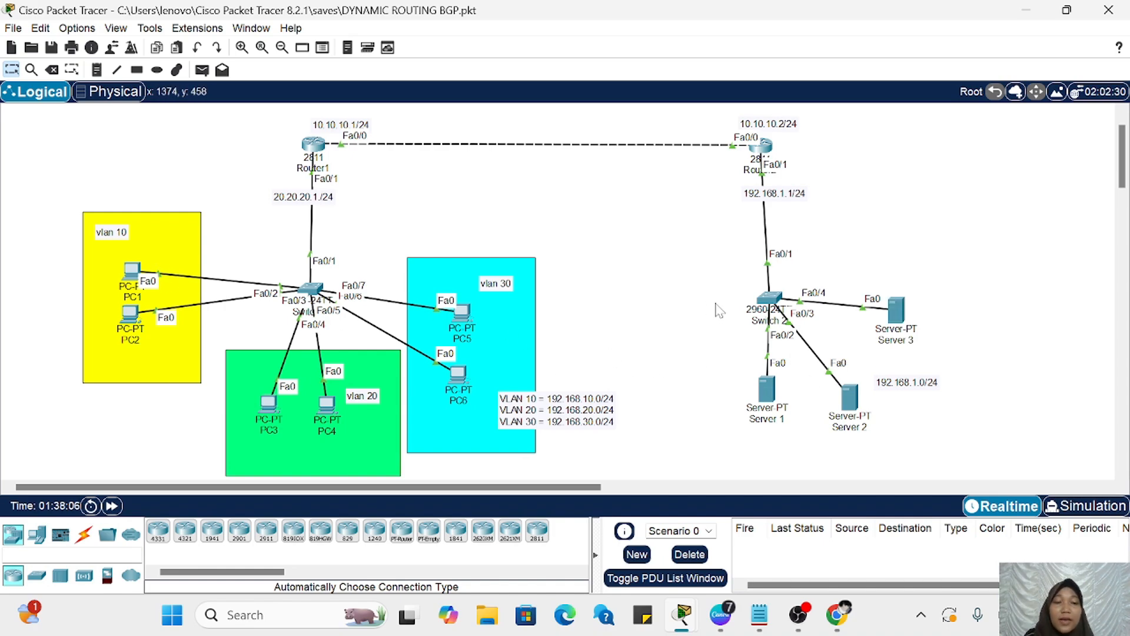
drag(708, 300, 1039, 416)
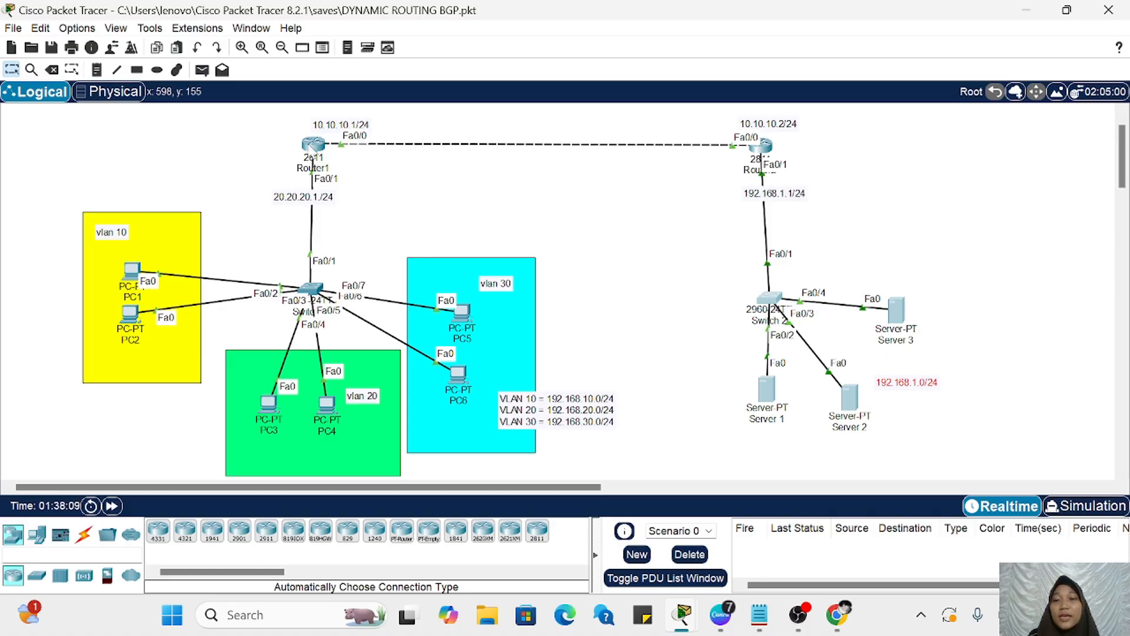
click(310, 145)
scroll(276, 148, right, 3)
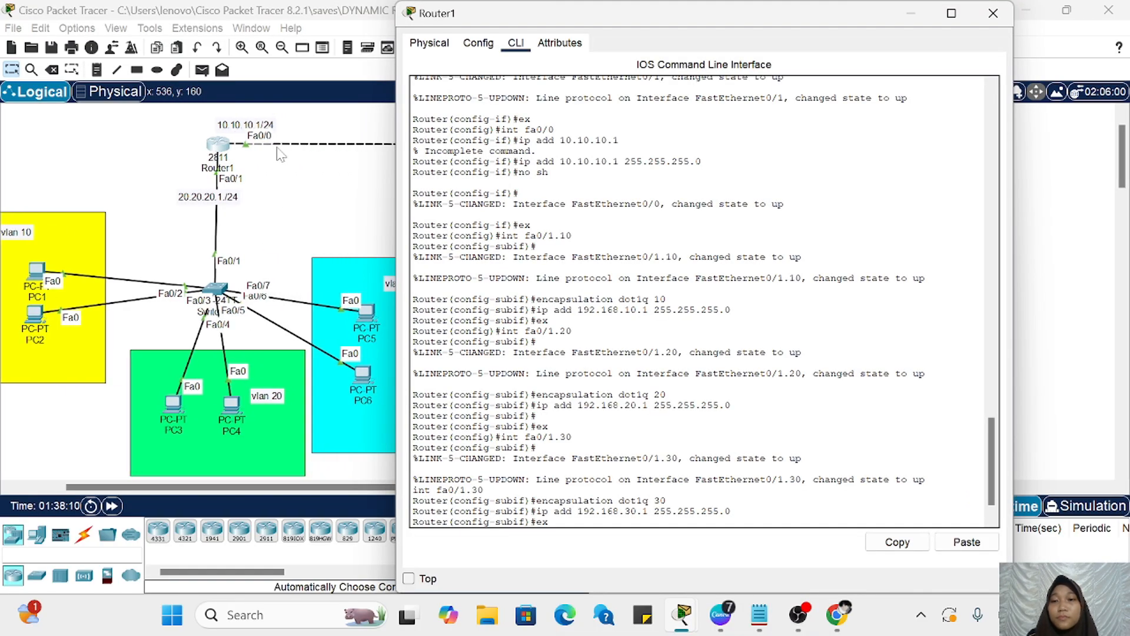
key(Return)
key(Return)
key(Return)
key(Return)
text(rou)
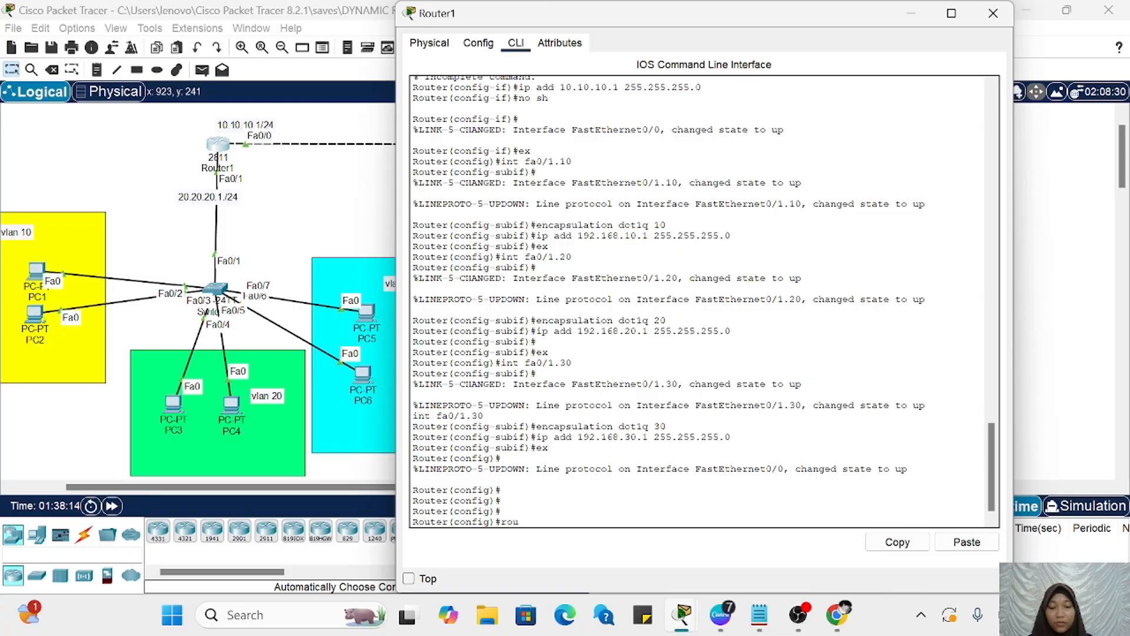
text(ter odpf)
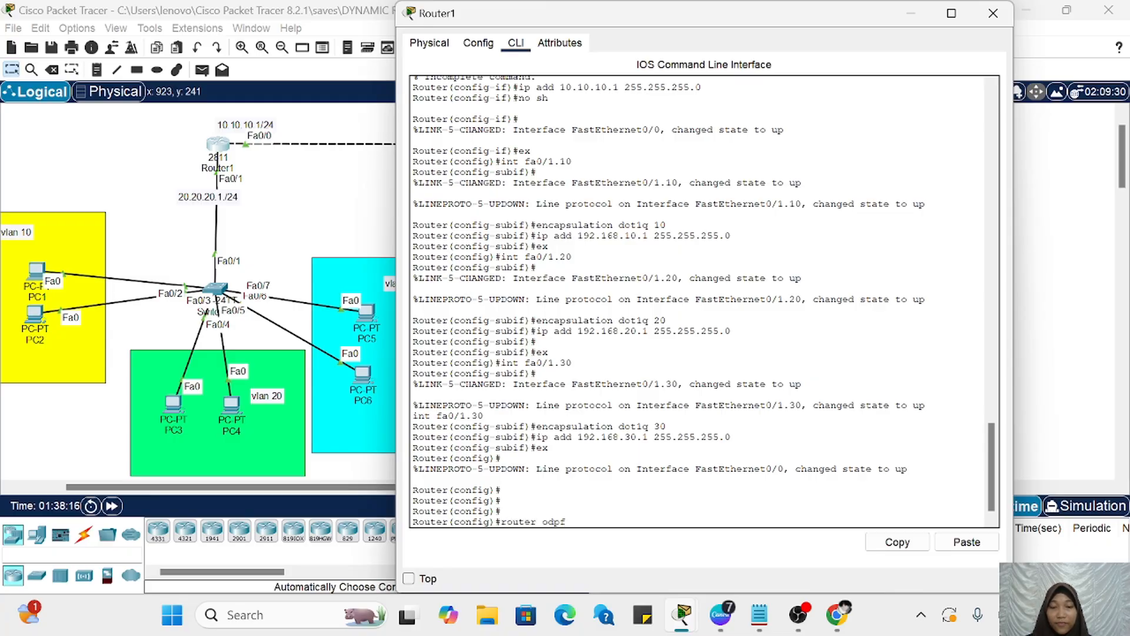
key(BackSpace)
key(BackSpace)
key(BackSpace)
text(sp)
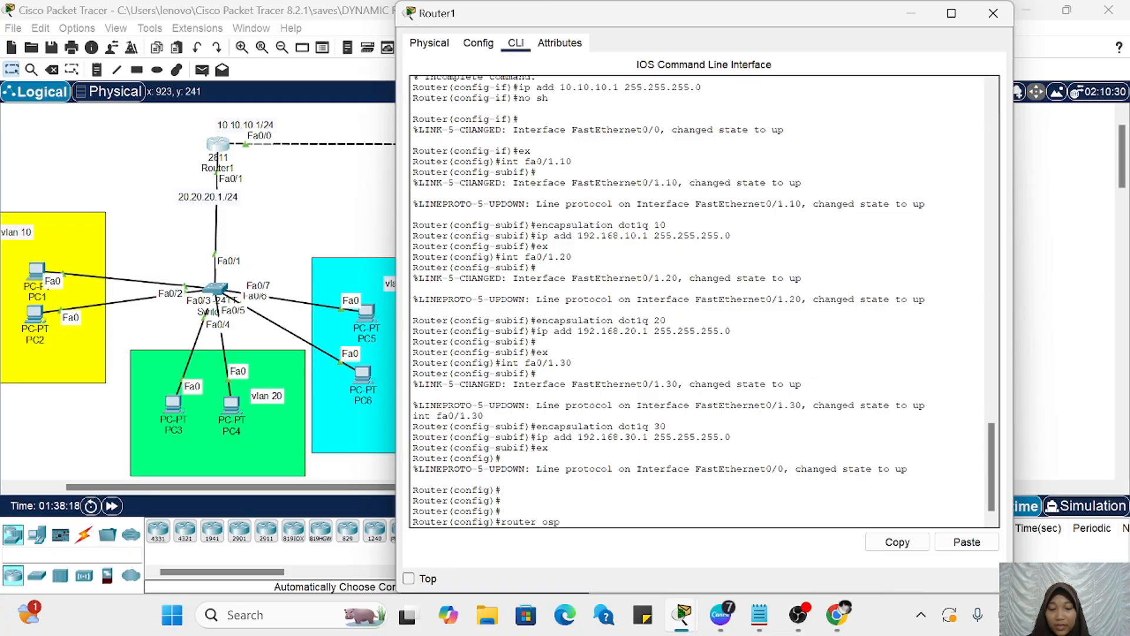
text(f 1)
key(Return)
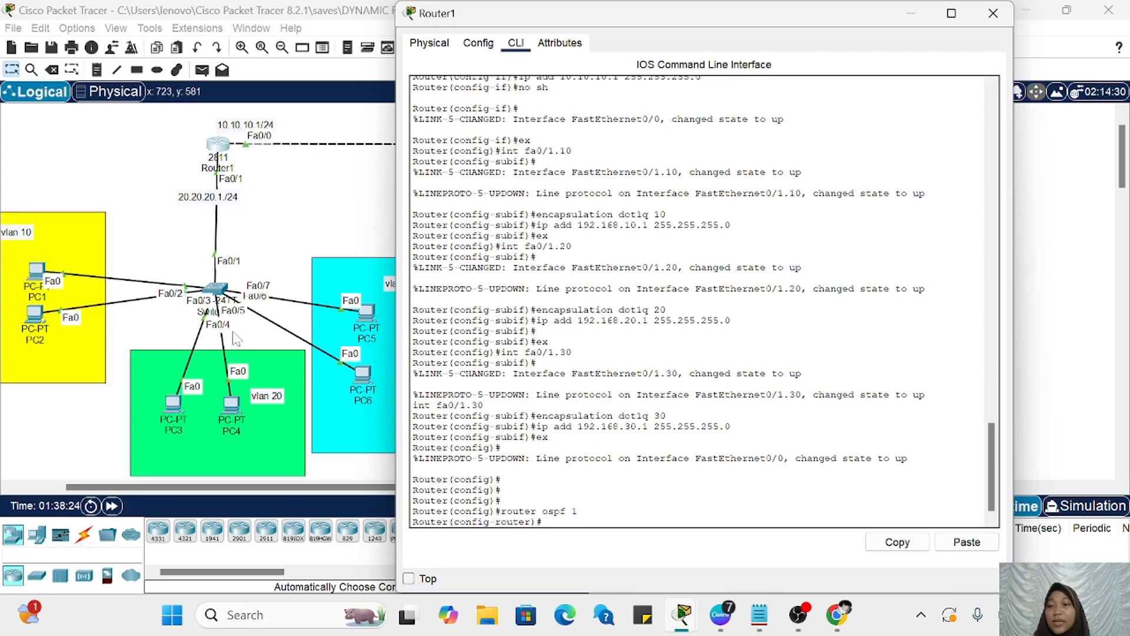
Step: Advertise network 192.168.10.0 with wildcard 0.0.0.255 in area 0 of Router1's OSPF process
scroll(278, 411, right, 5)
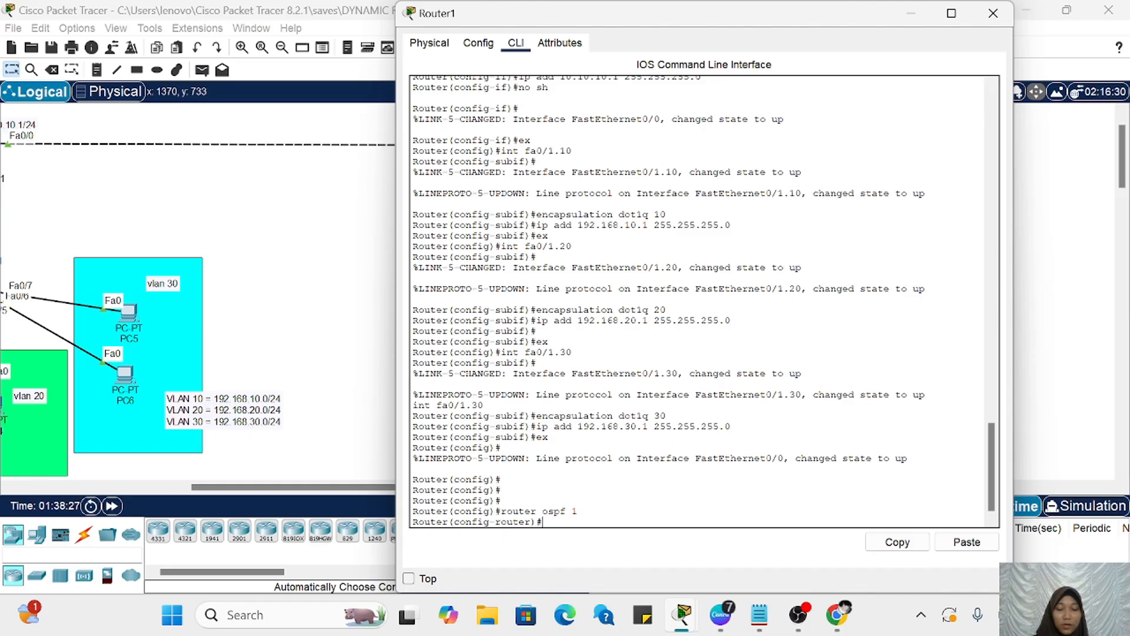
text(tw 192)
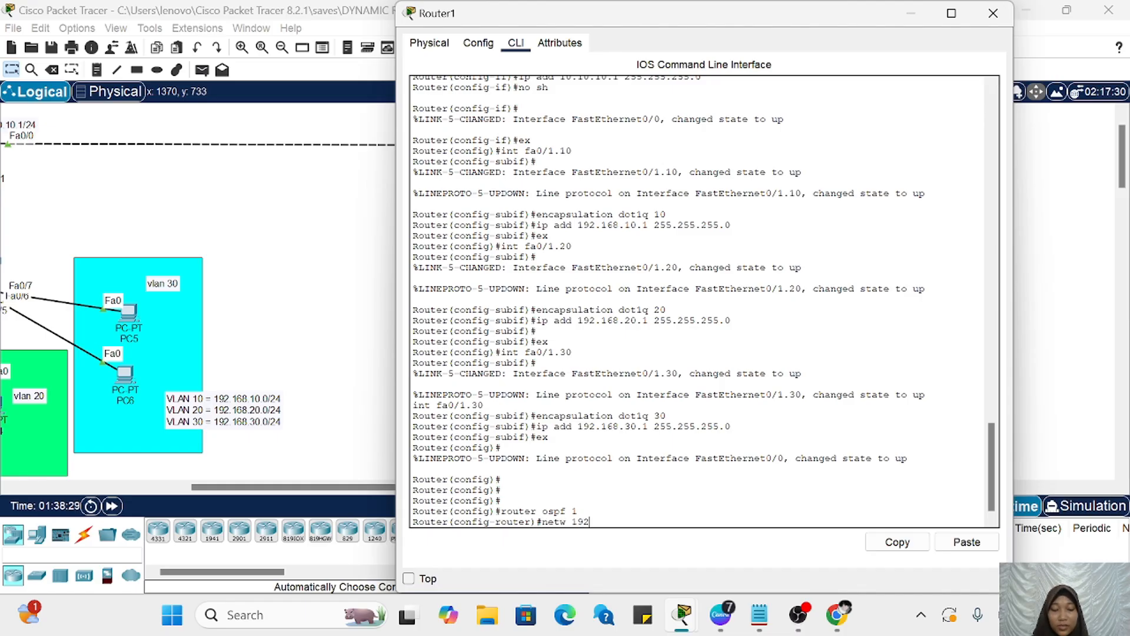
text(.168.10.0)
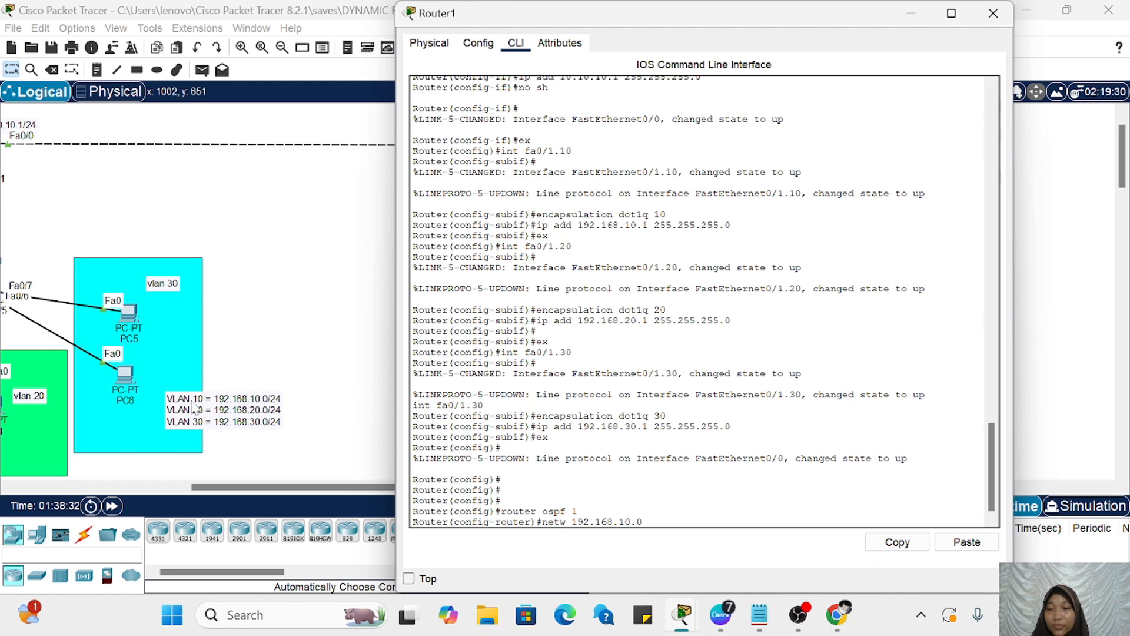
text( 0.0)
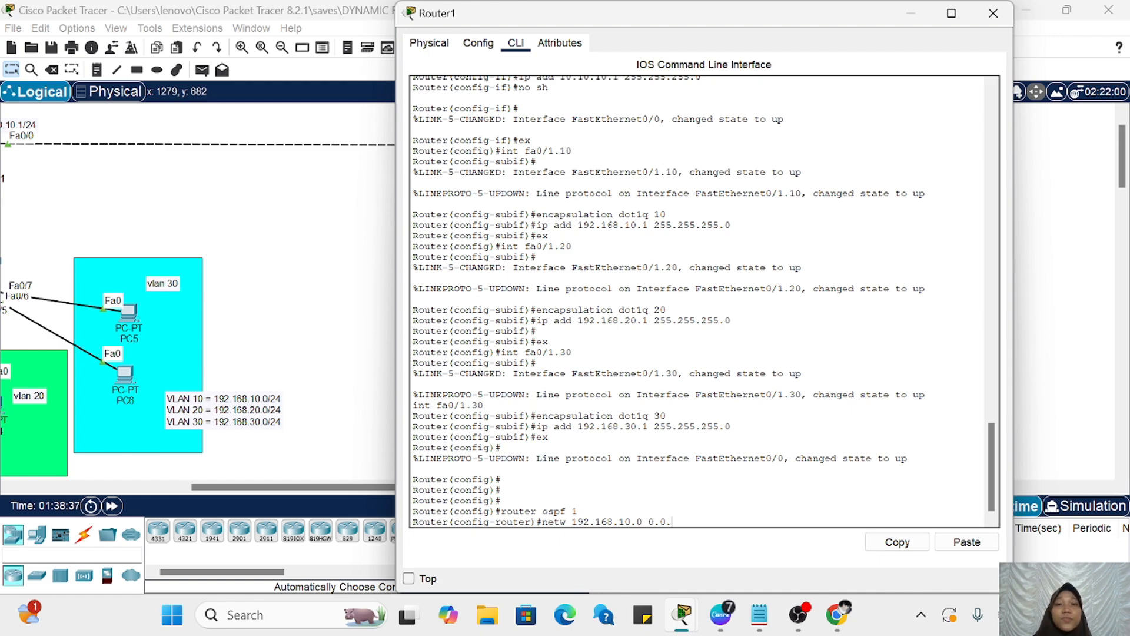
text(.0)
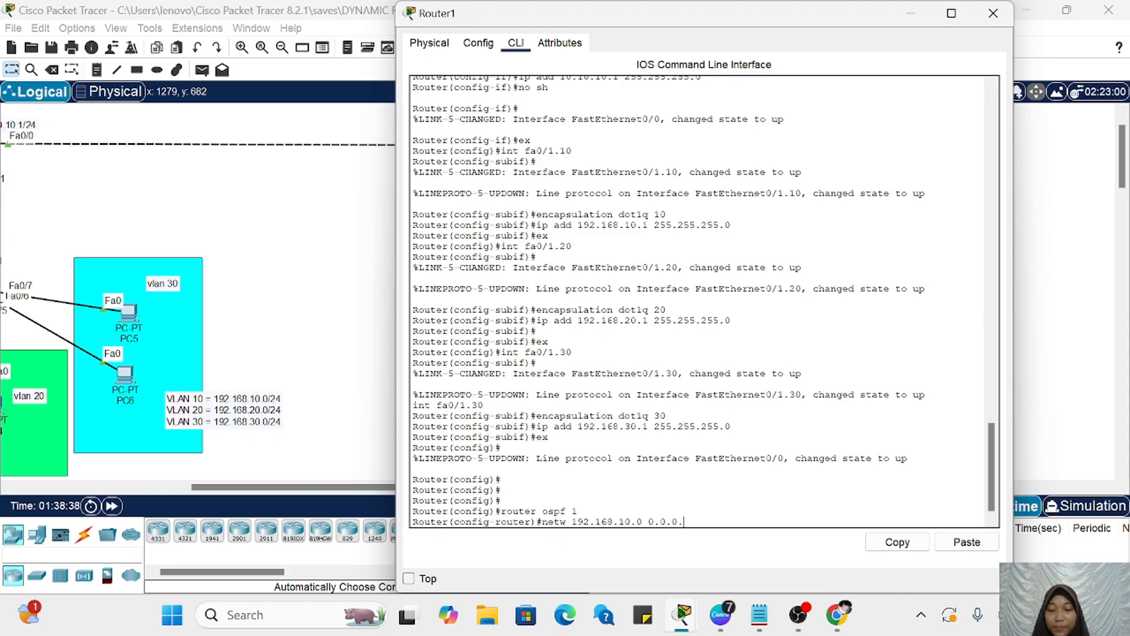
text(.255)
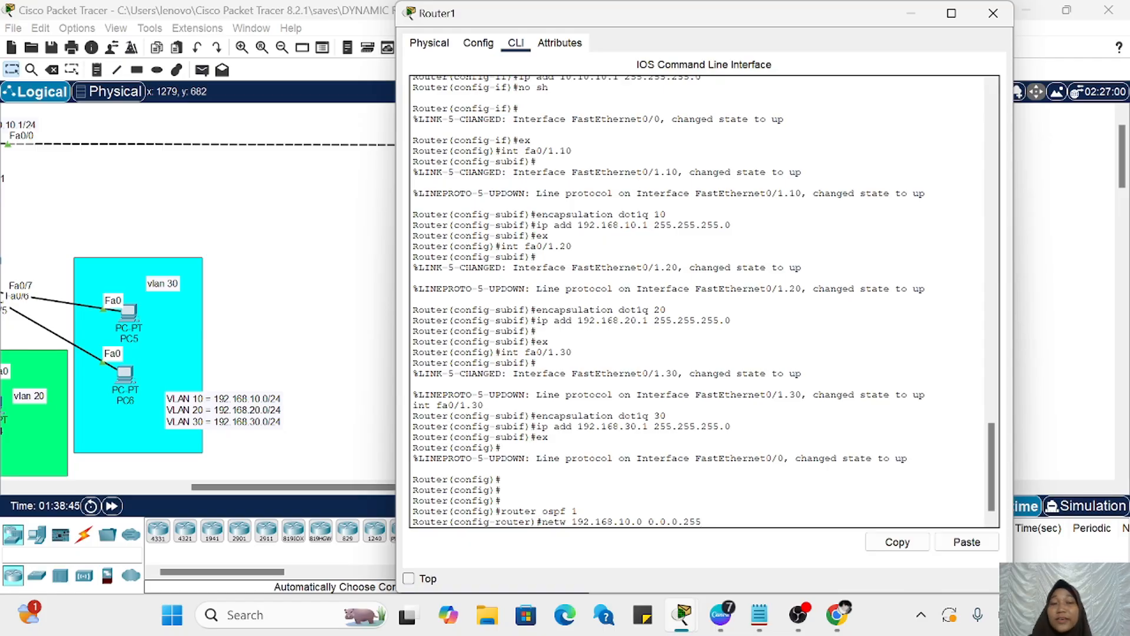
text(area)
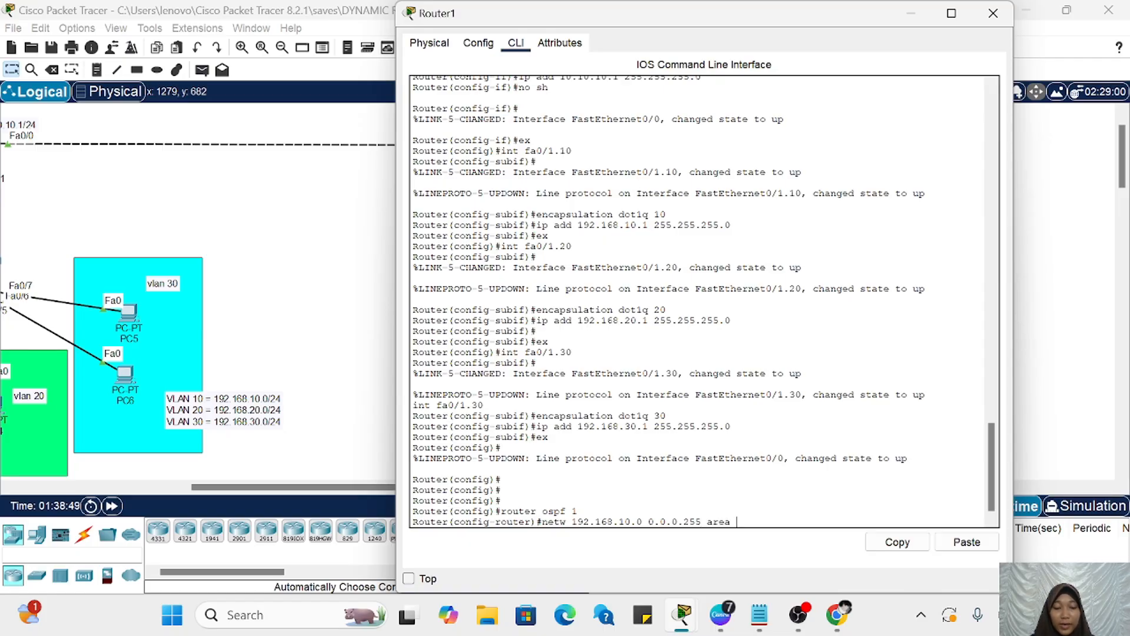
text( 0)
key(Return)
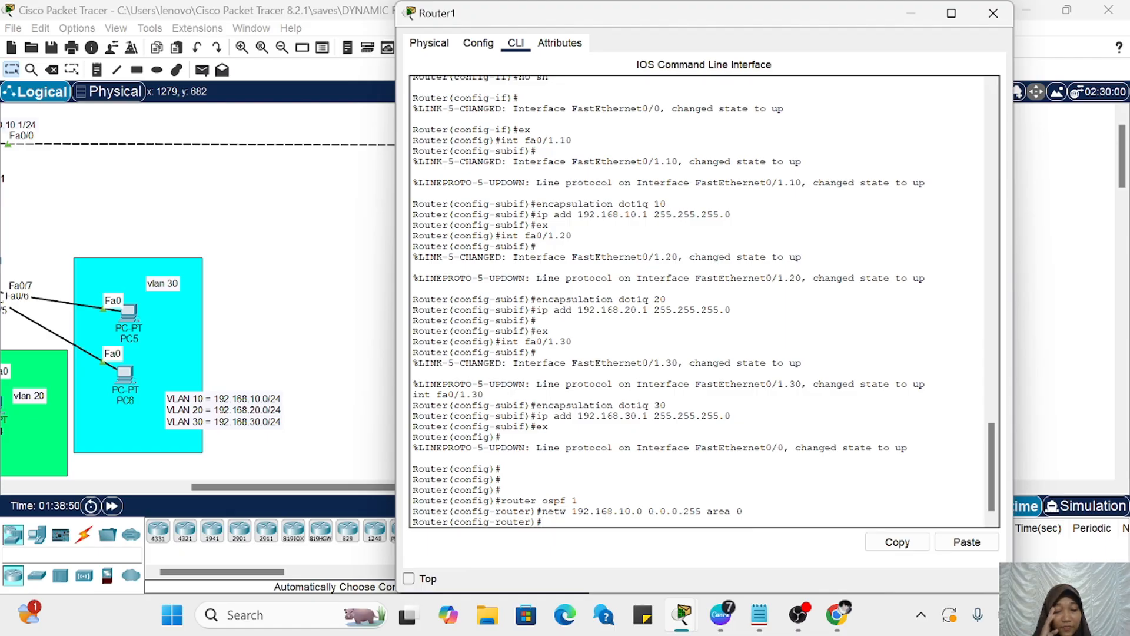
Step: Add network 192.168.20.0 with wildcard 0.0.0.255 in area 0 to Router1's OSPF process
key(Up)
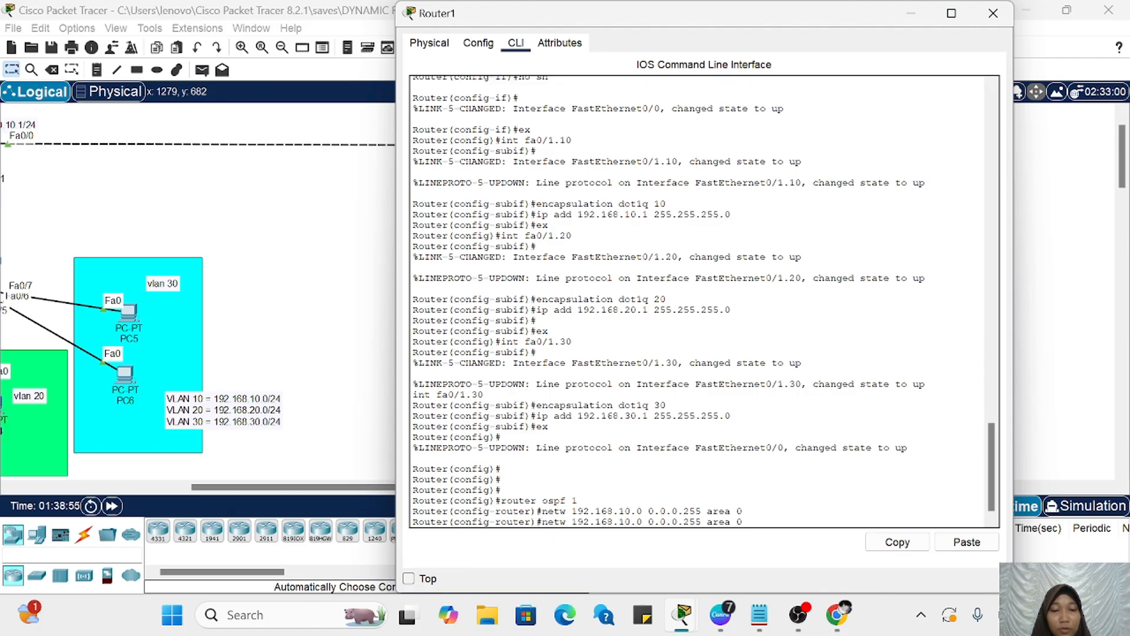
key(Left)
key(Left)
key(Left)
key(Left)
key(Left)
key(Left)
key(Left)
key(Left)
key(Left)
key(Left)
key(Left)
key(Left)
key(Left)
key(Left)
key(Left)
key(Left)
key(Left)
key(Left)
key(Left)
key(Left)
key(BackSpace)
text(2)
key(Return)
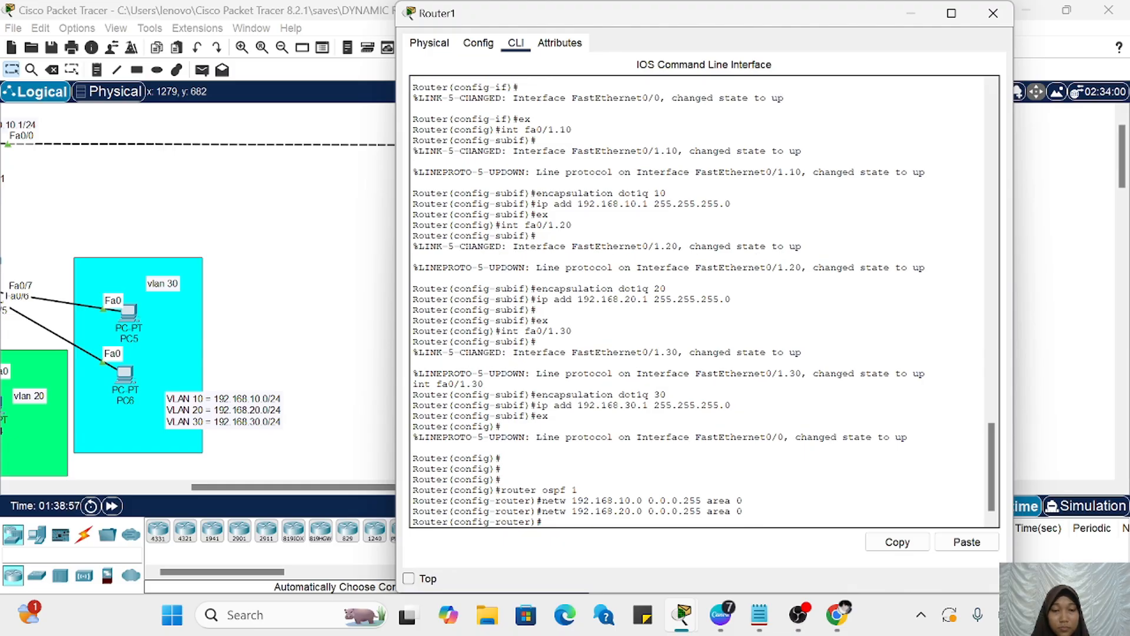
Step: Add network 192.168.30.0 with wildcard 0.0.0.255 in area 0 to Router1's OSPF process
key(Up)
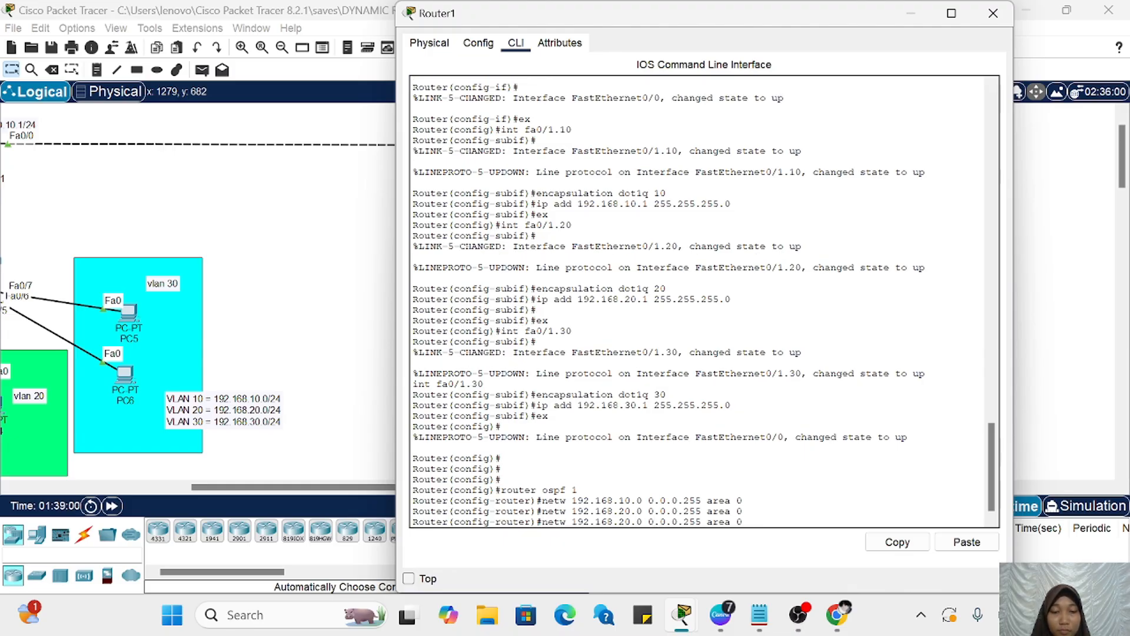
key(BackSpace)
key(BackSpace)
text(3)
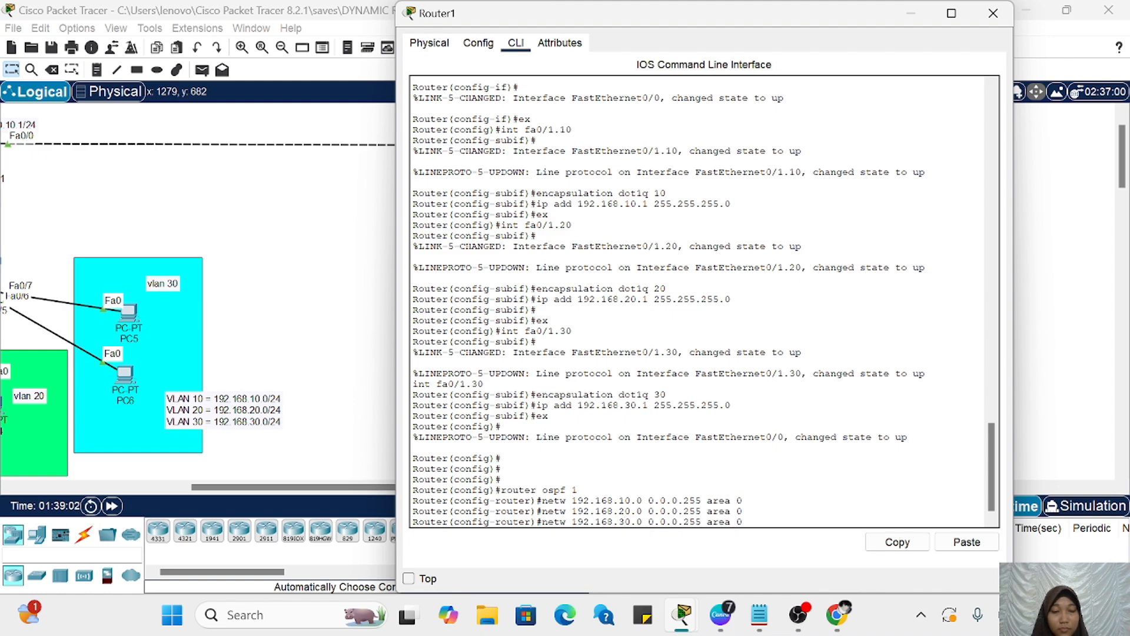
key(Return)
Step: Advertise the inter-router network 10.10.10.0 with wildcard 0.0.0.255 in area 0 on Router1
scroll(344, 437, left, 5)
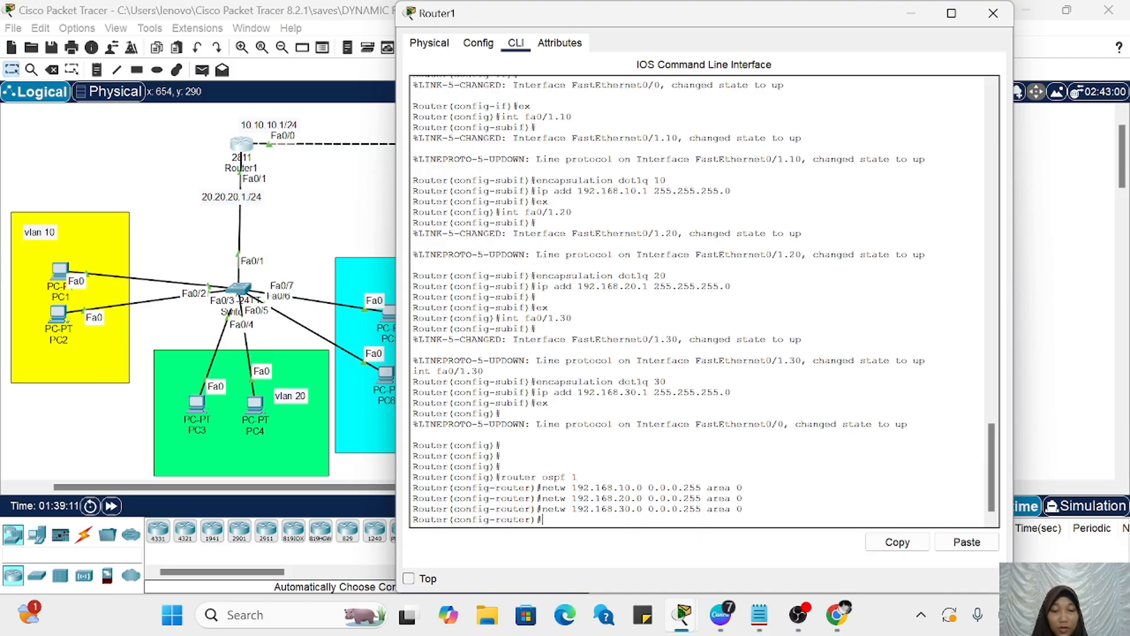
key(Up)
key(Left)
key(Left)
key(Left)
key(Left)
key(Left)
key(Left)
key(Left)
key(Left)
key(Left)
key(Left)
key(Left)
key(Left)
key(Left)
key(Left)
key(Left)
key(Left)
key(Left)
key(Left)
key(Left)
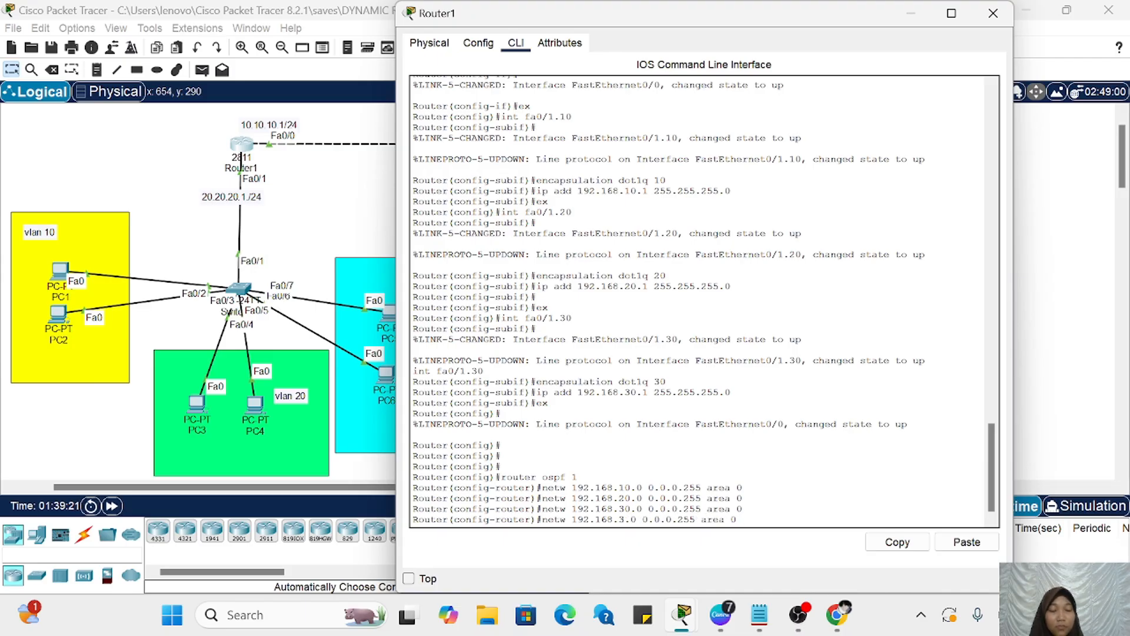
key(BackSpace)
key(BackSpace)
key(BackSpace)
key(BackSpace)
key(BackSpace)
key(BackSpace)
key(BackSpace)
key(BackSpace)
key(BackSpace)
key(BackSpace)
text(10.10)
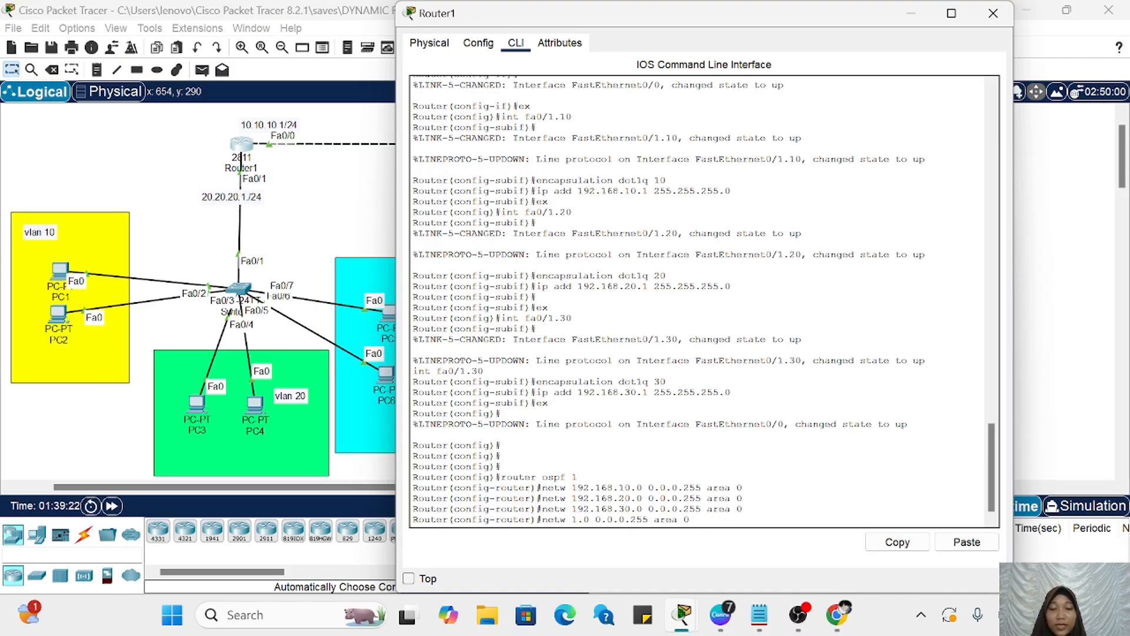
text(.10)
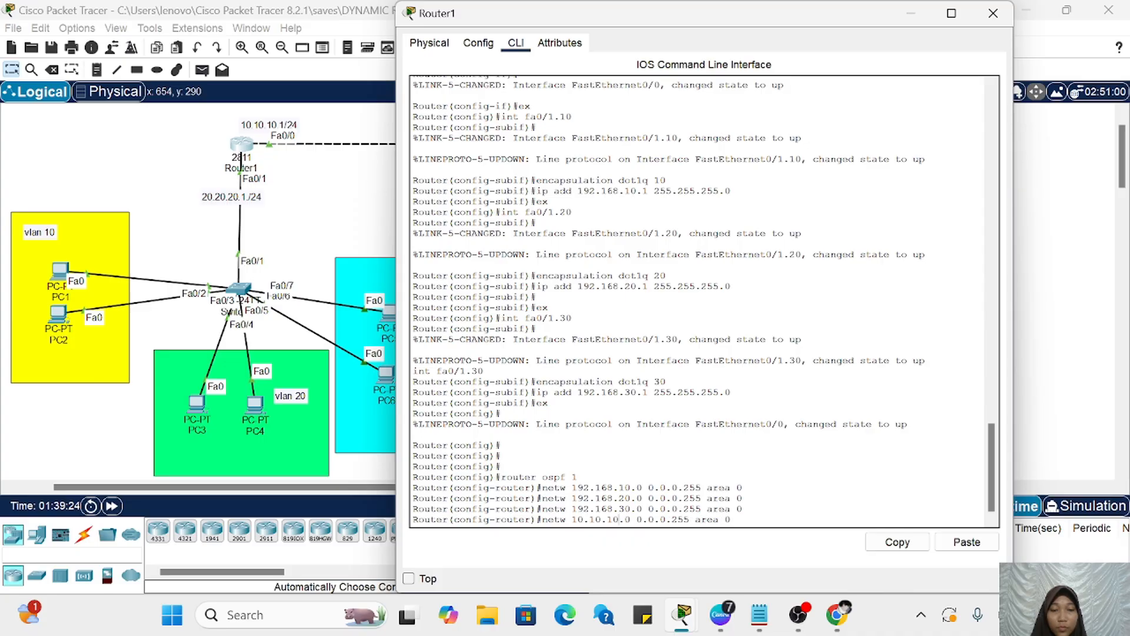
key(Return)
Step: Advertise network 20.20.20.0 with wildcard 0.0.0.255 in area 0 on Router1 and put the router's window away
key(Up)
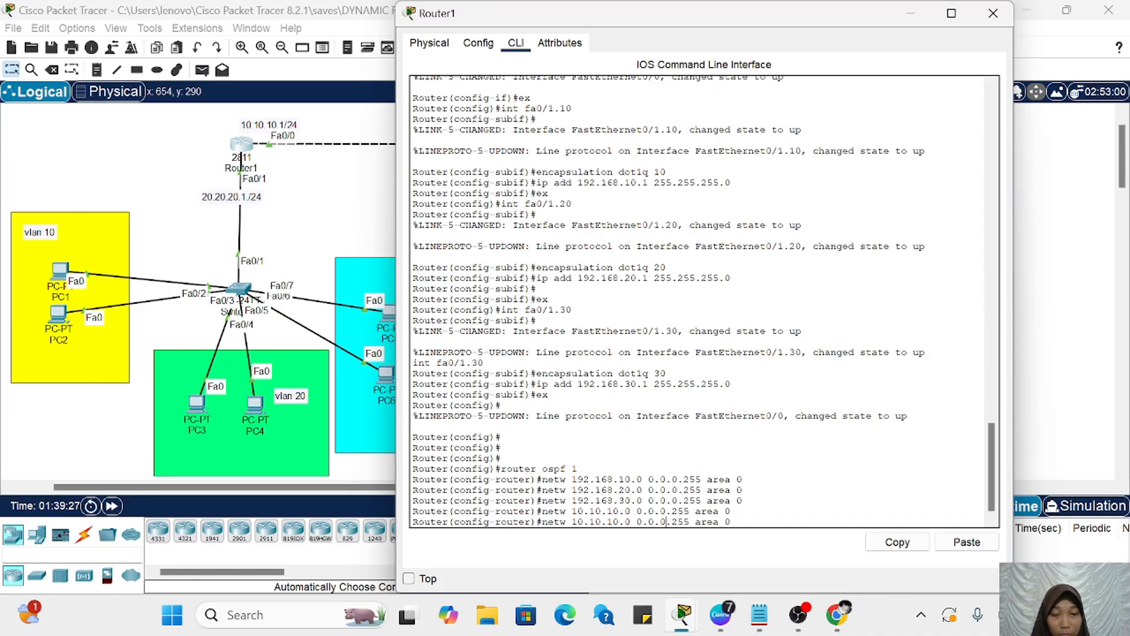
key(BackSpace)
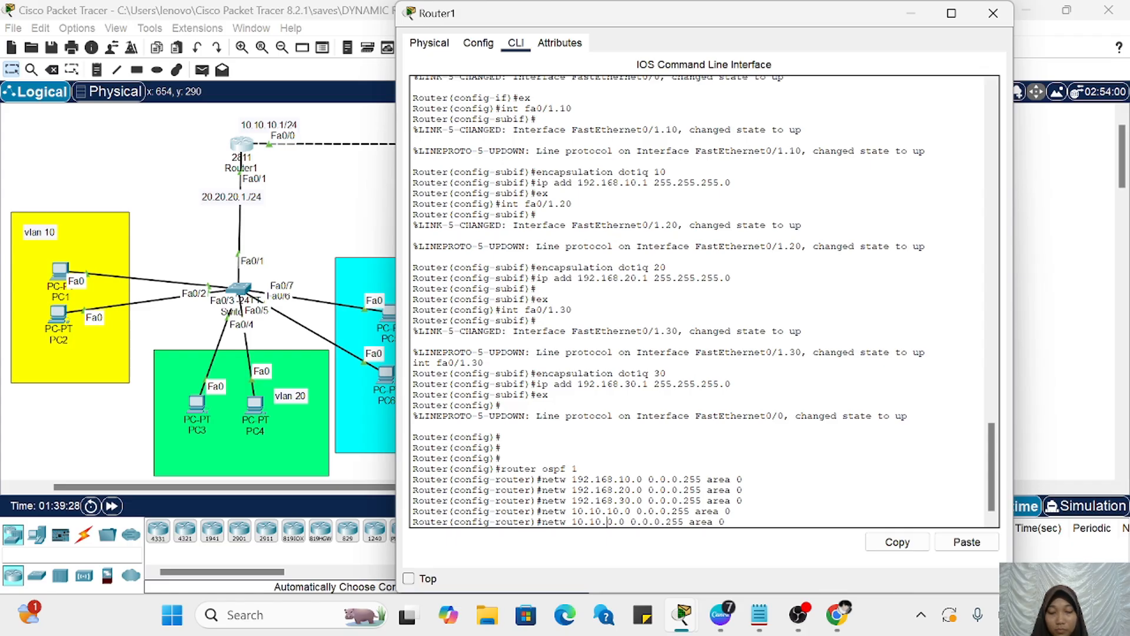
text(2)
key(Left)
key(Left)
key(Left)
key(BackSpace)
text(2)
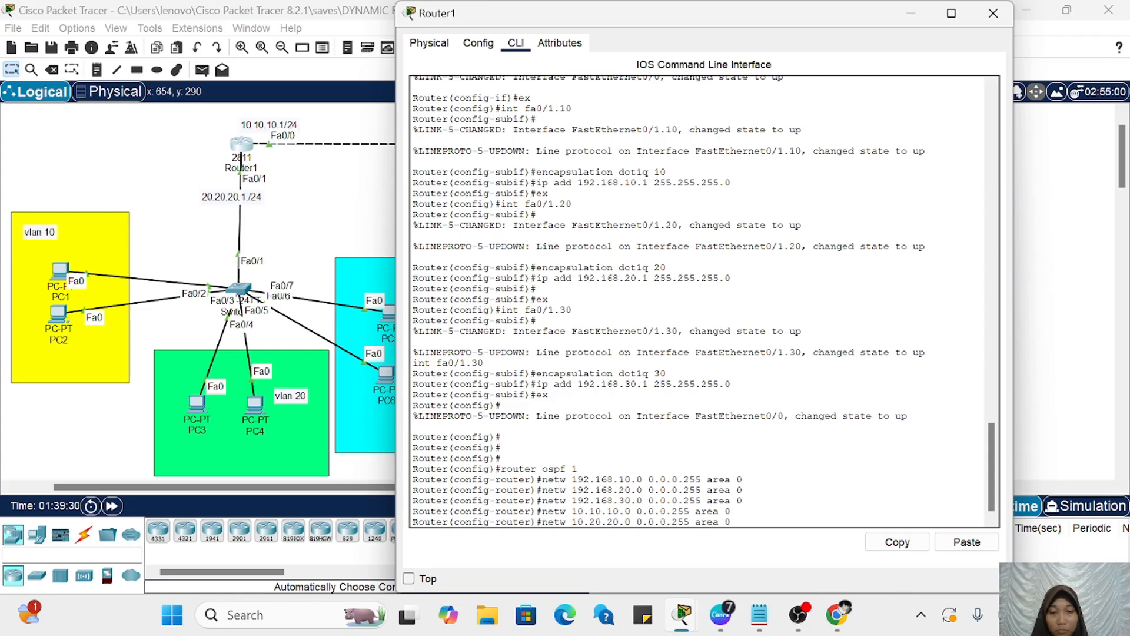
key(Return)
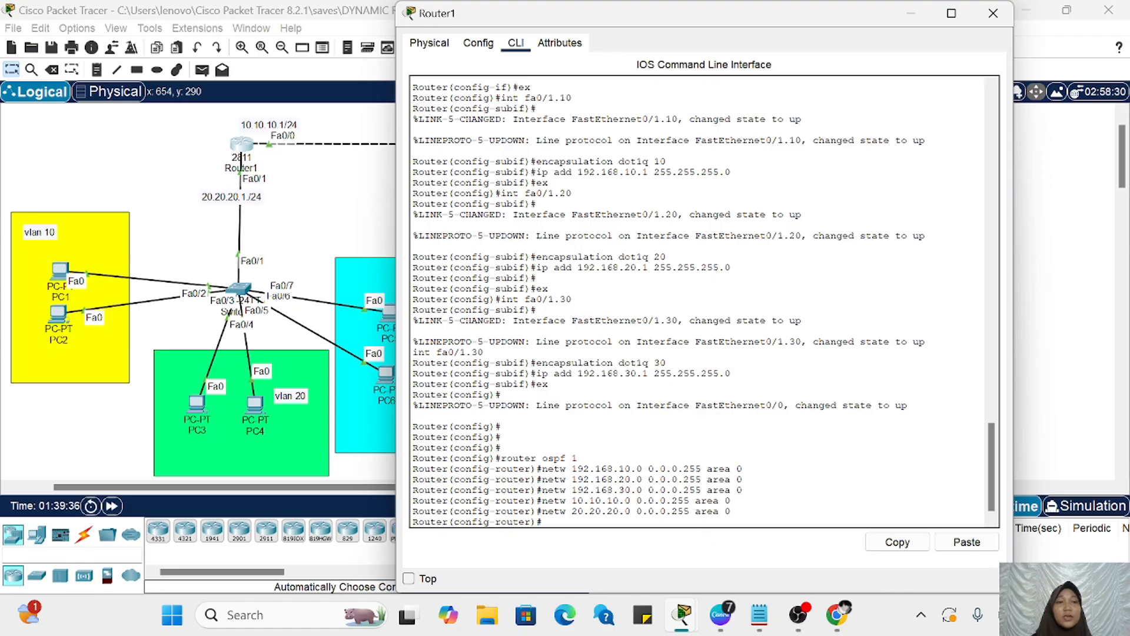
click(911, 13)
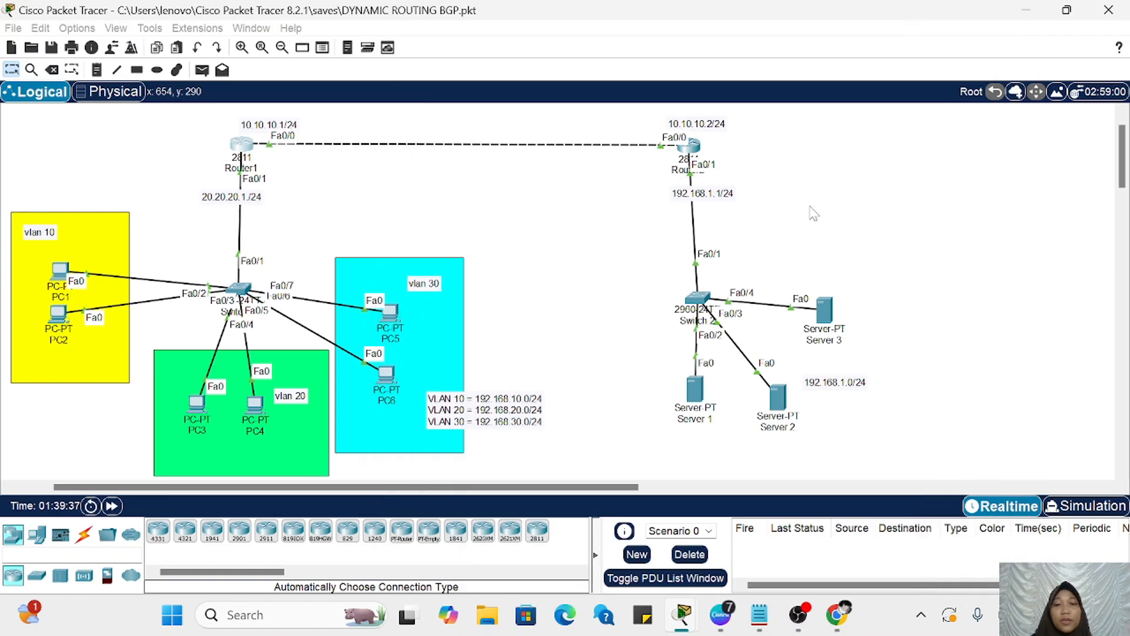
Step: Leave DHCP pool configuration on Router2 and start OSPF routing process 1
scroll(814, 213, right, 3)
scroll(600, 184, right, 3)
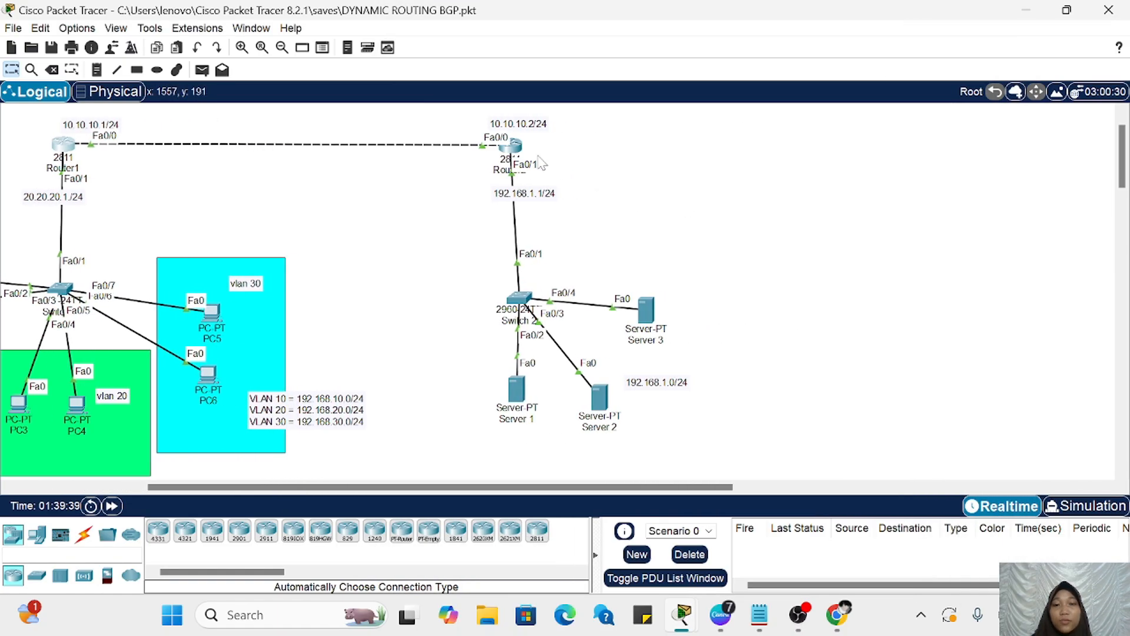
click(509, 146)
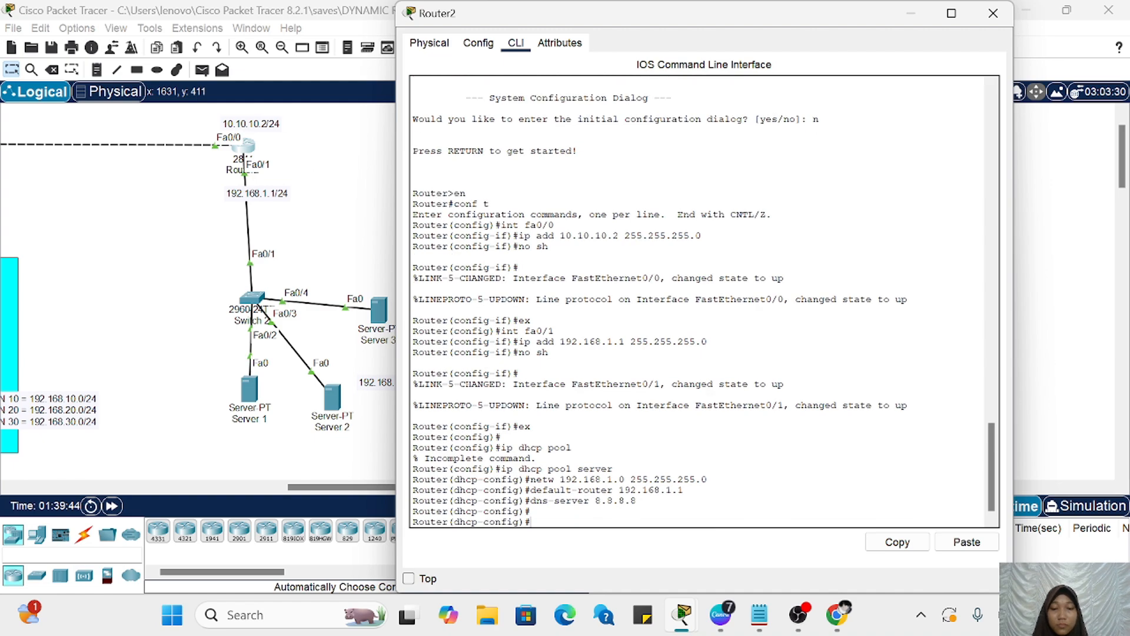
key(Return)
text(ex)
key(Return)
key(Return)
key(Return)
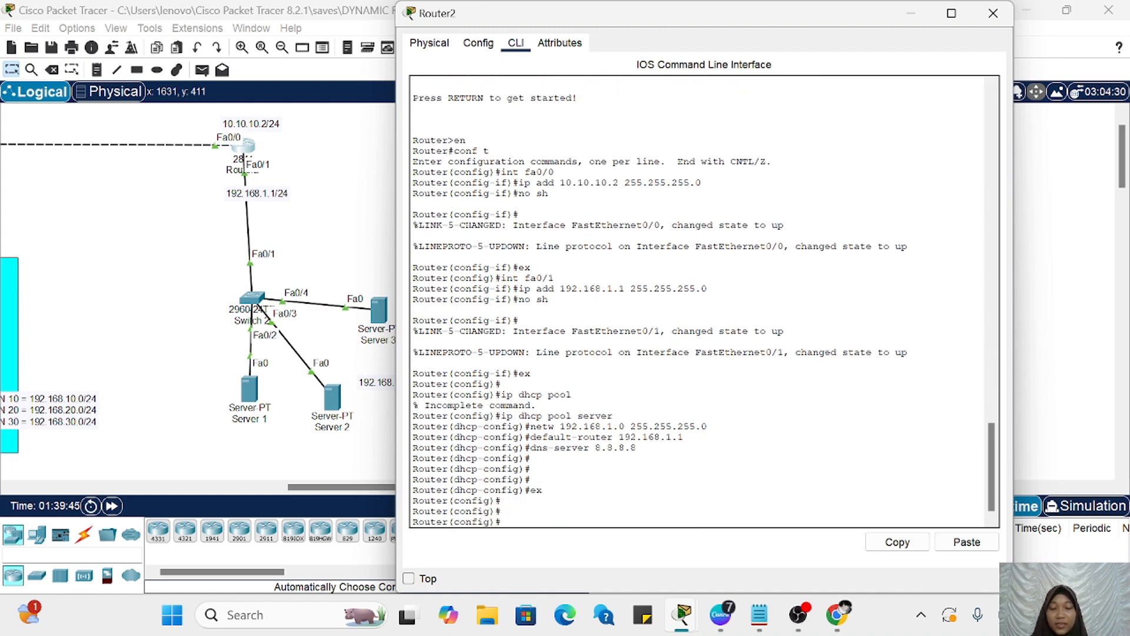
text(router ospd)
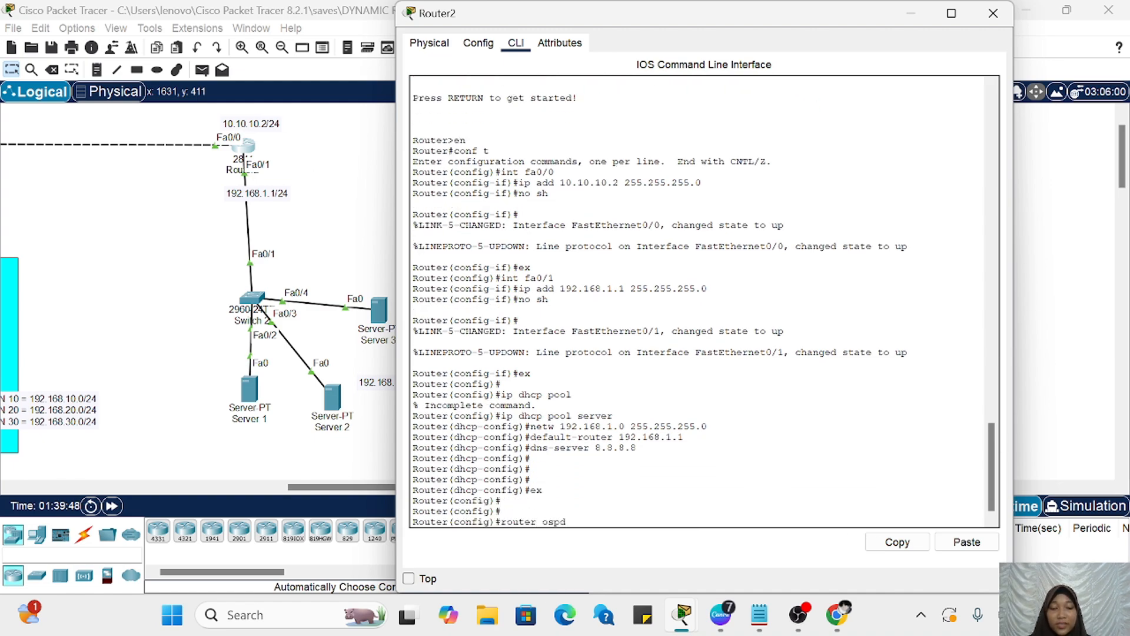
key(BackSpace)
text(f)
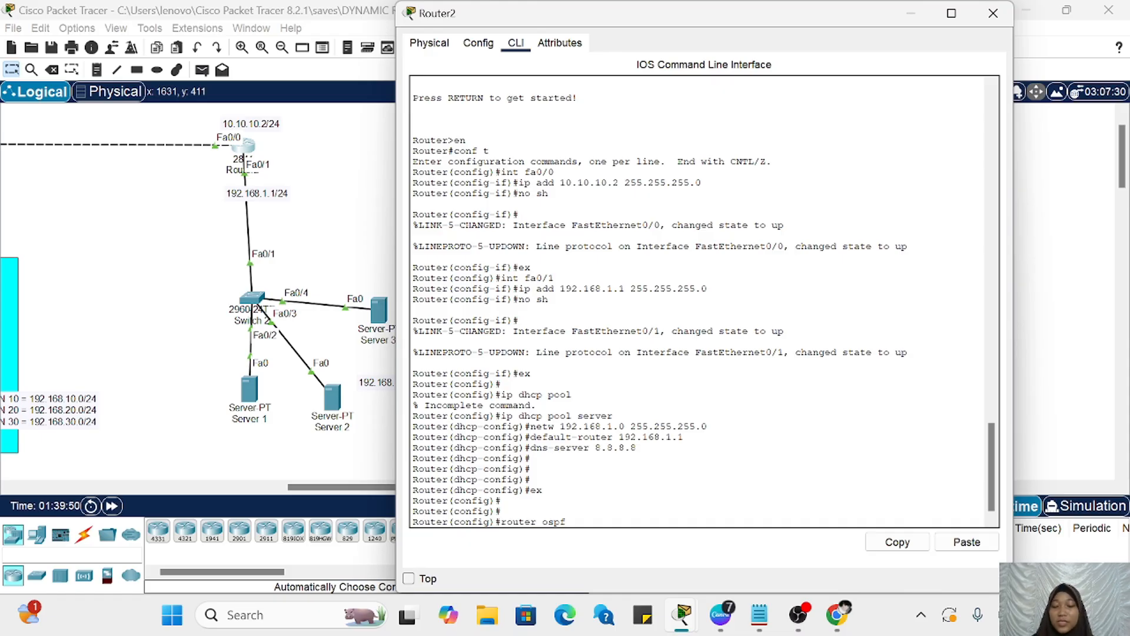
text( 1)
key(Return)
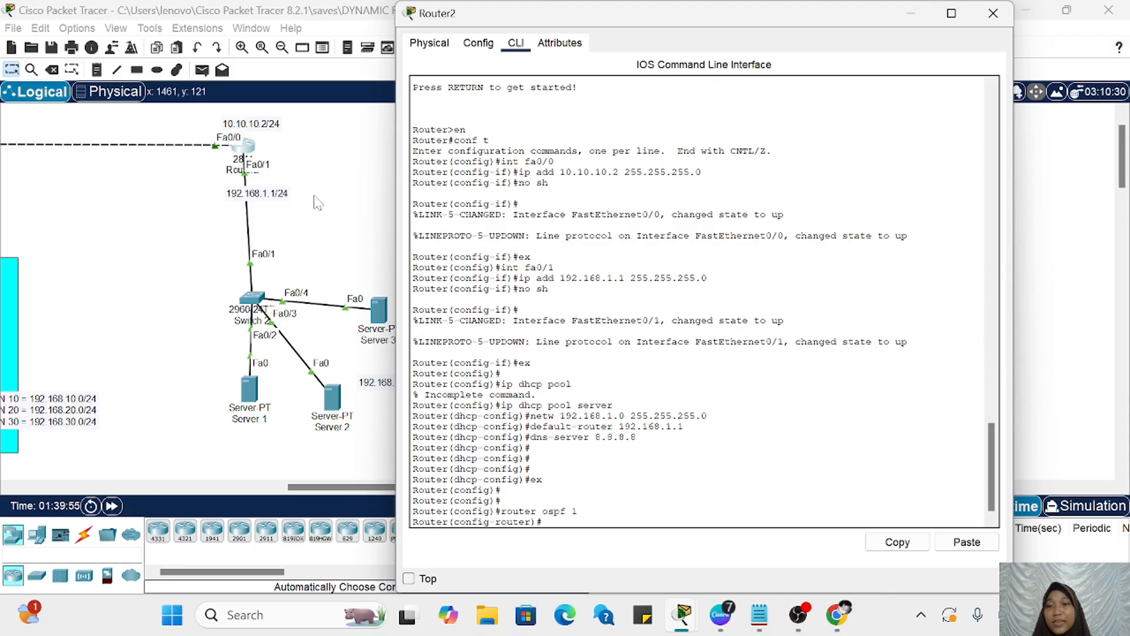
Step: Advertise the inter-router network 10.10.10.0 with wildcard 0.0.0.255 in area 0 in Router2's OSPF process
text(netw)
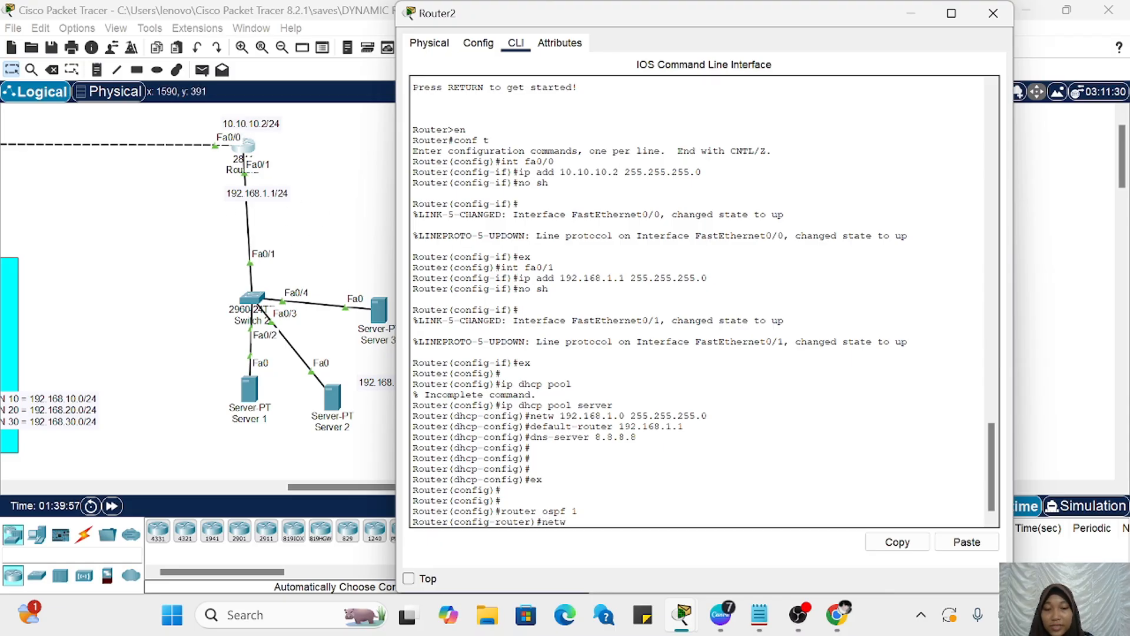
text( 10.10.)
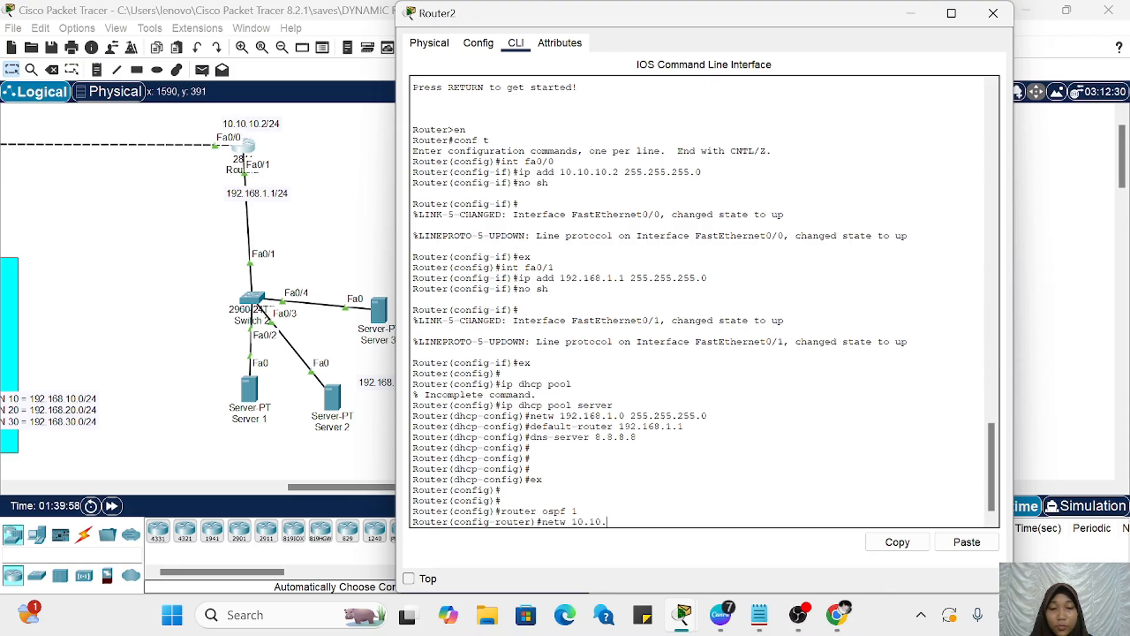
text(10.0 0)
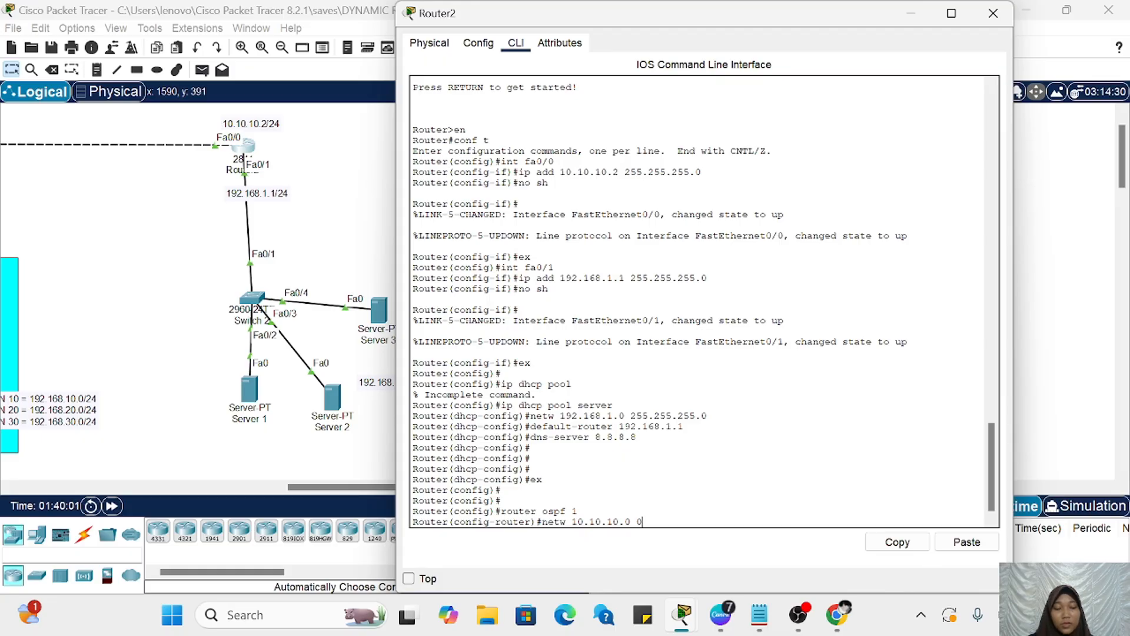
text(.0.0.)
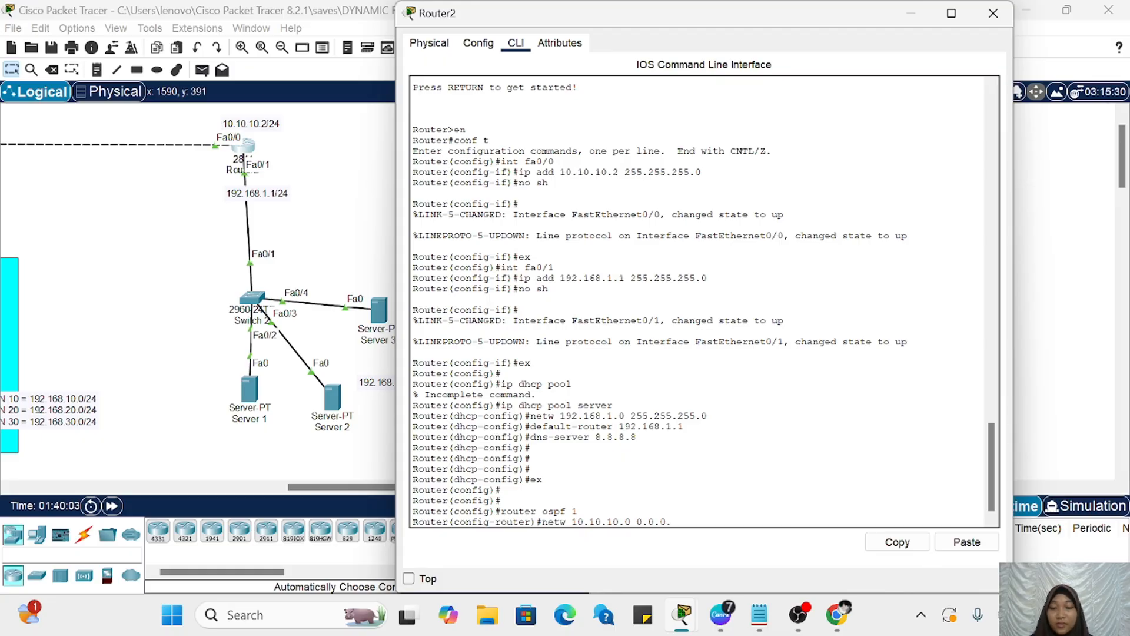
text(255)
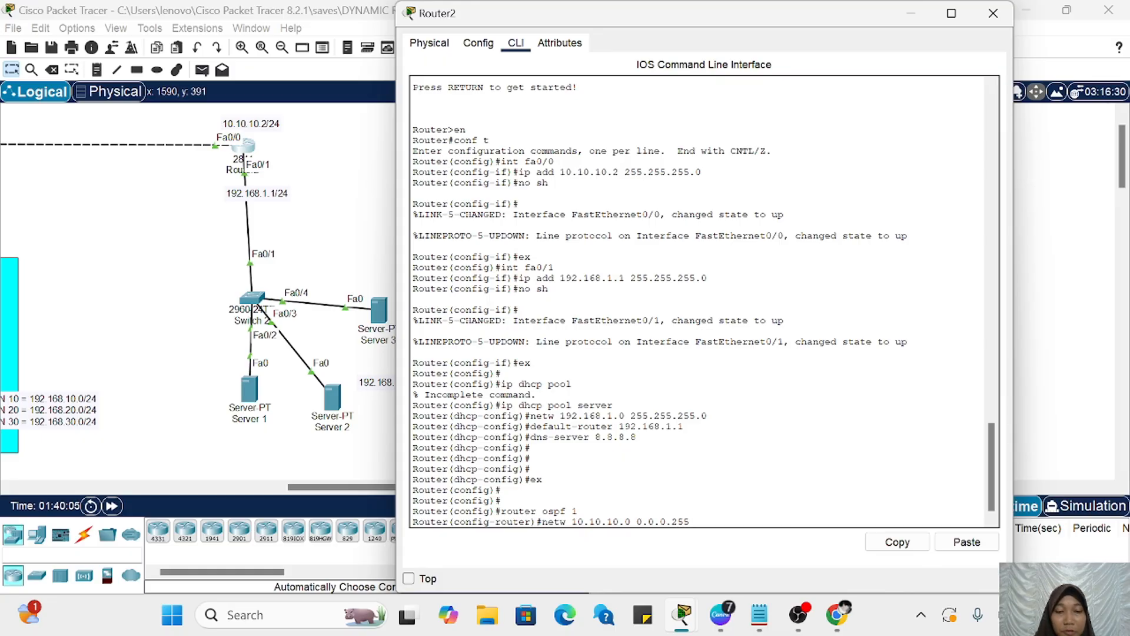
text( are)
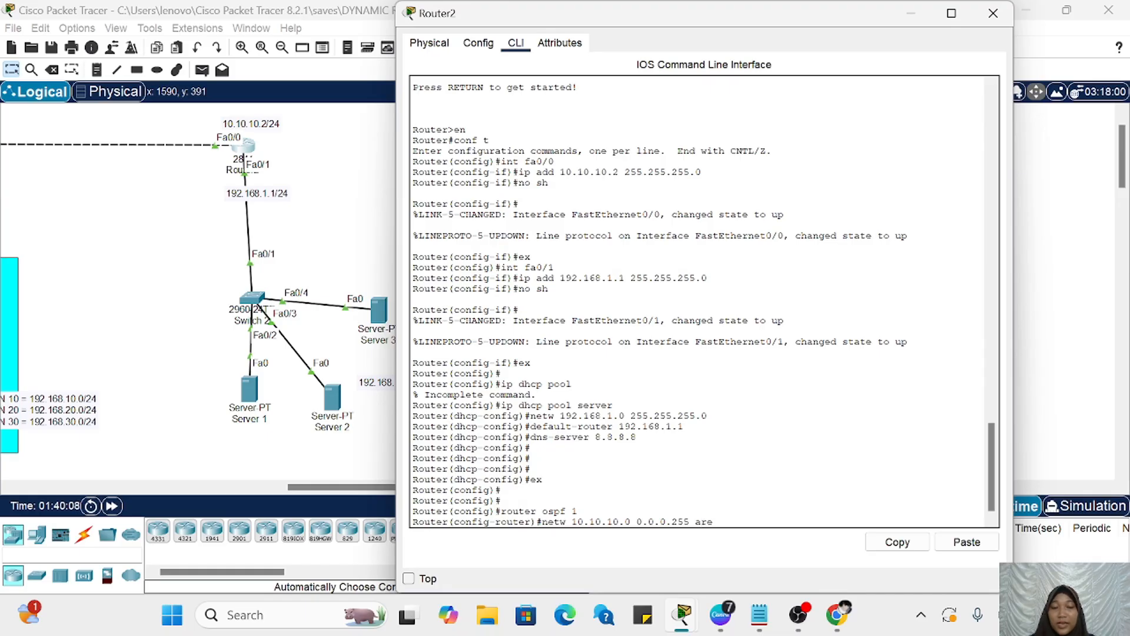
text(a 0)
key(Return)
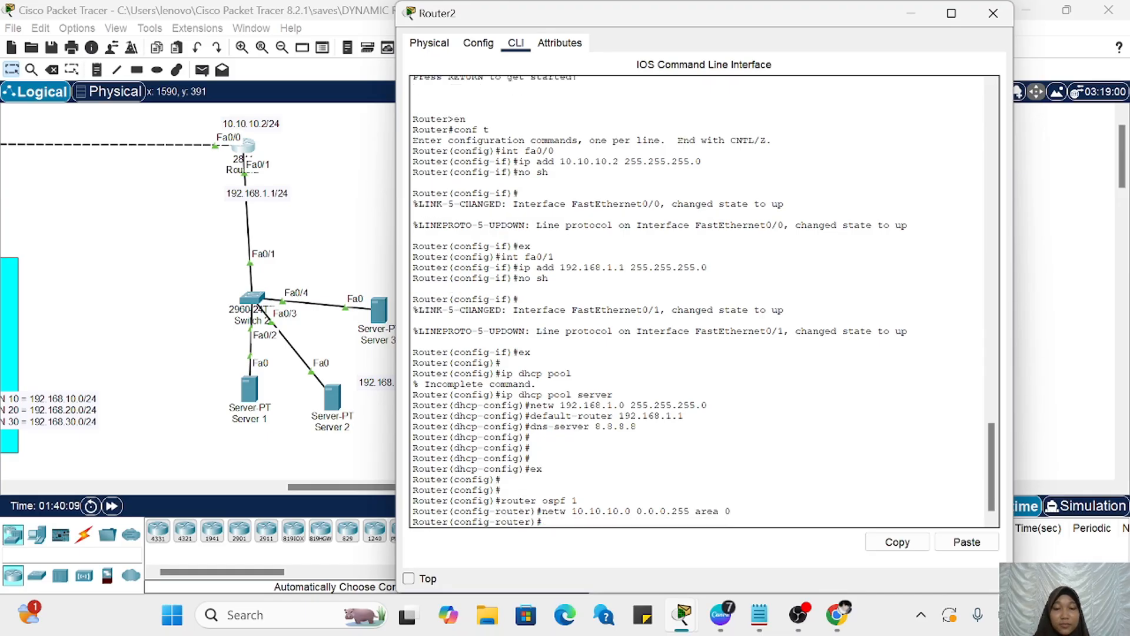
Step: Add the server LAN network 192.168.1.0 with wildcard 0.0.0.255 in area 0 to Router2's OSPF process
key(Up)
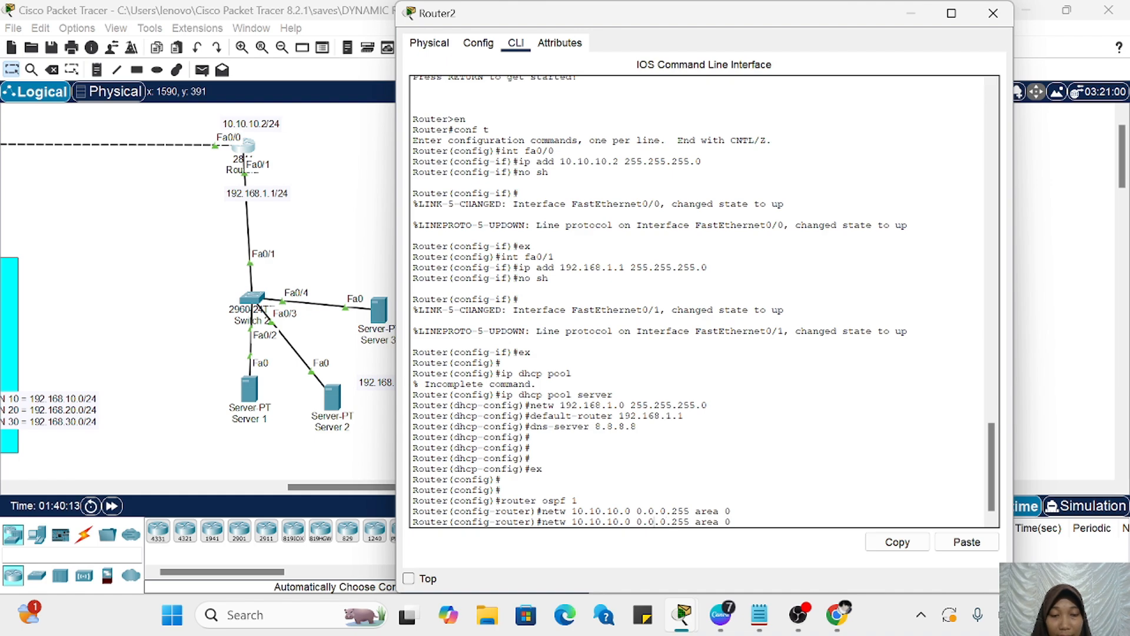
key(BackSpace)
key(BackSpace)
key(BackSpace)
key(BackSpace)
key(BackSpace)
key(BackSpace)
key(BackSpace)
key(BackSpace)
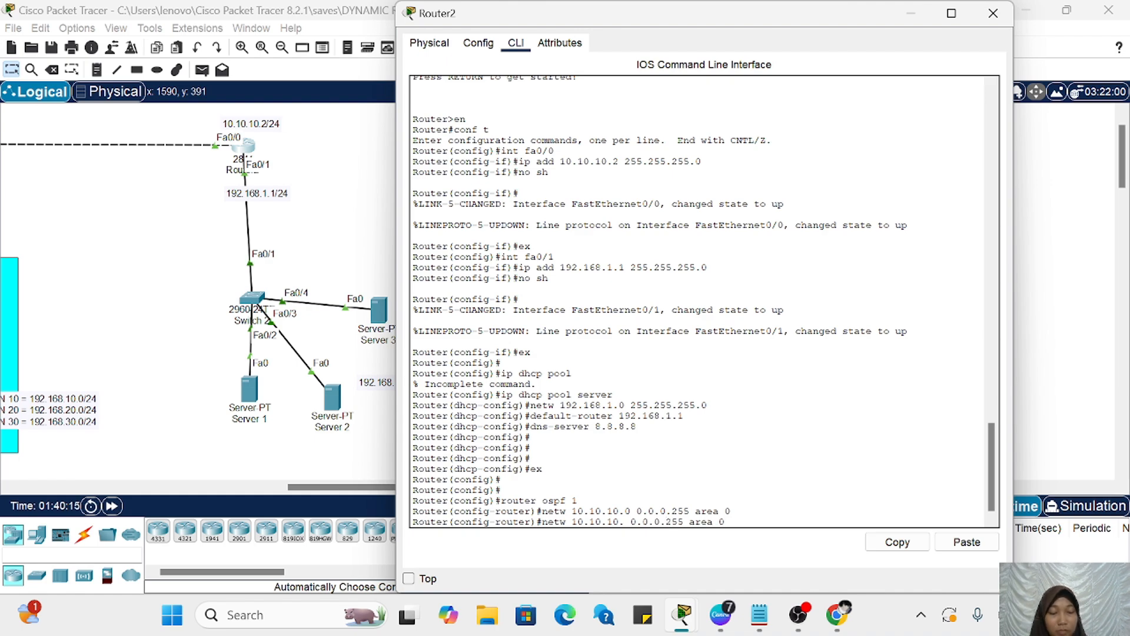
key(BackSpace)
text(92.168)
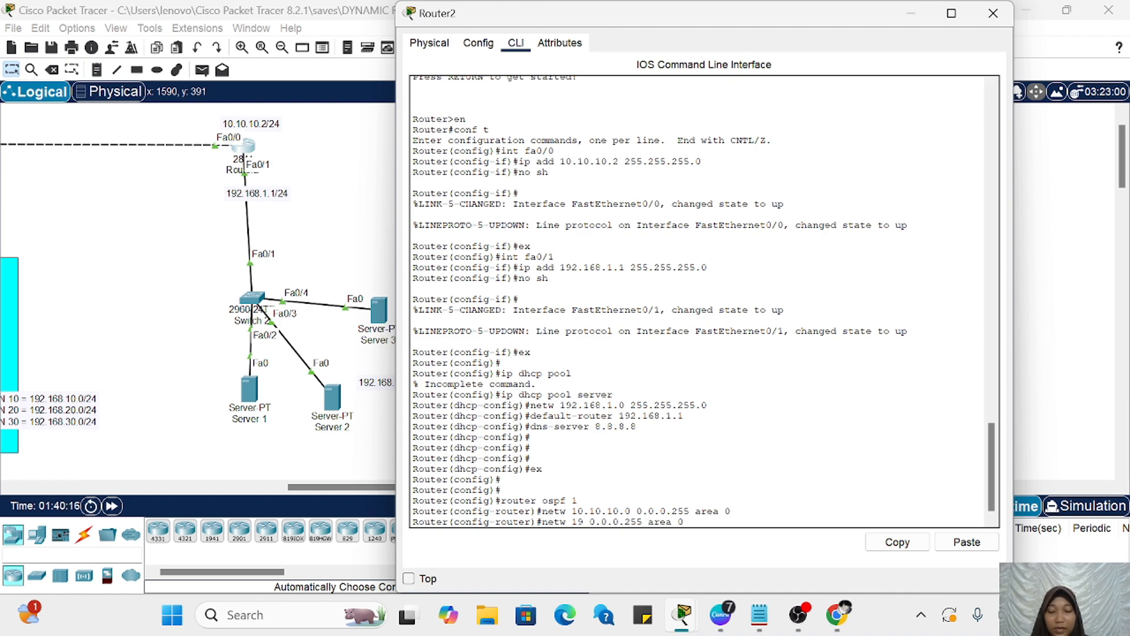
text(.1.0)
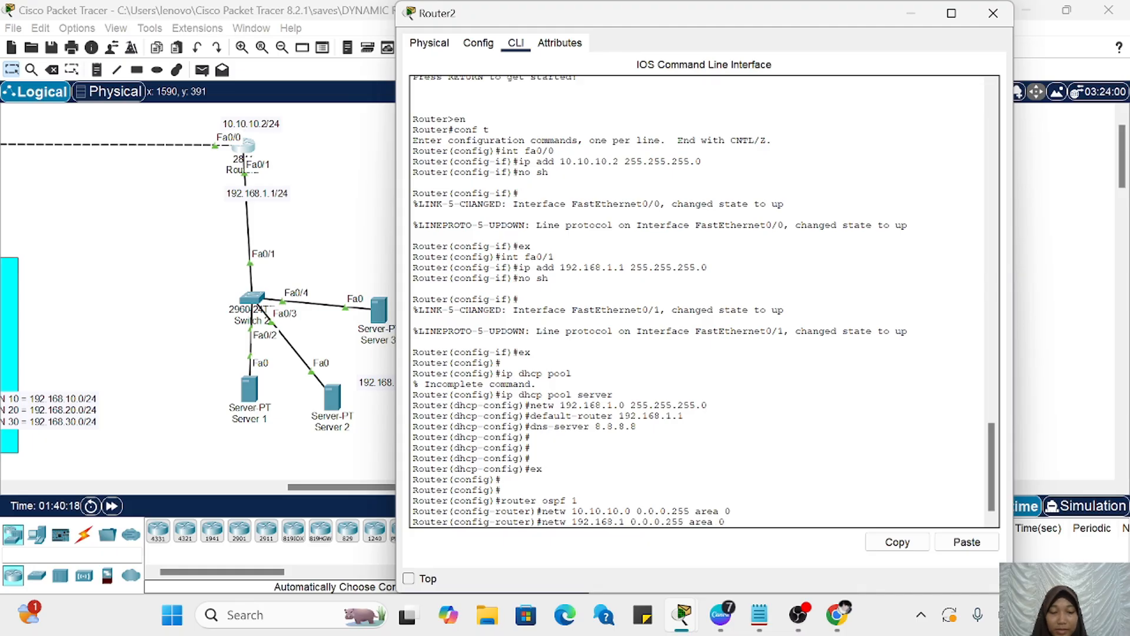
key(Return)
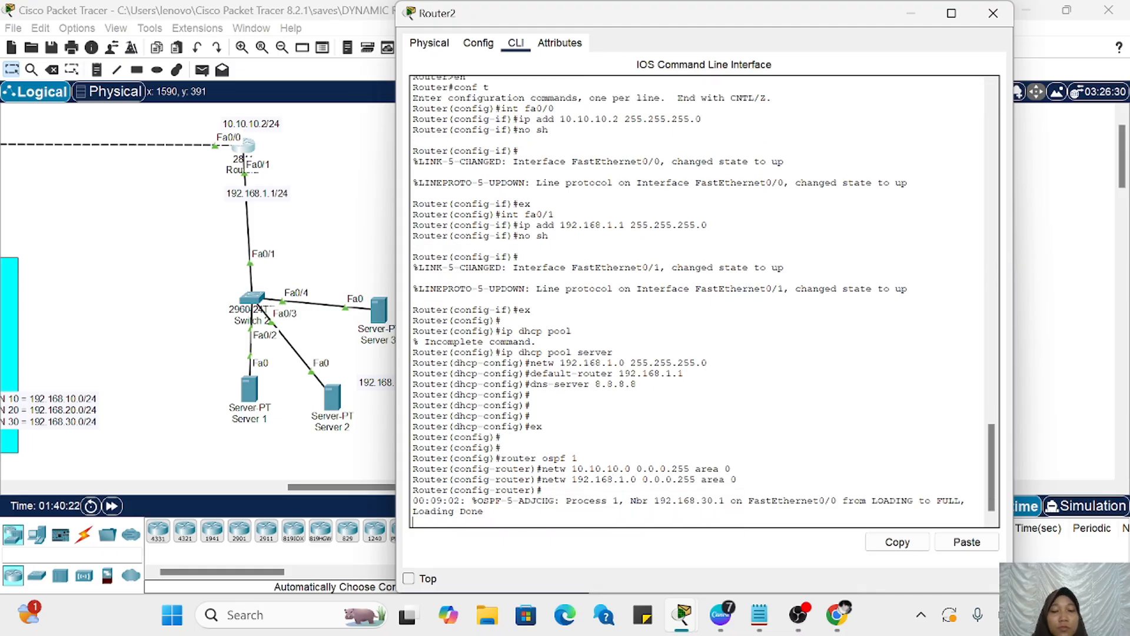
key(Return)
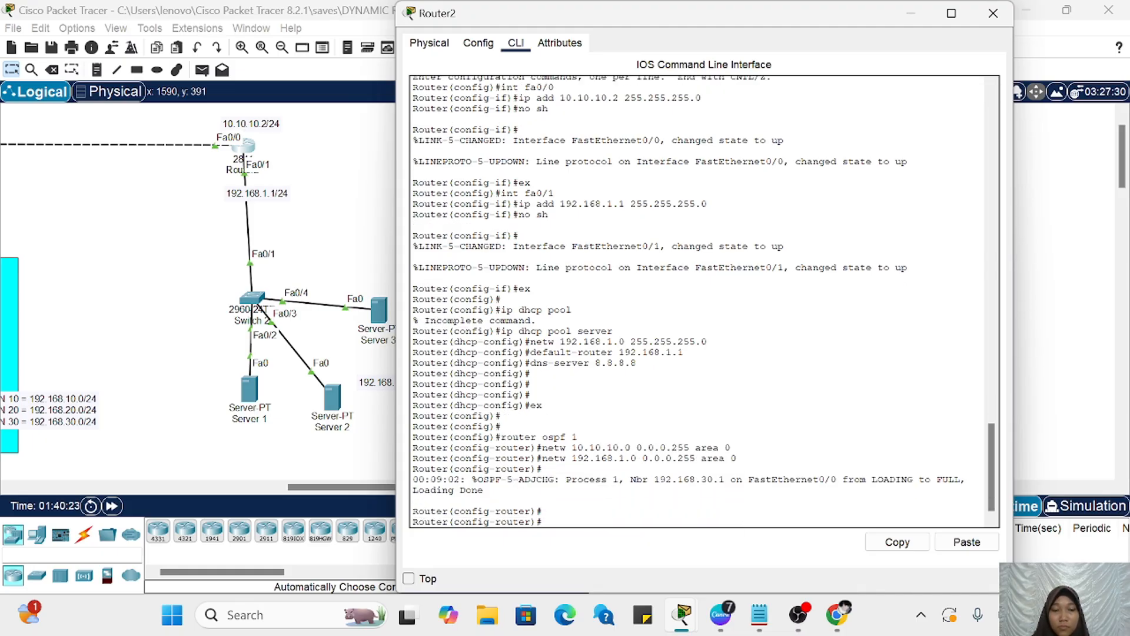
Step: Display Router2's IP routing table, compare its OSPF routes with the VLAN side of the topology, and close the router's window
text(do sh ip route)
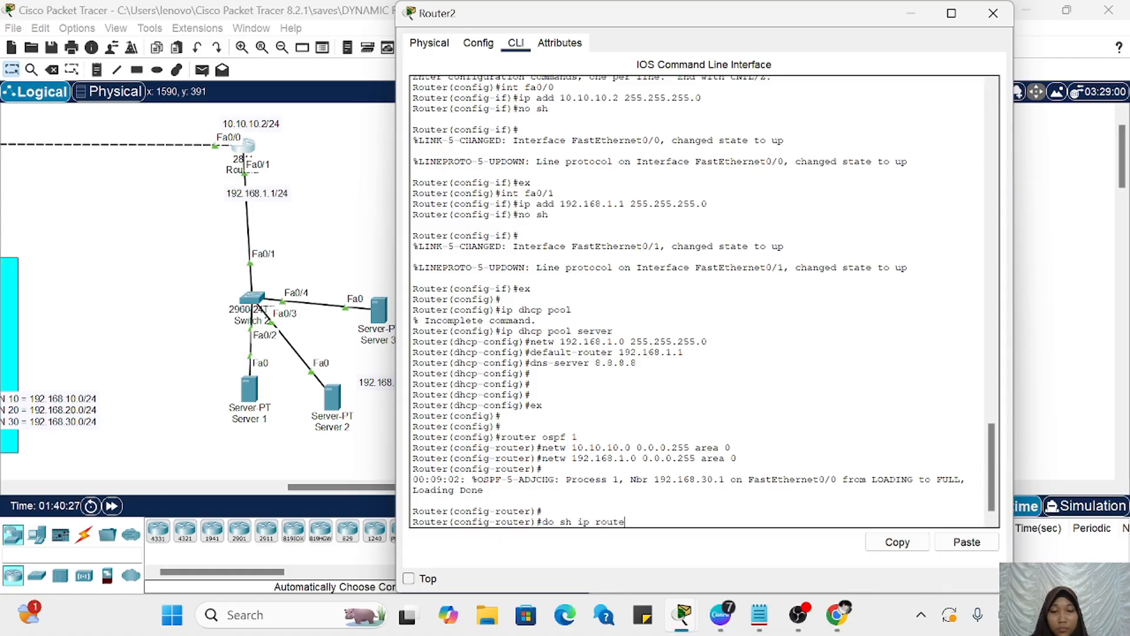
key(Return)
drag(365, 488, 195, 487)
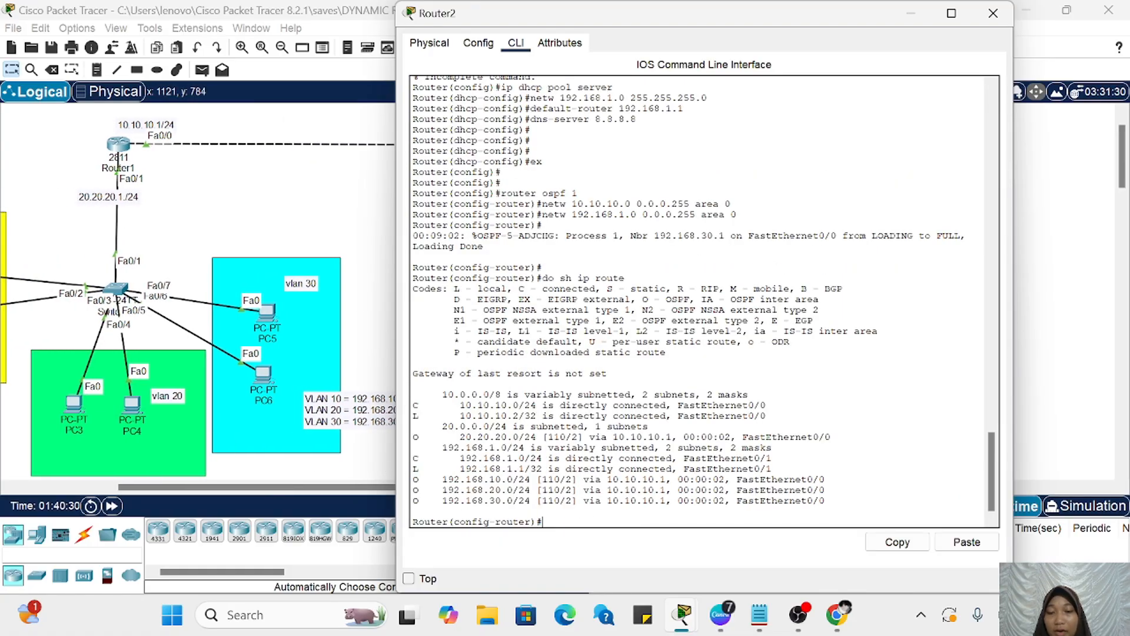
drag(419, 479, 530, 500)
click(530, 501)
click(993, 13)
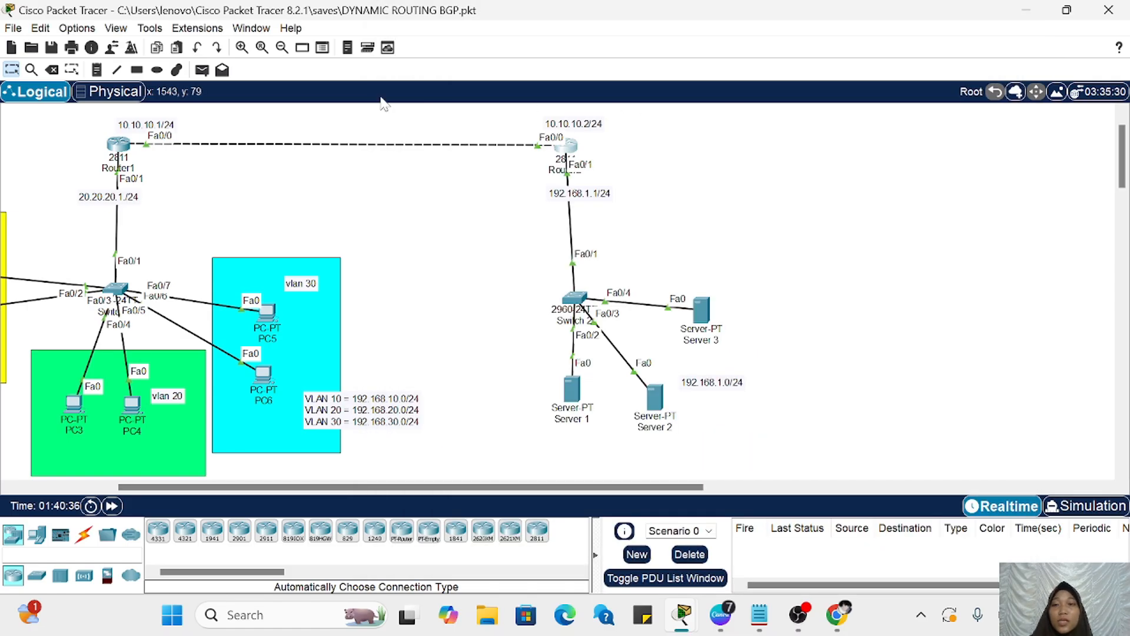
Step: Send a simple test PDU from Server 1 to PC5 in VLAN 30
click(202, 69)
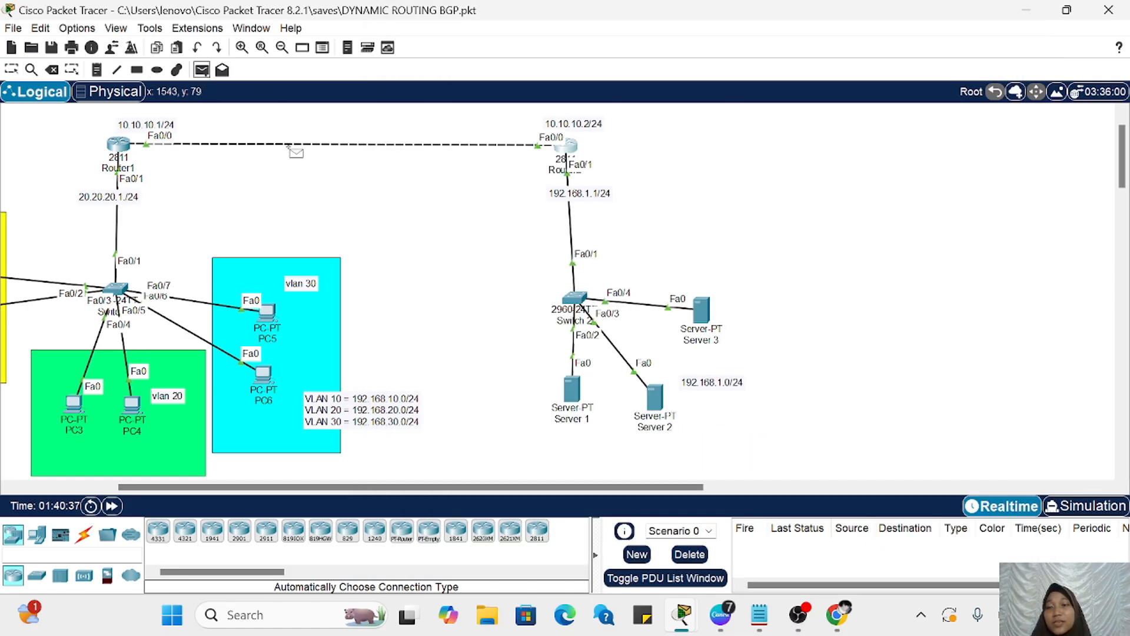
click(572, 386)
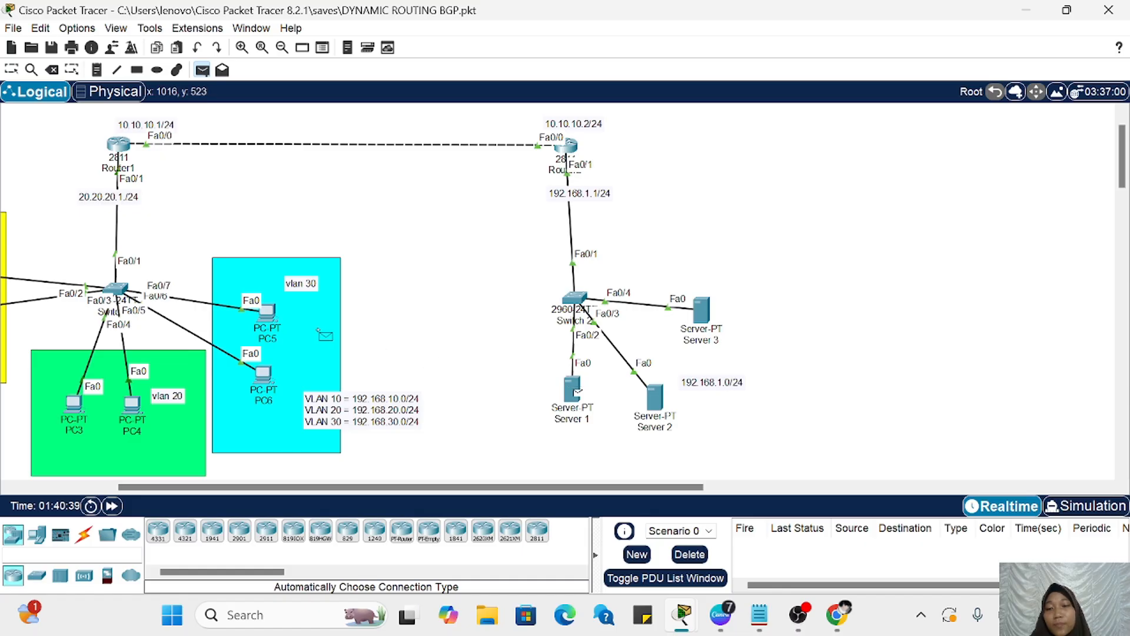
click(269, 313)
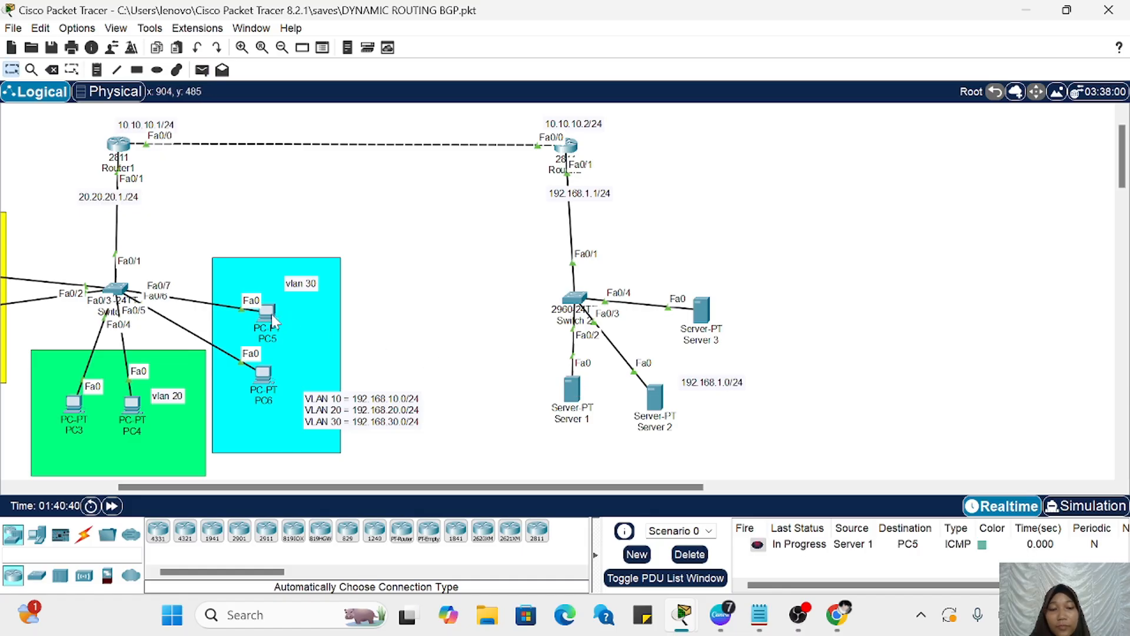
Step: Delete the current PDU scenario and send a fresh simple PDU from Server 1 to PC5
click(681, 557)
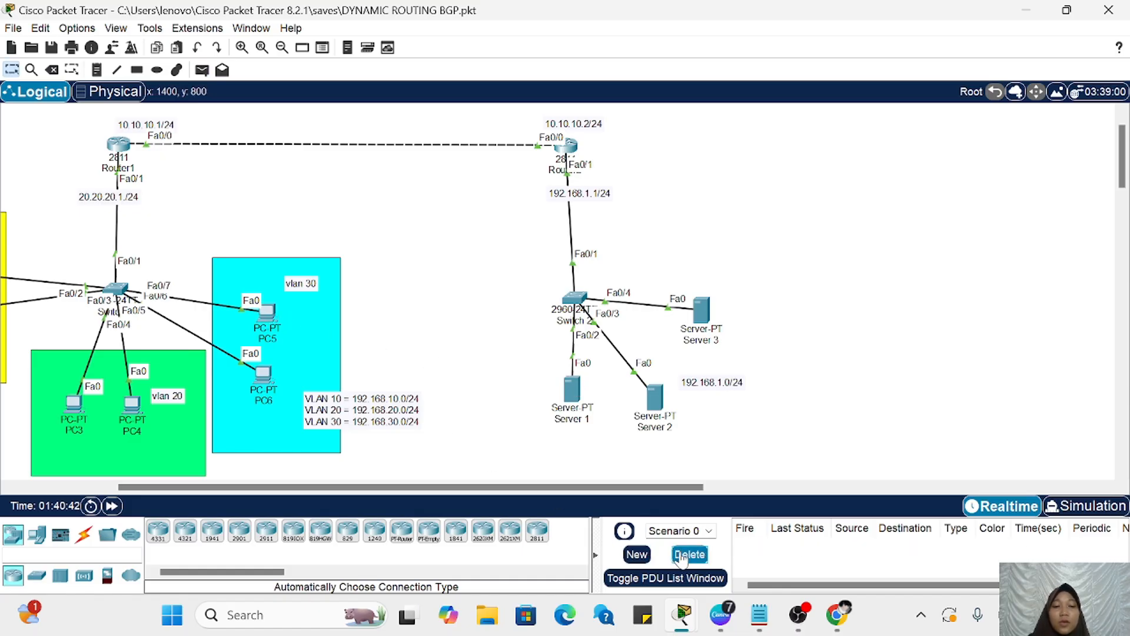
click(202, 71)
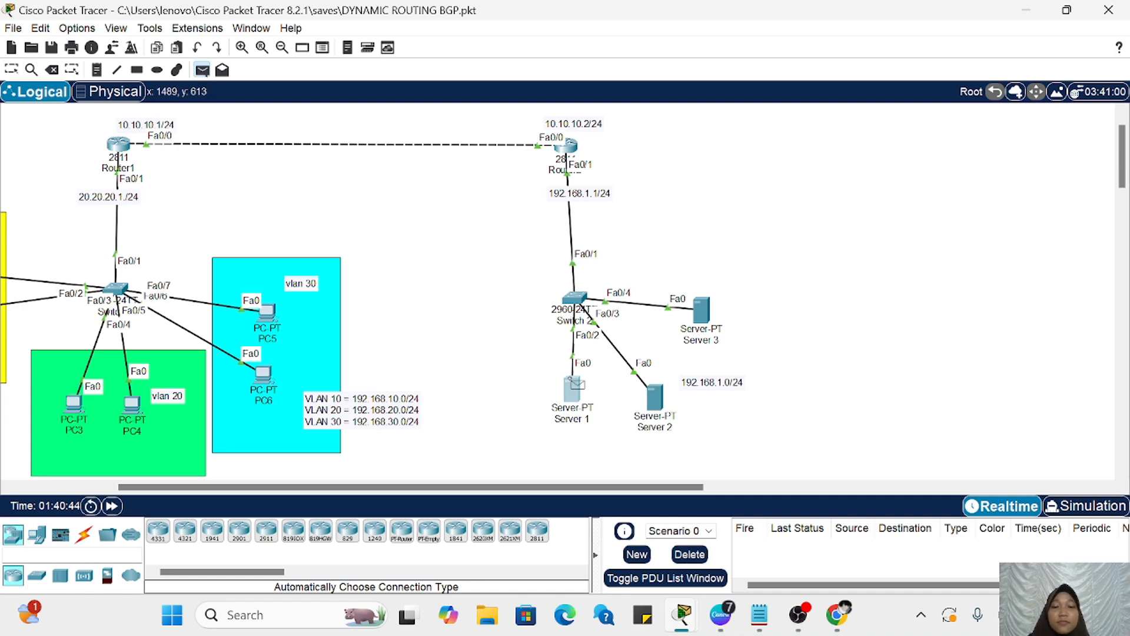
click(267, 312)
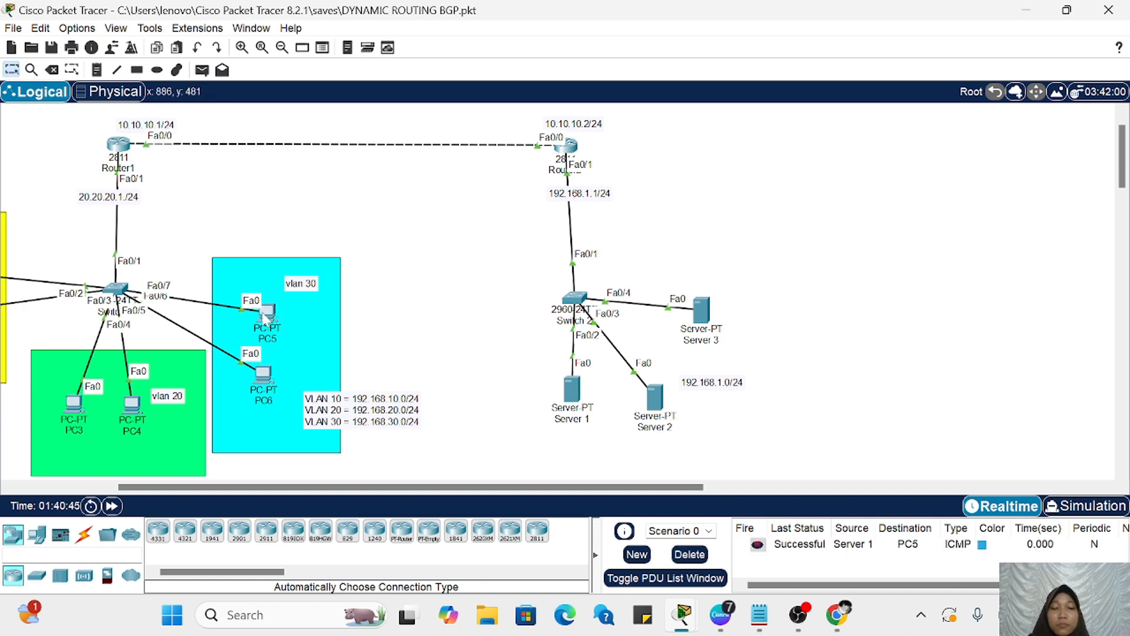
scroll(449, 358, left, 5)
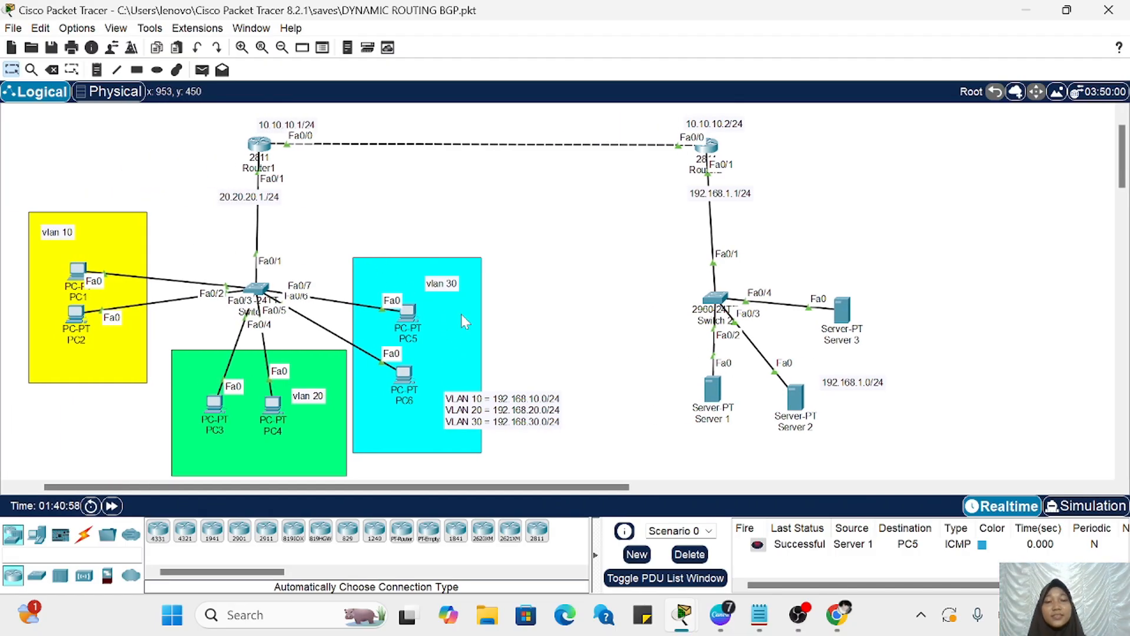
scroll(462, 317, left, 2)
scroll(464, 319, down, 1)
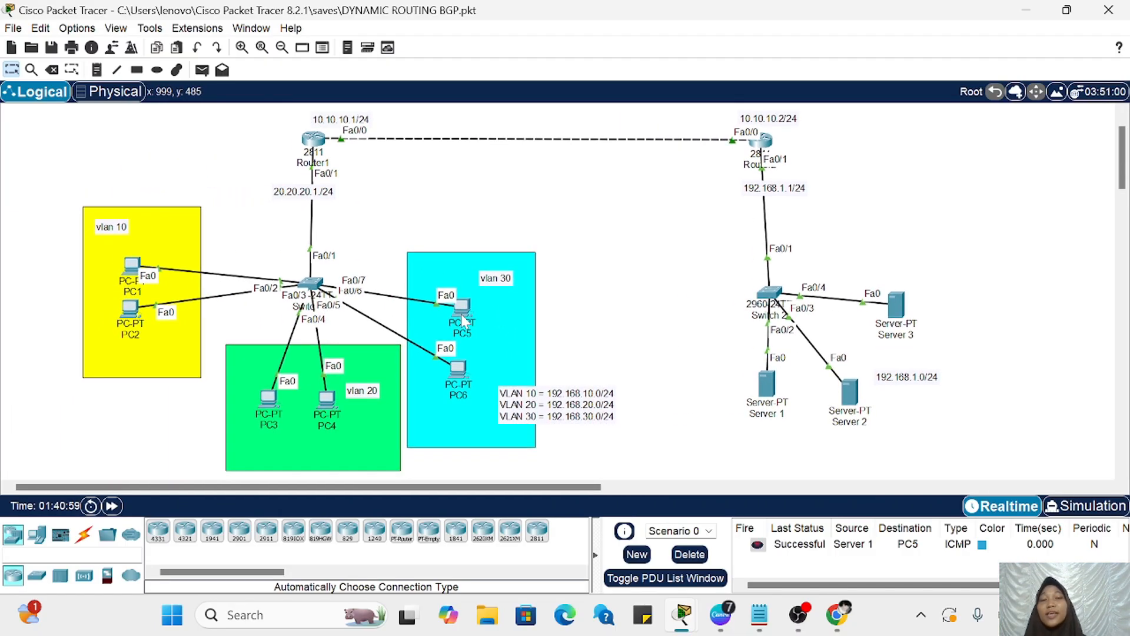
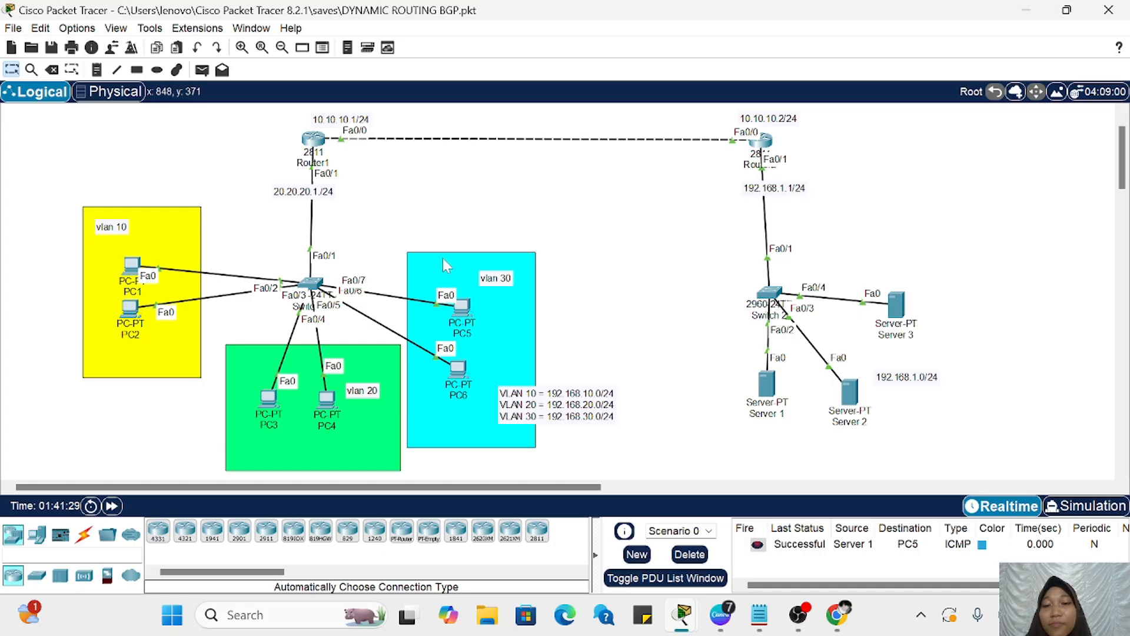
Step: Nudge the cyan VLAN 30 background rectangle slightly sideways behind PC5 and PC6, leaving the server LAN devices in place
drag(443, 259, 451, 262)
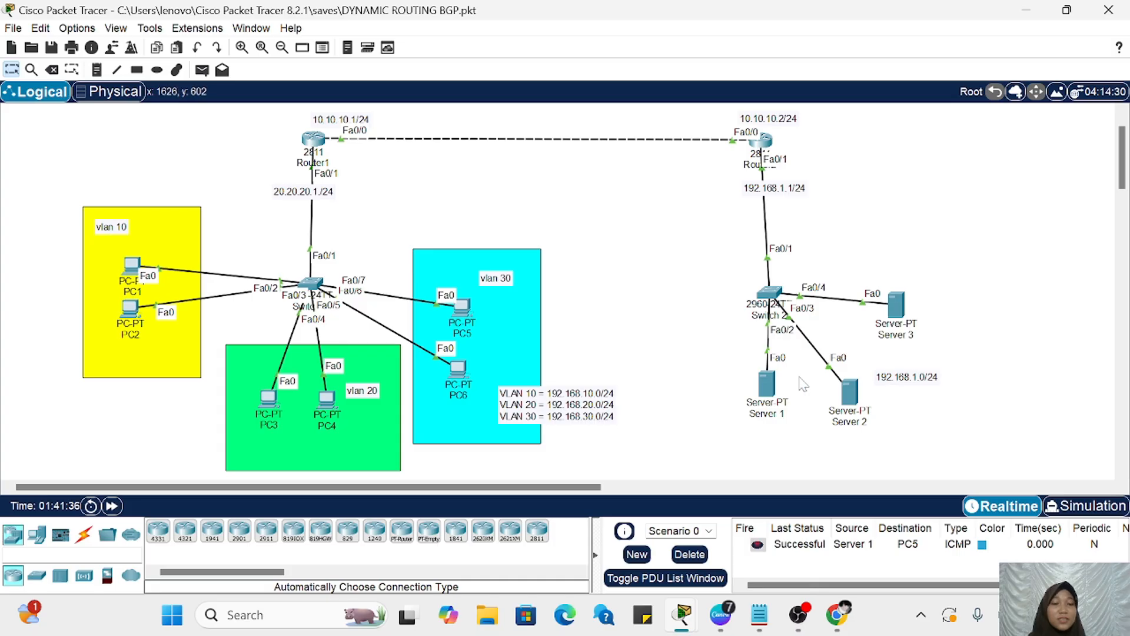
drag(799, 375, 882, 430)
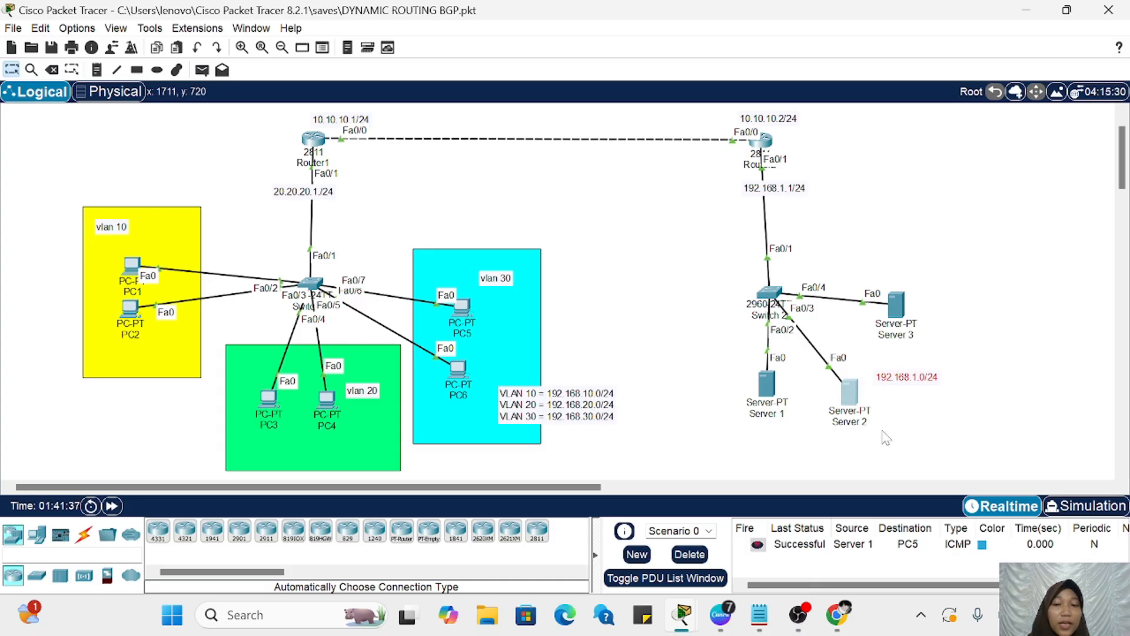
click(882, 375)
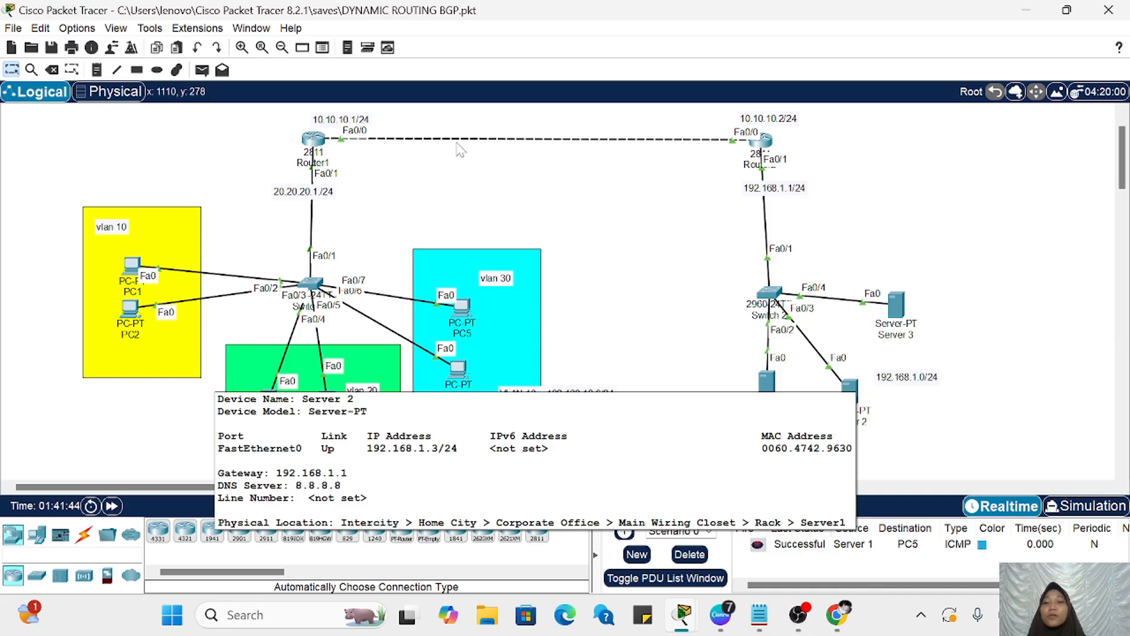
Step: Add a two-line note reading "STANDAR =" and "EXTENDED =" and move it to the empty area above VLAN 10
click(97, 70)
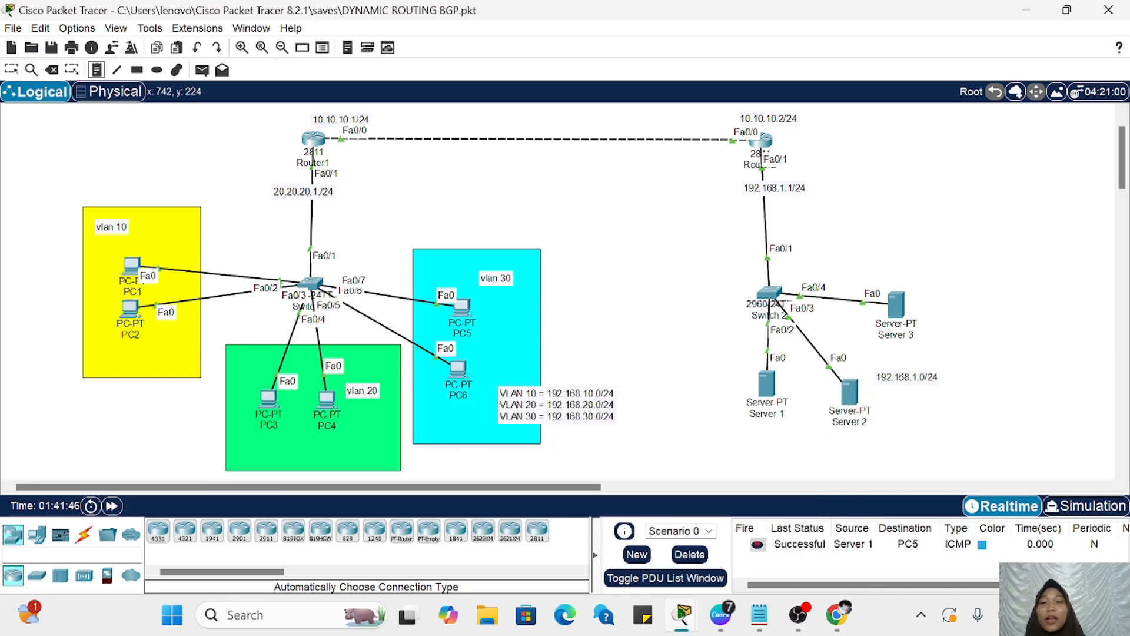
click(438, 172)
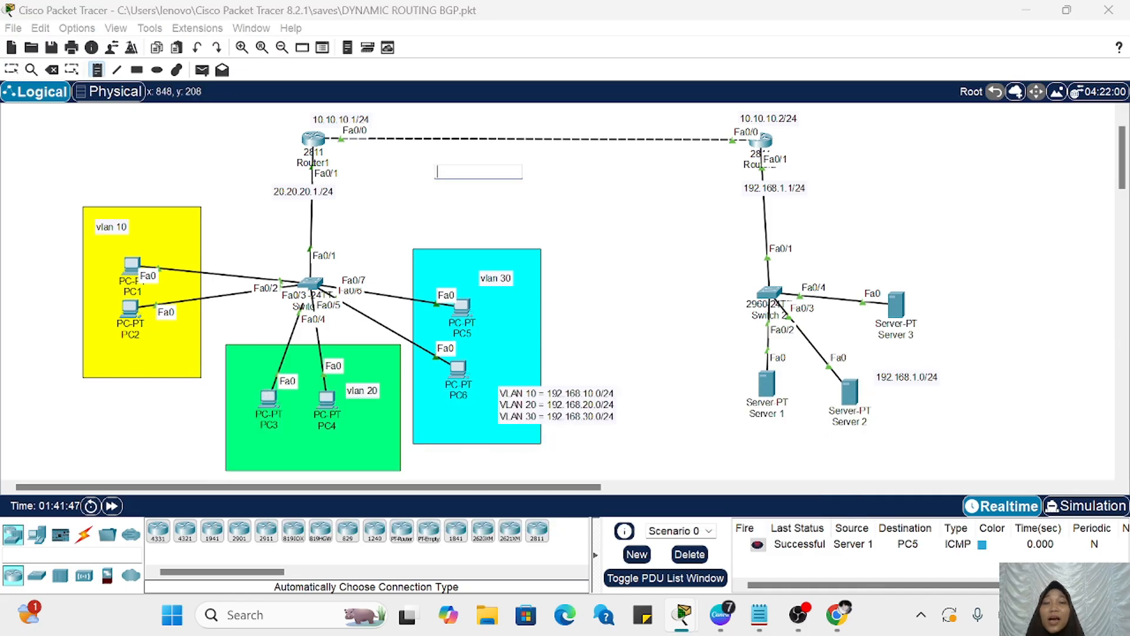
text(ST)
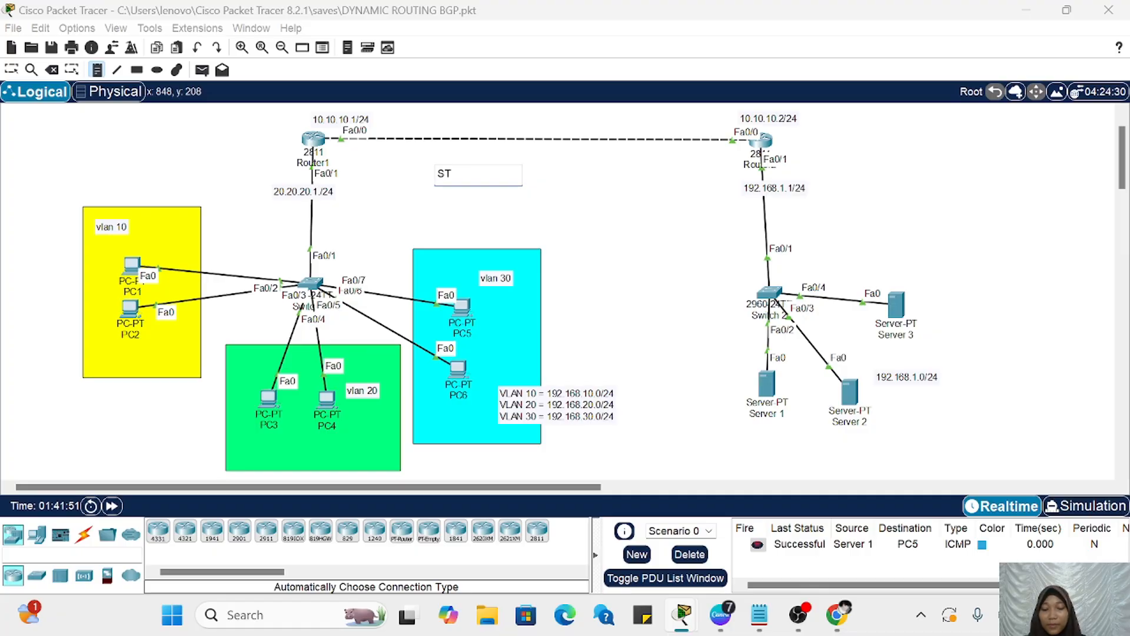
text(ANDAR)
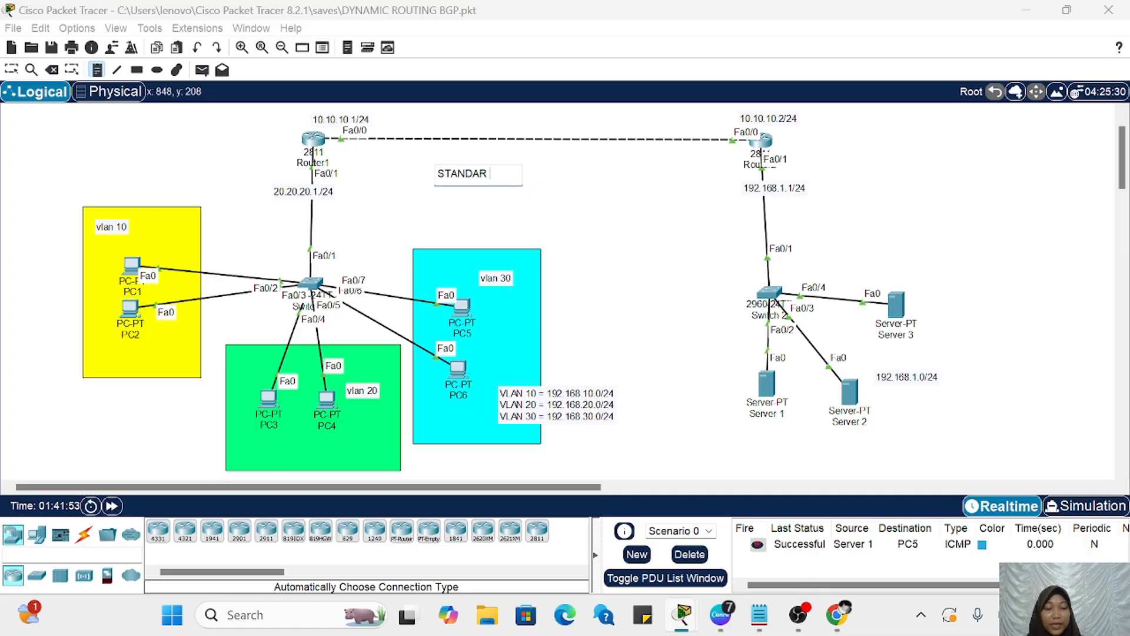
text( =)
key(Return)
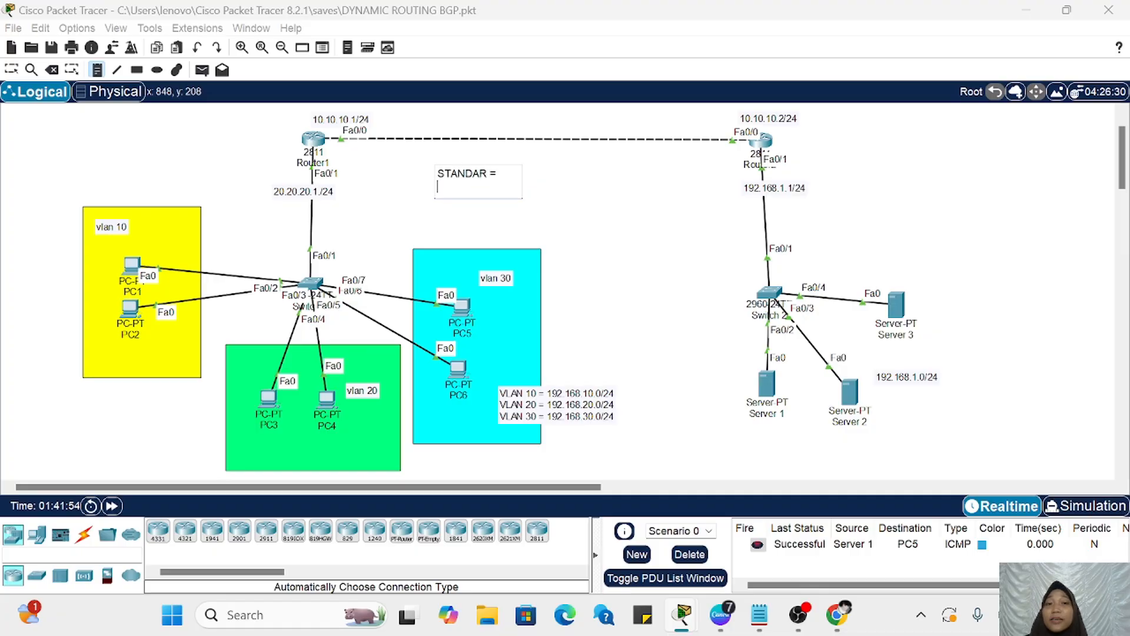
text(EXTENDED =)
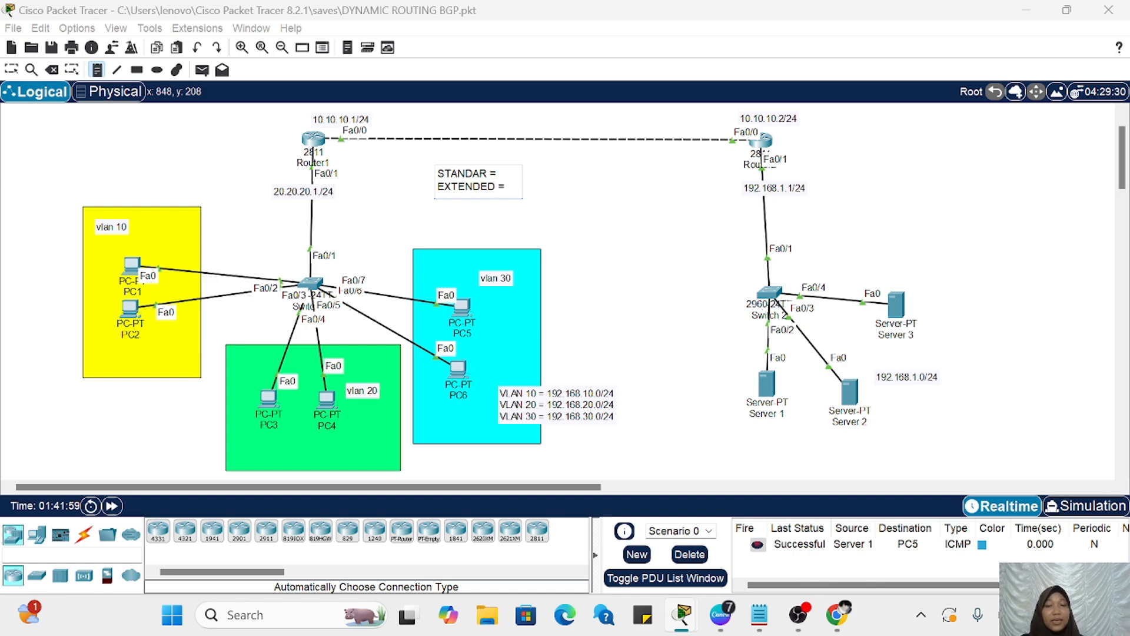
key(Escape)
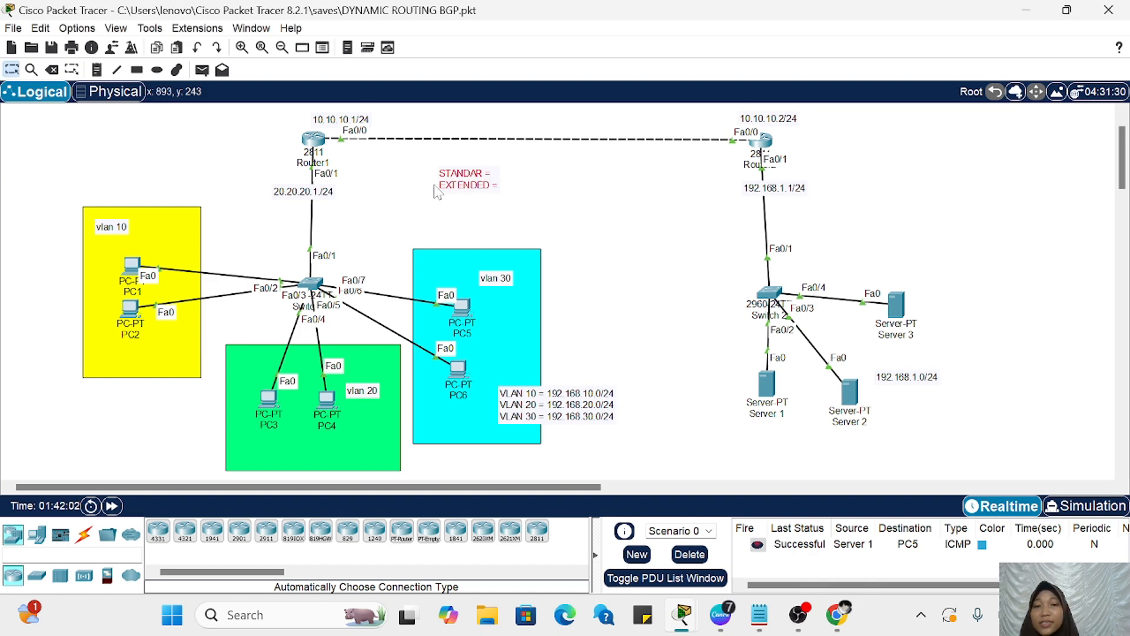
drag(464, 190, 40, 150)
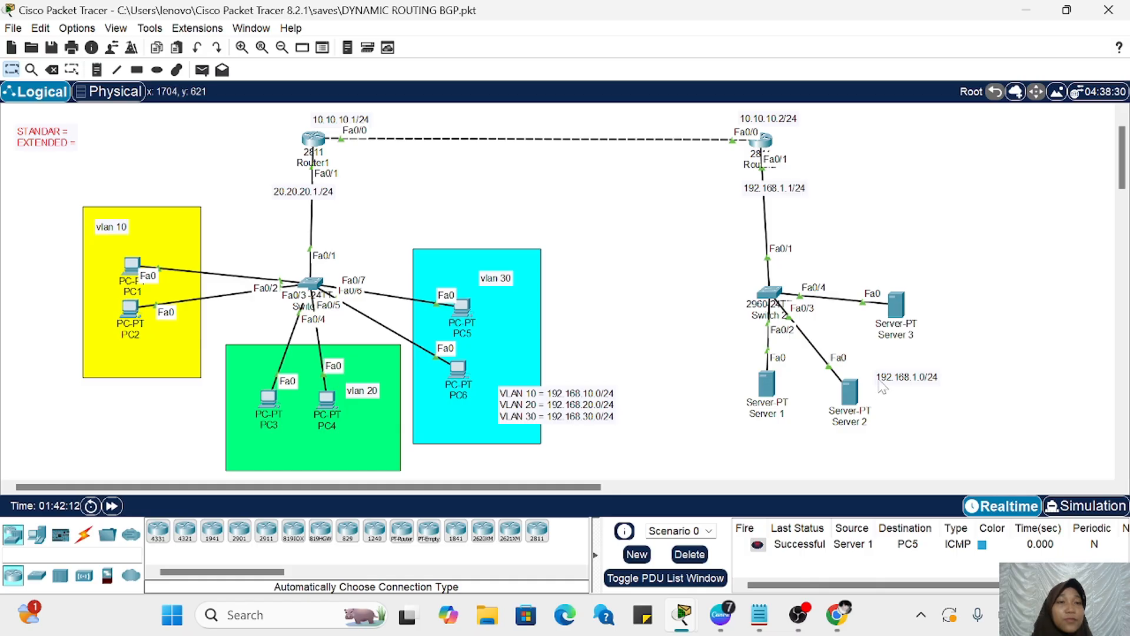
Step: Open Router2's command line and exit OSPF router configuration to global configuration mode
scroll(881, 386, right, 5)
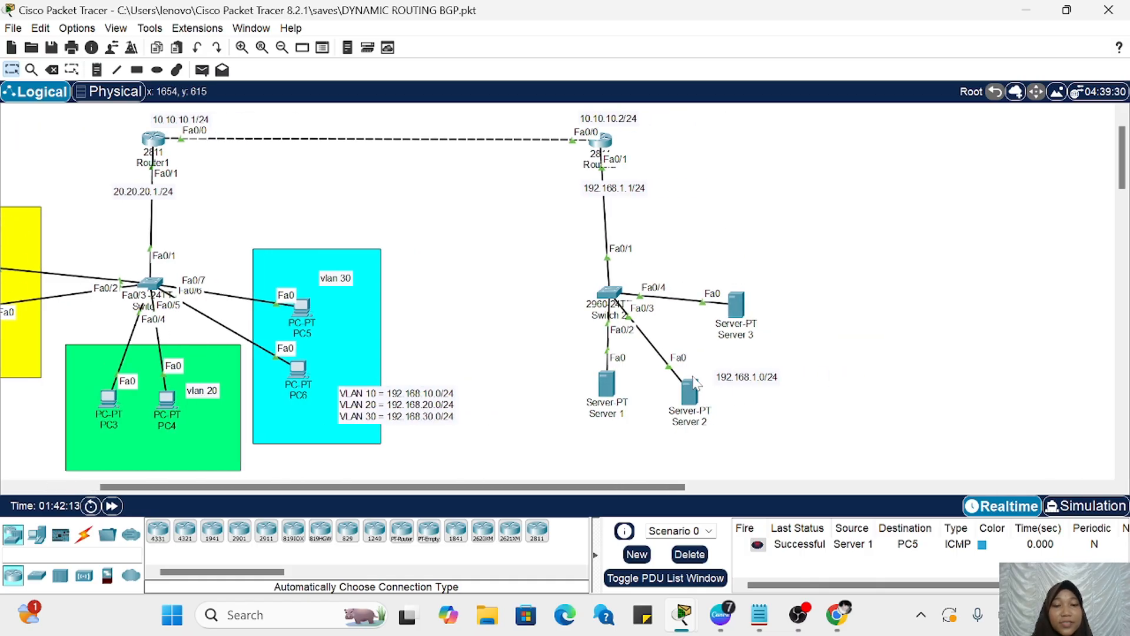
scroll(696, 382, left, 4)
click(732, 144)
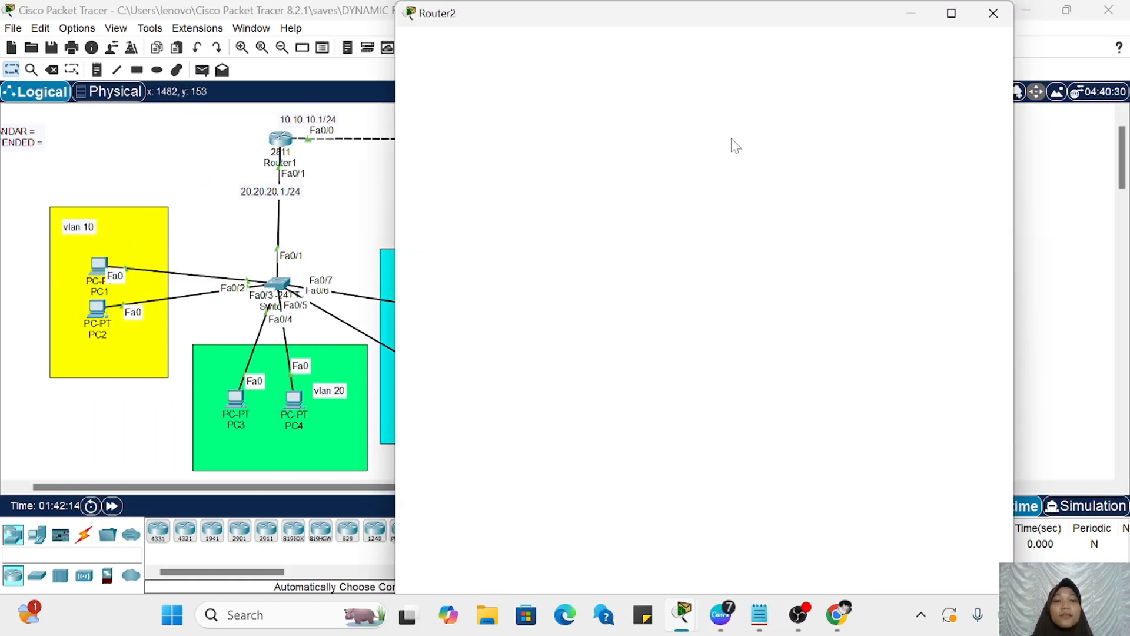
scroll(276, 242, right, 10)
scroll(280, 248, left, 4)
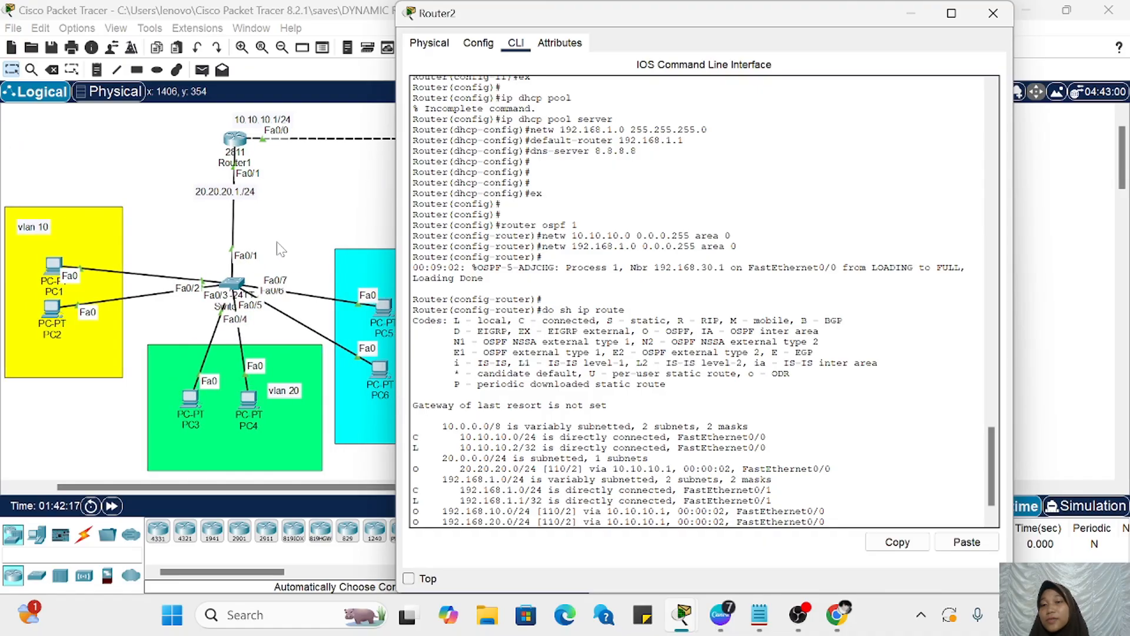
scroll(281, 248, right, 5)
scroll(765, 507, down, 1)
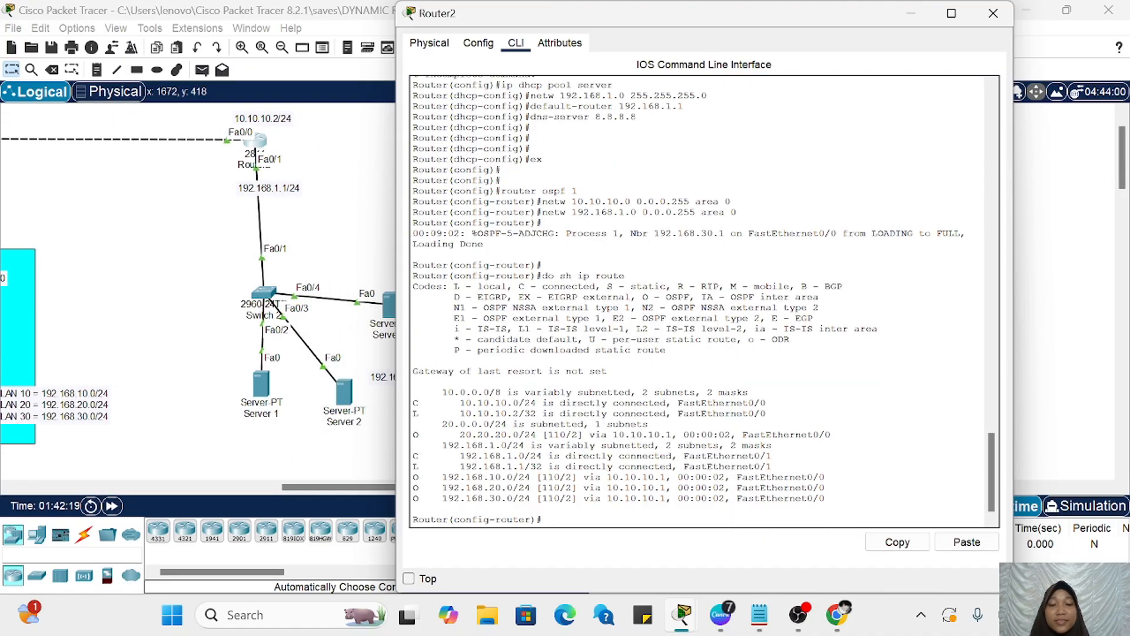
key(Return)
key(Return)
key(Return)
key(Return)
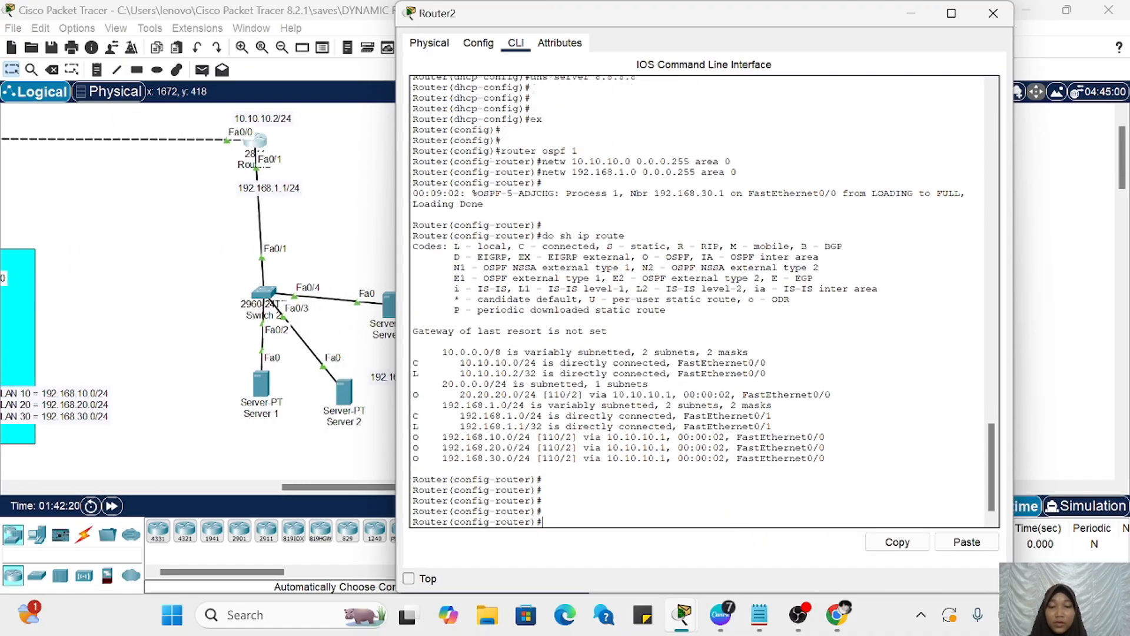
text(ex)
key(Return)
key(Return)
key(Return)
Step: Begin an access-list command on Router2 and use its context help to examine the number range for standard lists
text(ac)
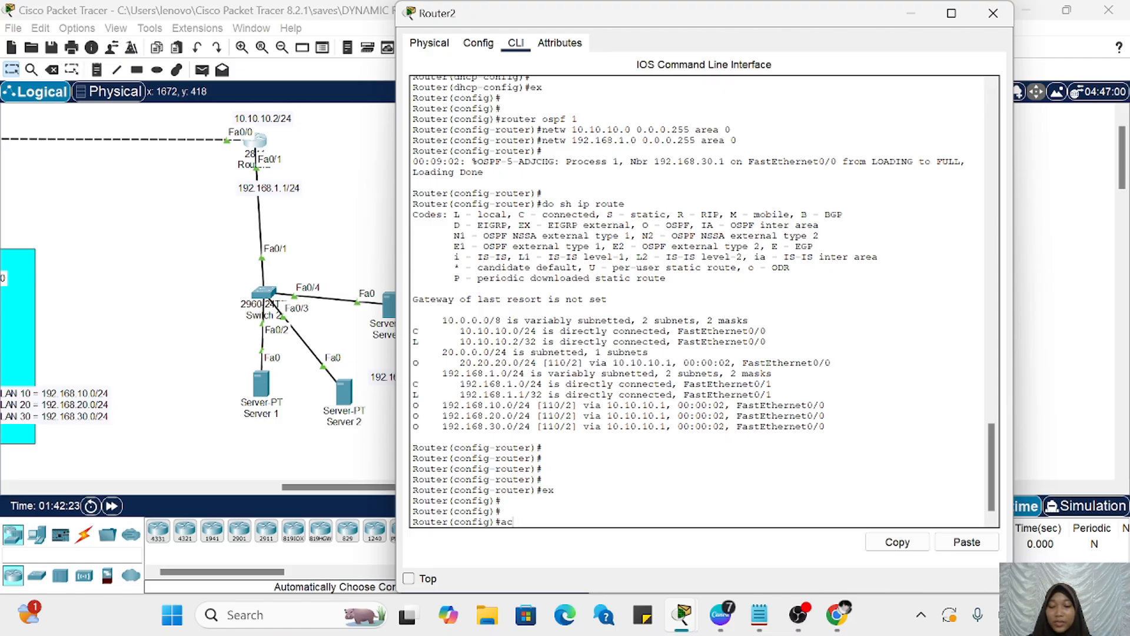
text(cess-list)
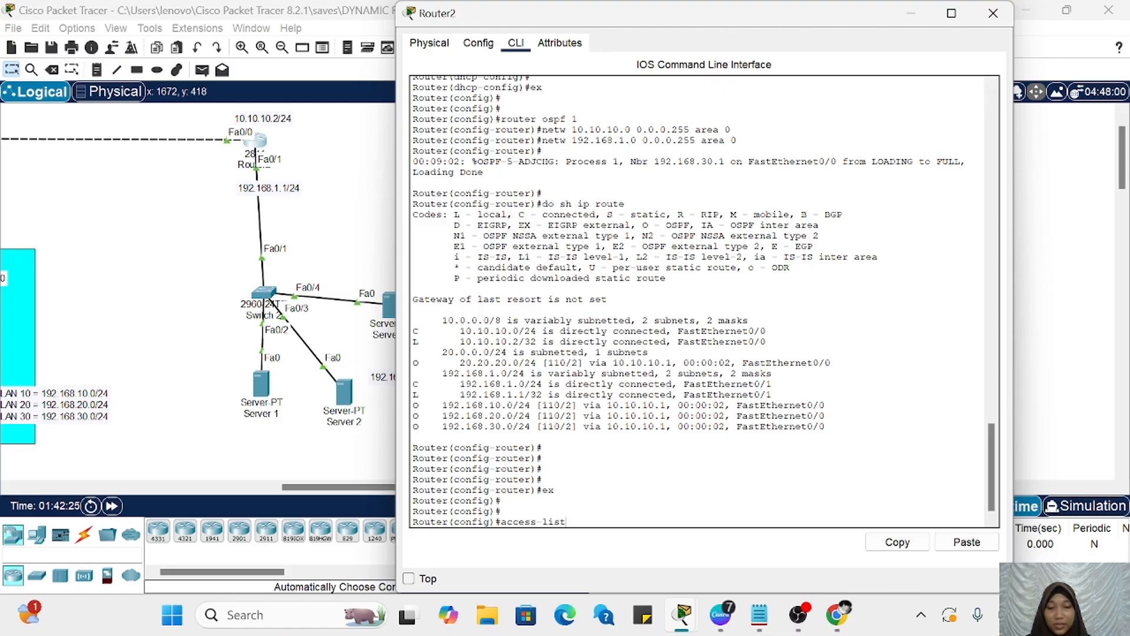
text( ?)
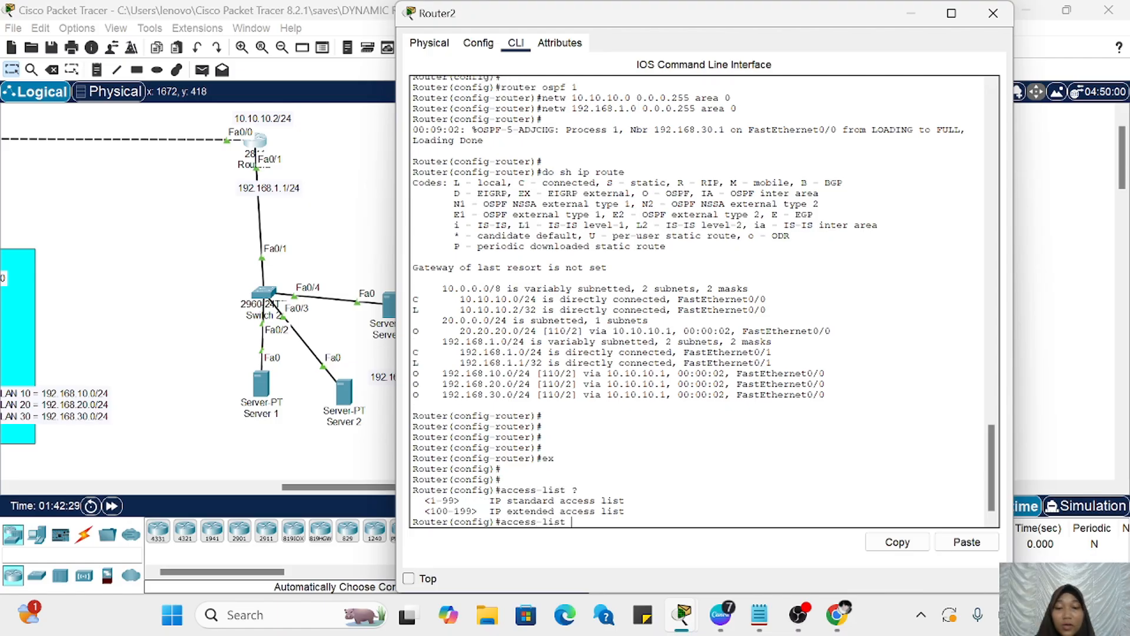
drag(512, 500, 560, 501)
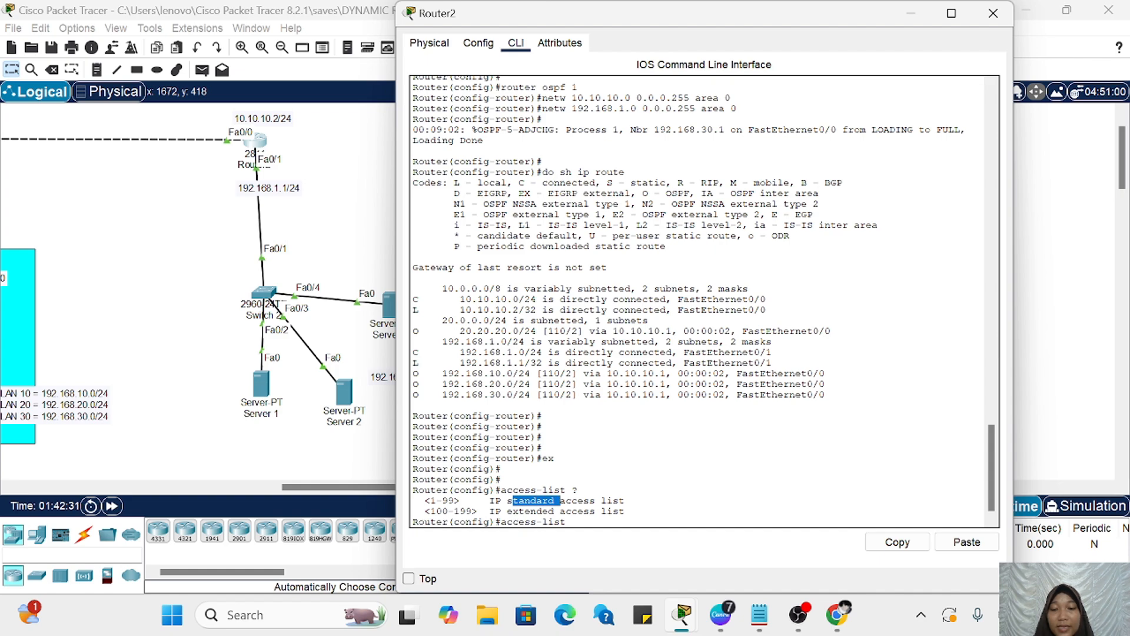
drag(424, 501, 465, 500)
click(466, 501)
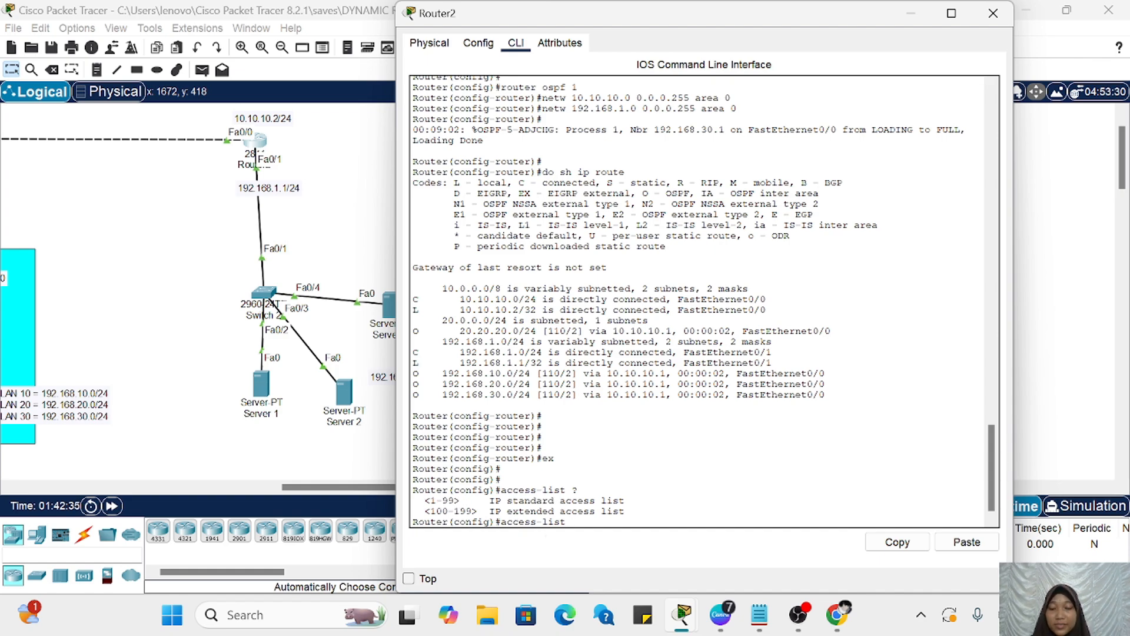
Step: Extend the command to access-list 1 and examine its available actions through the context help
text(?)
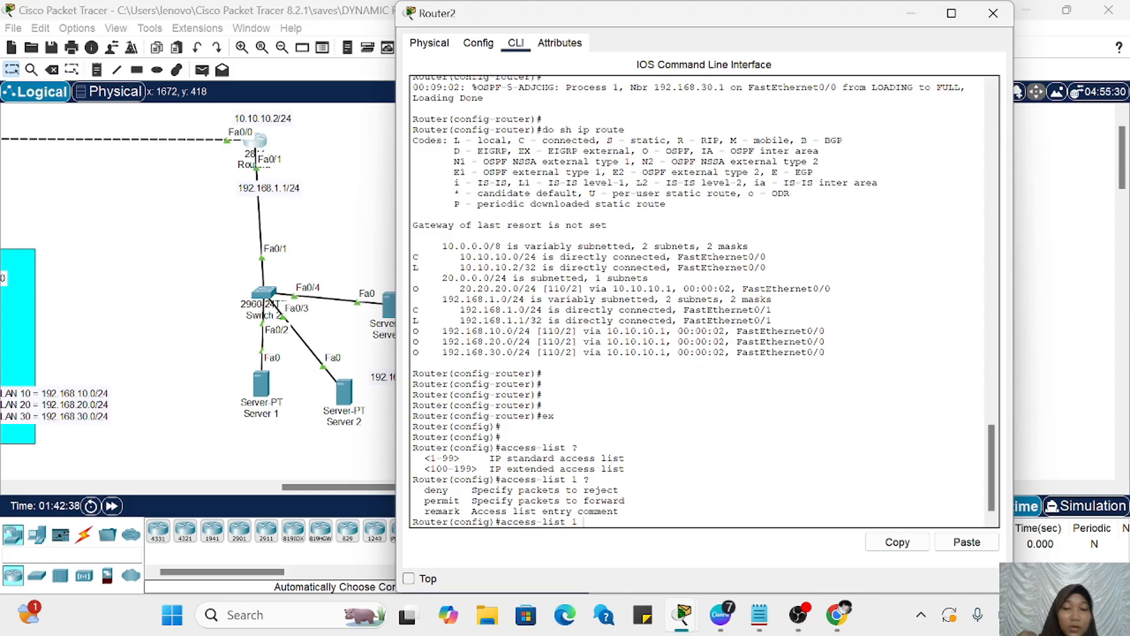
drag(419, 490, 459, 511)
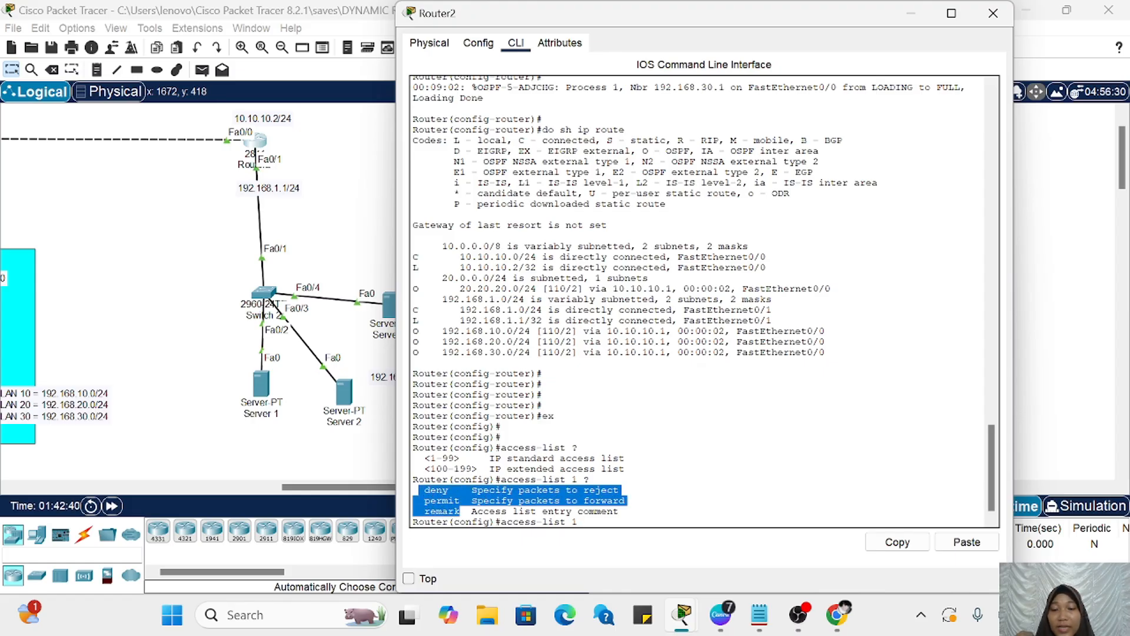
click(460, 511)
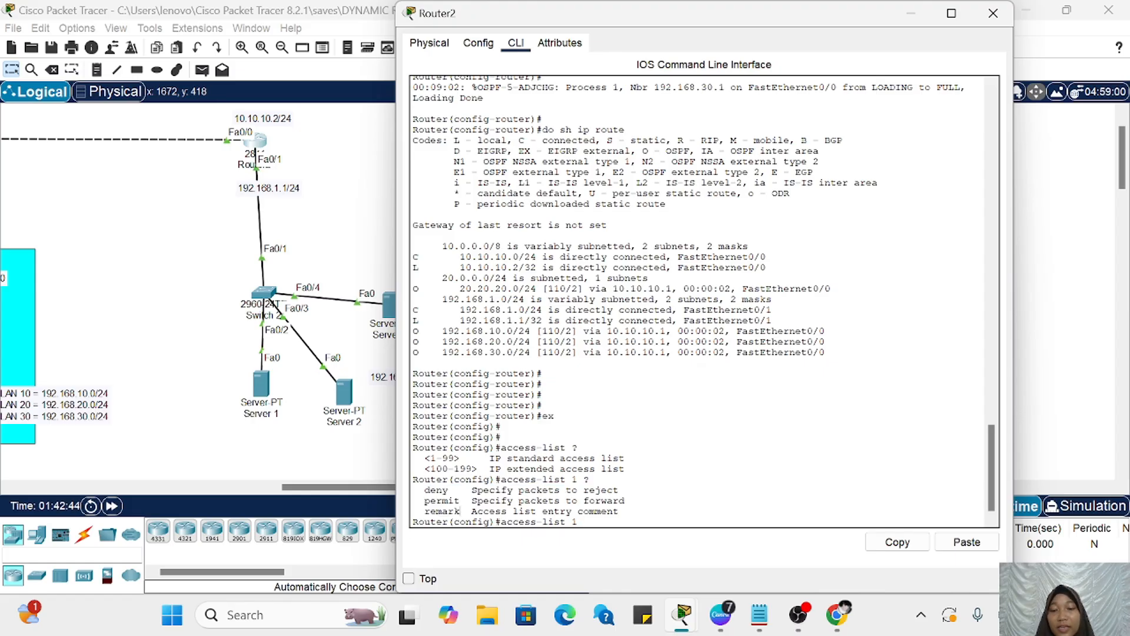
double_click(436, 490)
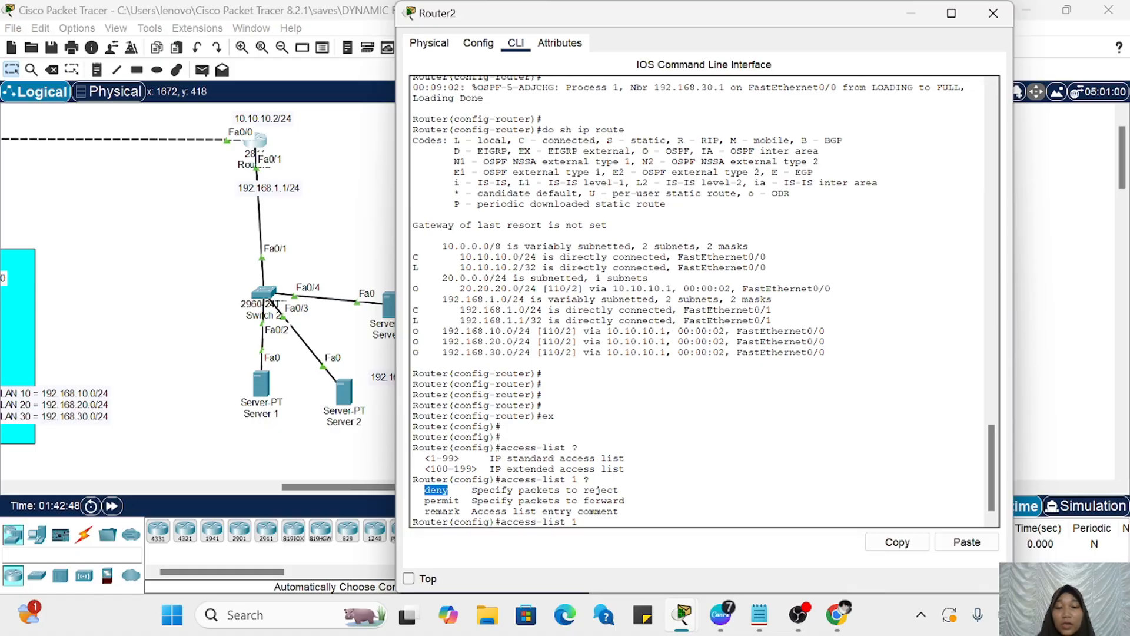
drag(418, 500, 478, 500)
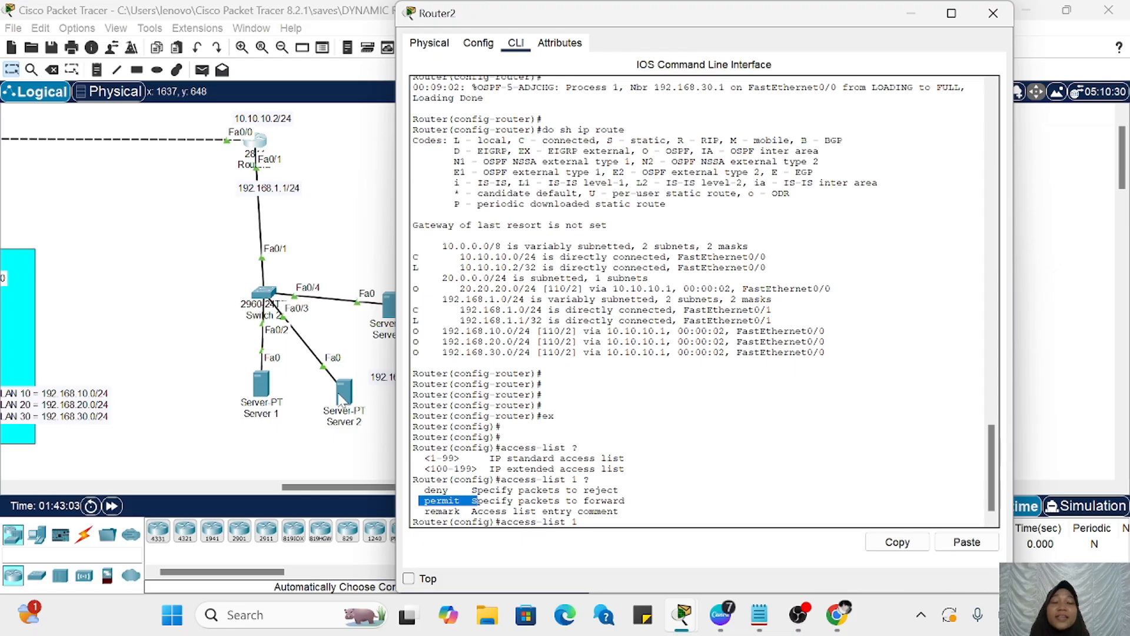
scroll(340, 365, left, 3)
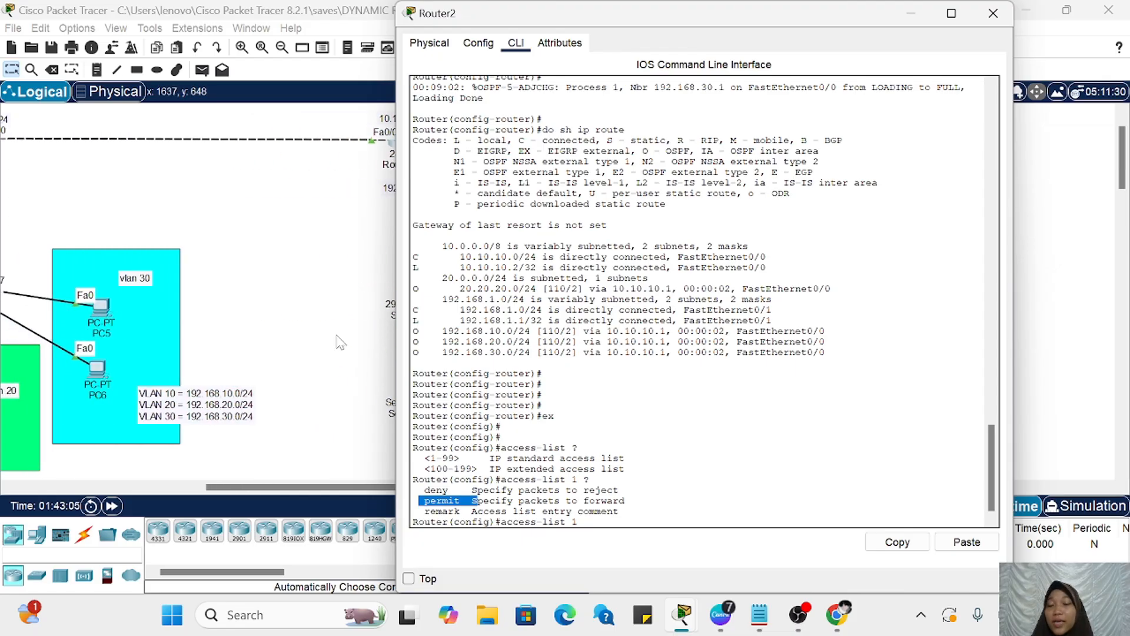
scroll(312, 298, right, 2)
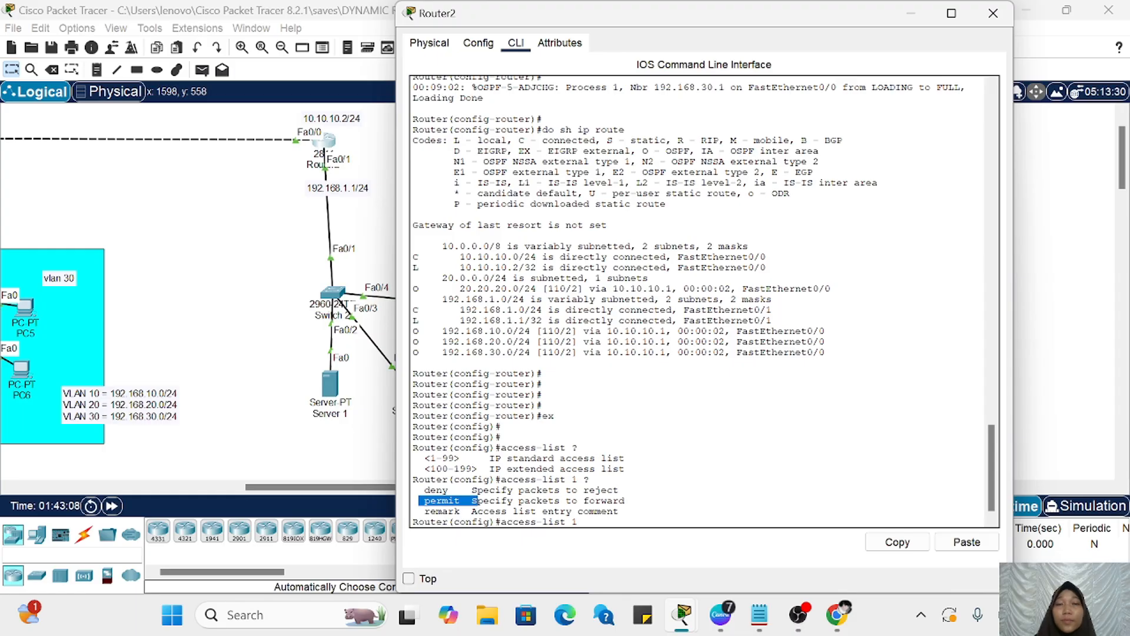
click(607, 511)
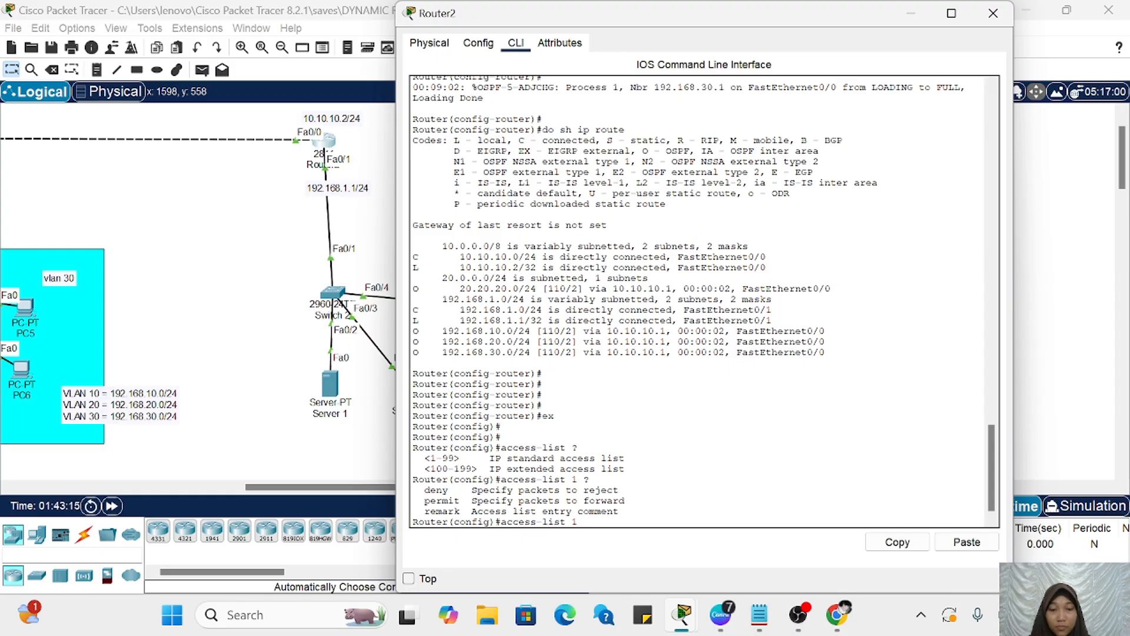
Step: Add the deny action to access-list 1 and use the context help to examine the source options, including a single host
text(deny ?)
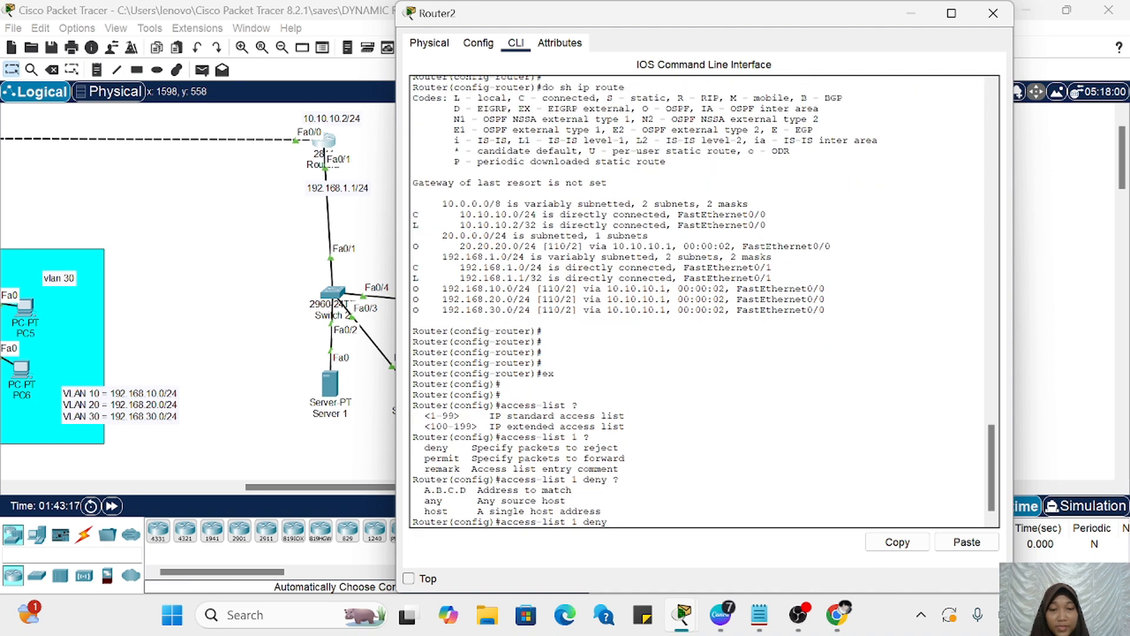
drag(419, 500, 449, 489)
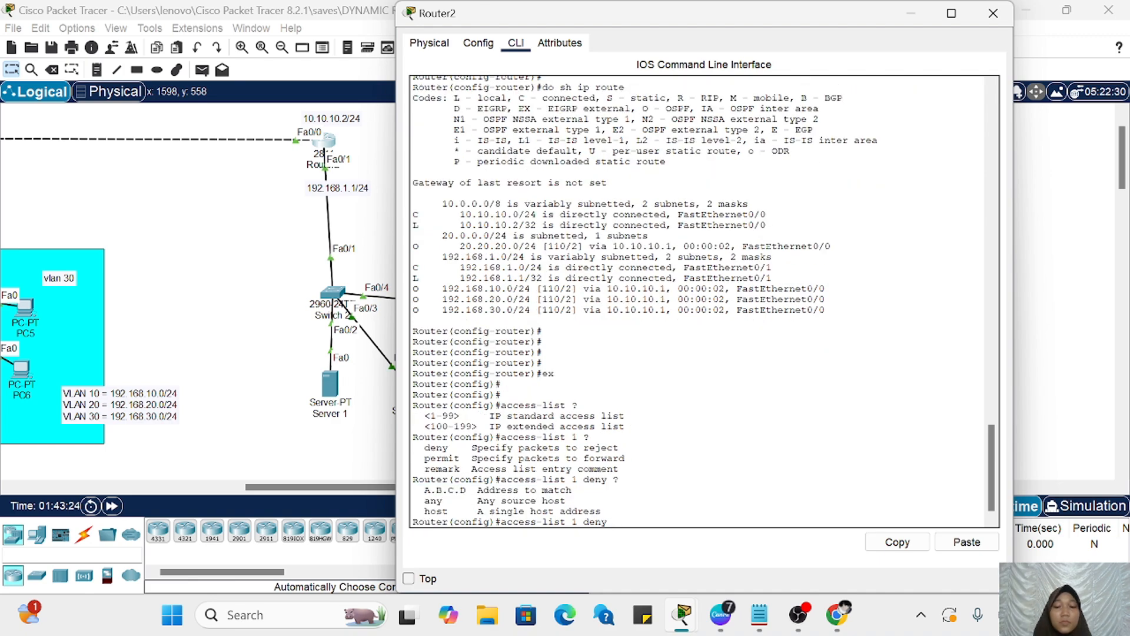
drag(419, 511, 600, 511)
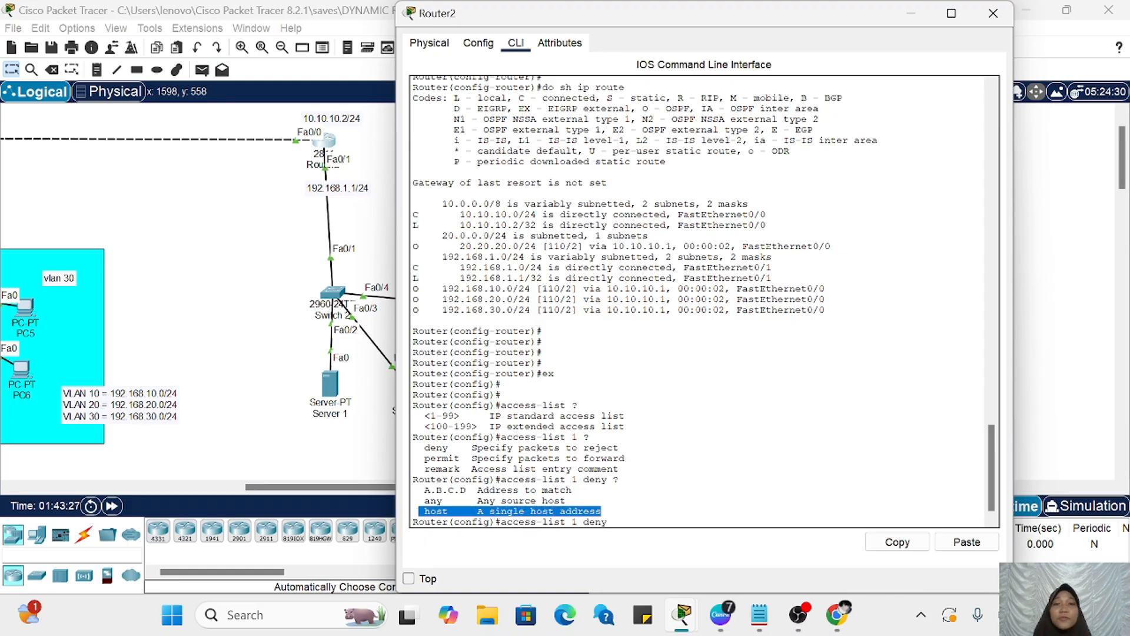
scroll(279, 459, left, 5)
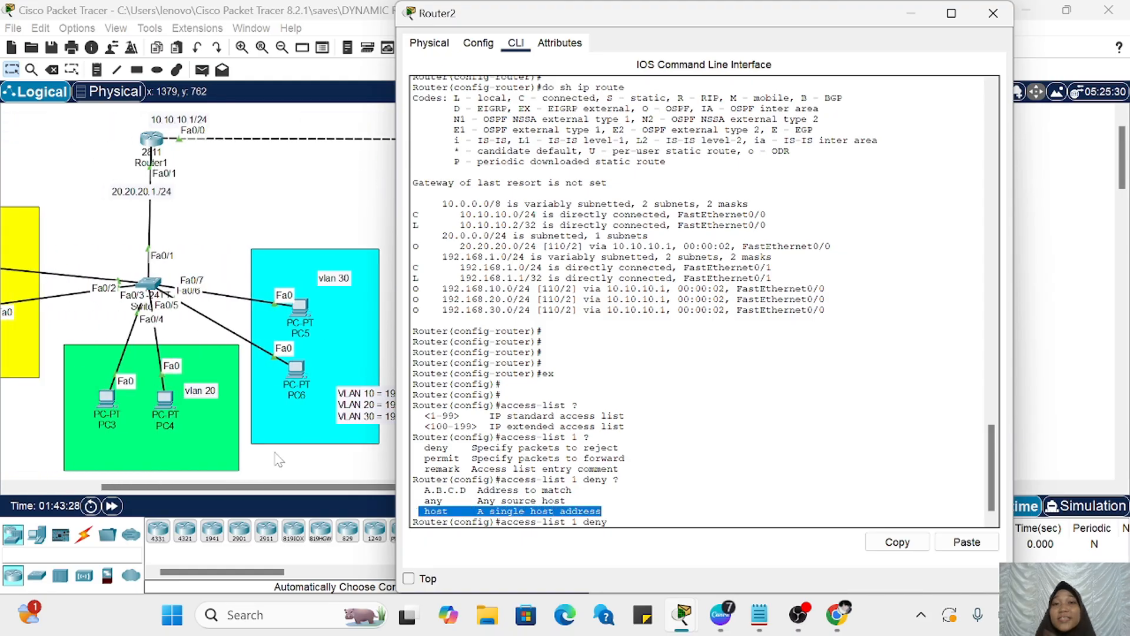
scroll(297, 463, right, 1)
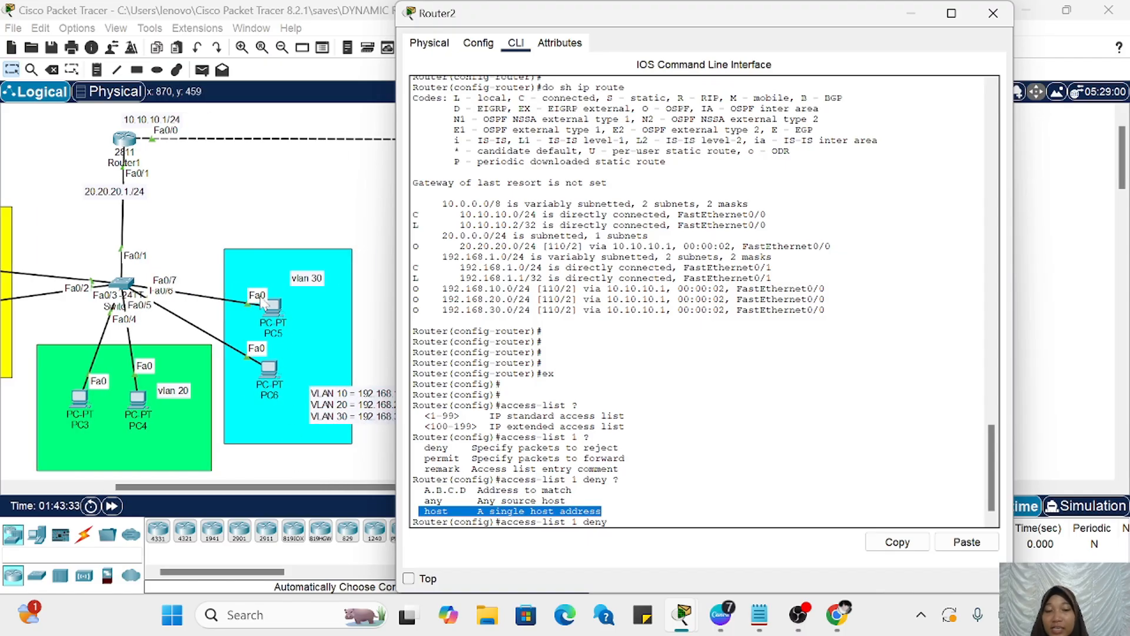
click(625, 520)
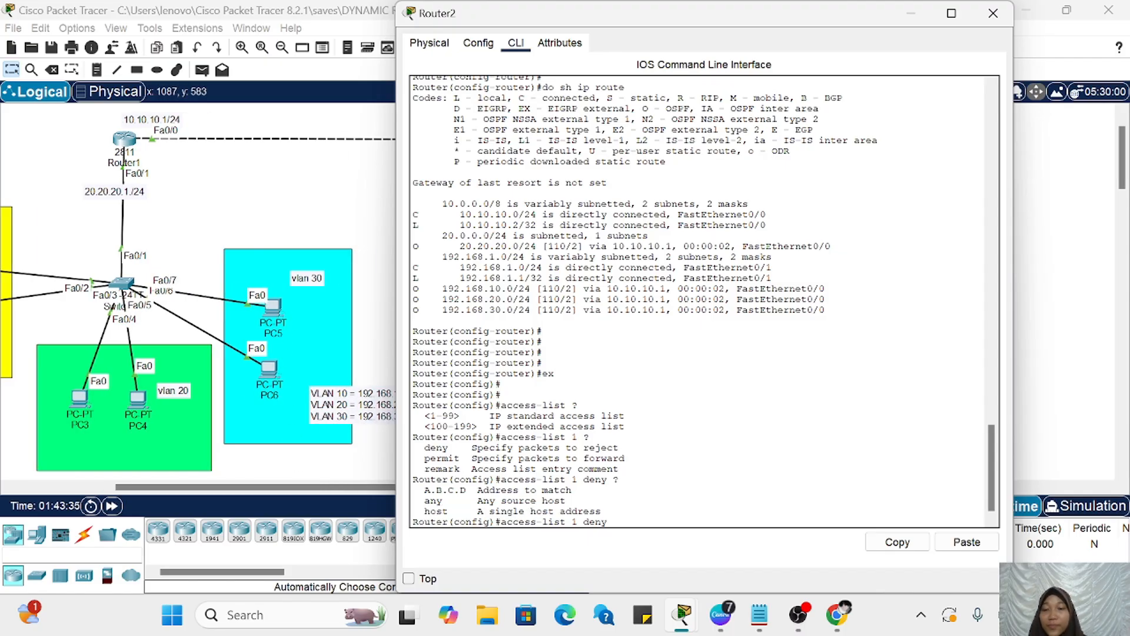
text(10.101.01.)
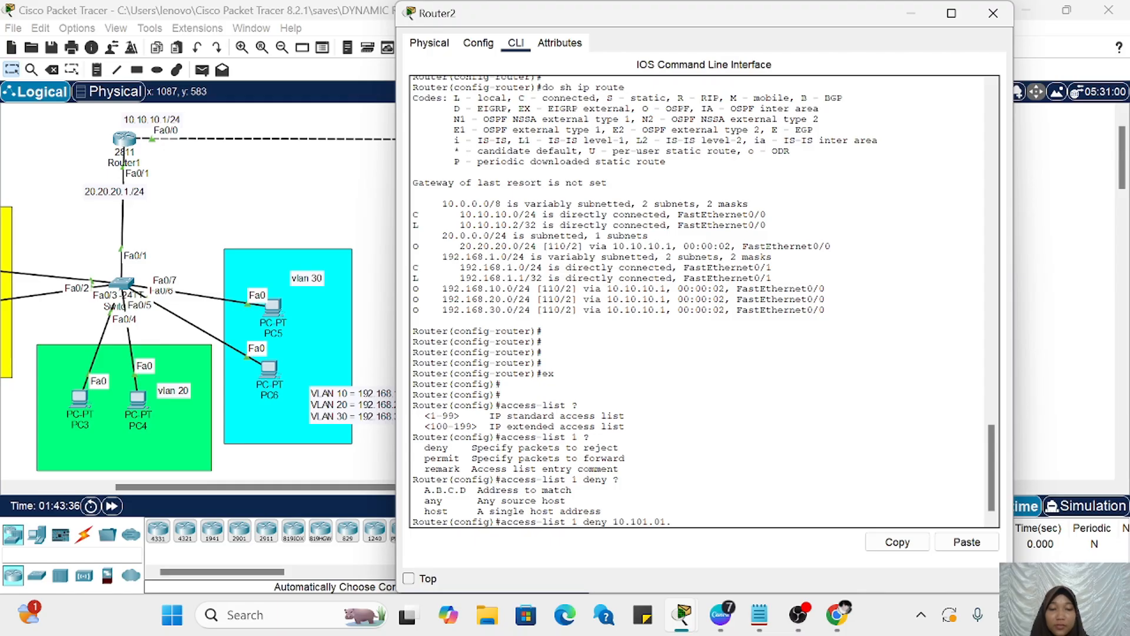
key(BackSpace)
key(BackSpace)
key(BackSpace)
key(BackSpace)
key(BackSpace)
key(BackSpace)
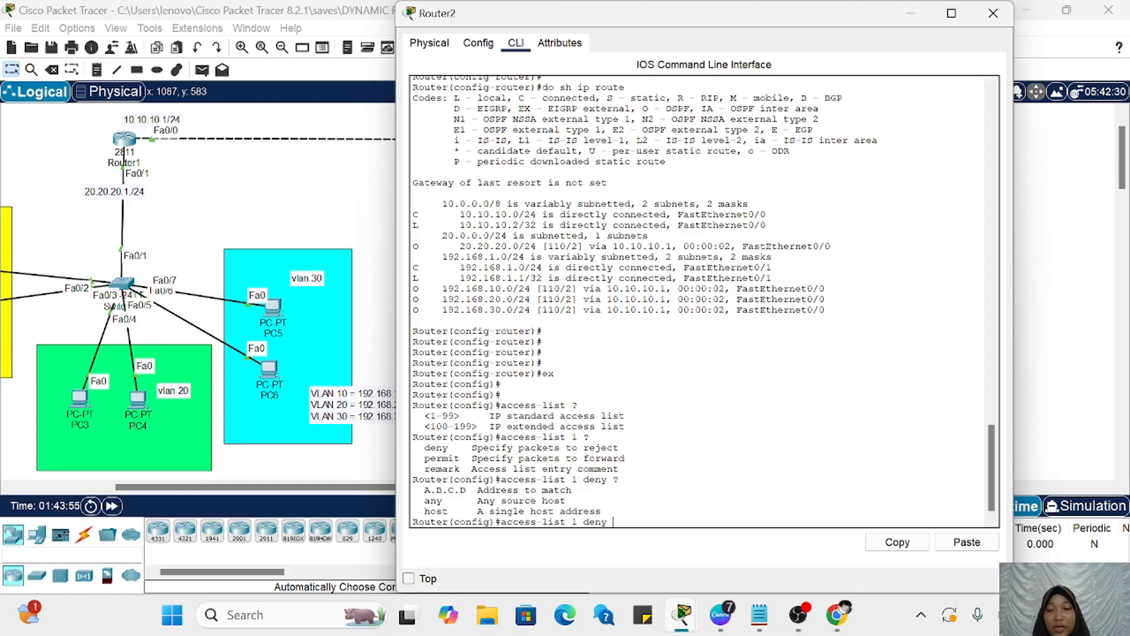
Step: Add VLAN 30's network 192.168.30.0 as the source to deny in access-list 1 and check the context help for the following parameter
drag(425, 501, 566, 501)
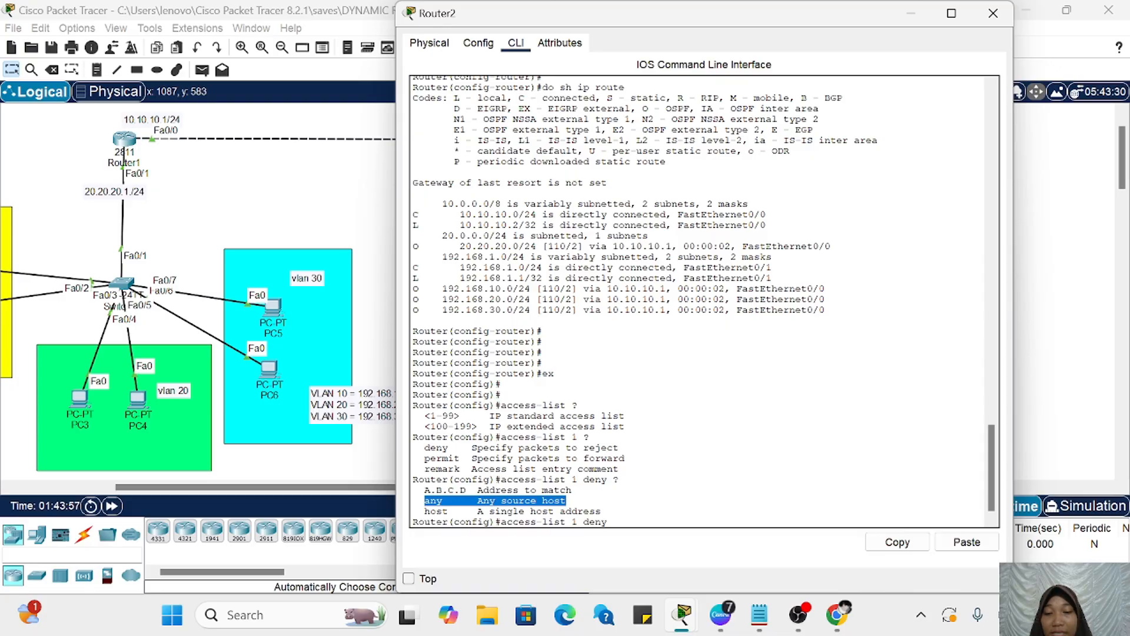
drag(419, 490, 572, 490)
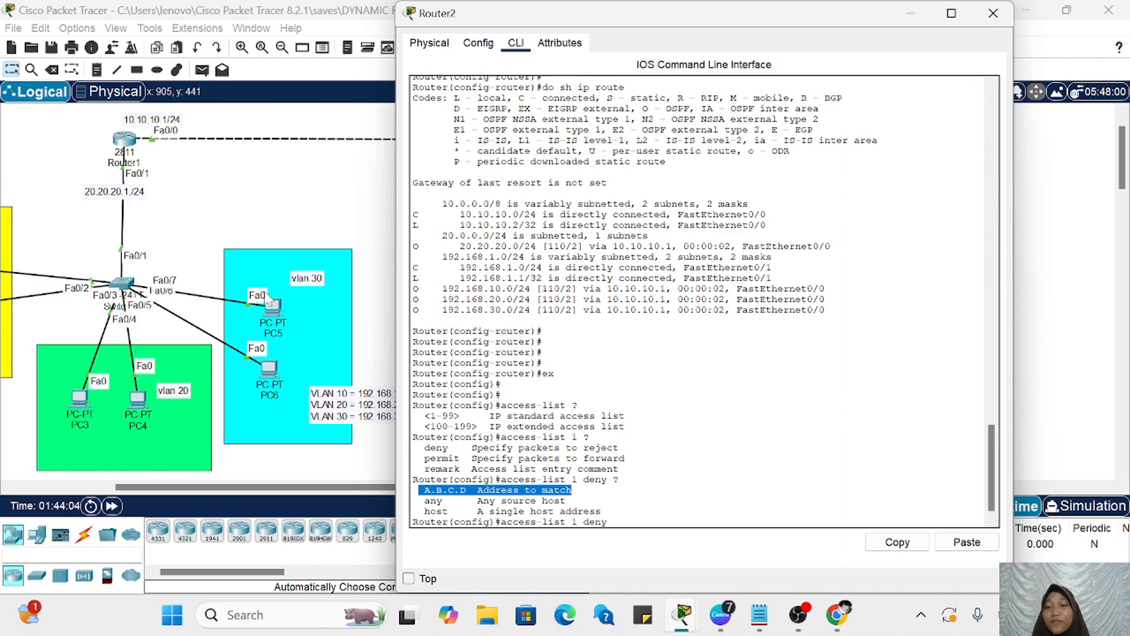
scroll(300, 299, right, 3)
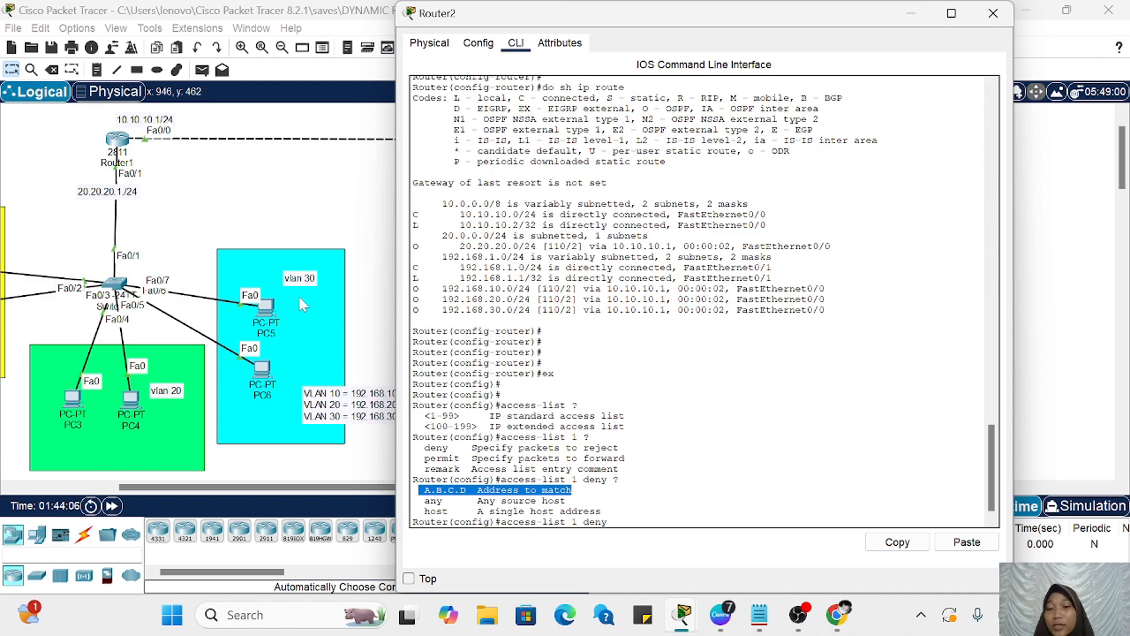
scroll(306, 425, right, 2)
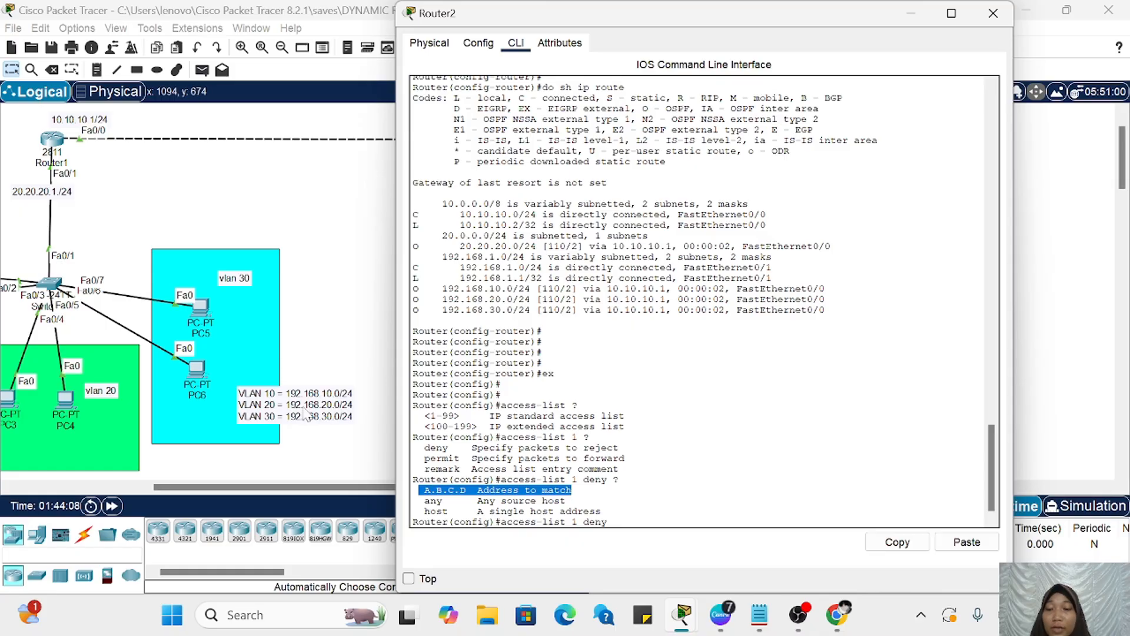
drag(412, 479, 500, 479)
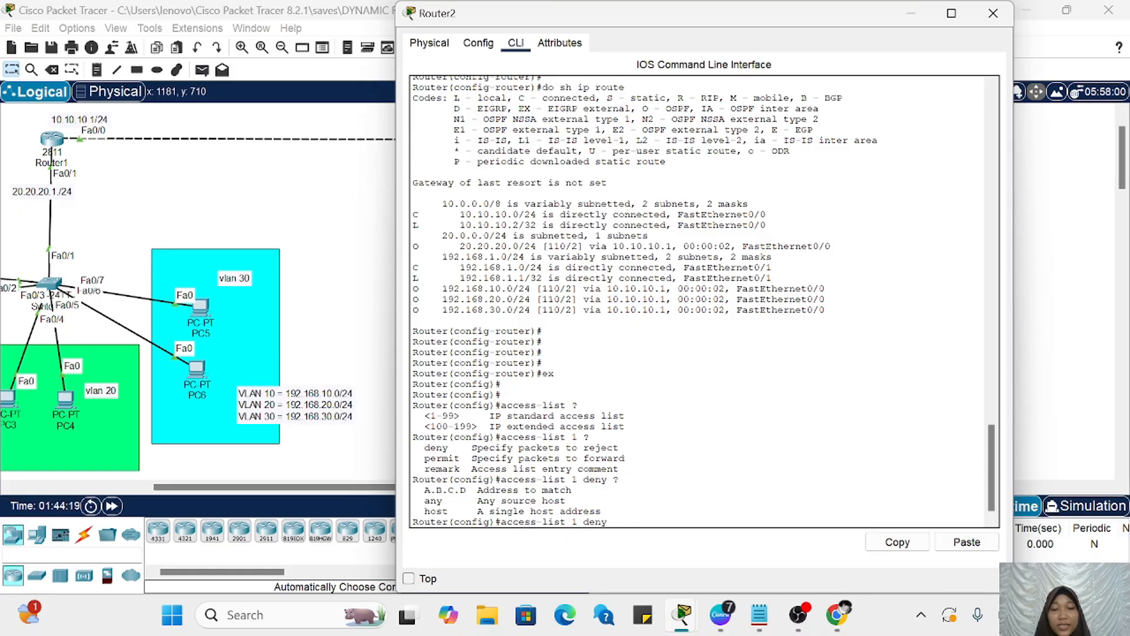
text(192.168)
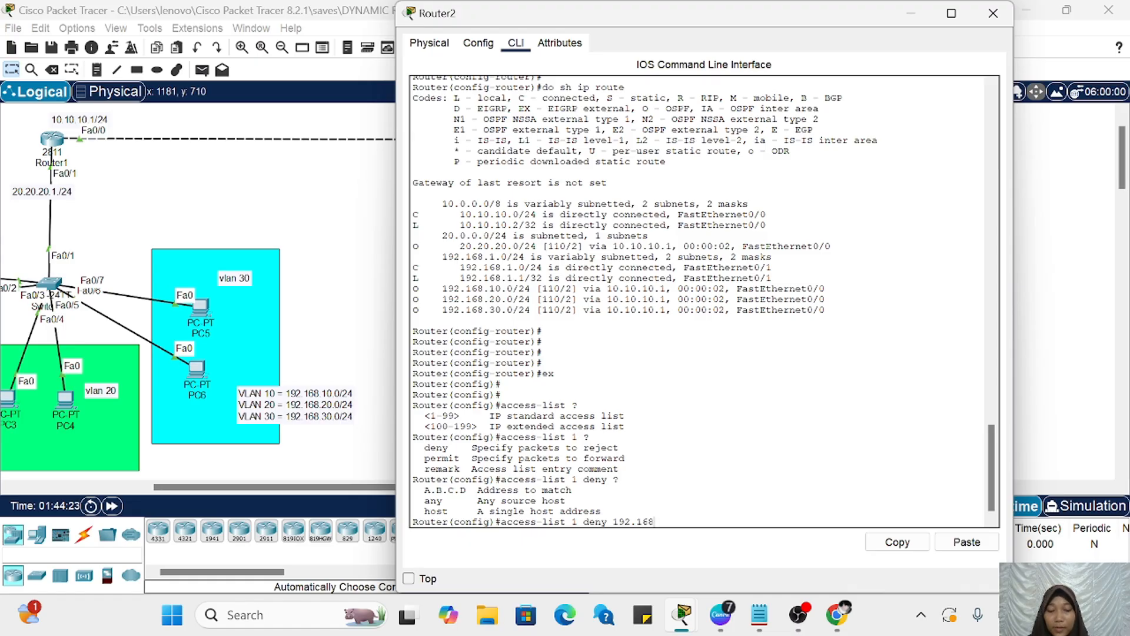
text(.30.0)
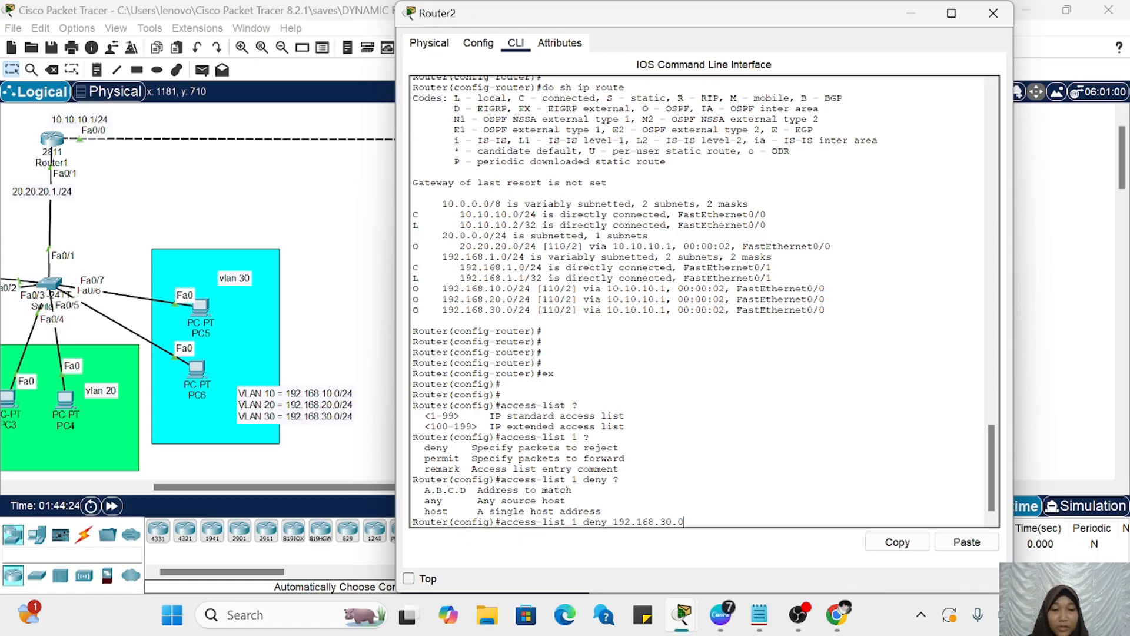
text( ?)
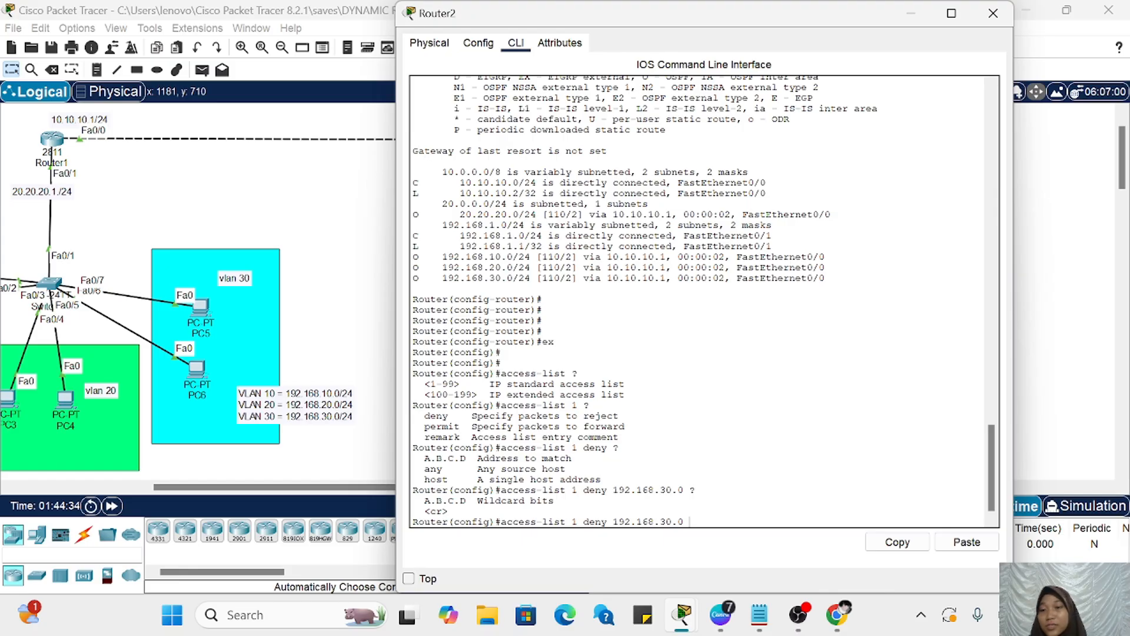
Step: Complete the access-list 1 deny entry with wildcard mask 0.0.0.255, check the context help for further options, and submit it
text(0.)
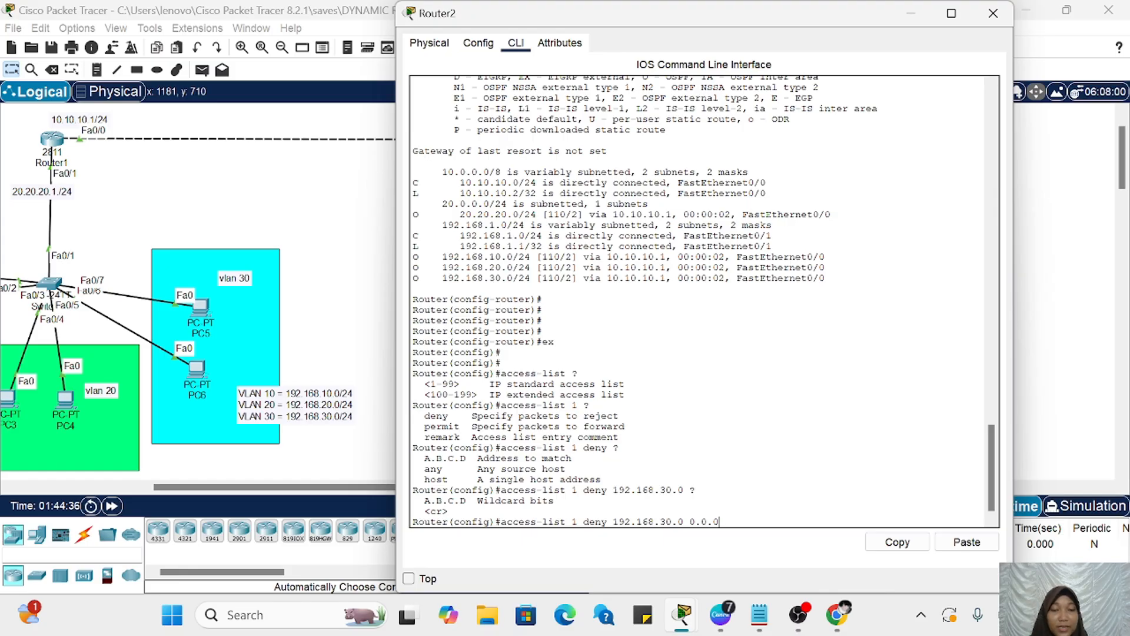
text(0.0.255)
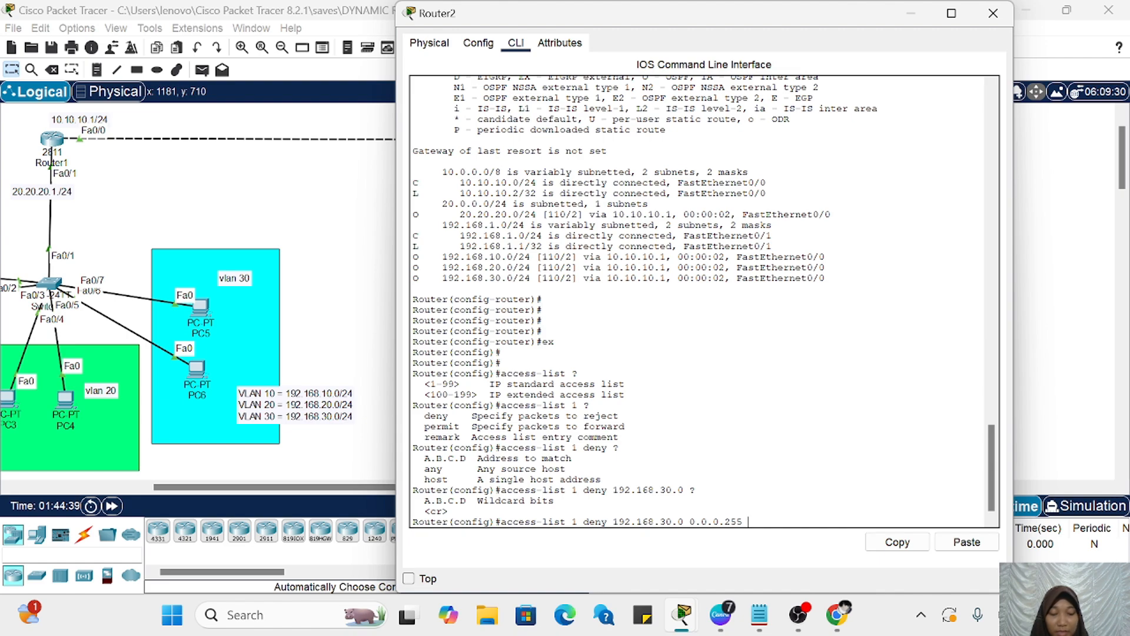
text( ?)
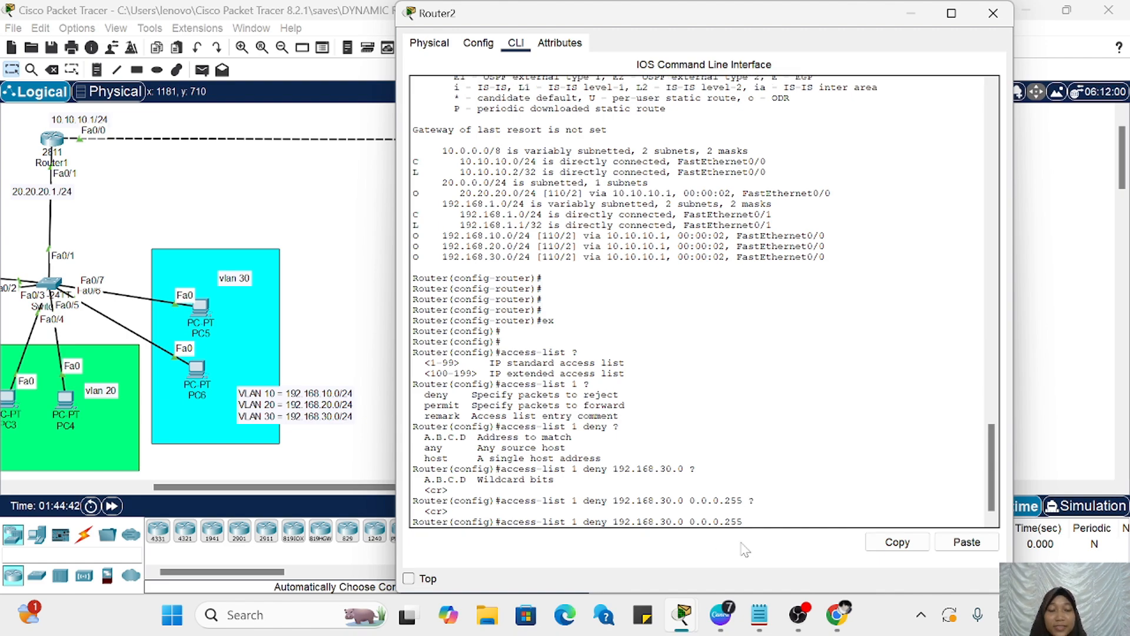
key(Return)
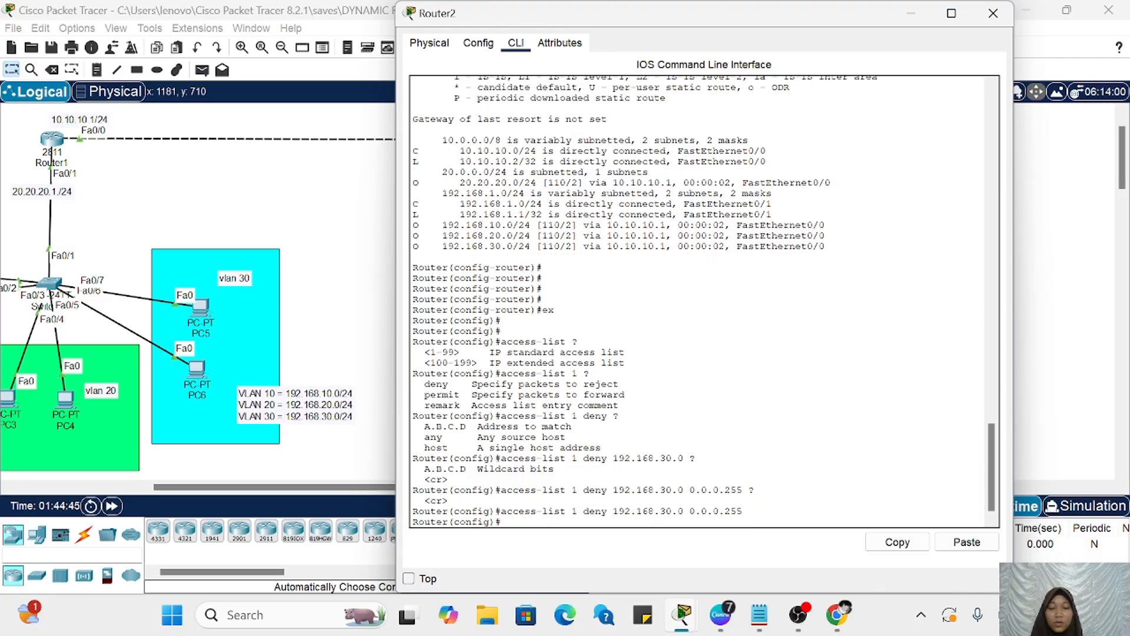
Step: Show Router2's configured access lists from configuration mode and examine the deny entry for the VLAN 30 network
text(do sh acce)
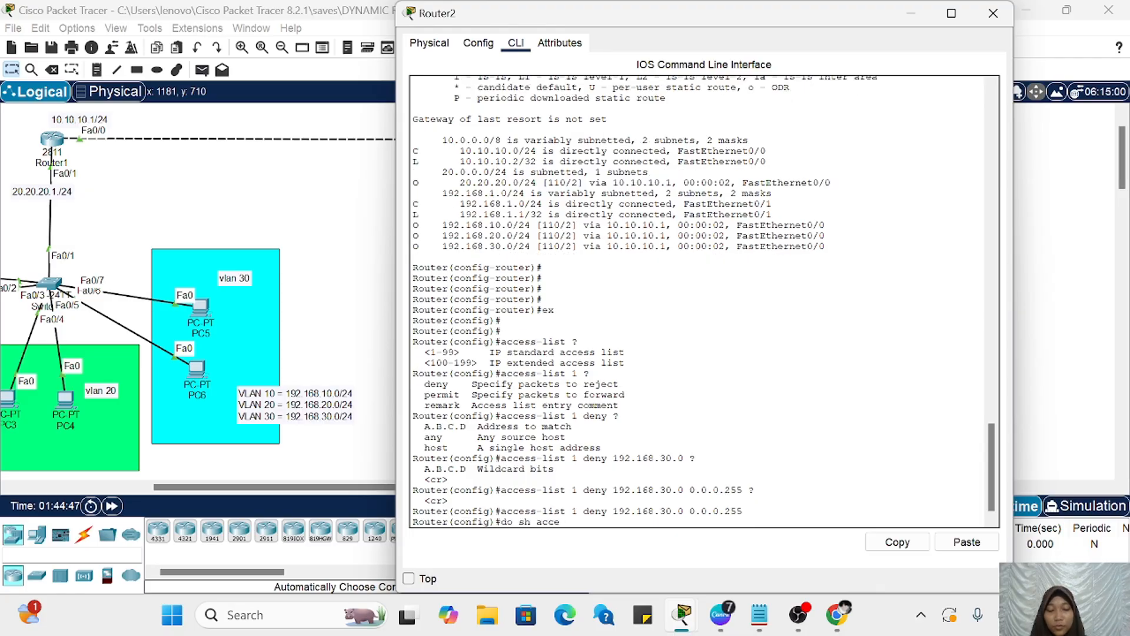
text(ss-list)
key(Return)
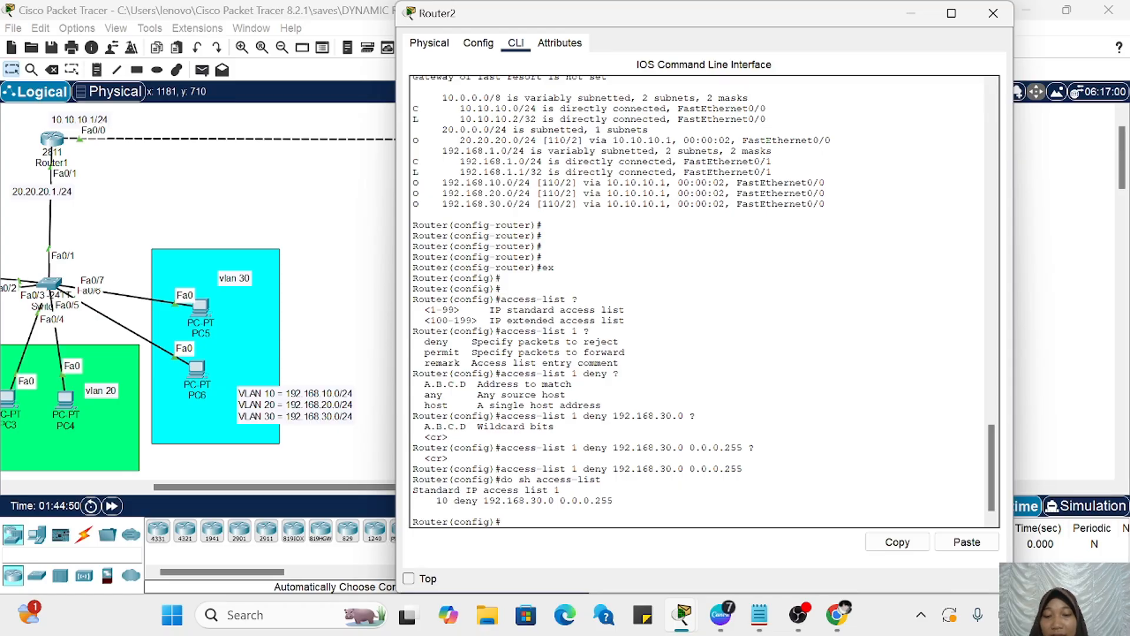
drag(430, 500, 542, 500)
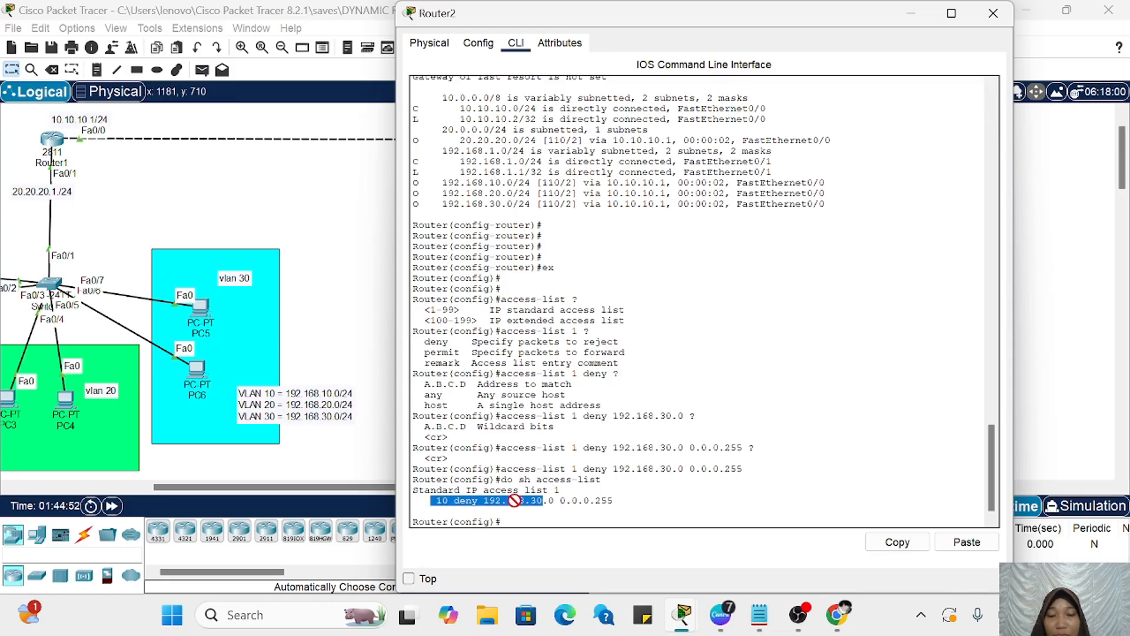
click(543, 501)
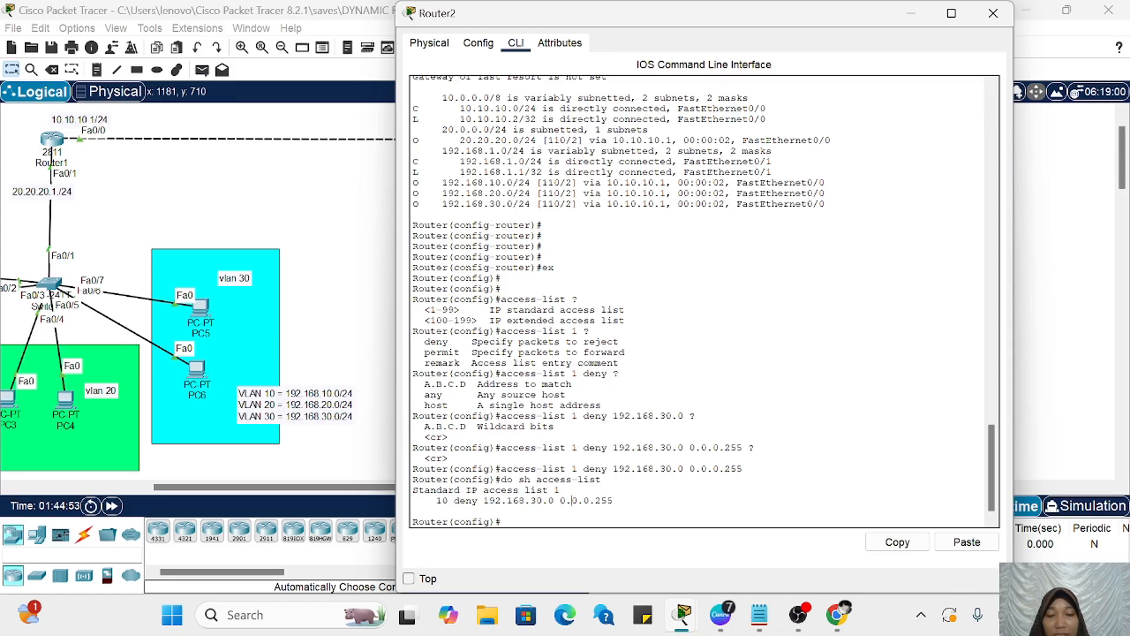
Step: Minimize Router2's window and examine the topology from the three VLANs across to the server LAN behind Router2
click(909, 19)
scroll(899, 453, left, 5)
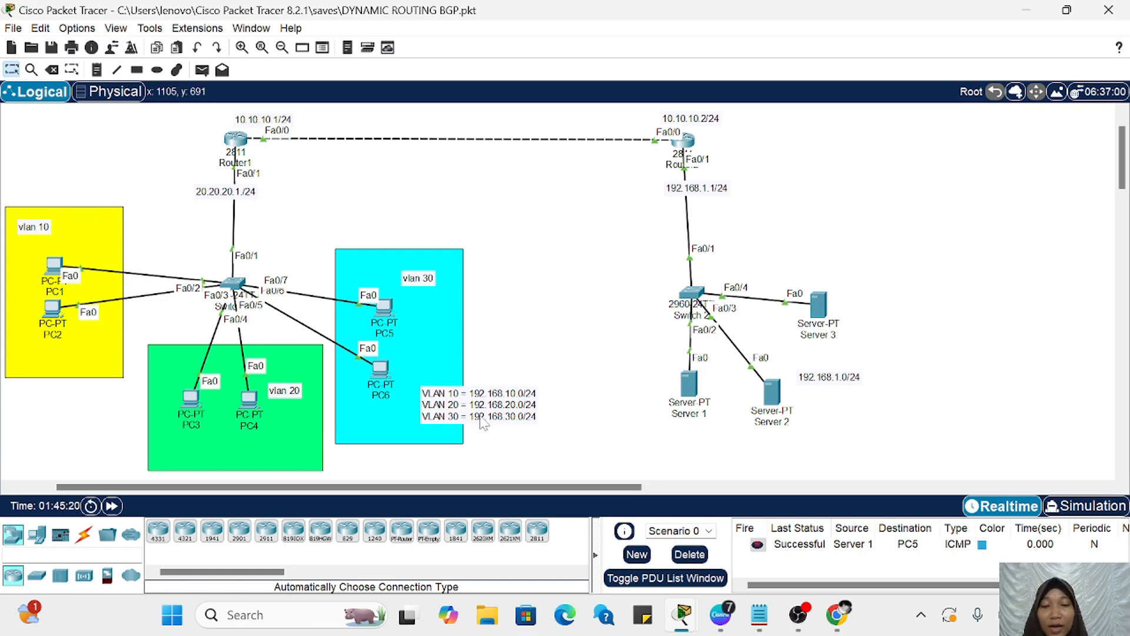
scroll(522, 285, left, 2)
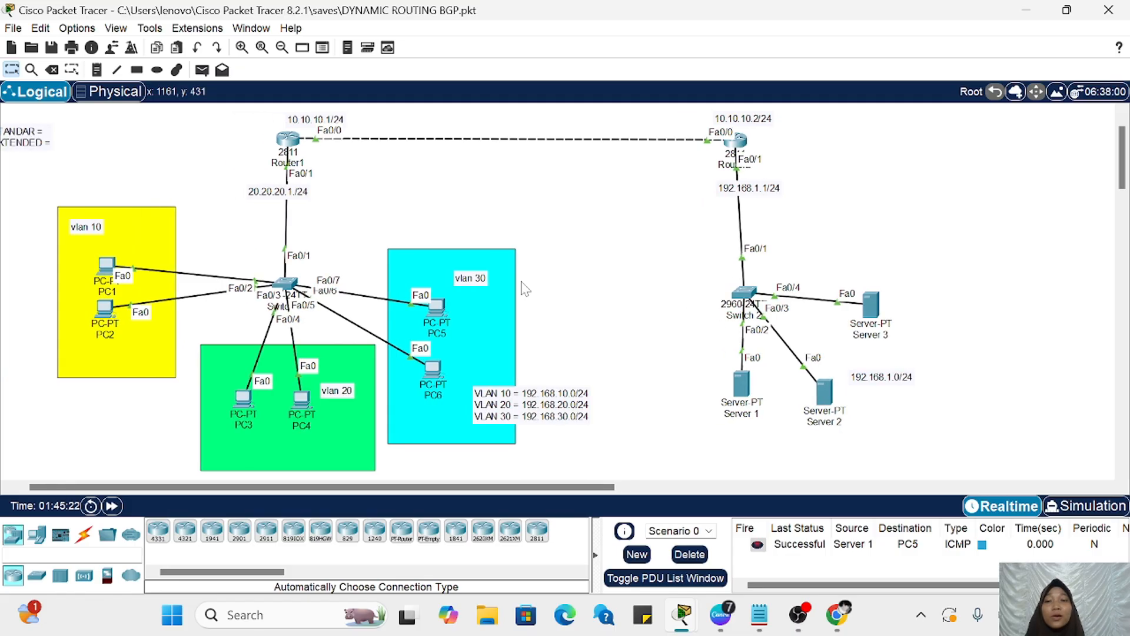
drag(37, 175, 594, 419)
click(628, 318)
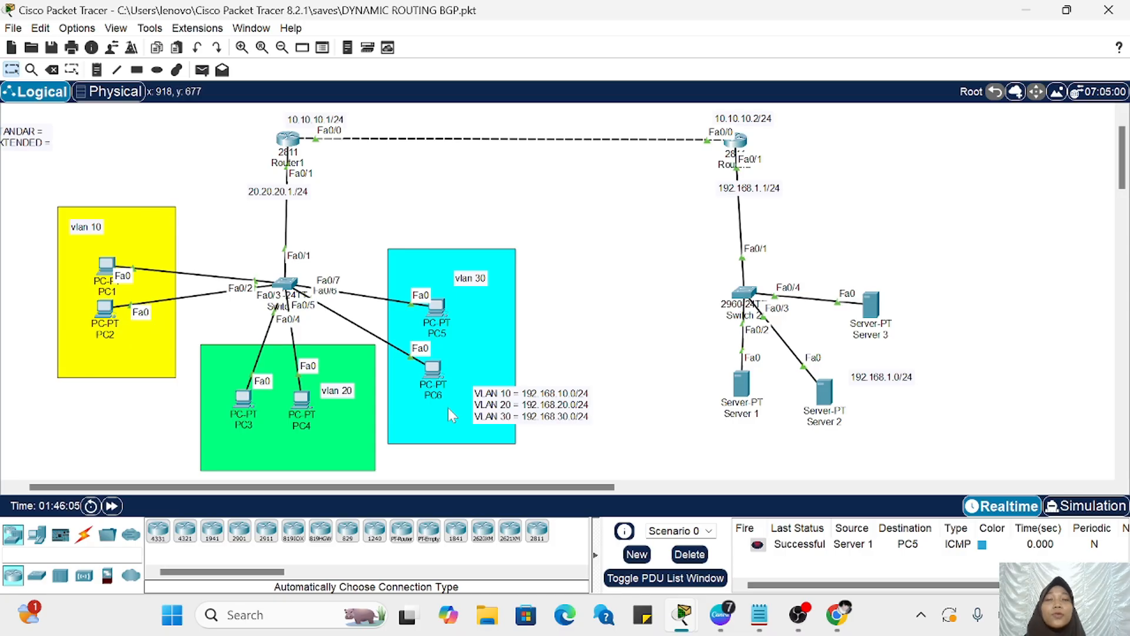
scroll(706, 323, right, 5)
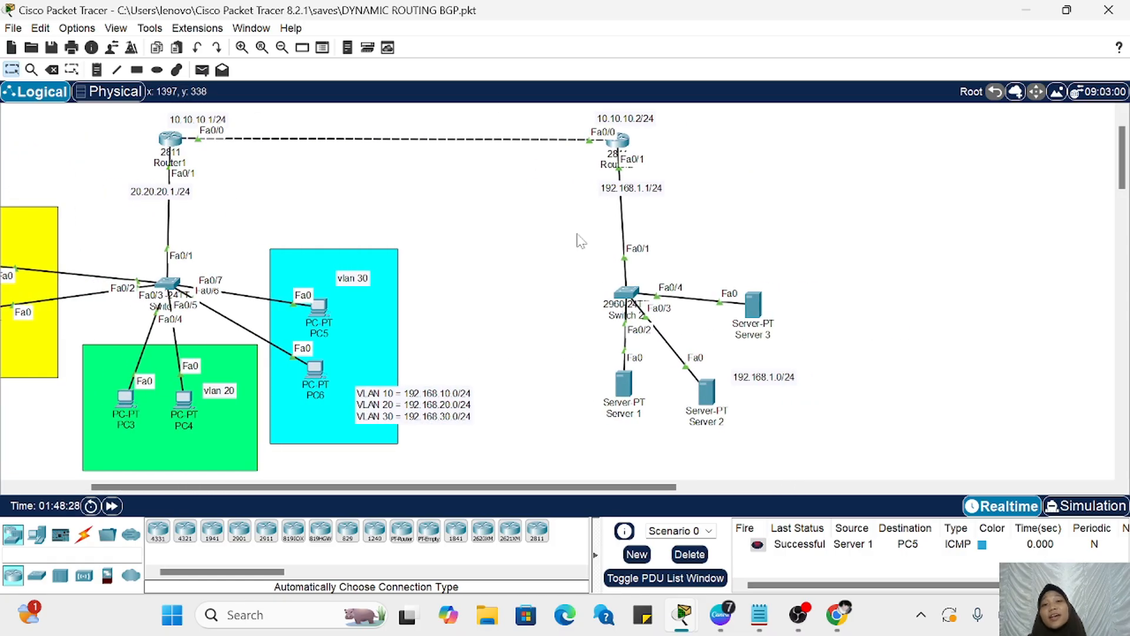
scroll(580, 241, left, 1)
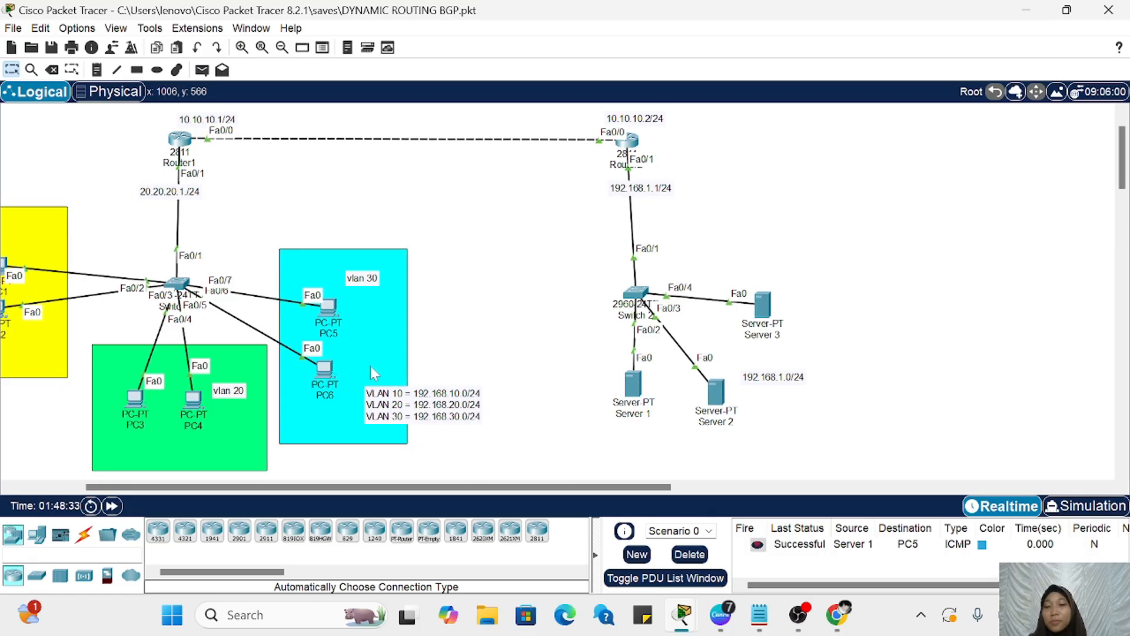
Step: Reopen Router2's command line, begin another access-list 1 entry, and examine the deny and permit actions through the context help
click(627, 140)
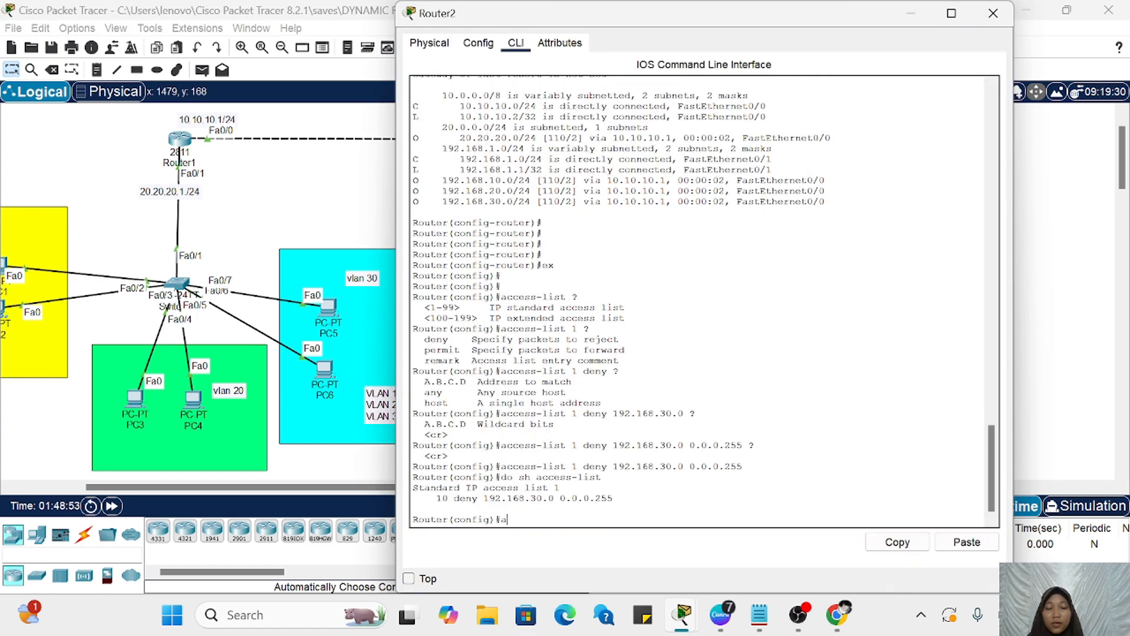
text(access-l)
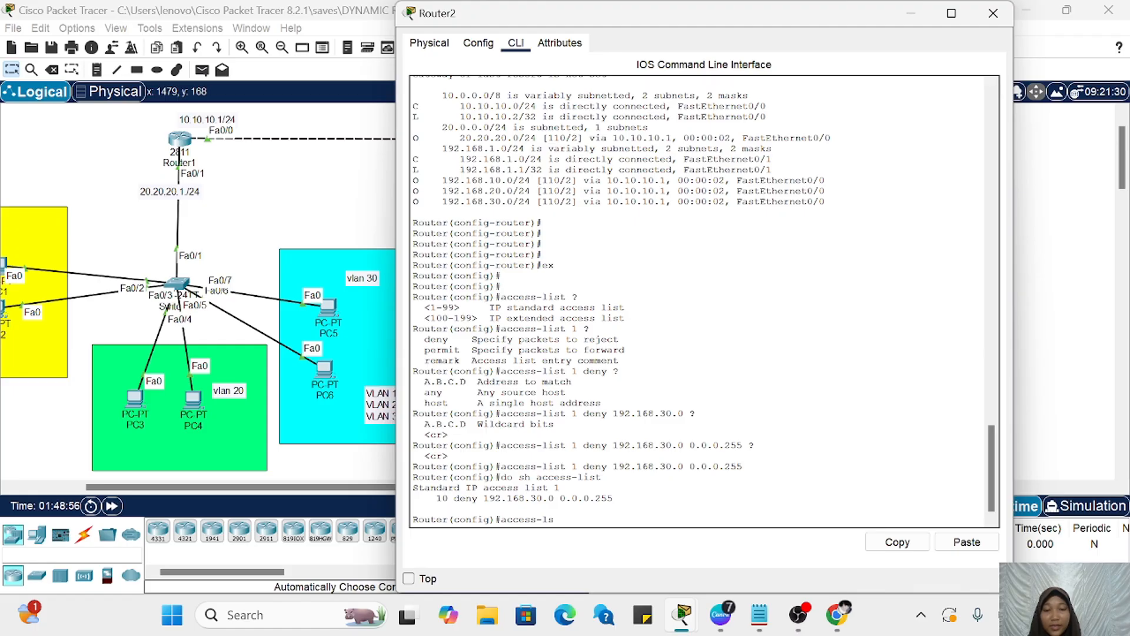
text(ist 1)
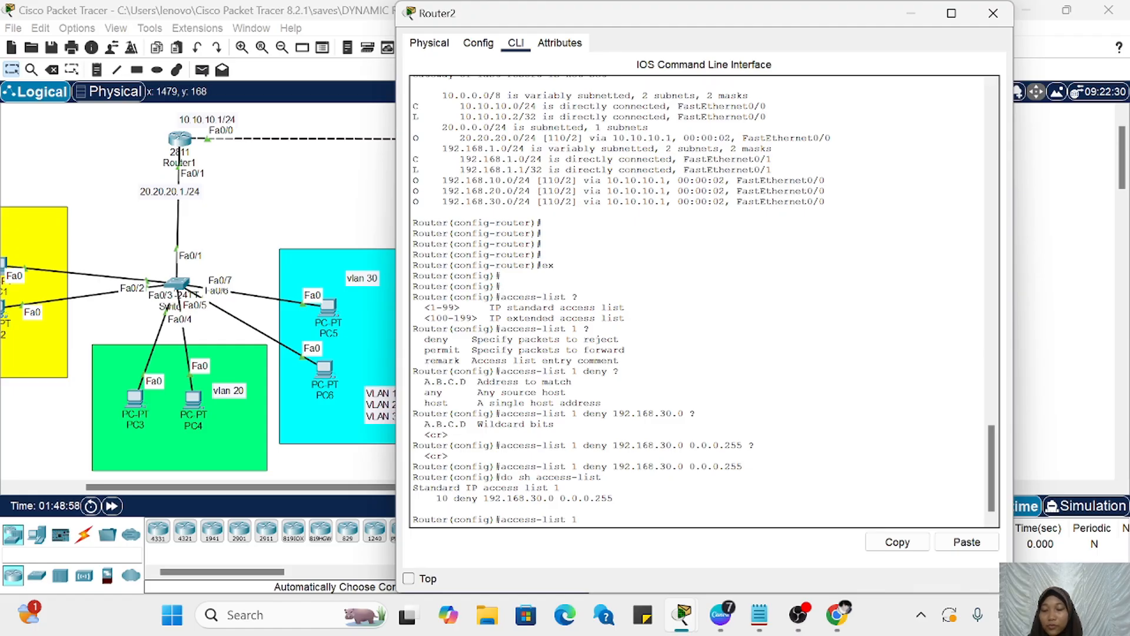
text( ?)
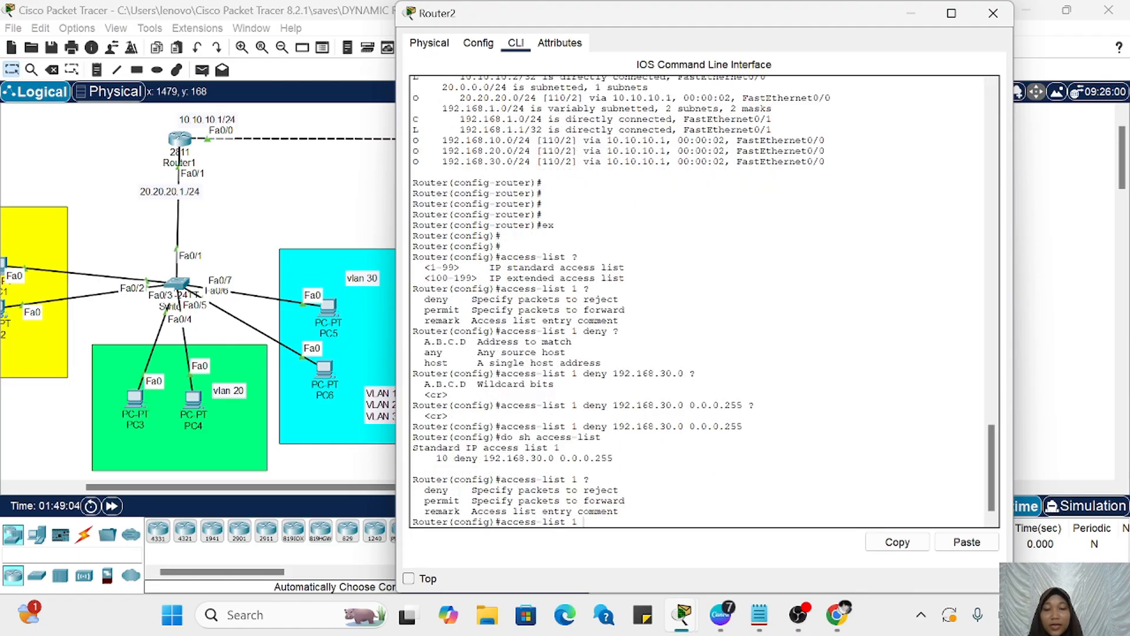
drag(424, 490, 618, 490)
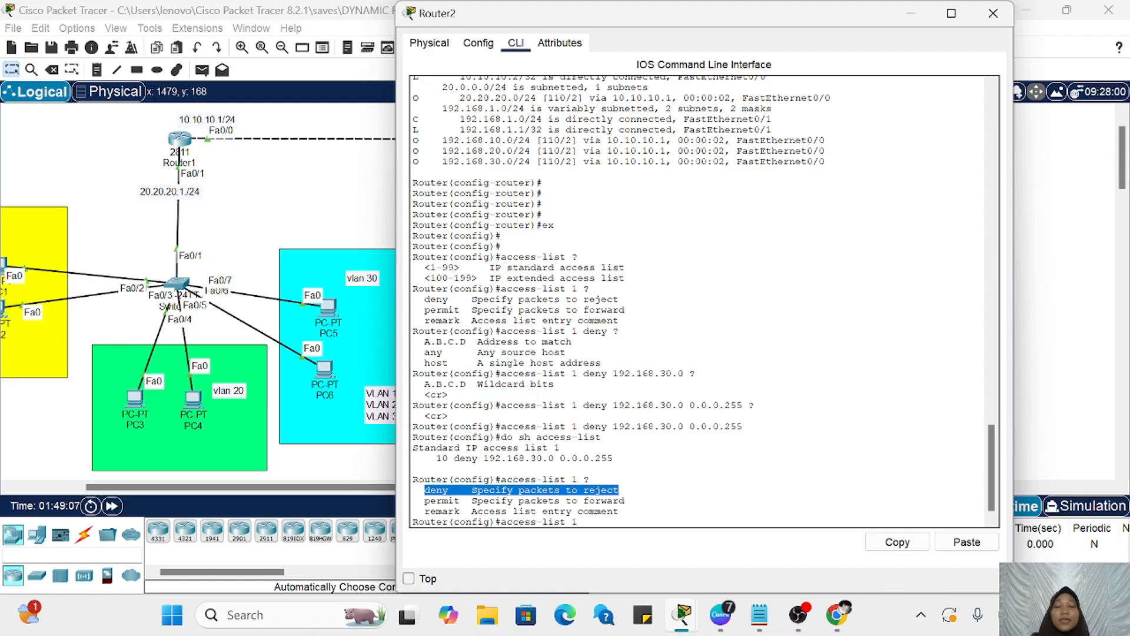
drag(624, 500, 419, 501)
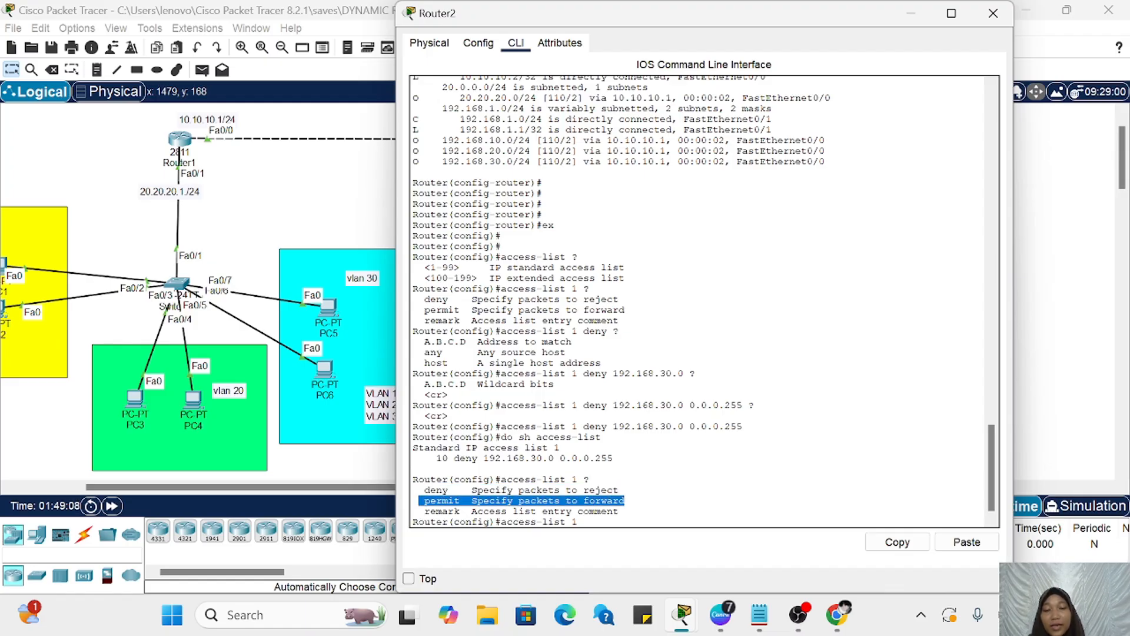
click(419, 500)
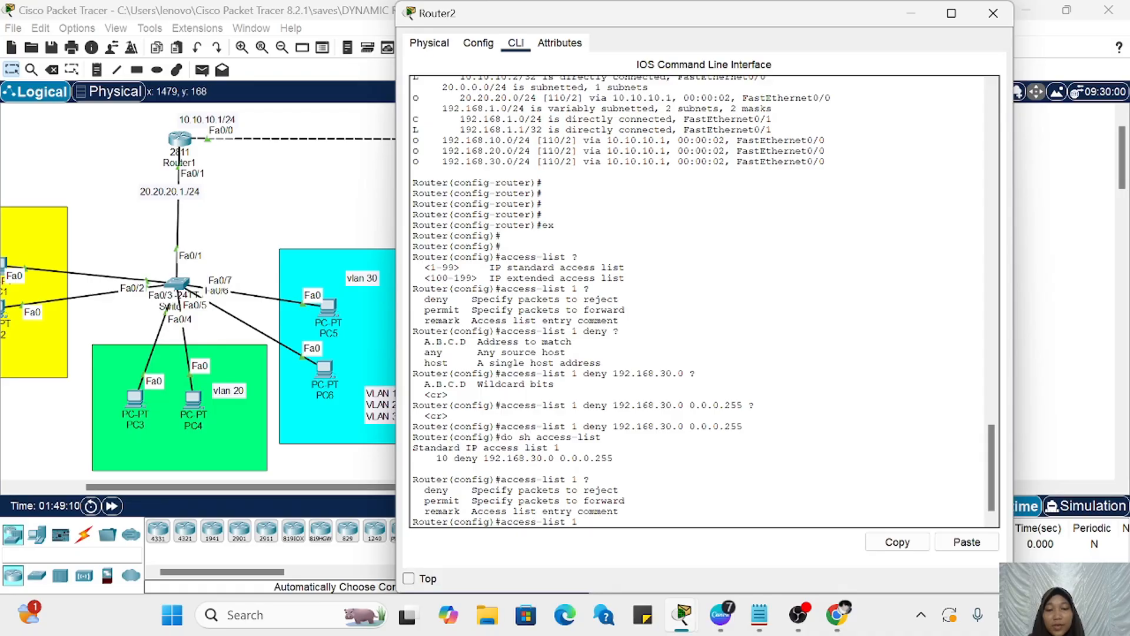
Step: Complete the access-list 1 entry as permit any on Router2, checking the available source options through the context help
text(pe)
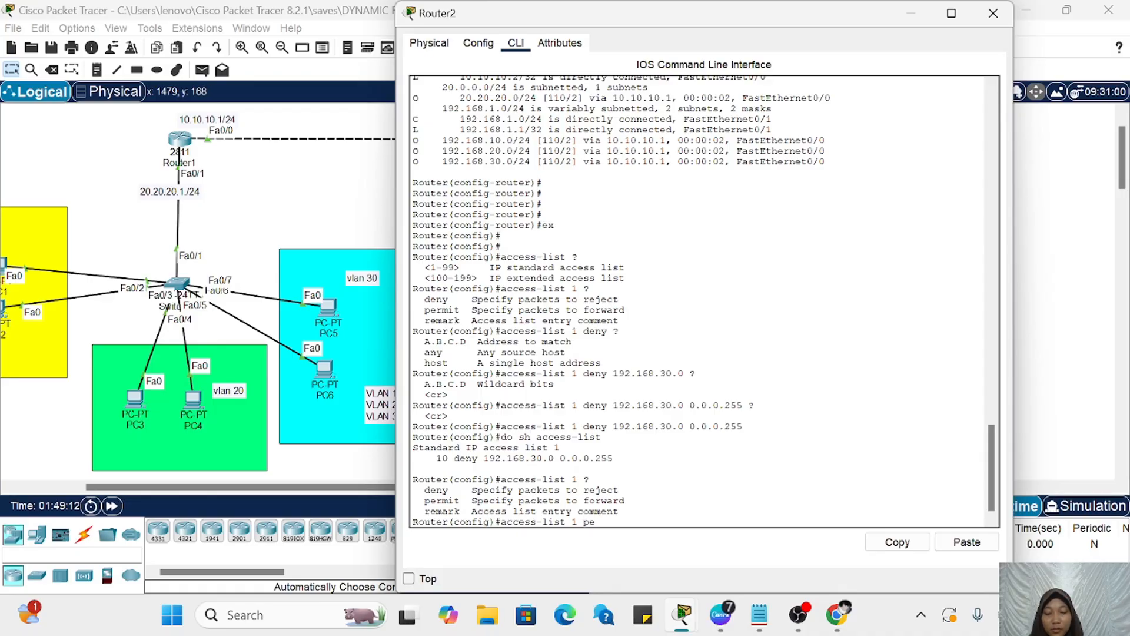
text(rmit)
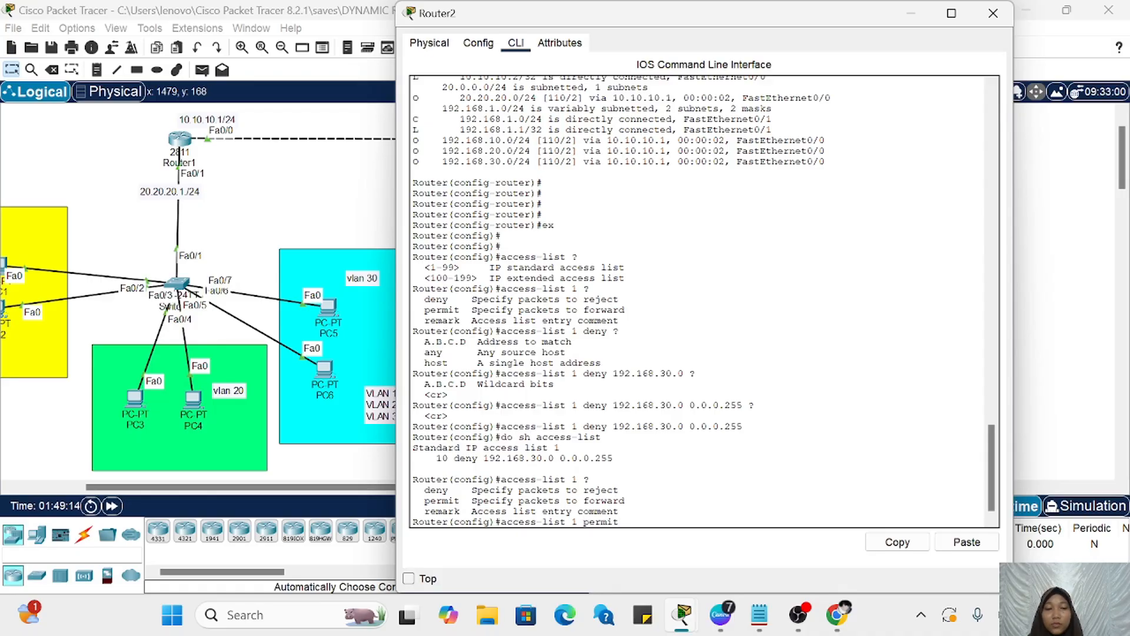
text( ?)
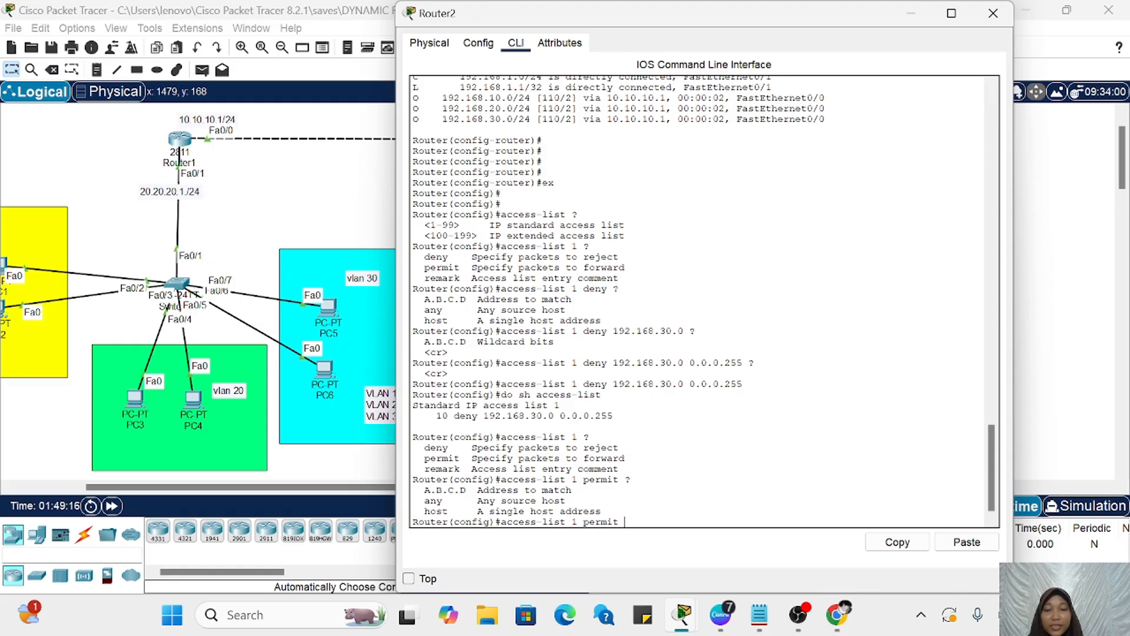
drag(567, 500, 419, 500)
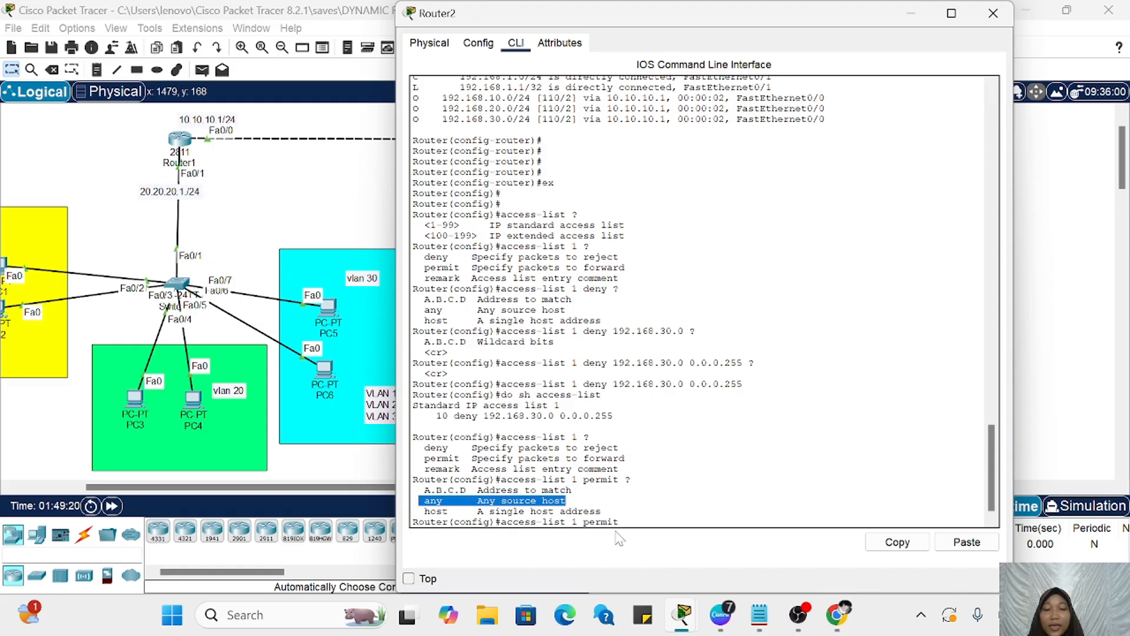
click(631, 521)
text(any)
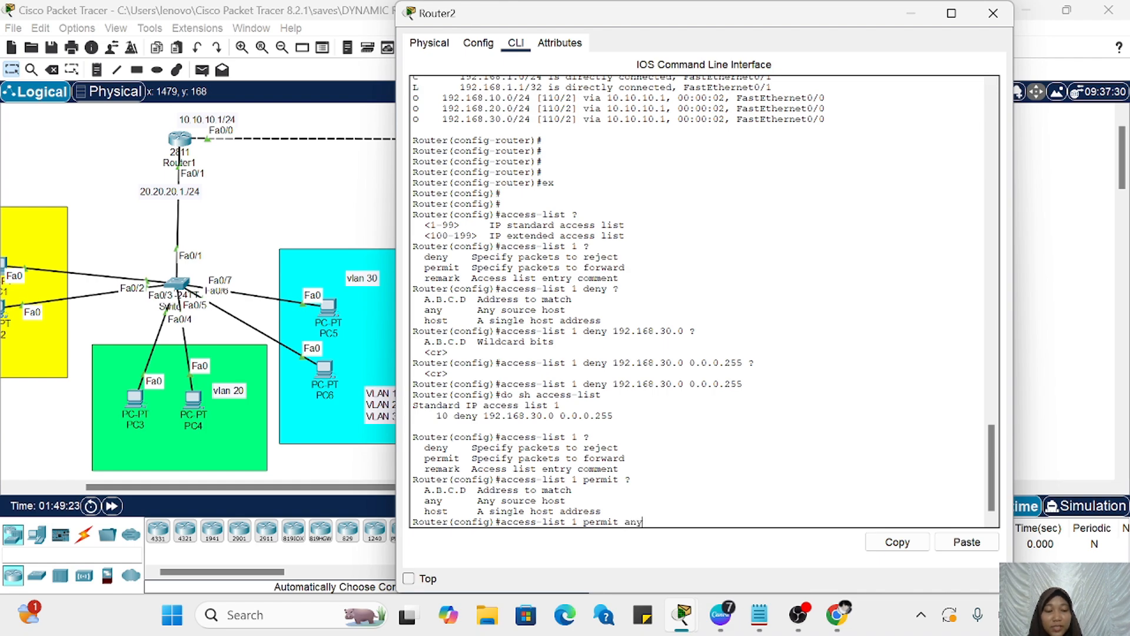
key(Return)
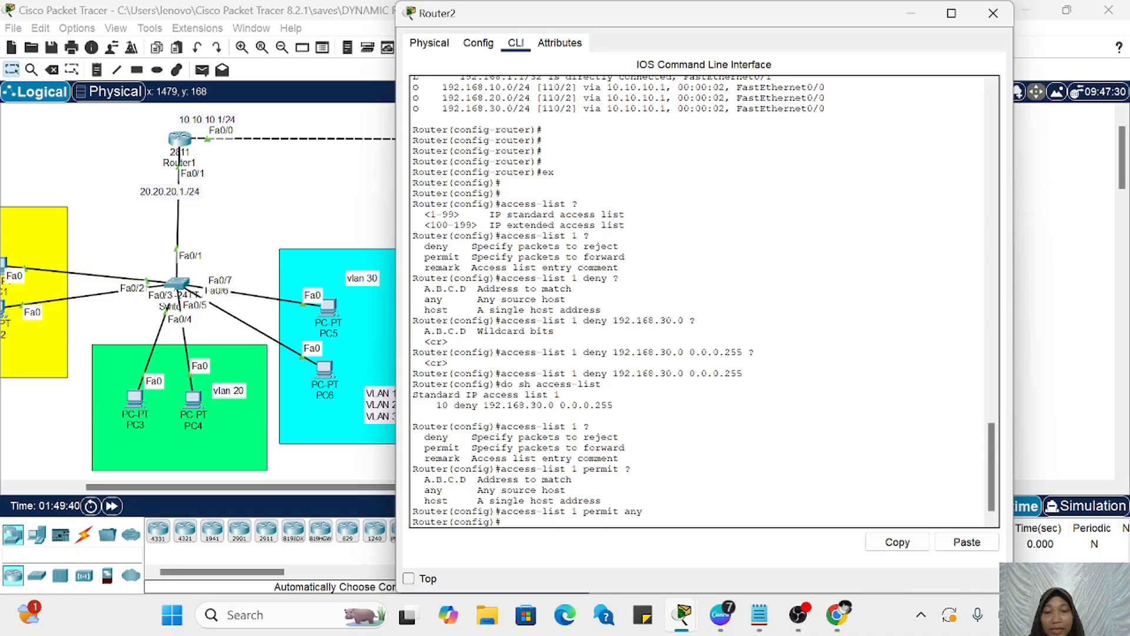
Step: Review the deny and permit actions, the source options, and the submitted permit any entry in Router2's command history
drag(418, 437, 622, 428)
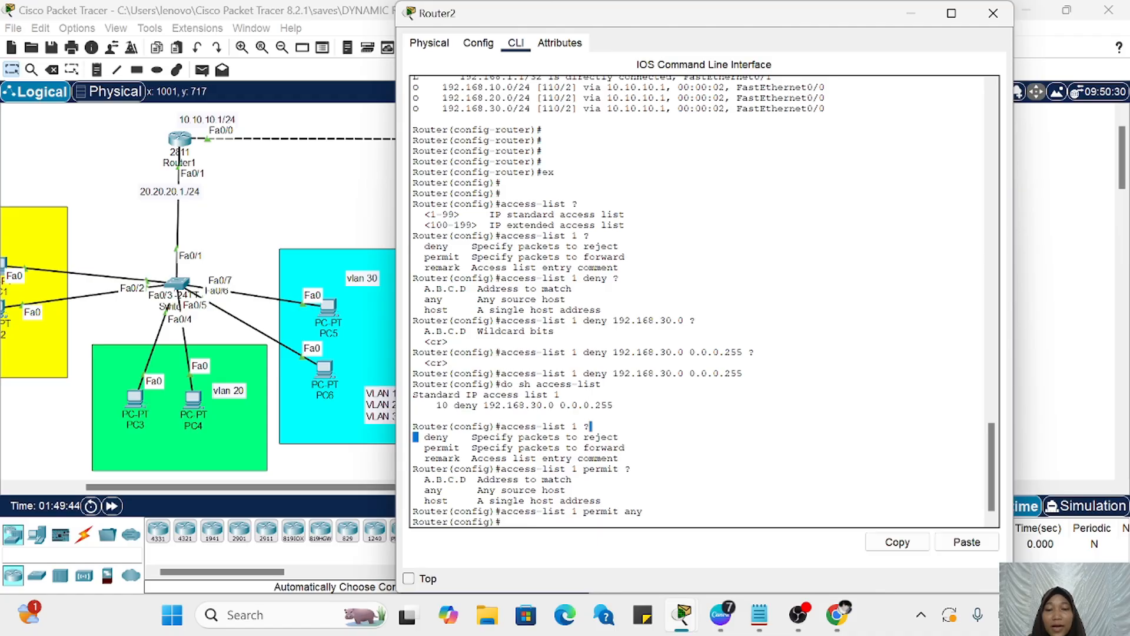
drag(419, 480, 629, 511)
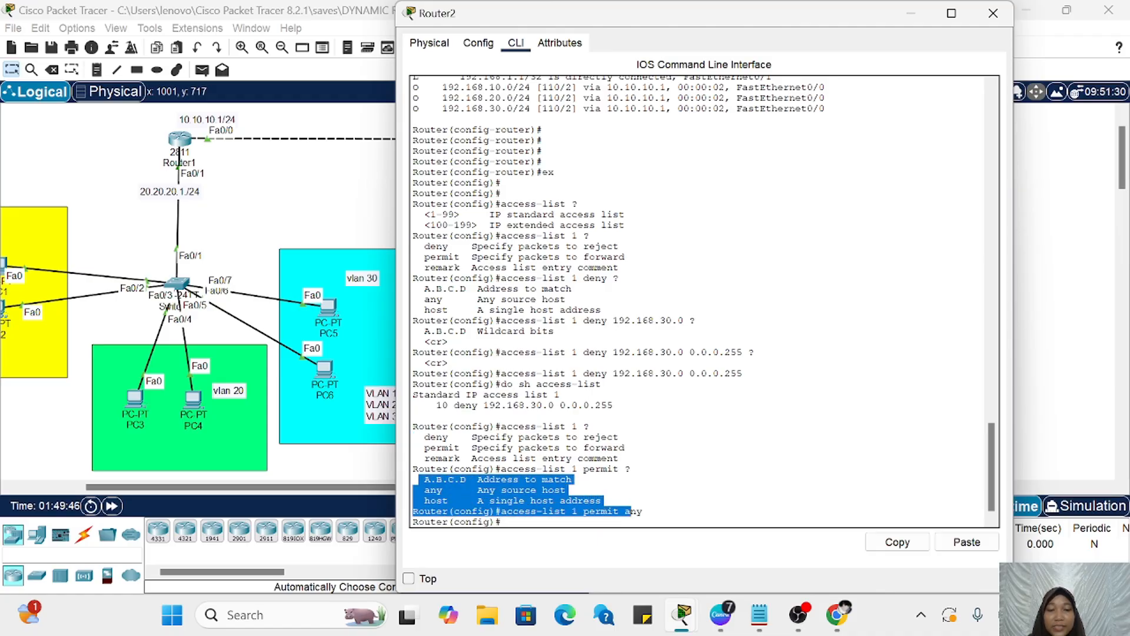
click(632, 511)
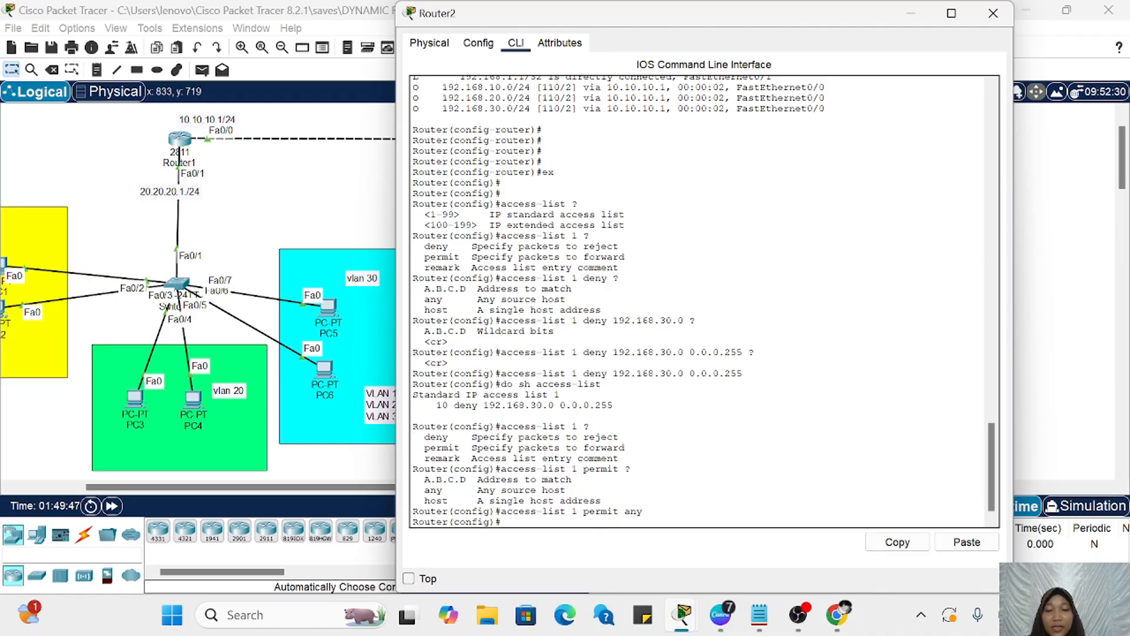
drag(496, 511, 618, 502)
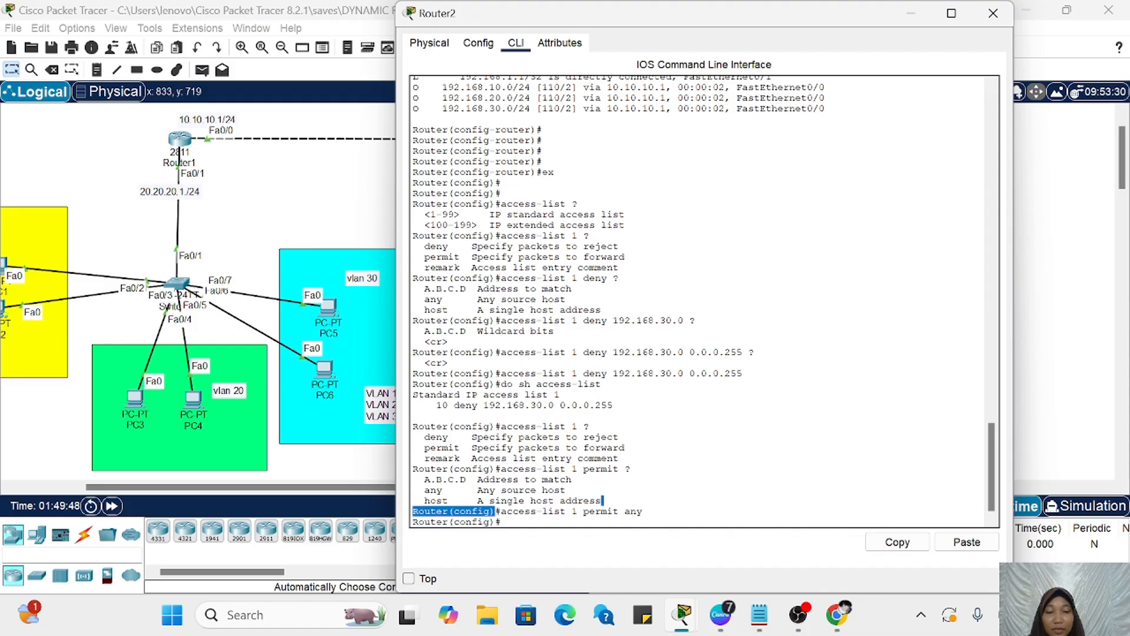
Step: Examine the topology between the VLANs and the server LAN to locate Router2's server-side interface, and bring Router2's command line back
click(909, 12)
scroll(719, 244, right, 5)
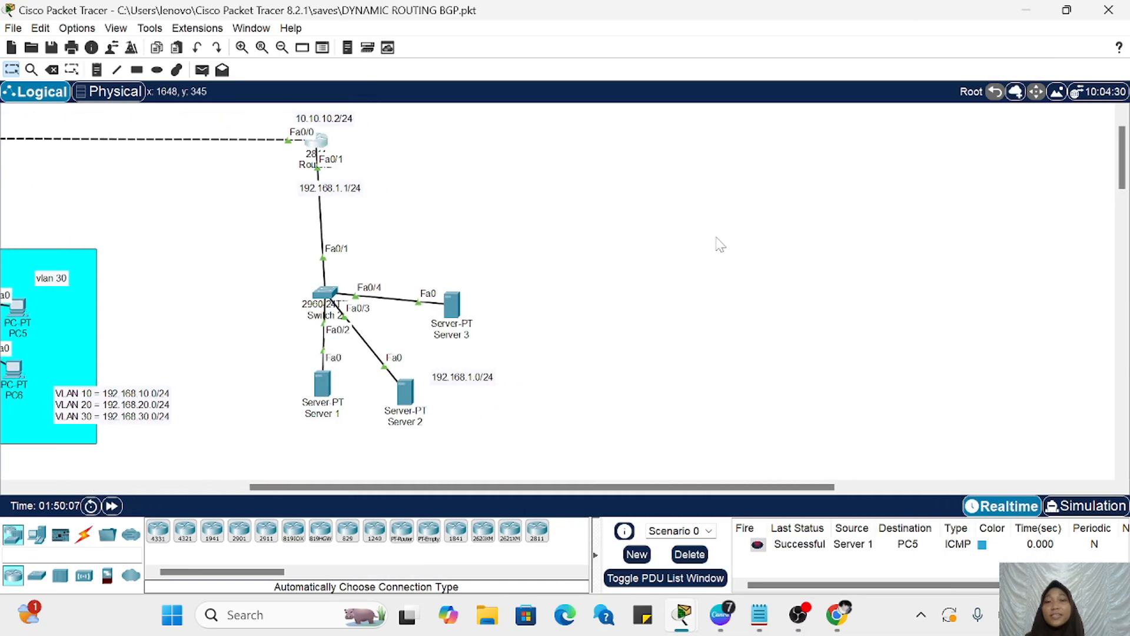
click(319, 141)
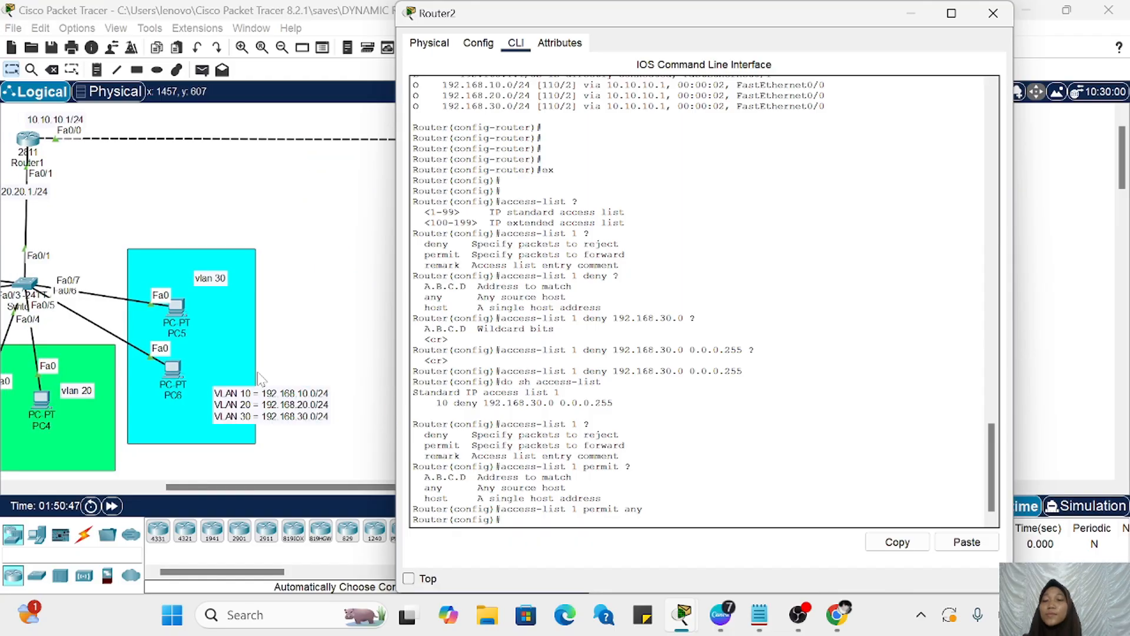
scroll(233, 395, right, 4)
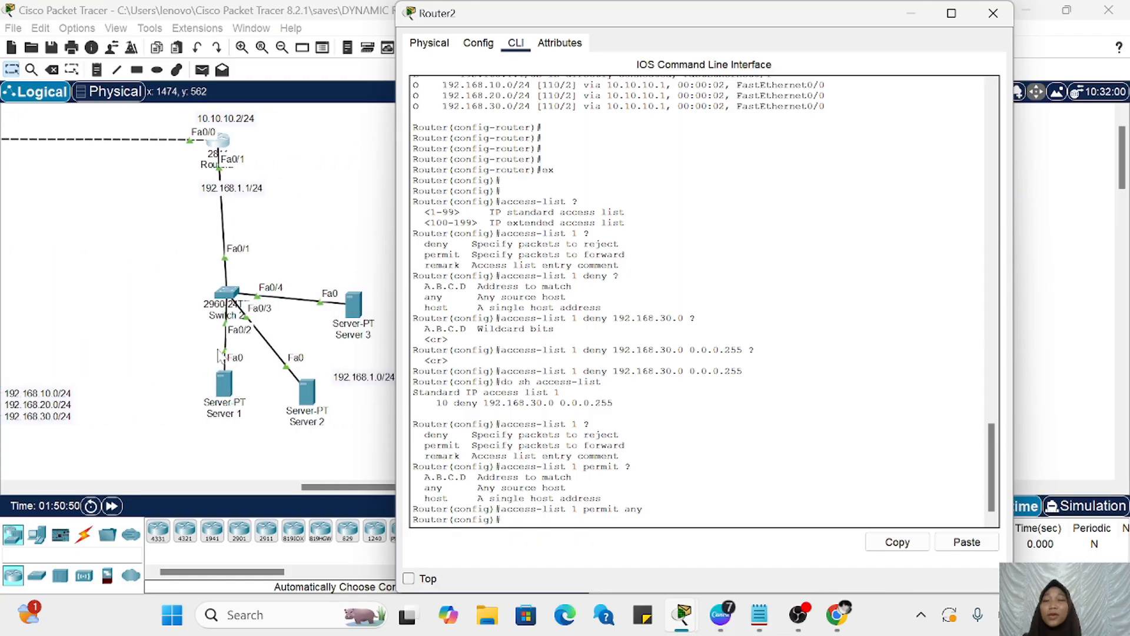
scroll(111, 222, left, 5)
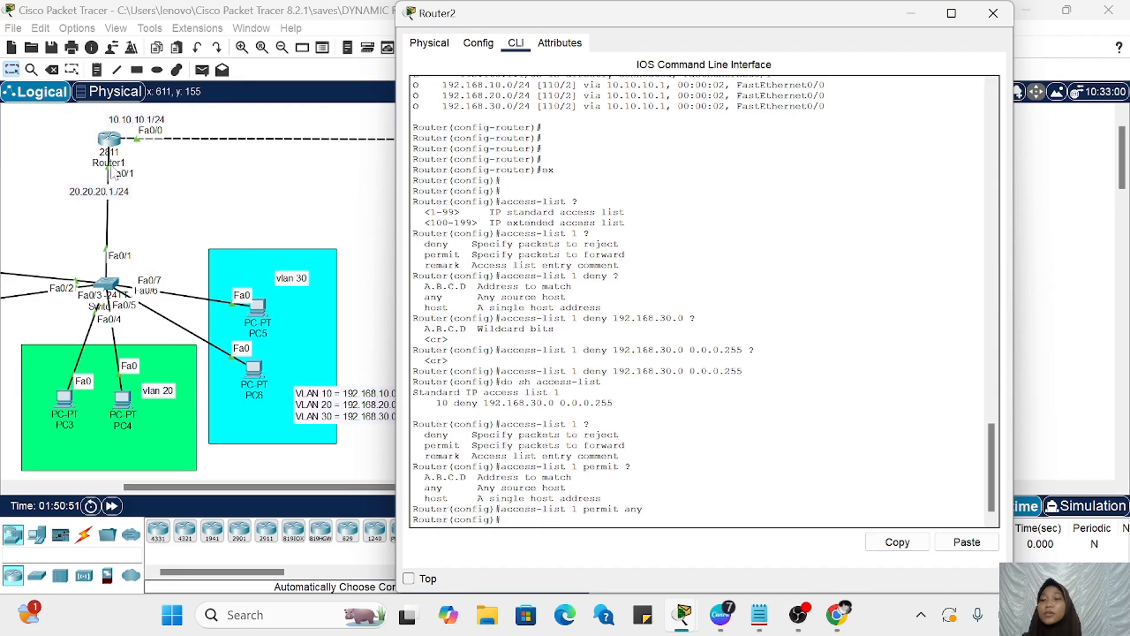
scroll(124, 170, right, 5)
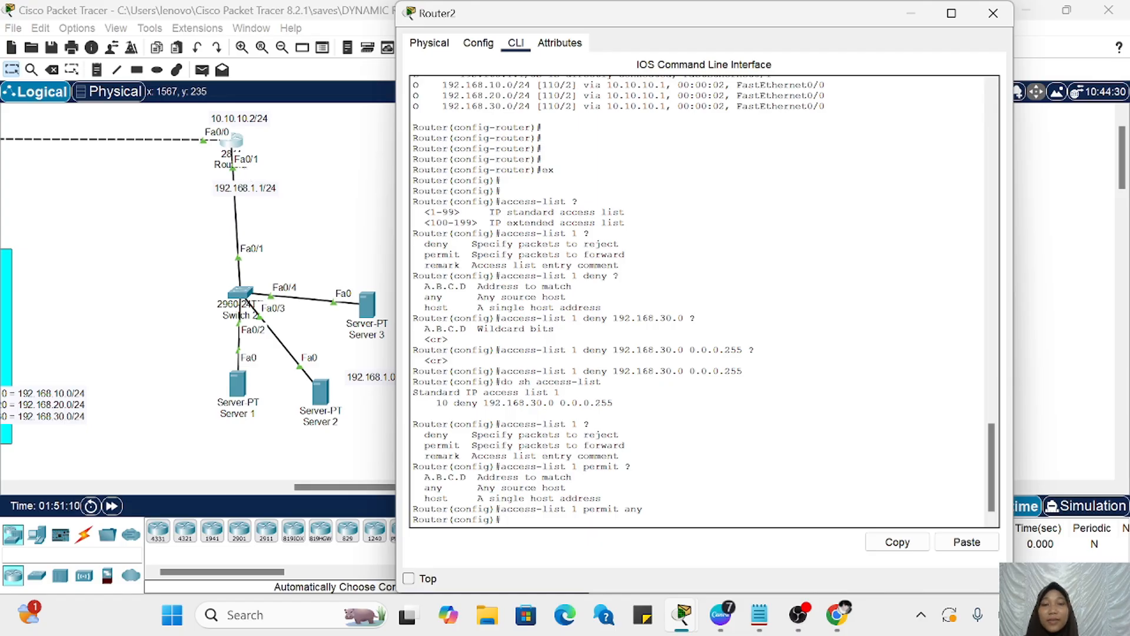
Step: Enter Router2's fa0/1 interface configuration, begin an ip access-group 1 command, and check its direction options through the context help
text(i)
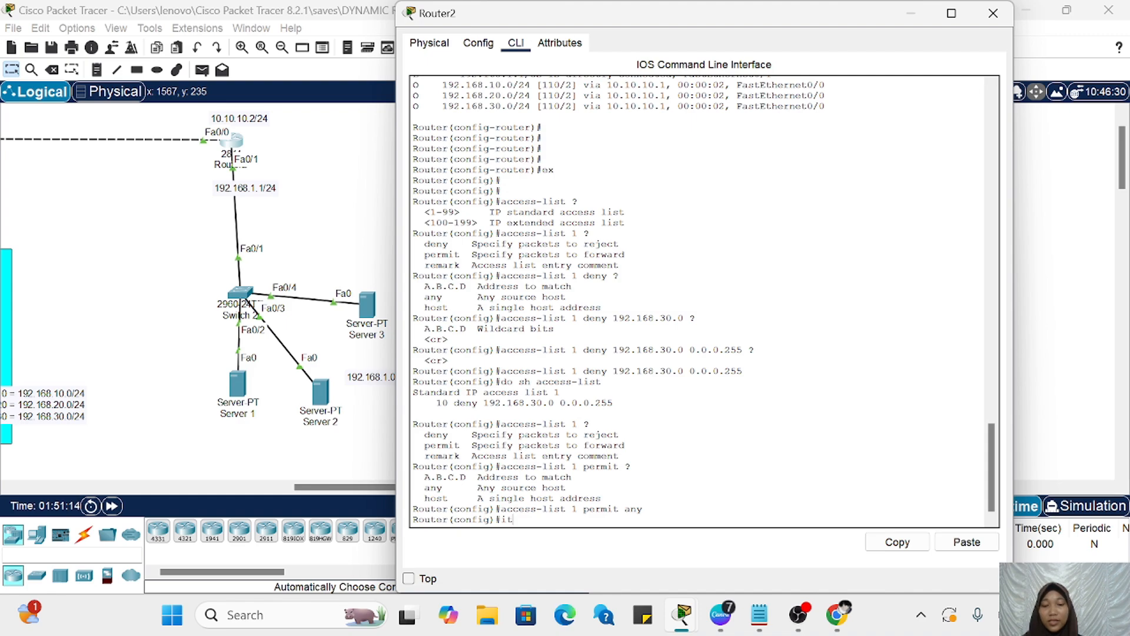
text(nt fa0/1)
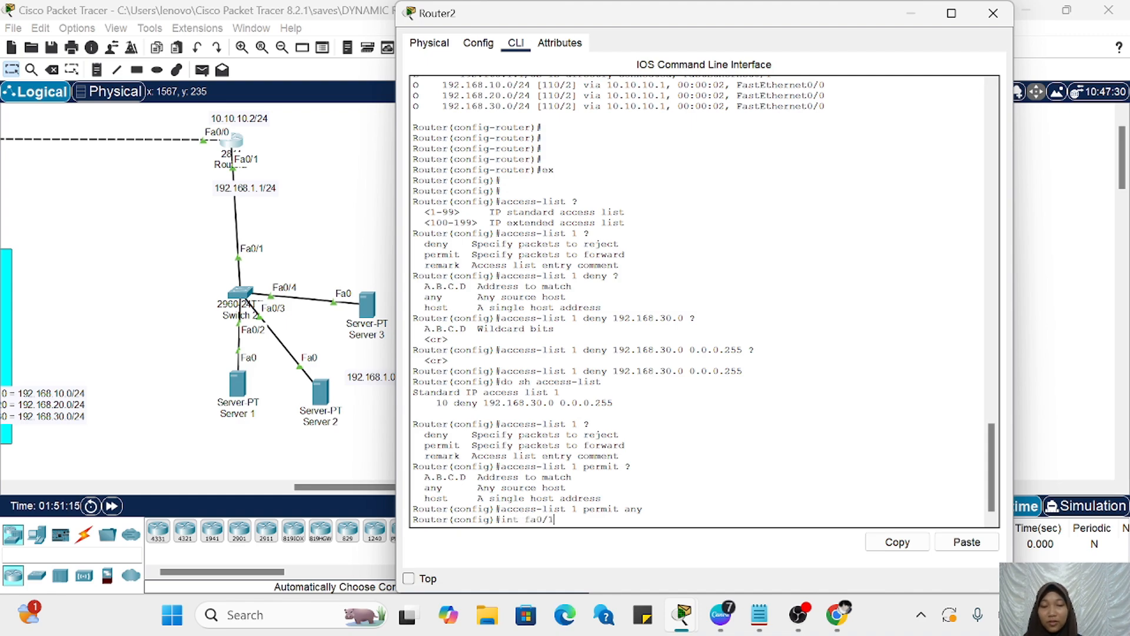
key(Return)
text(ip )
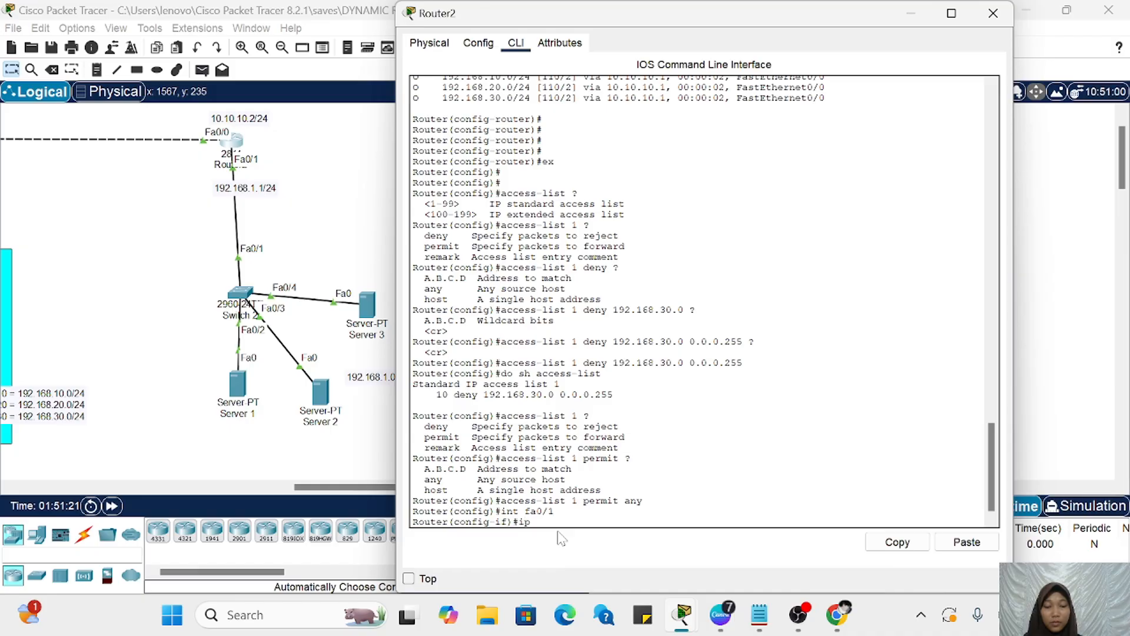
text(access)
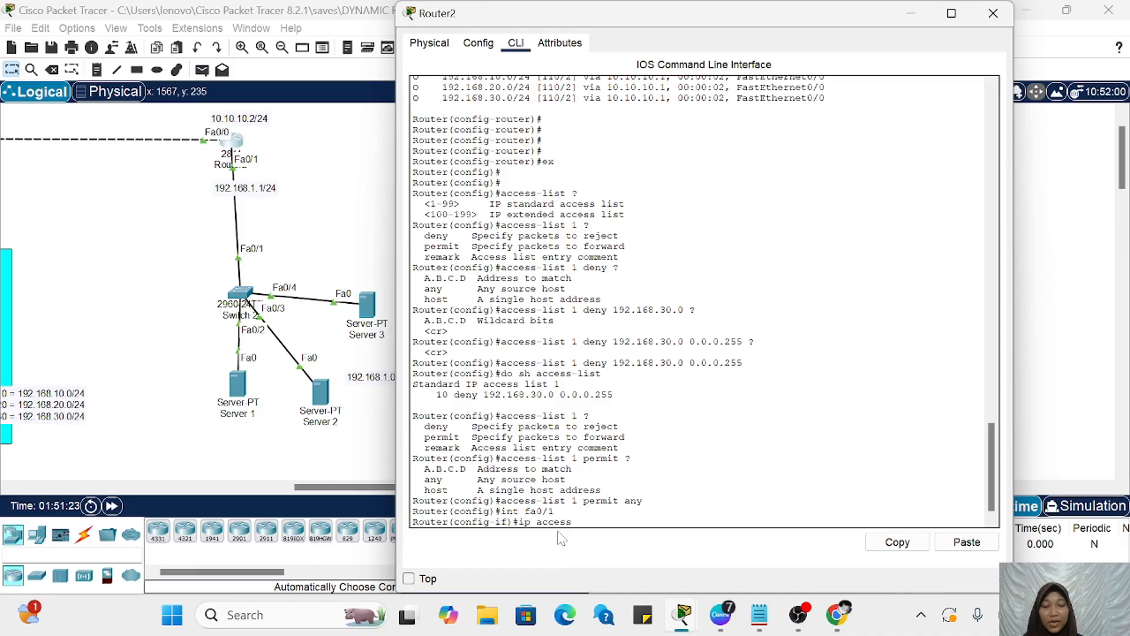
text(-group )
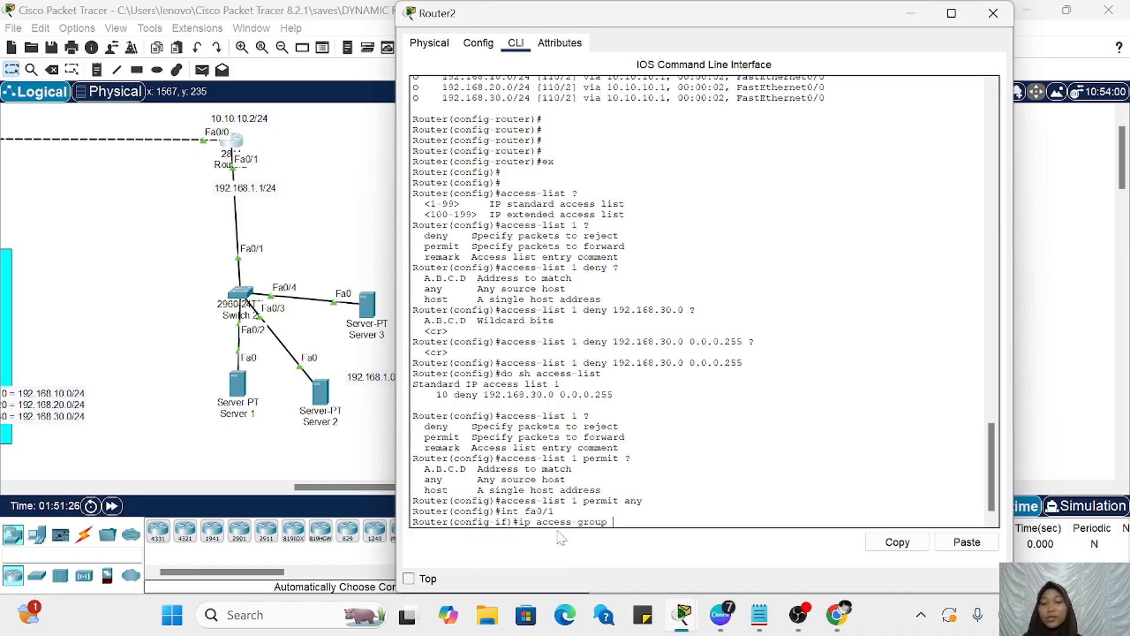
text(1 )
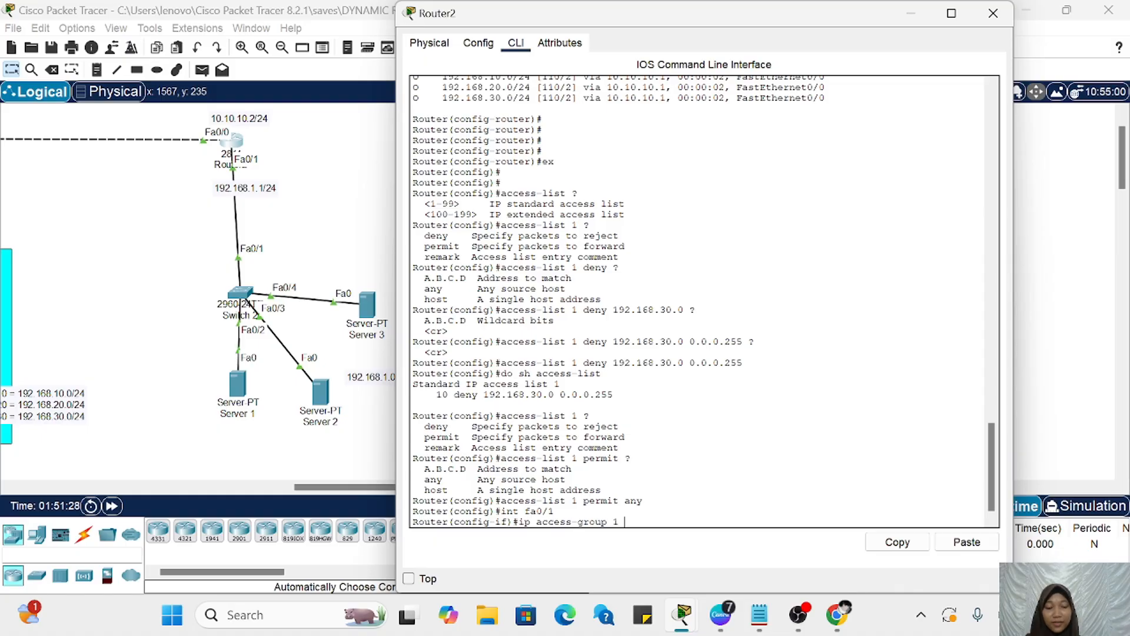
text(?)
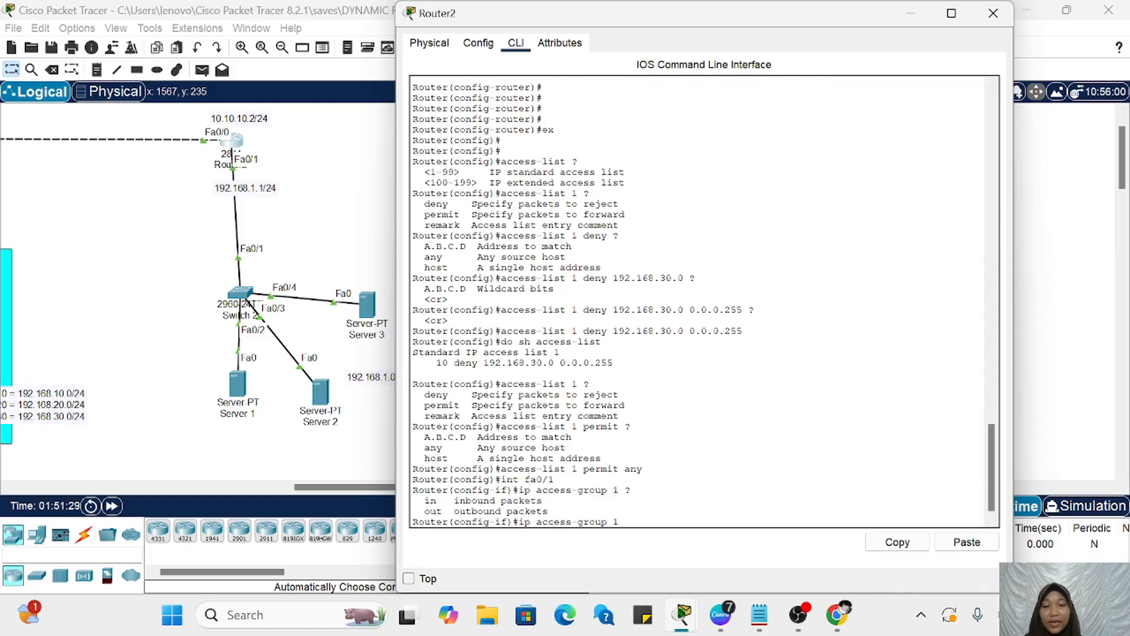
Step: Compare the in and out directions in the help output and apply access list 1 outbound on Router2's fa0/1
drag(424, 501, 440, 511)
click(440, 511)
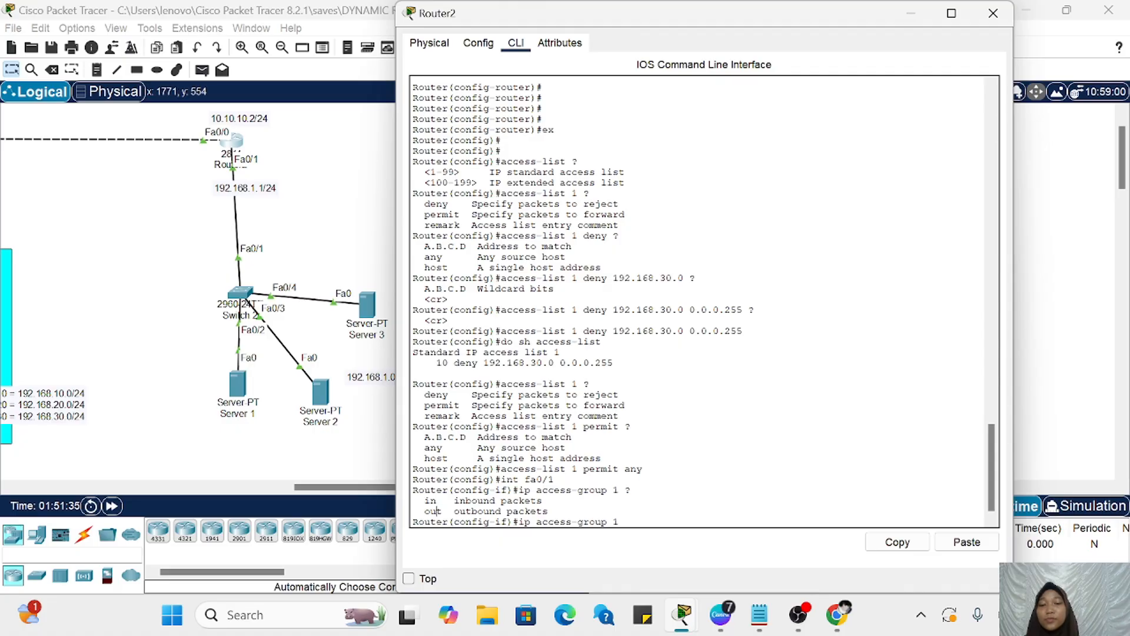
drag(448, 511, 412, 511)
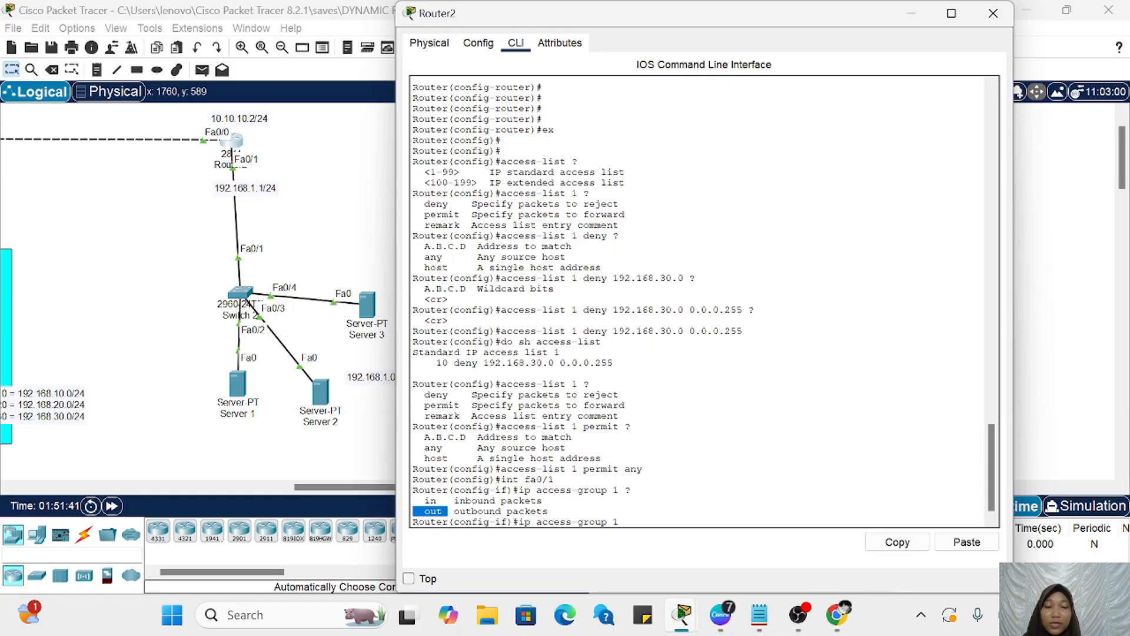
click(631, 522)
text(out)
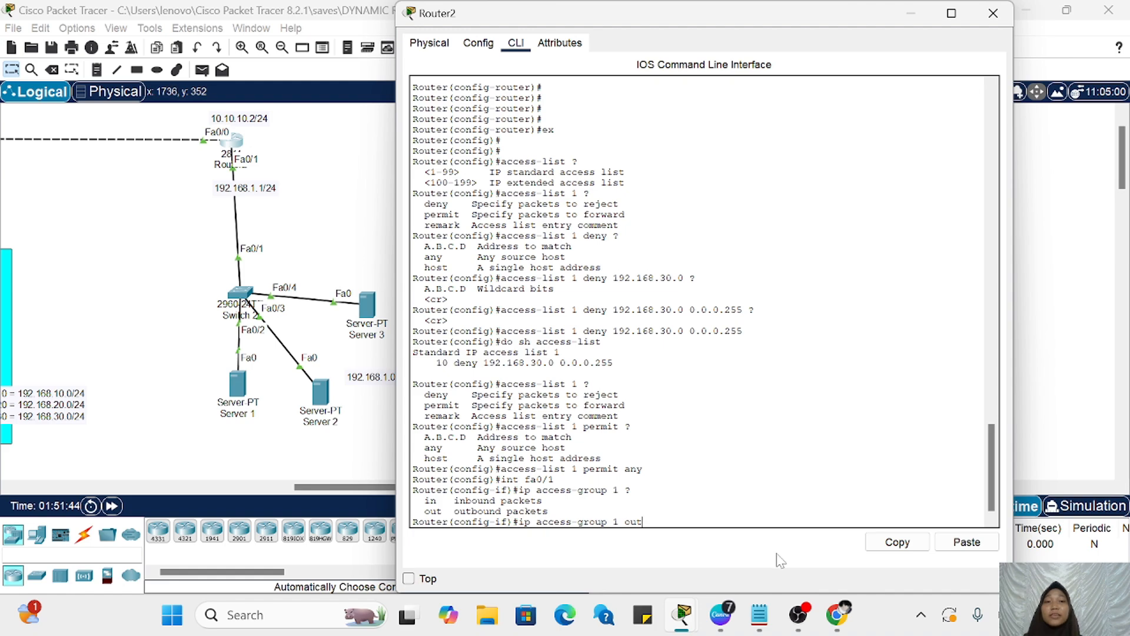
key(Return)
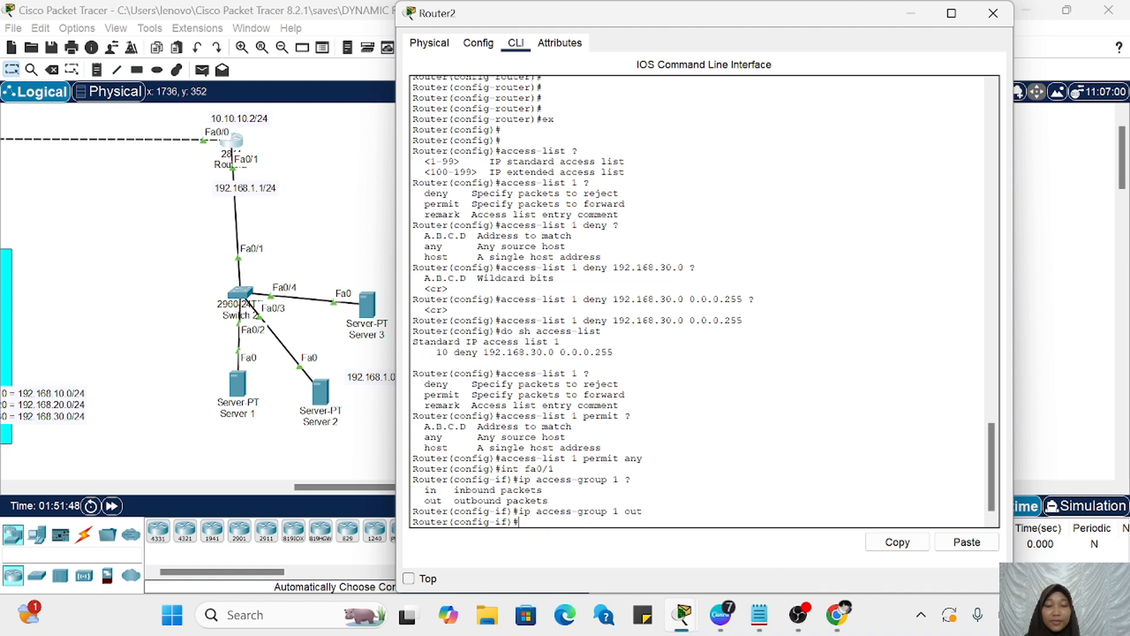
Step: Minimize Router2's window and send a simple PDU from PC5 in VLAN 30 to Server 1
click(913, 13)
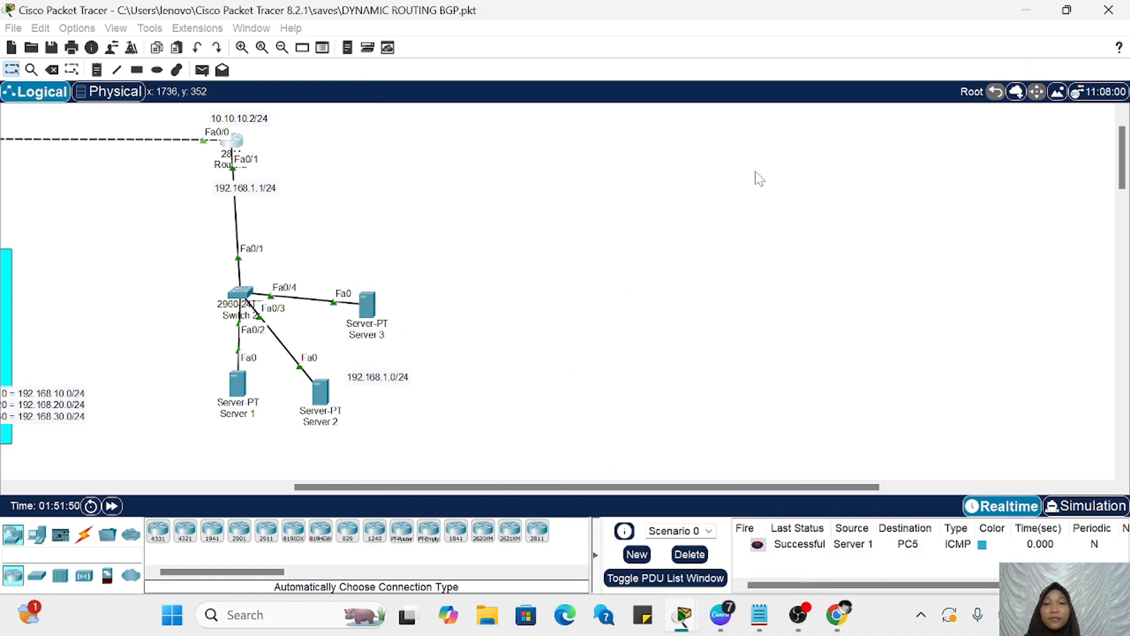
scroll(747, 197, left, 5)
click(202, 70)
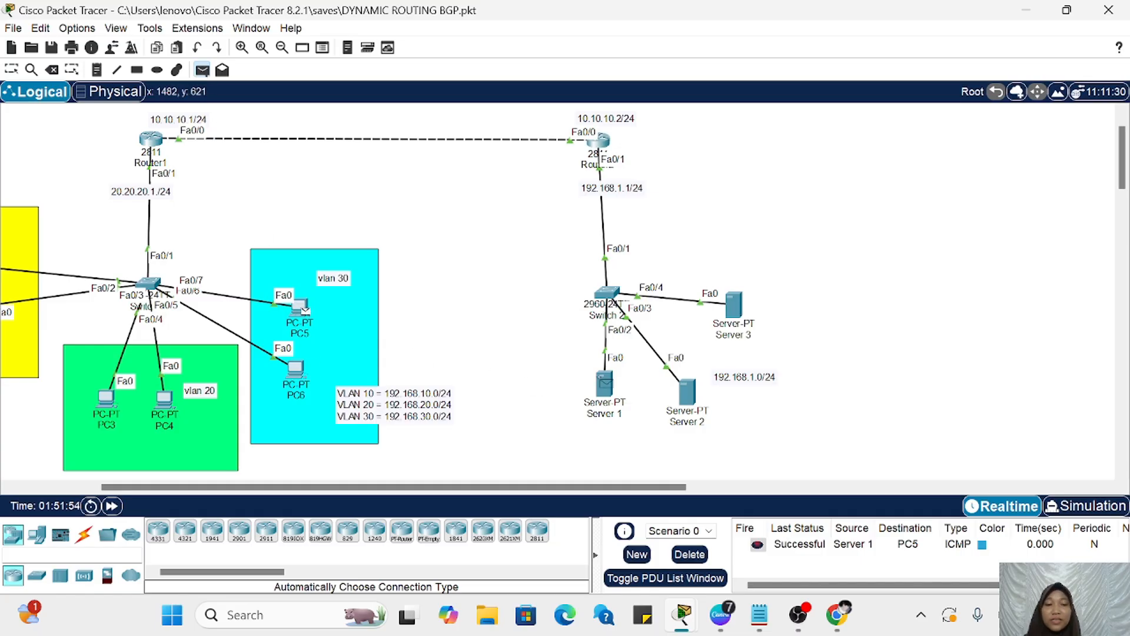
click(604, 386)
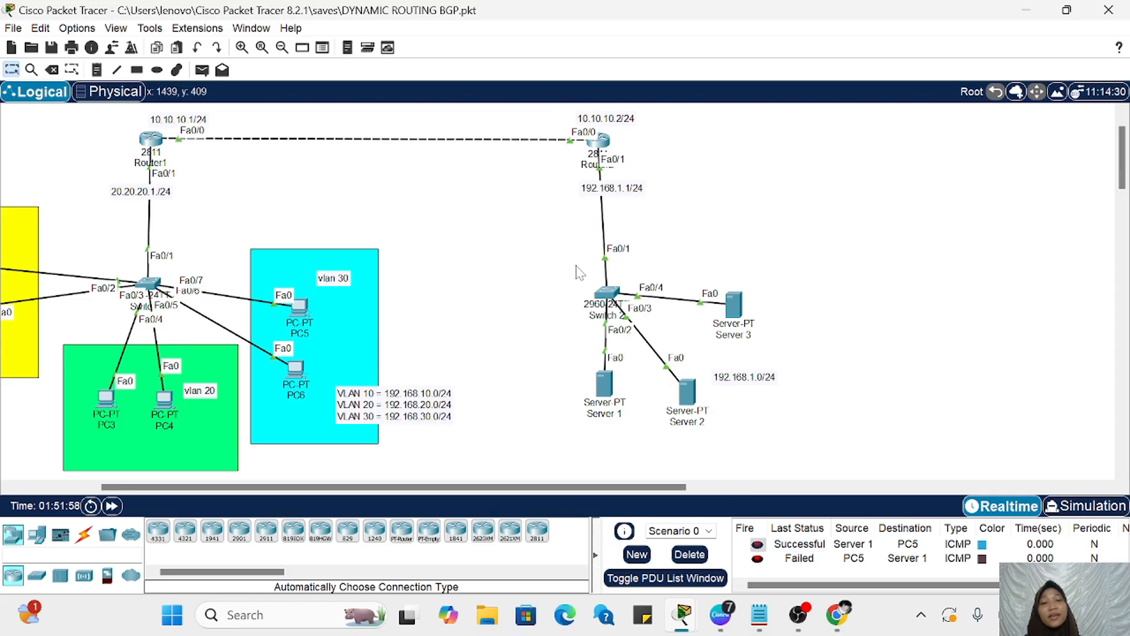
Step: Delete the current PDU scenario's test results and send a simple PDU from PC3 in VLAN 20 to Server 2
click(201, 70)
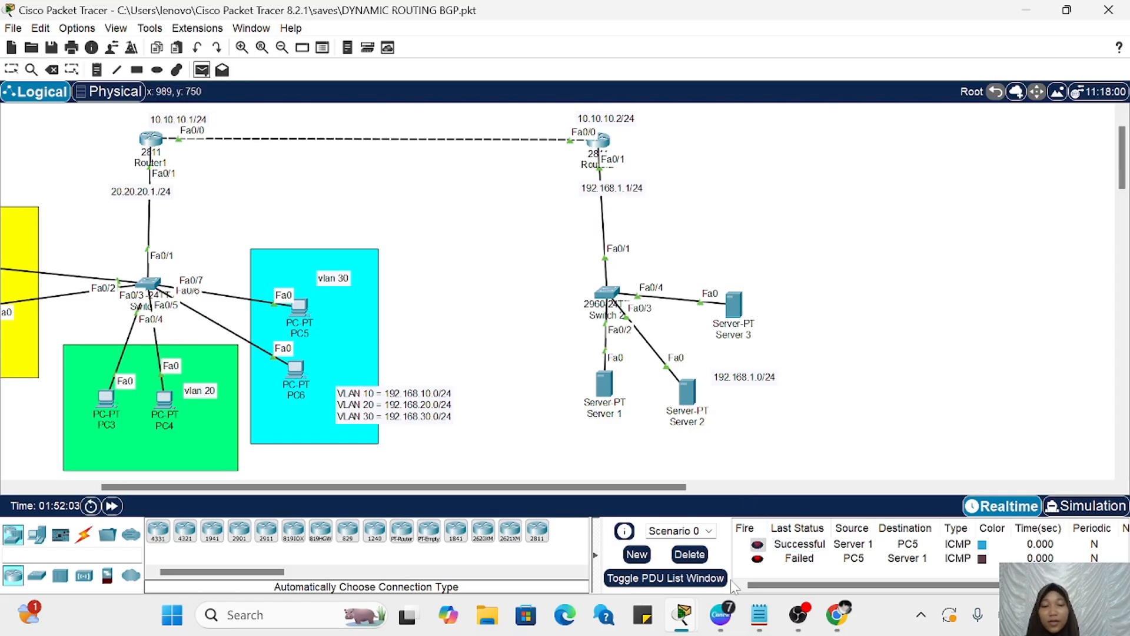
click(697, 556)
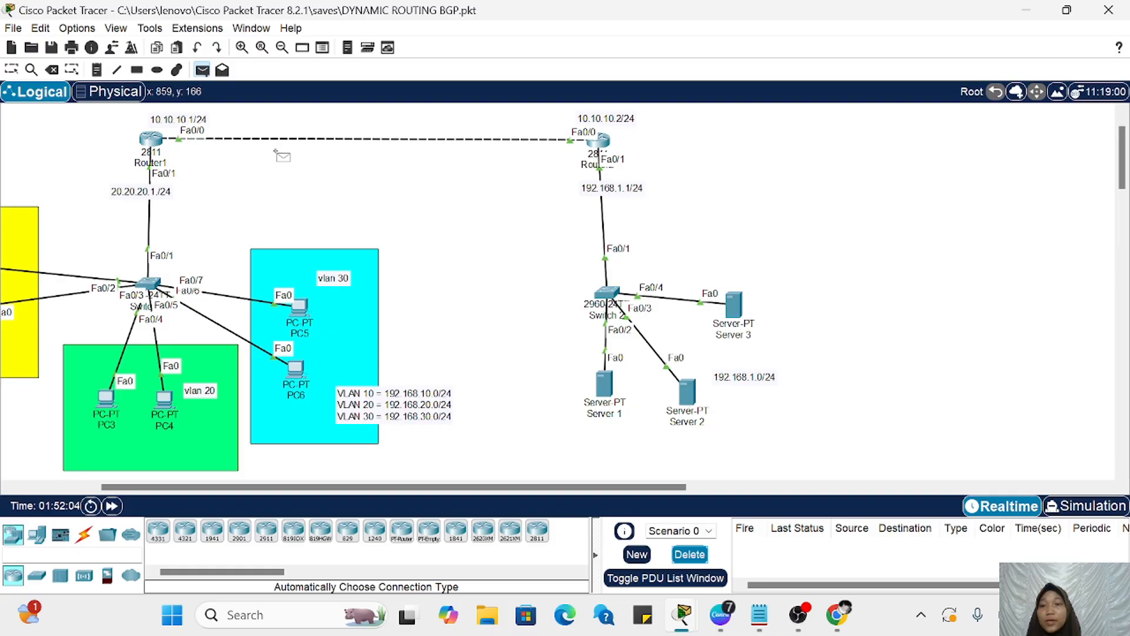
click(107, 399)
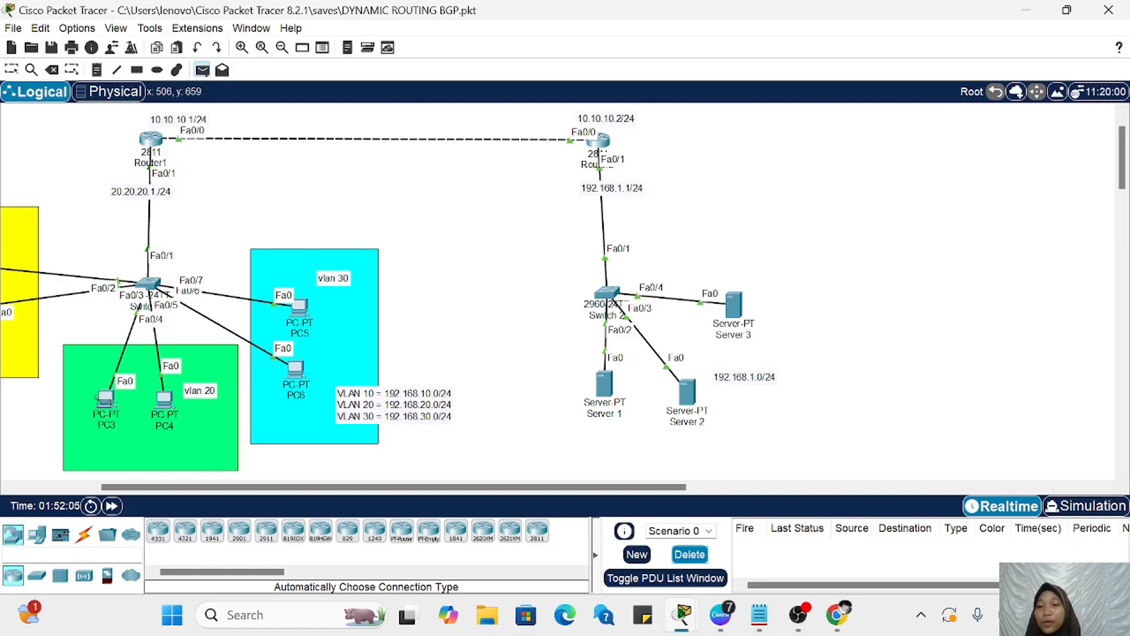
click(690, 391)
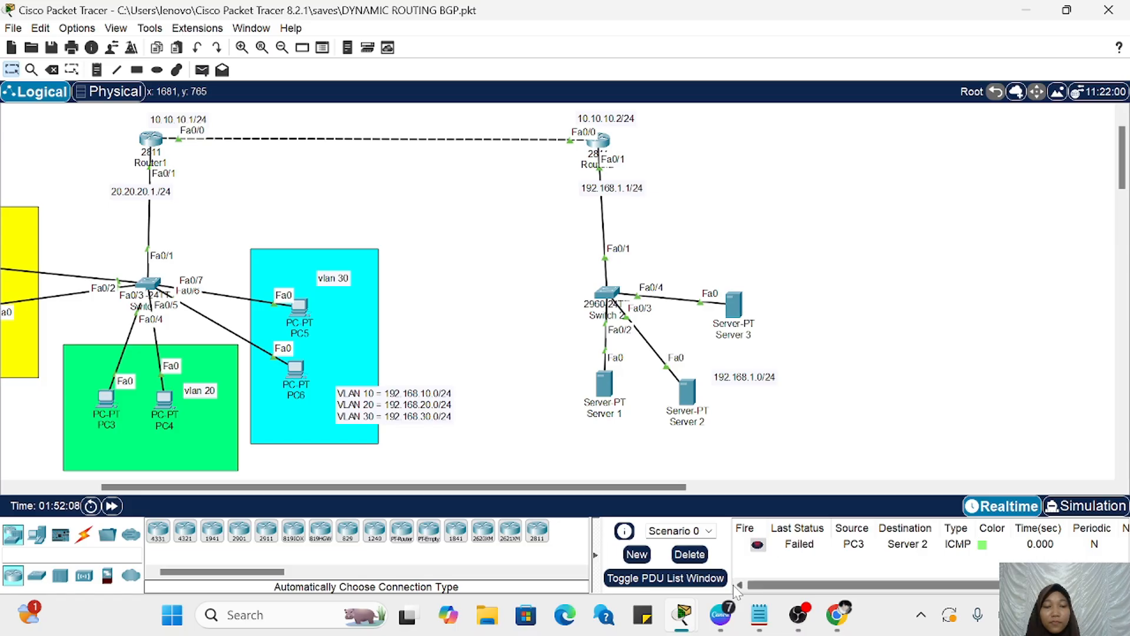
Step: Send another simple PDU from PC3 in VLAN 20 to Server 2, and delete the scenario's test results
click(202, 69)
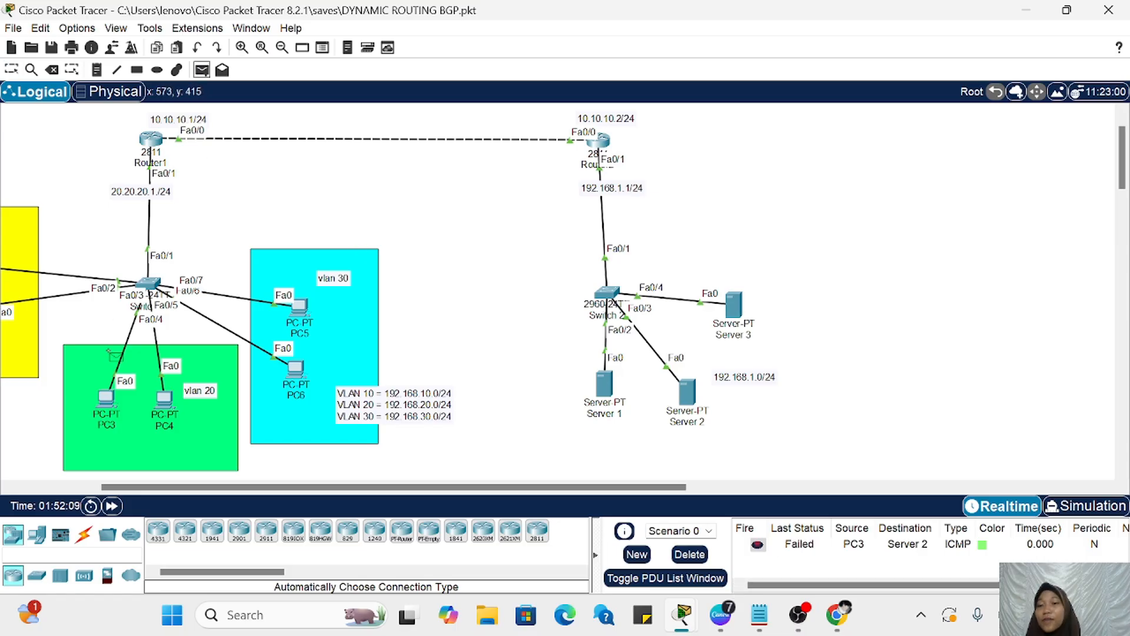
click(105, 397)
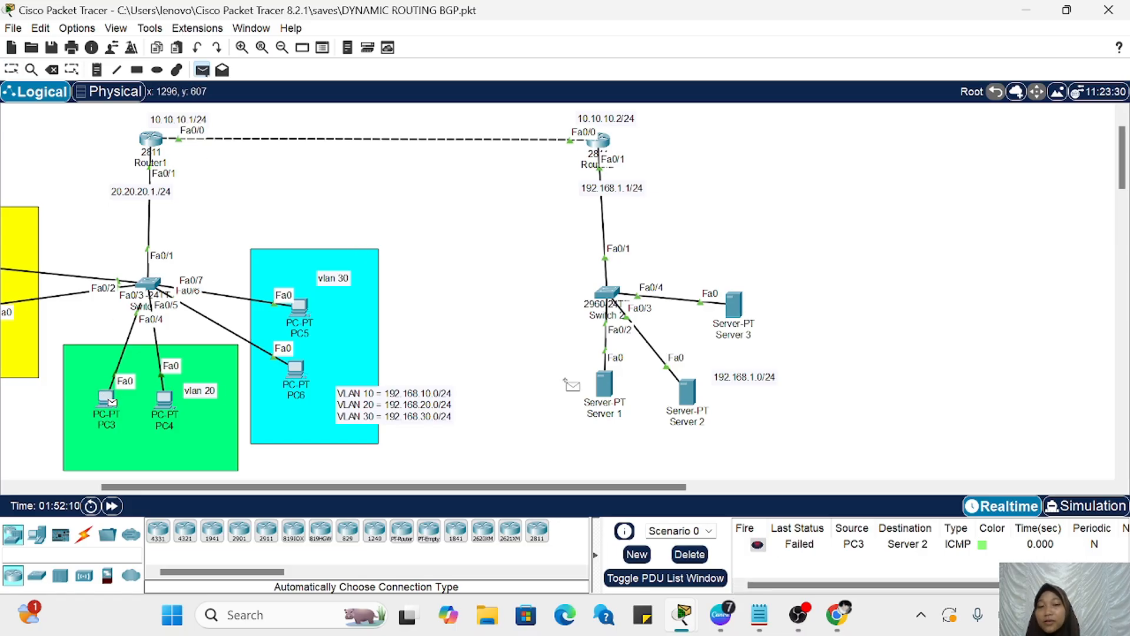
click(690, 392)
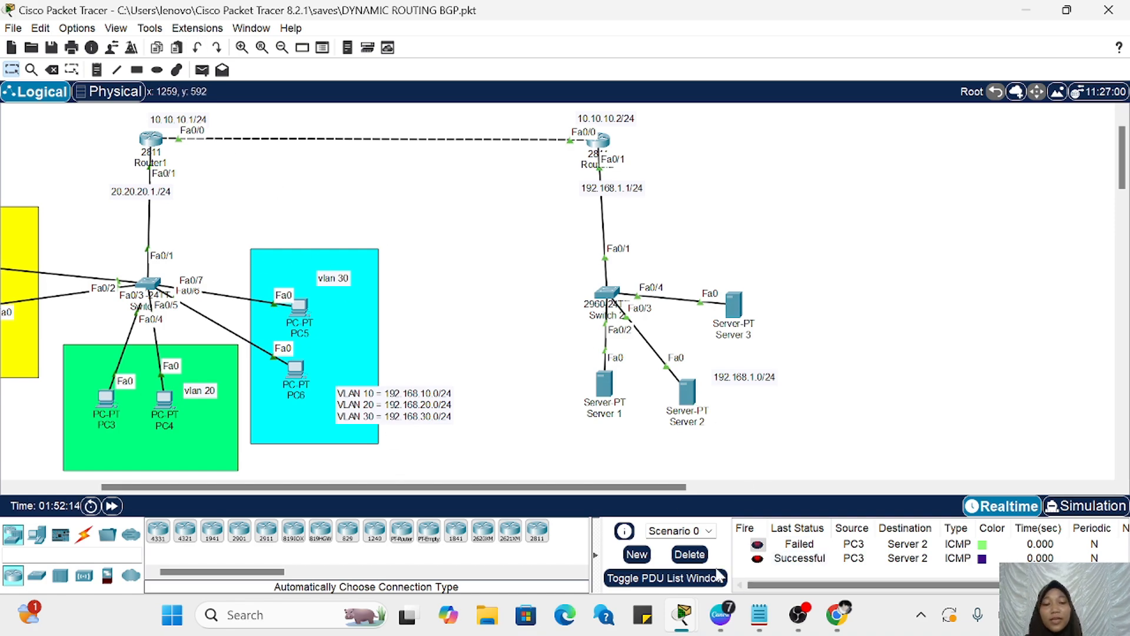
click(693, 555)
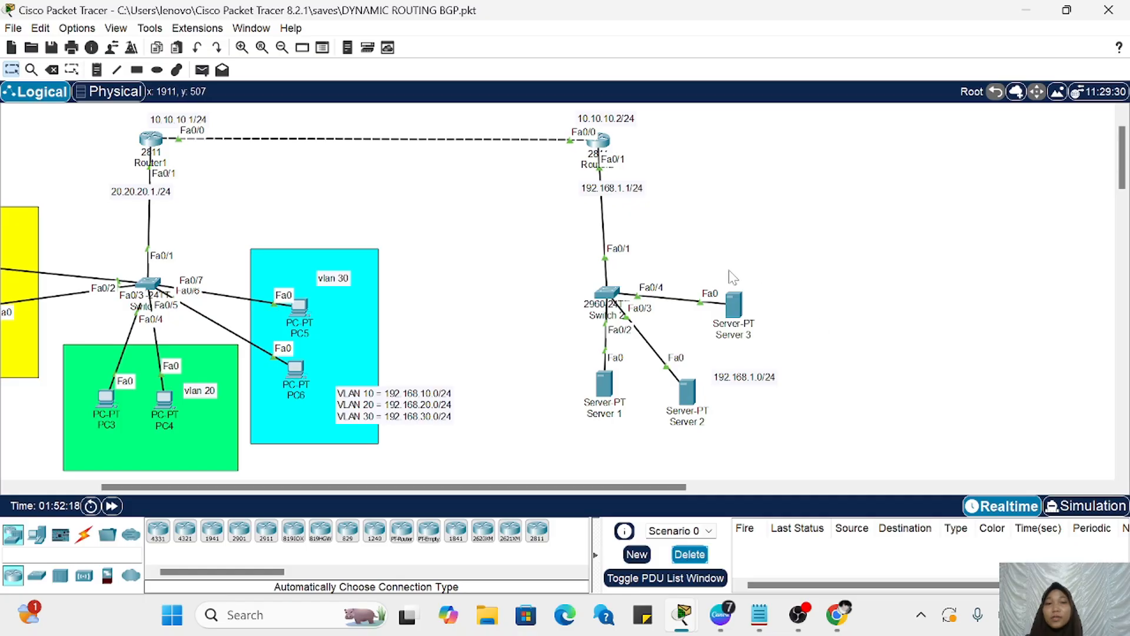
Step: Run do sh access in Router2's CLI and check the match count on the permit any entry of access list 1
click(600, 140)
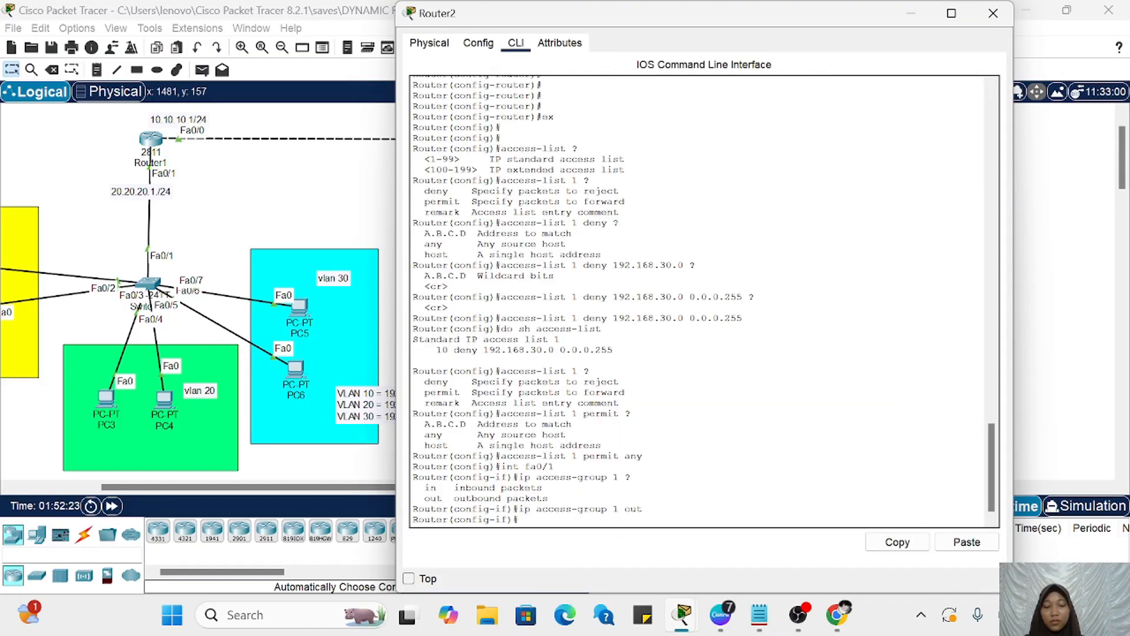
text(do sh)
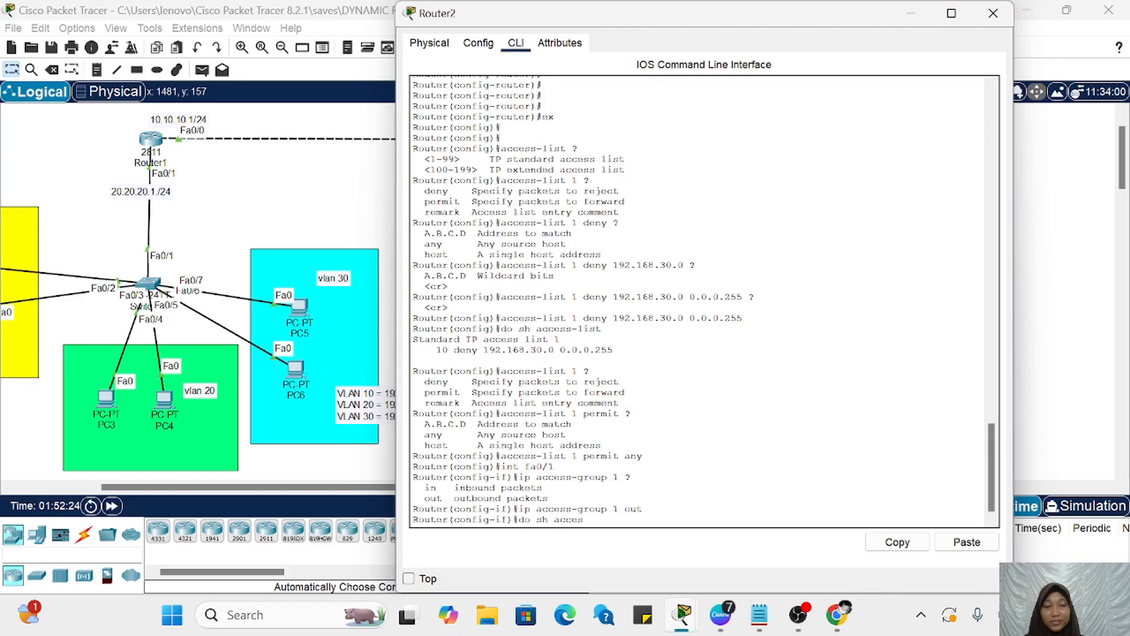
text(access)
key(Return)
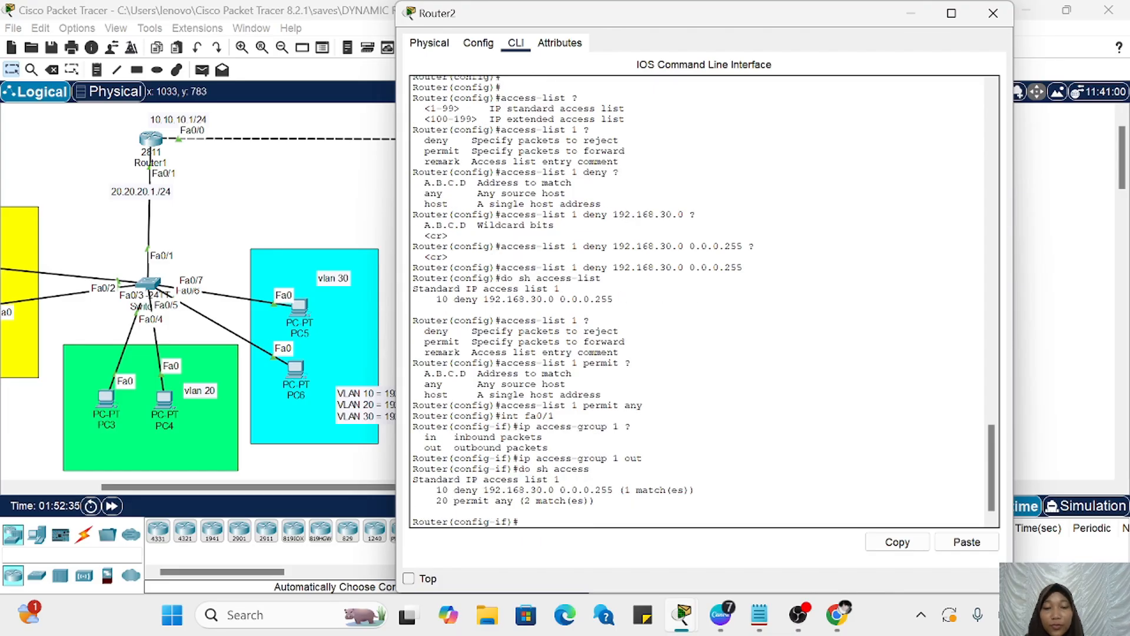
drag(597, 501, 525, 500)
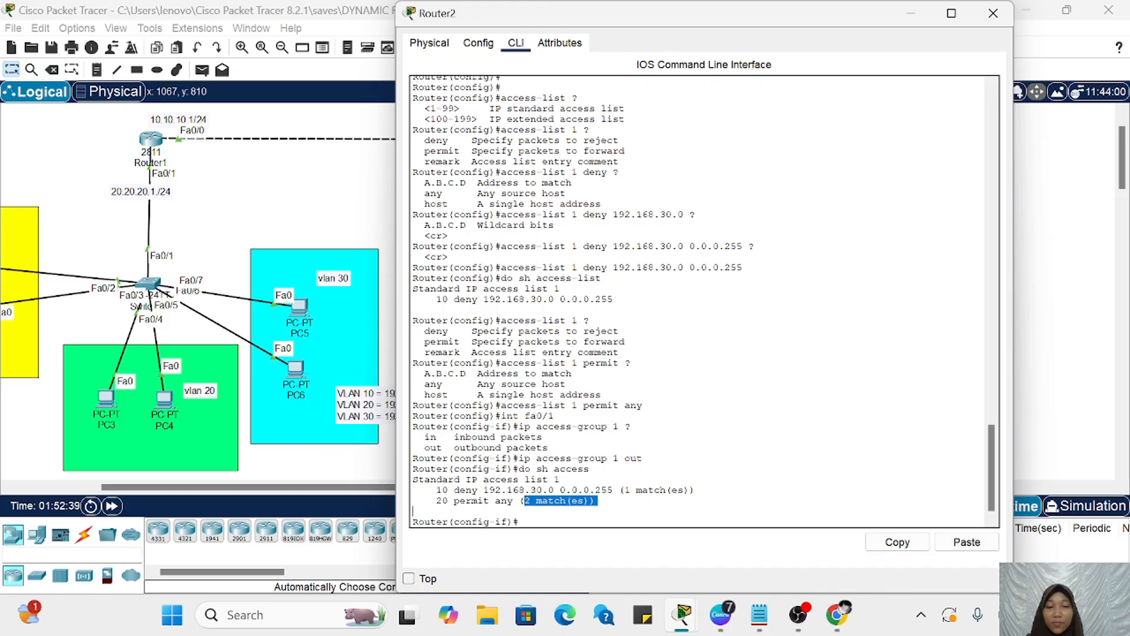
click(547, 521)
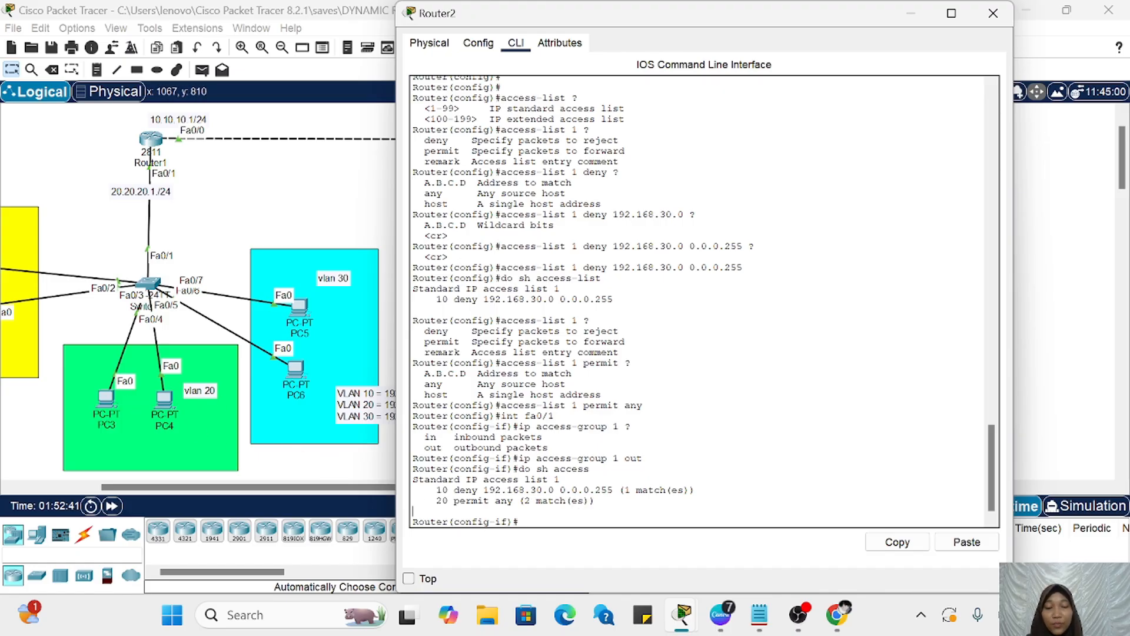
Step: In Router2's CLI, enter configuration mode for interface fa0/1 and remove the outbound access group 1 from it
scroll(312, 435, right, 4)
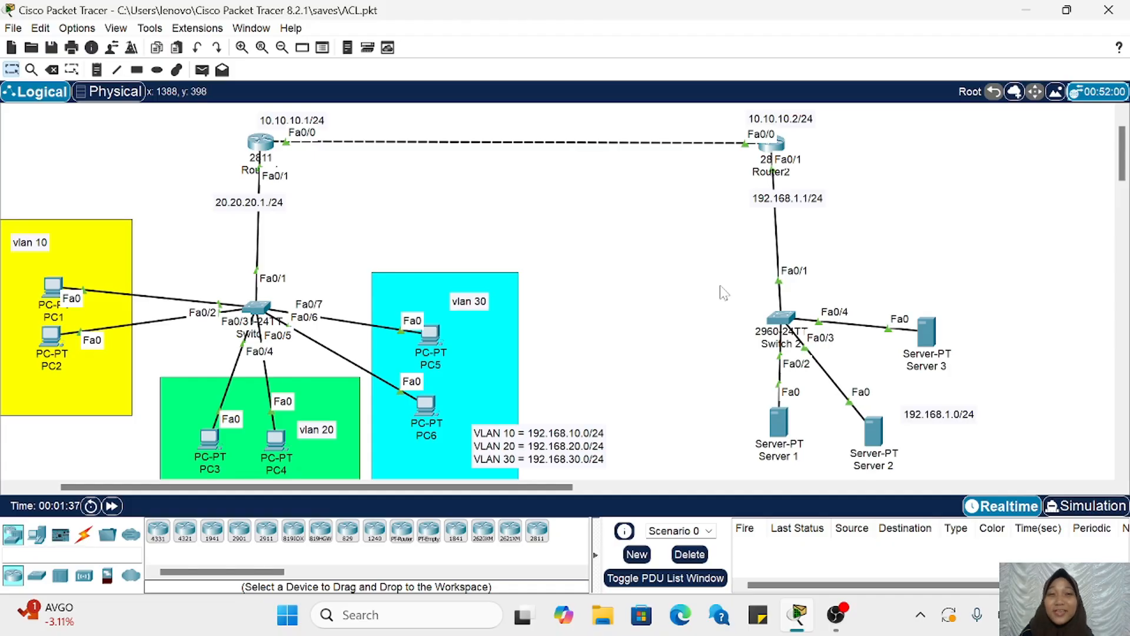
scroll(724, 293, right, 2)
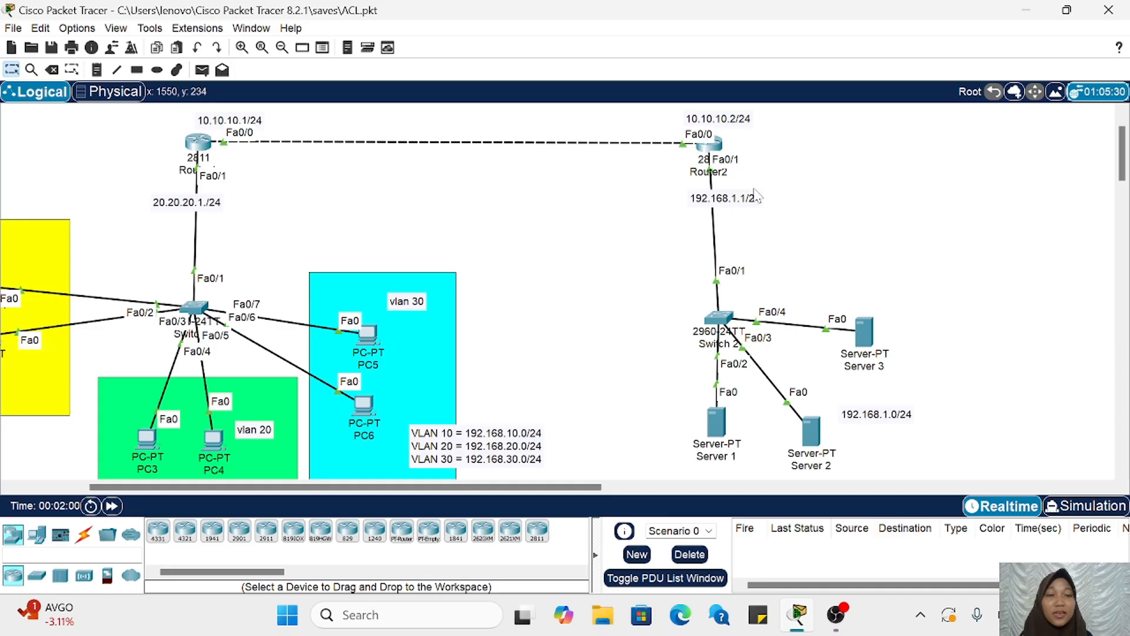
mouse_move(721, 181)
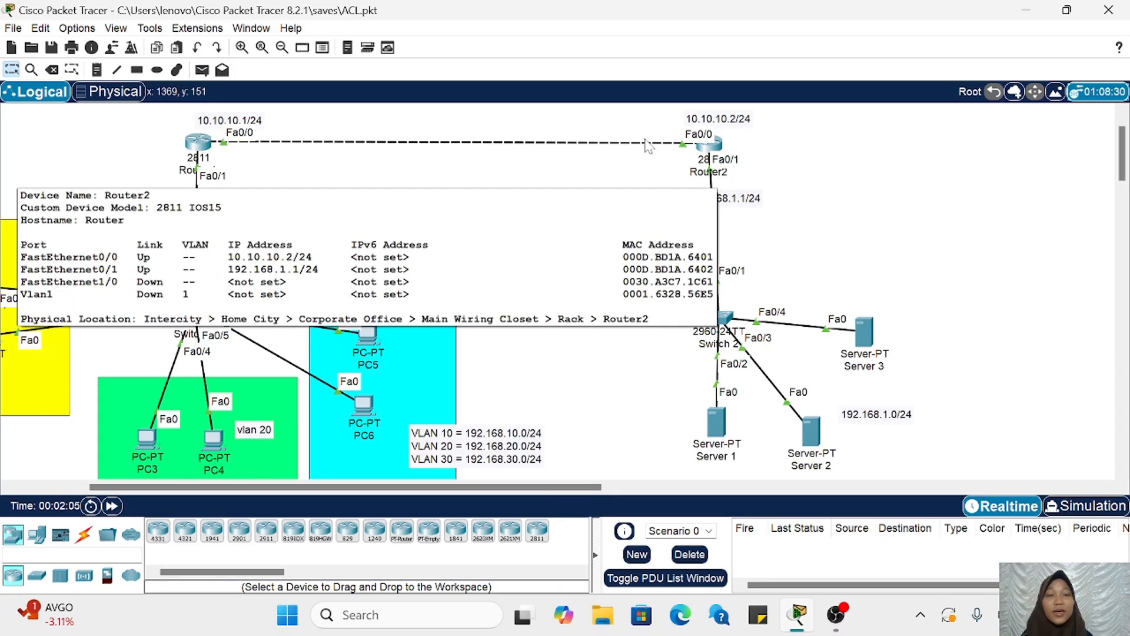
click(712, 155)
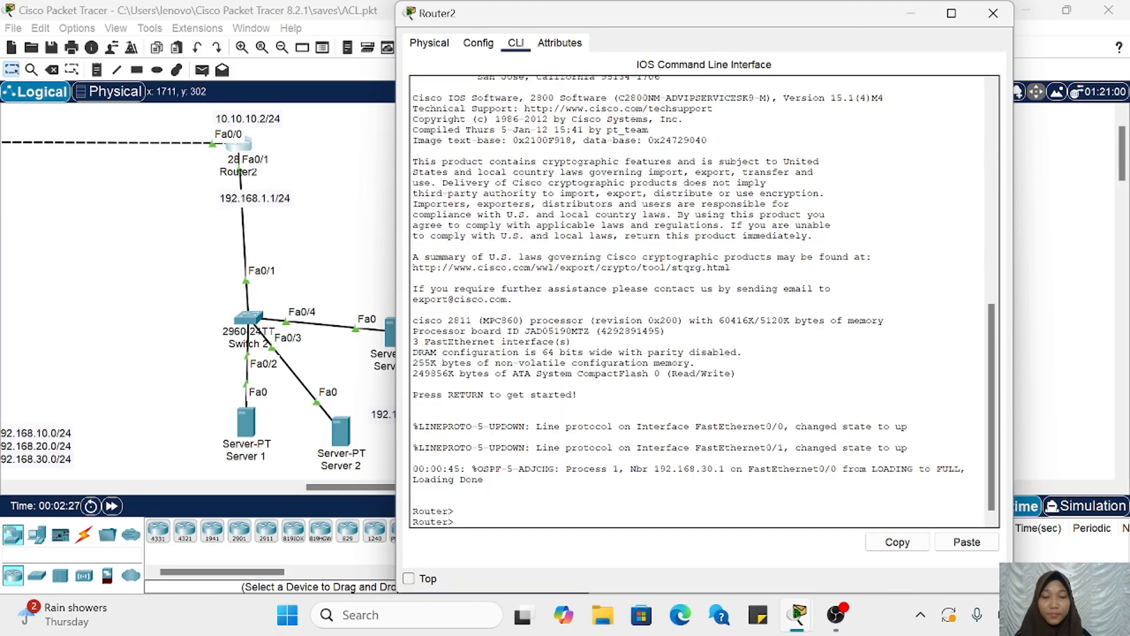
text(en)
key(Return)
text(conf)
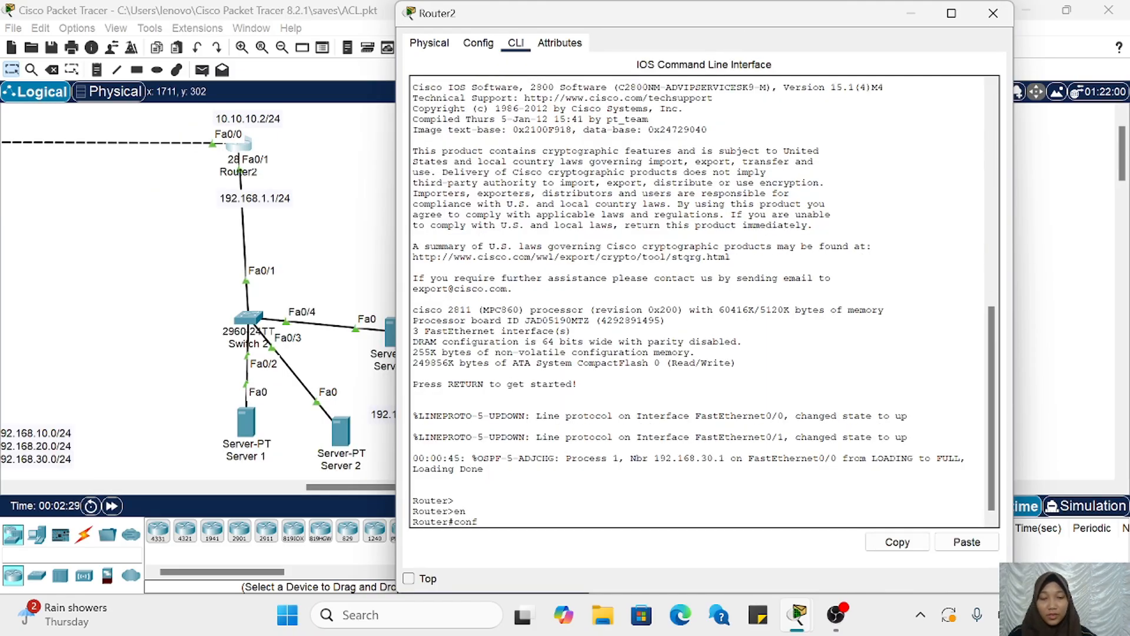
text( t)
key(Return)
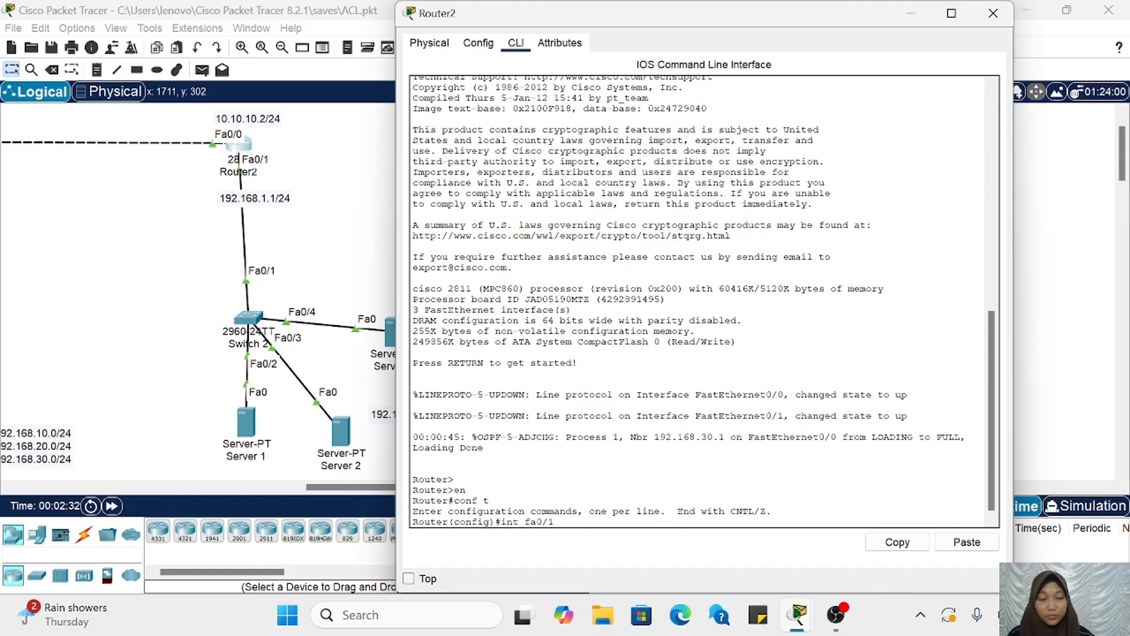
text(int fa0/1)
key(Return)
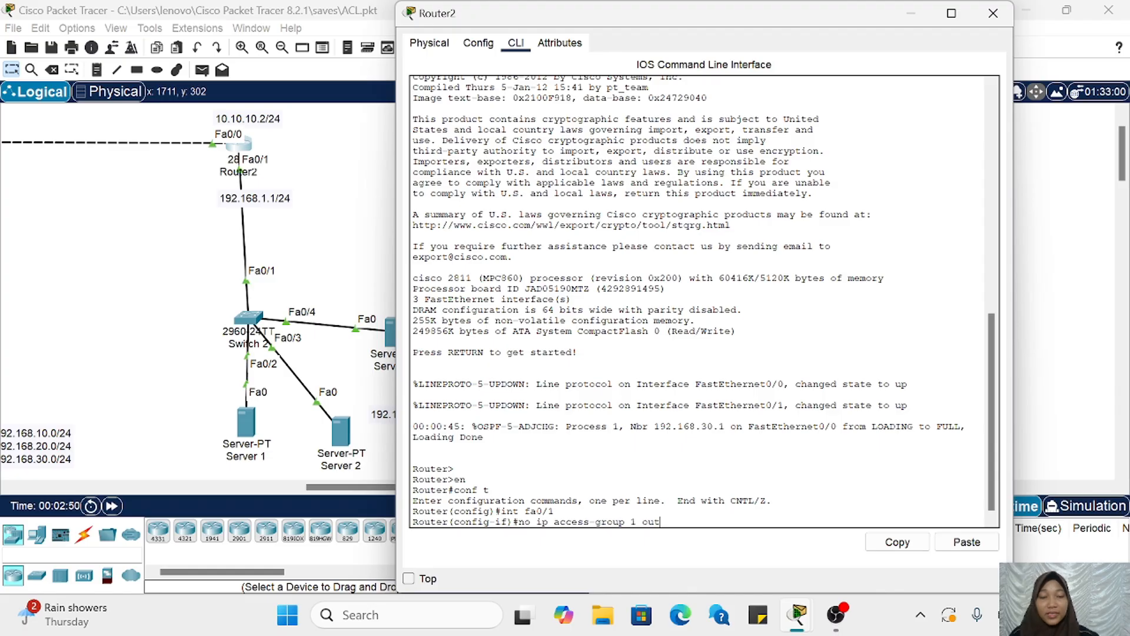
key(Return)
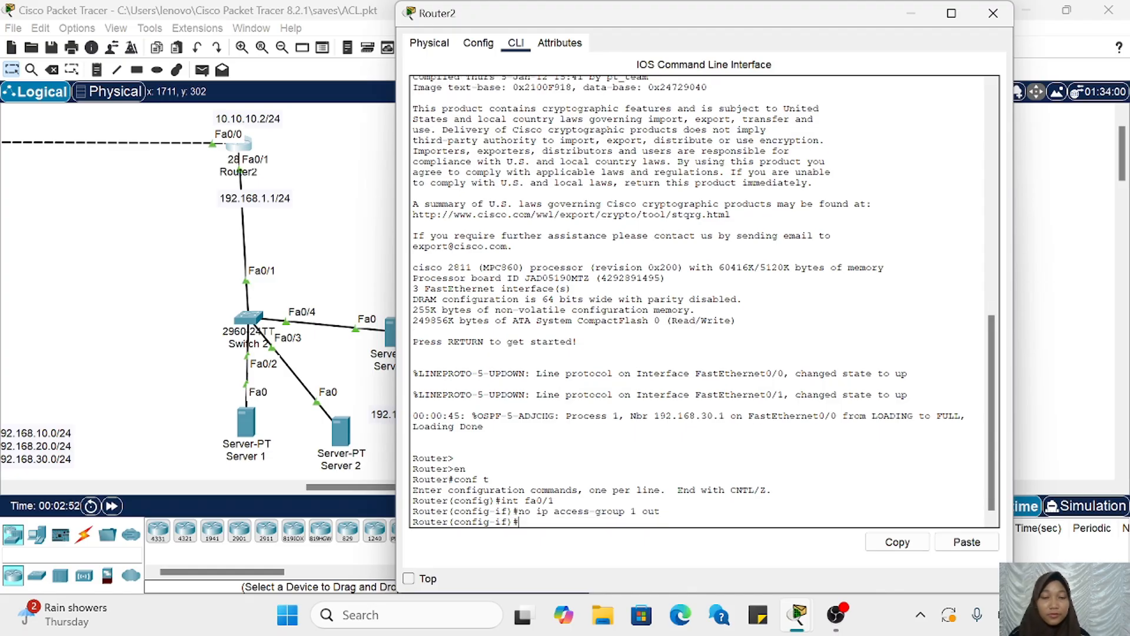
Step: Display Router2's configured access lists with do sh access-list
text(do)
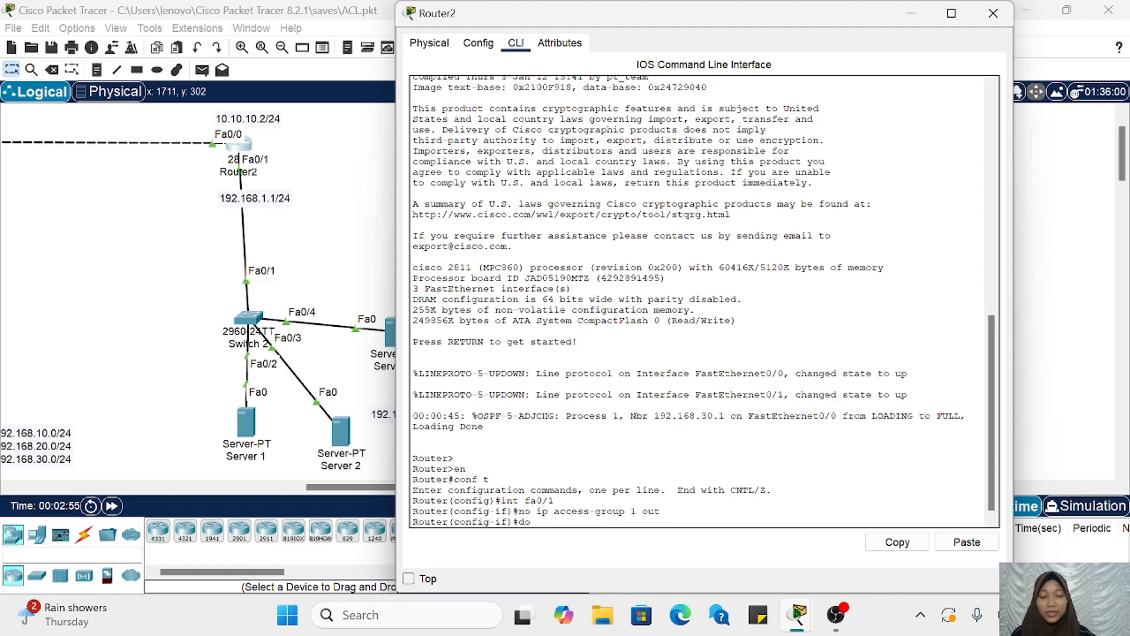
text( sh ac)
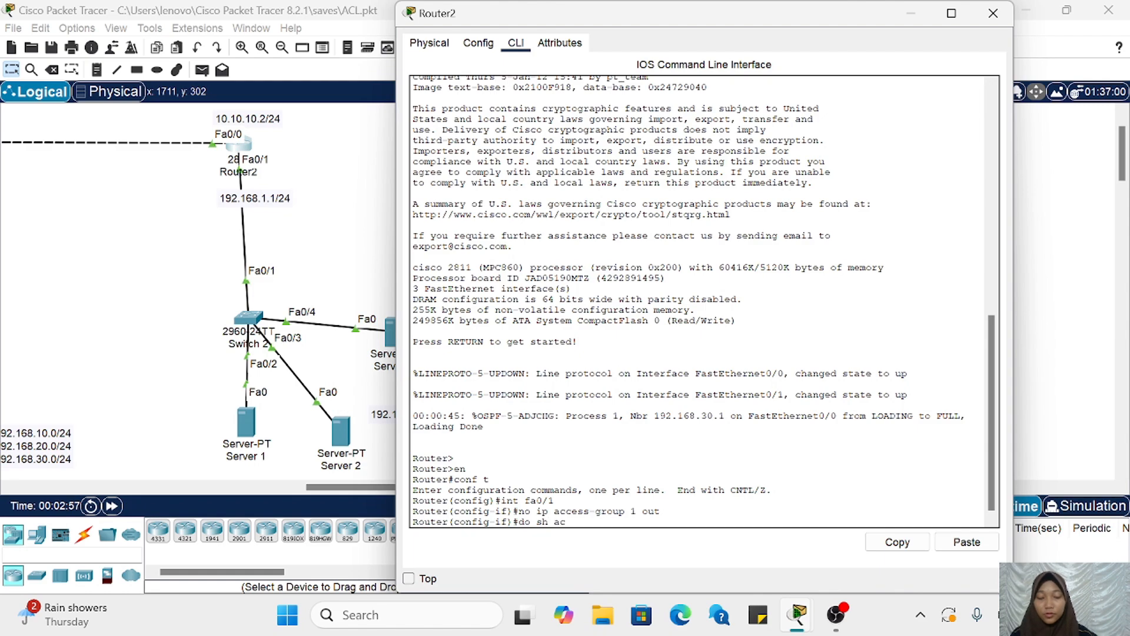
text(cess-lis)
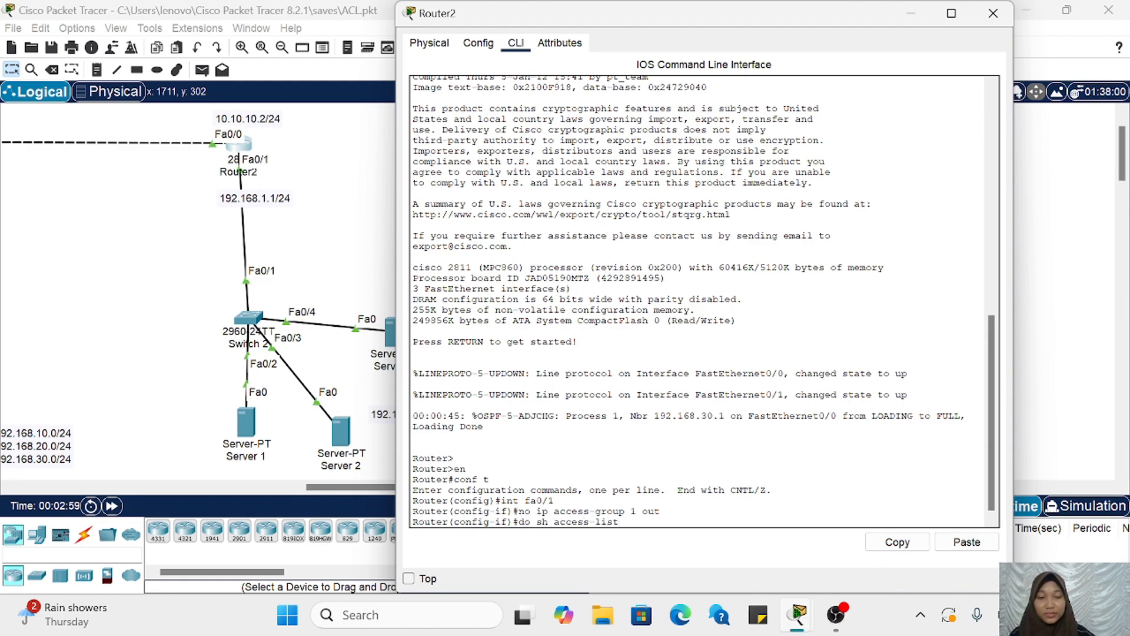
text(t)
key(Return)
Step: Examine the deny and permit entries of access list 1 and the removal command entered above them
drag(431, 490, 607, 489)
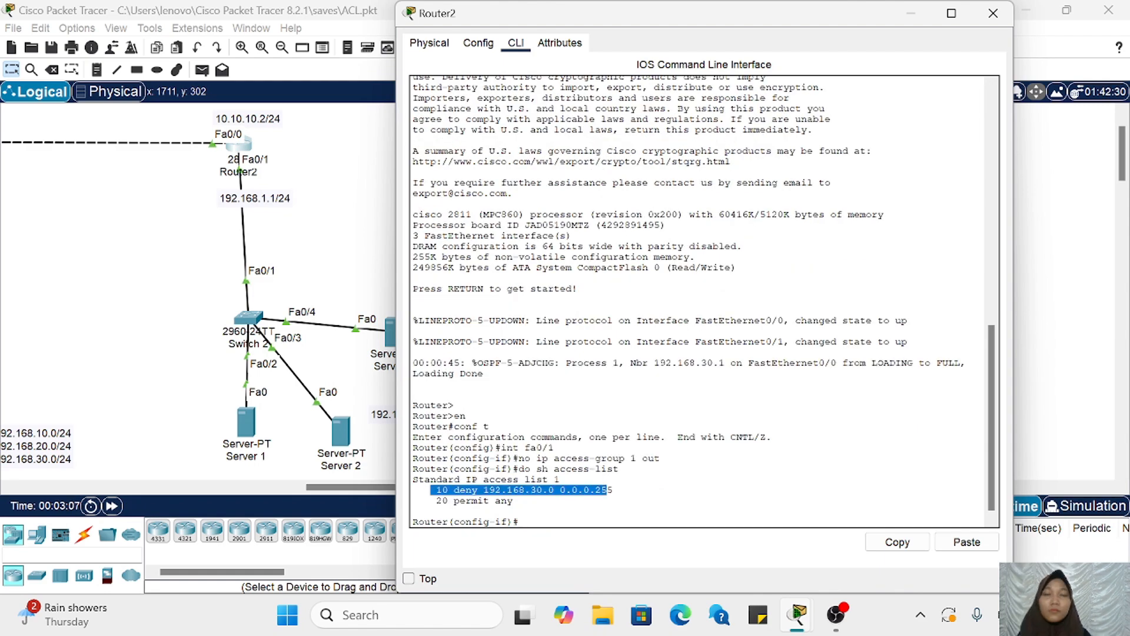
click(608, 490)
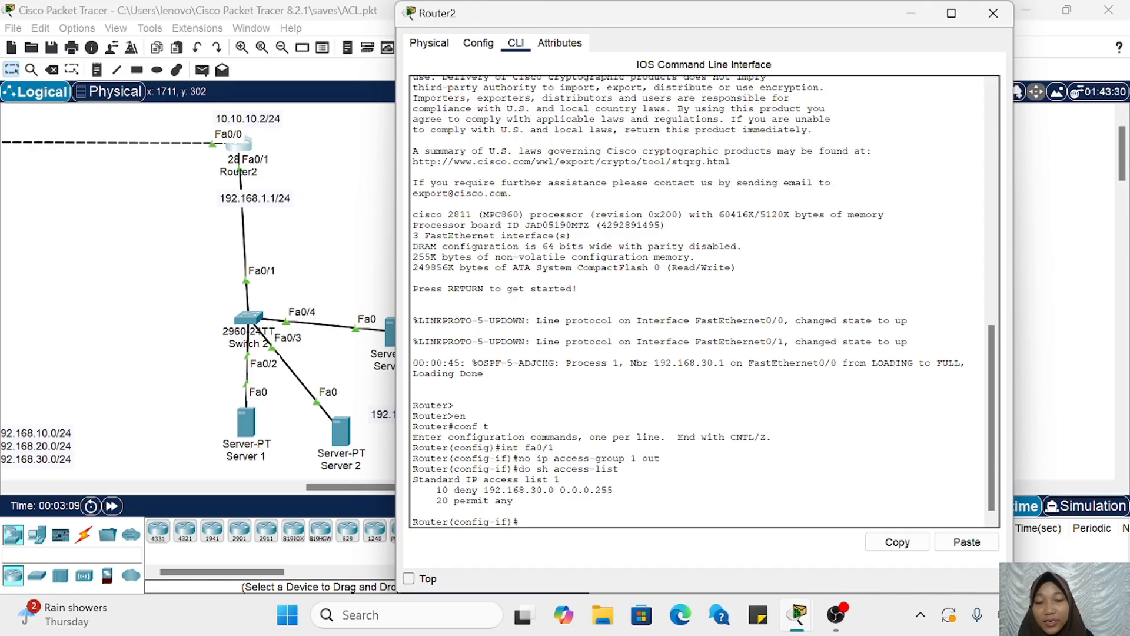
drag(436, 490, 412, 511)
click(413, 511)
drag(436, 490, 514, 501)
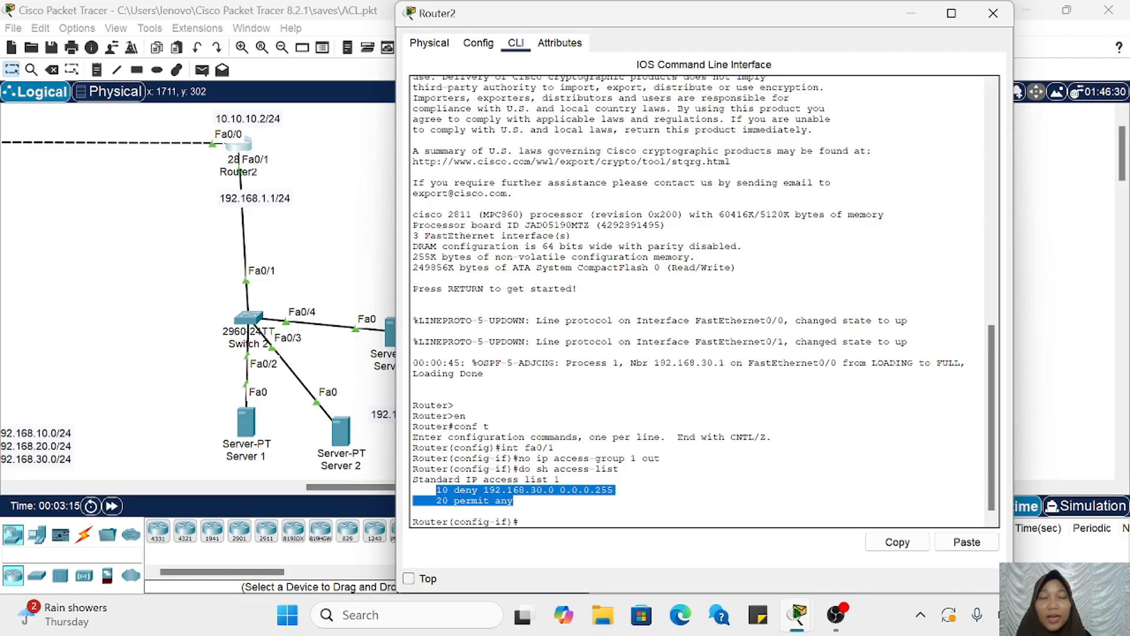
click(514, 500)
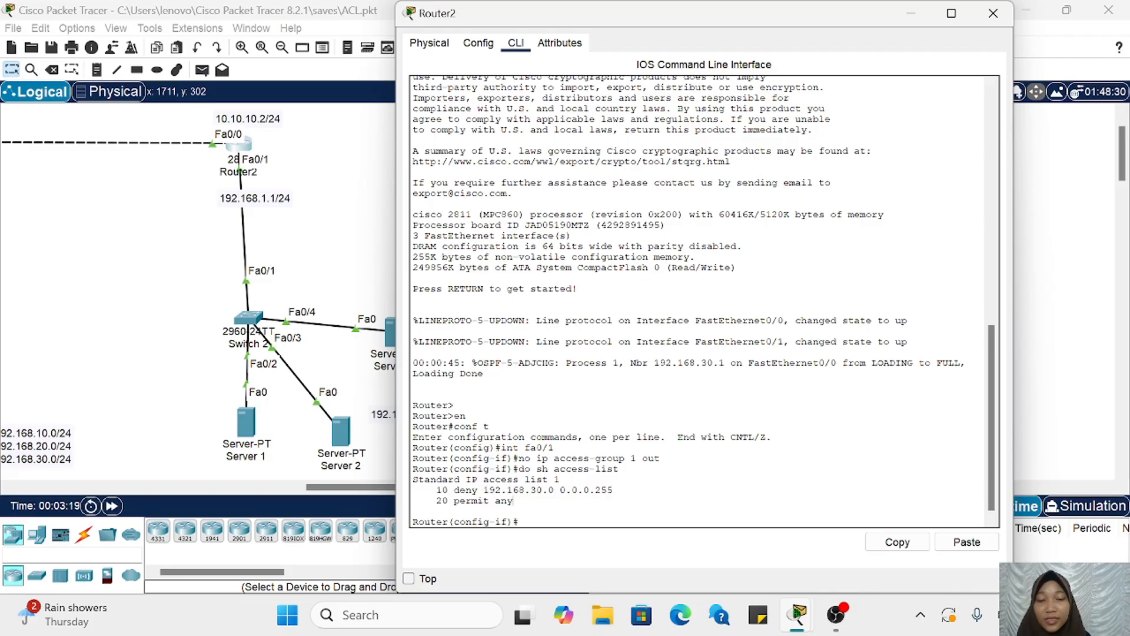
drag(413, 458, 619, 469)
click(619, 469)
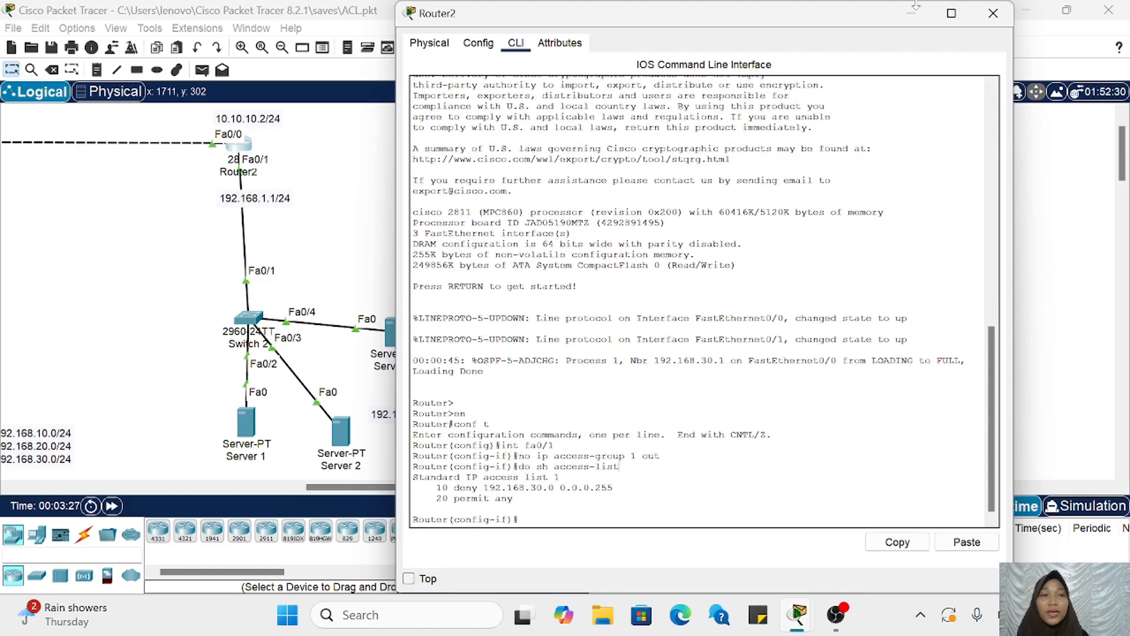
Step: Minimize Router2's window and send a simple PDU from PC5 in VLAN 30 to Server 1
click(923, 17)
scroll(630, 189, left, 8)
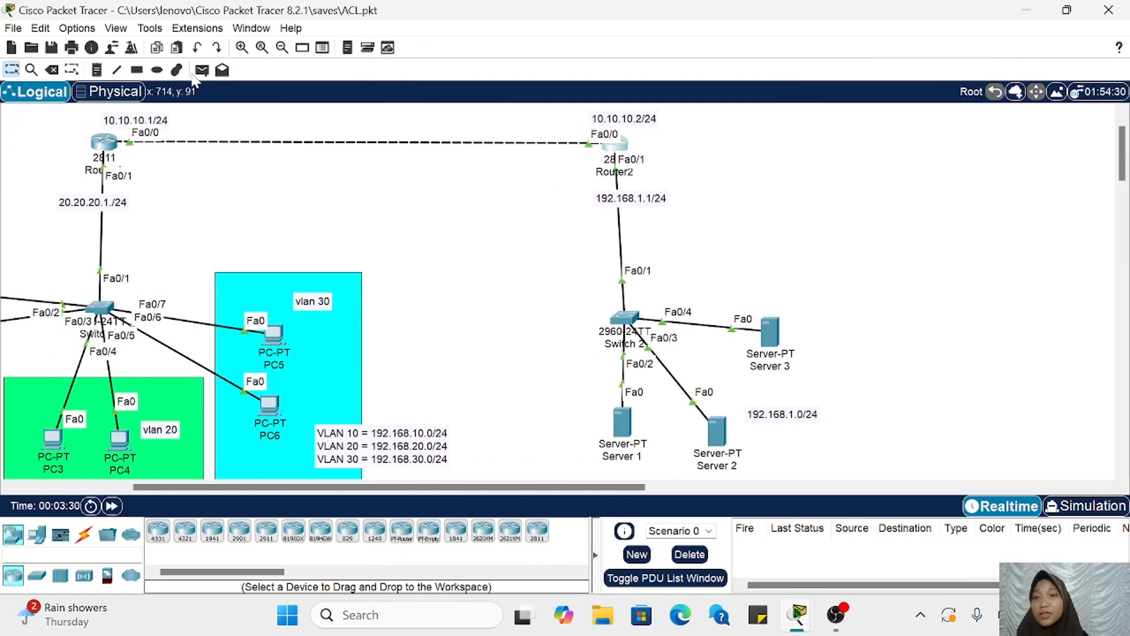
click(201, 69)
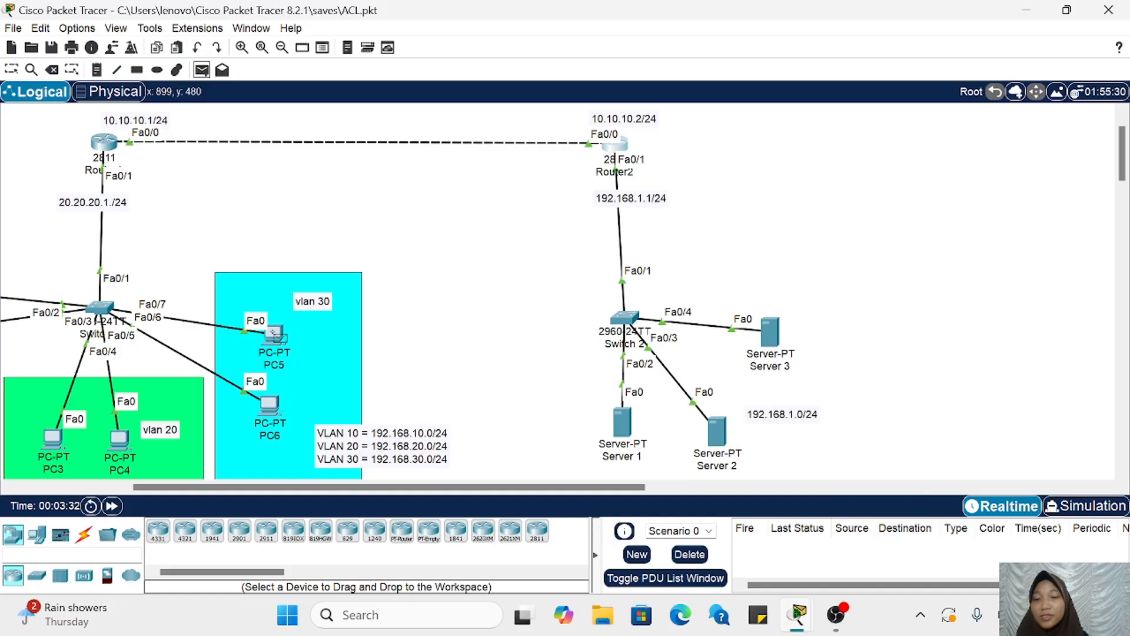
click(274, 334)
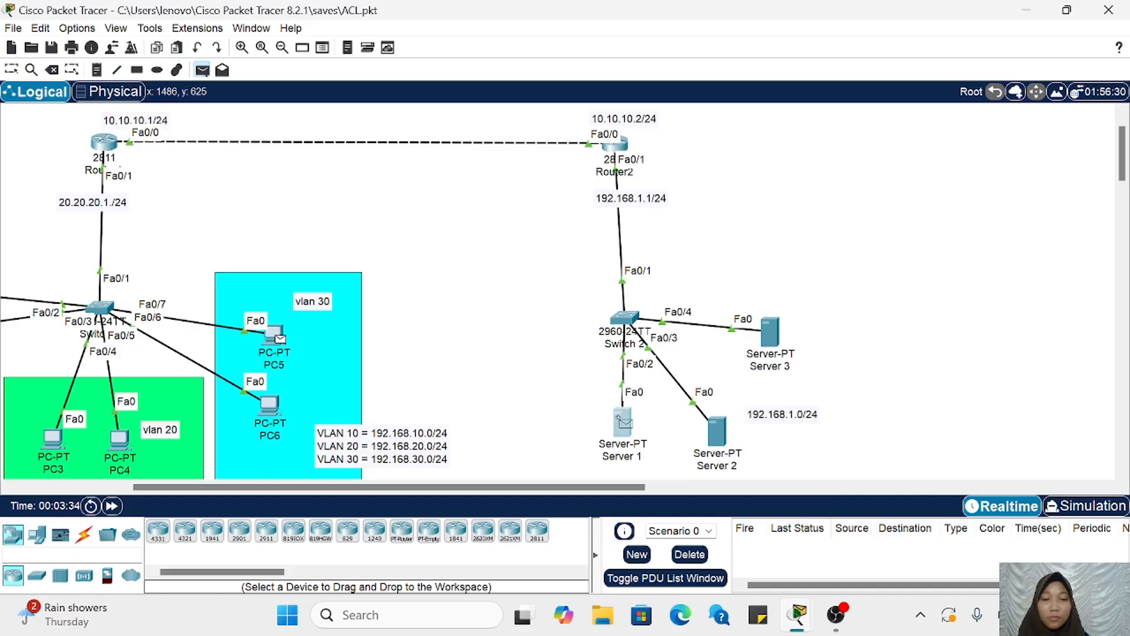
click(623, 423)
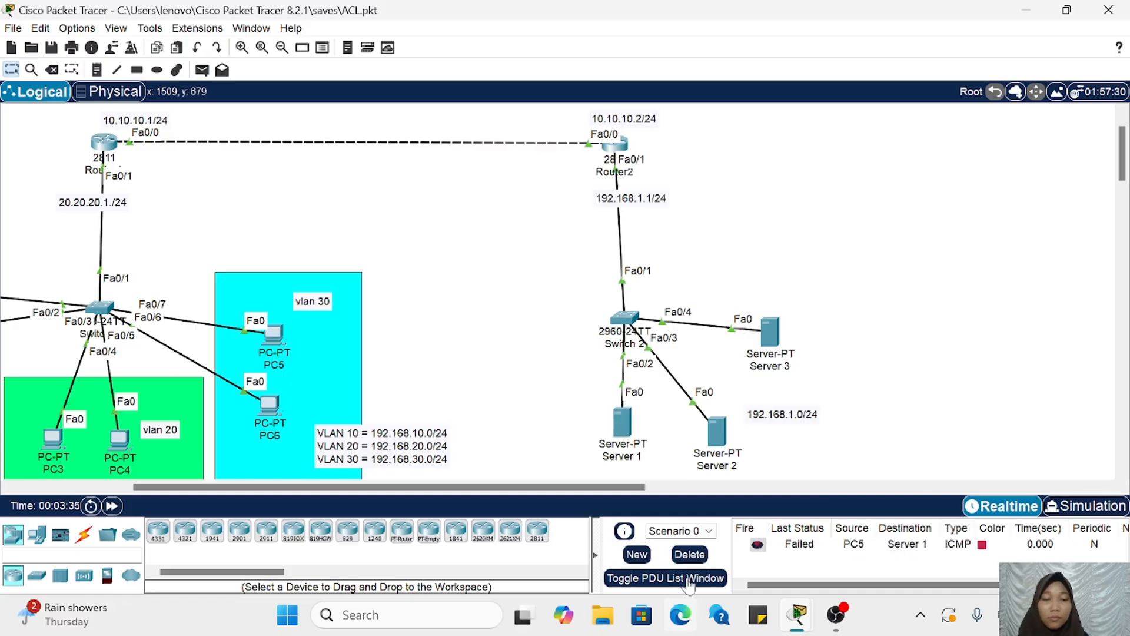
Step: Clear the scenario's test result and send the simple PDU from PC5 to Server 1 again
click(690, 558)
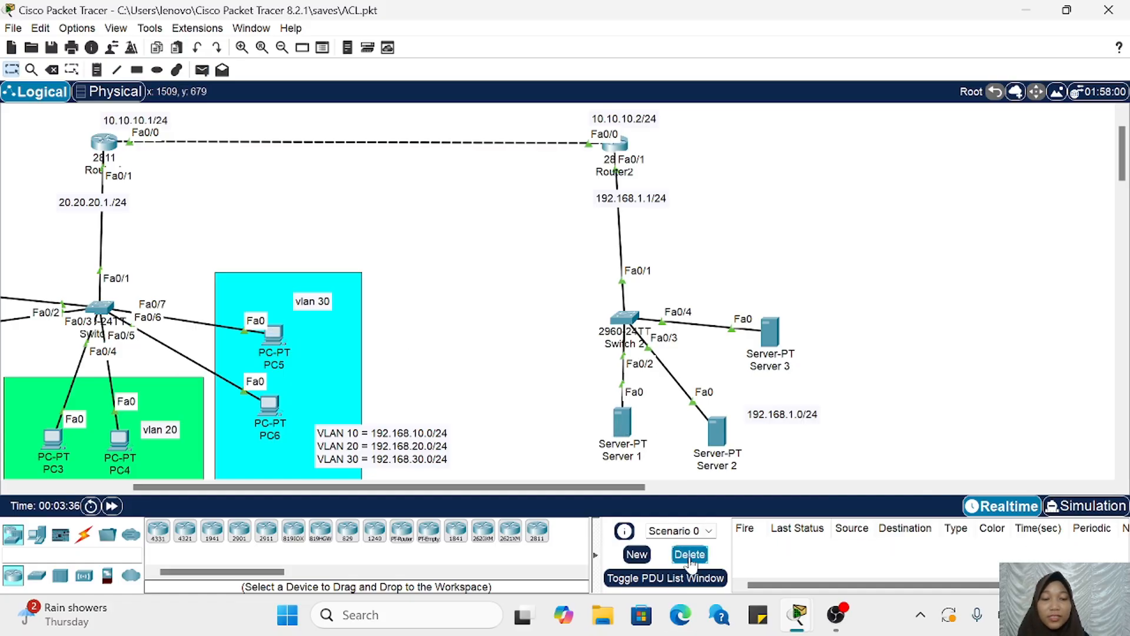
click(201, 69)
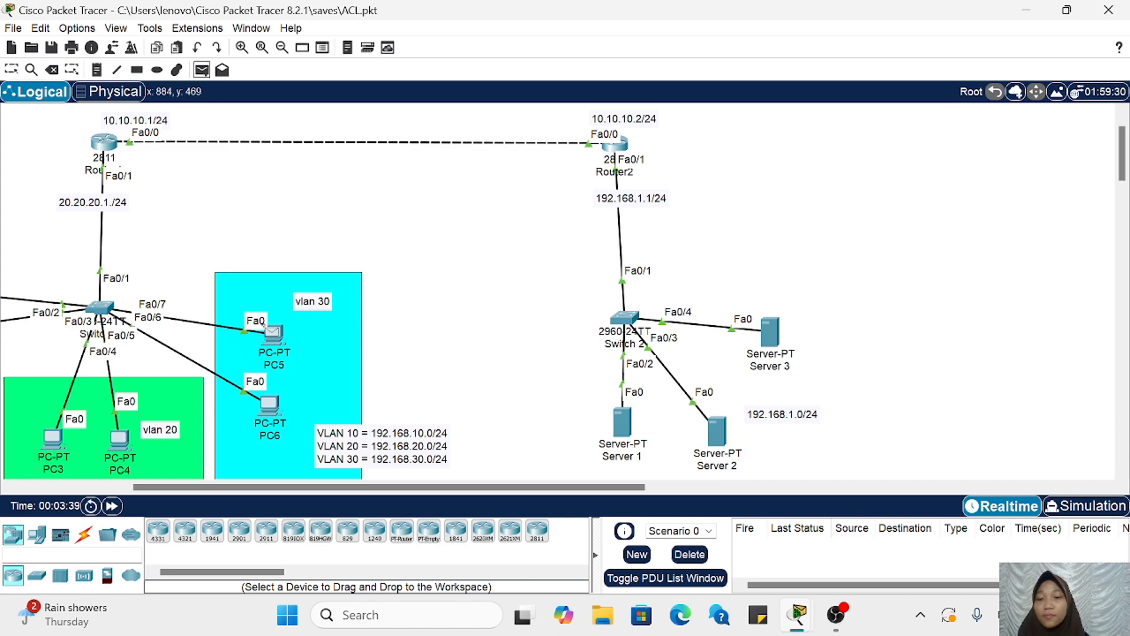
click(282, 337)
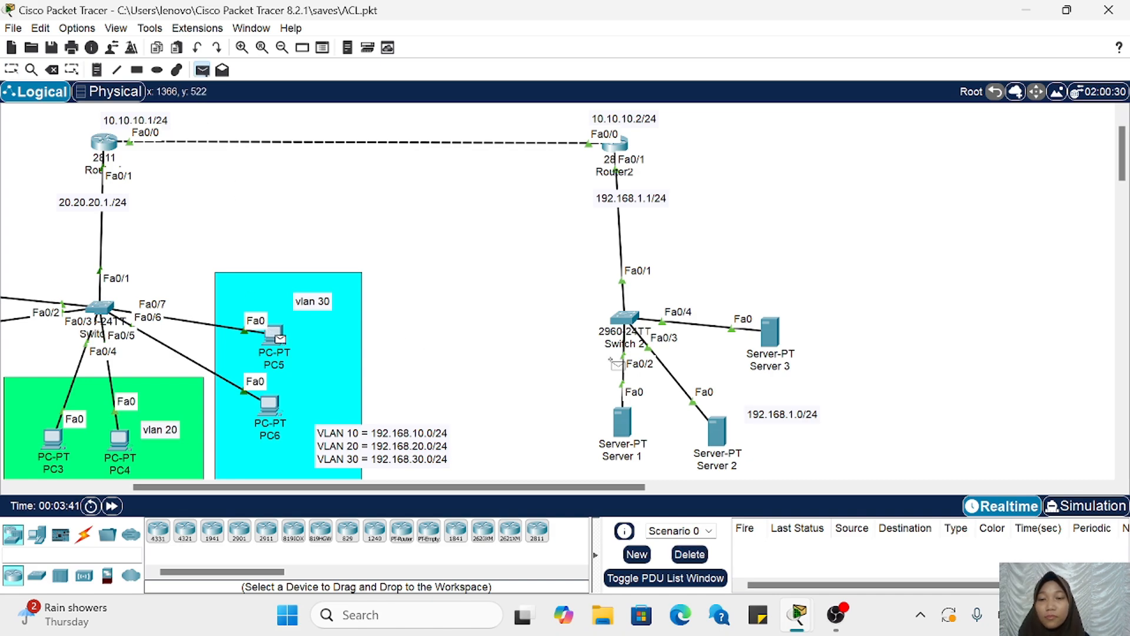
click(623, 422)
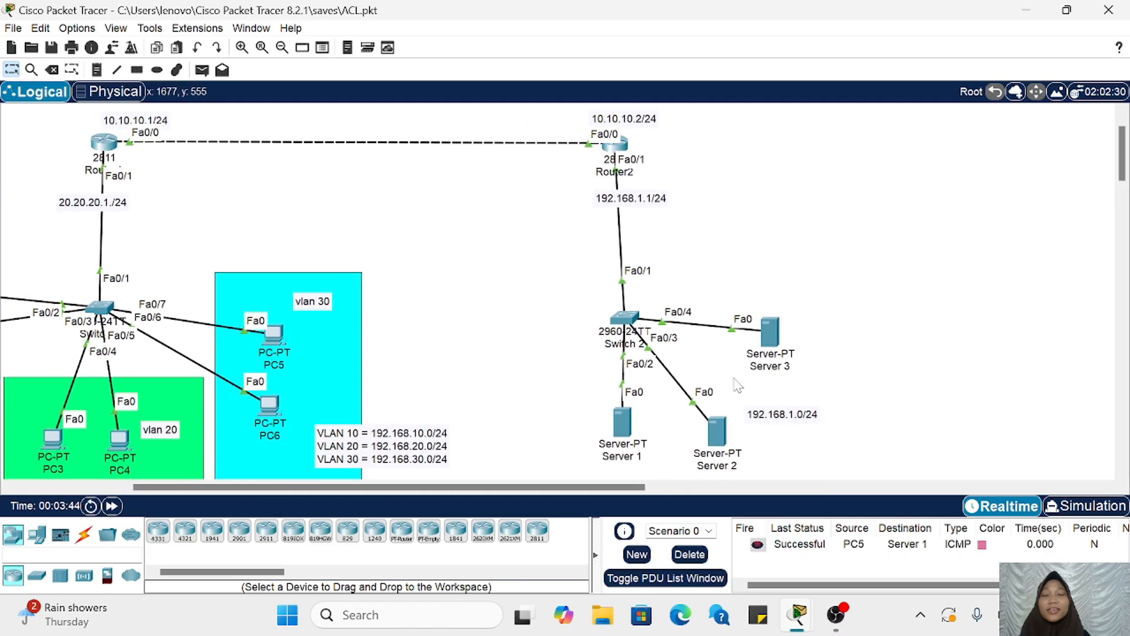
Step: Reopen Router2's command line and reapply access list 1 outbound on FastEthernet0/1 with ip access-group 1 out
scroll(738, 386, left, 1)
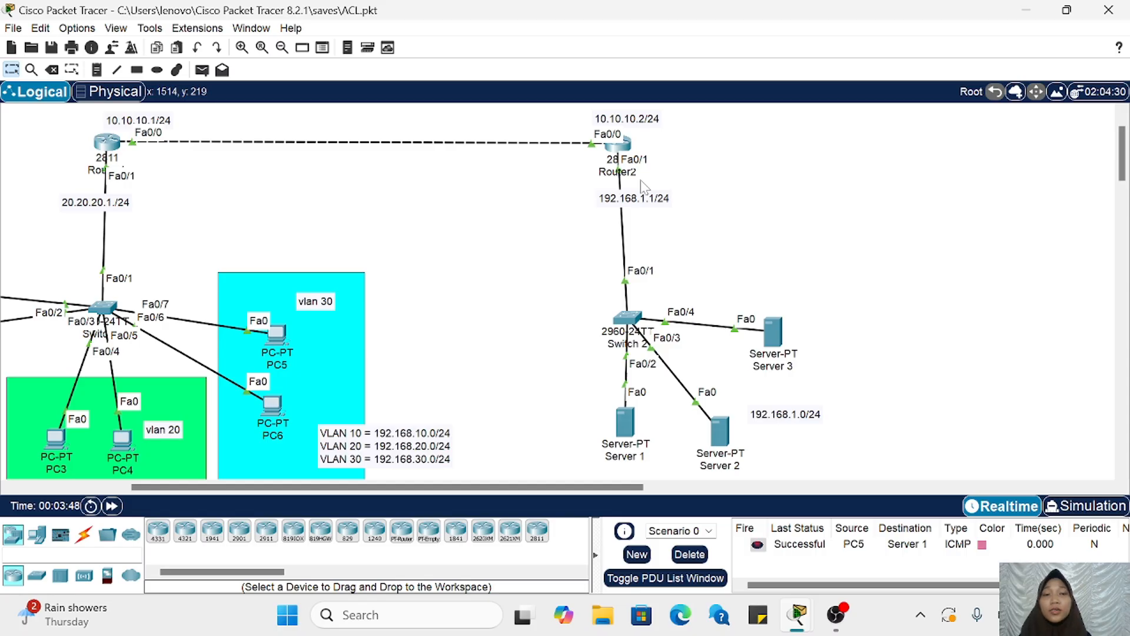
click(616, 144)
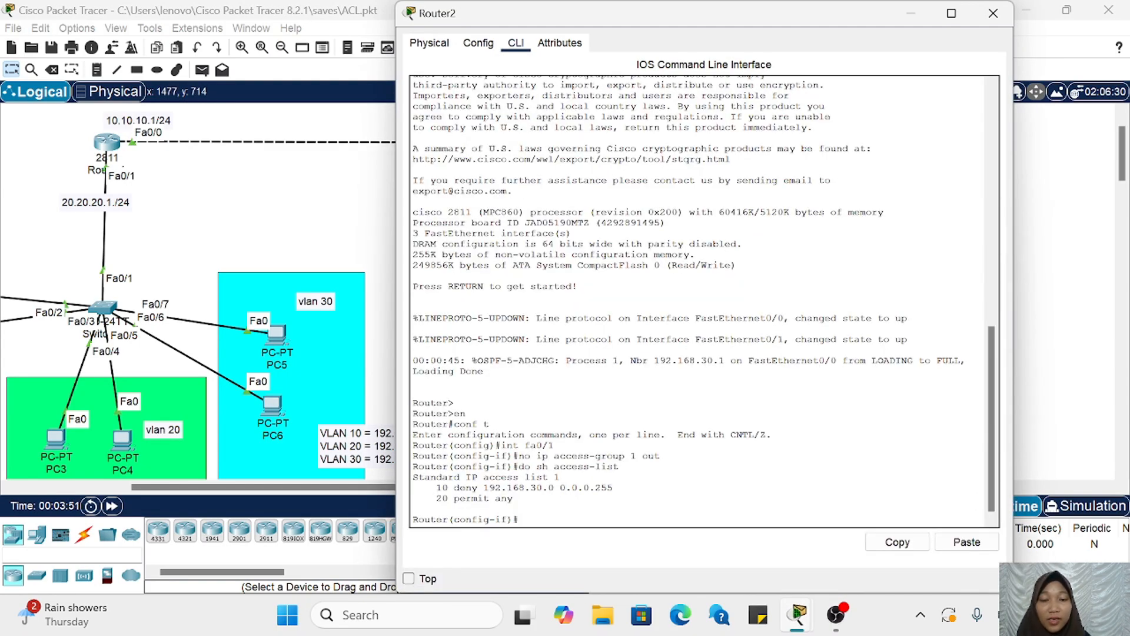
mouse_move(541, 456)
mouse_down()
mouse_move(660, 456)
mouse_move(554, 456)
mouse_up()
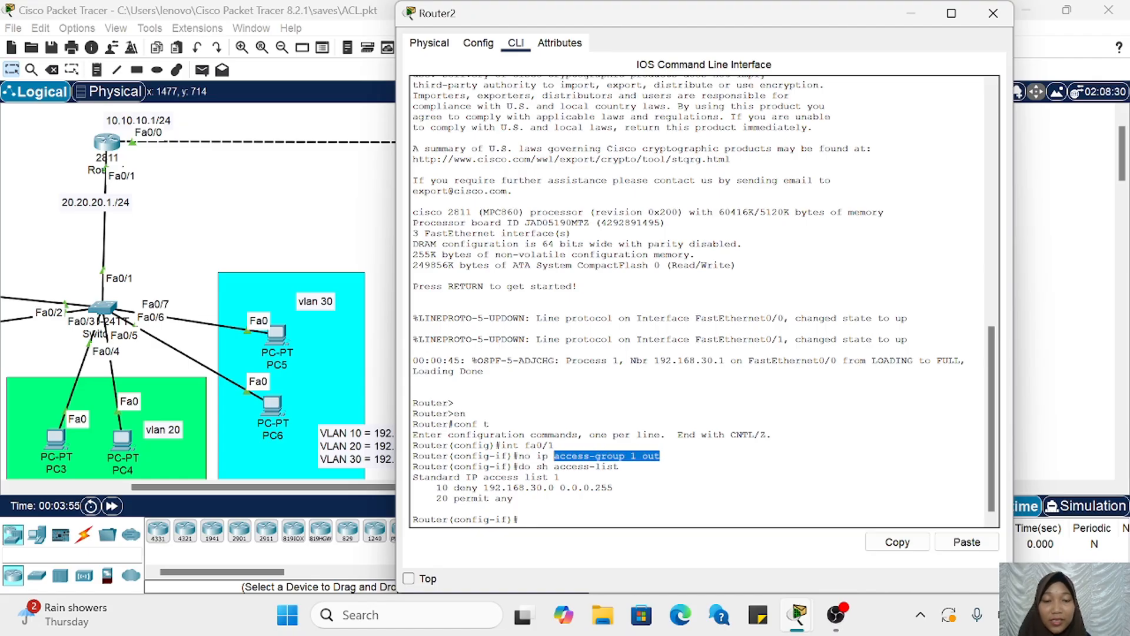
click(554, 456)
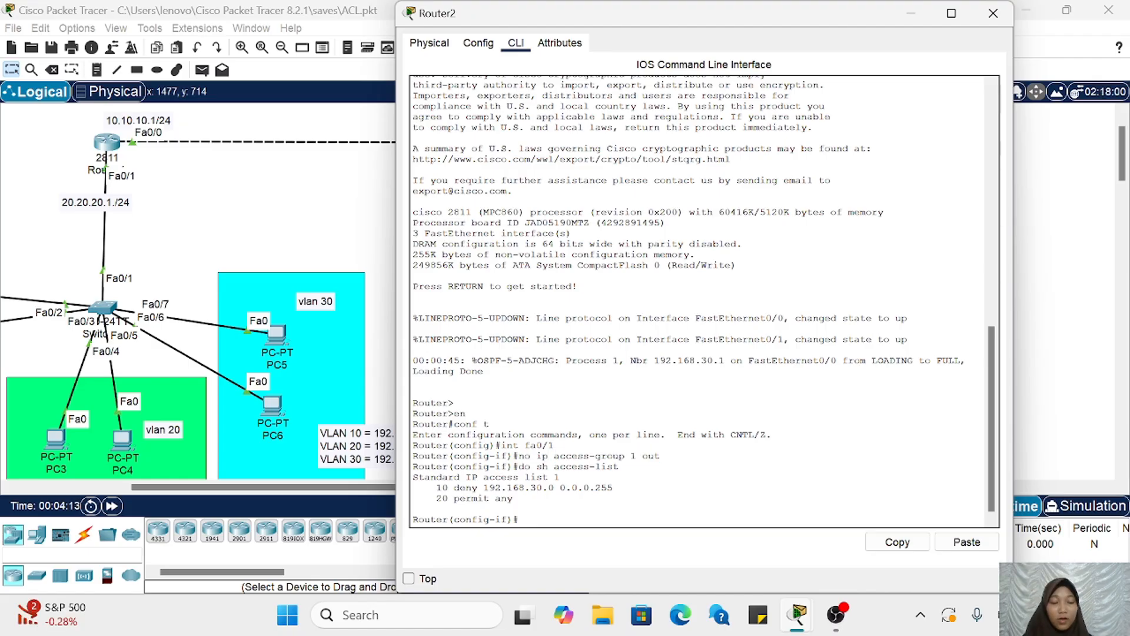
key(Up)
key(Up)
key(Up)
key(Down)
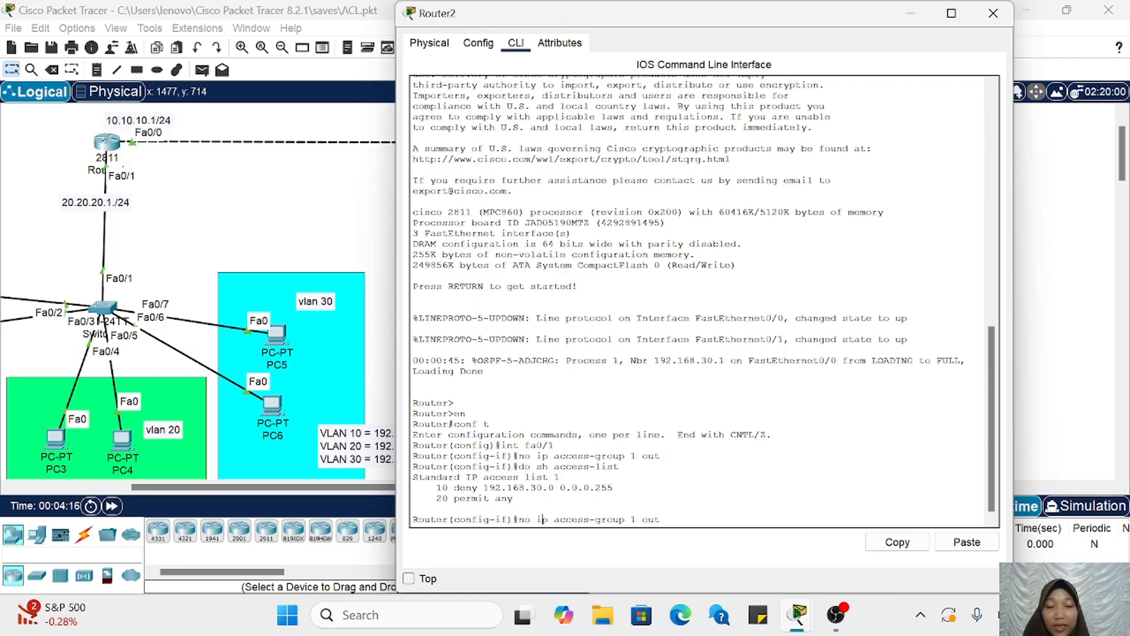
key(BackSpace)
key(BackSpace)
key(BackSpace)
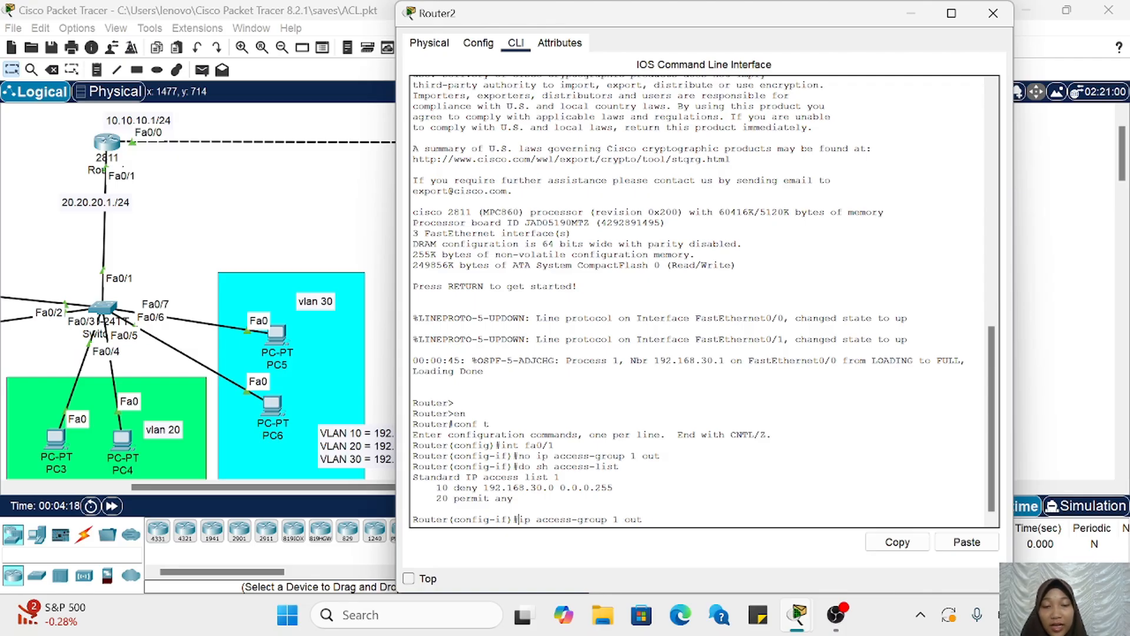
key(Return)
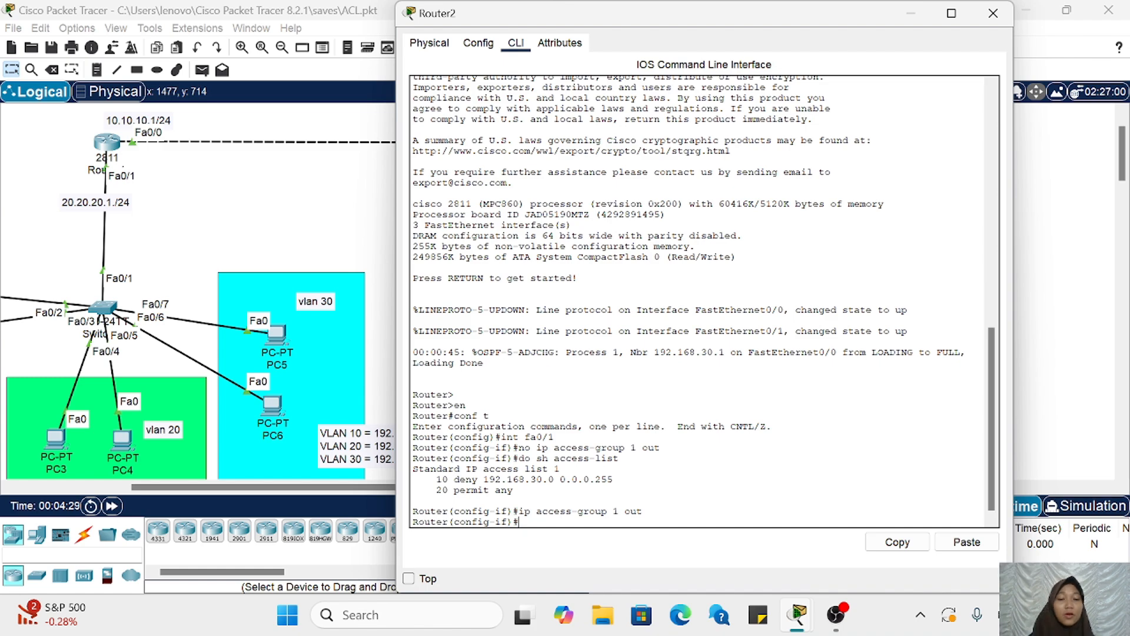
drag(525, 511, 643, 511)
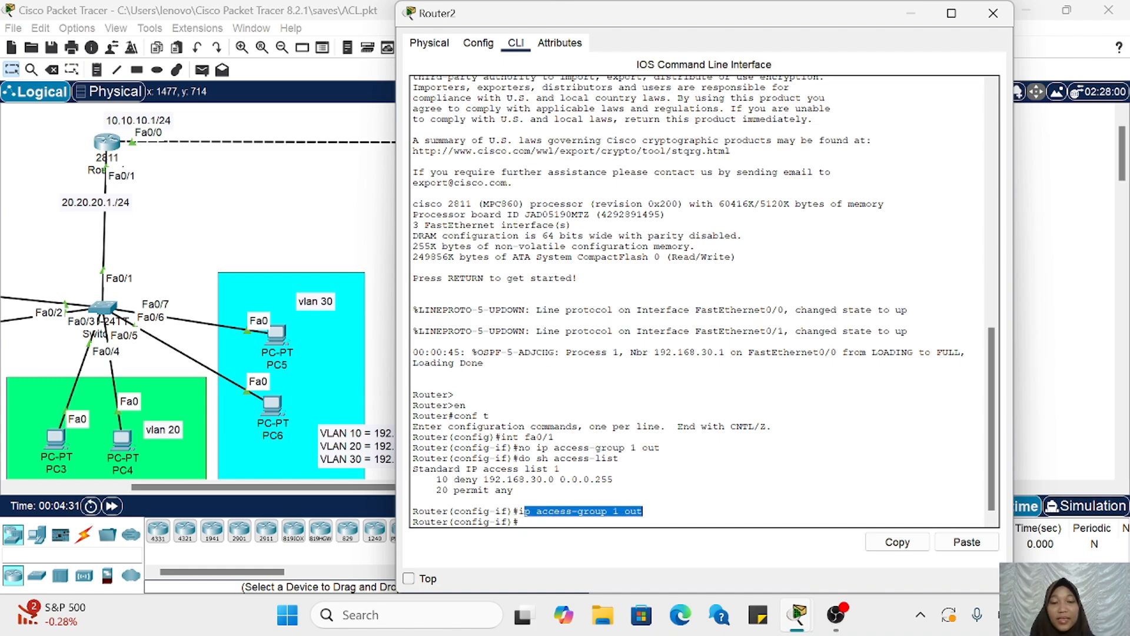
Step: Minimize Router2's window and send a simple PDU from PC6 in VLAN 30 to Server 1
scroll(333, 319, right, 10)
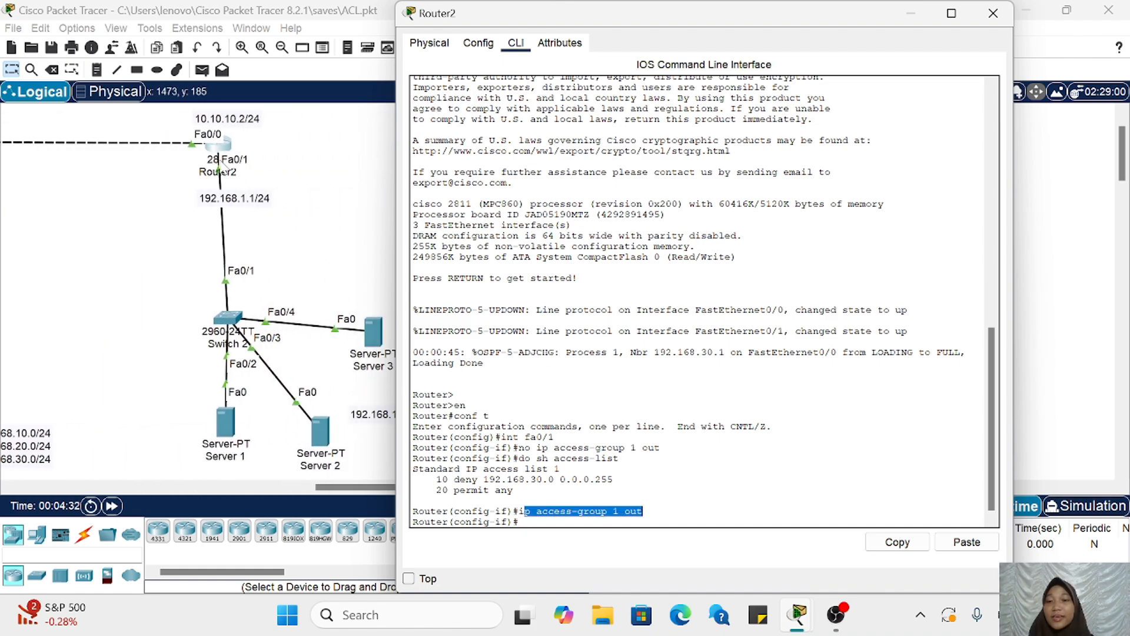
click(910, 13)
scroll(764, 234, left, 5)
scroll(764, 234, left, 5)
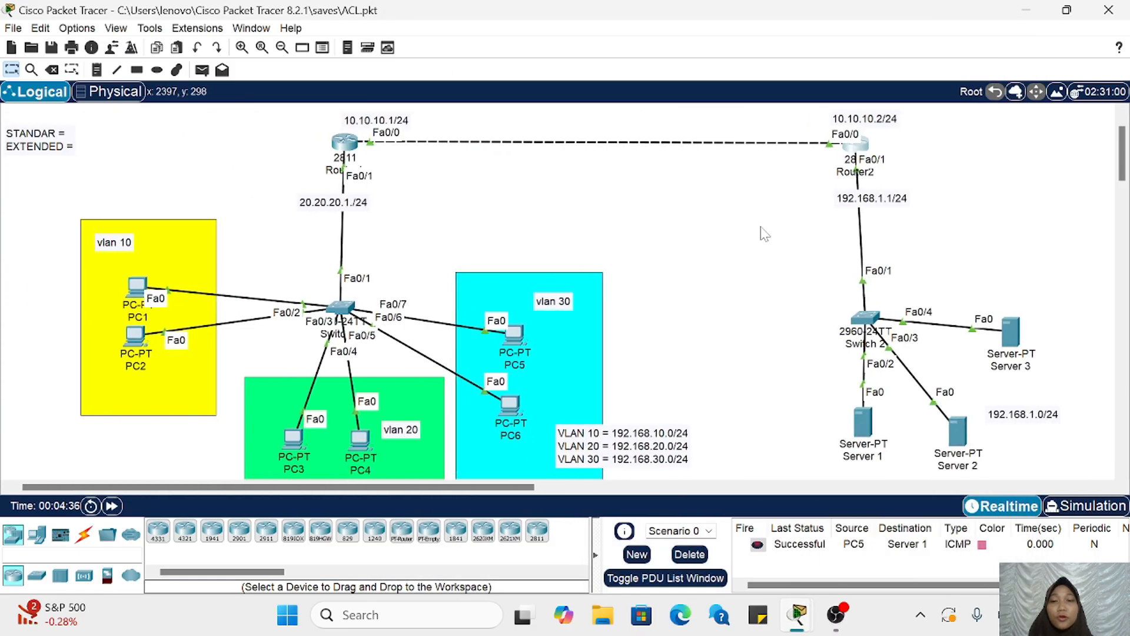
click(207, 70)
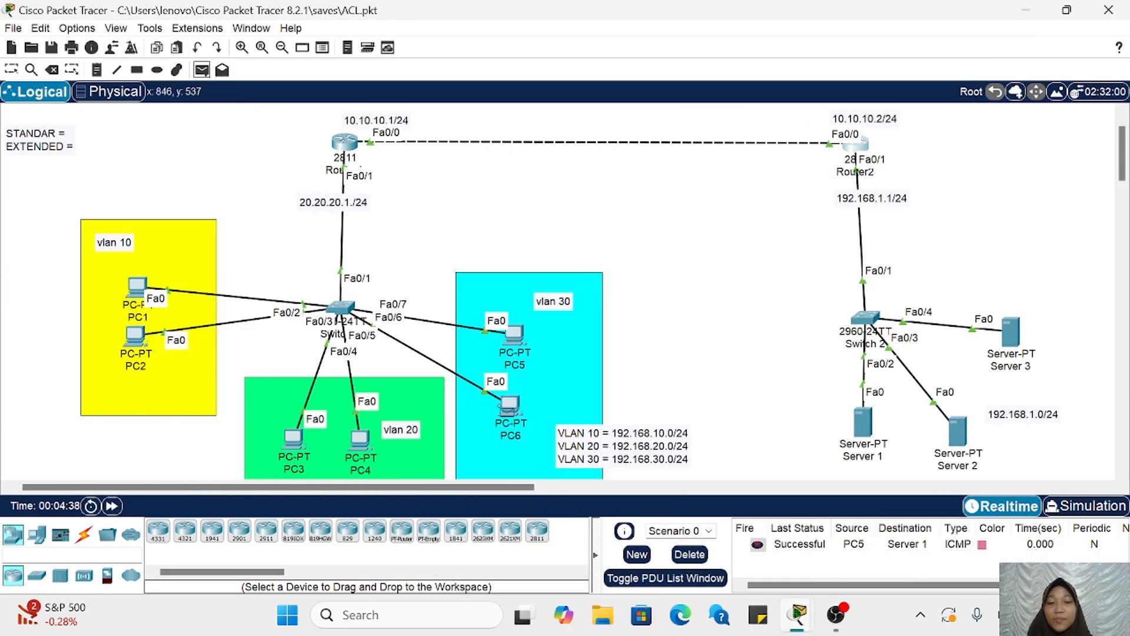
click(510, 405)
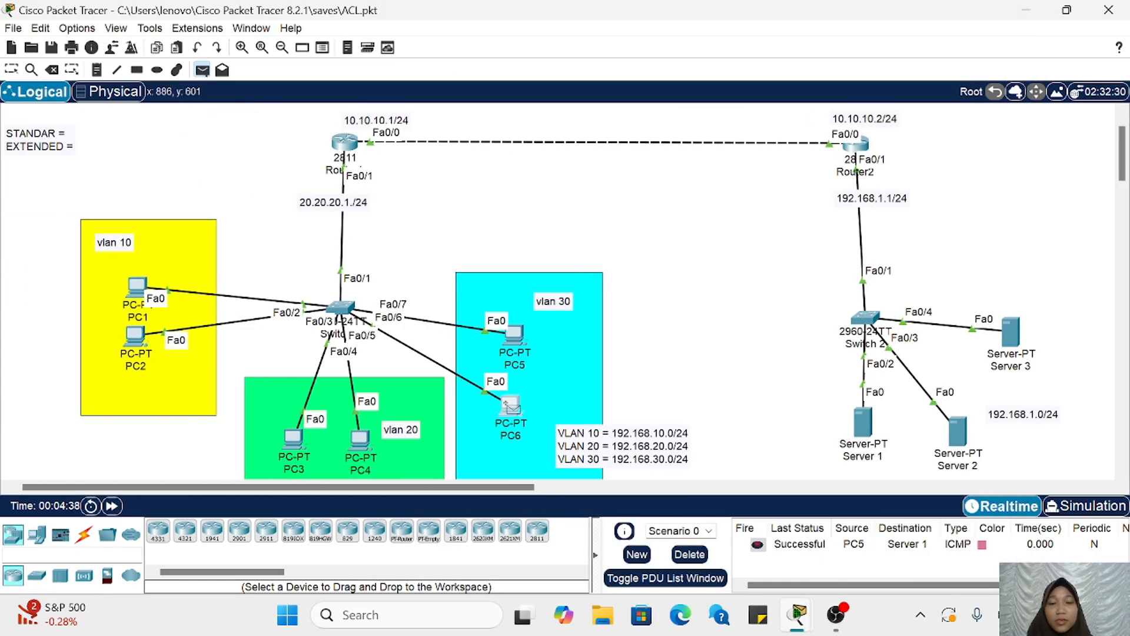
click(866, 426)
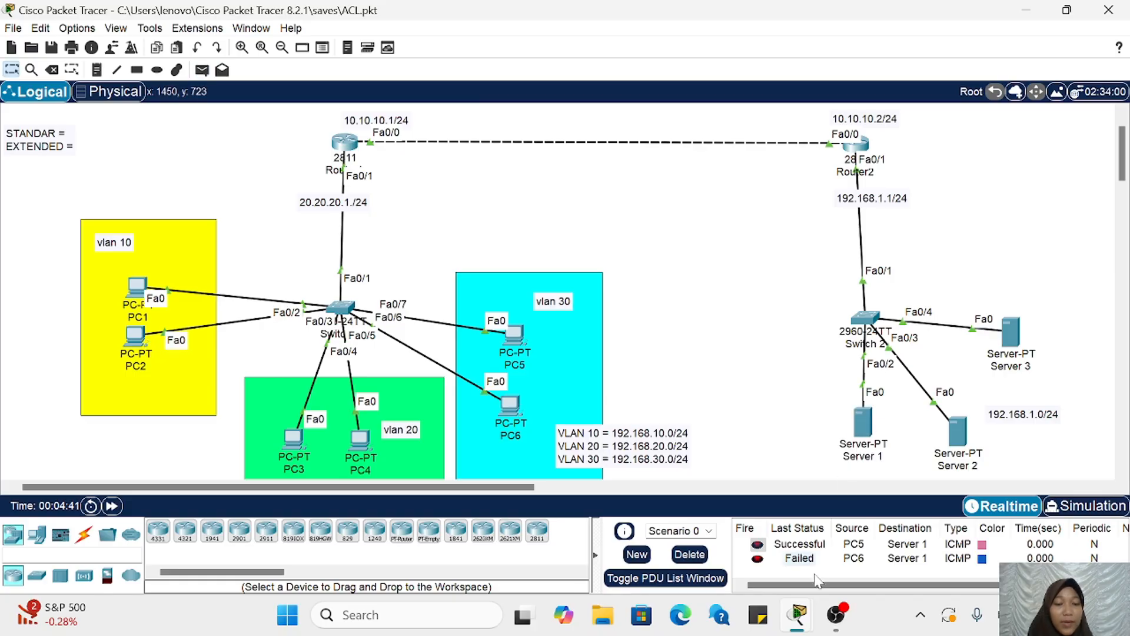
Step: Send a simple PDU from PC5 in VLAN 30 to Router2 and check its entry in the PDU list
scroll(805, 421, right, 3)
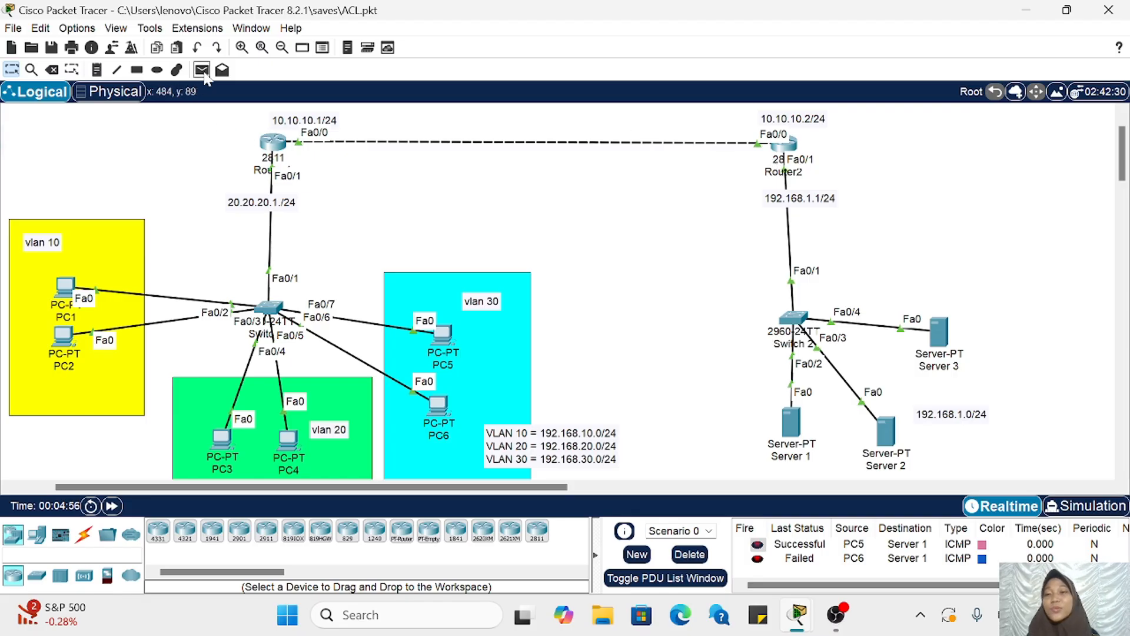
click(202, 70)
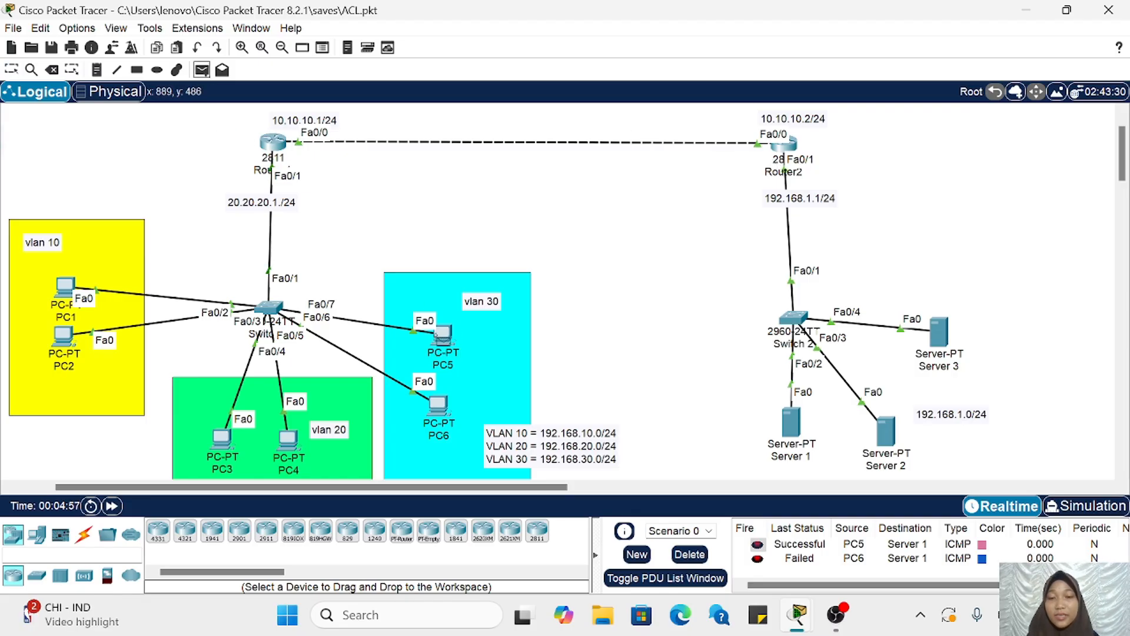
click(446, 337)
click(783, 143)
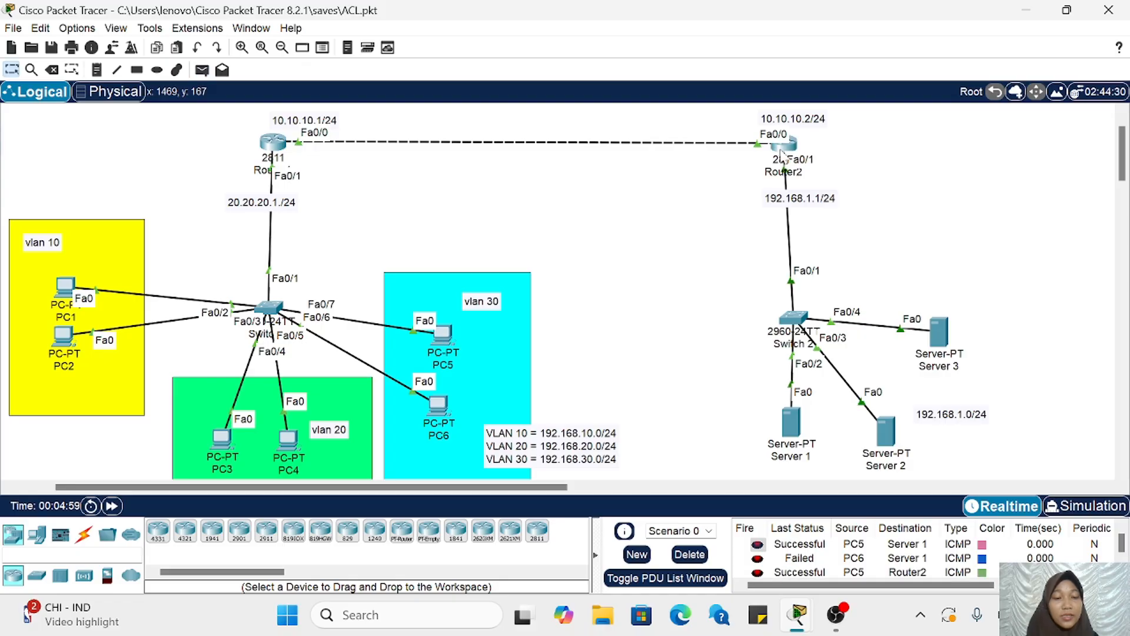
scroll(889, 567, down, 1)
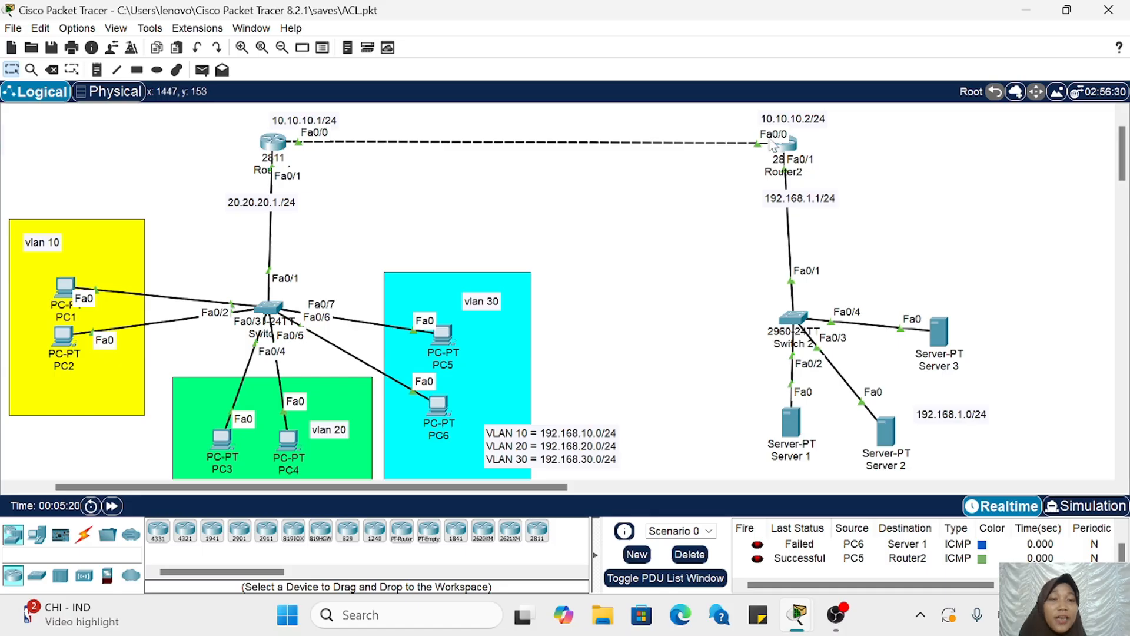
Step: Reopen Router2's command line, exit the current interface with ex, and enter interface configuration with int fa0/0
scroll(771, 176, left, 3)
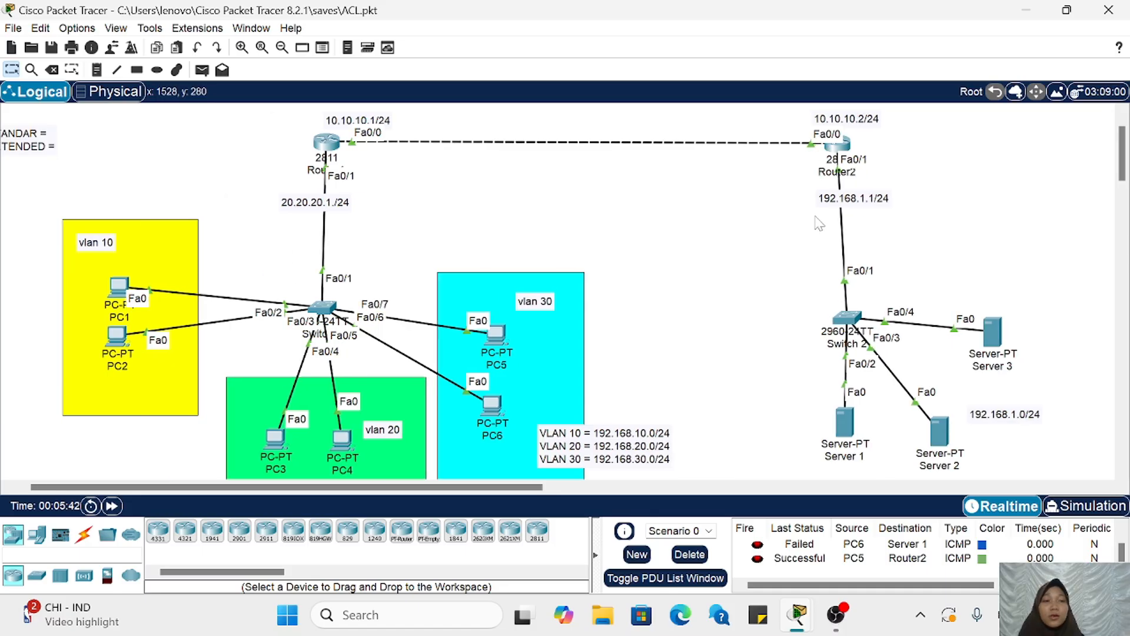
click(843, 155)
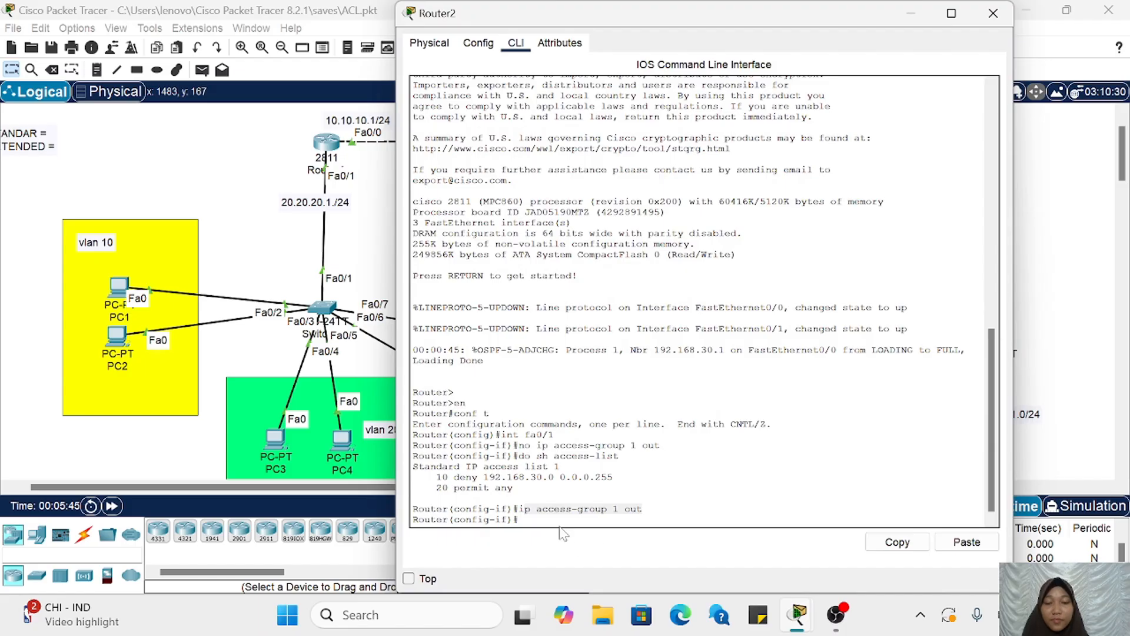
click(519, 519)
text(ex)
key(Return)
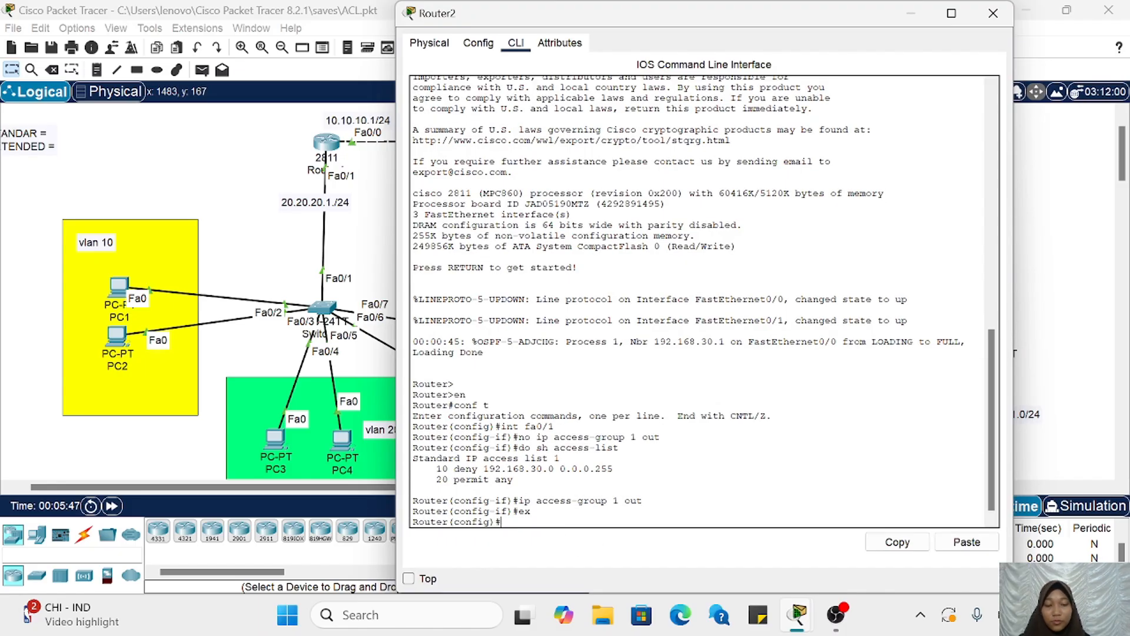
scroll(243, 179, right, 10)
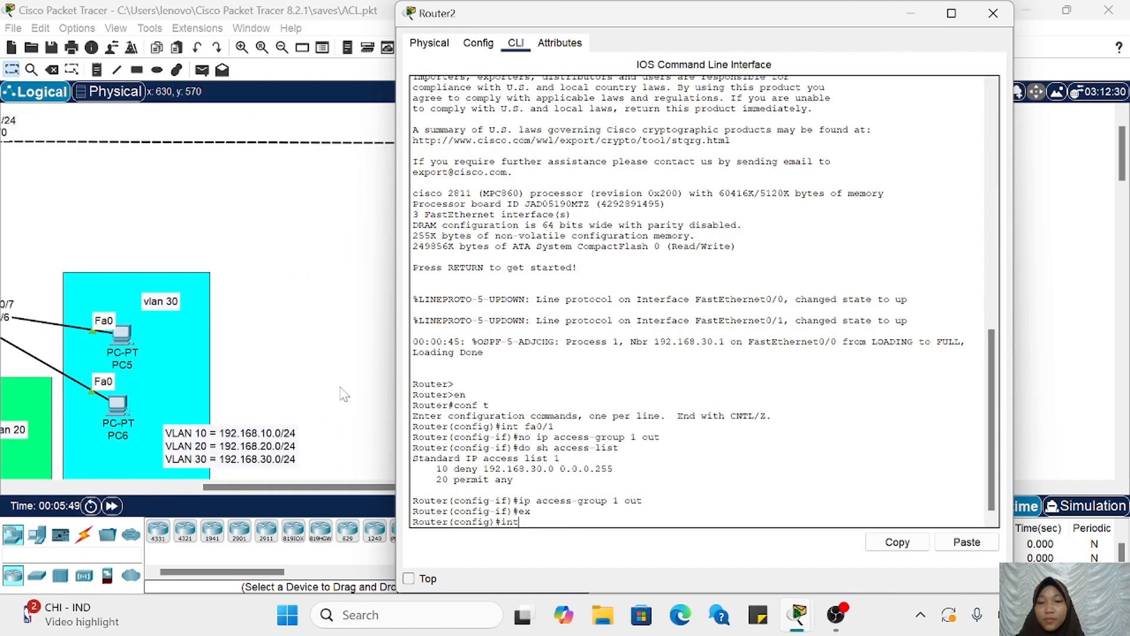
text(int )
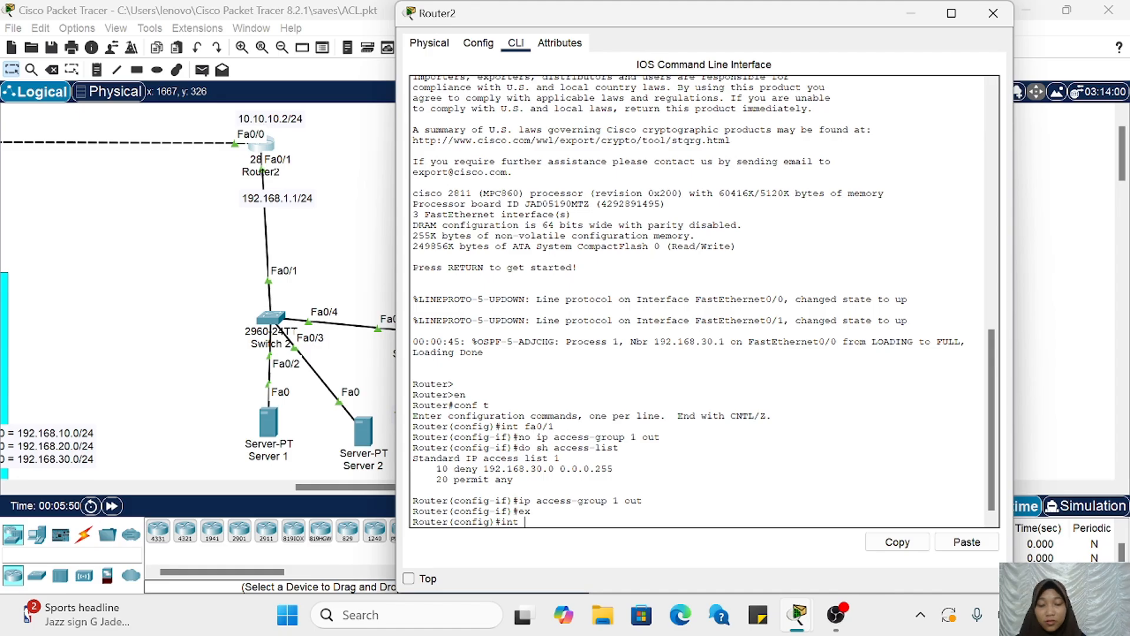
text(fa0/0)
key(Return)
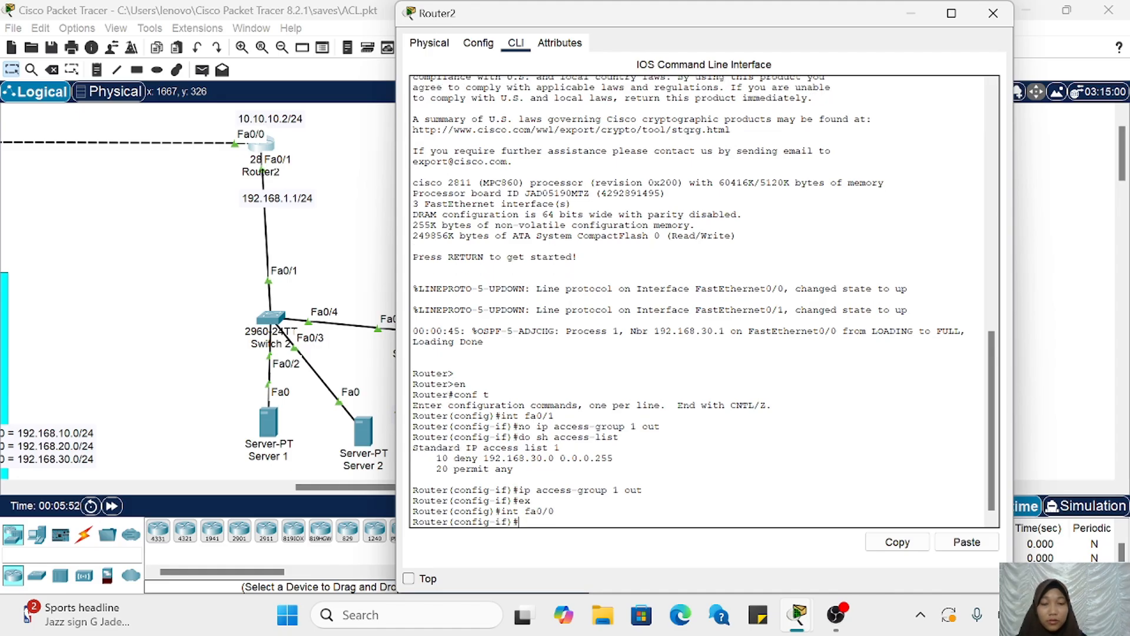
Step: Apply access list 1 inbound on Router2's FastEthernet0/0 with ip access-group 1 in
text(ip)
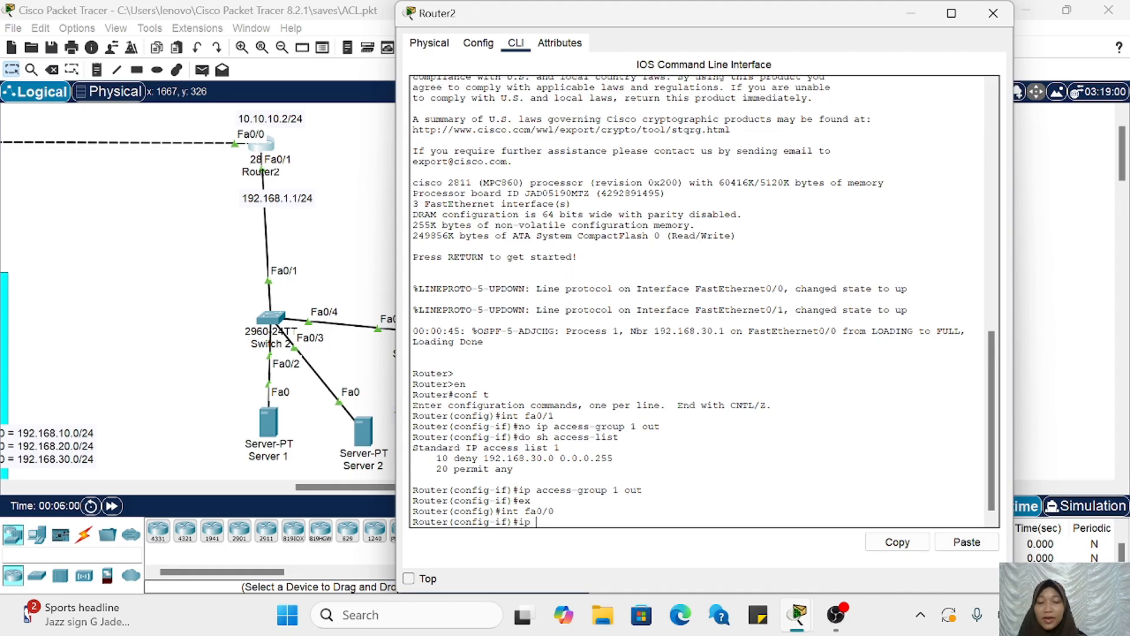
text( access-group 1 in)
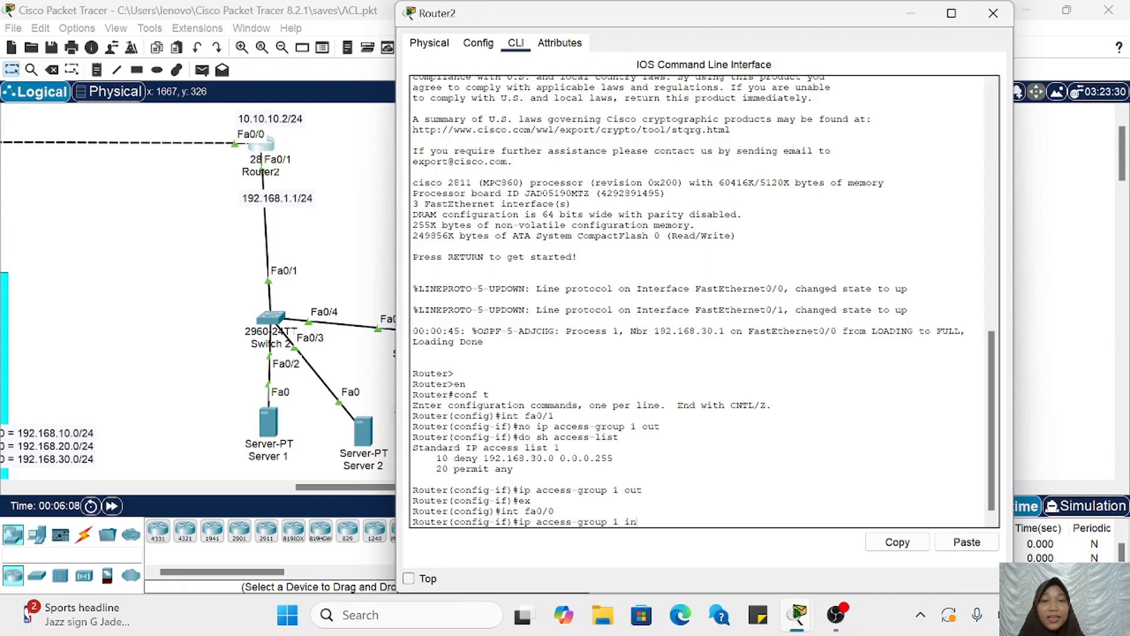
scroll(256, 299, left, 10)
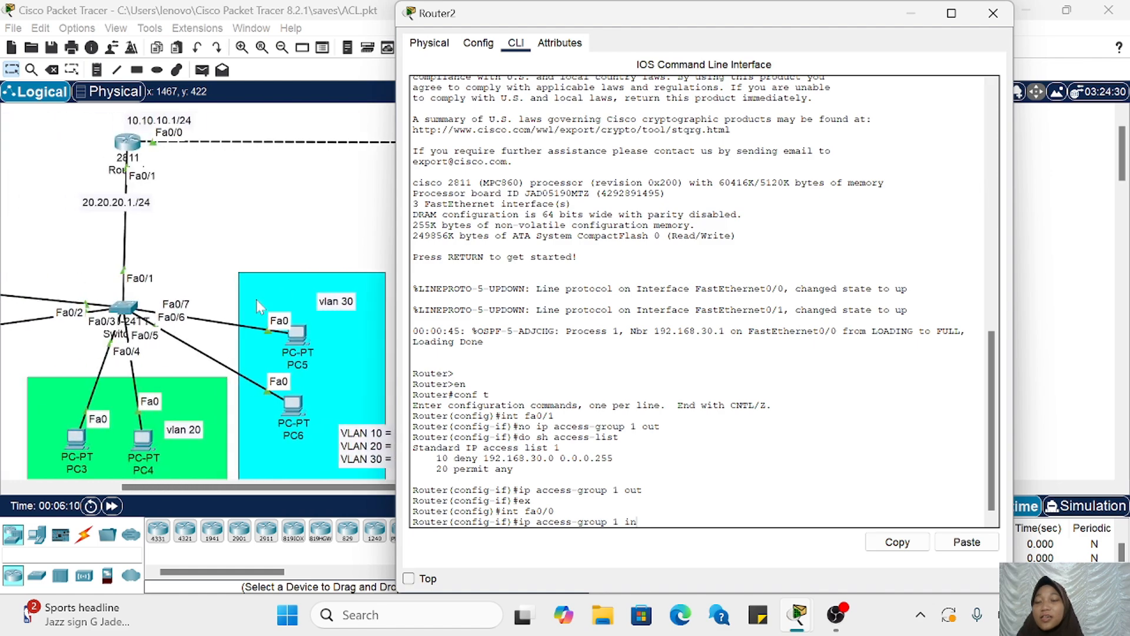
scroll(256, 299, right, 10)
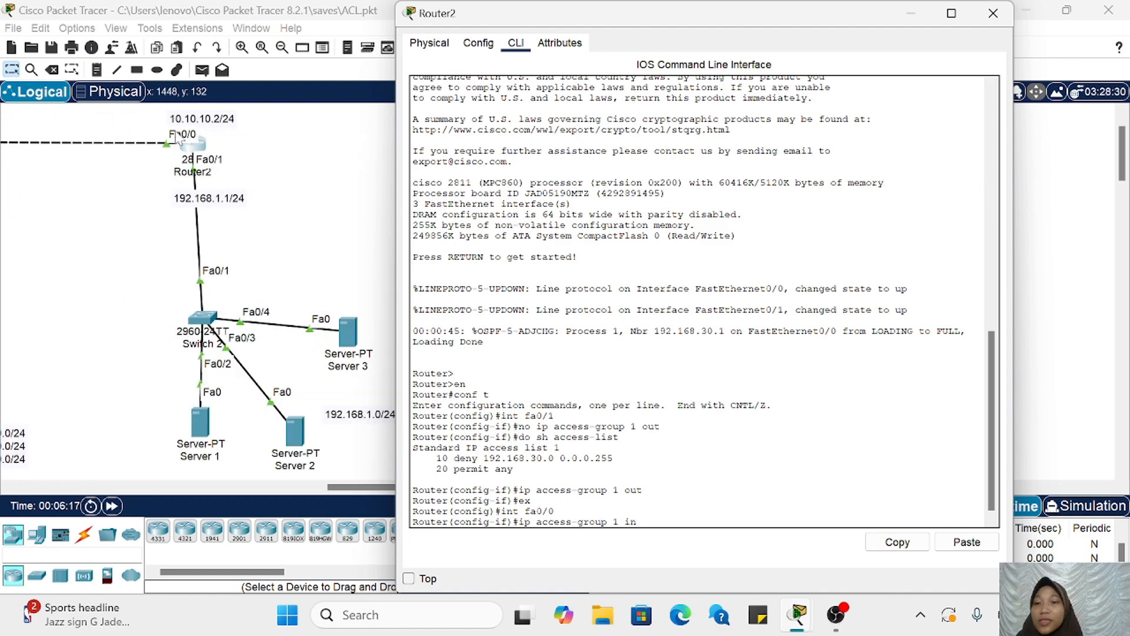
scroll(250, 286, left, 5)
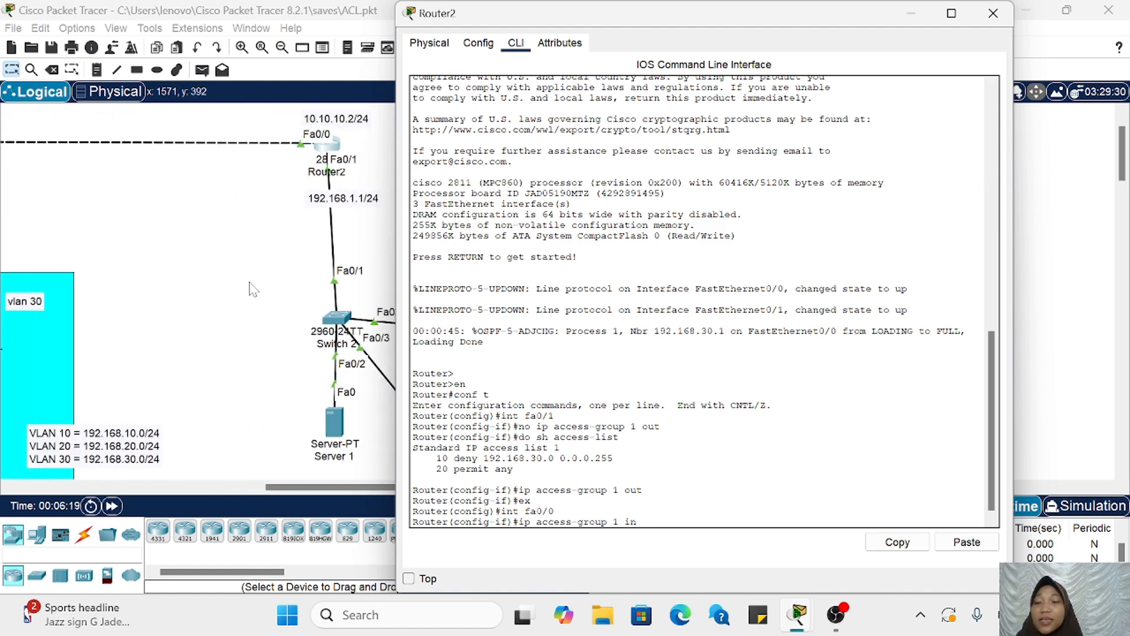
scroll(45, 350, left, 5)
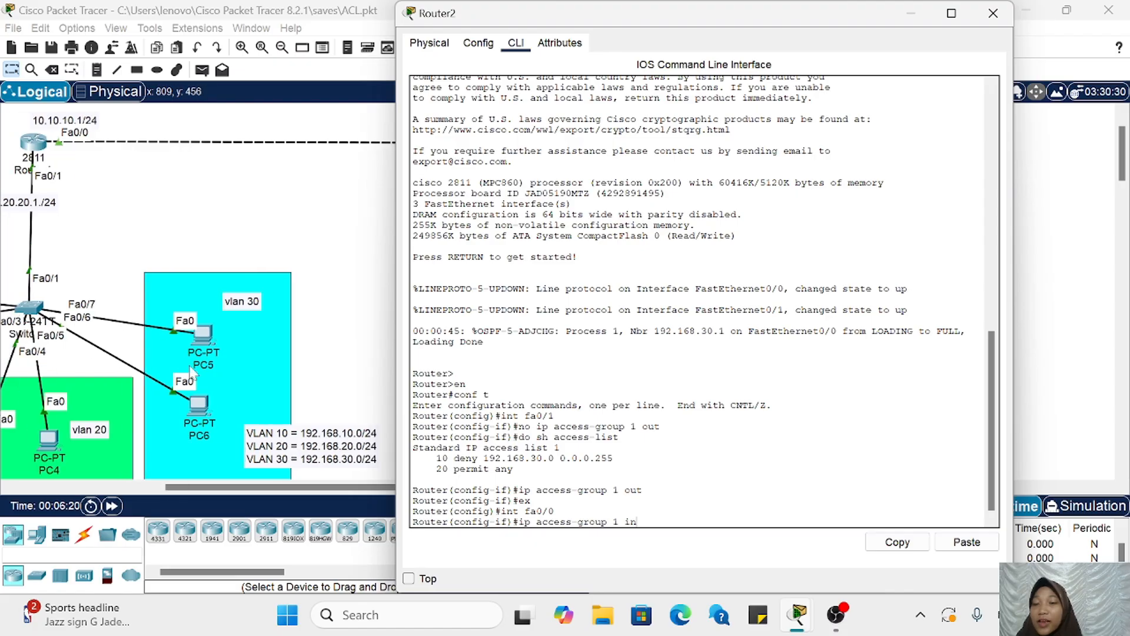
scroll(72, 335, right, 10)
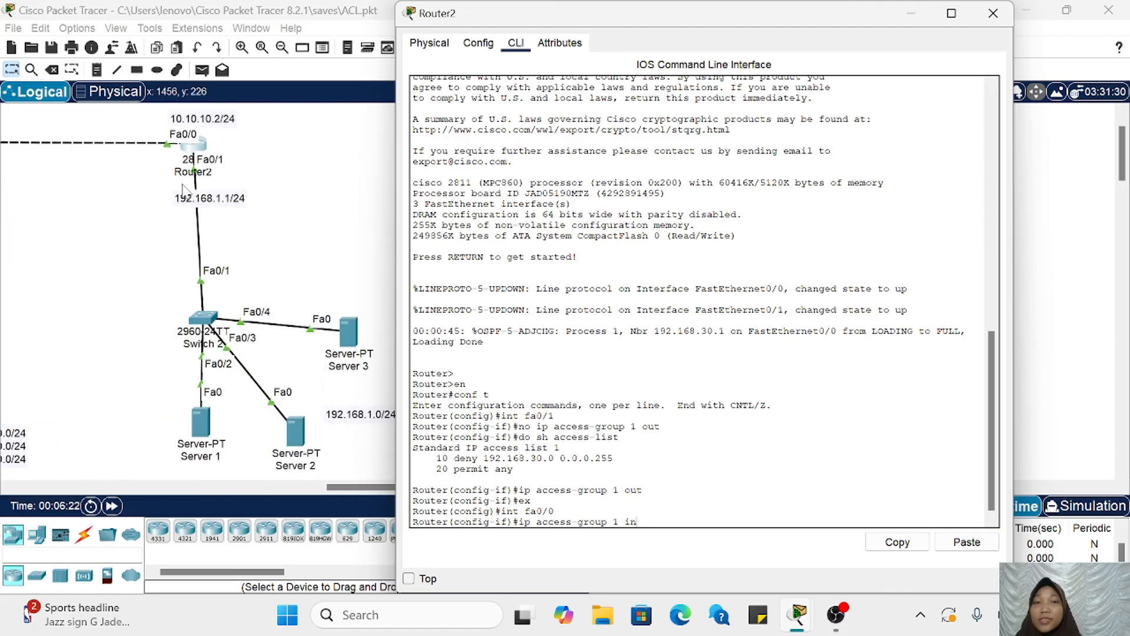
scroll(184, 190, left, 5)
scroll(185, 191, left, 2)
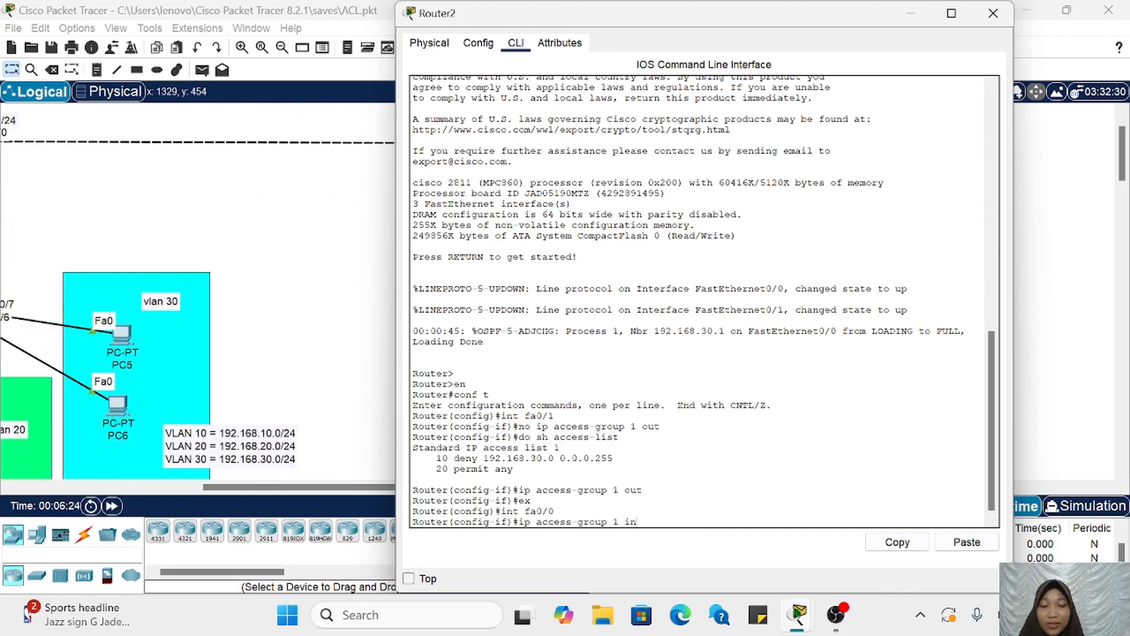
key(Return)
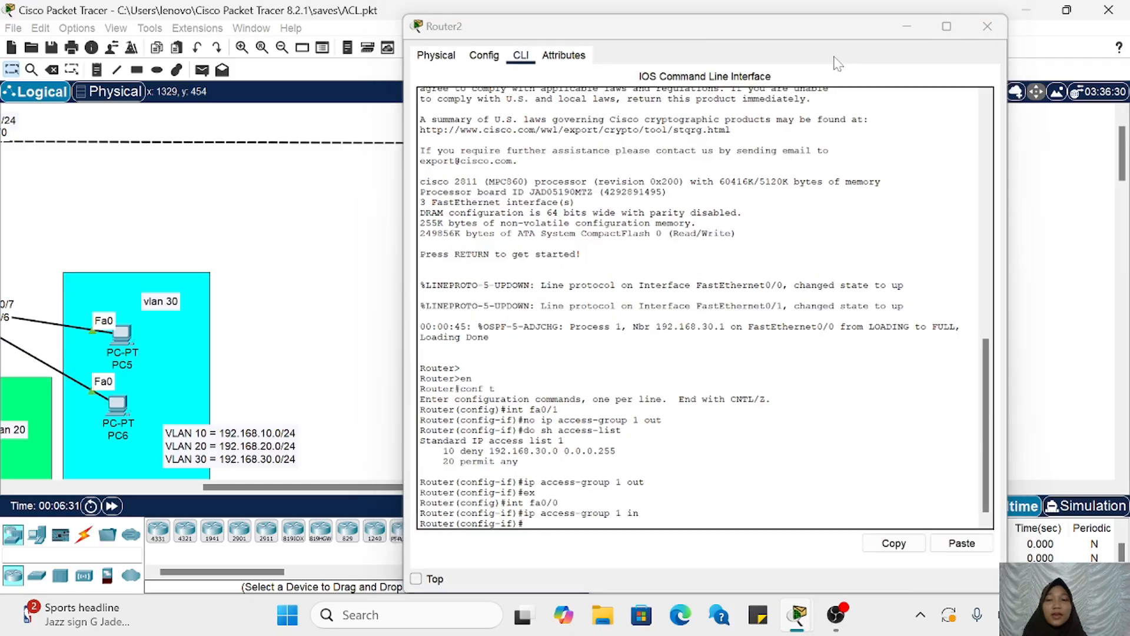
Step: Clear the earlier PDU results from the scenario and send a simple PDU from PC5 in VLAN 30 to Router2
scroll(640, 212, left, 6)
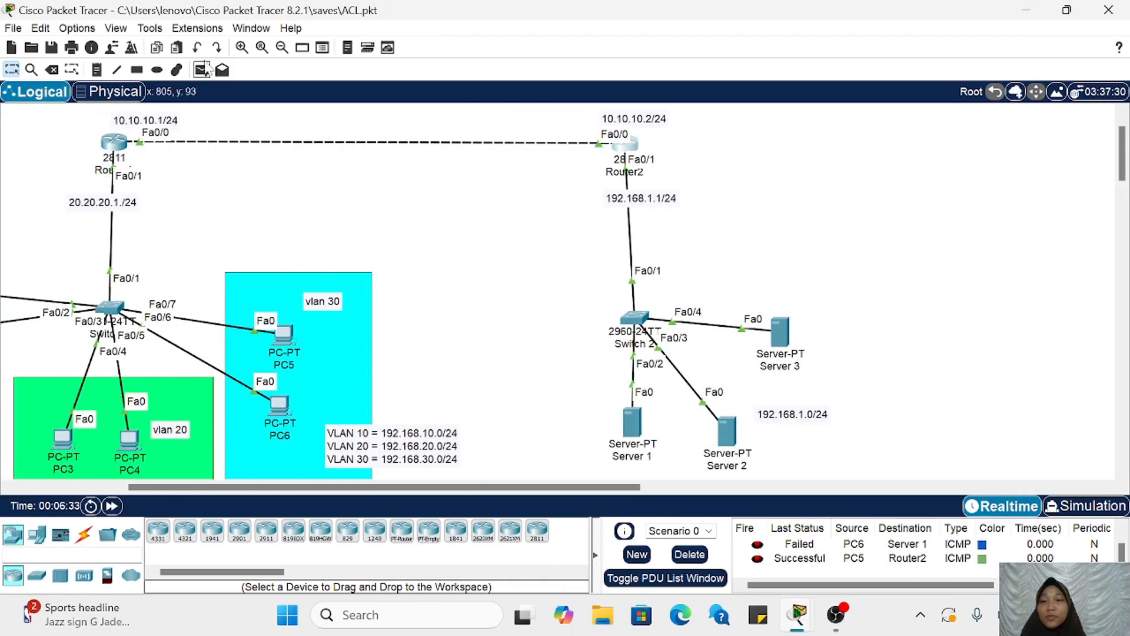
click(689, 554)
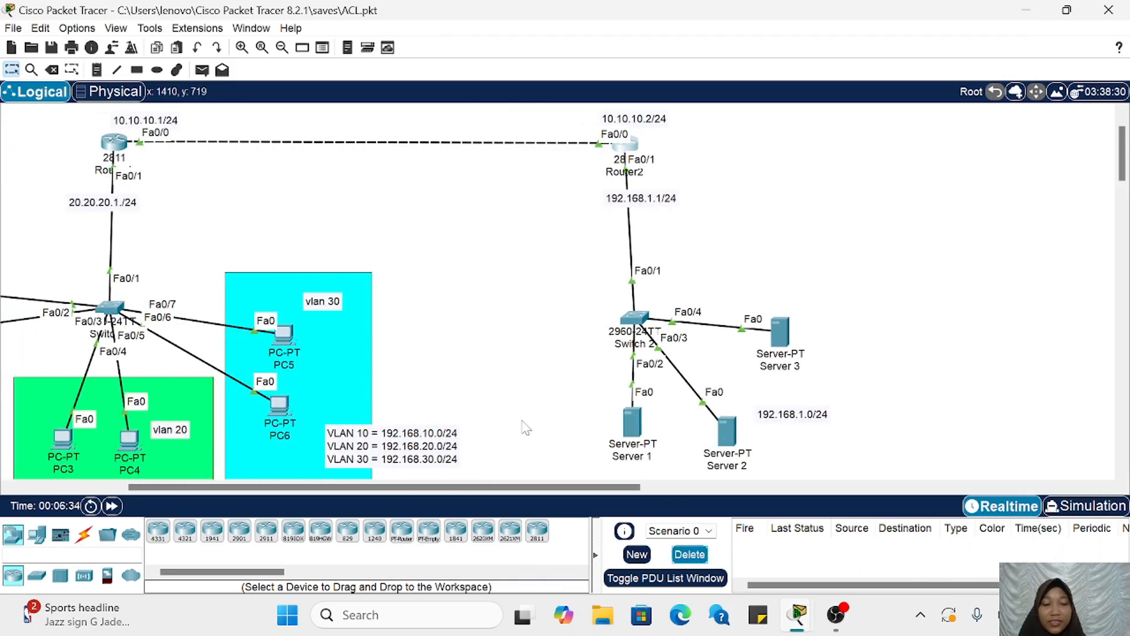
click(201, 70)
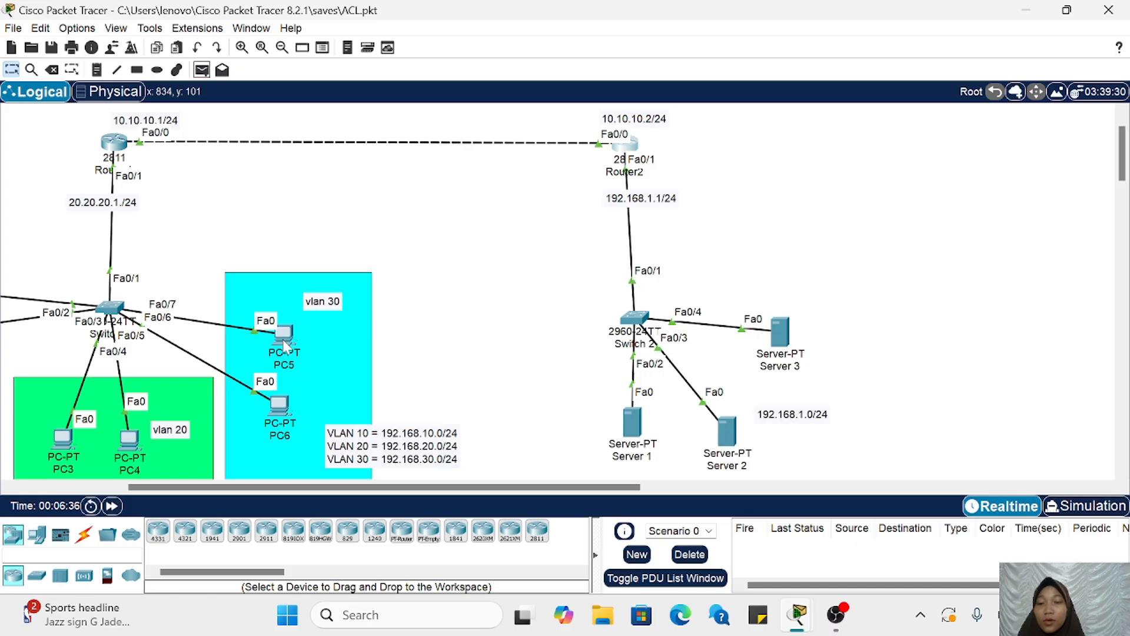
click(201, 69)
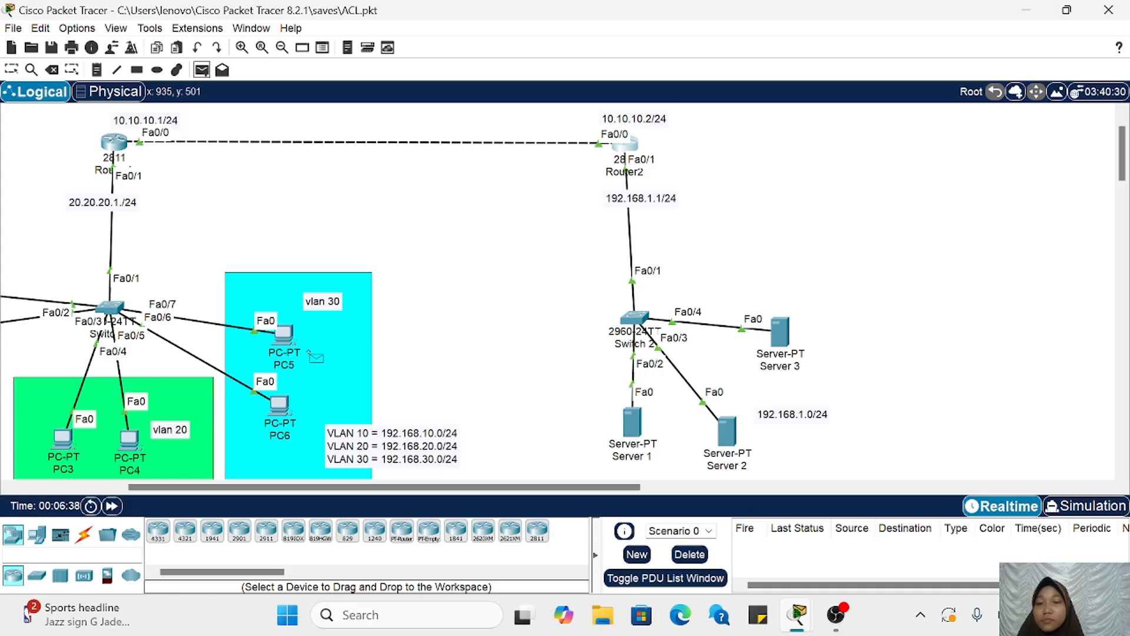
click(284, 334)
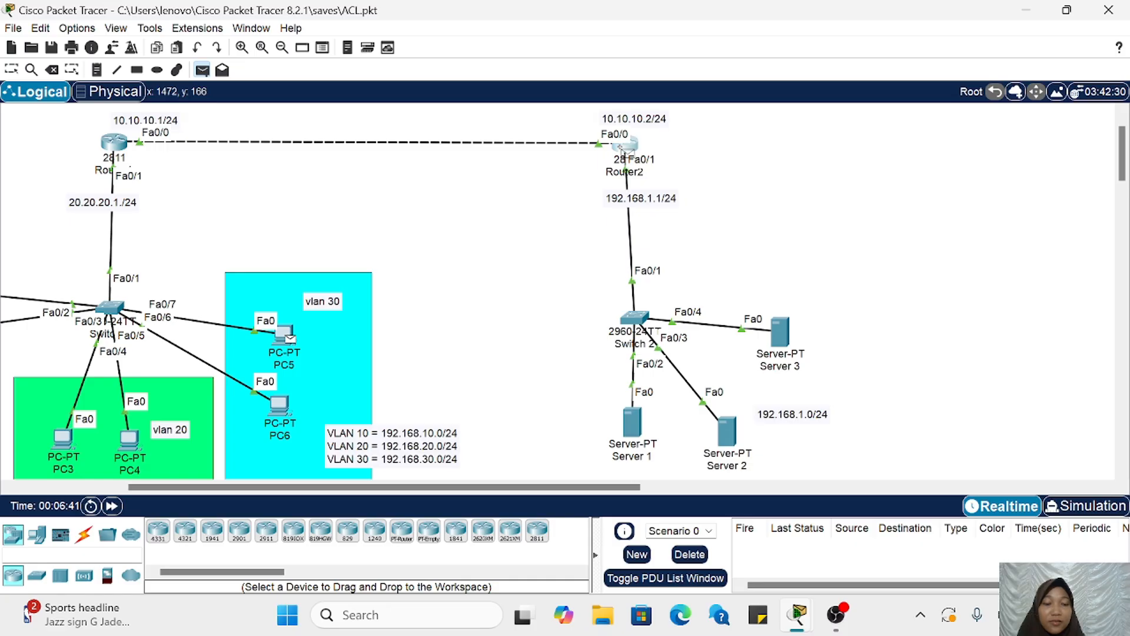
click(622, 152)
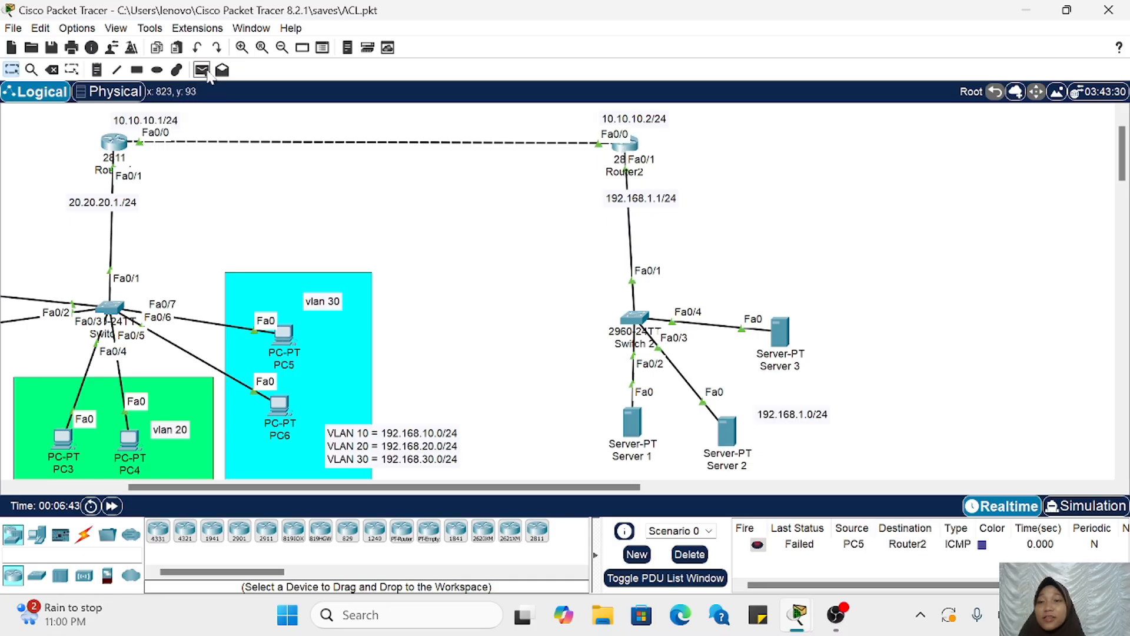
Step: Send a simple PDU from PC5 in VLAN 30 to Server 3, check its result, and clear the PDU list
click(201, 70)
click(284, 334)
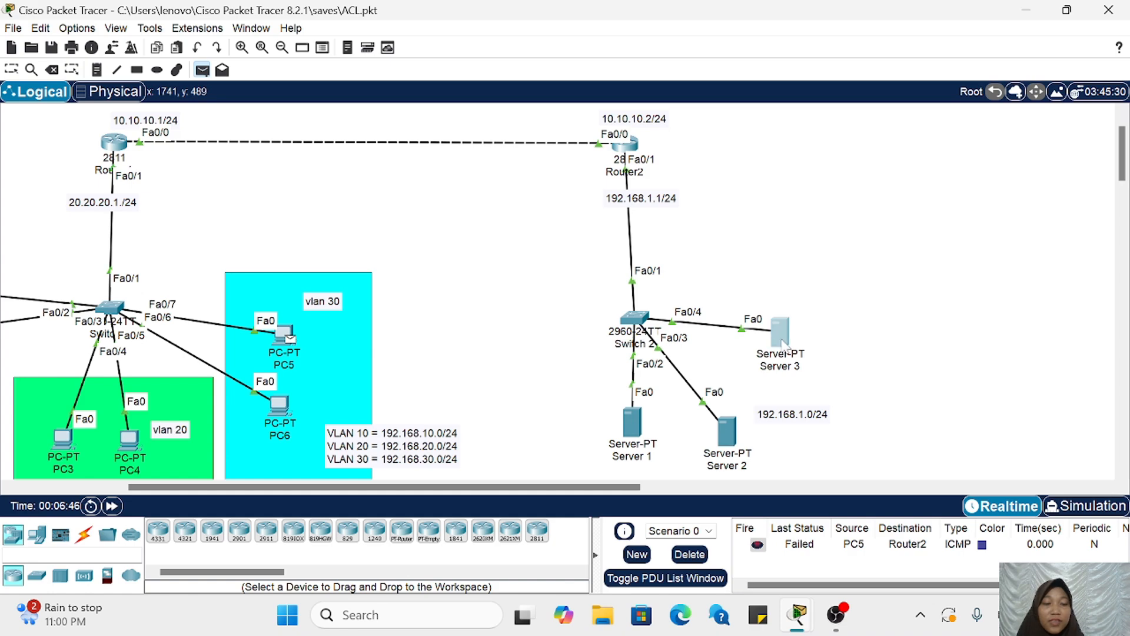
click(780, 332)
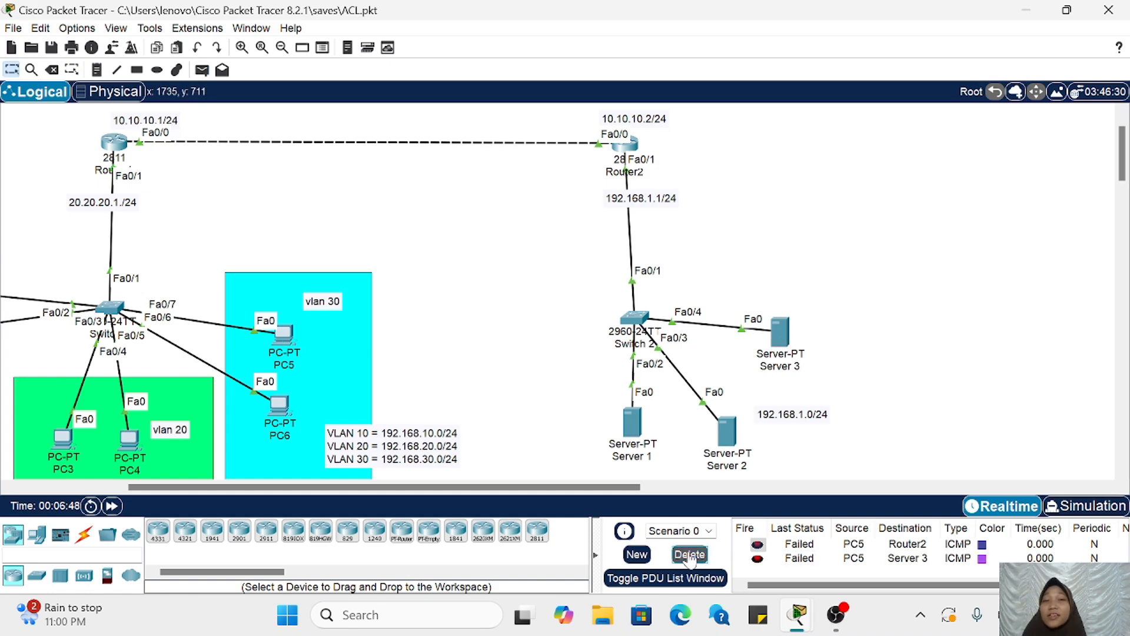
click(690, 554)
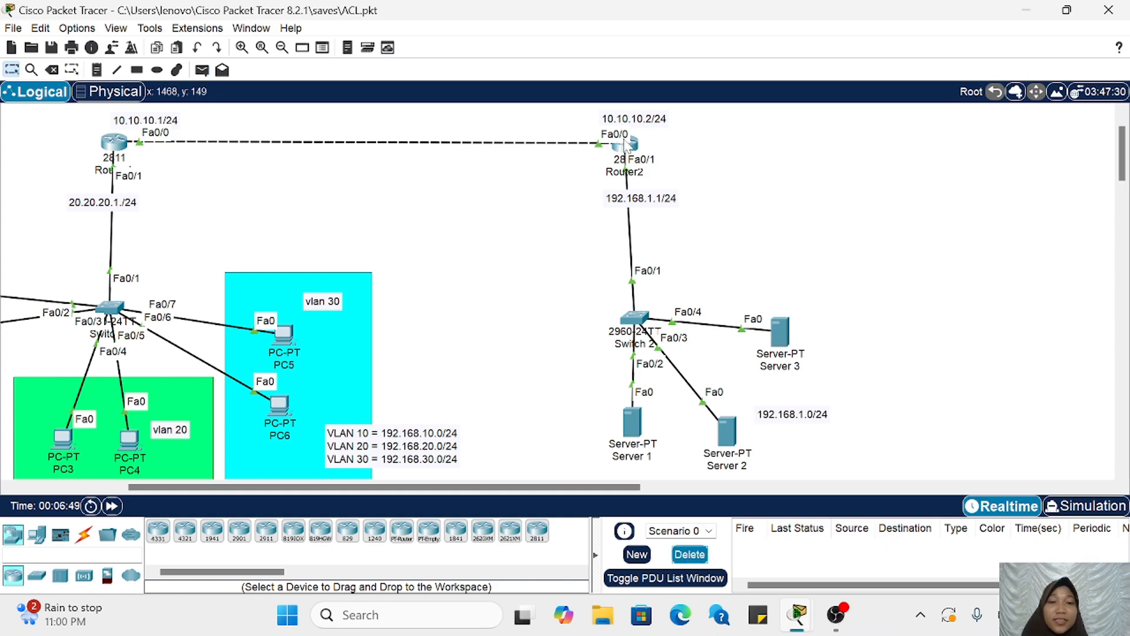
mouse_move(620, 177)
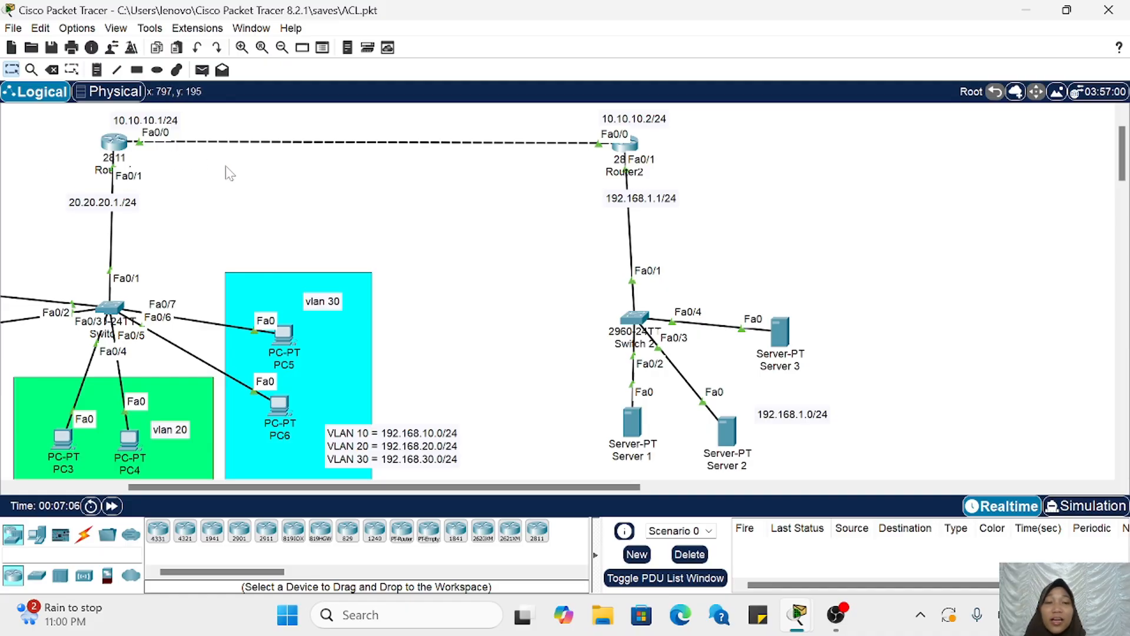
scroll(234, 205, left, 2)
scroll(234, 204, left, 1)
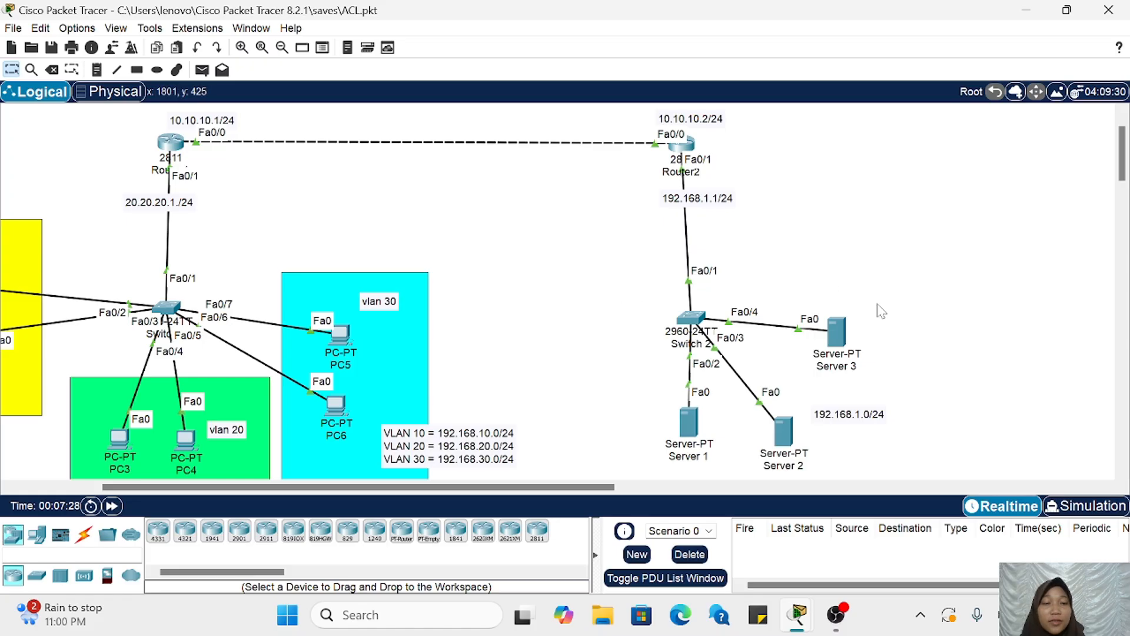
scroll(676, 360, left, 5)
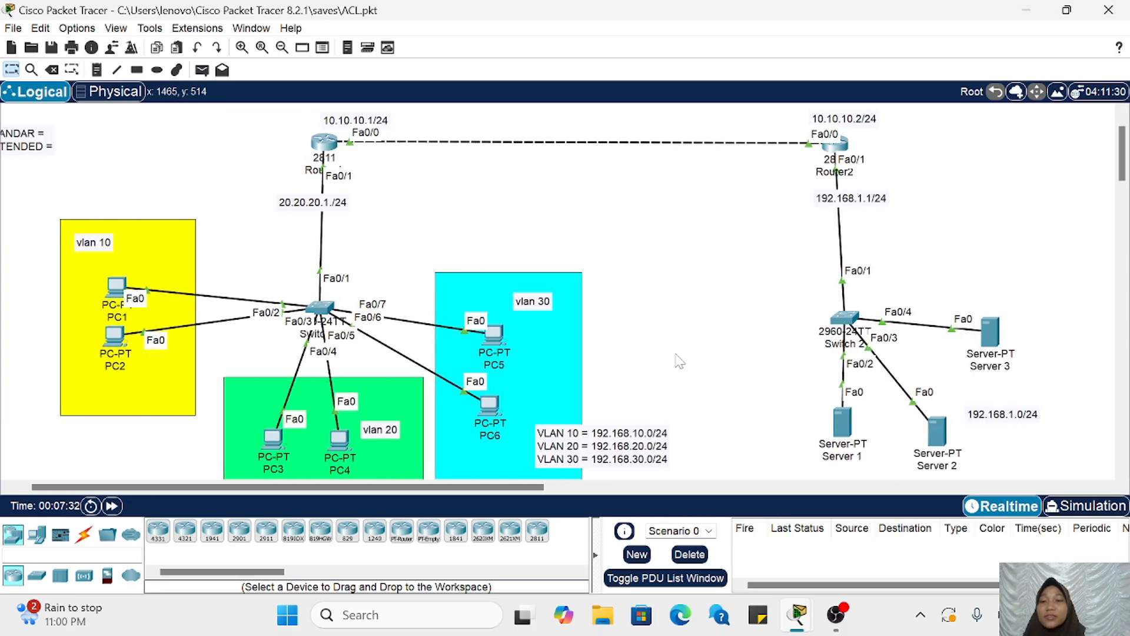
scroll(462, 238, right, 1)
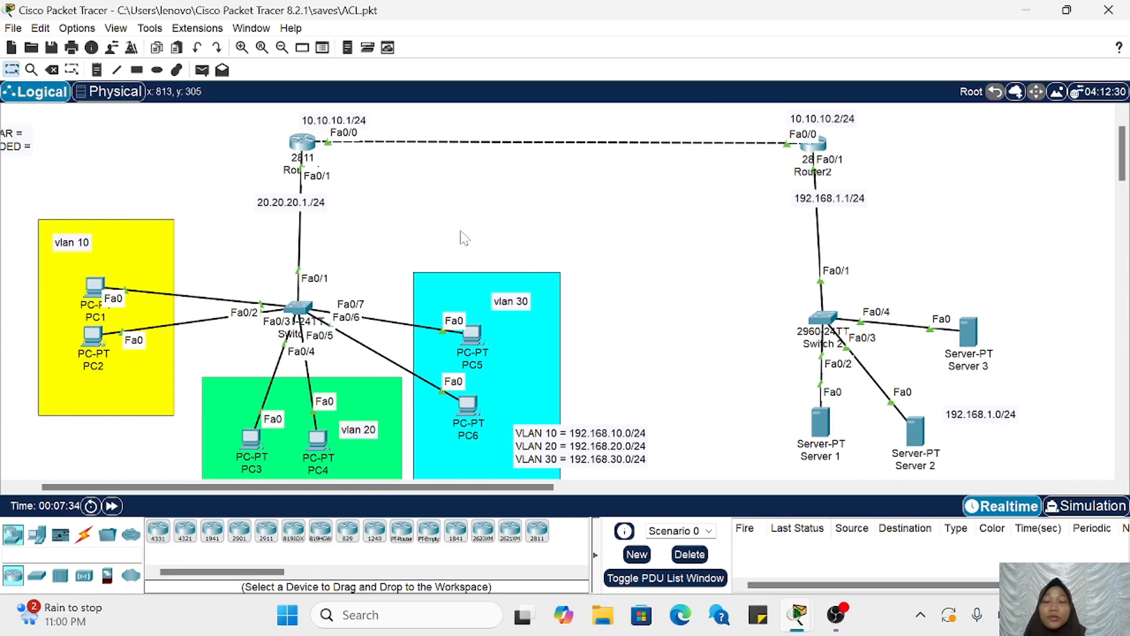
Step: Remove the inbound access list 1 from Router2's FastEthernet0/0 with no ip access-group 1 in and minimize the router's window
click(813, 143)
scroll(315, 309, right, 12)
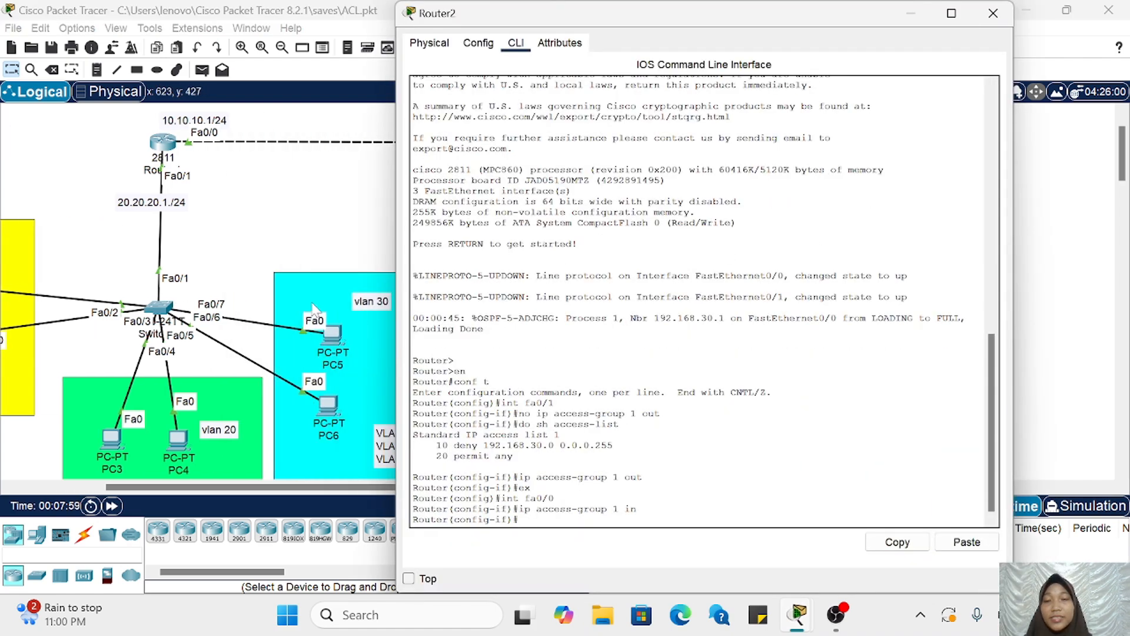
scroll(315, 309, right, 1)
key(Up)
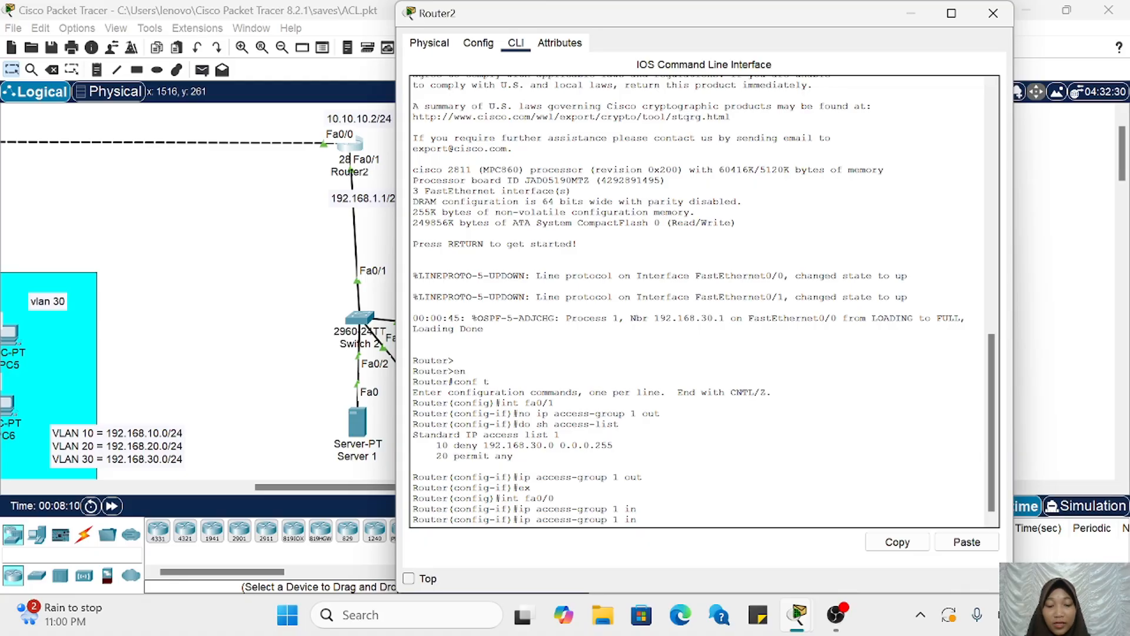
key(Home)
text(no)
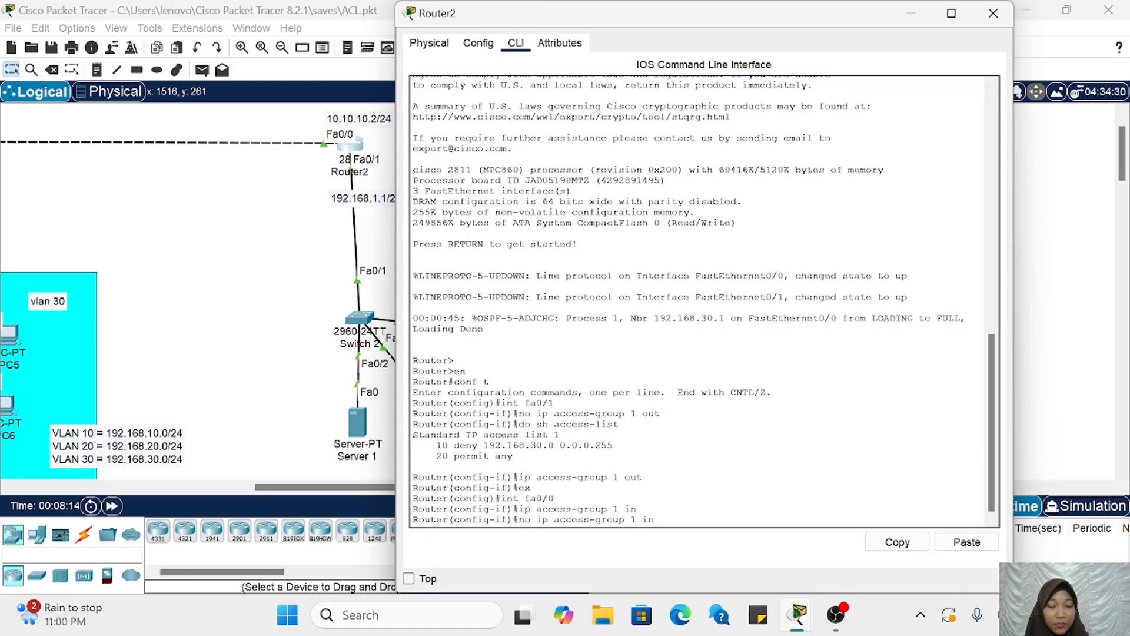
key(Return)
click(912, 13)
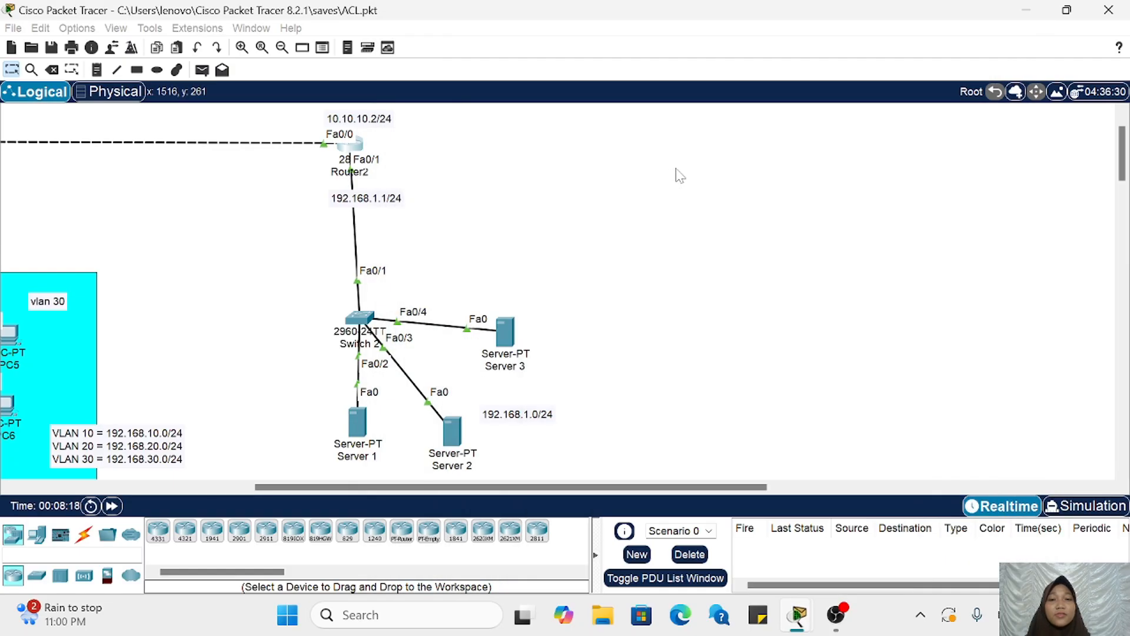
Step: Open Router1's command line and enter global configuration mode with en and conf t
scroll(680, 176, left, 10)
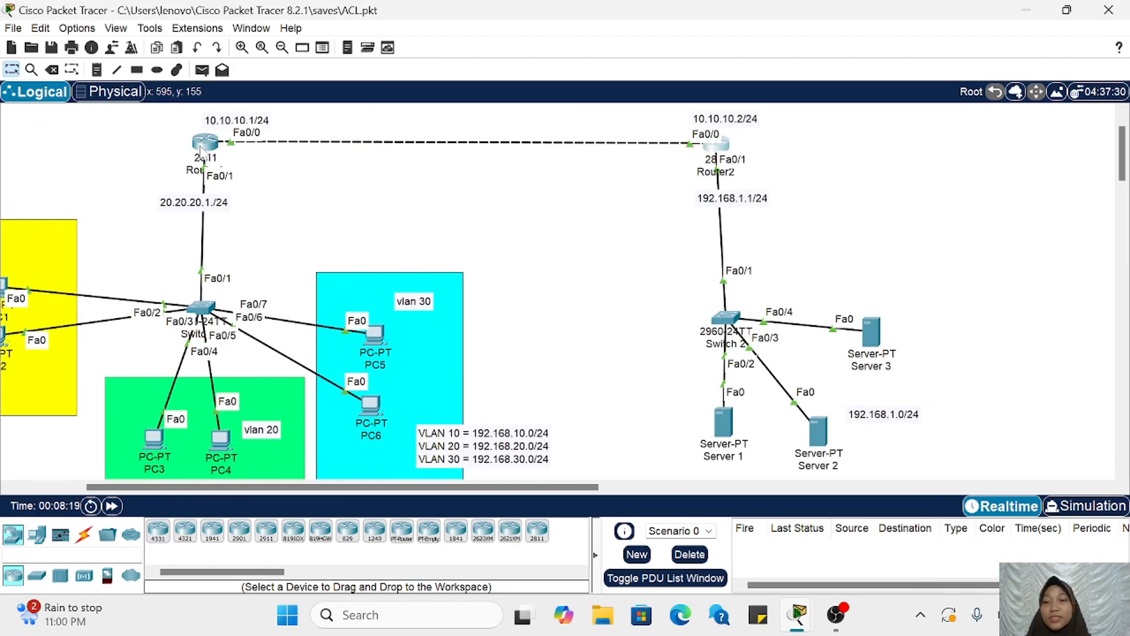
click(203, 143)
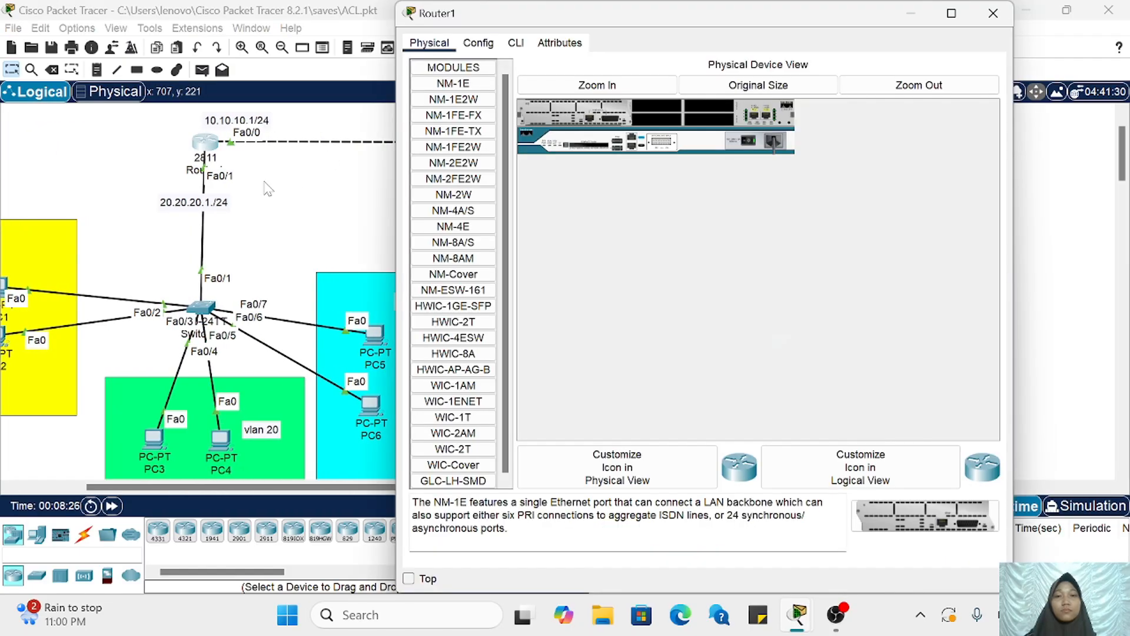
click(513, 44)
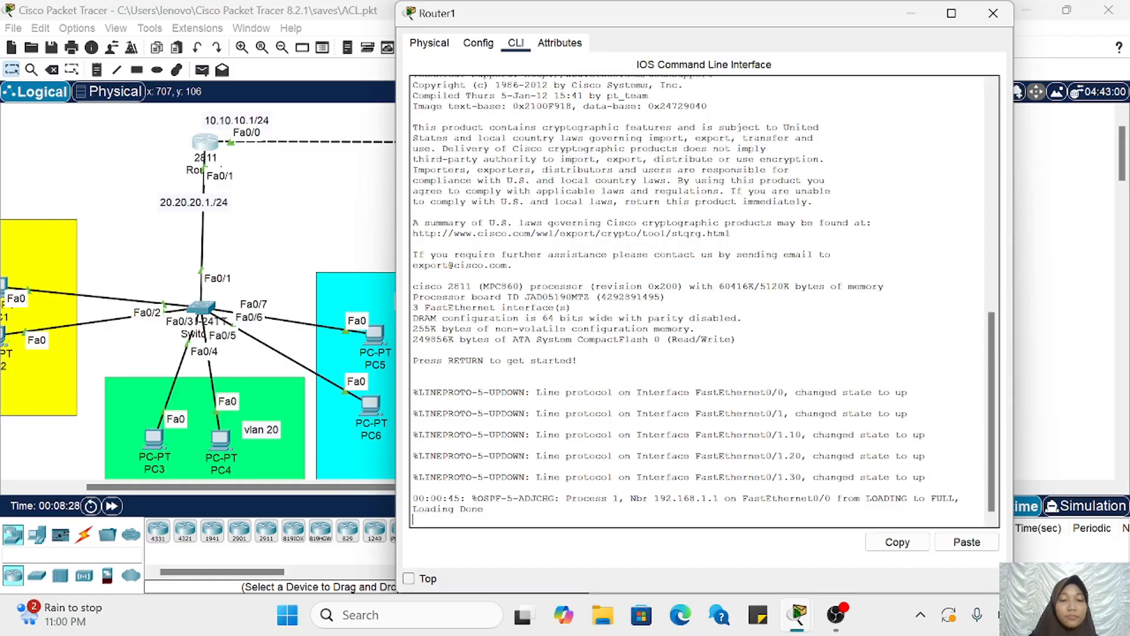
key(Return)
key(Return)
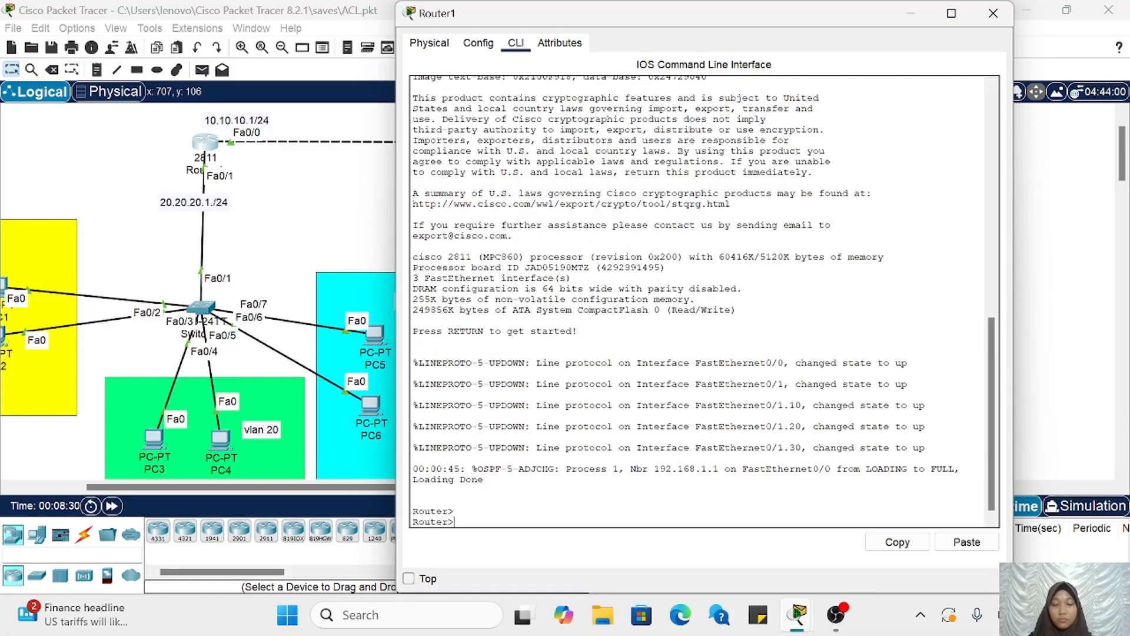
text(en)
key(Return)
text(c)
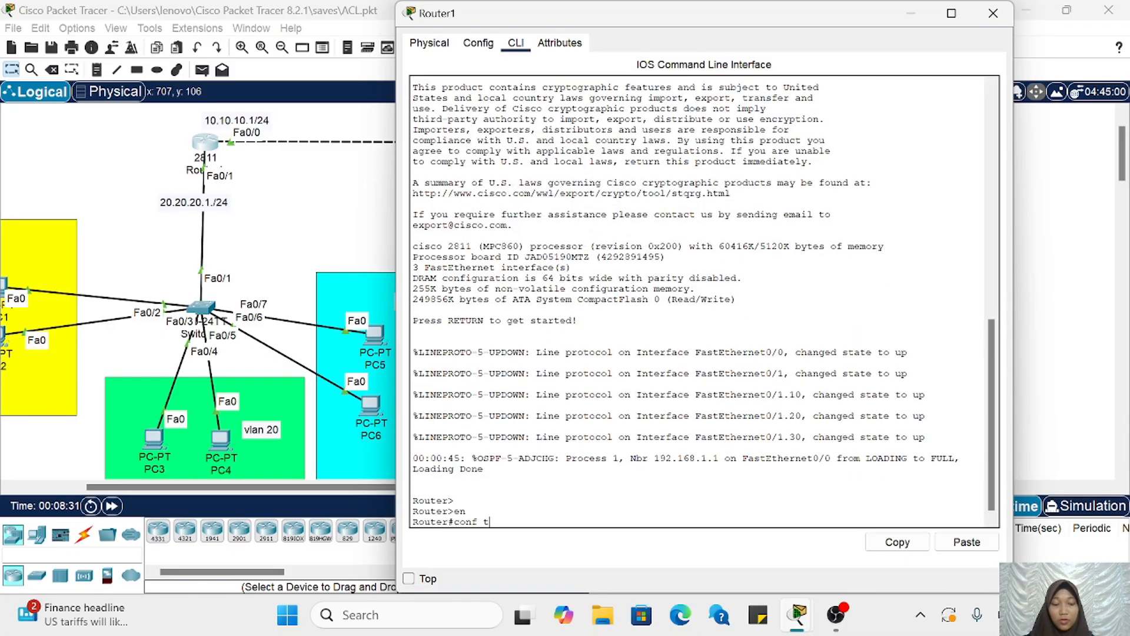
text(onf t)
key(Return)
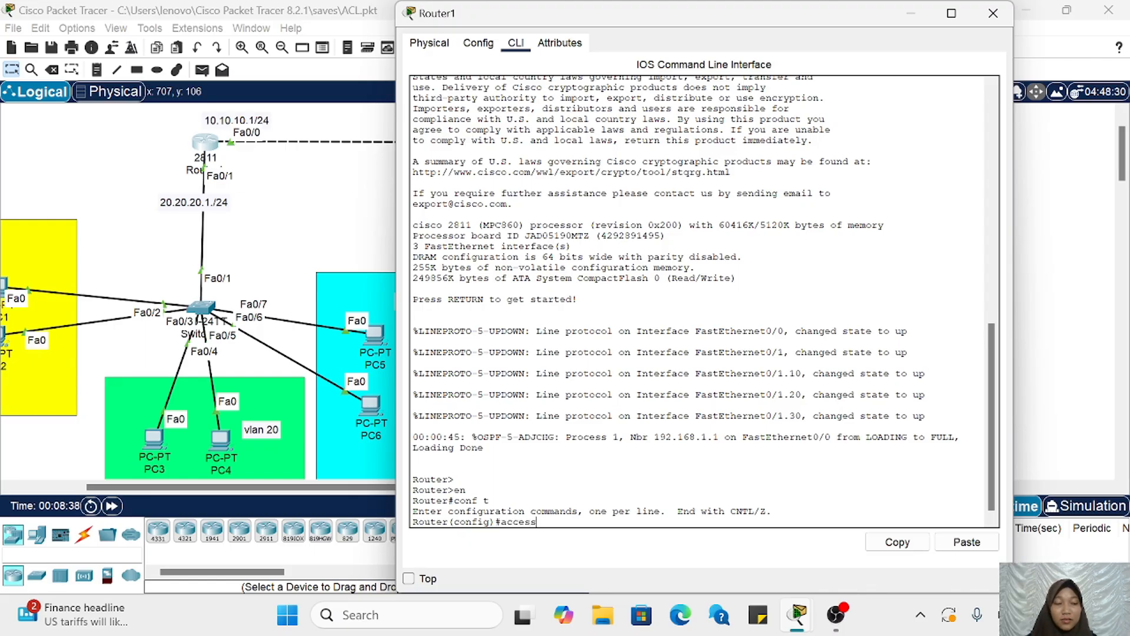
Step: Create standard access list 1 on Router1 with access-list 1 permit any
text(access-list)
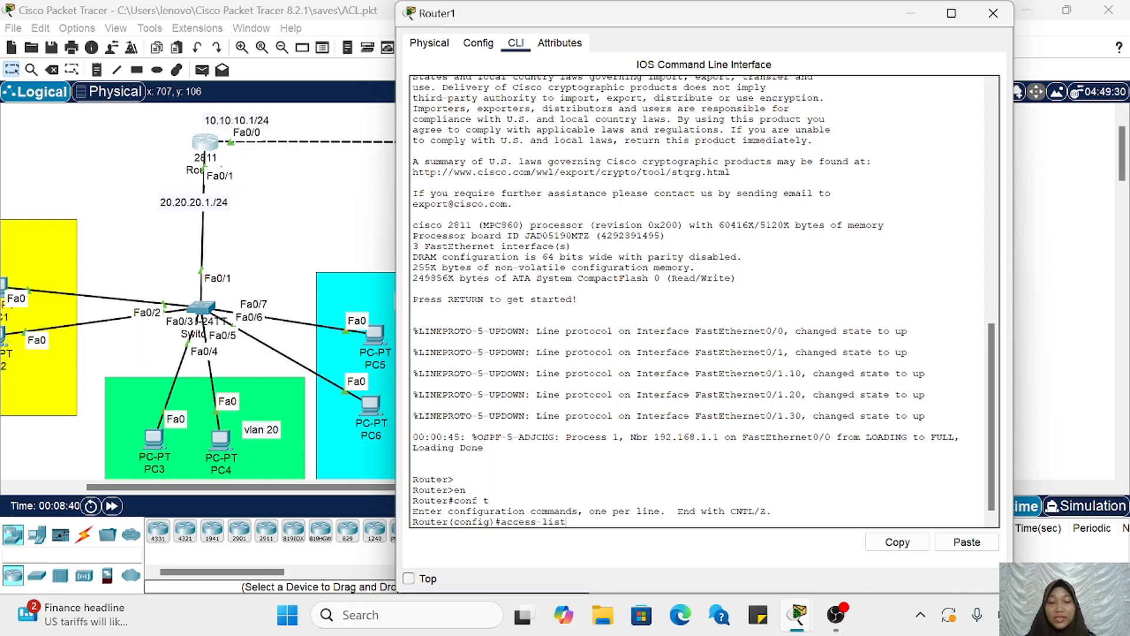
text( 1 permit any)
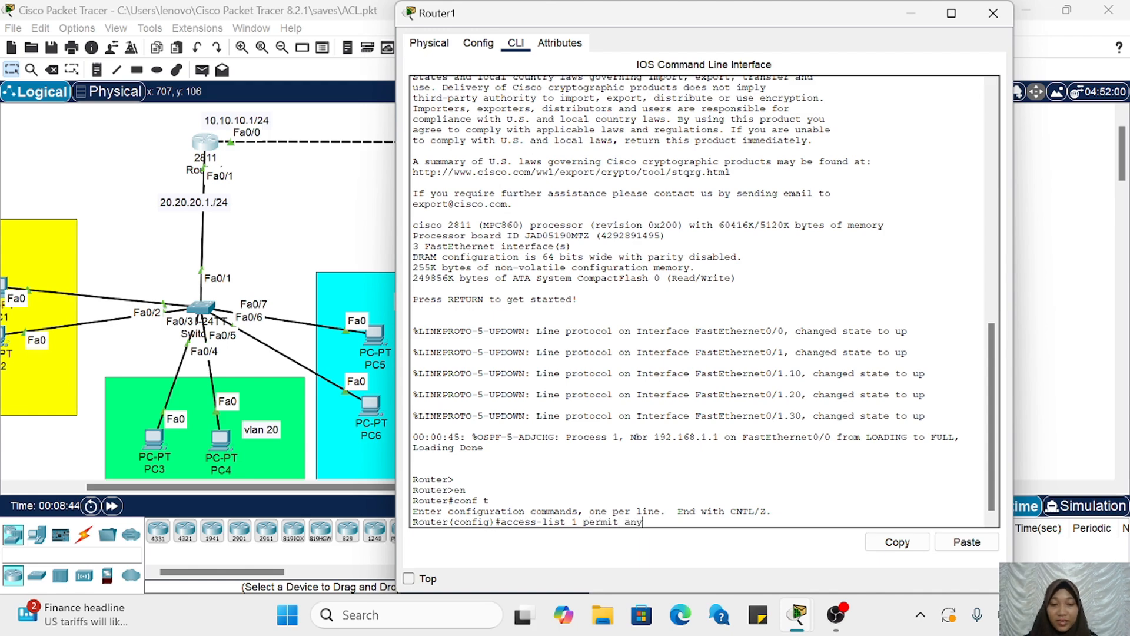
key(Return)
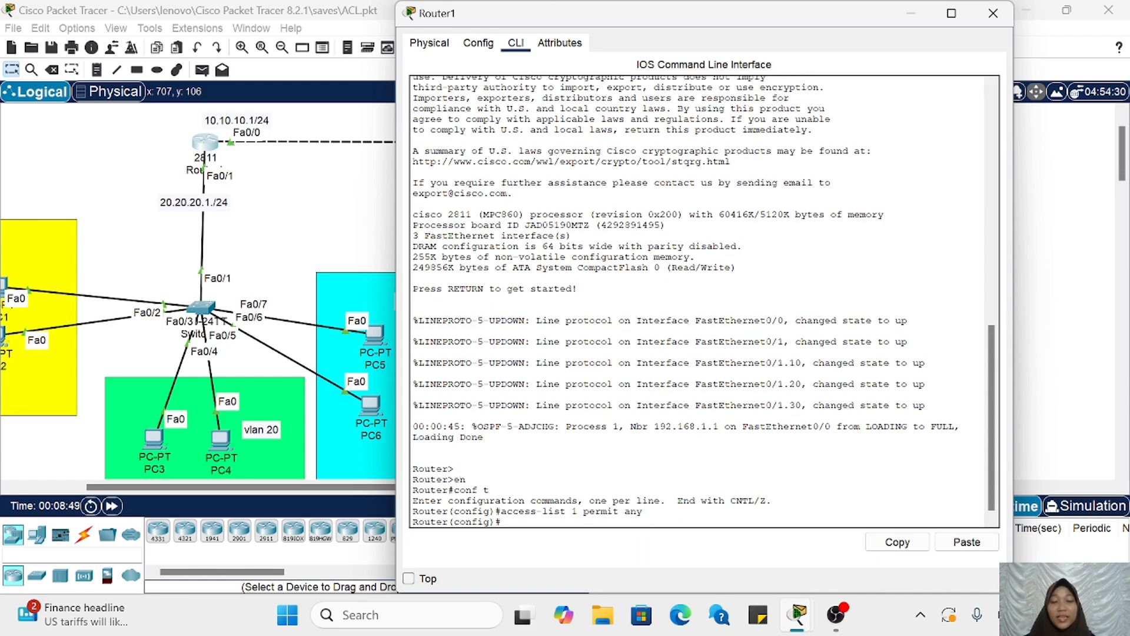
Step: Display Router1's configured access lists with do sh access-list and examine the entry
text(do sh access-list)
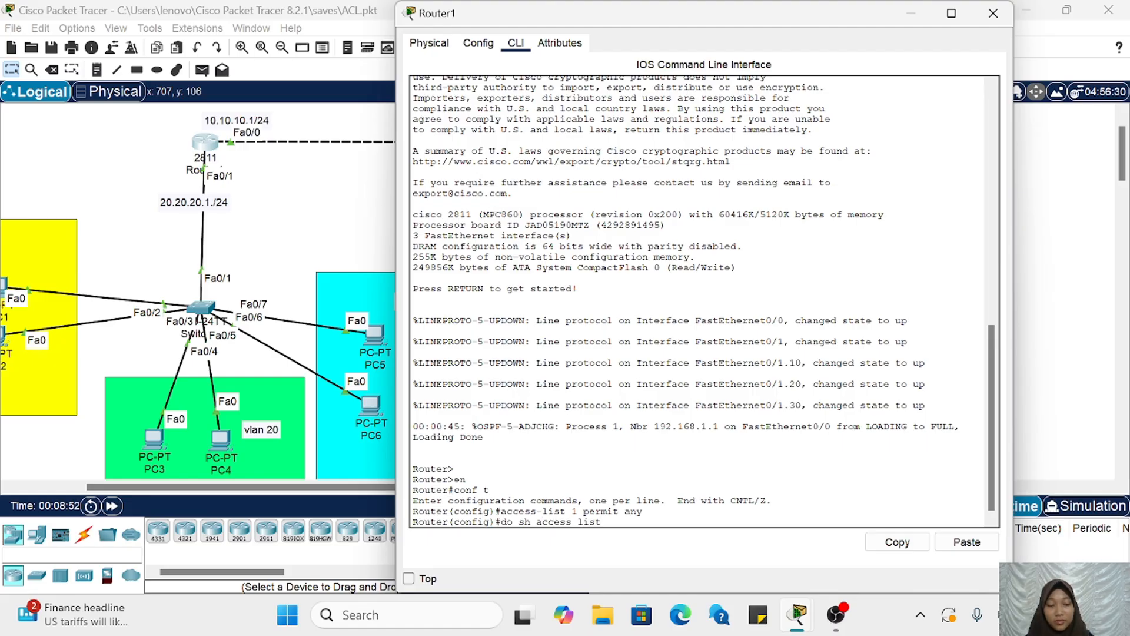
key(Tab)
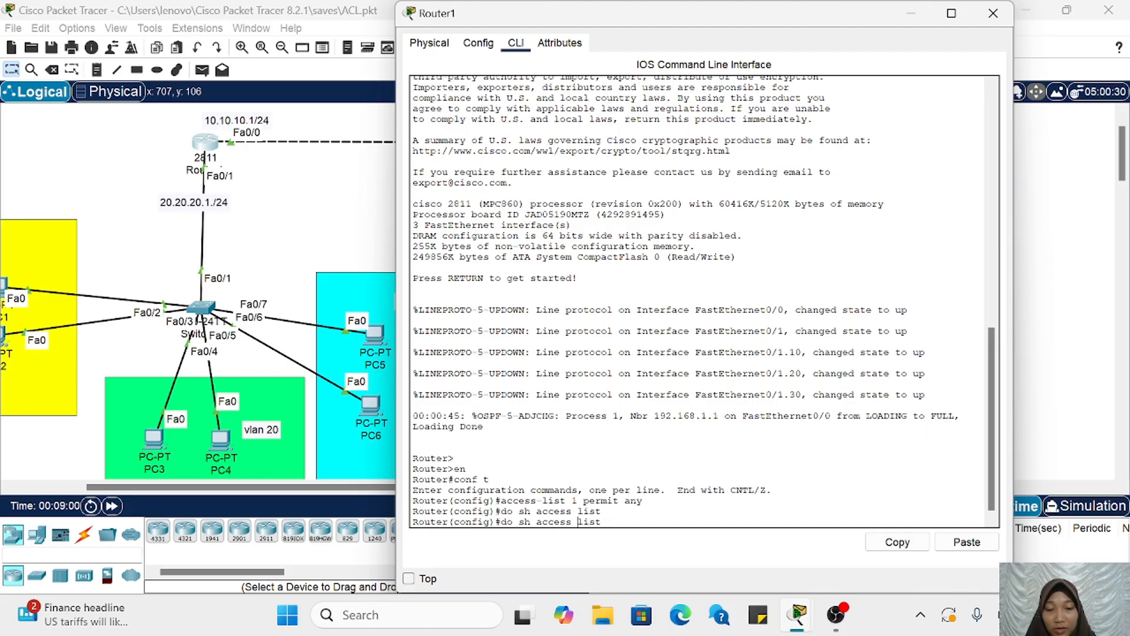
text(-)
key(Return)
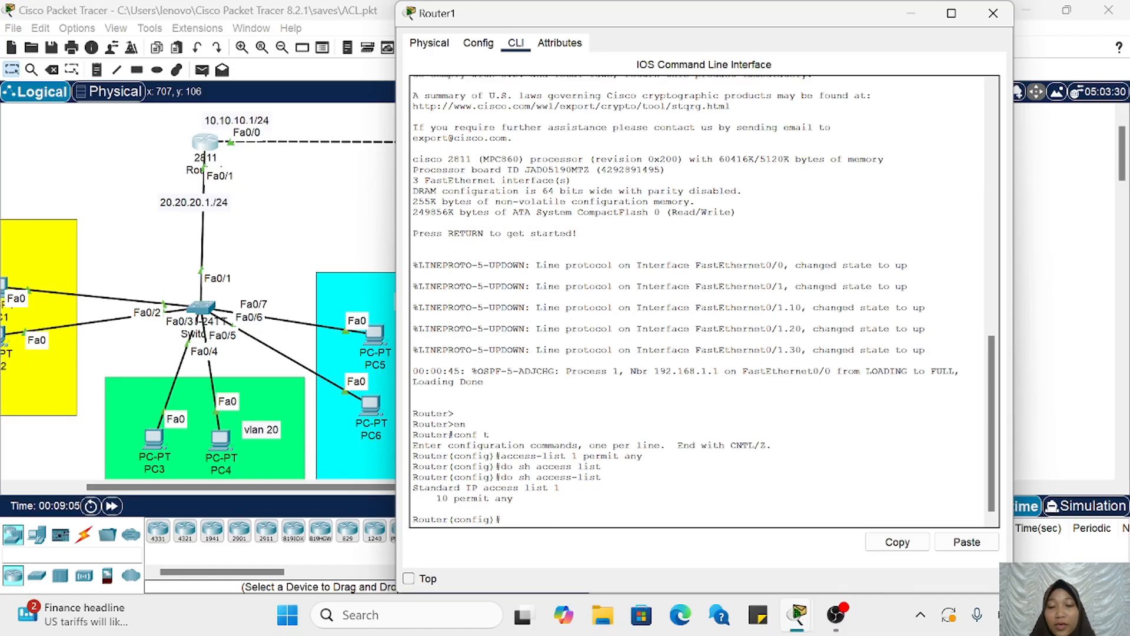
drag(436, 498, 513, 497)
click(514, 500)
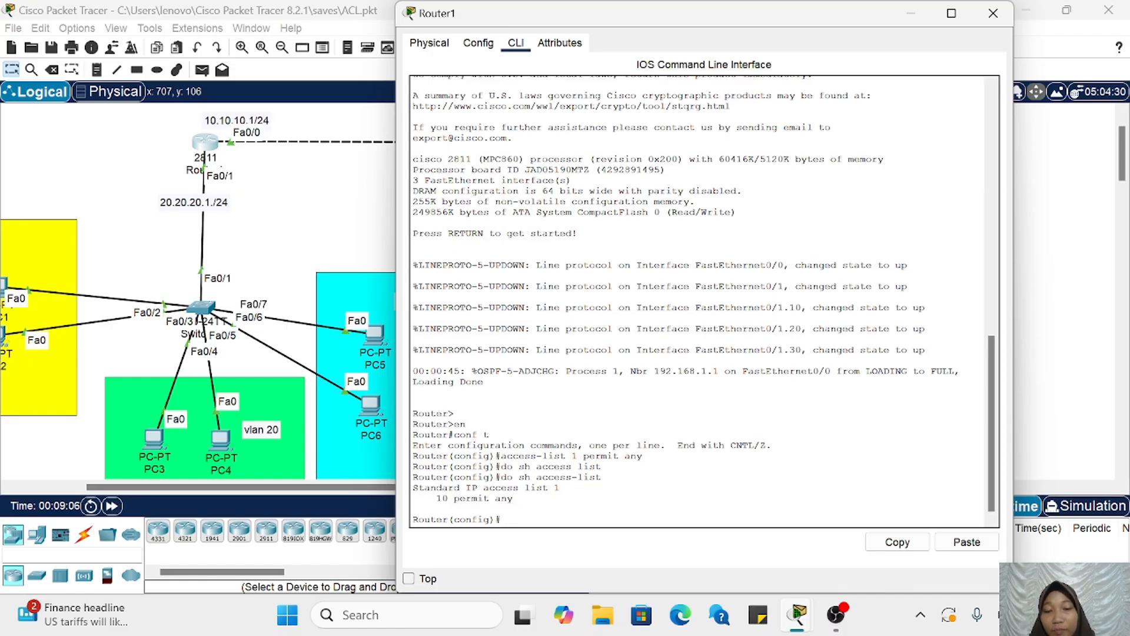
Step: Apply access list 1 inbound on Router1's FastEthernet0/1.30 subinterface with int fa0/1.30 and ip access-group 1 in
scroll(231, 343, left, 3)
scroll(231, 343, right, 5)
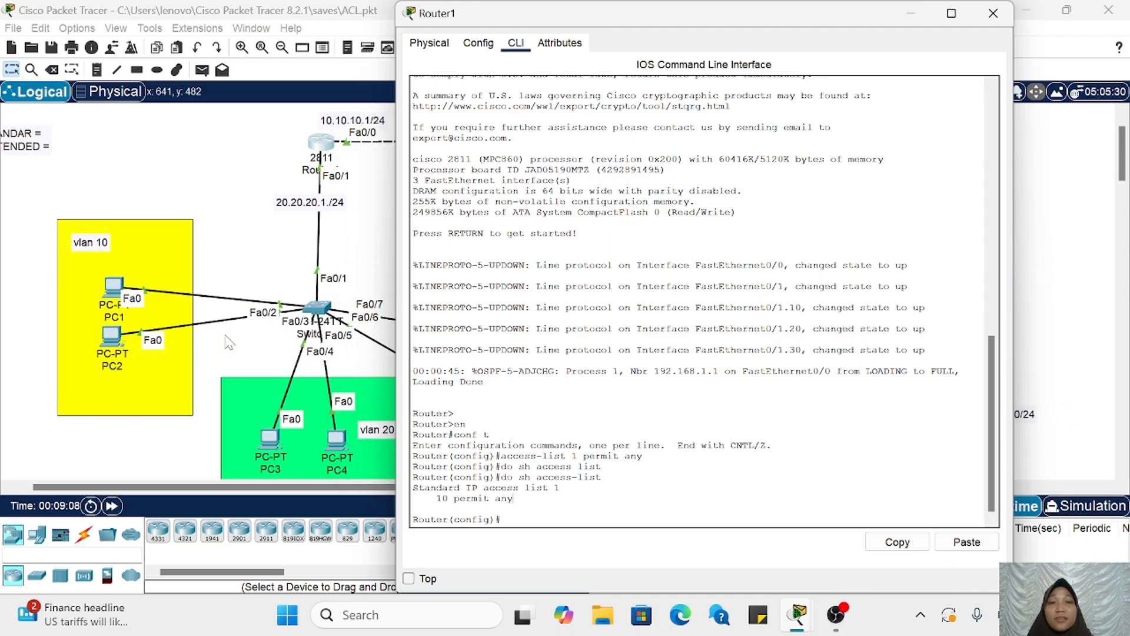
scroll(230, 342, left, 1)
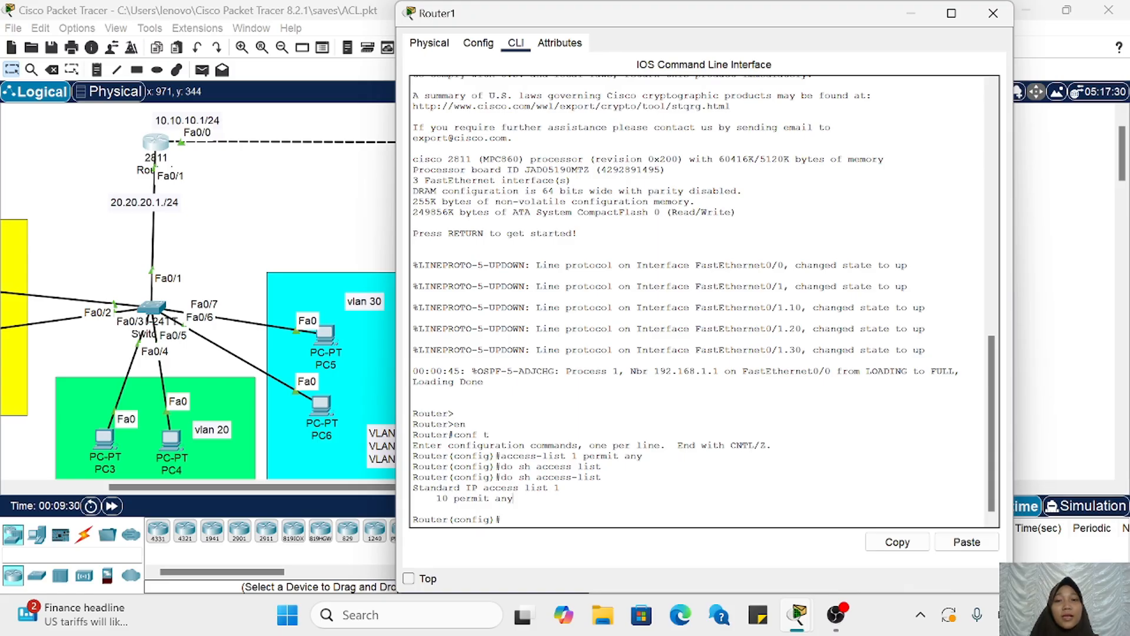
scroll(352, 362, right, 2)
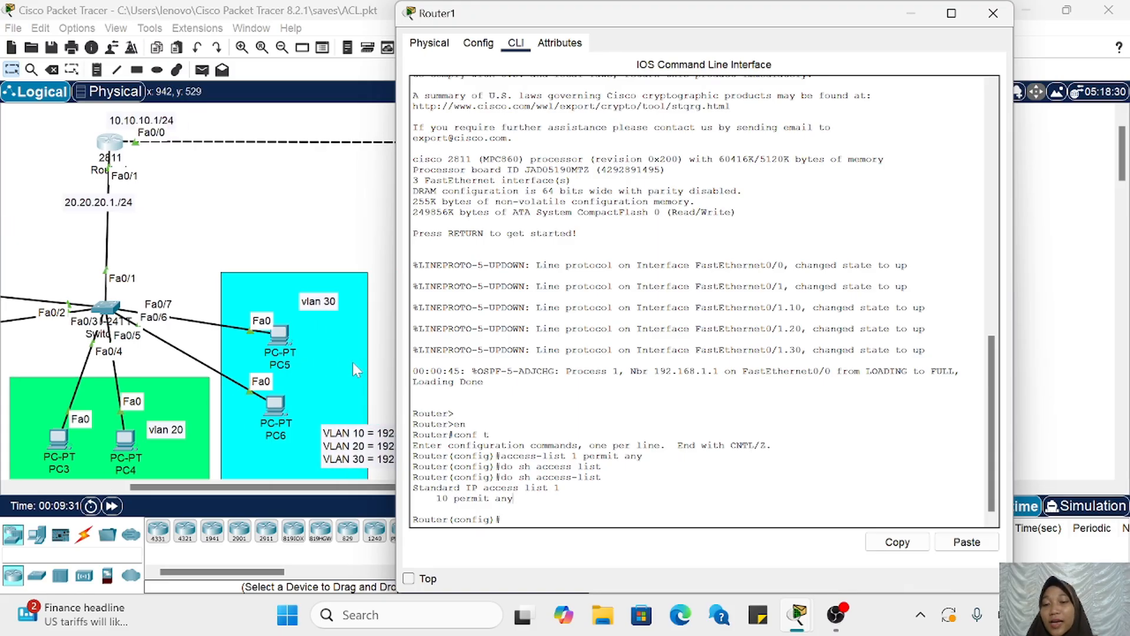
scroll(352, 362, left, 2)
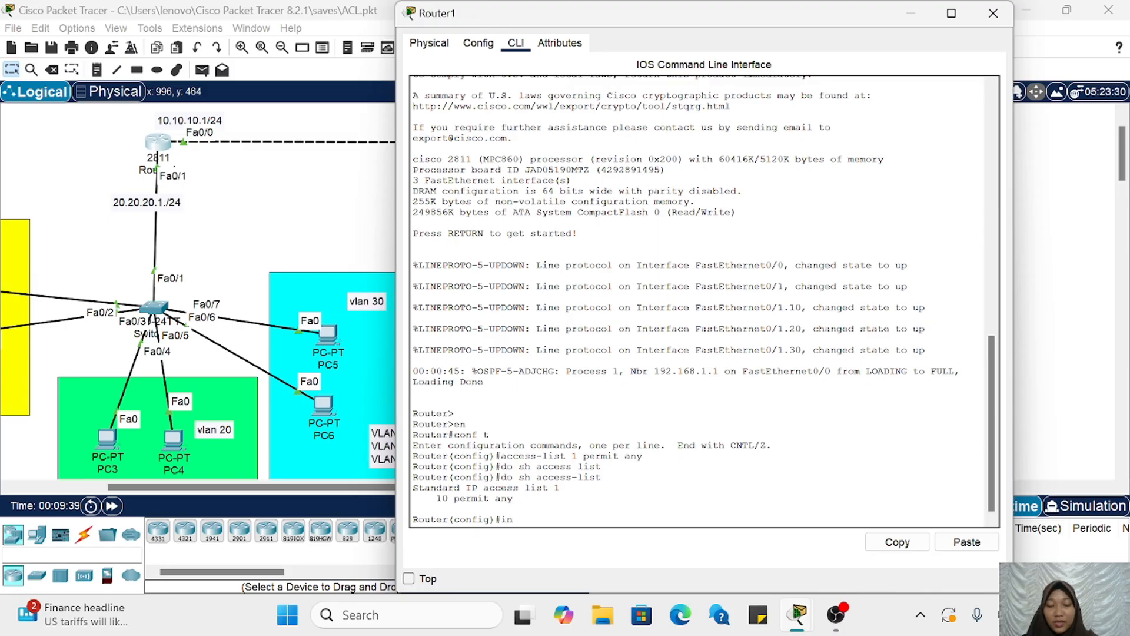
text(fa0/1)
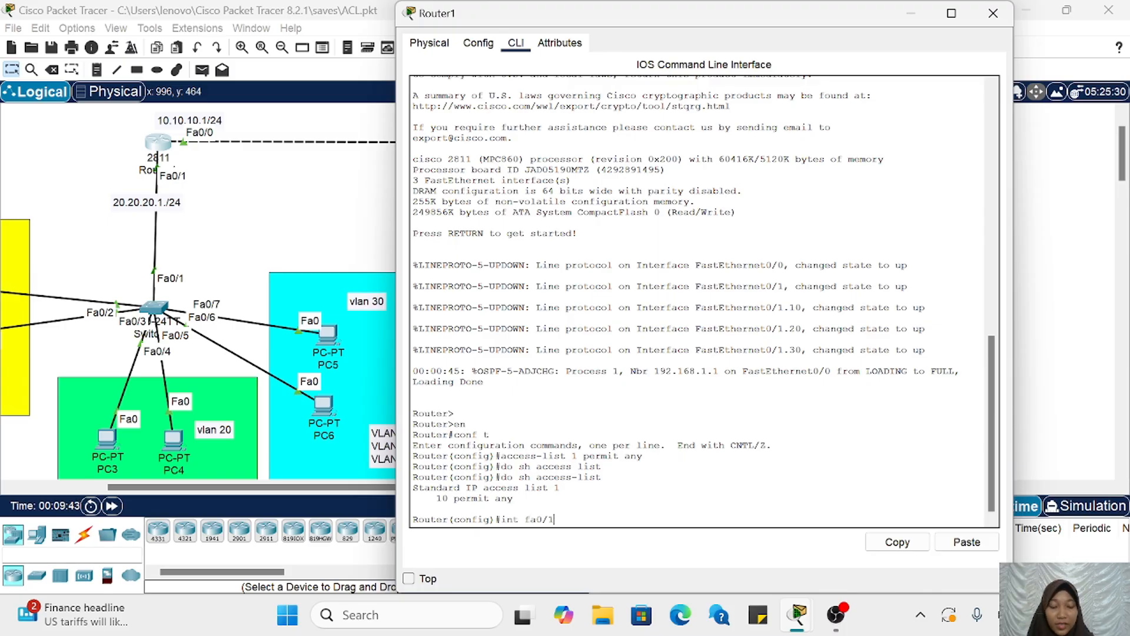
text(.30)
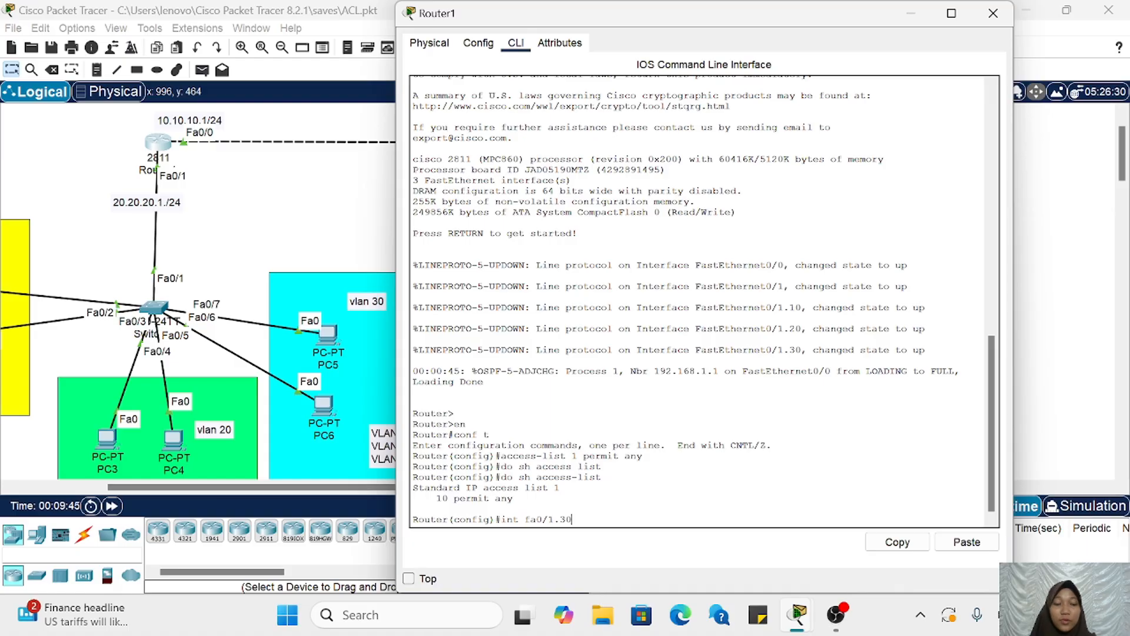
key(Return)
text(ip access-group 1 in)
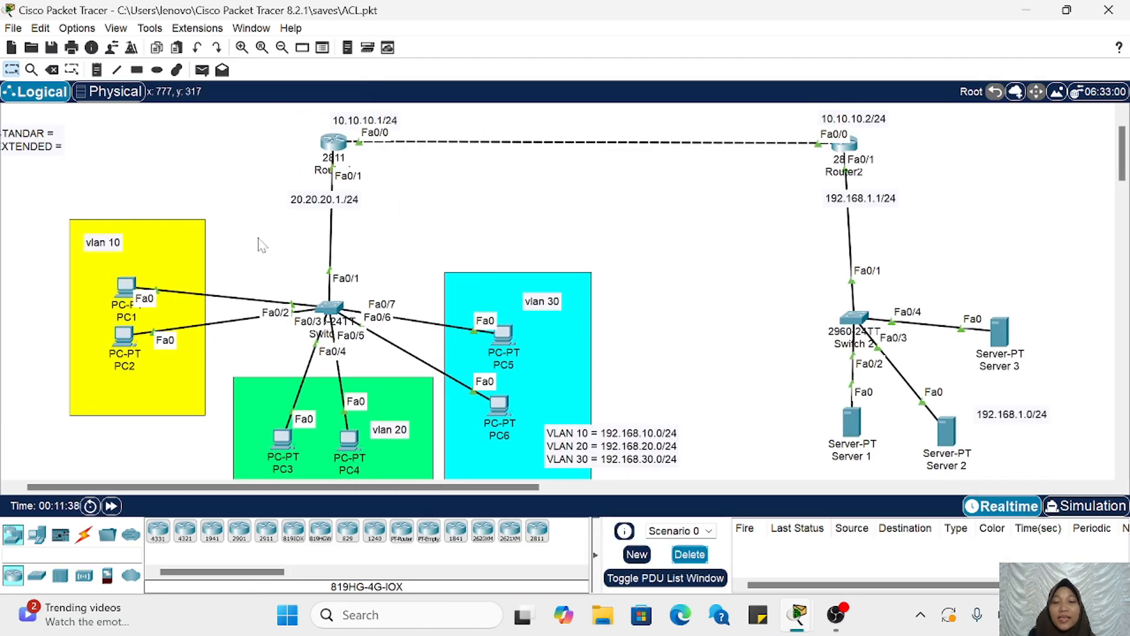
scroll(262, 245, left, 2)
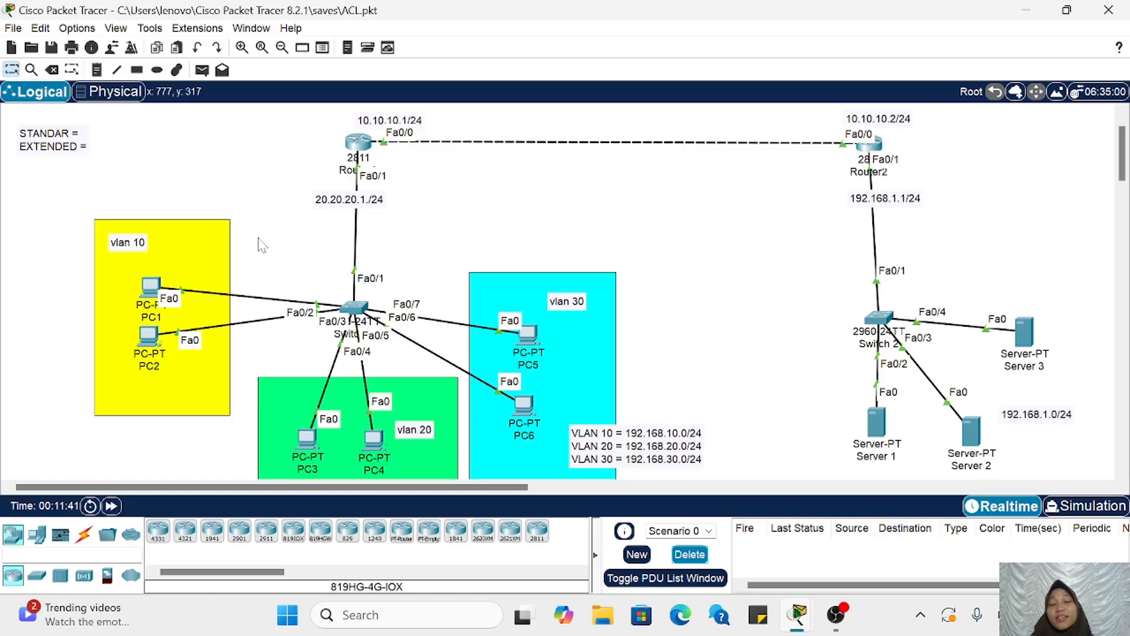
click(567, 320)
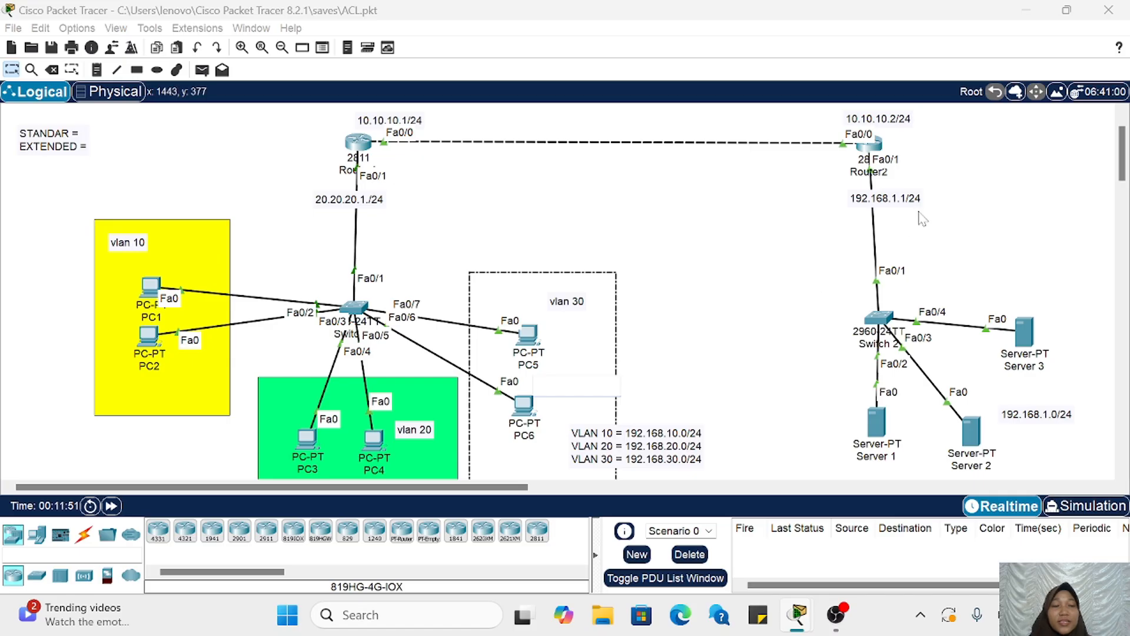
drag(825, 120, 937, 204)
click(574, 248)
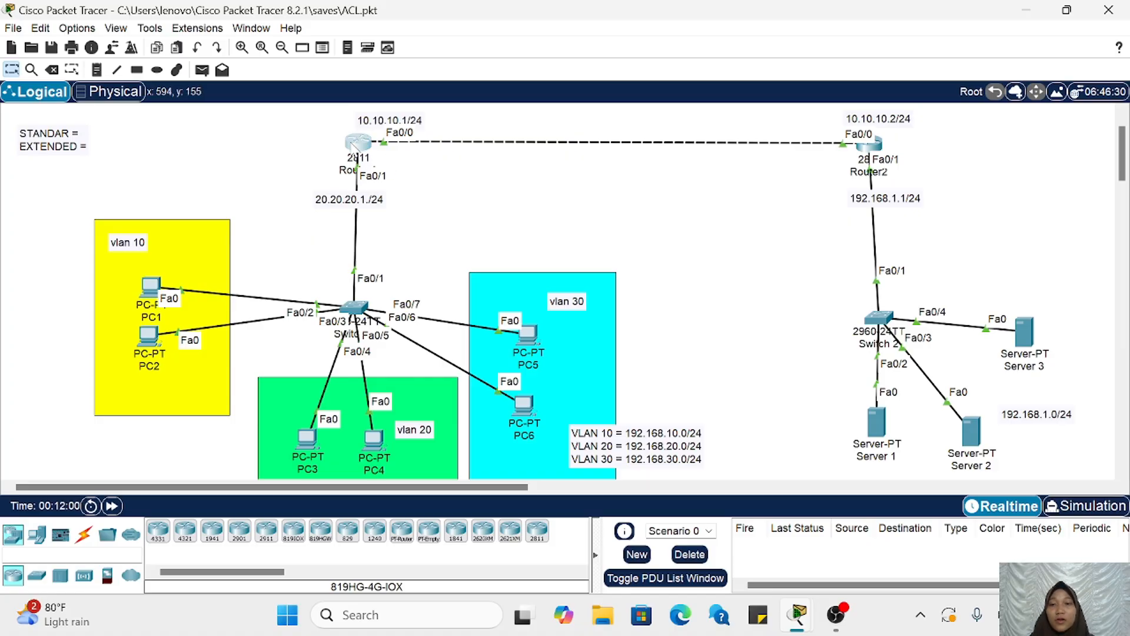
Step: Remove the inbound access list from Router1's FastEthernet0/1.30 with no ip access-group 1 in and minimize the router's window
click(358, 142)
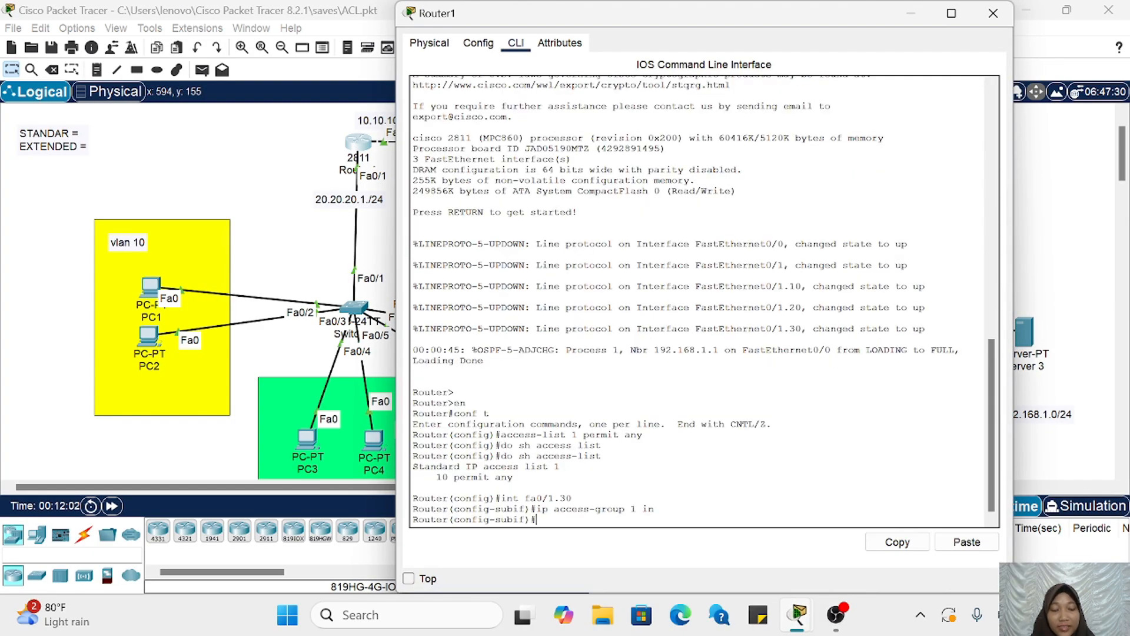
key(Up)
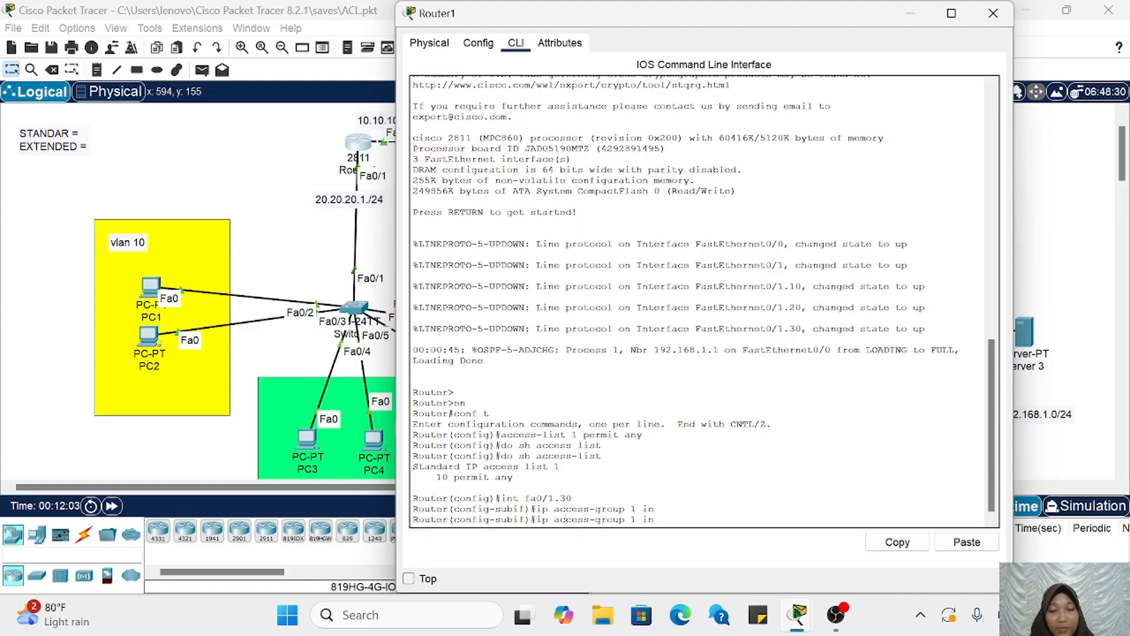
text(no)
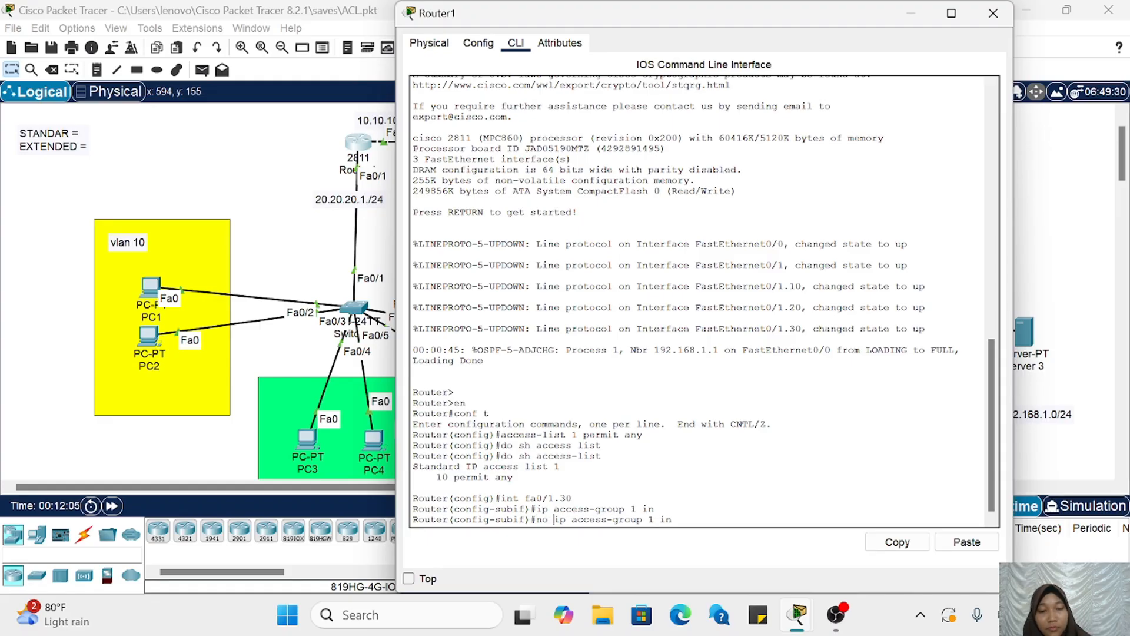
key(Return)
click(906, 14)
Step: On Router2, exit the current interface and apply access list 1 outbound on FastEthernet0/1 with ip access-group 1 out
scroll(935, 194, right, 5)
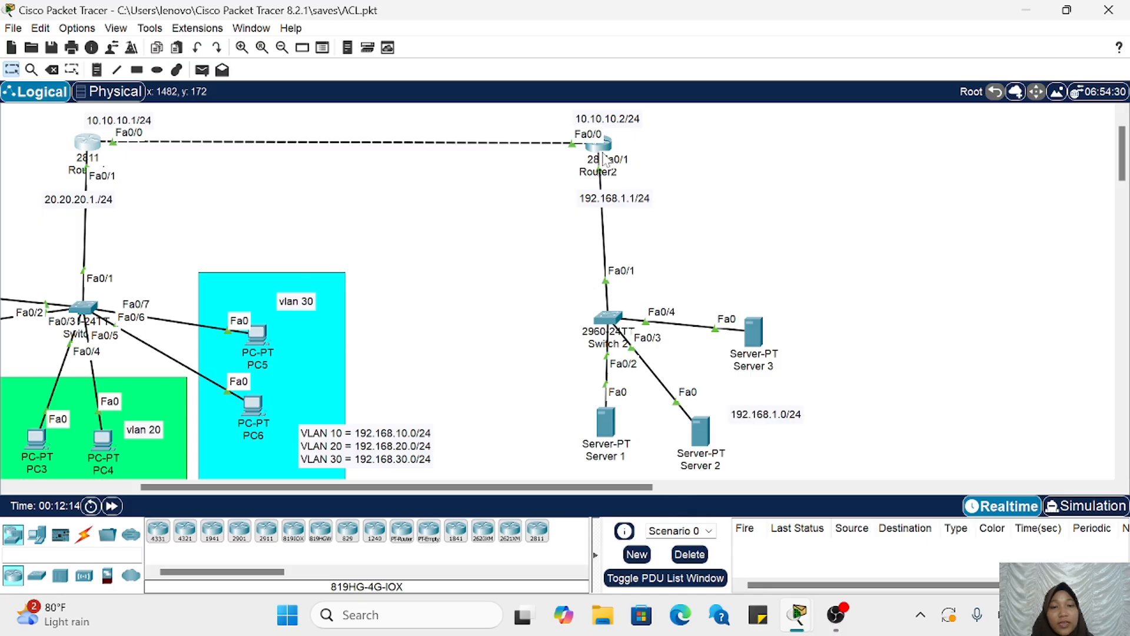
click(600, 145)
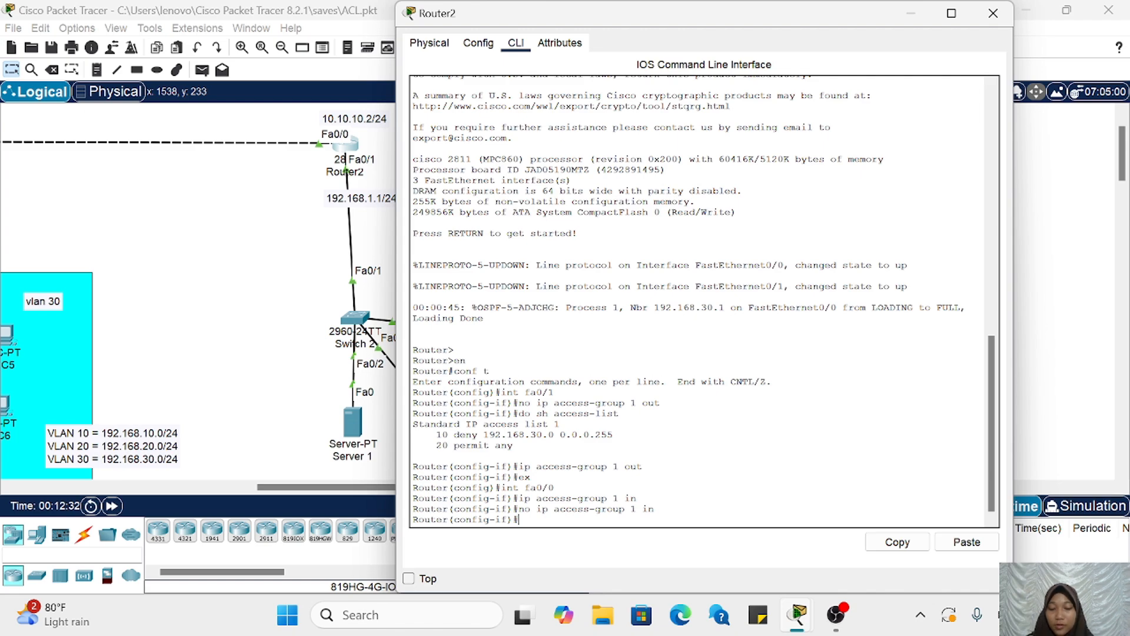
text(ex)
key(Return)
text(int f)
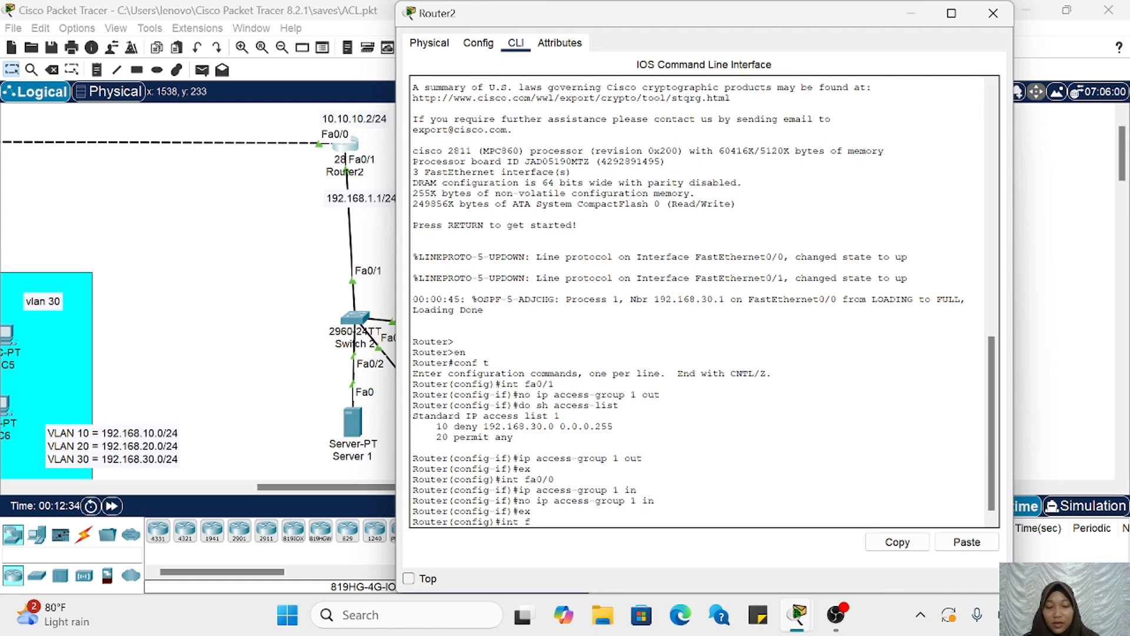
text(a0/1)
key(Return)
text(ip )
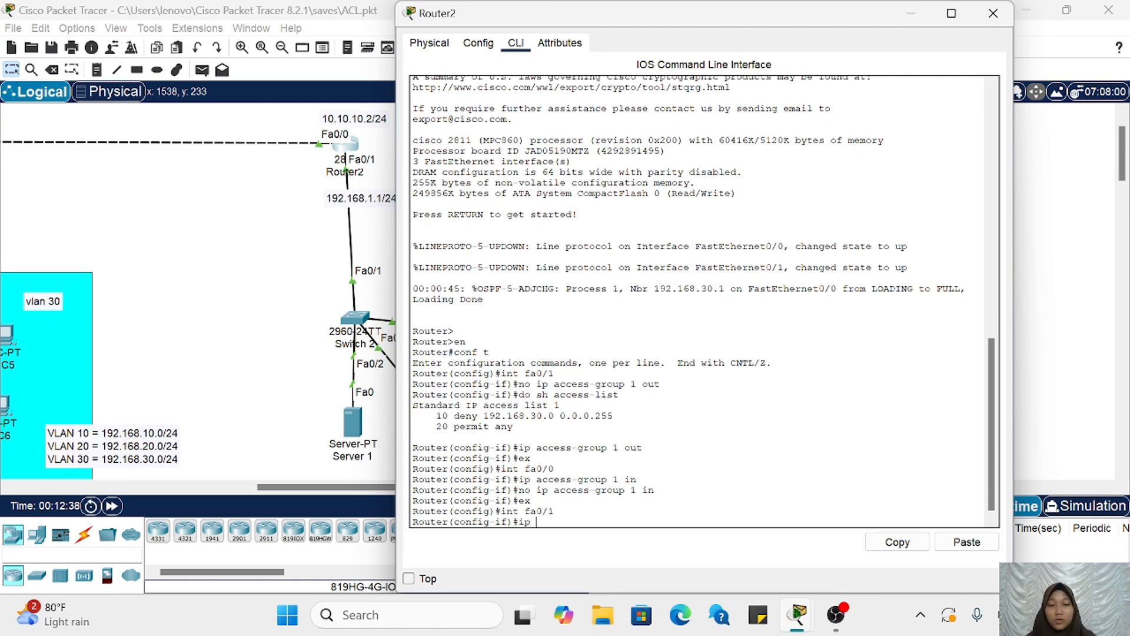
text(access-gr)
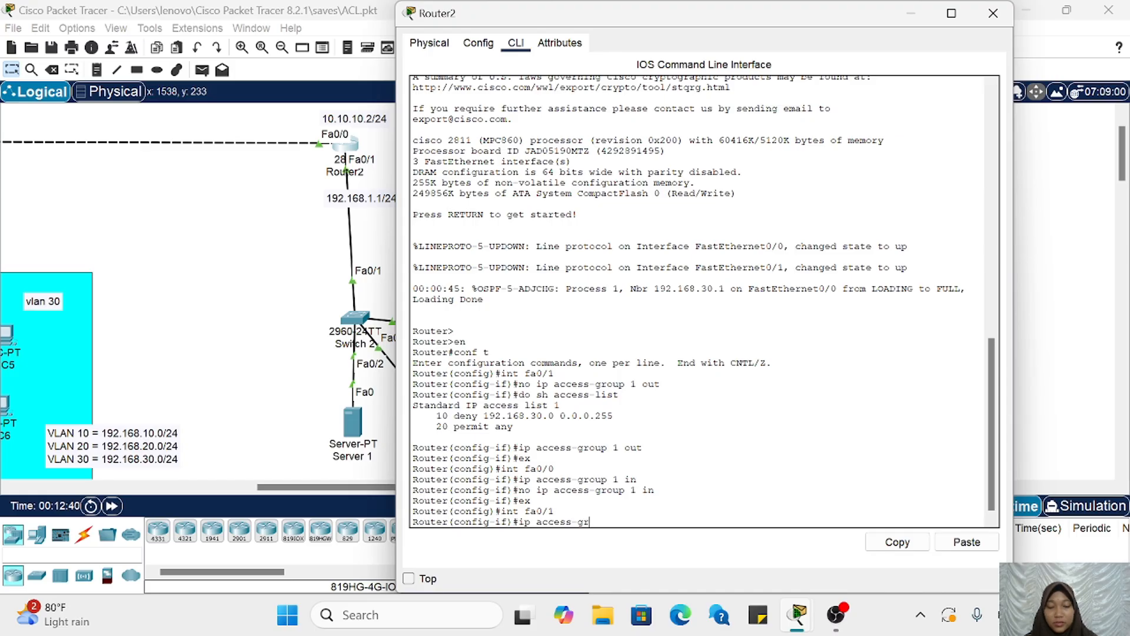
text(oup 1 o)
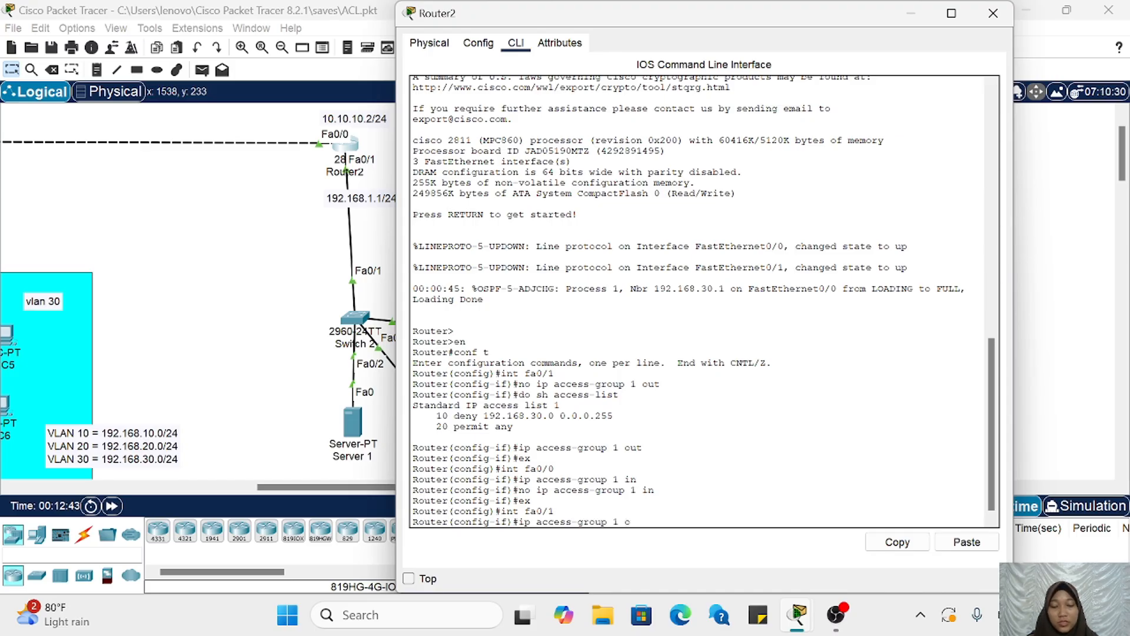
text(ut)
key(Return)
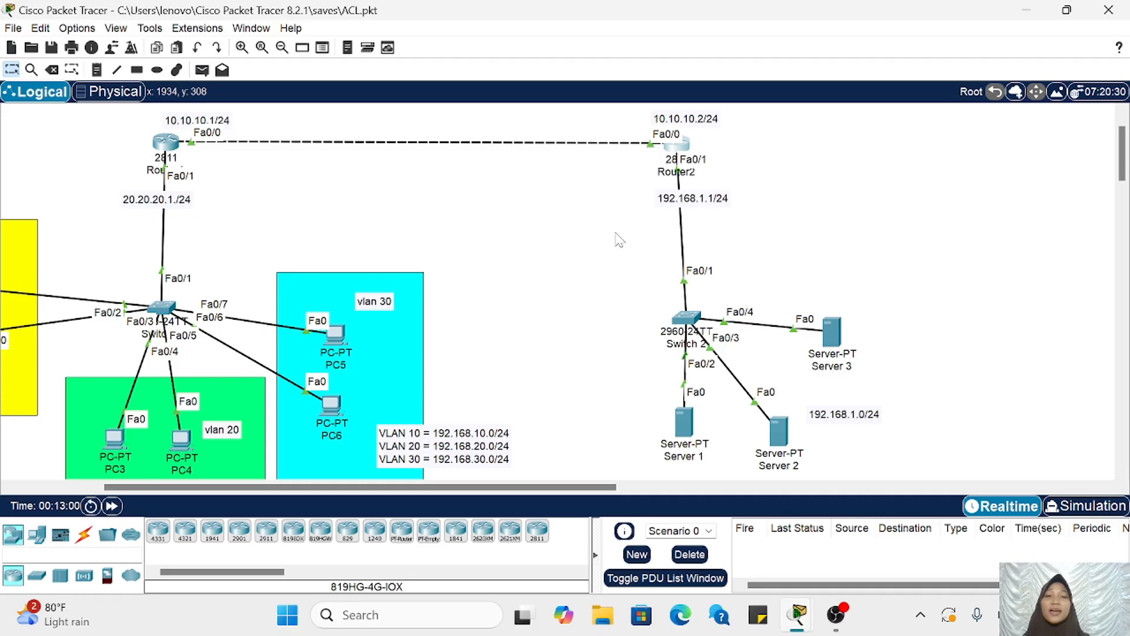
scroll(618, 238, left, 5)
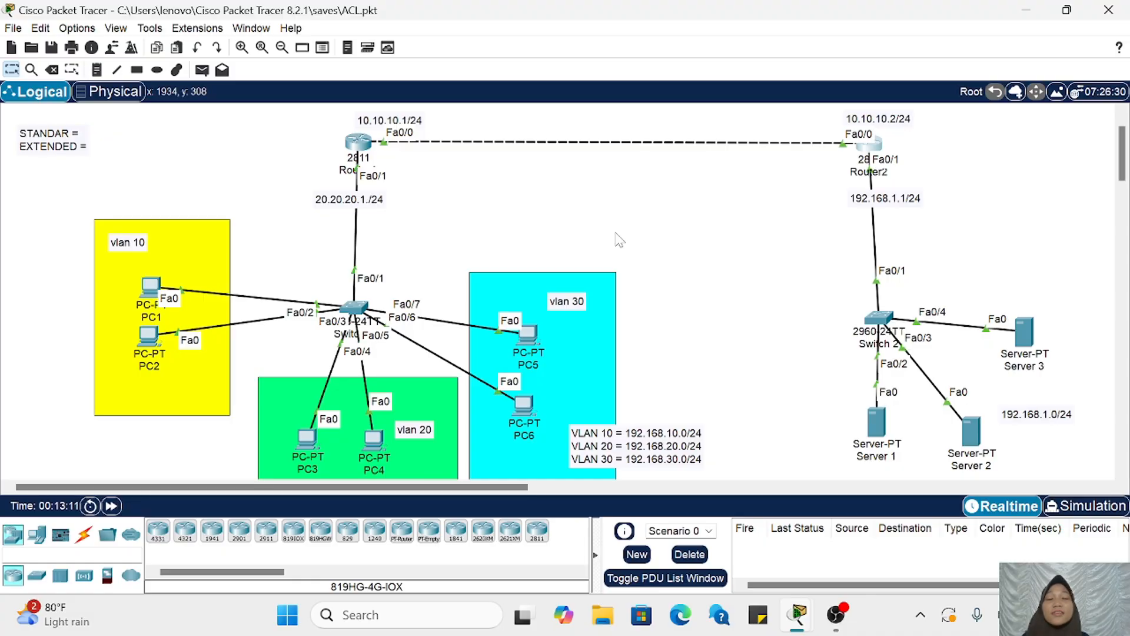
scroll(618, 239, right, 2)
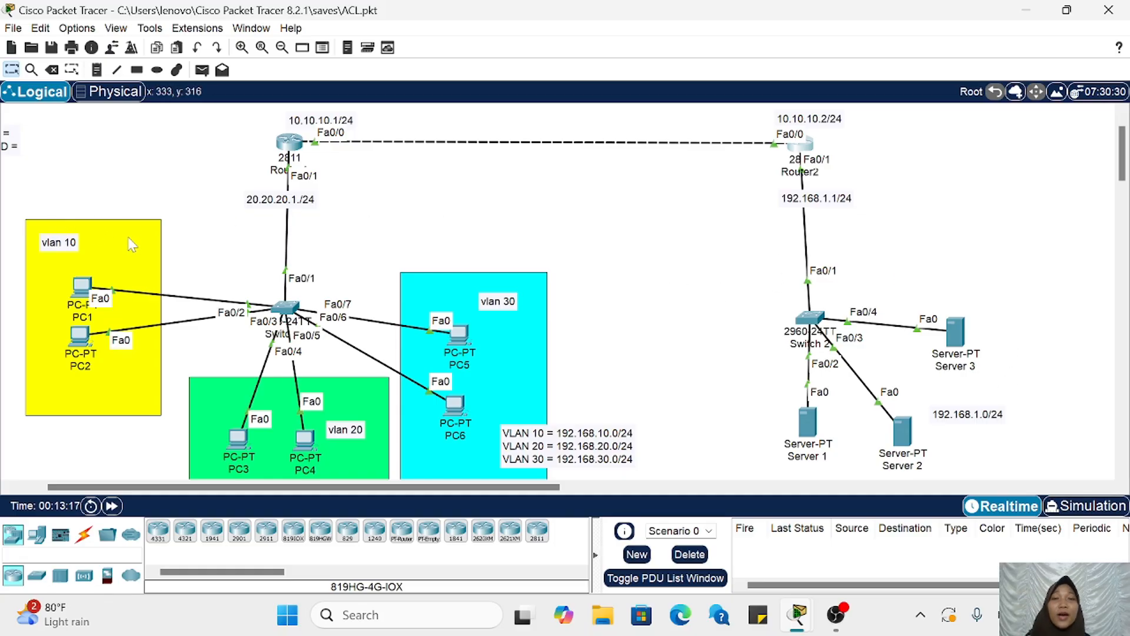
mouse_move(115, 270)
mouse_down()
mouse_move(104, 272)
mouse_move(113, 272)
mouse_up()
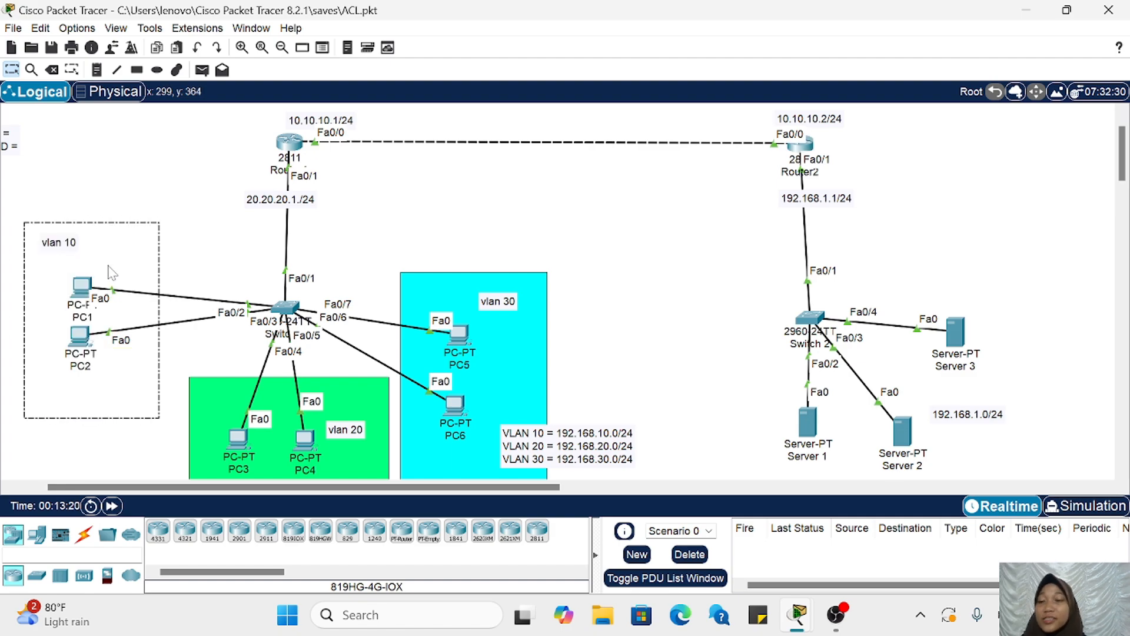
click(187, 223)
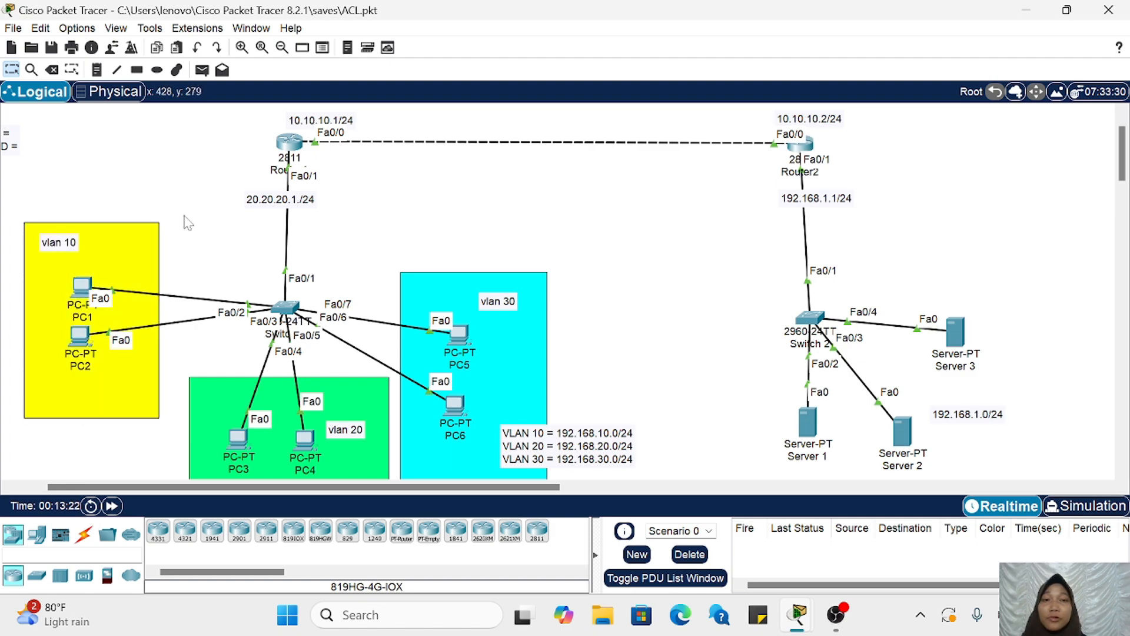
scroll(656, 235, right, 4)
scroll(657, 235, left, 2)
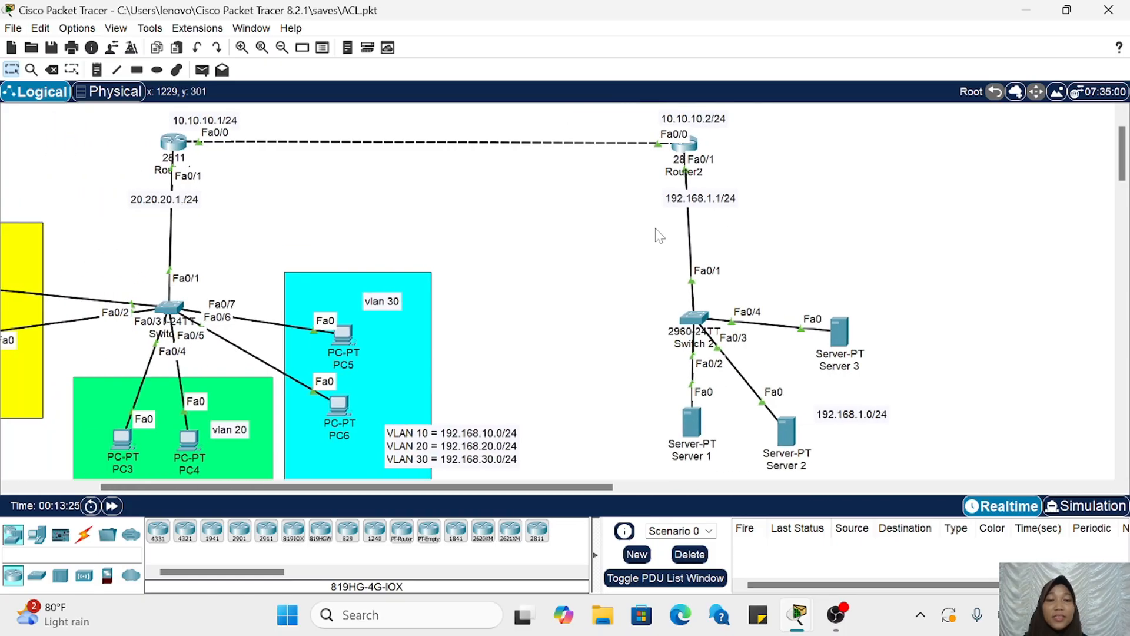
Step: Reopen Router2's command line and return to global configuration mode with ex
click(684, 143)
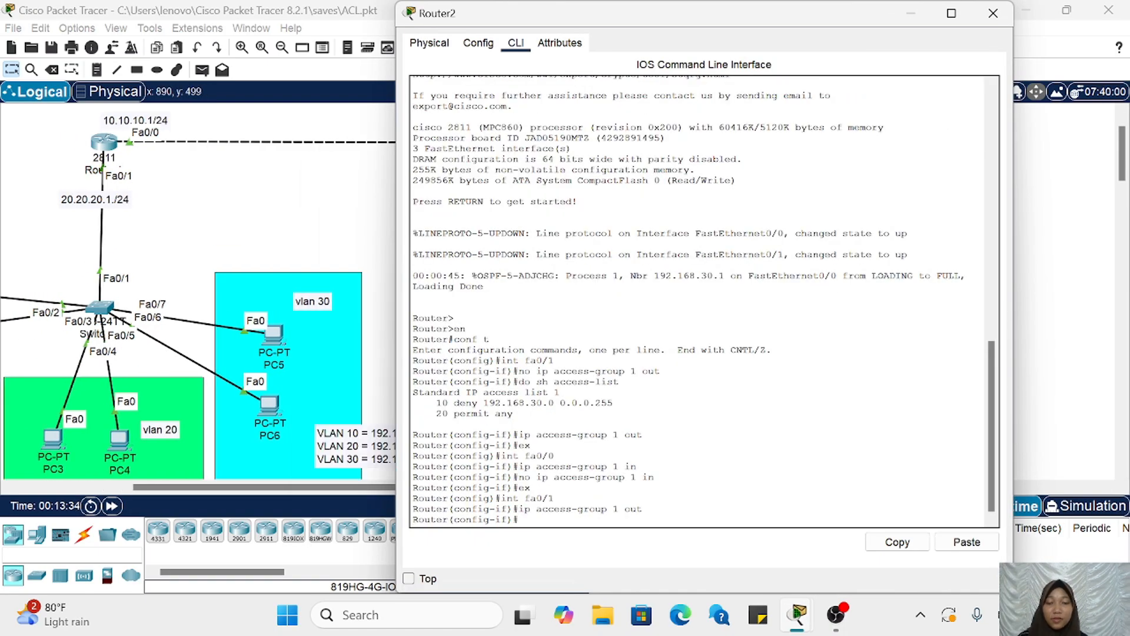
text(ex)
key(Return)
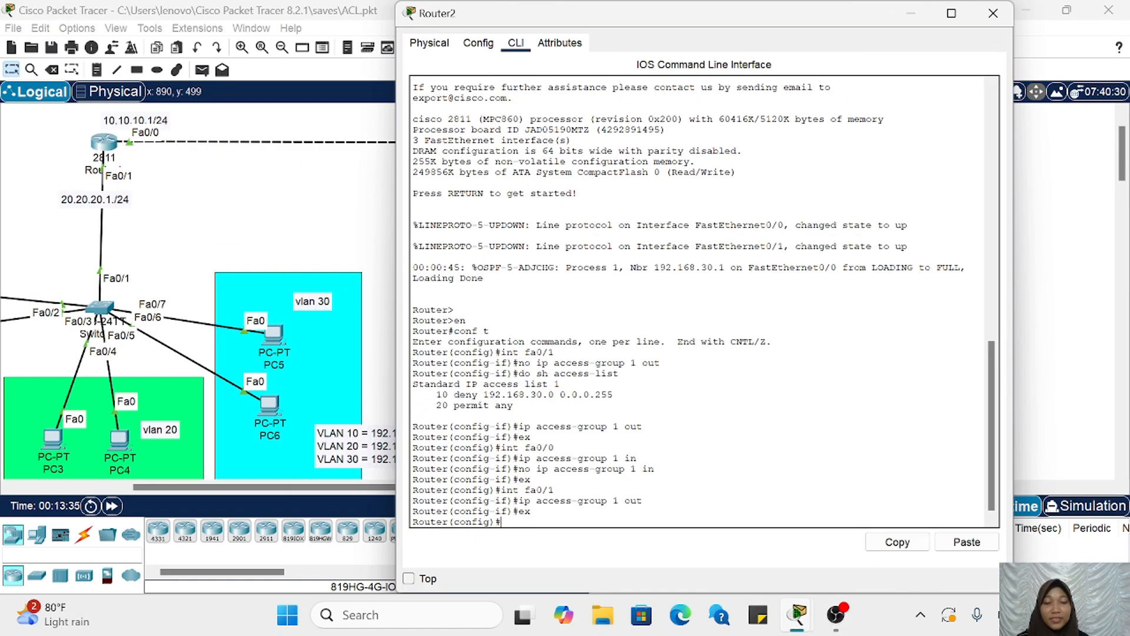
key(Return)
key(Return)
key(Return)
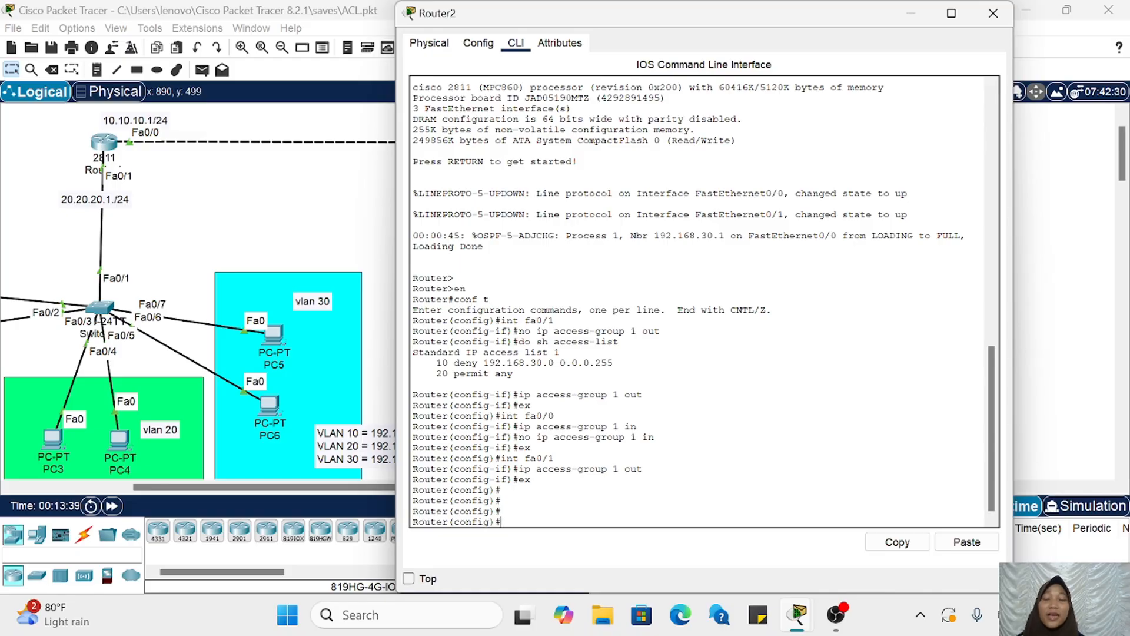
Step: Display the source options for a deny entry with access-list 1 deny ? on Router2 and examine the single-host option
text(access-)
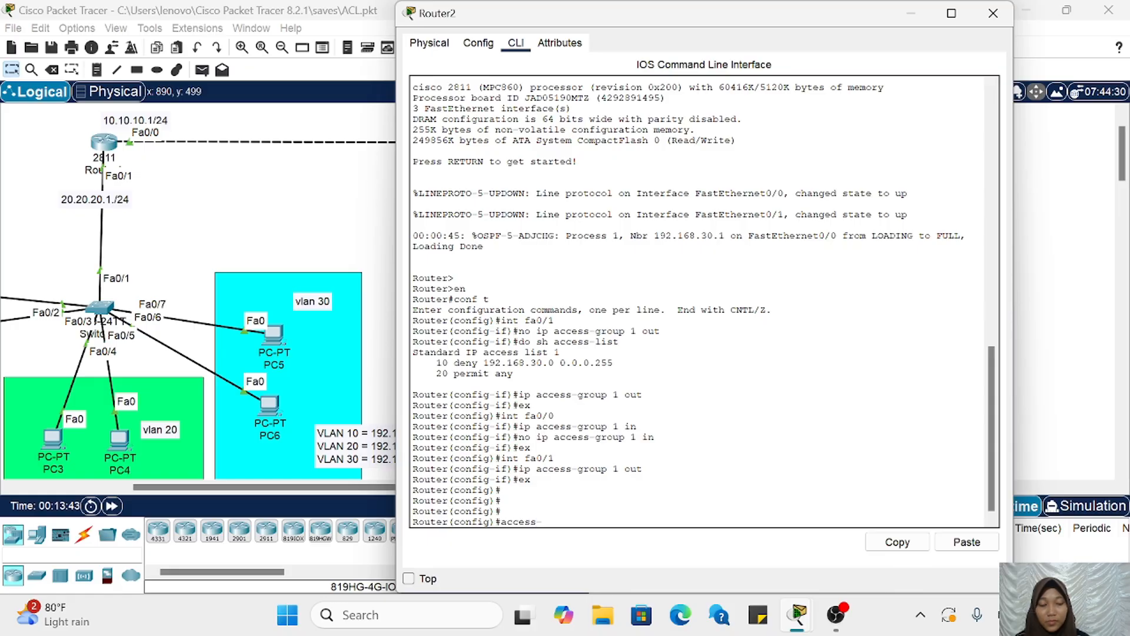
text( lis)
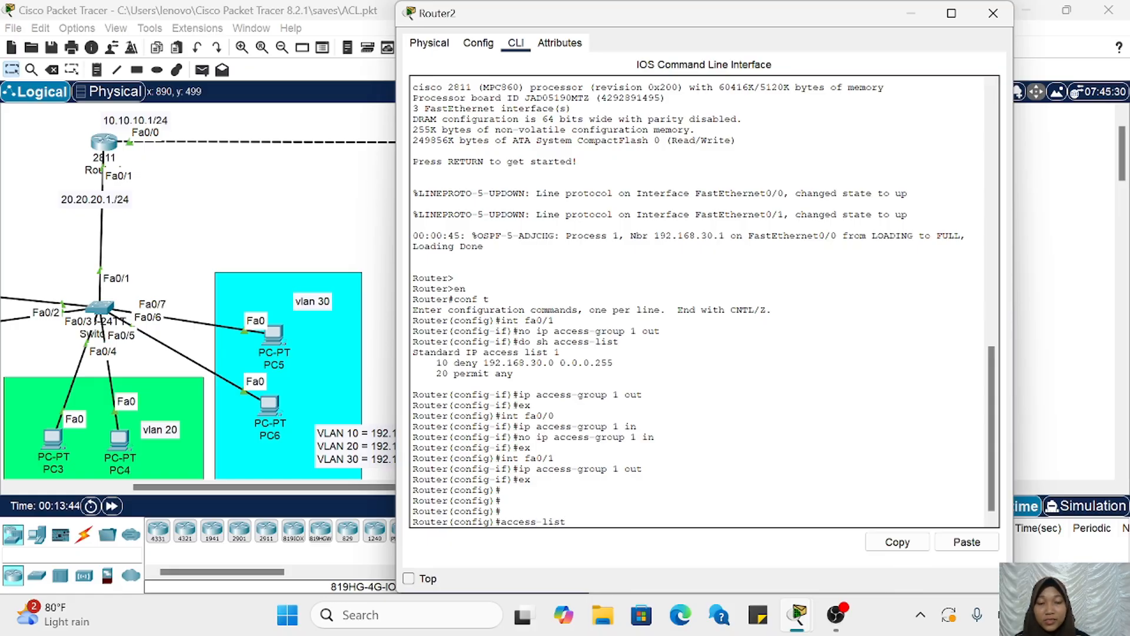
text(t 1)
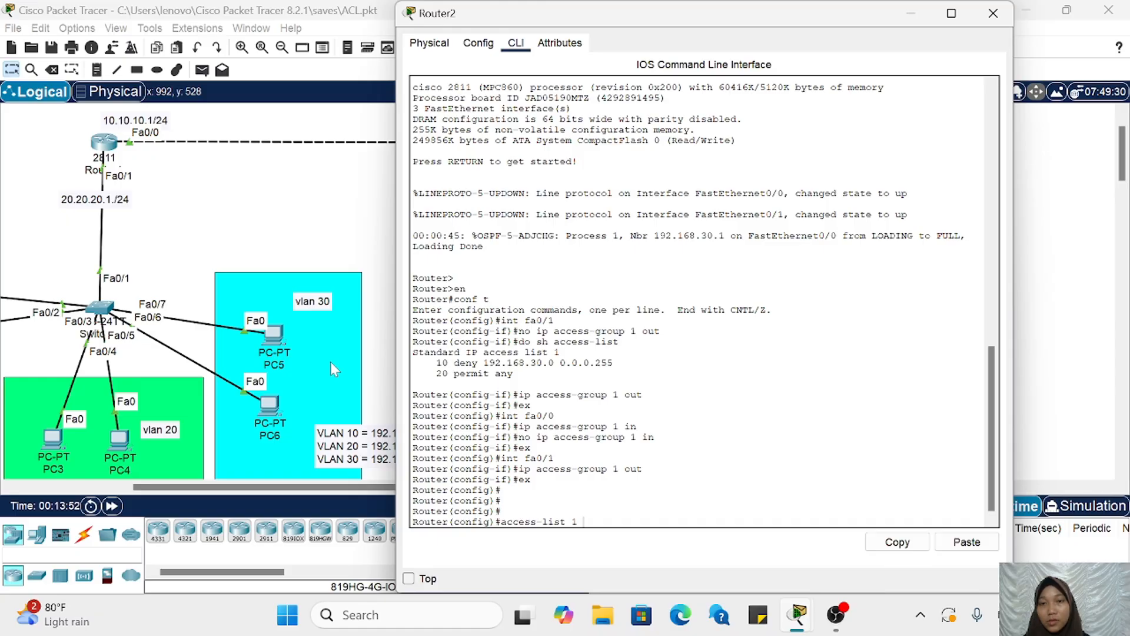
scroll(330, 361, right, 7)
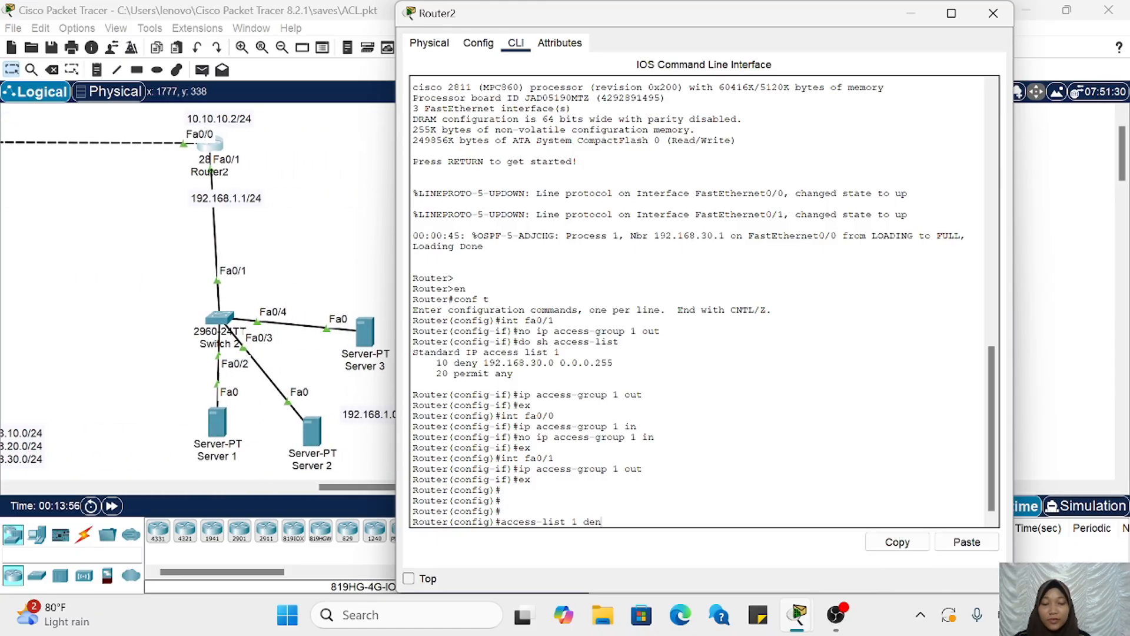
text(y)
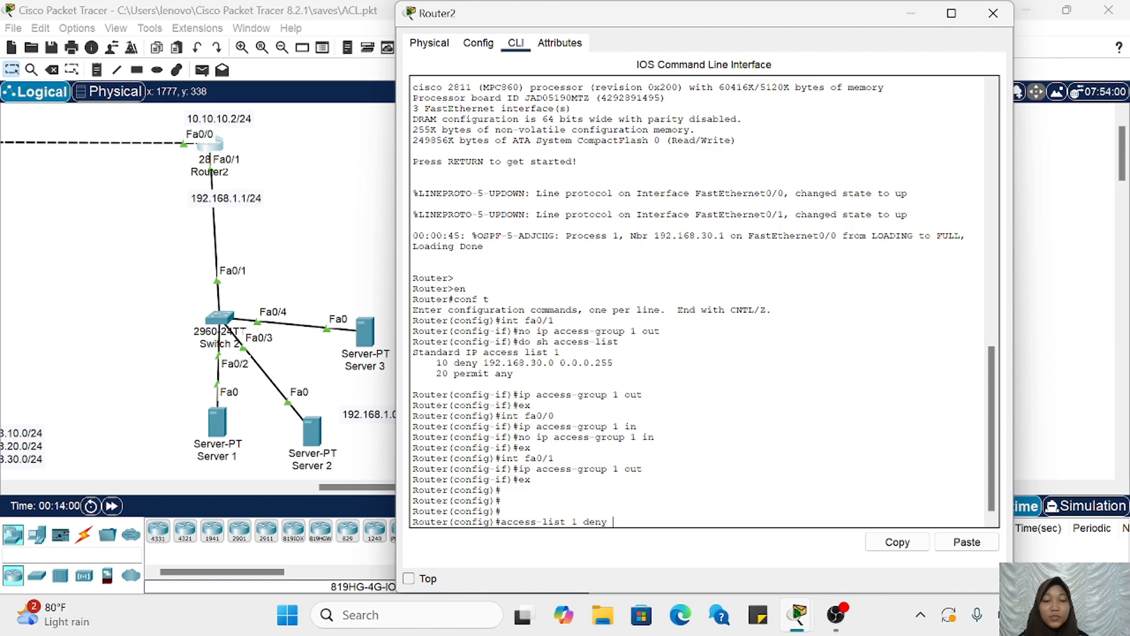
text( ?)
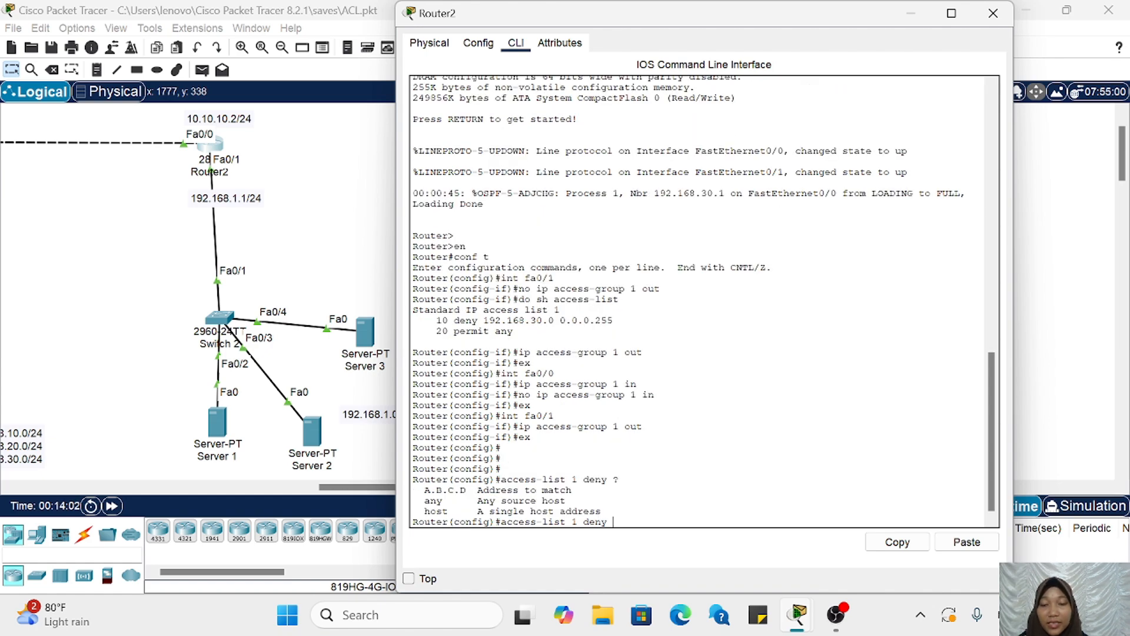
drag(419, 511, 601, 511)
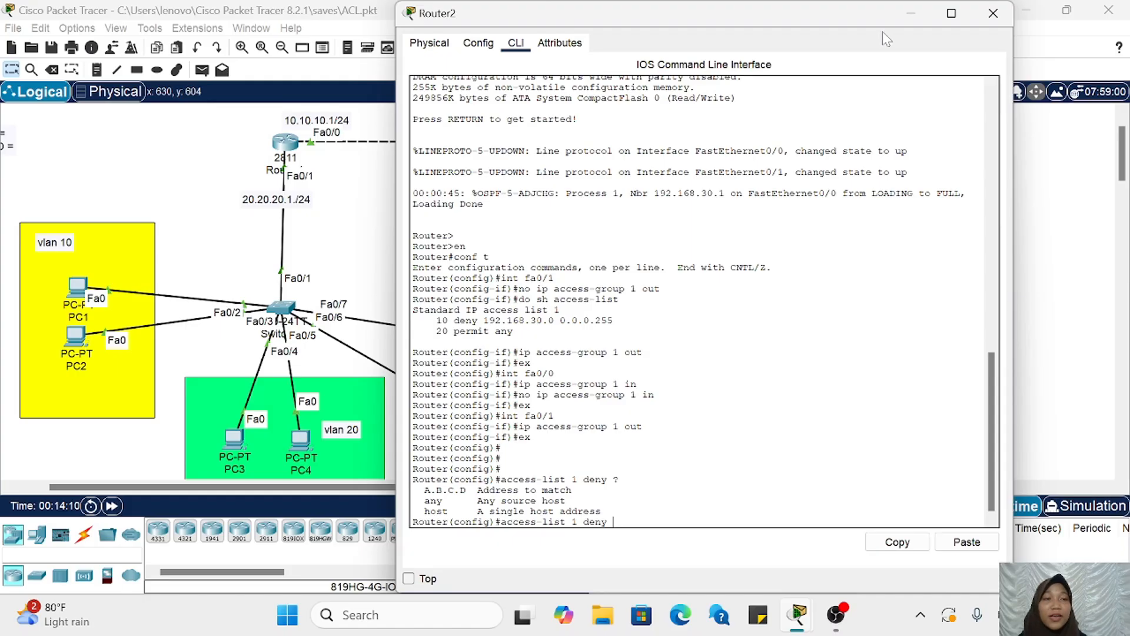
Step: Check PC2's IPv4 address in its IP configuration, leaving it unchanged, and return to Router2's command line
click(912, 12)
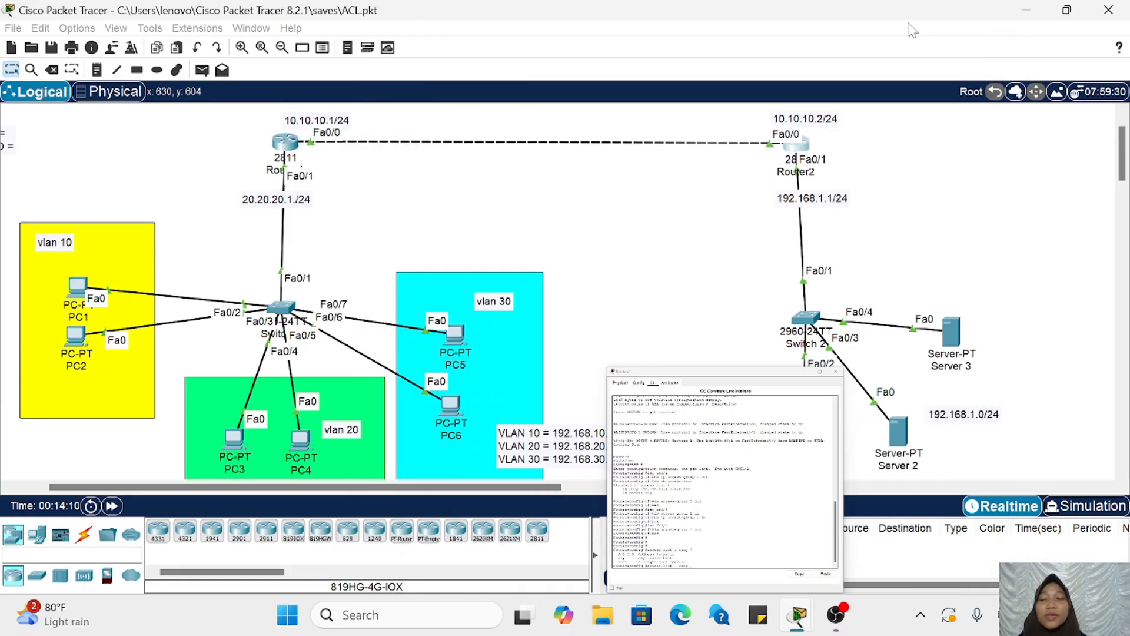
click(76, 338)
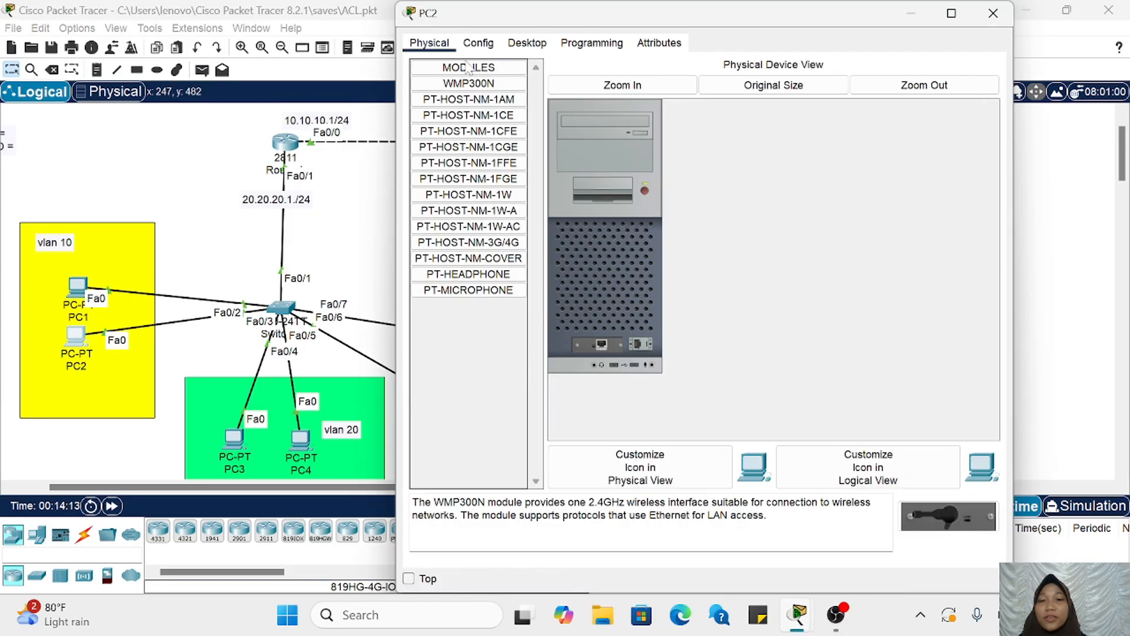
click(526, 43)
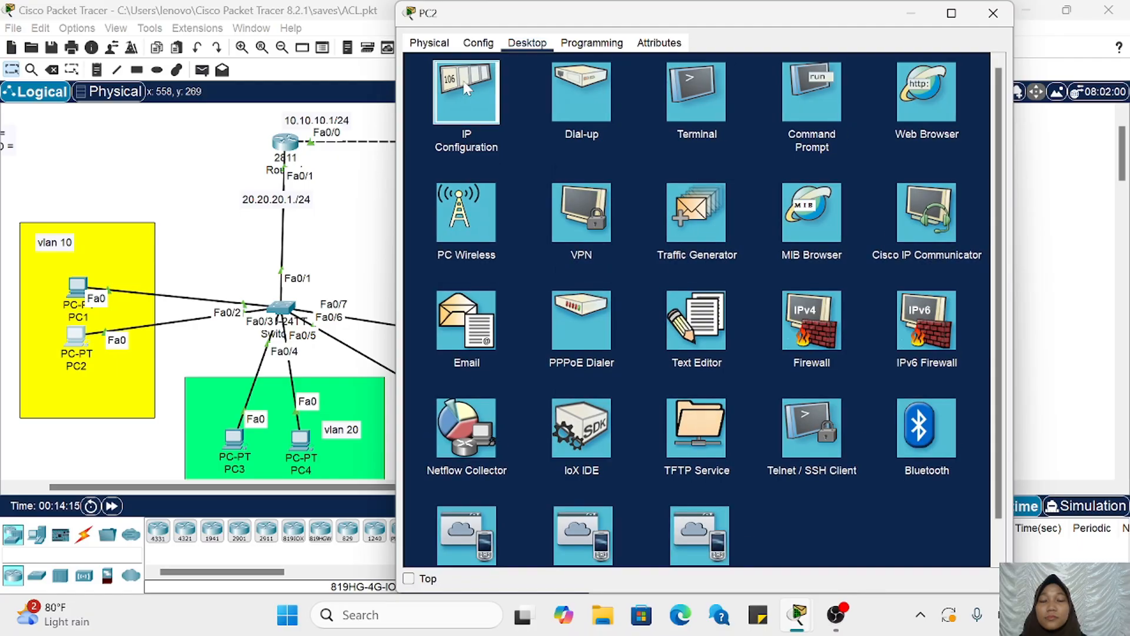
click(467, 88)
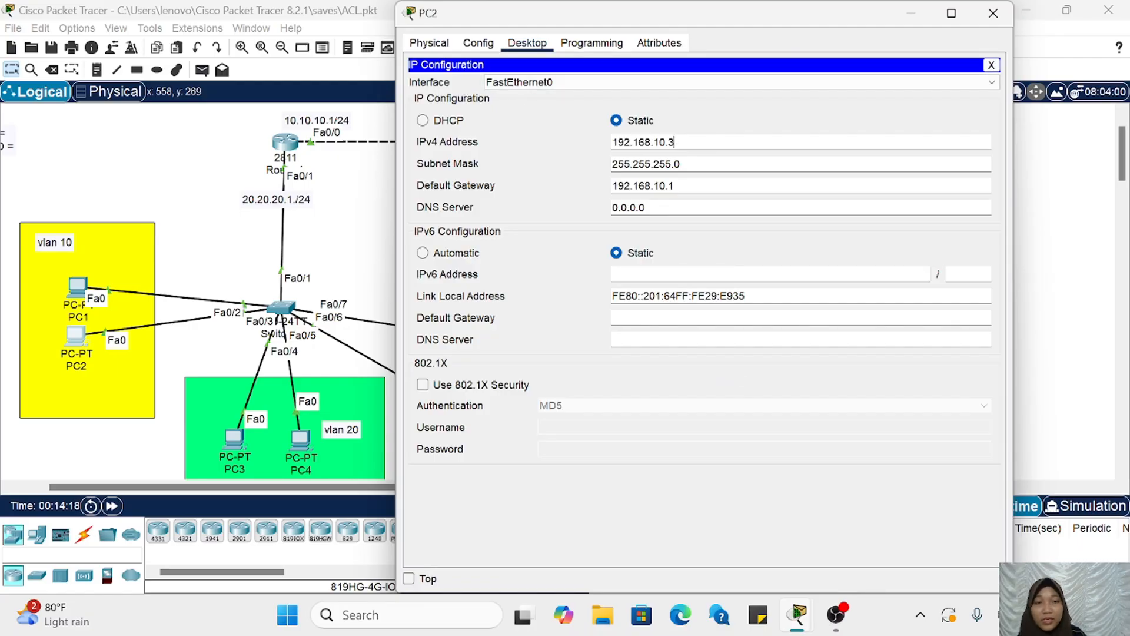
key(ctrl+a)
text(c)
key(ctrl+z)
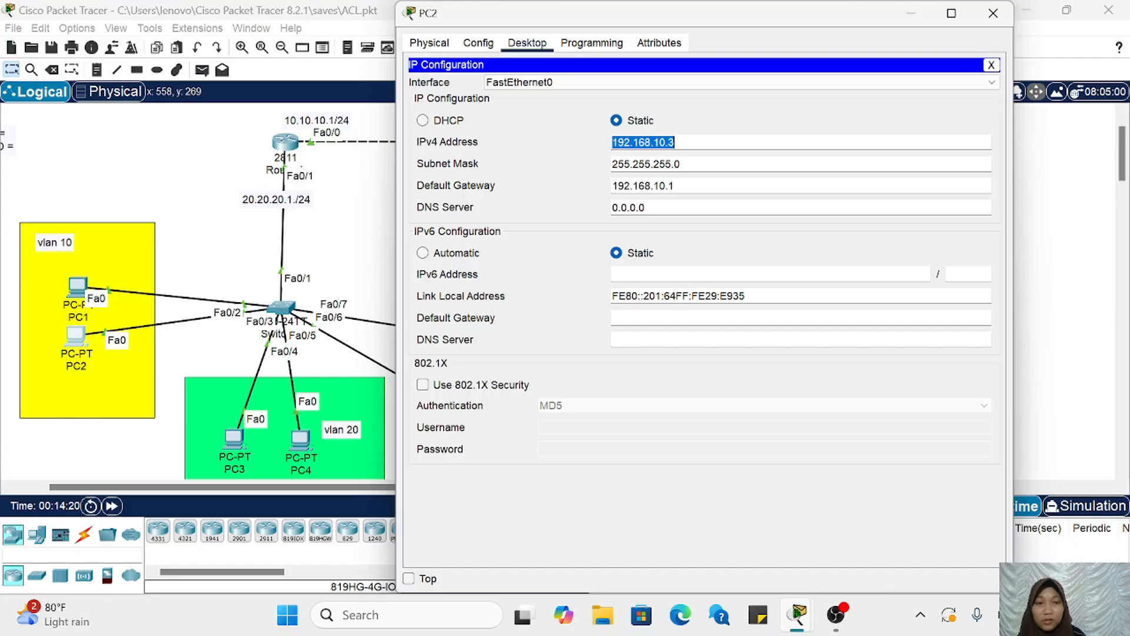
click(706, 143)
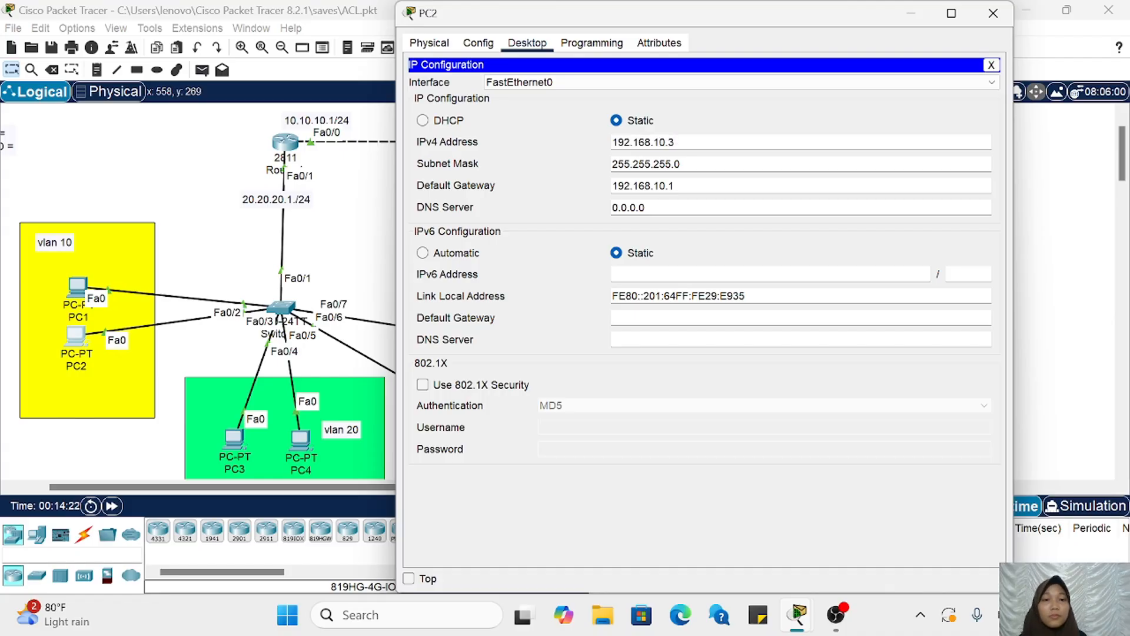
click(905, 16)
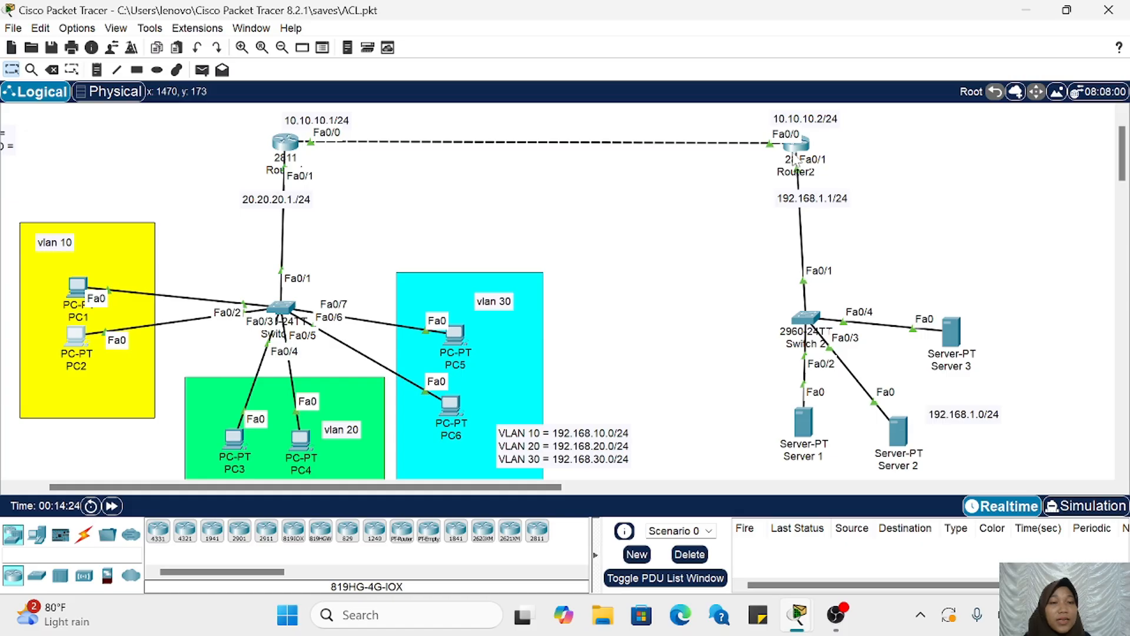
click(795, 154)
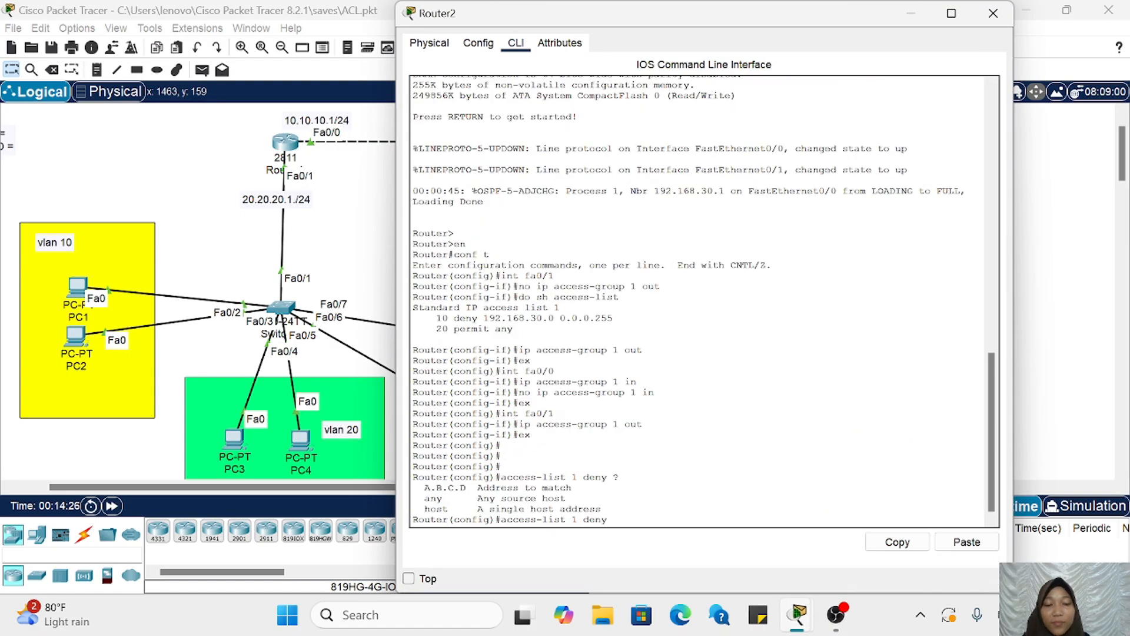
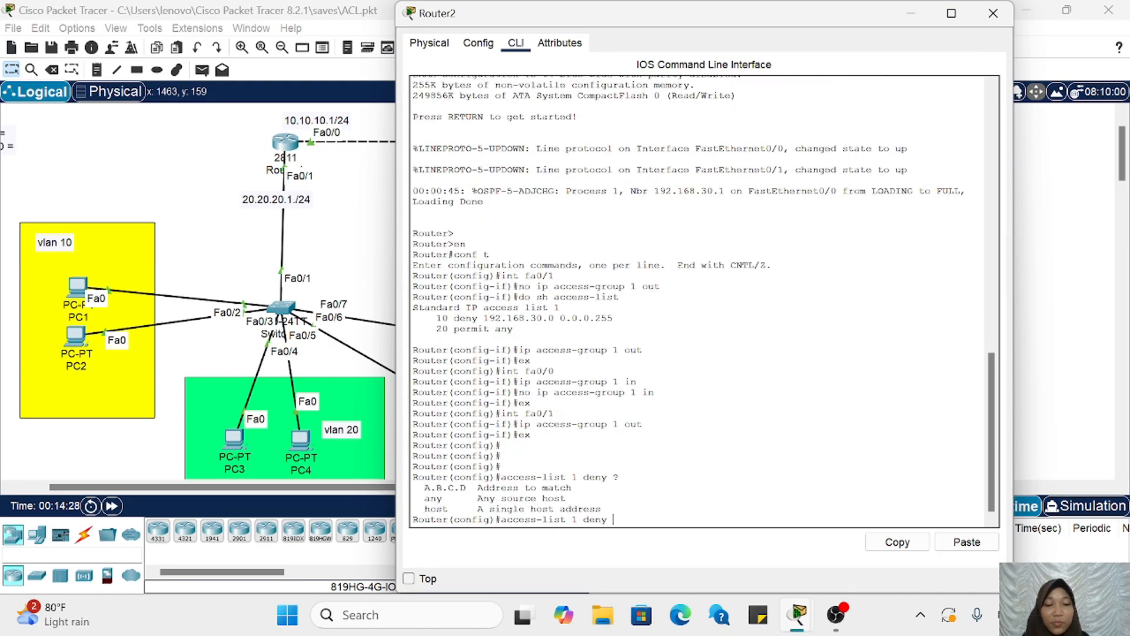
Step: Add a deny entry for host 192.168.10.3 to access list 1 on Router2 and display the entries with do sh access-list
click(967, 542)
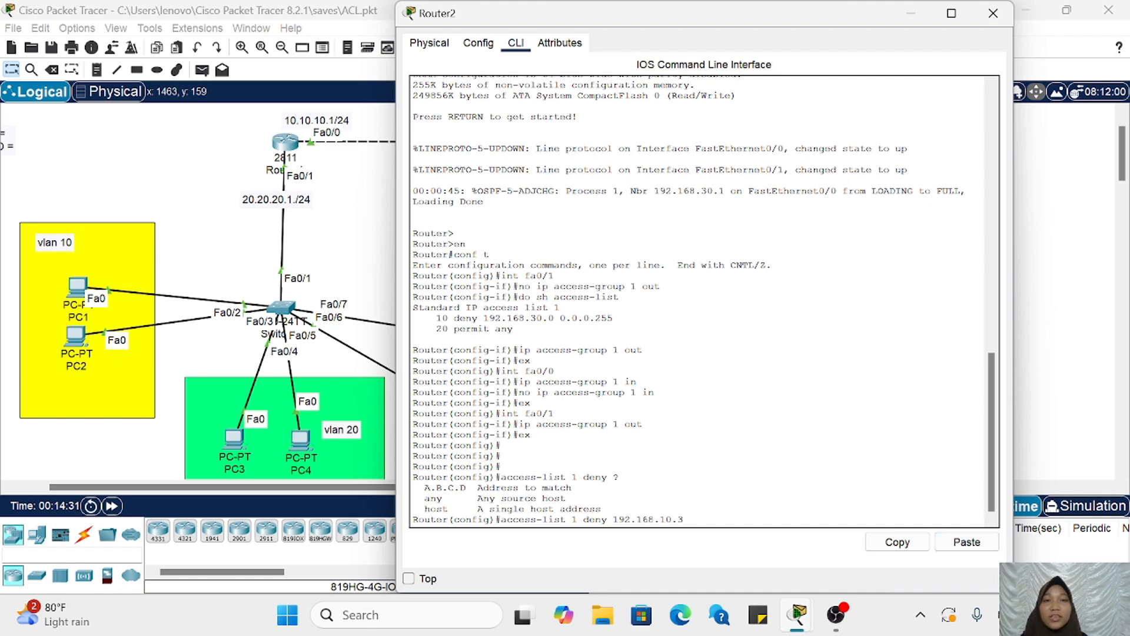
key(Return)
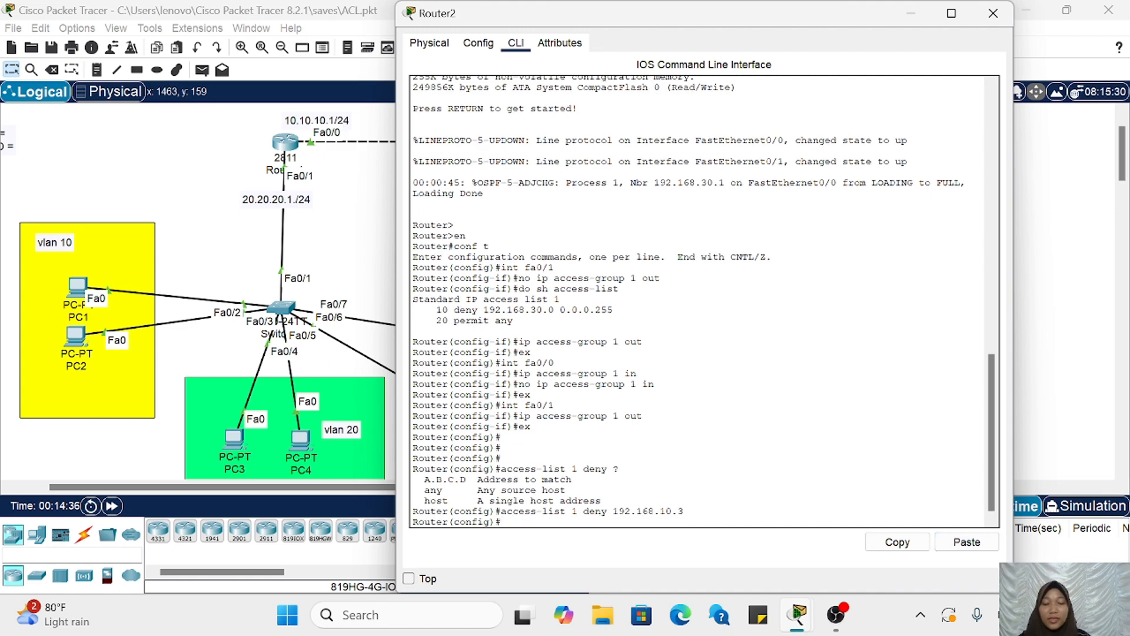
text(do sh a)
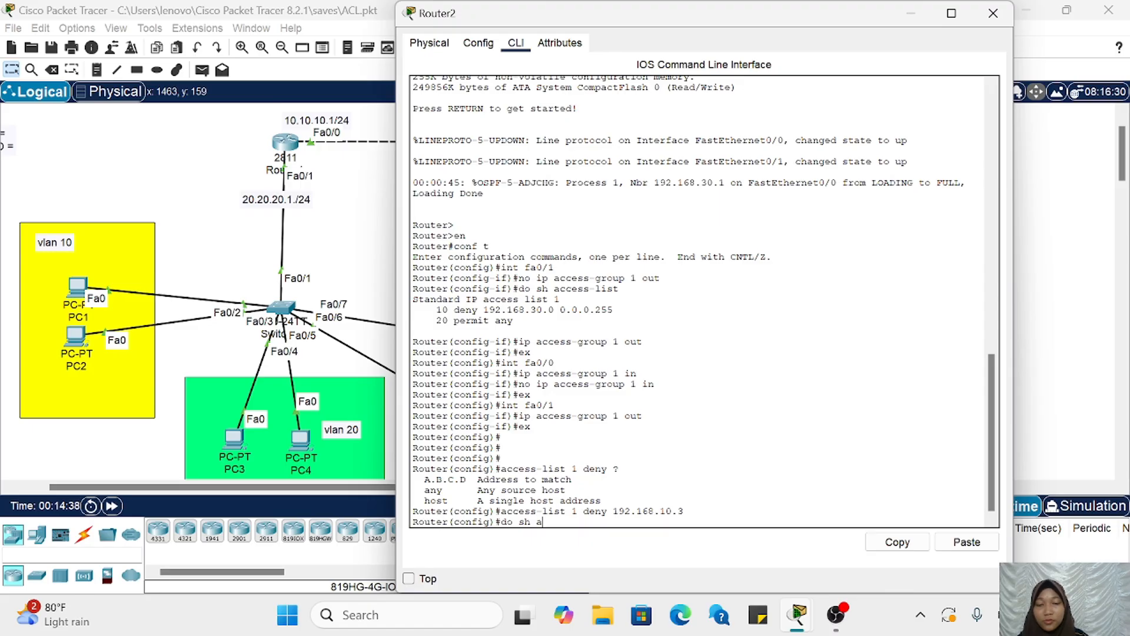
text(ccessl)
key(BackSpace)
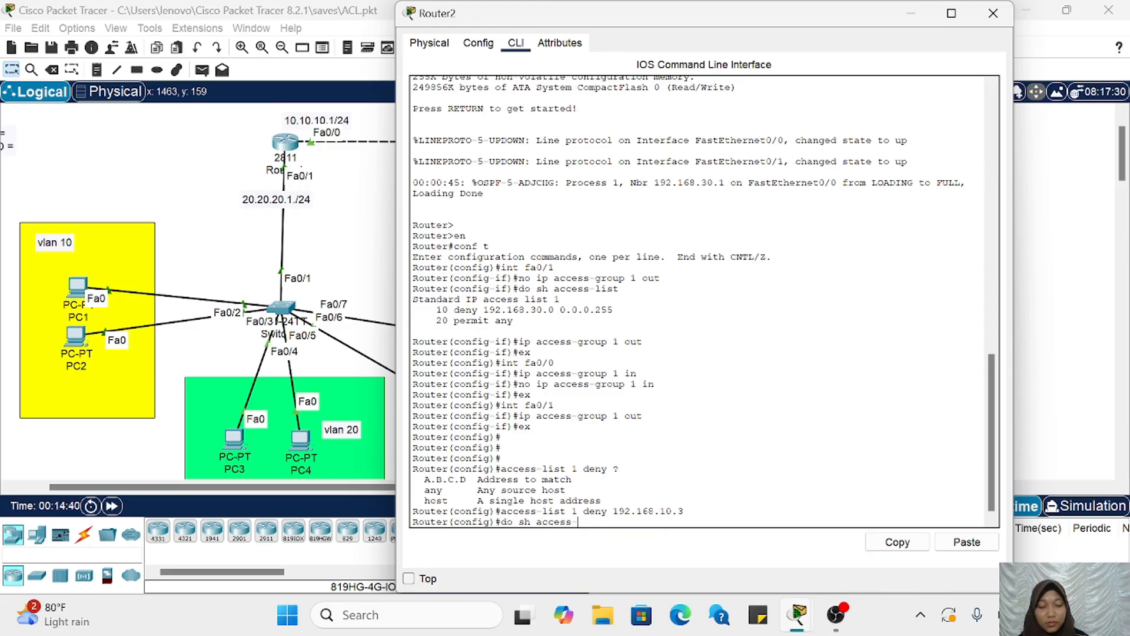
text(-list)
key(Return)
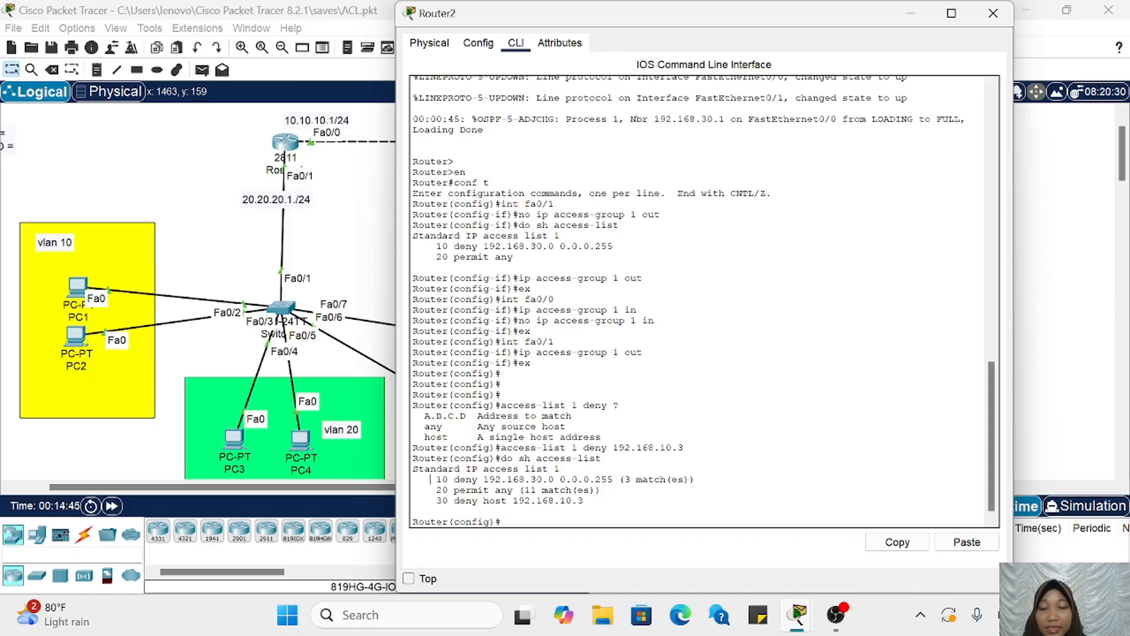
drag(430, 479, 508, 501)
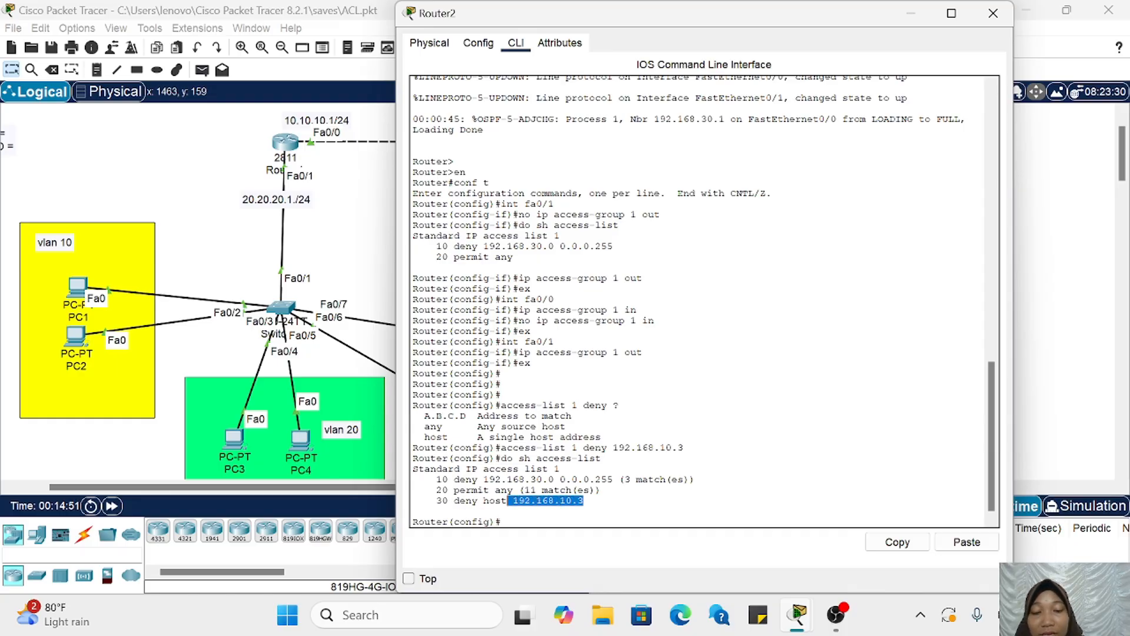
Step: Test the host deny entry by sending simple PDUs from PC2 to Server 1 and to Server 2, and check their status
click(913, 13)
scroll(731, 153, right, 2)
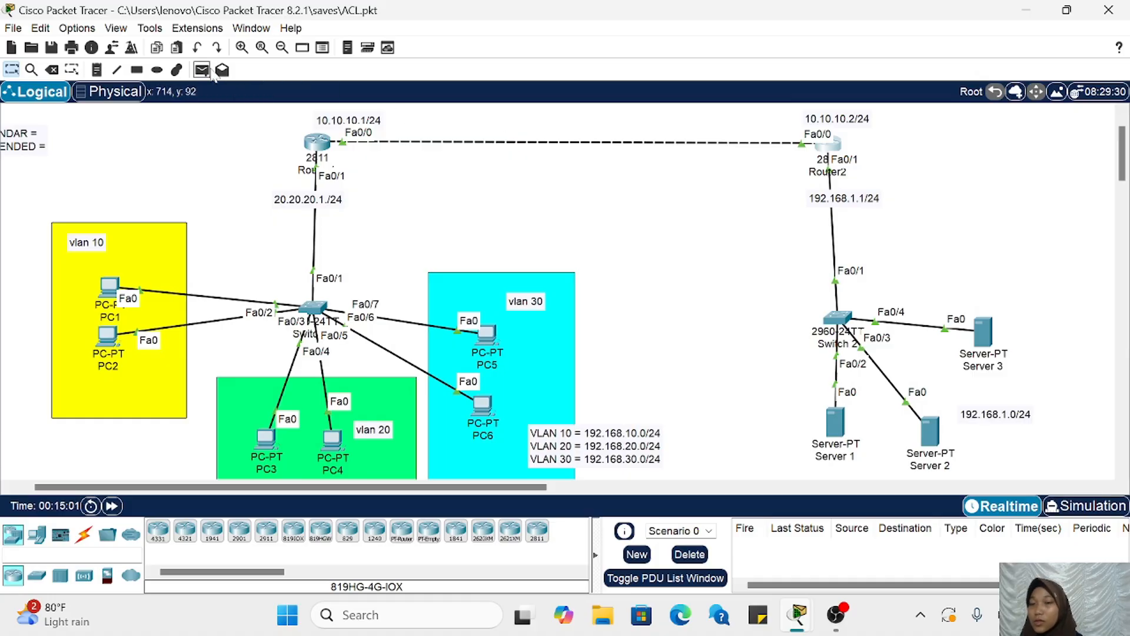
click(202, 70)
click(113, 340)
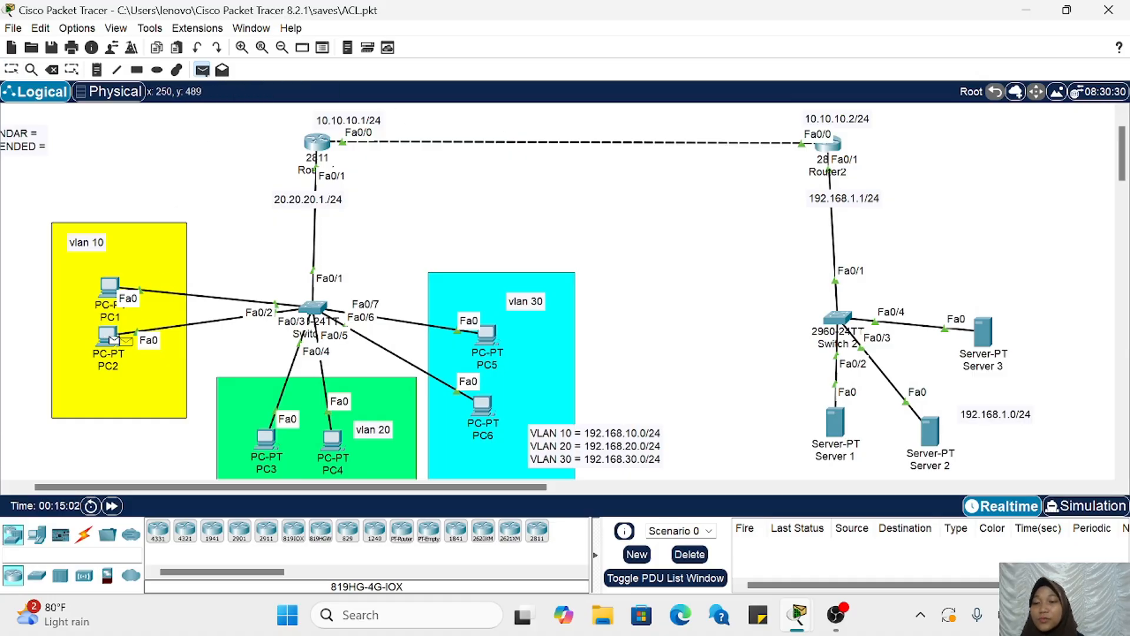
click(839, 415)
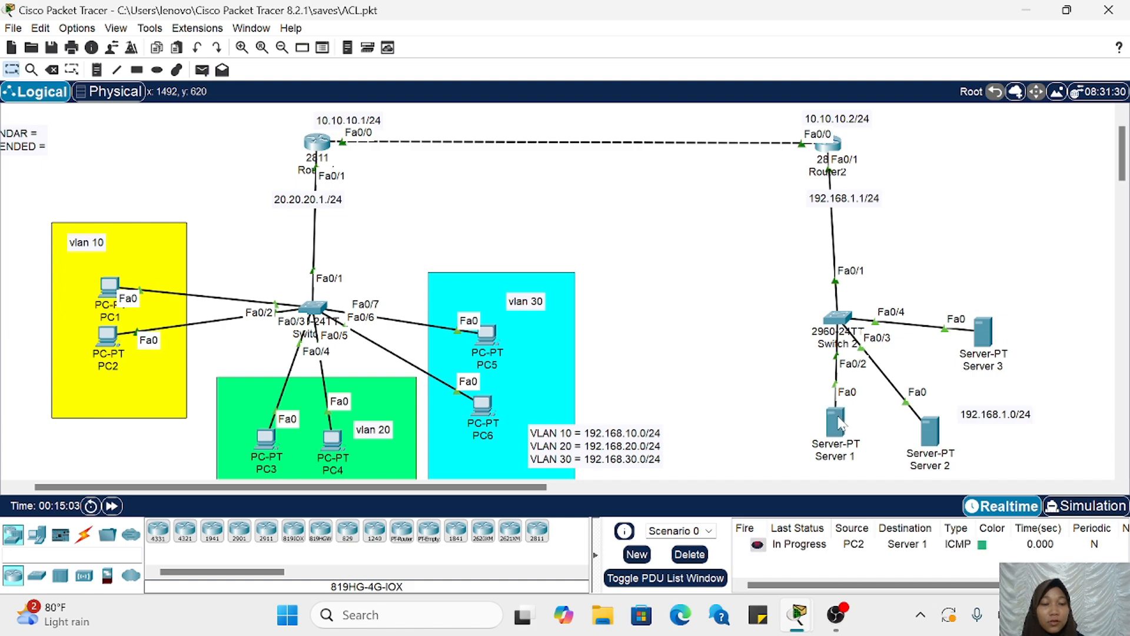
click(202, 70)
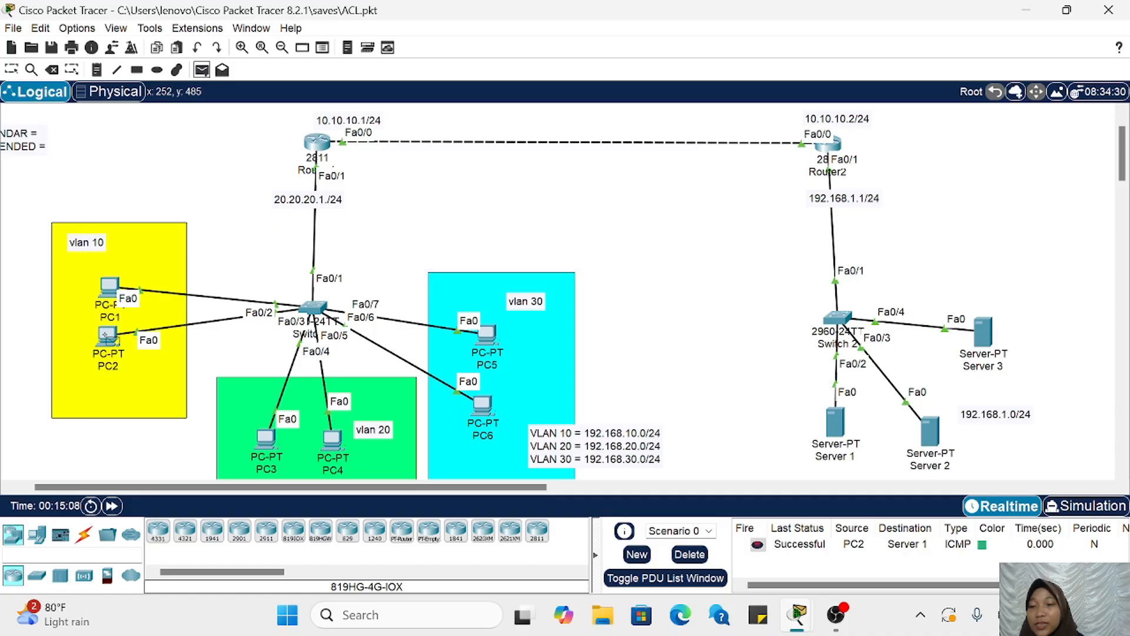
click(109, 338)
click(932, 436)
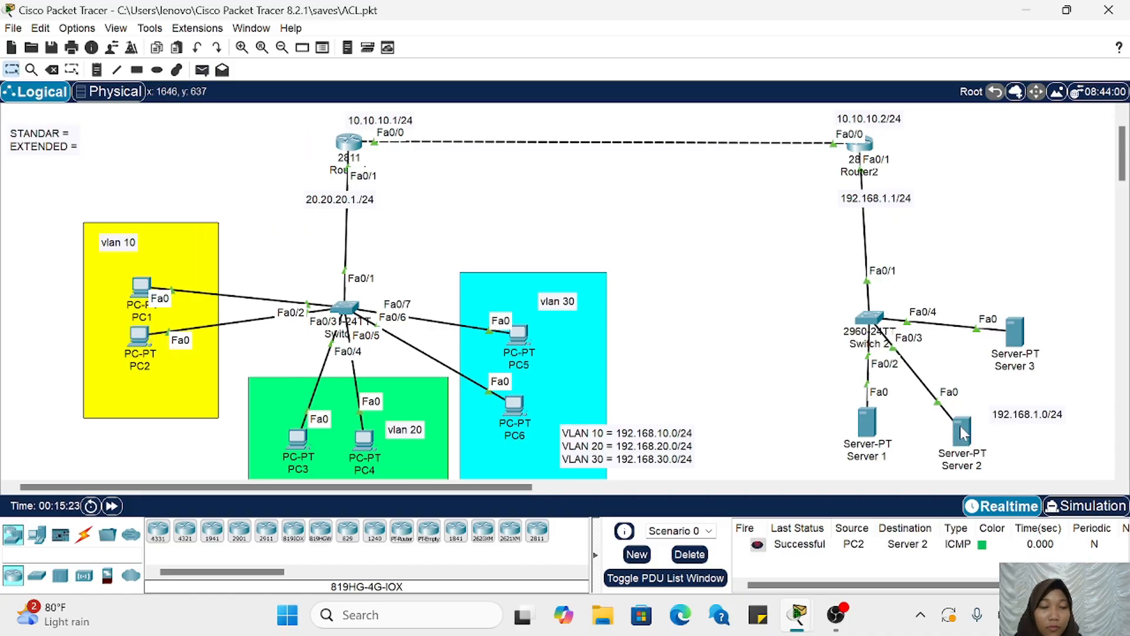
scroll(850, 542, right, 3)
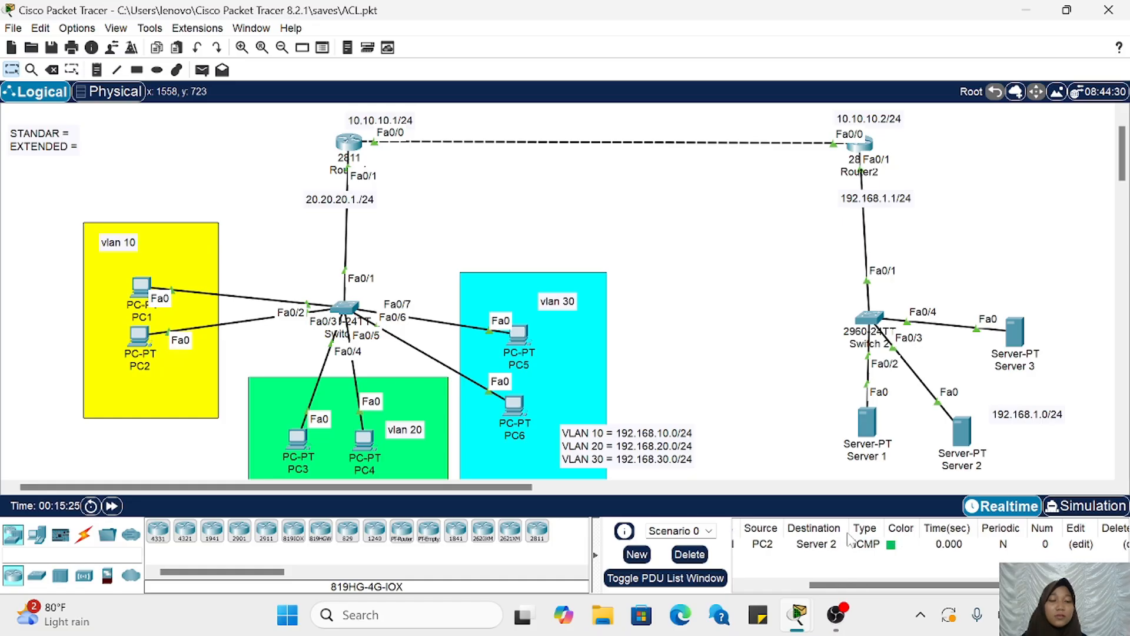
scroll(851, 541, left, 3)
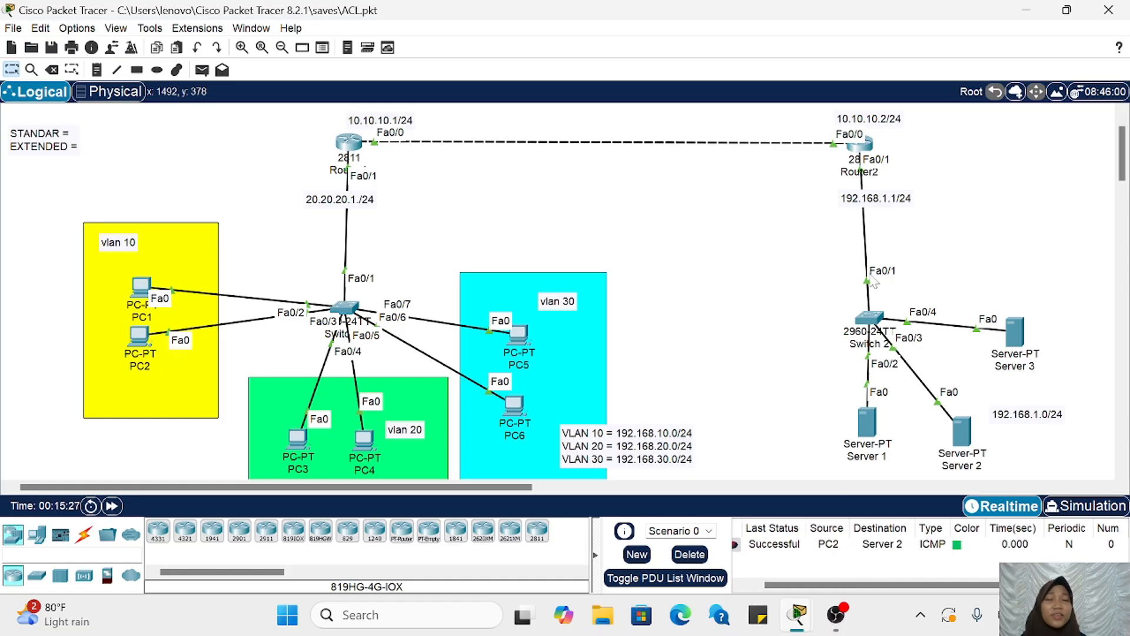
Step: Display Router2's access lists again with do sh access-list and compare the permit any match counts between both listings
scroll(874, 283, right, 3)
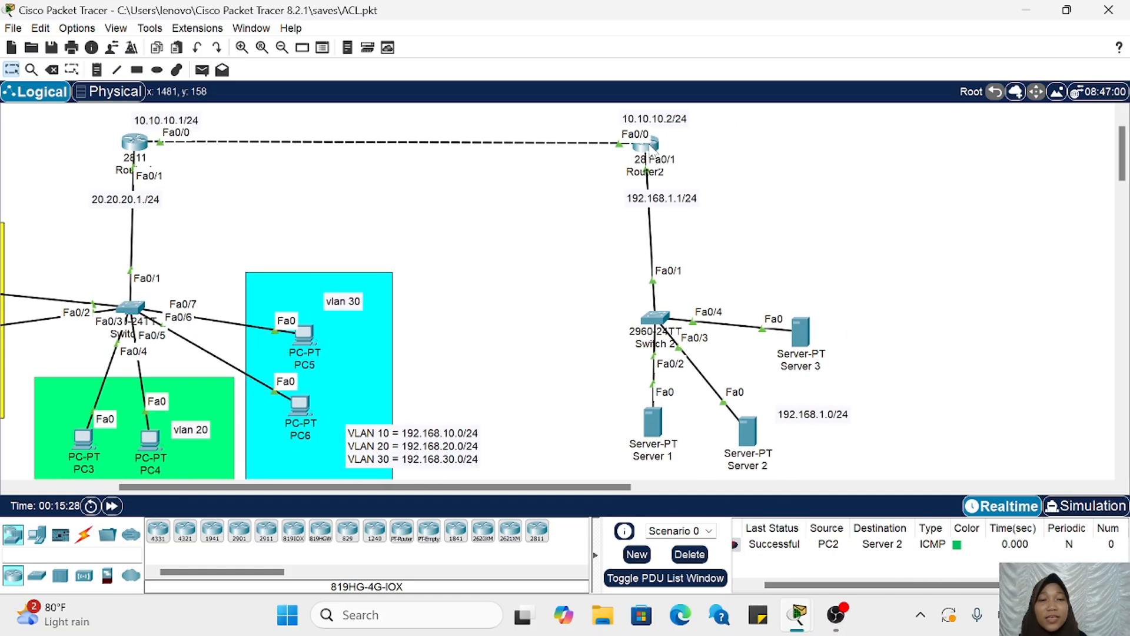
click(650, 148)
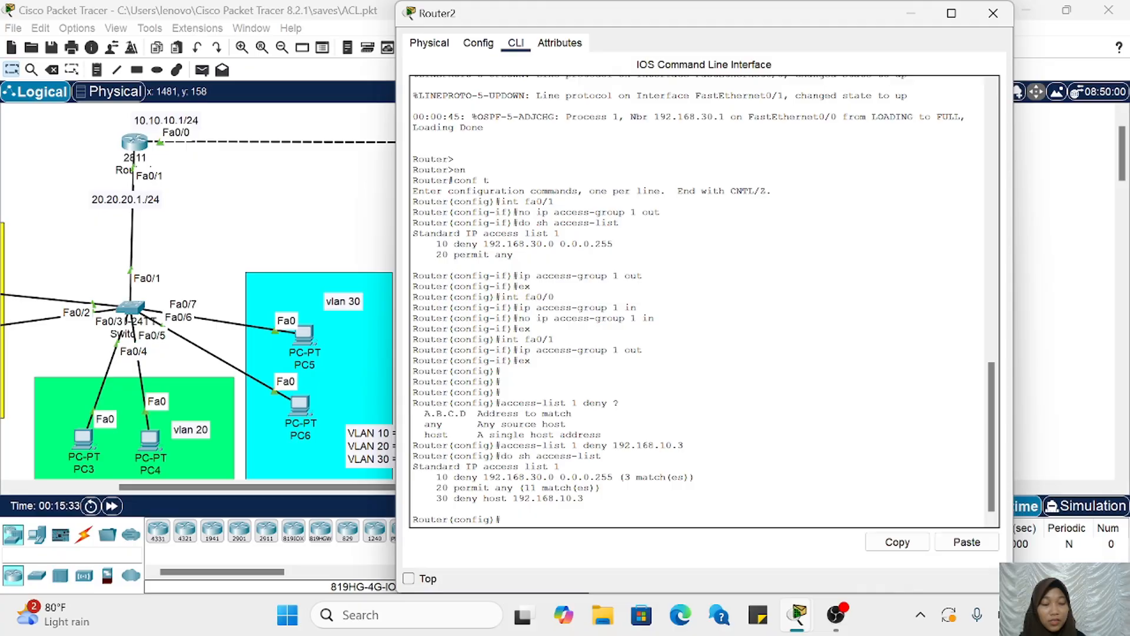
key(Up)
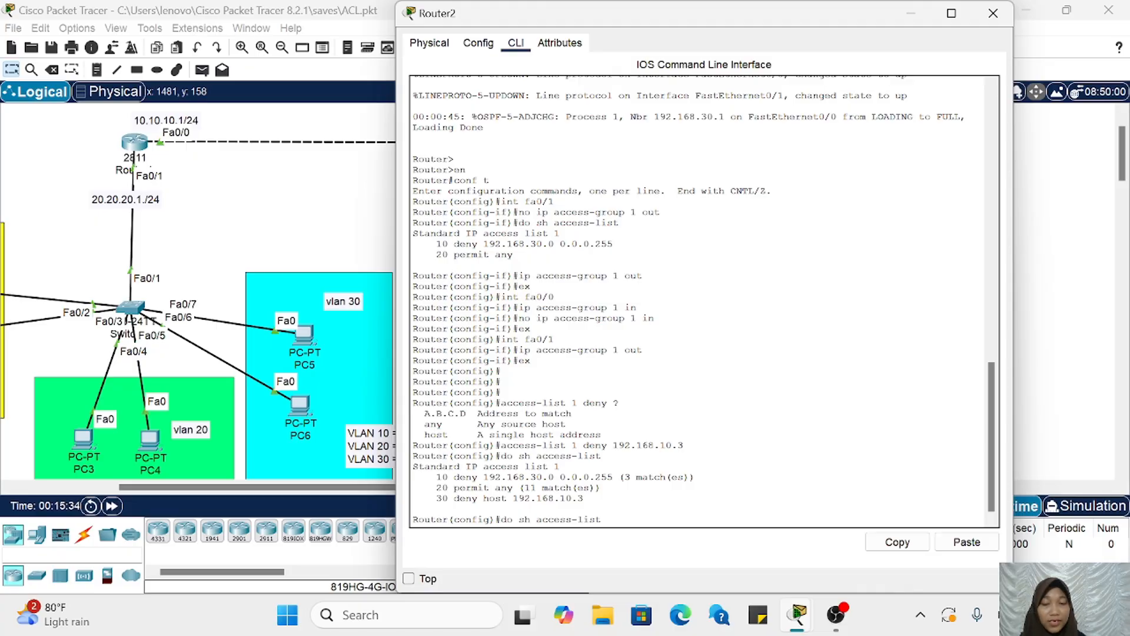
key(Return)
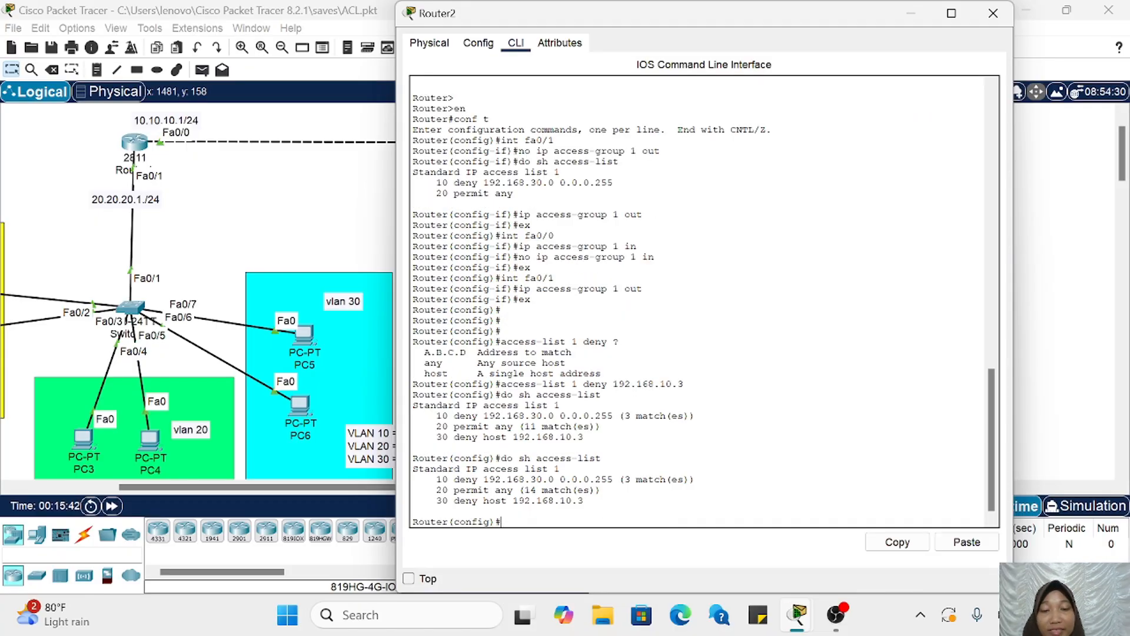
drag(523, 426, 566, 426)
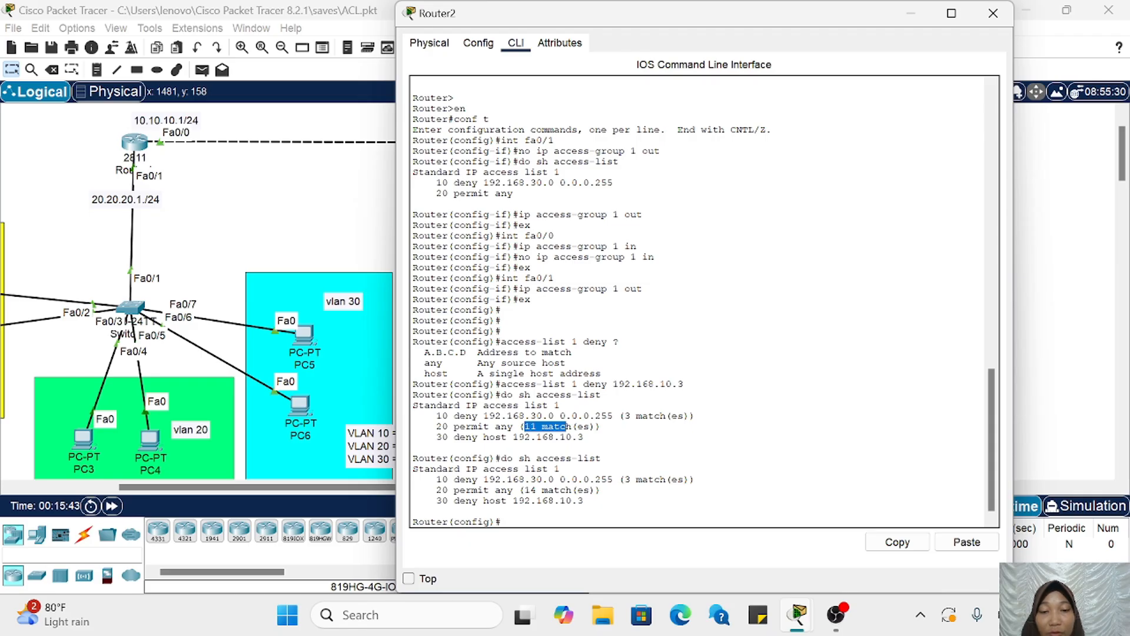
drag(523, 490, 567, 490)
click(567, 490)
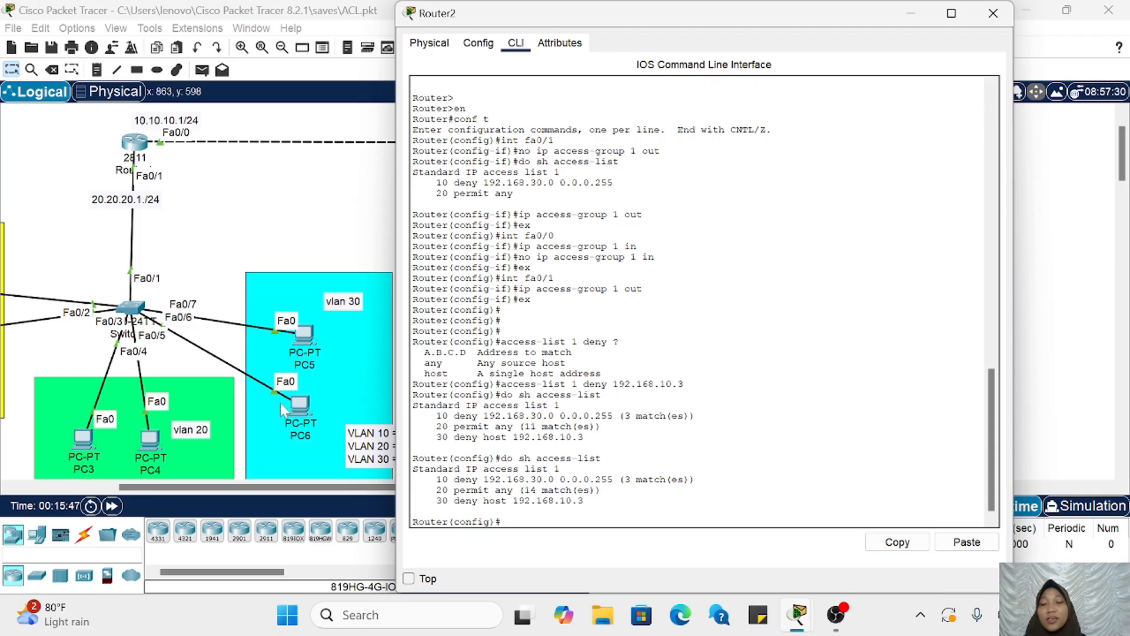
Step: Examine how the permit any entry and the deny host 192.168.10.3 entry are ordered in access list 1
scroll(288, 404, right, 10)
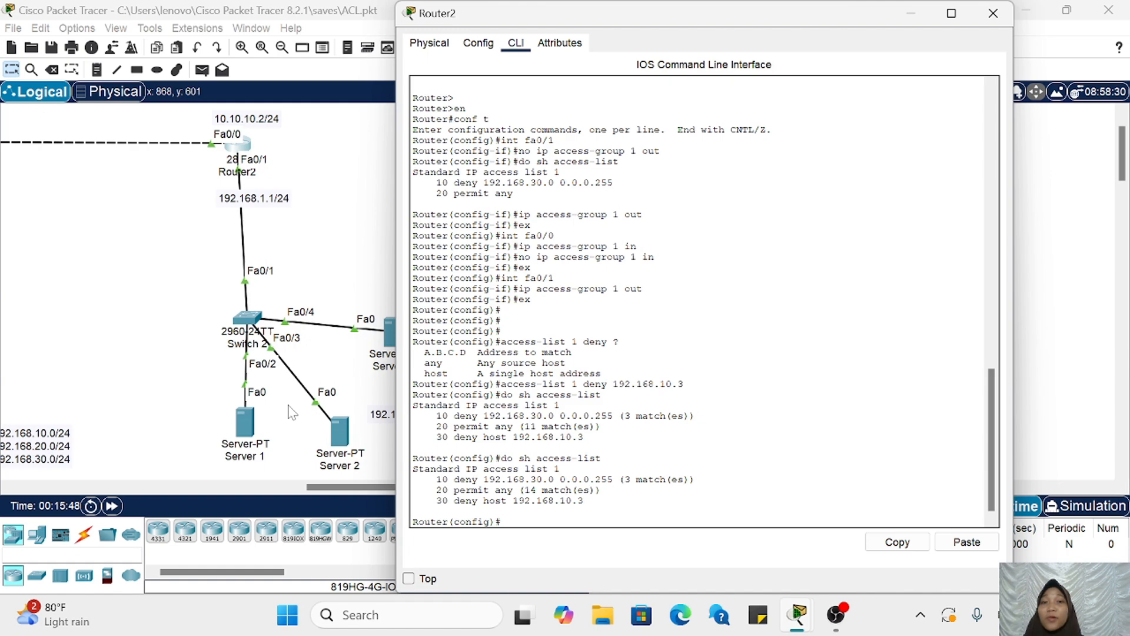
scroll(292, 412, left, 10)
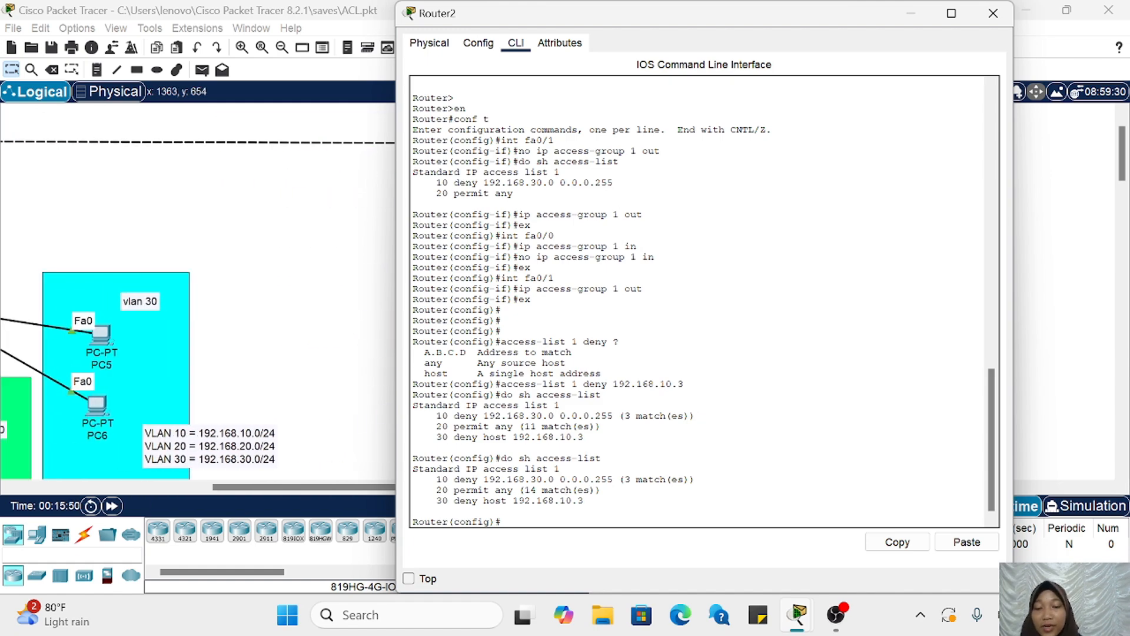
drag(431, 500, 583, 500)
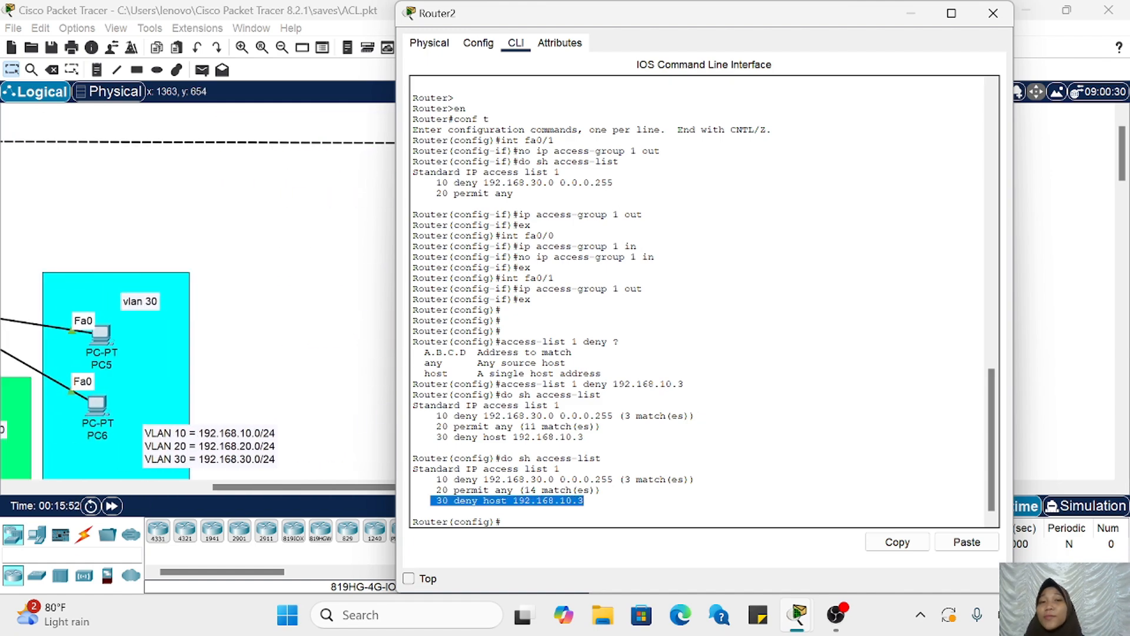
click(584, 502)
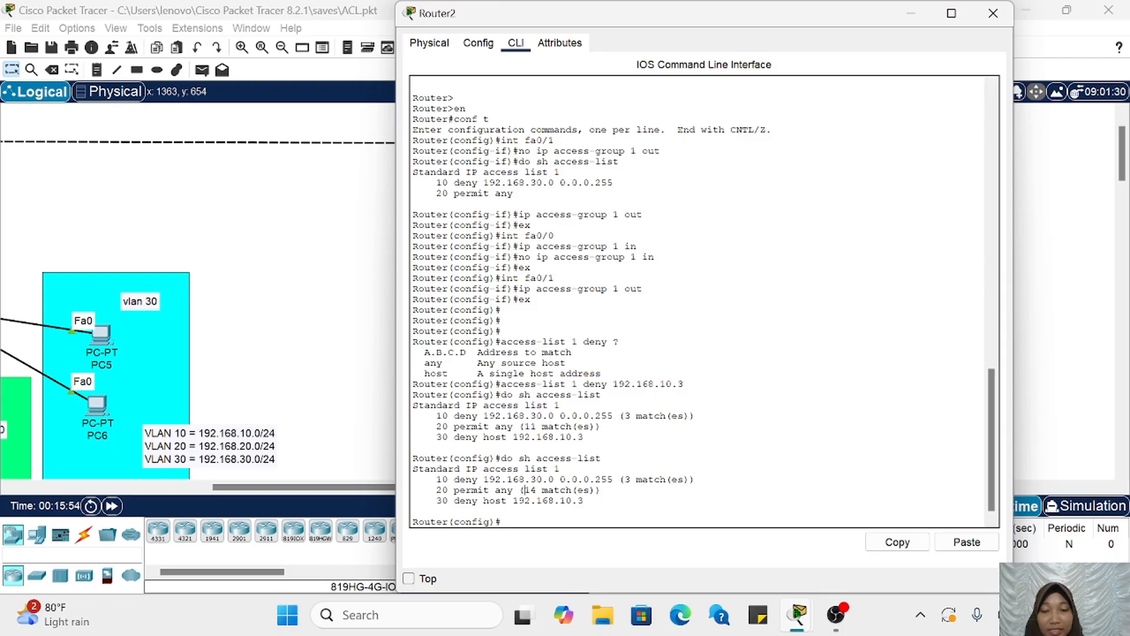
drag(522, 489, 589, 489)
drag(436, 490, 601, 489)
click(601, 490)
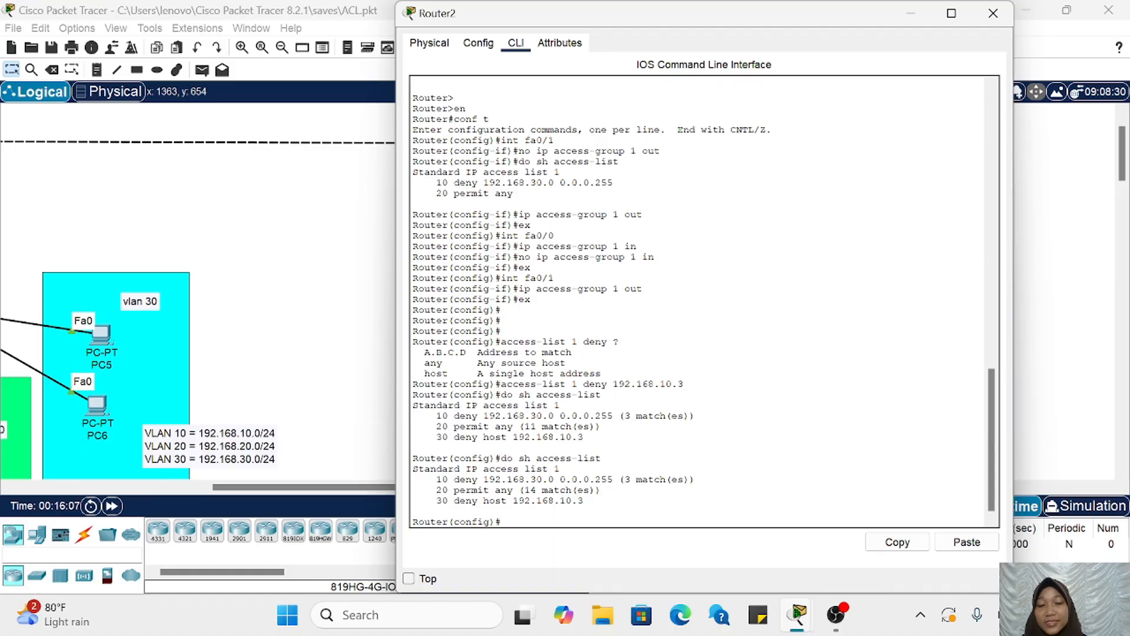
drag(436, 479, 413, 510)
click(583, 500)
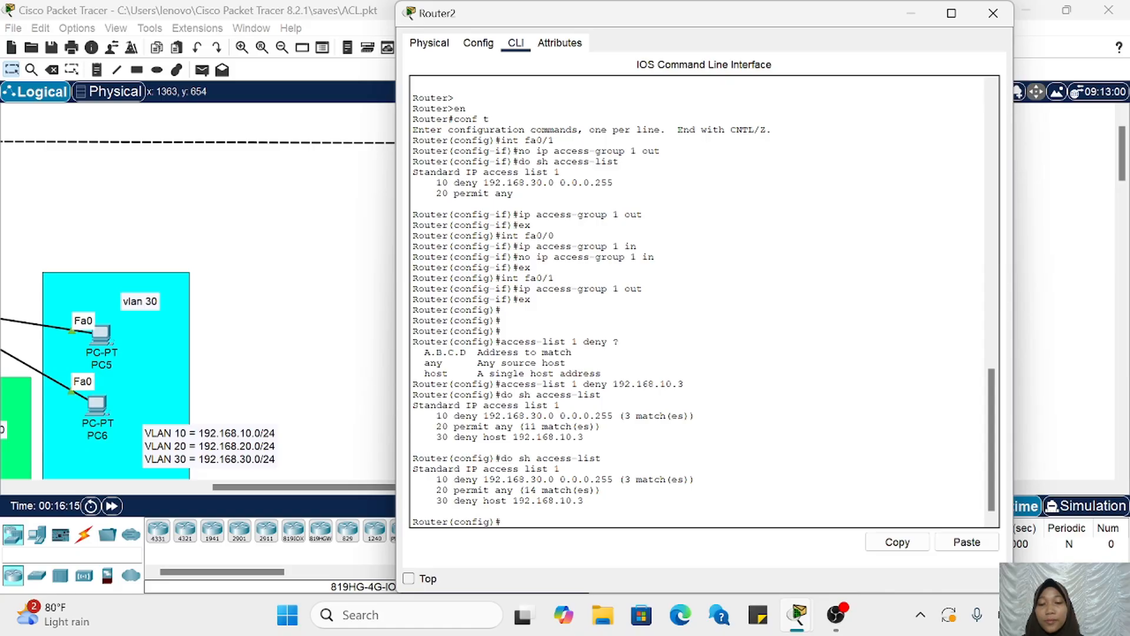
drag(436, 479, 454, 501)
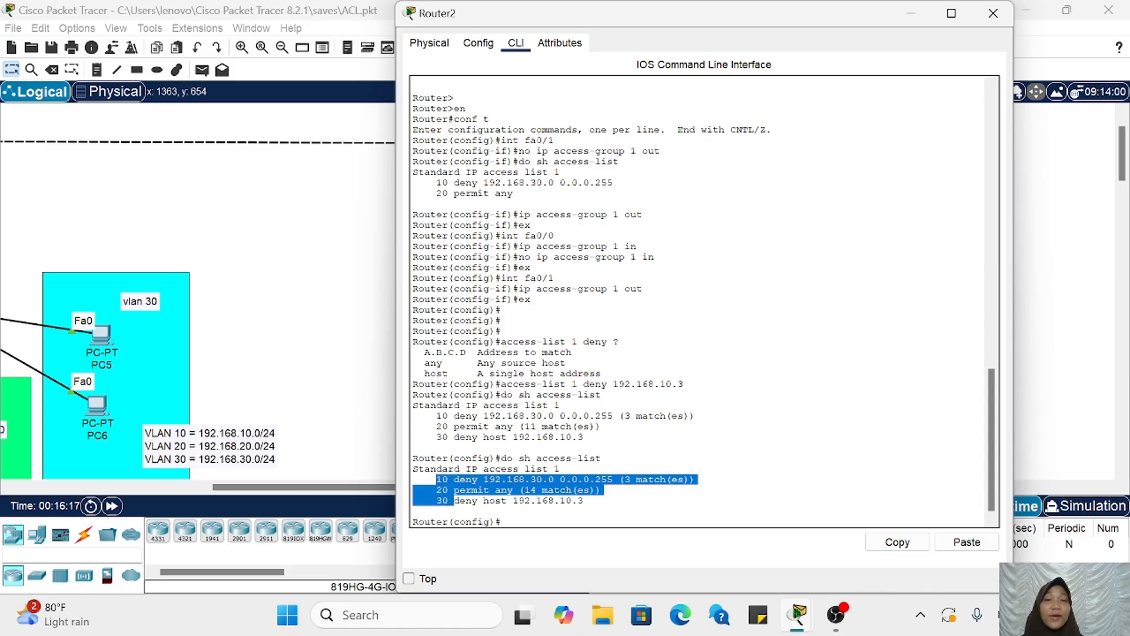
click(454, 501)
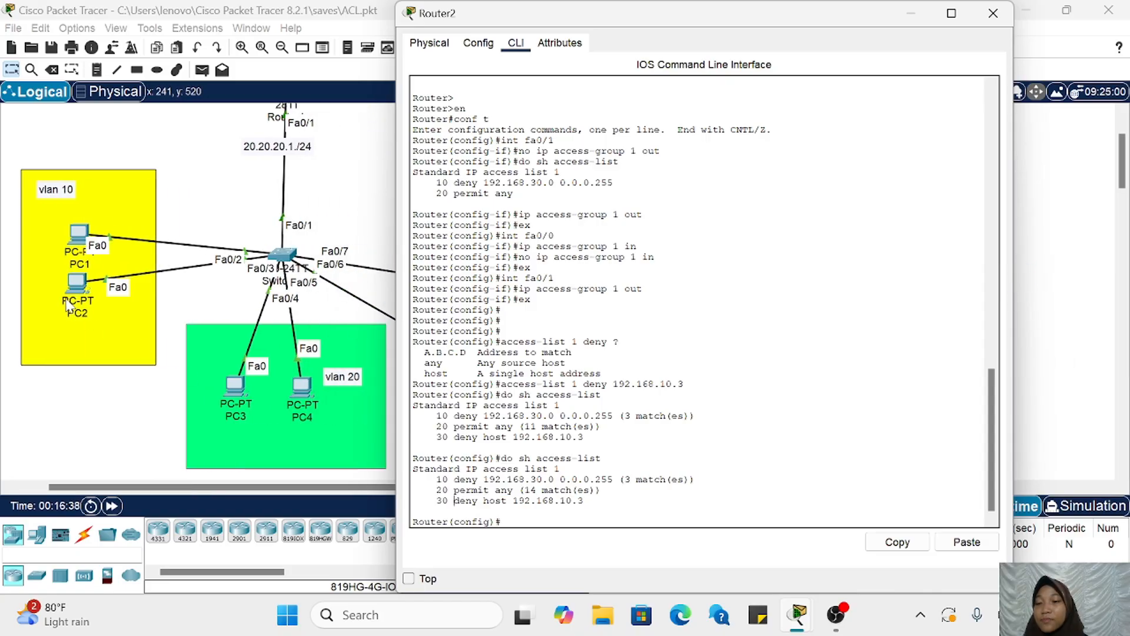
Step: Compare entries 10, 20 and 30 of access list 1 against the topology, examining entry 30's sequence number and host address
scroll(169, 318, right, 10)
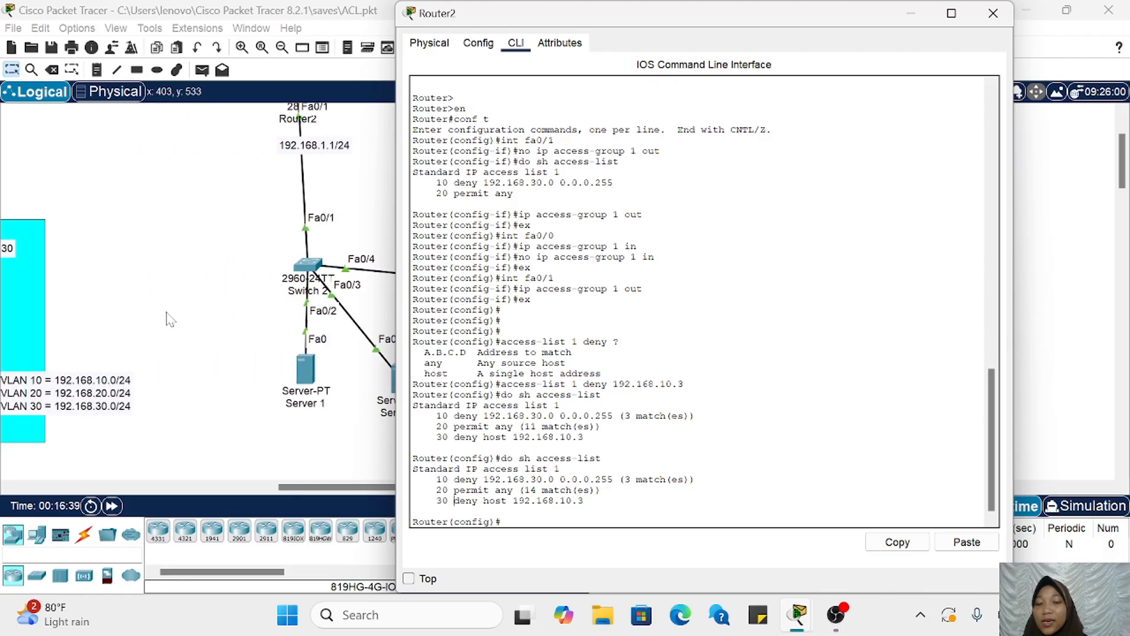
scroll(170, 318, left, 3)
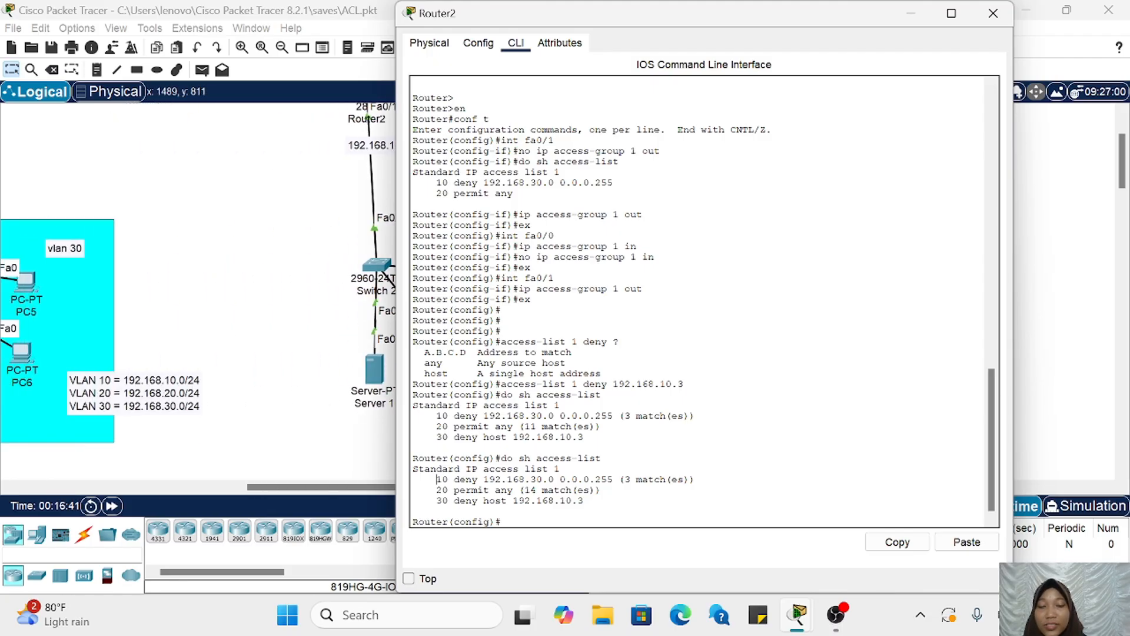
drag(437, 479, 601, 490)
click(603, 490)
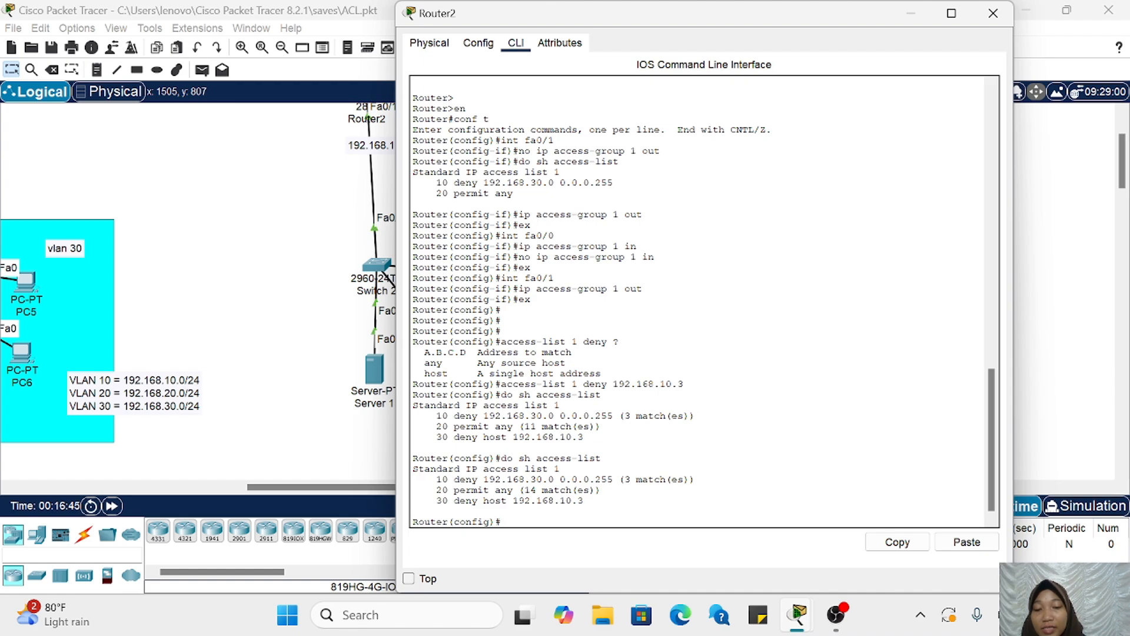
drag(436, 490, 583, 500)
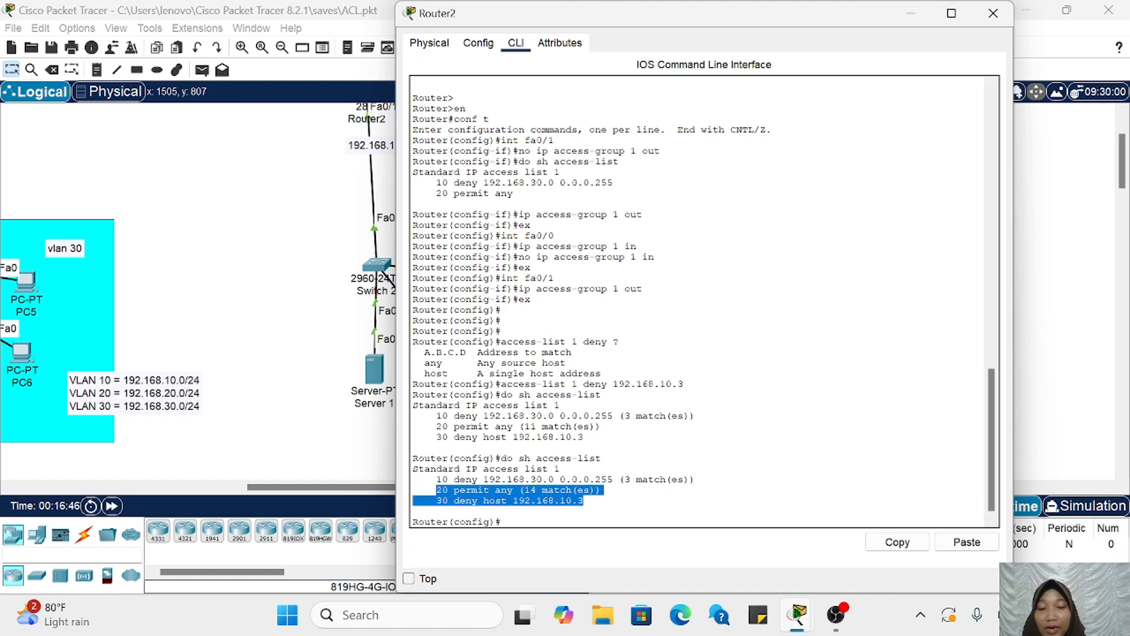
click(585, 501)
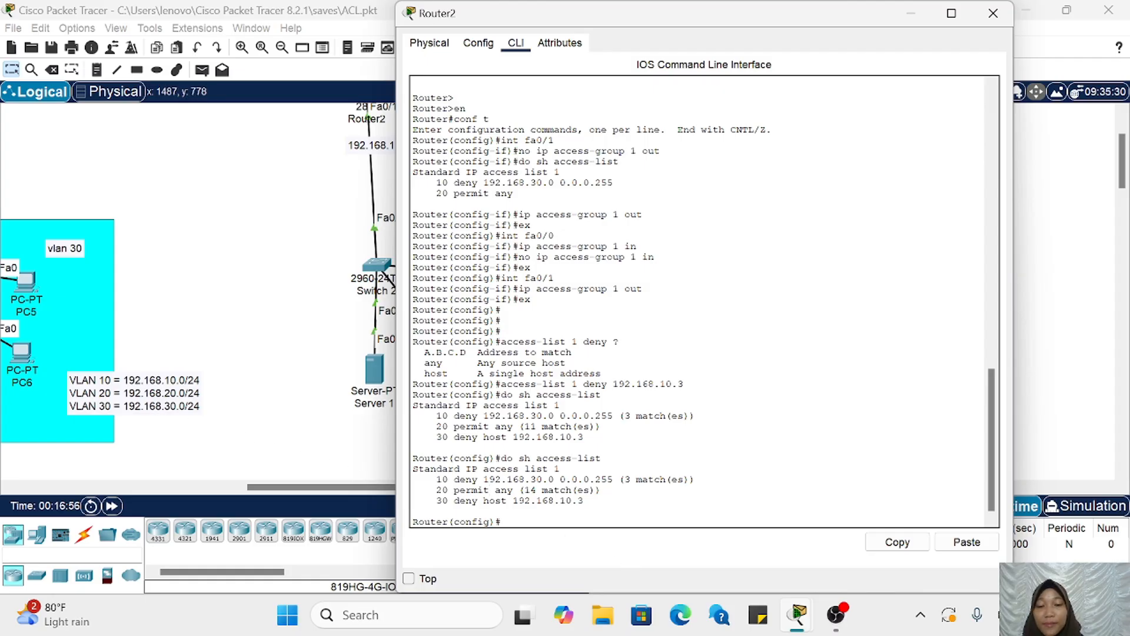
drag(429, 490, 584, 500)
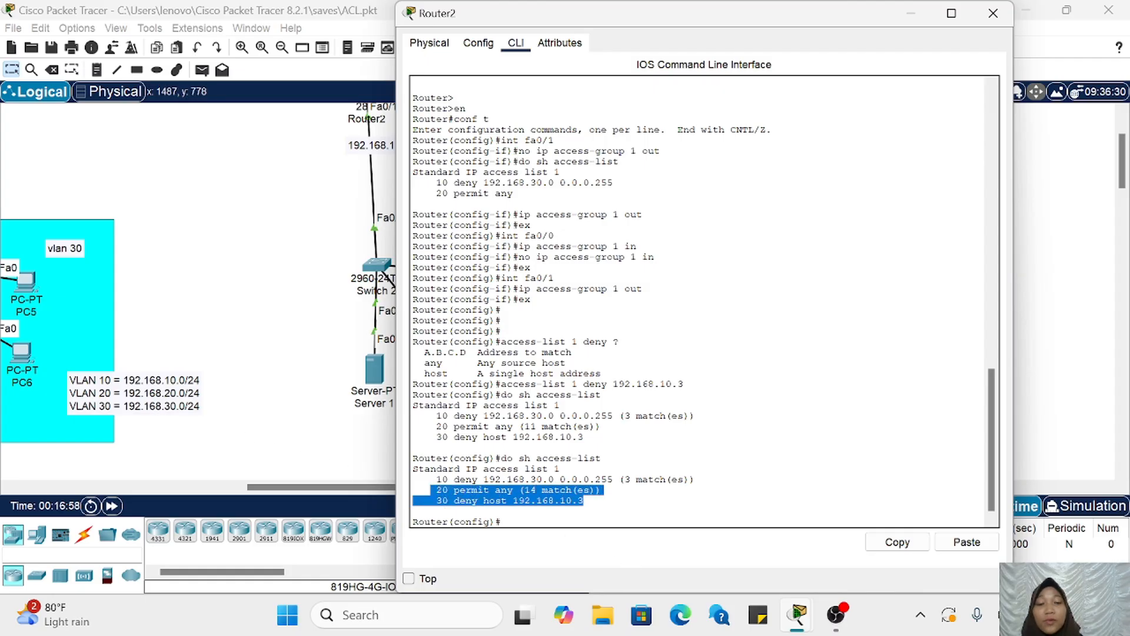
click(585, 500)
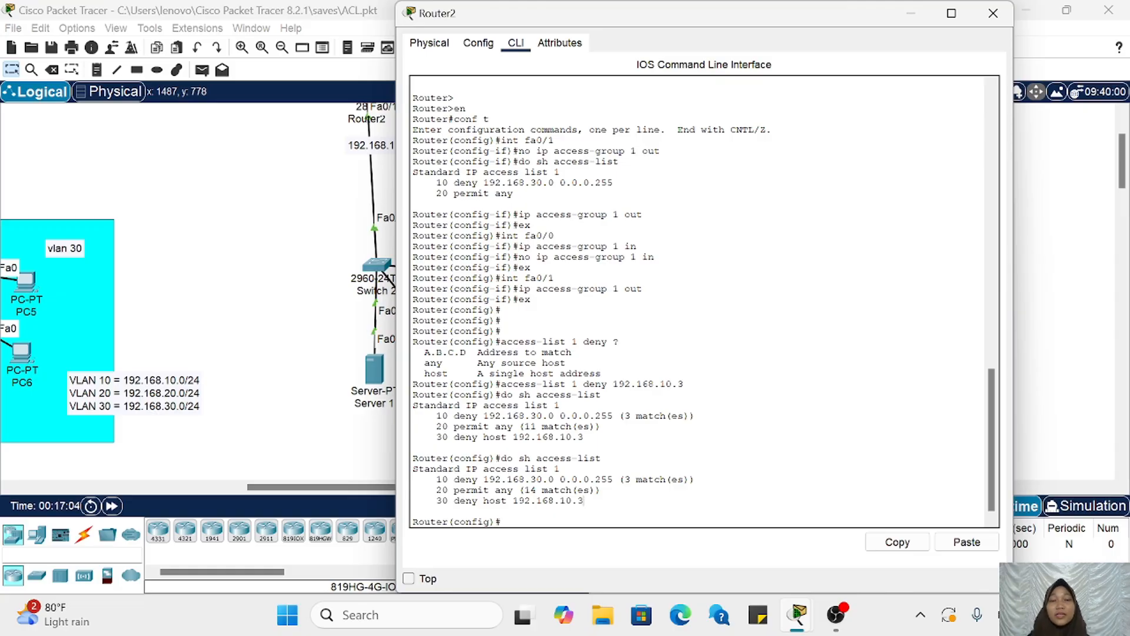
drag(431, 501, 448, 500)
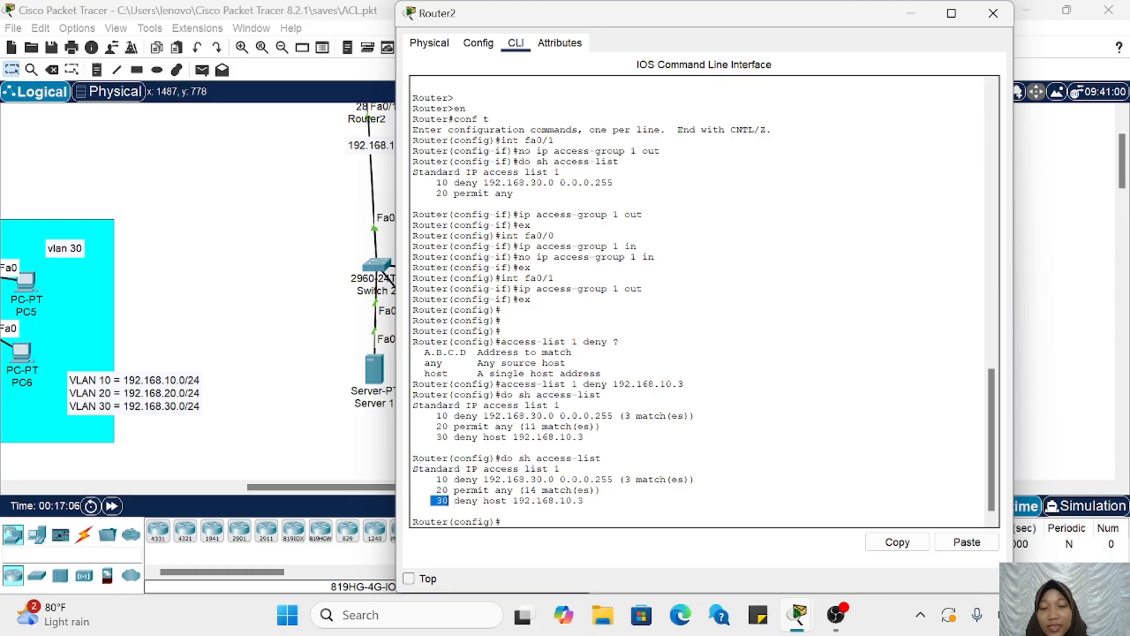
drag(584, 500, 513, 501)
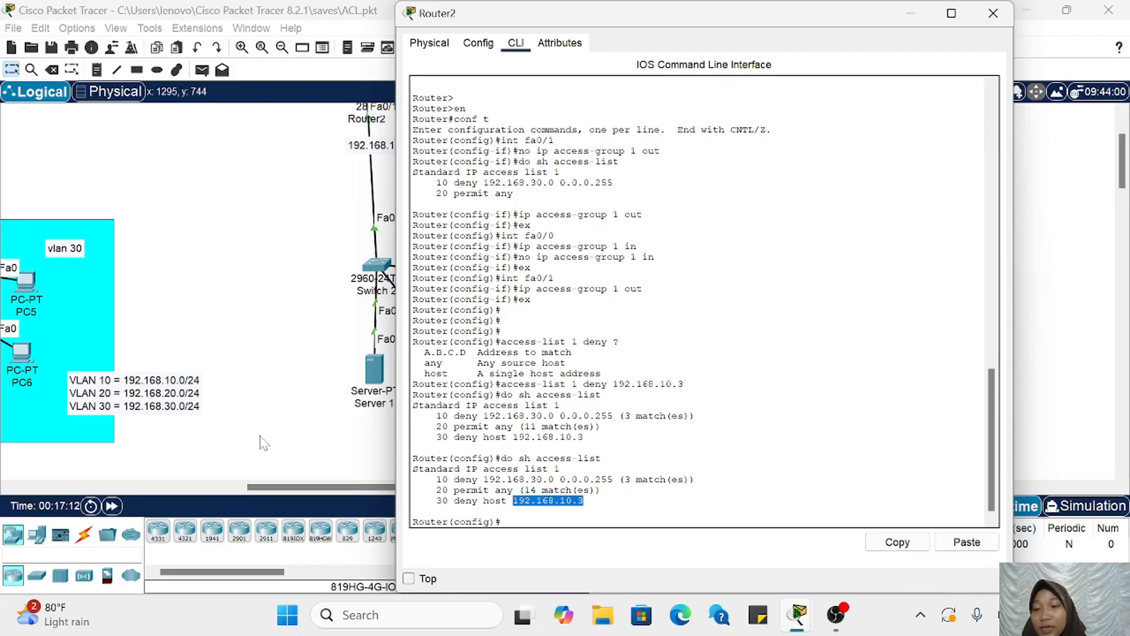
Step: Review entry 30's sequence number in access list 1 alongside the VLAN 10 hosts and the VLAN address notes in the topology
scroll(260, 436, left, 5)
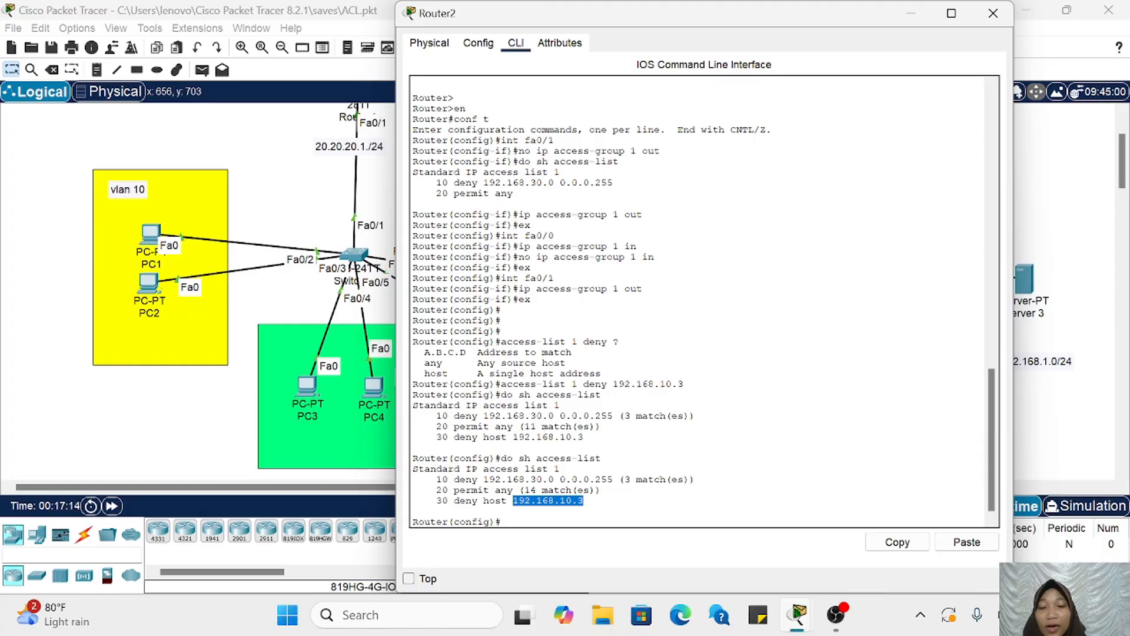
double_click(442, 501)
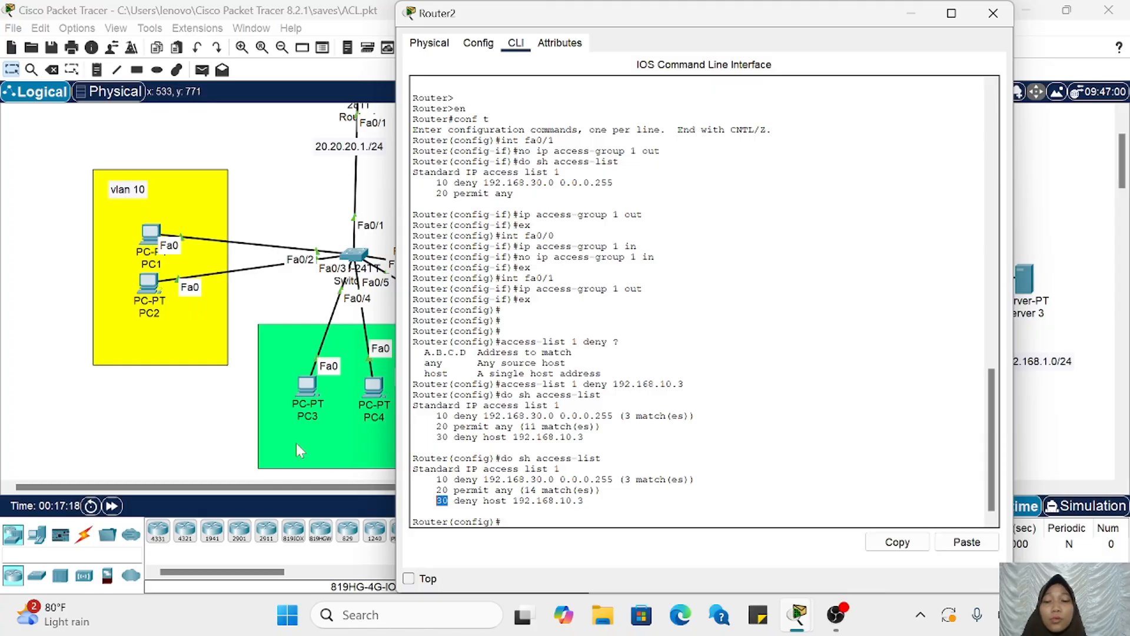
scroll(269, 431, right, 5)
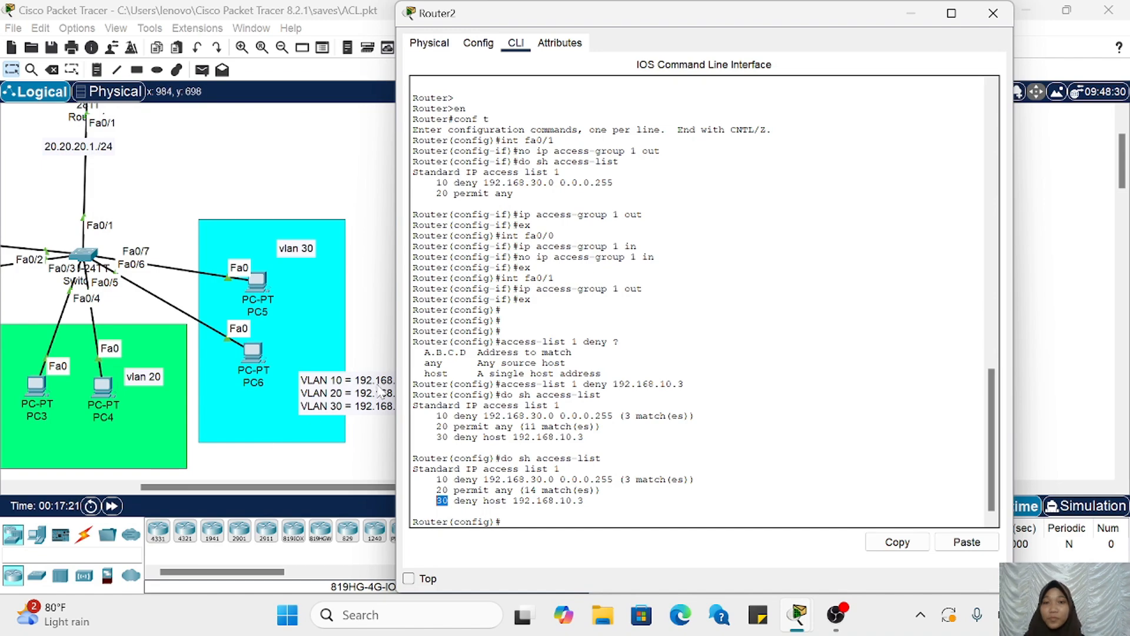
scroll(272, 436, down, 5)
scroll(283, 380, up, 3)
scroll(263, 361, up, 5)
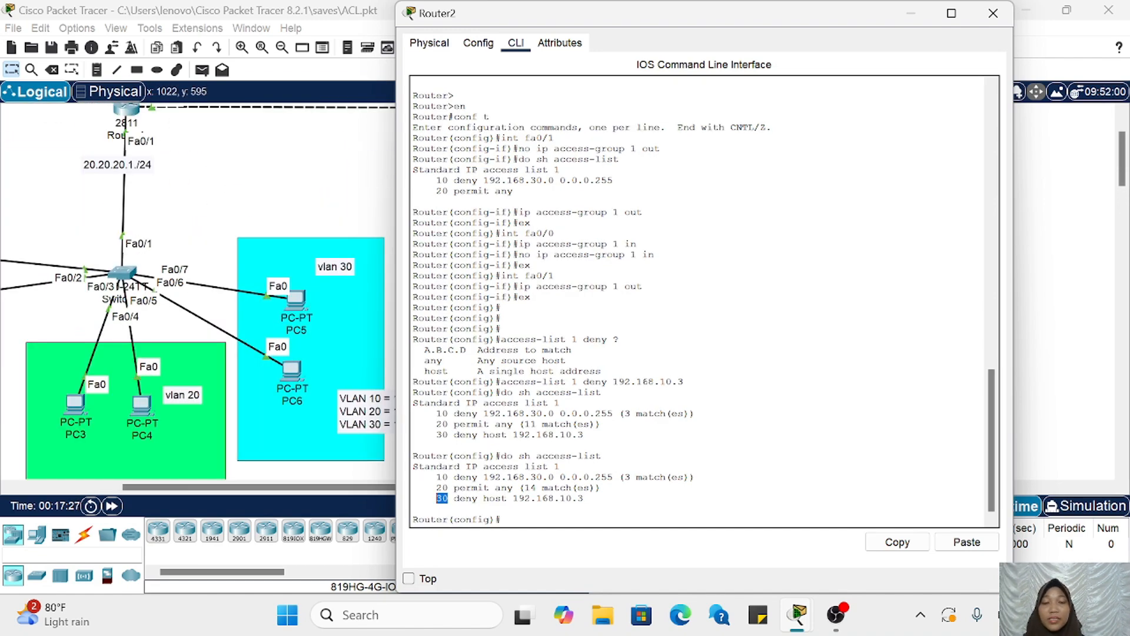
Step: Display the available arguments for the ip access-list standard command in Router2's global configuration
click(511, 518)
text(ip a)
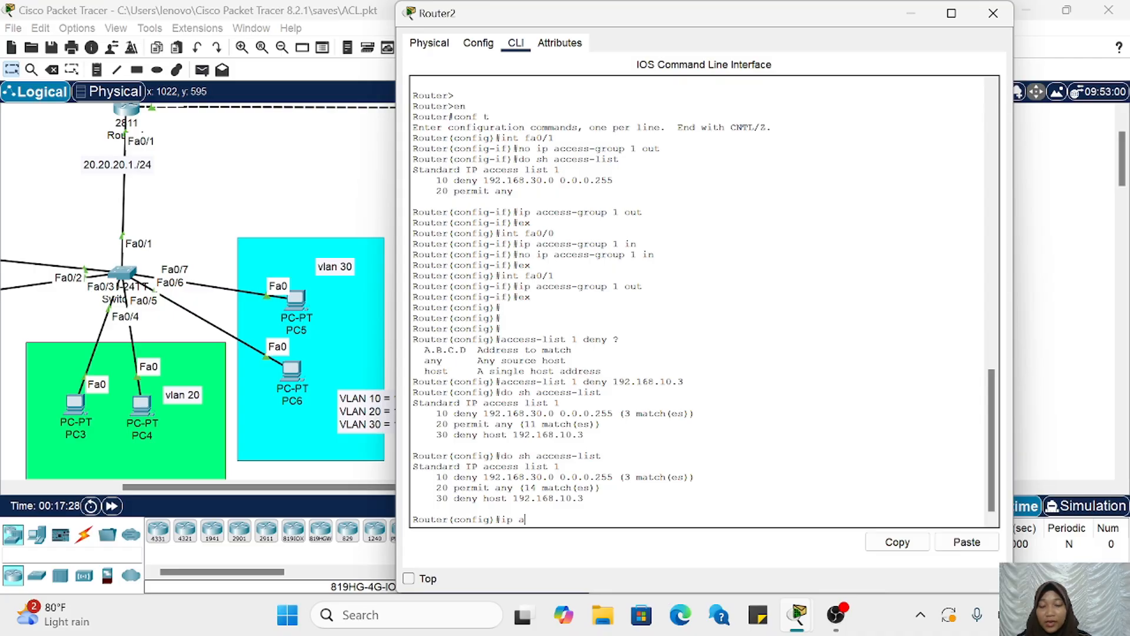
text(ccess-li)
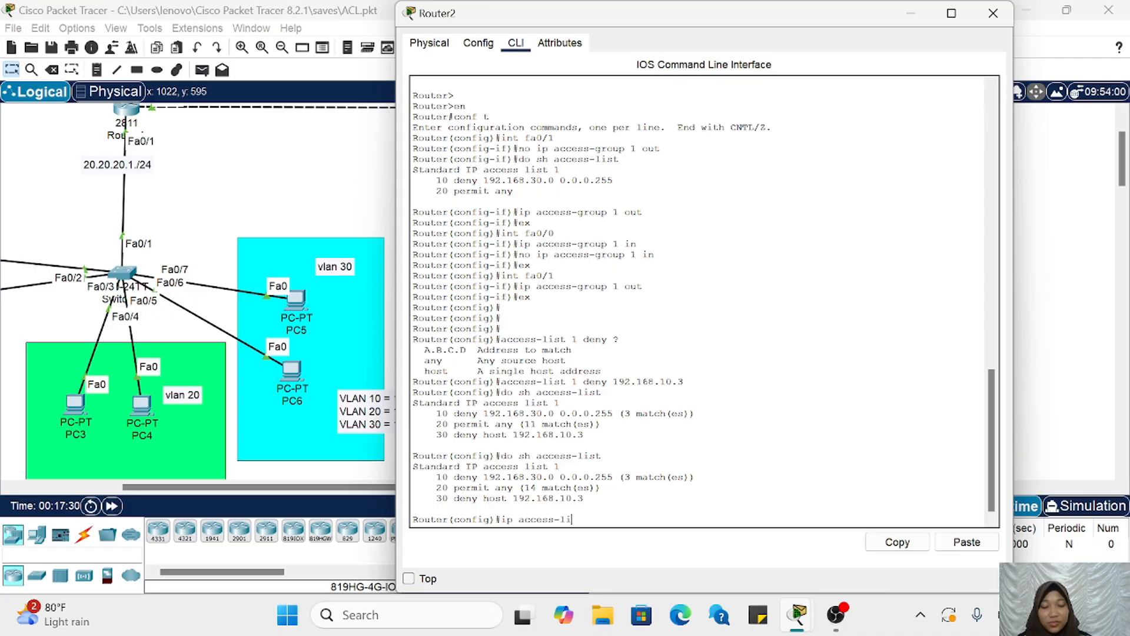
text(st standra)
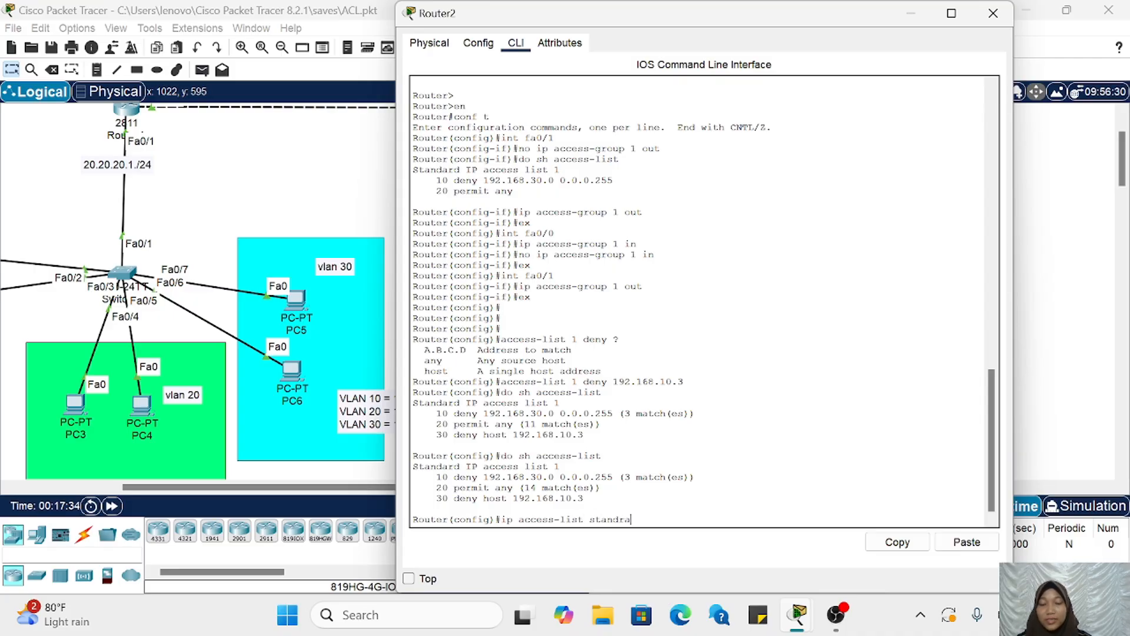
text(d ?)
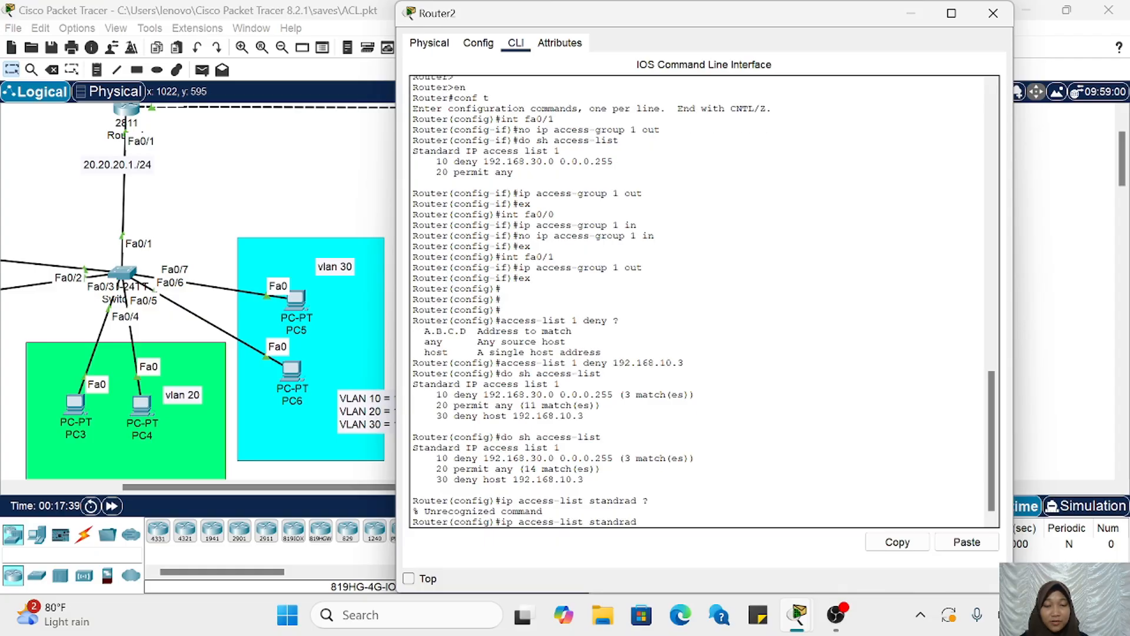
key(BackSpace)
key(BackSpace)
key(BackSpace)
key(BackSpace)
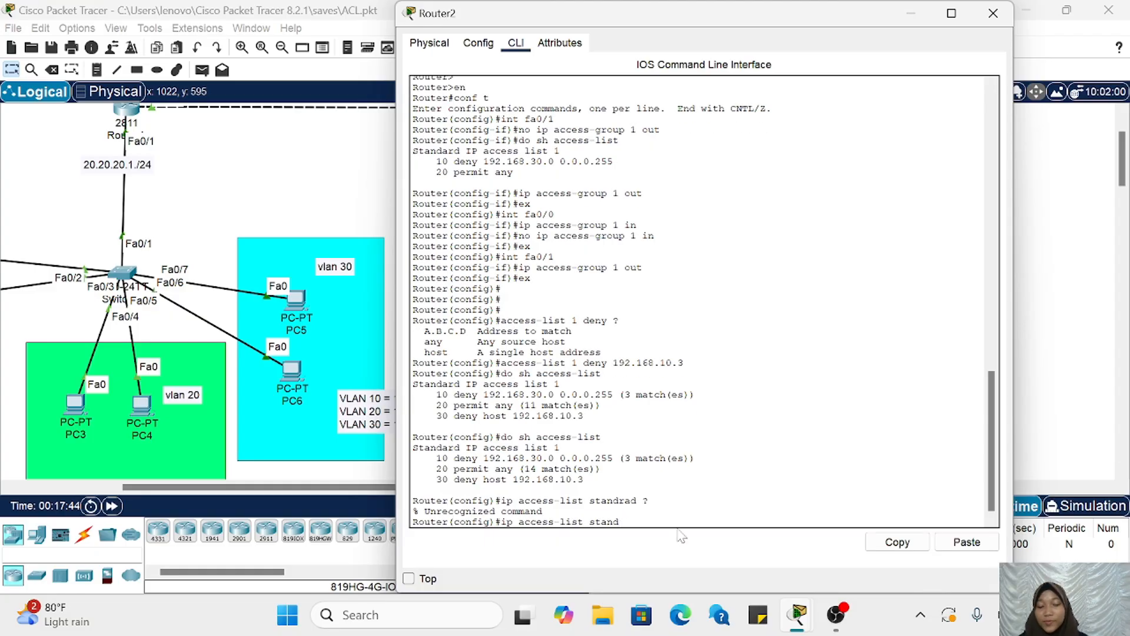
text(ard ?)
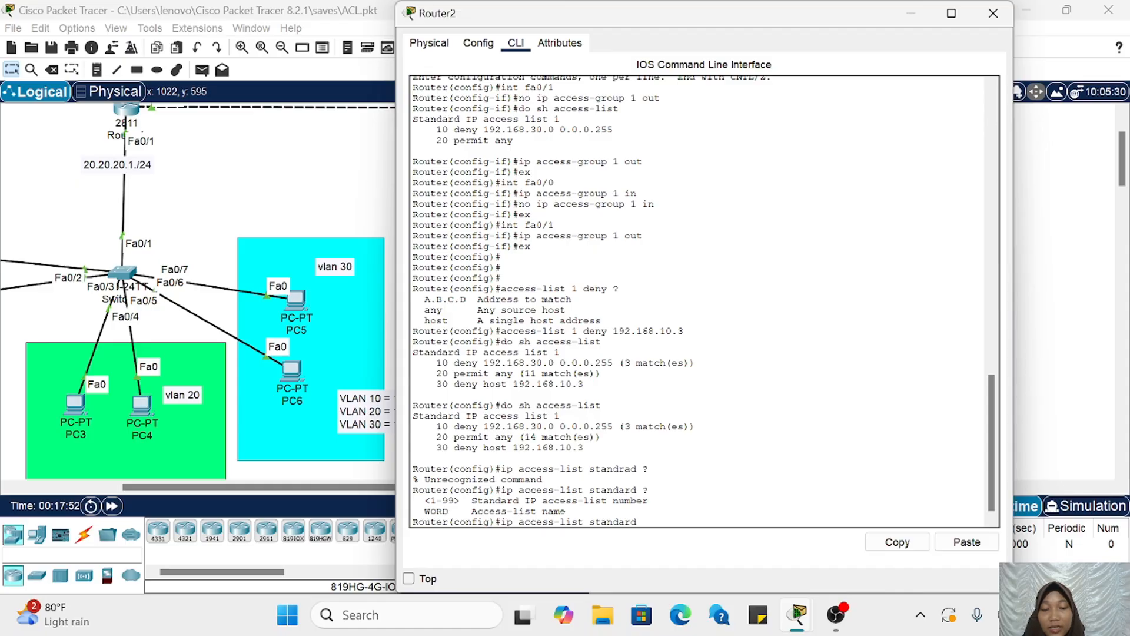
Step: Enter configuration of standard access list 1 with ip access-list standard 1 and remove its entry 30 with no 30
drag(419, 501, 642, 522)
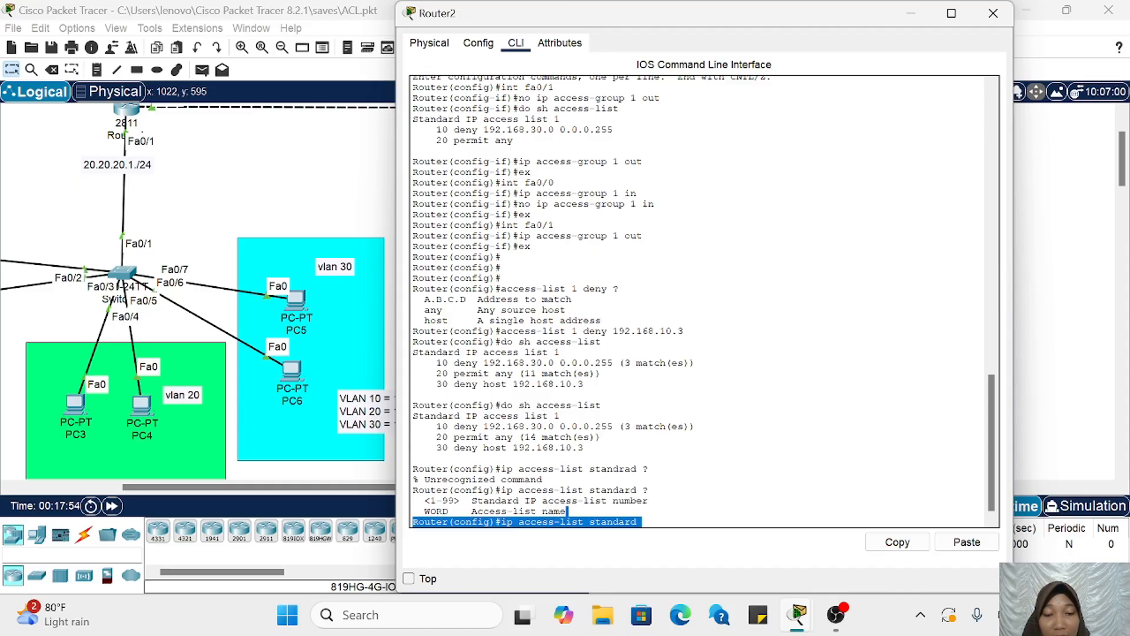
click(567, 511)
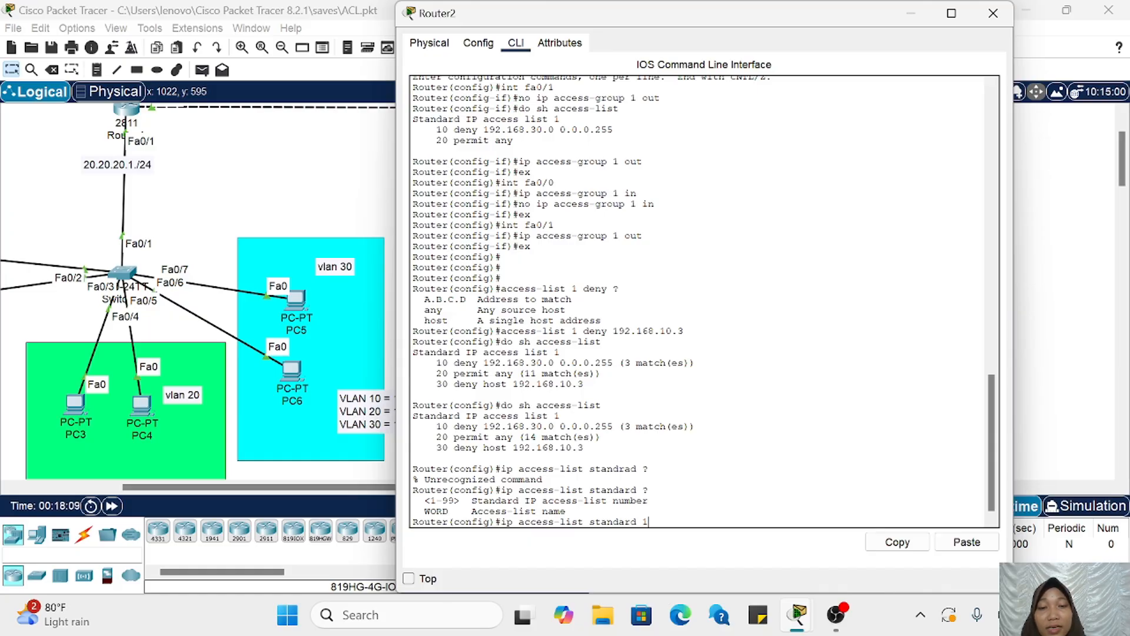
drag(501, 288, 577, 289)
click(580, 289)
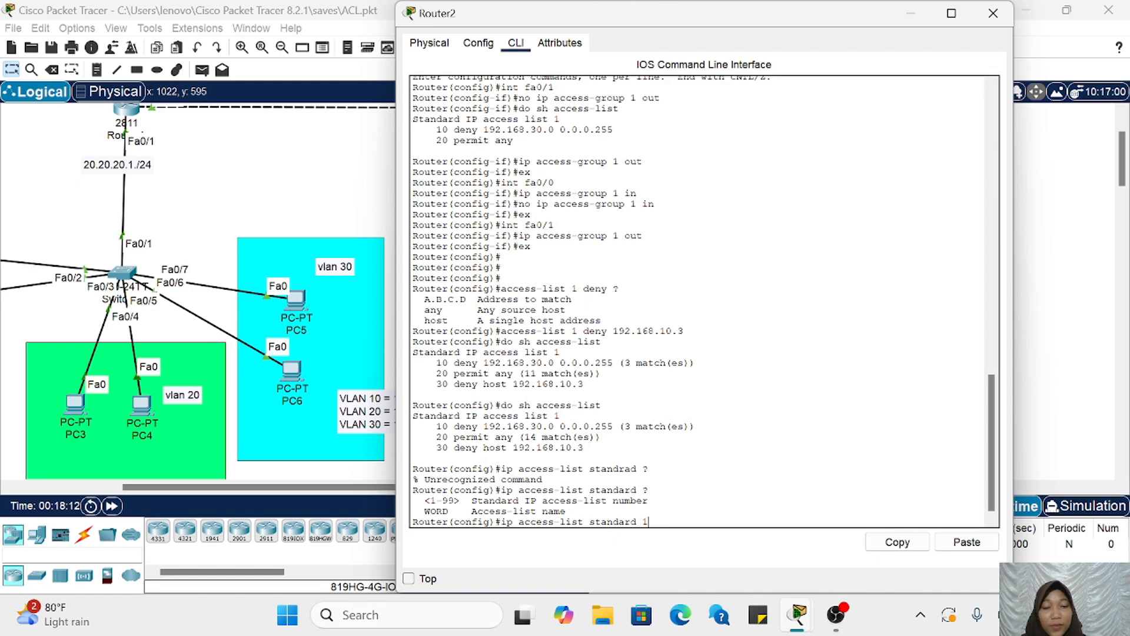
key(Return)
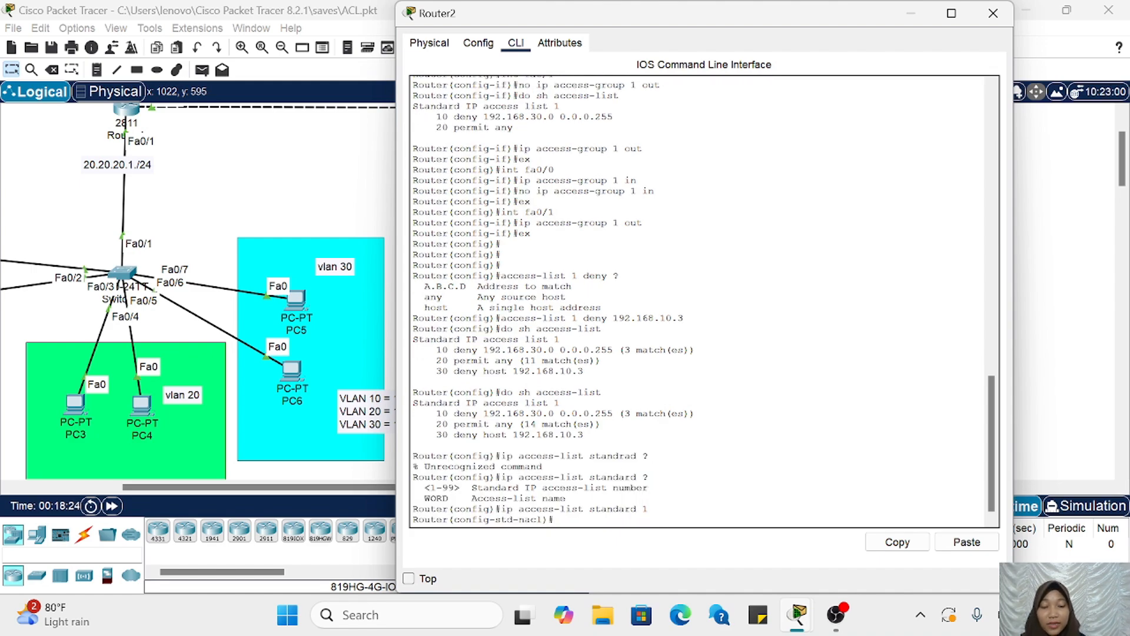
text(no)
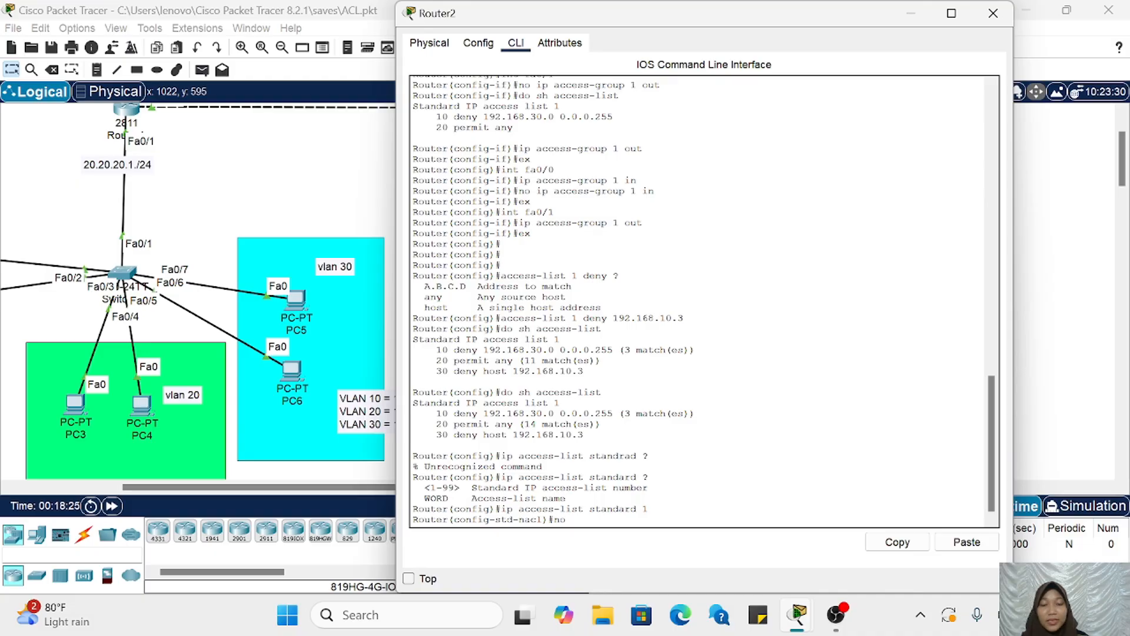
text( 30)
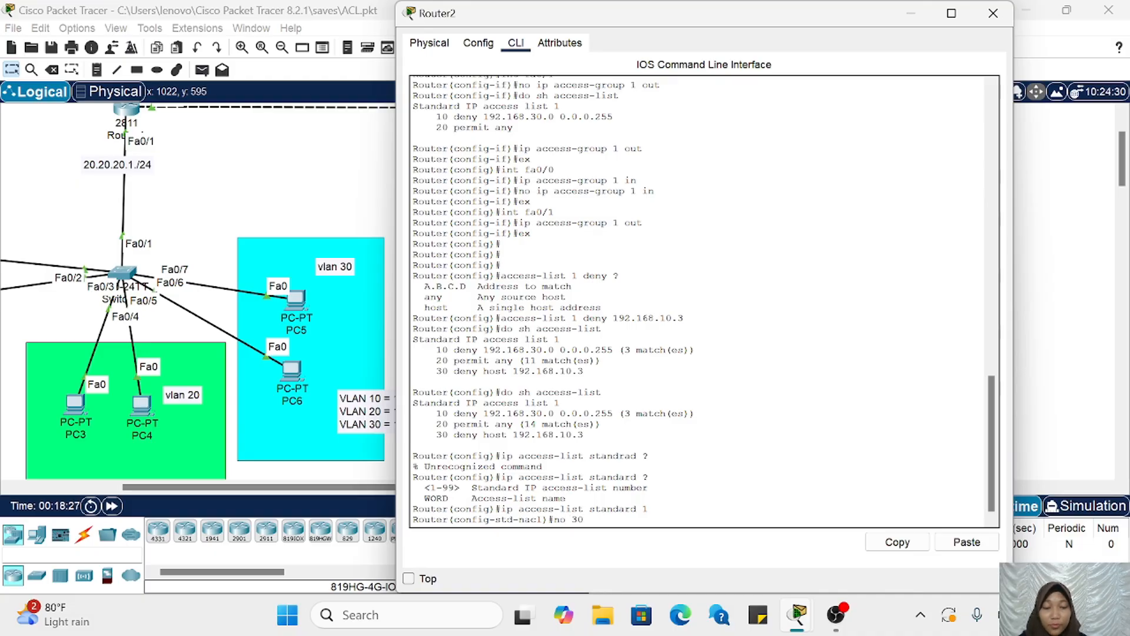
key(Return)
Step: List the access lists with do sh access-list and examine the sequence numbers of the remaining deny and permit any entries
key(Up)
key(Up)
key(Up)
key(Up)
key(Up)
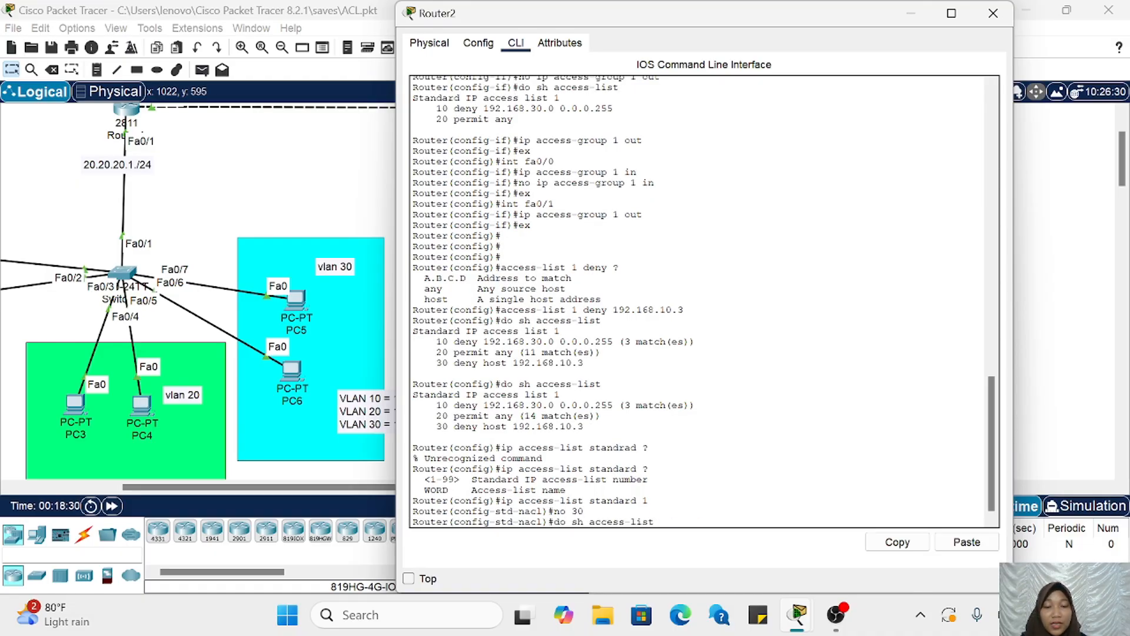
key(Down)
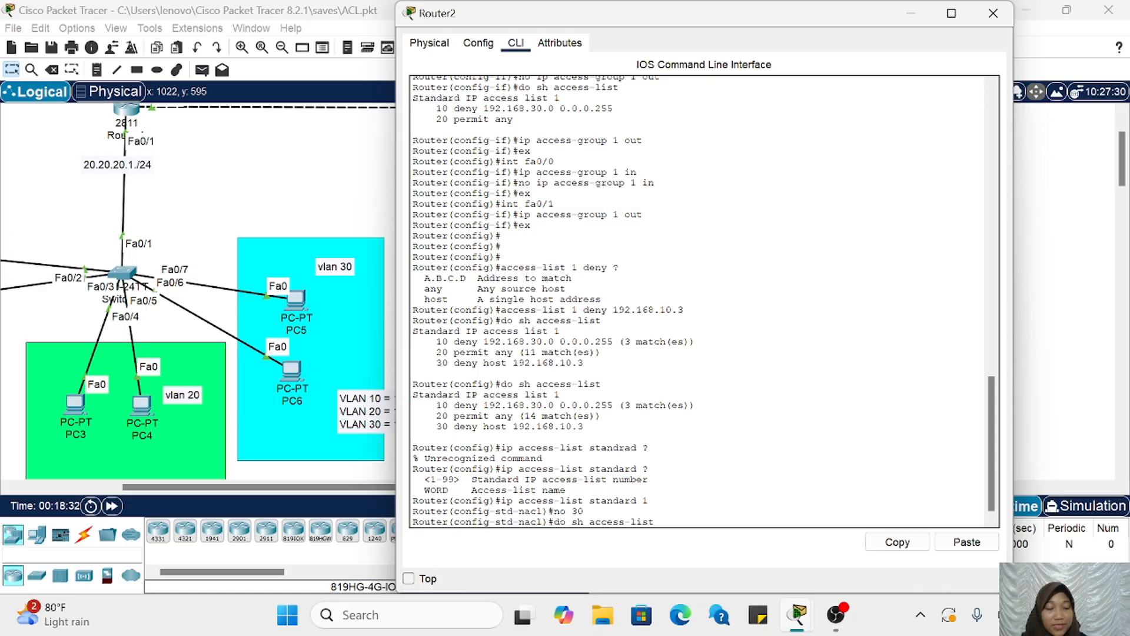
key(Return)
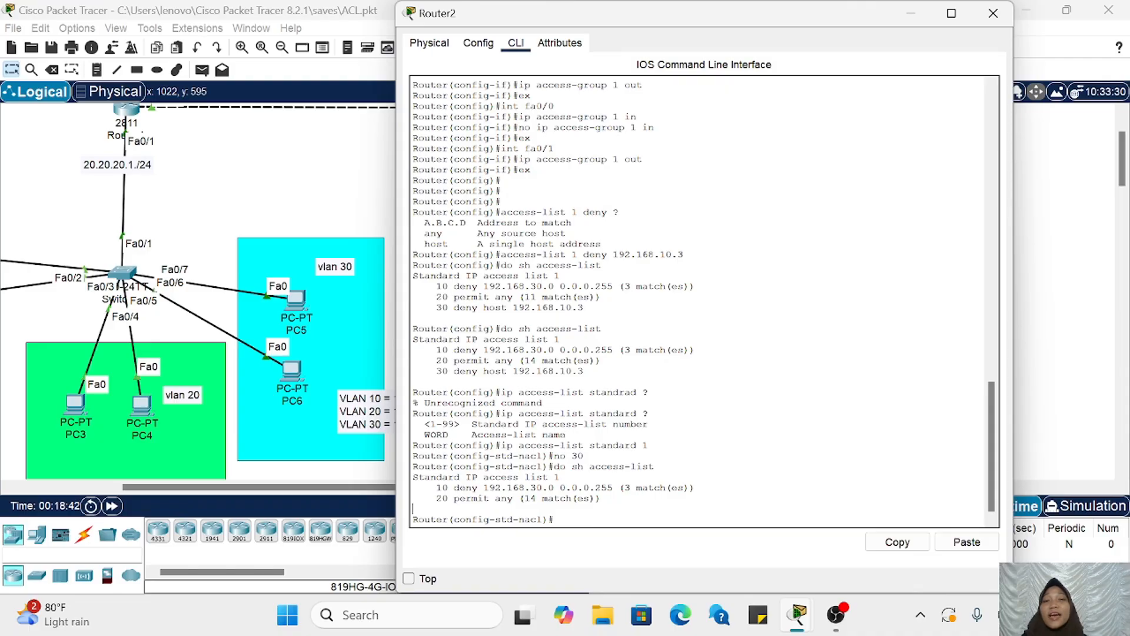
scroll(310, 420, left, 3)
scroll(309, 419, left, 1)
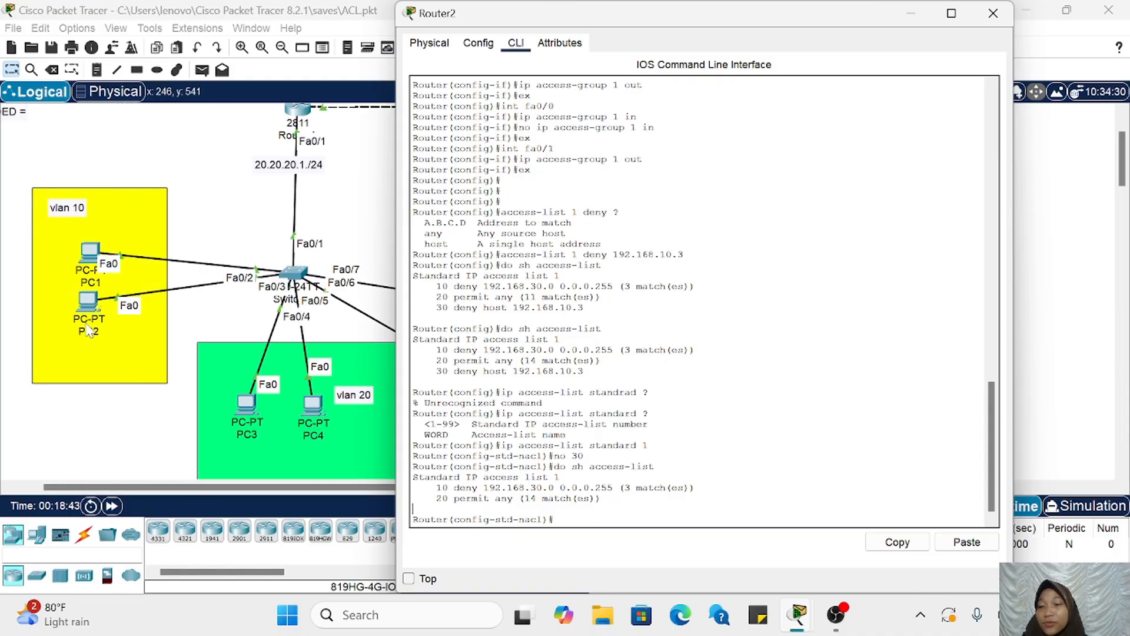
drag(431, 498, 448, 499)
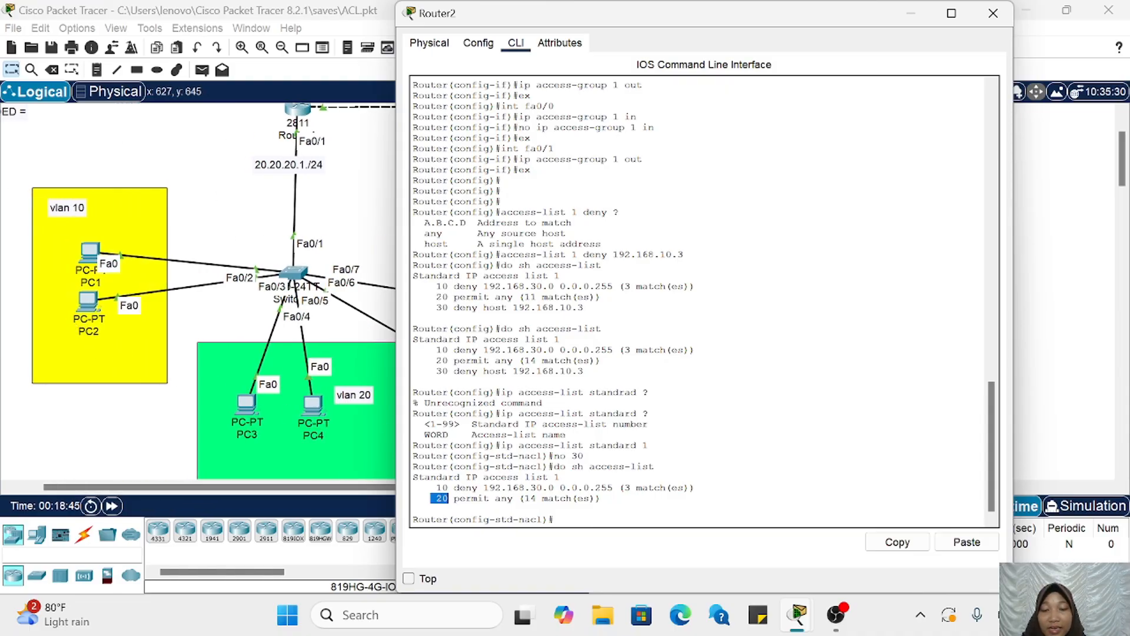
click(449, 500)
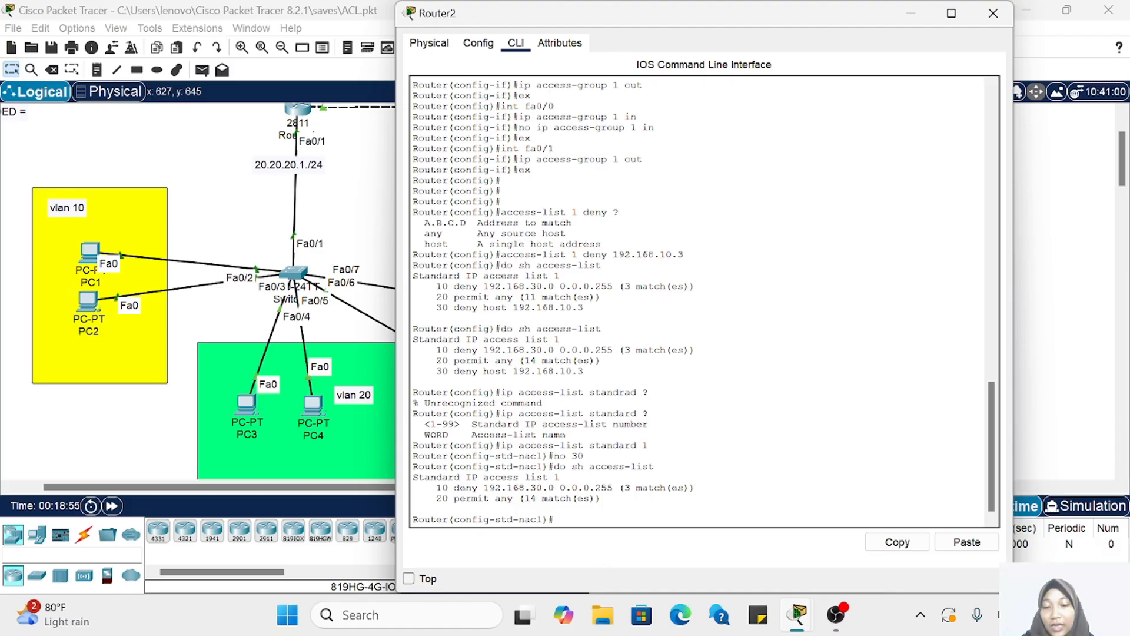
double_click(441, 487)
click(448, 488)
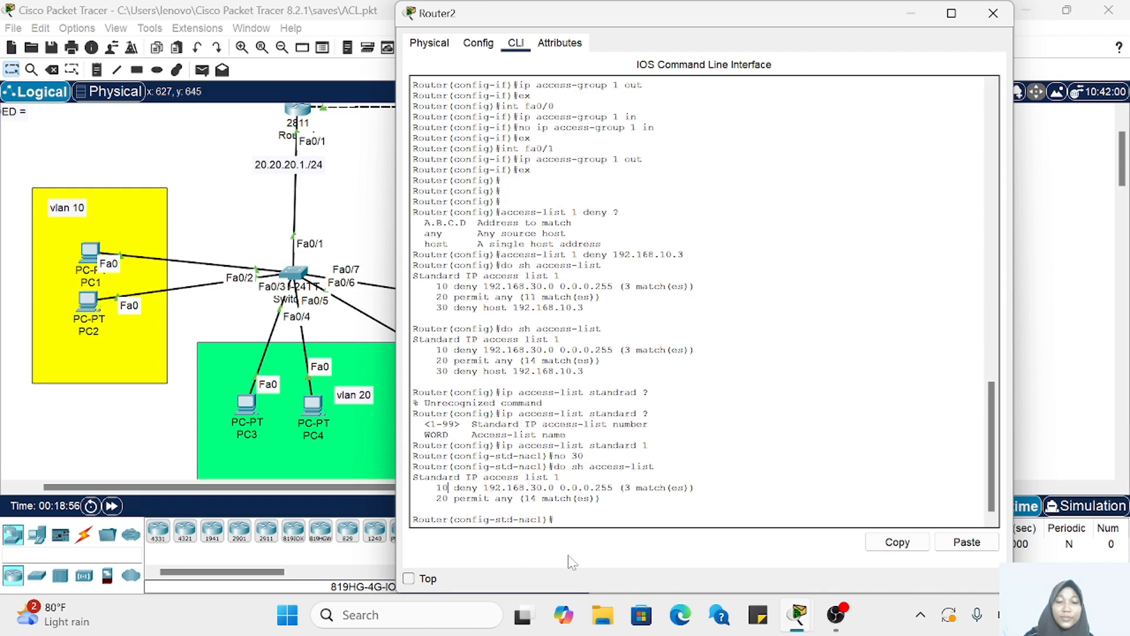
Step: Insert a deny entry for host 192.168.10.3 into access list 1 with sequence number 11
text(1)
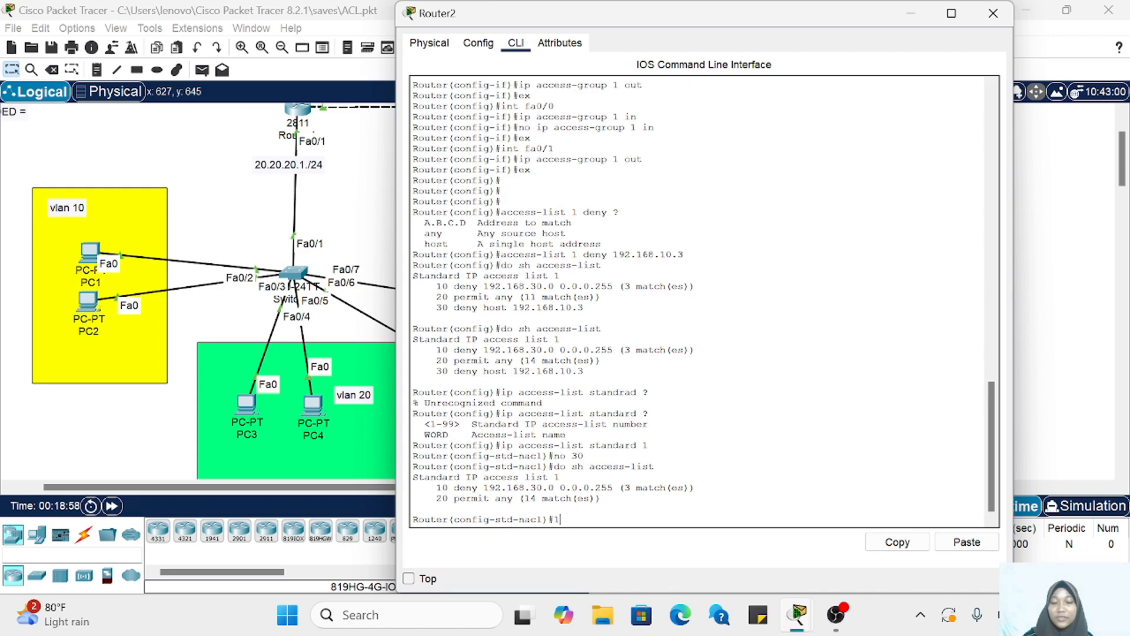
text(1 de)
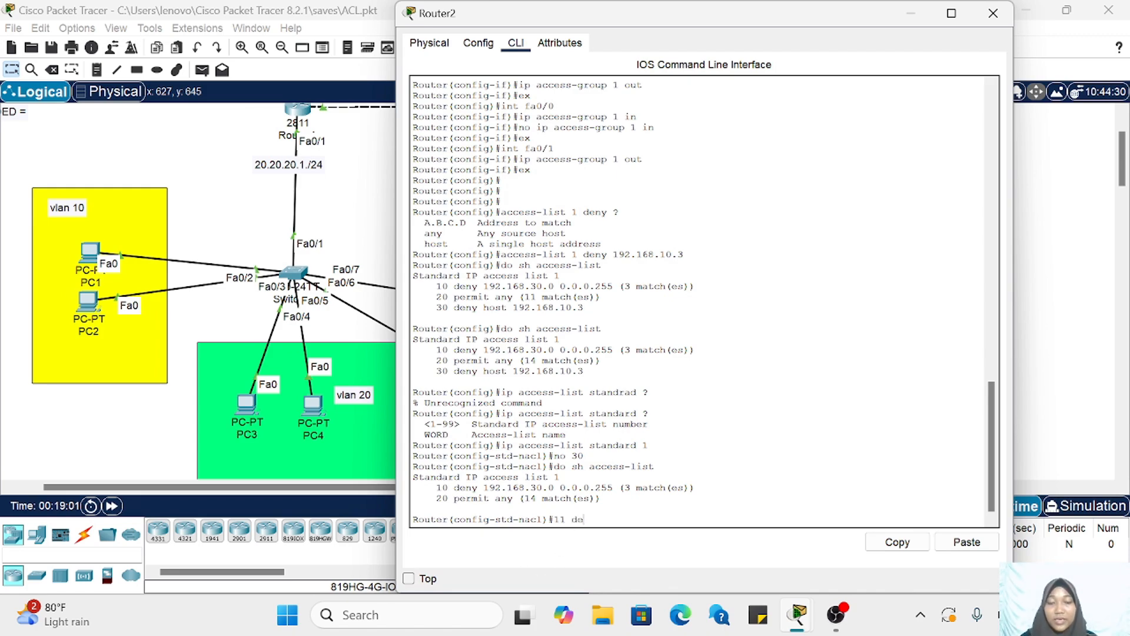
text(ny)
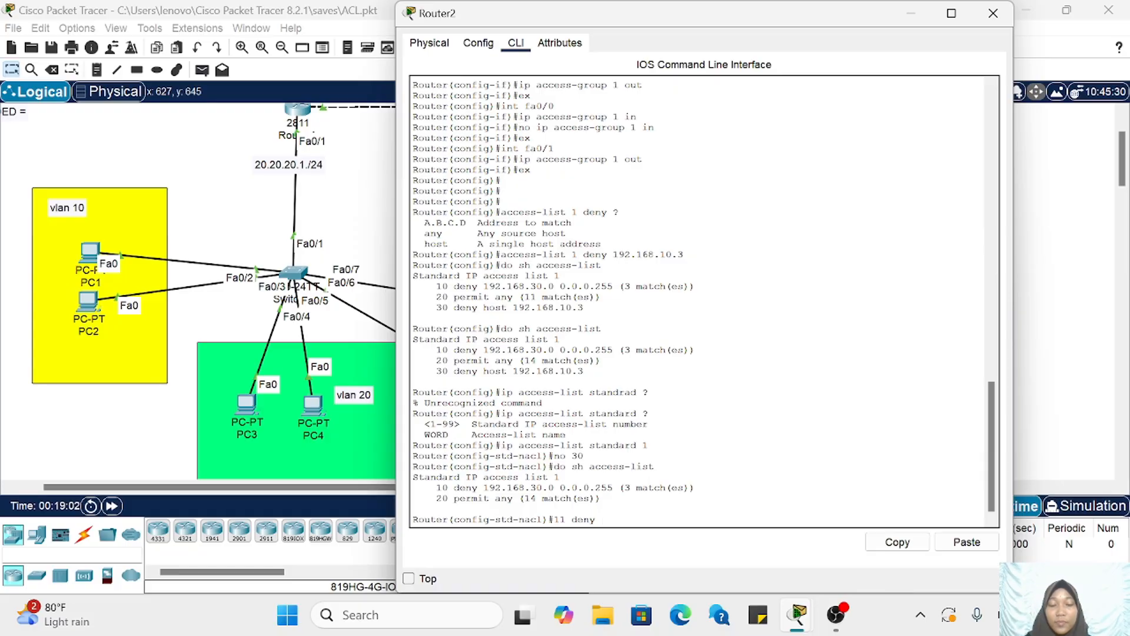
text( host)
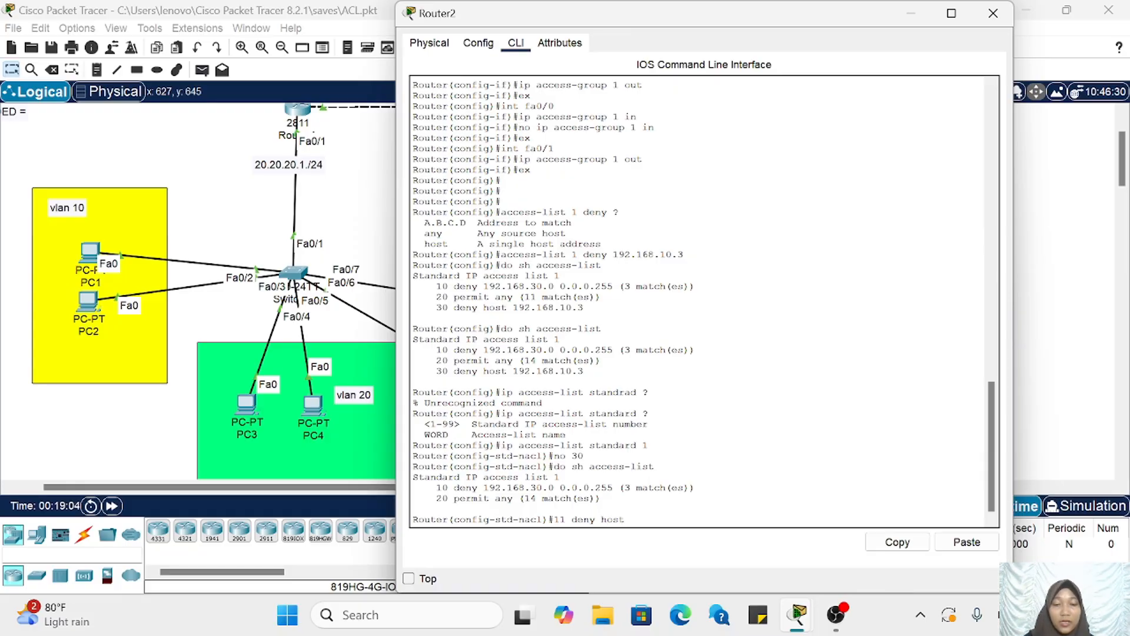
text( 192)
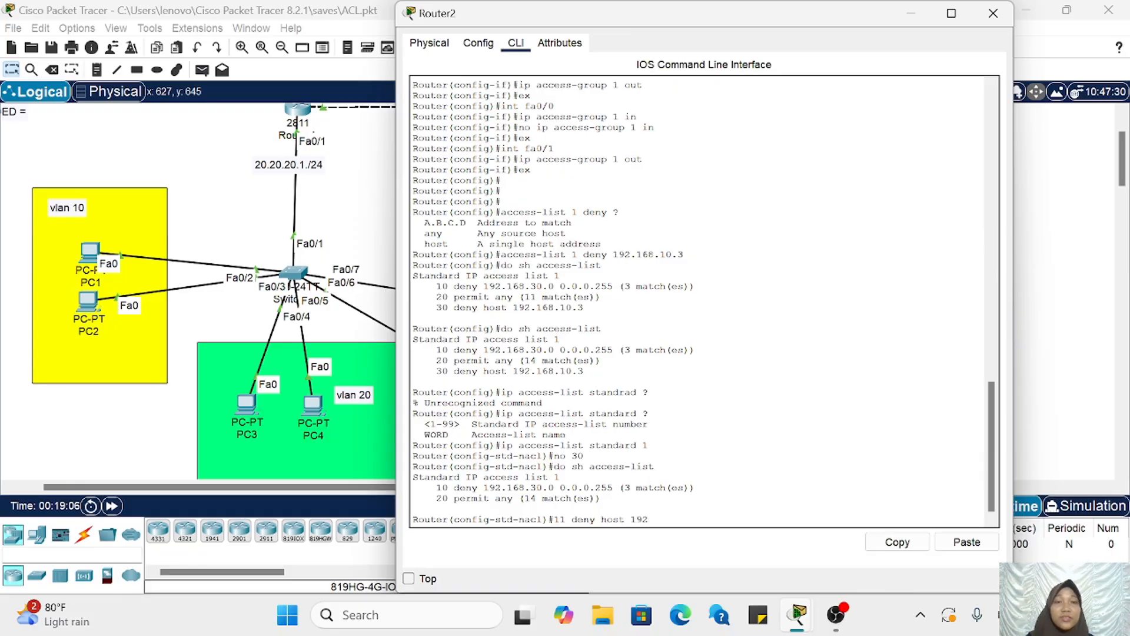
text(.16)
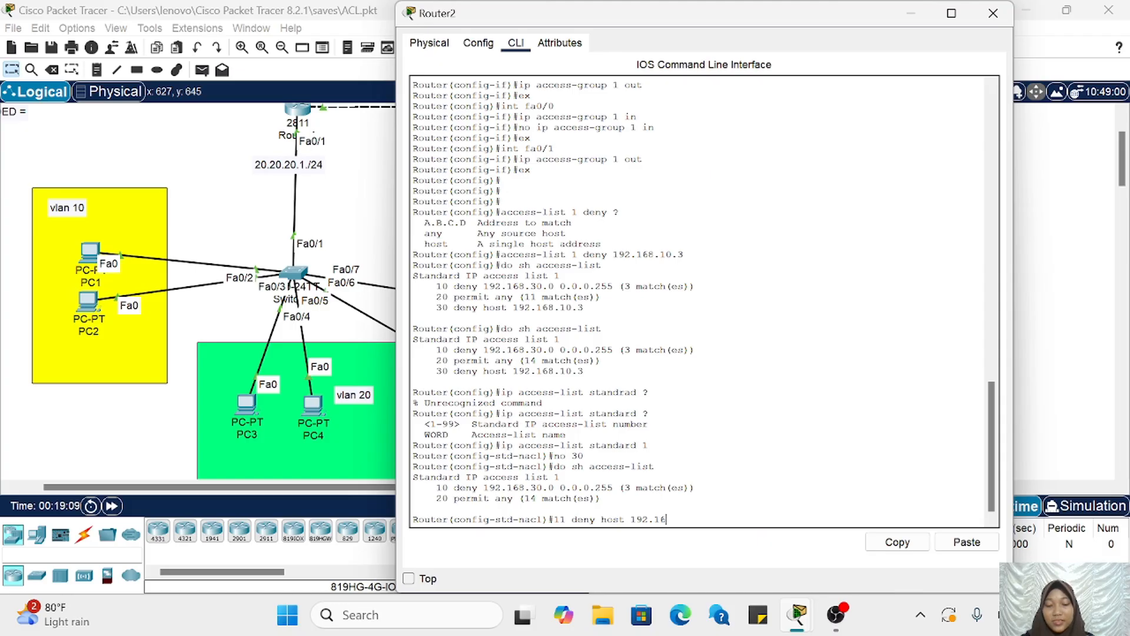
text(8.10.3)
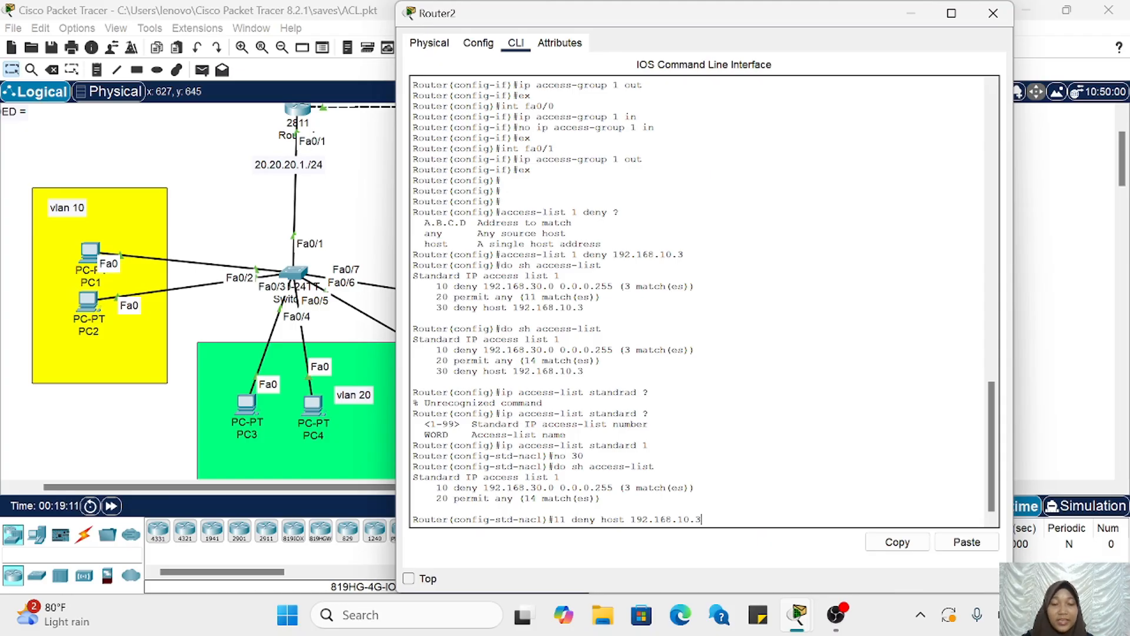
key(Return)
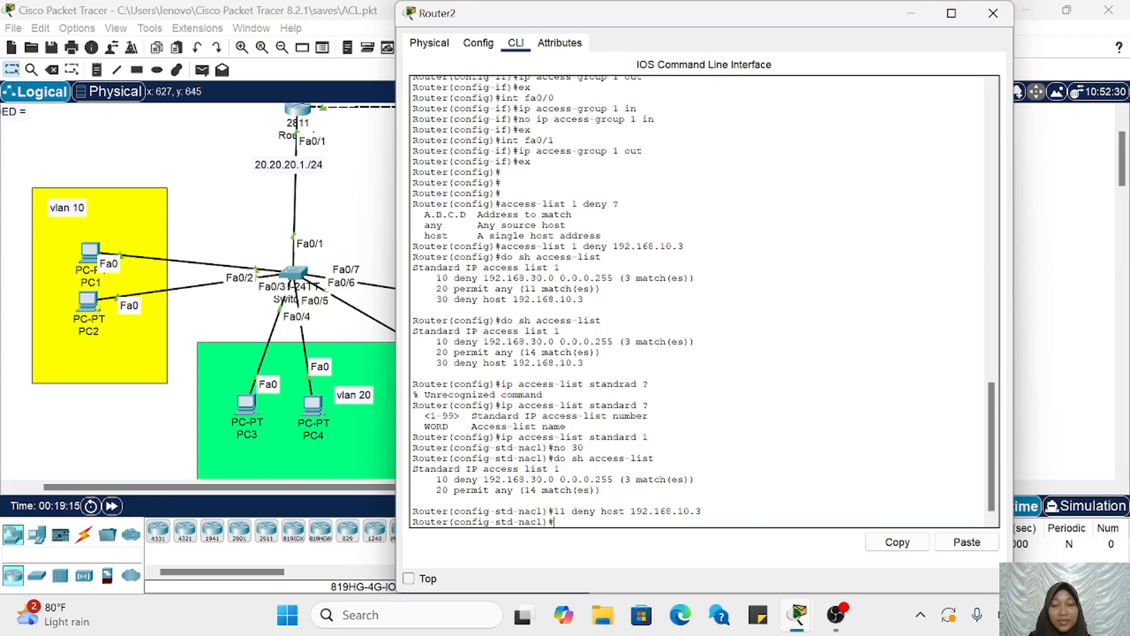
Step: Display the access lists again with do sh access-list and check the position of entry 11 before returning to the topology
key(Up)
key(Up)
key(Return)
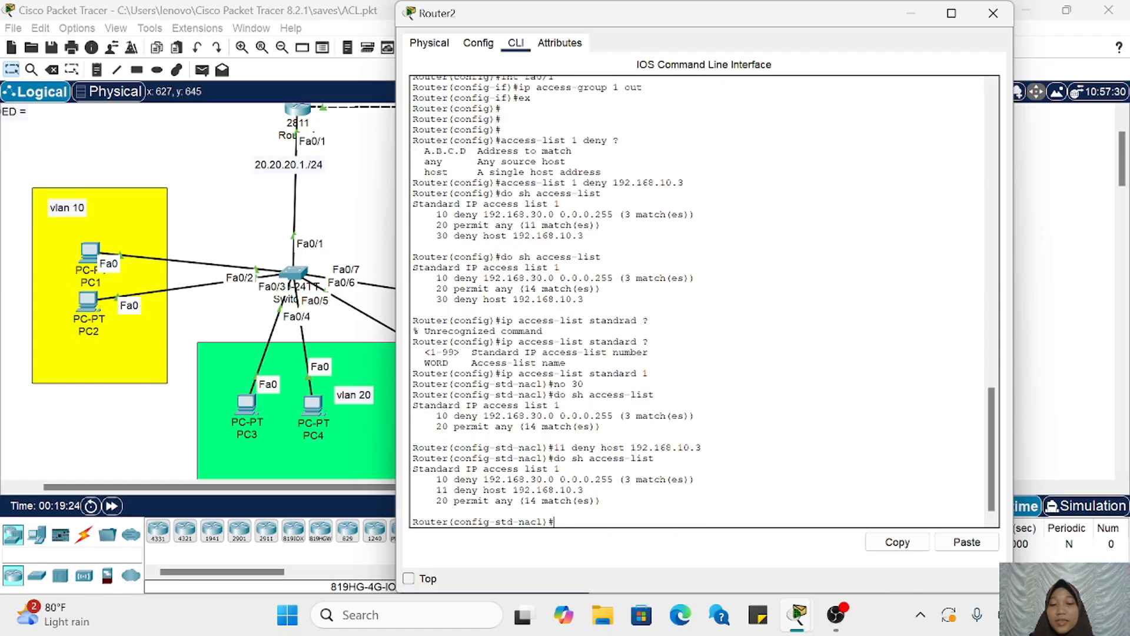
drag(431, 490, 583, 490)
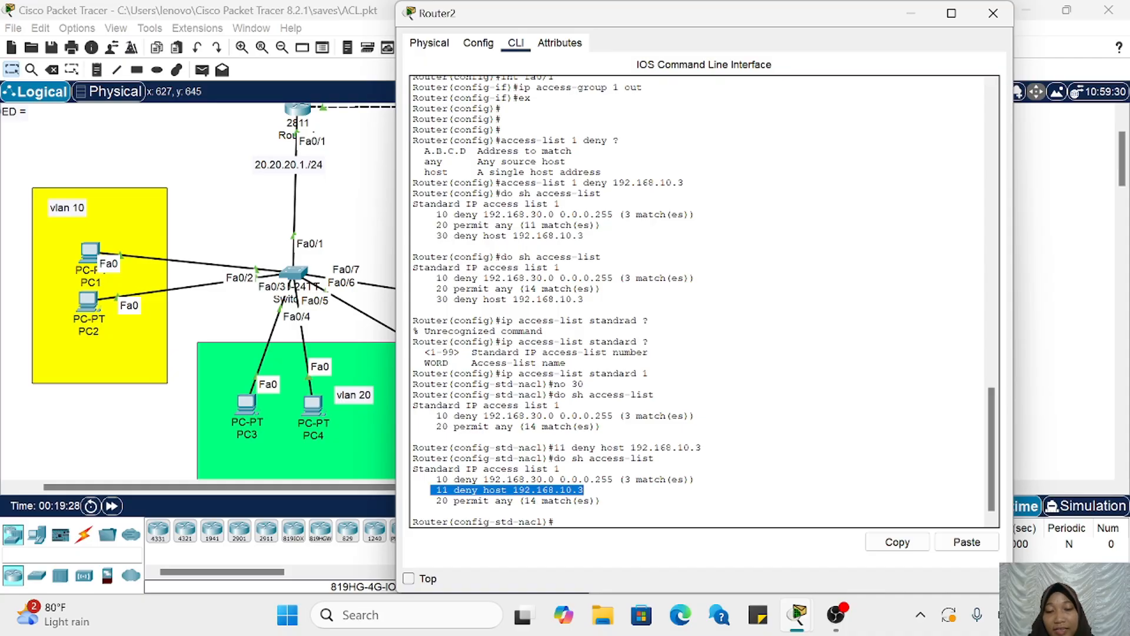
click(584, 490)
drag(448, 490, 436, 490)
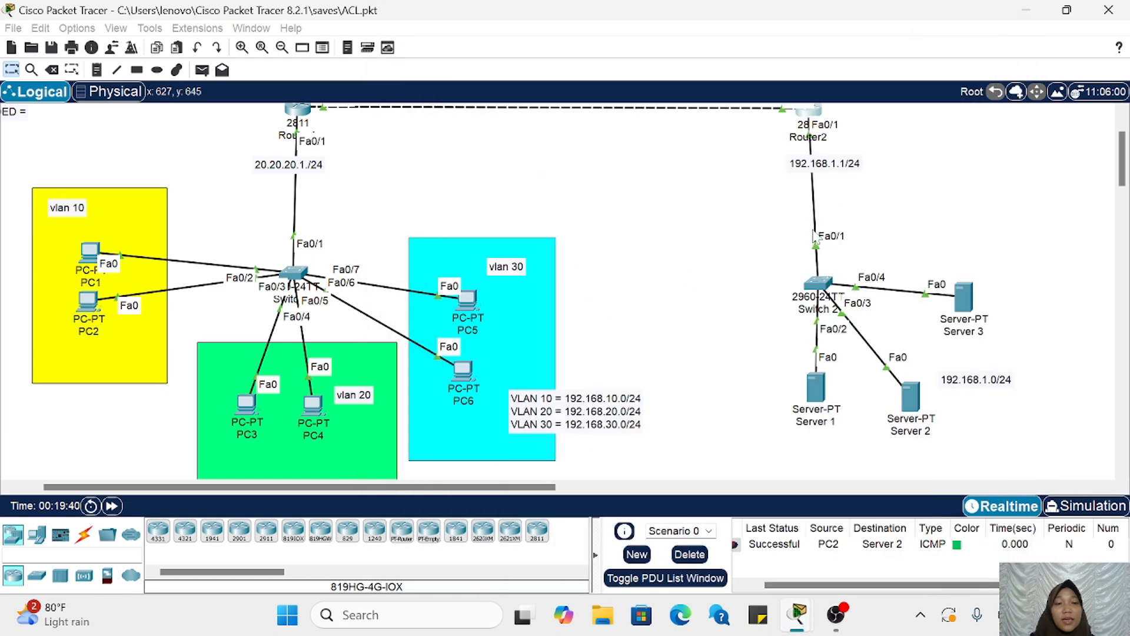
scroll(816, 238, left, 2)
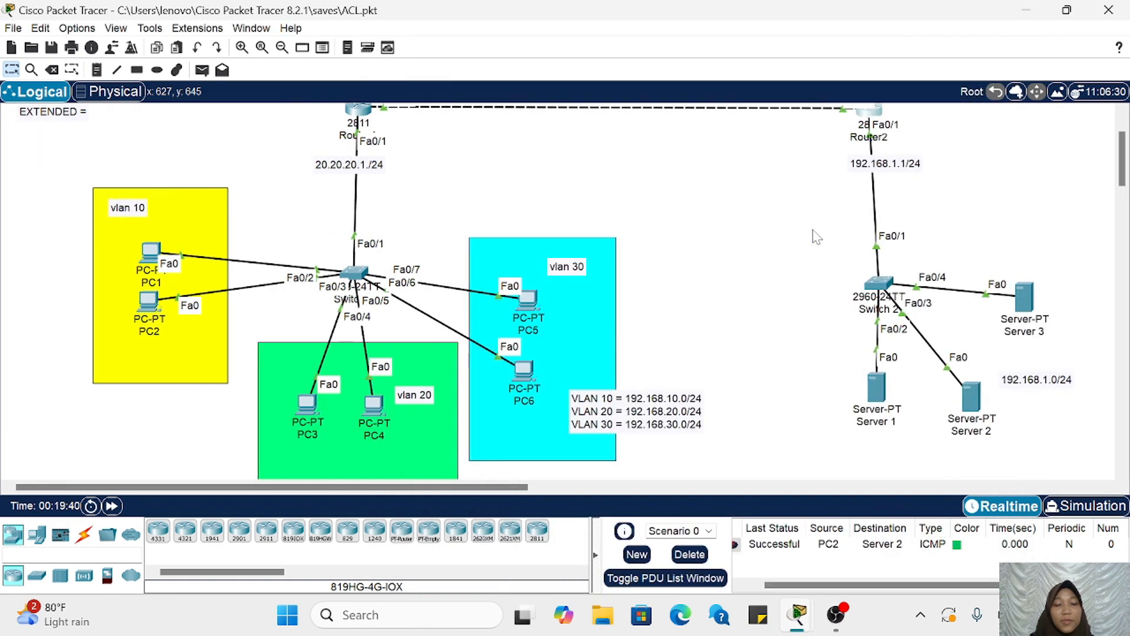
Step: Delete the earlier PDU test from Scenario 0 and fast-forward the network time several times
click(686, 560)
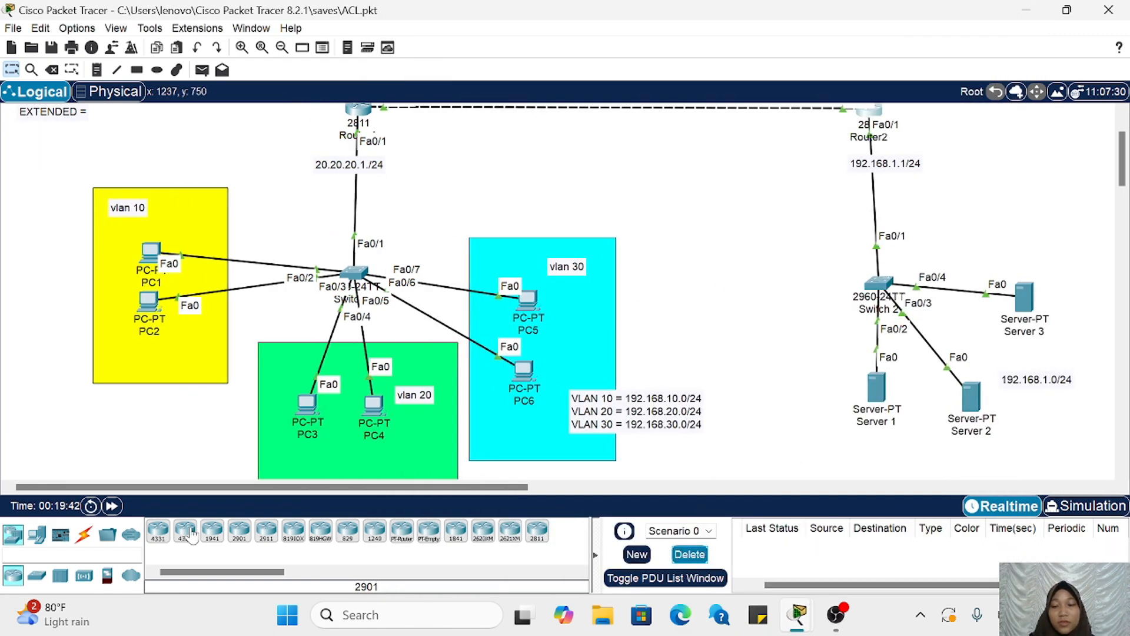
click(111, 505)
click(112, 506)
click(112, 505)
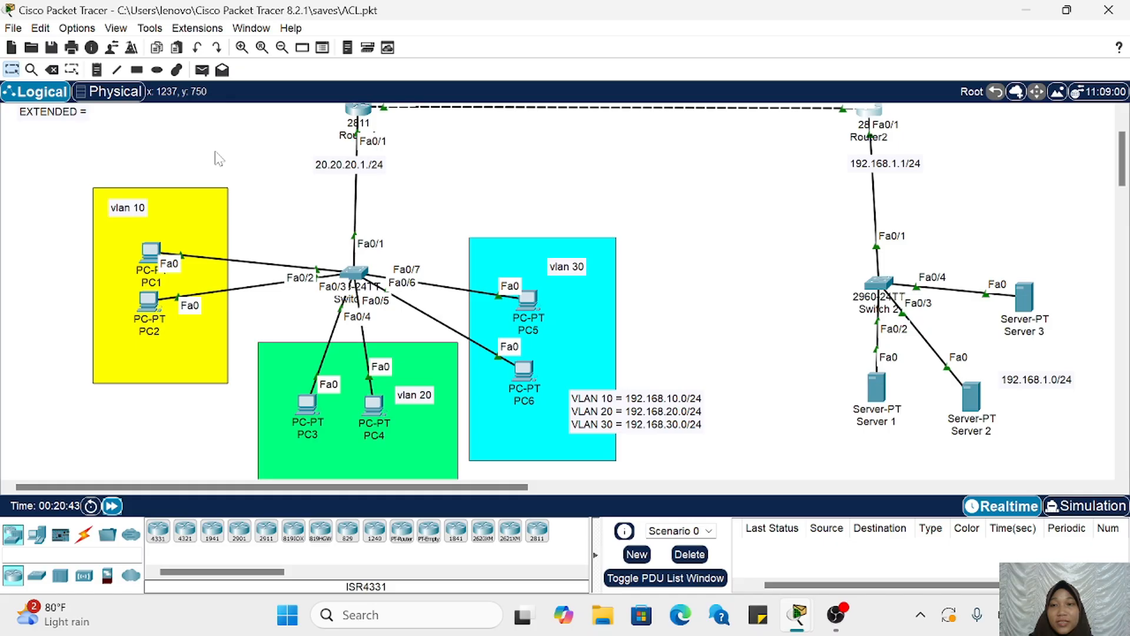
Step: Send a simple PDU from PC2 to Server 1 to test the deny entry for host 192.168.10.3
click(202, 72)
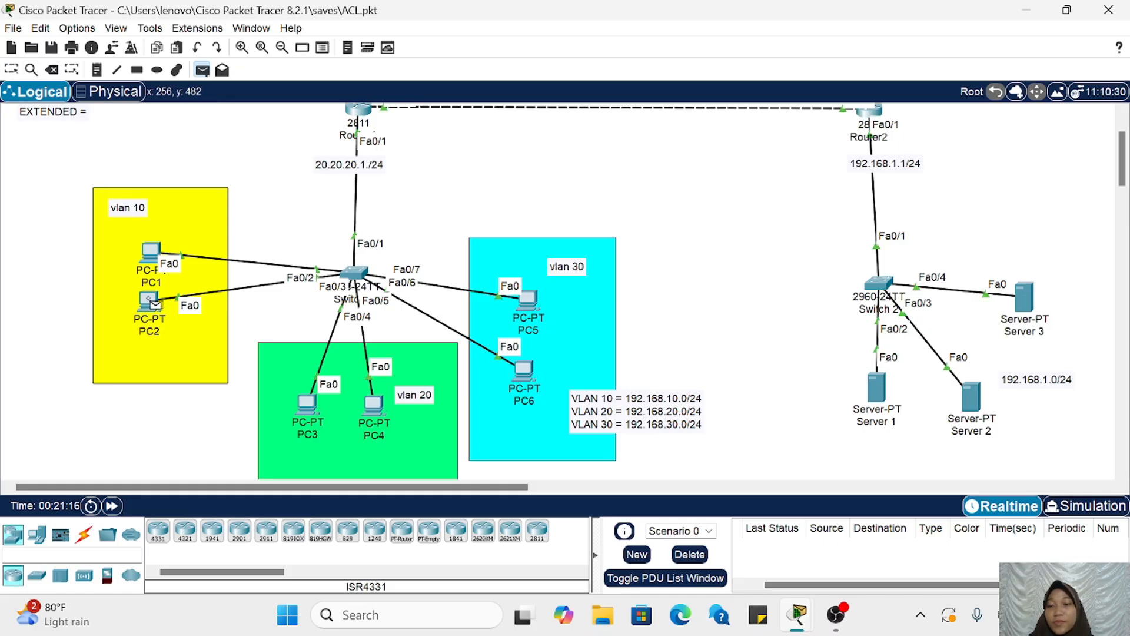
click(155, 303)
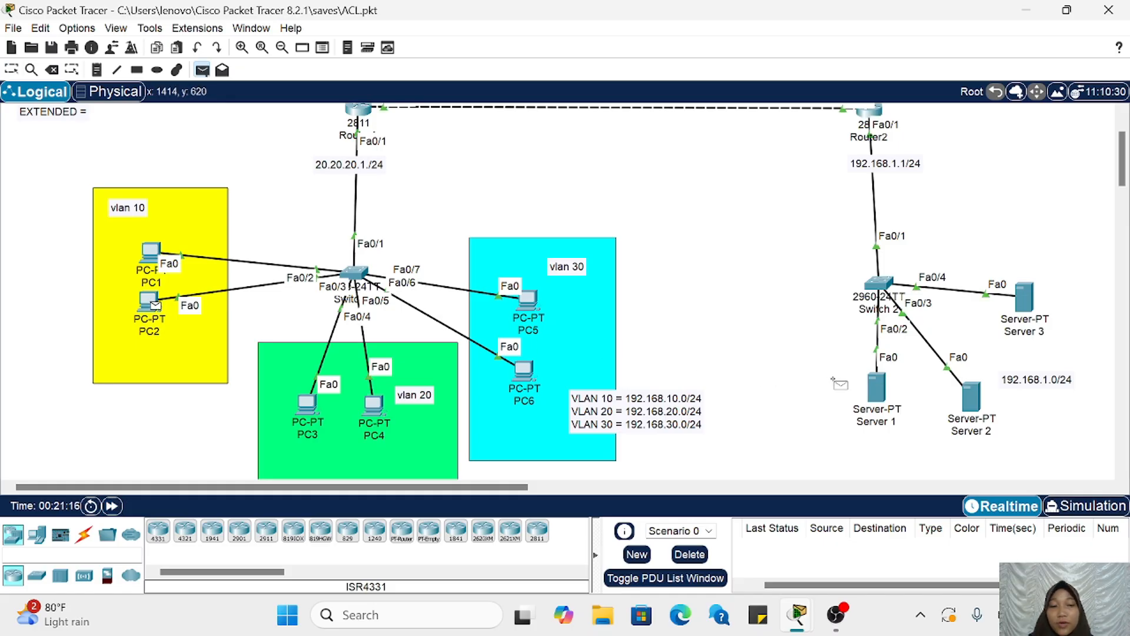
click(872, 389)
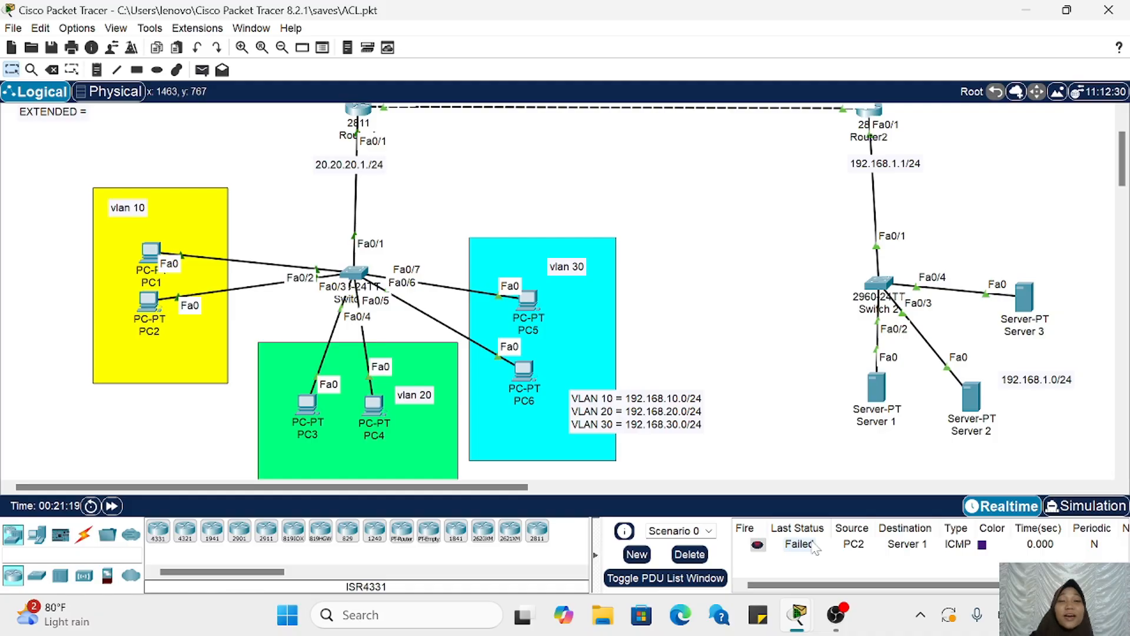
Step: Rerun do sh access-list on Router2 and examine the match counters of entry 11 and the permit any entry
scroll(821, 392, right, 5)
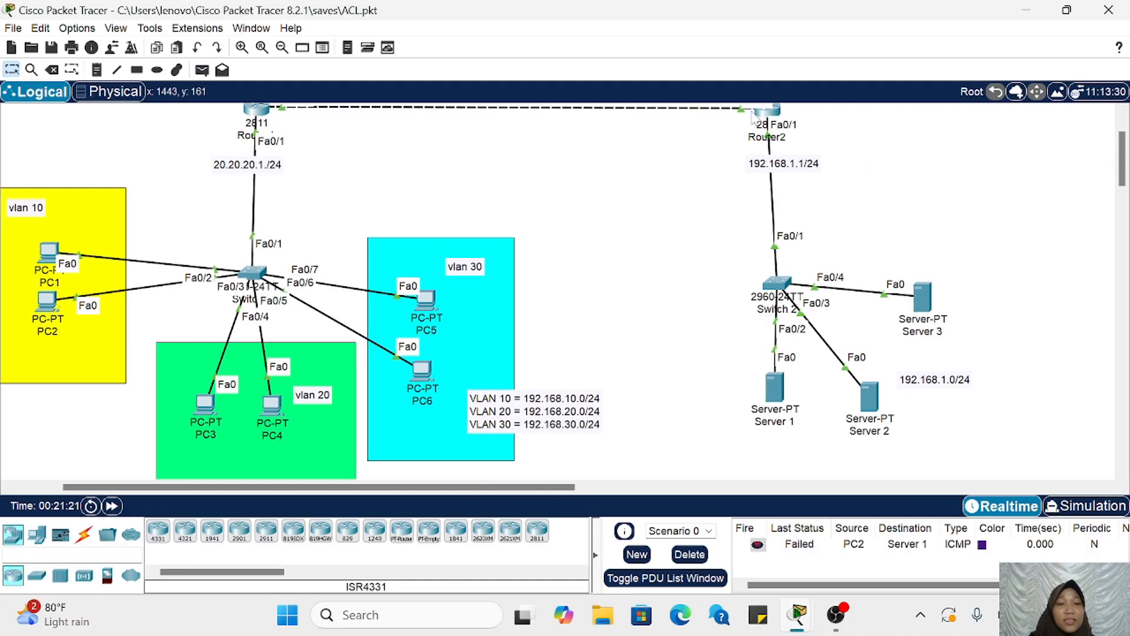
click(761, 113)
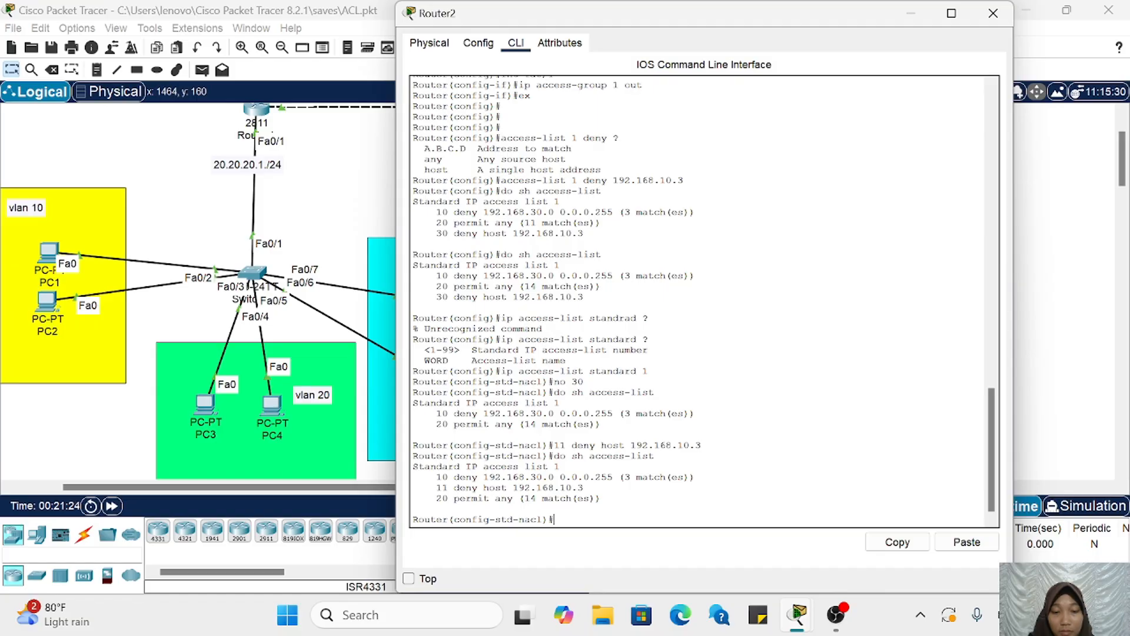
key(Up)
key(Return)
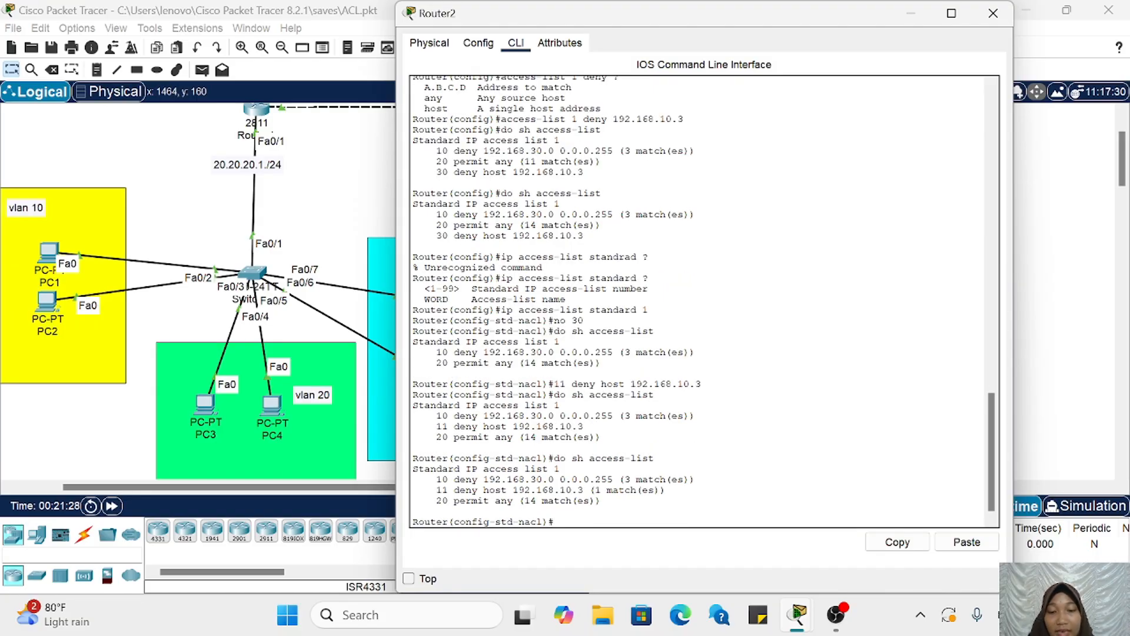
drag(437, 489, 666, 490)
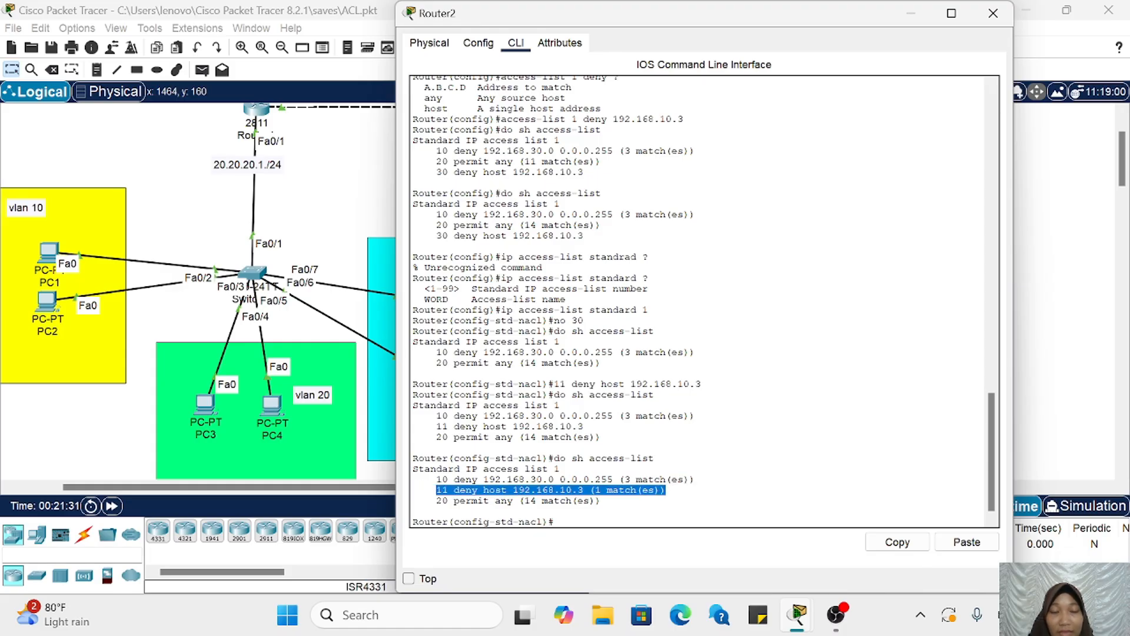
click(639, 482)
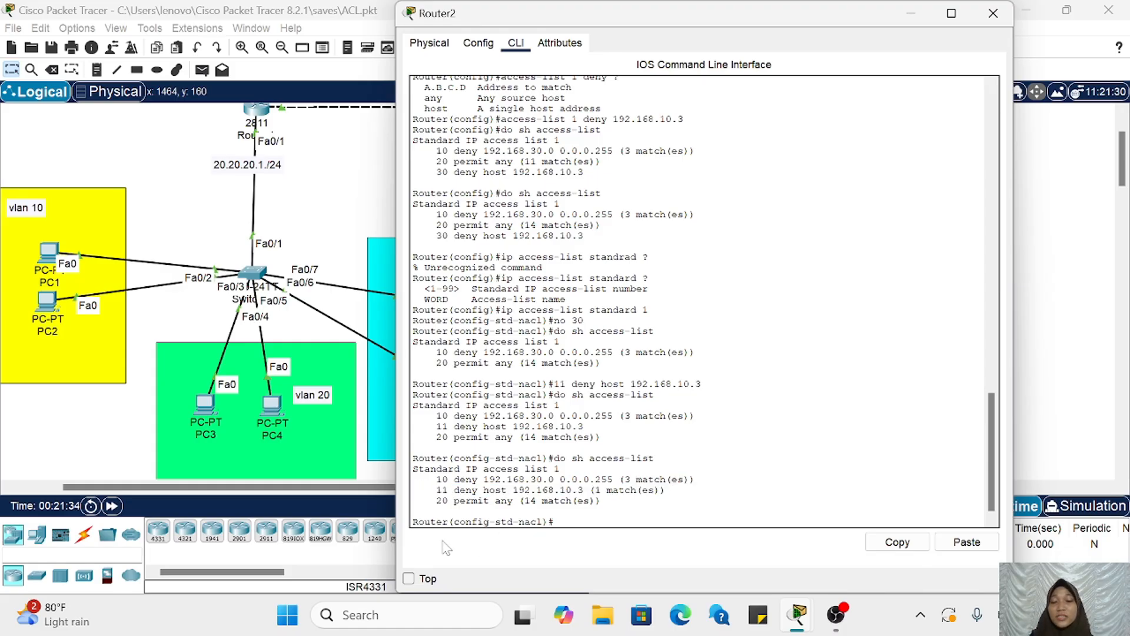
drag(437, 500, 601, 500)
click(601, 501)
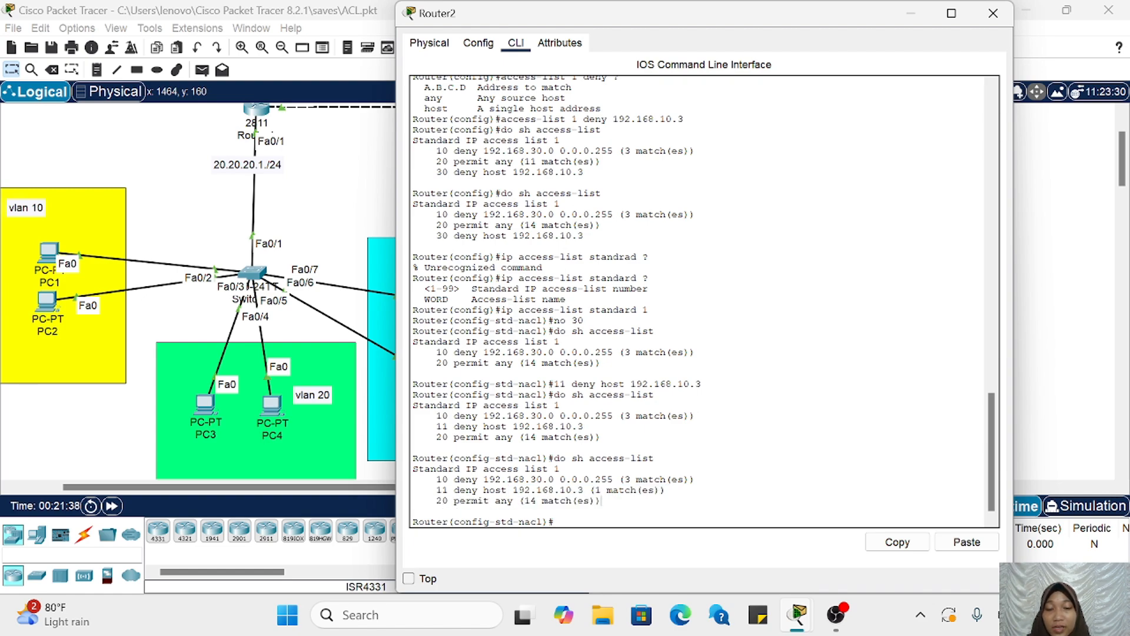